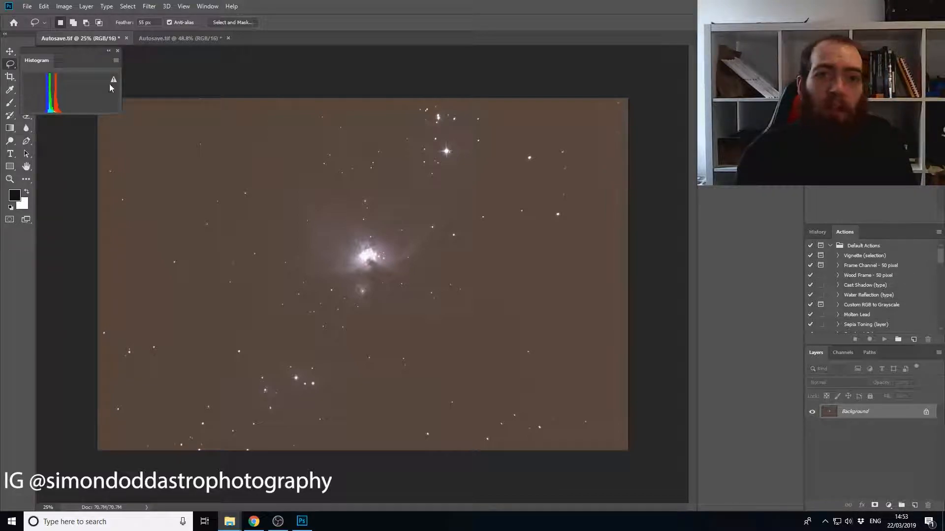
Compare the stretched 16-bit image, the unstretched 16-bit image and the 32-bit version of Autosave.tif.
{"action": "left_click", "coordinate": [203, 38]}
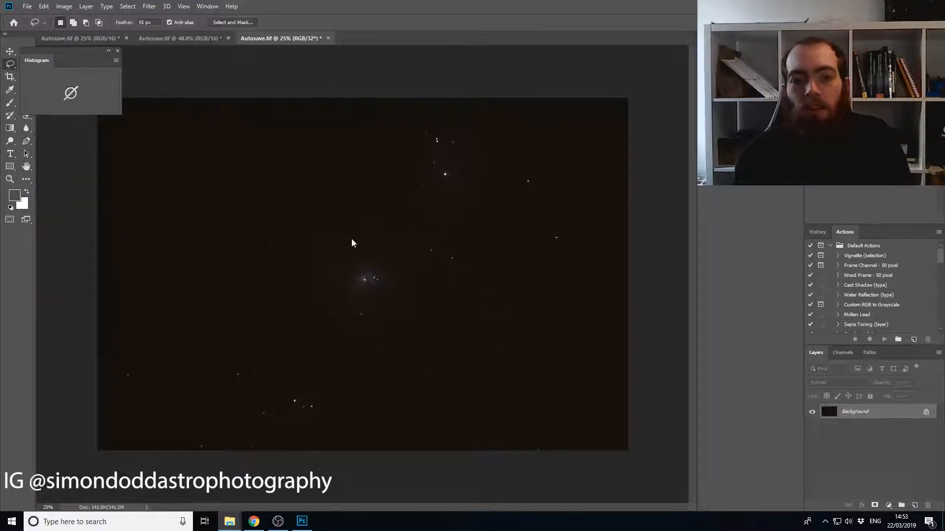
{"action": "left_click", "coordinate": [188, 41]}
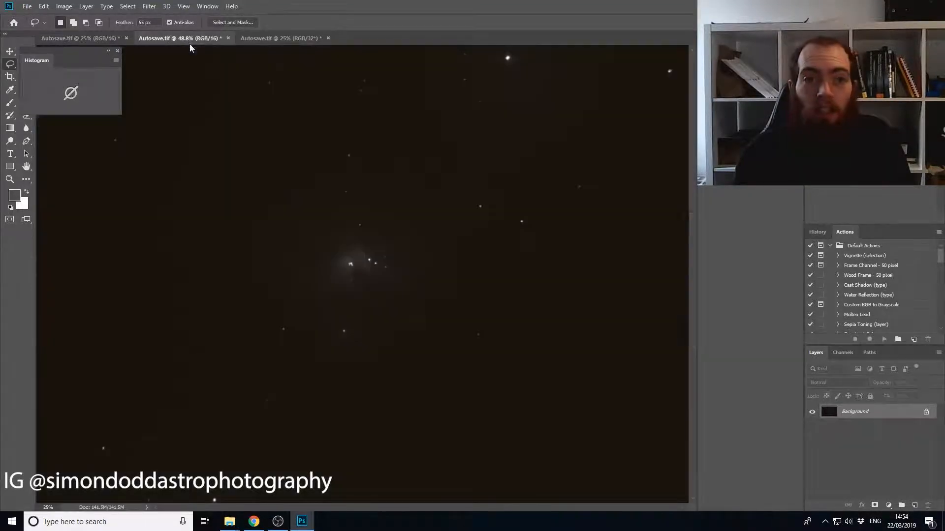
{"action": "left_click", "coordinate": [87, 35]}
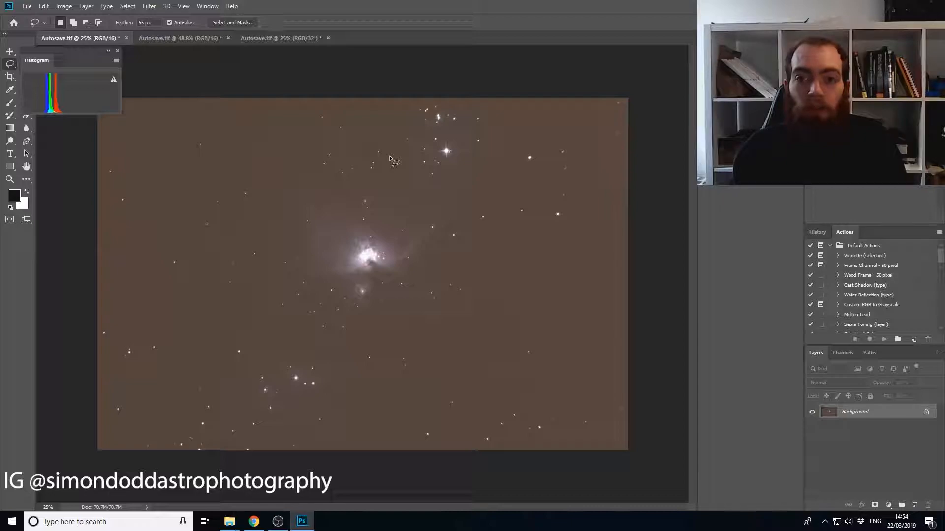
{"action": "left_click", "coordinate": [186, 41]}
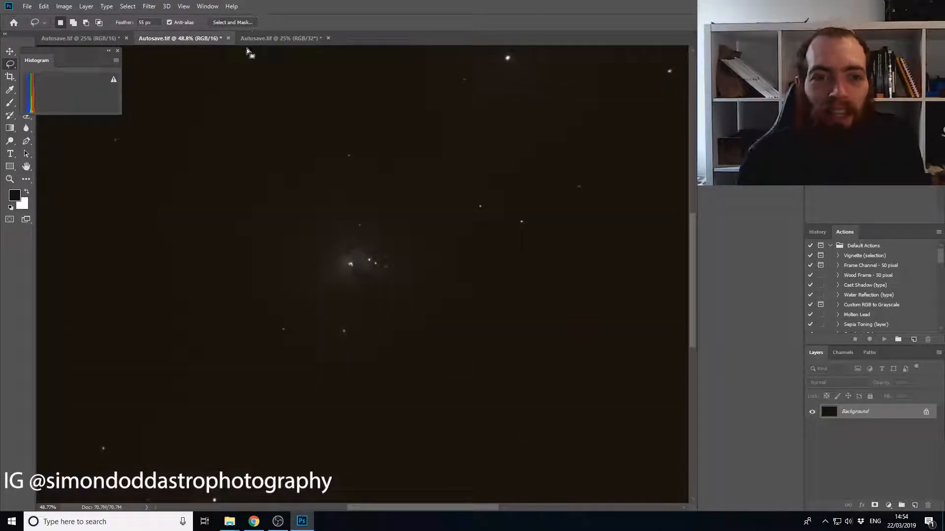
{"action": "left_click", "coordinate": [264, 35]}
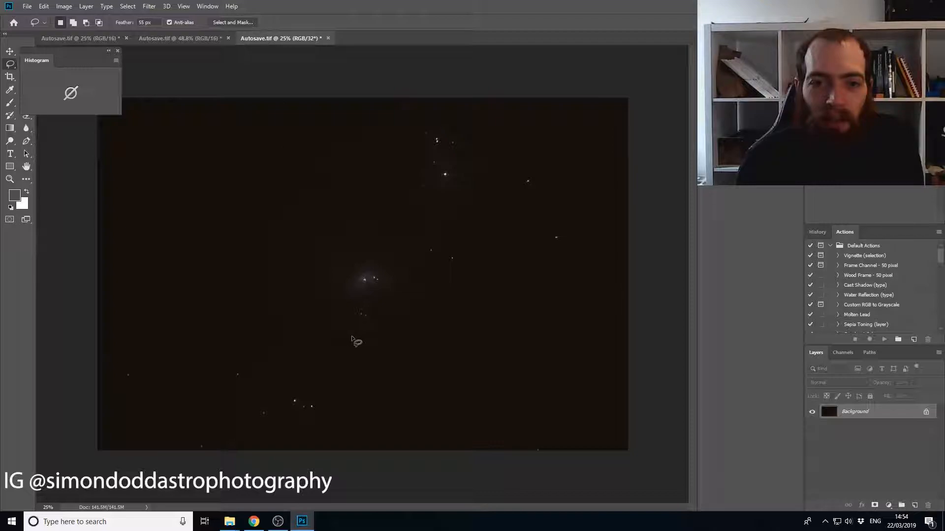
Examine the nebula core's stars and detail up close in the 32-bit, unstretched 16-bit and stretched 16-bit images.
{"action": "scroll", "coordinate": [356, 289], "scroll_direction": "up", "scroll_amount": 3}
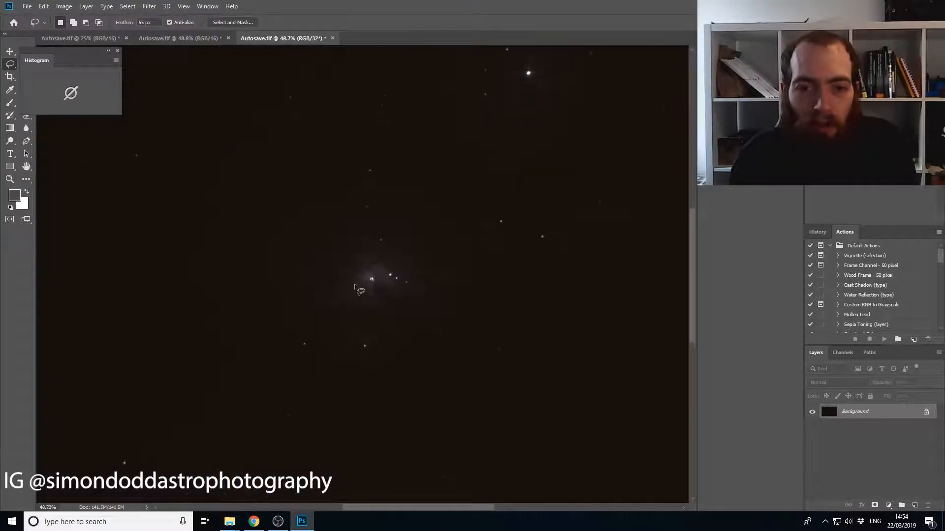
{"action": "scroll", "coordinate": [355, 288], "scroll_direction": "up", "scroll_amount": 5}
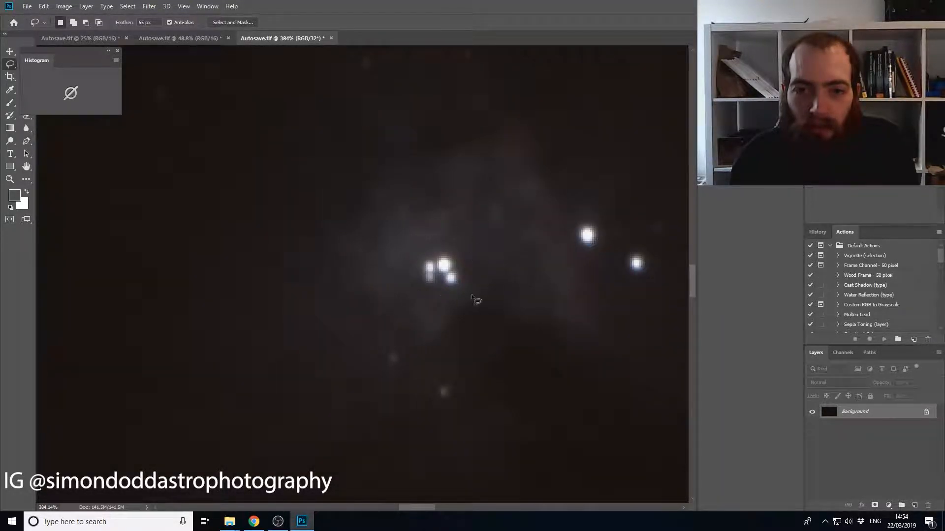
{"action": "left_click", "coordinate": [173, 38]}
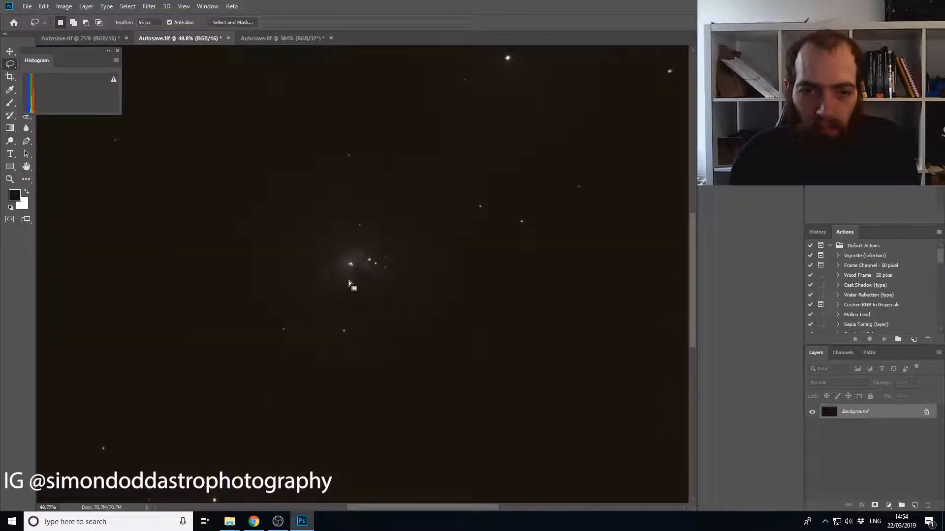
{"action": "scroll", "coordinate": [349, 281], "scroll_direction": "up", "scroll_amount": 5}
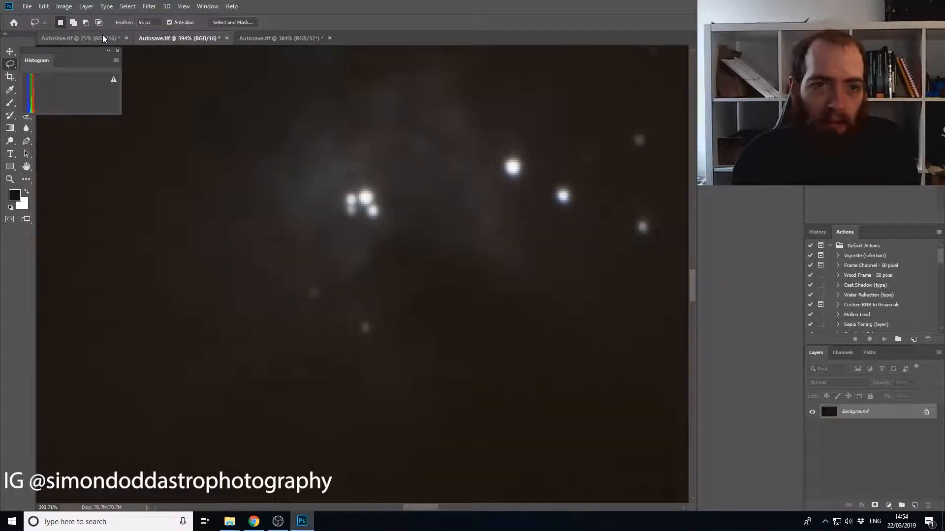
{"action": "left_click", "coordinate": [103, 37]}
{"action": "scroll", "coordinate": [369, 248], "scroll_direction": "up", "scroll_amount": 6}
{"action": "scroll", "coordinate": [370, 252], "scroll_direction": "up", "scroll_amount": 1}
{"action": "scroll", "coordinate": [378, 253], "scroll_direction": "down", "scroll_amount": 2}
{"action": "scroll", "coordinate": [376, 253], "scroll_direction": "down", "scroll_amount": 6}
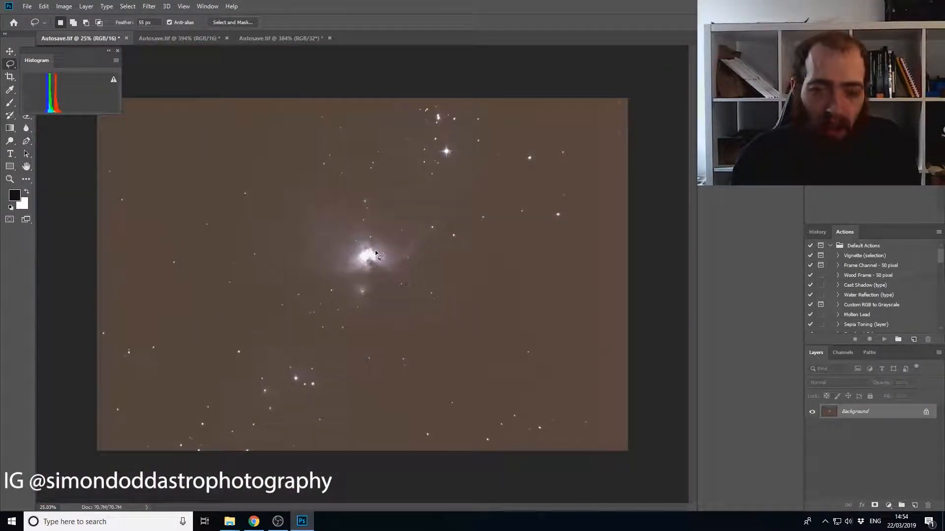
Compare the full frames of the 32-bit and unstretched 16-bit images, and check the stretched image again.
{"action": "left_click", "coordinate": [181, 40]}
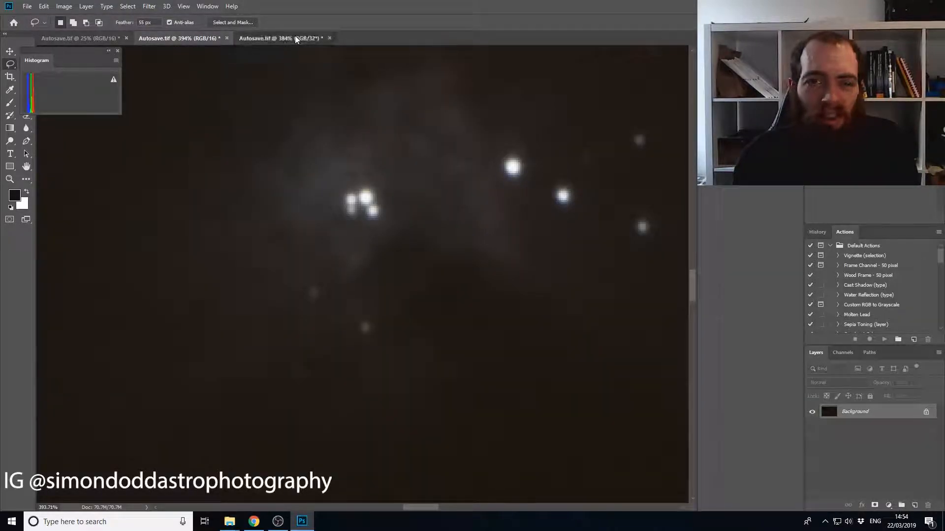
{"action": "left_click", "coordinate": [294, 39]}
{"action": "scroll", "coordinate": [445, 194], "scroll_direction": "down", "scroll_amount": 8}
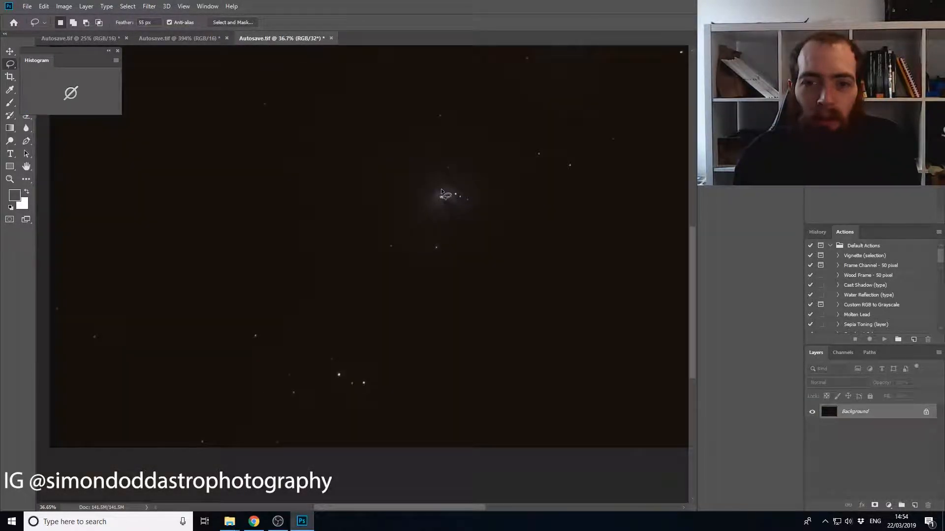
{"action": "scroll", "coordinate": [441, 194], "scroll_direction": "down", "scroll_amount": 3}
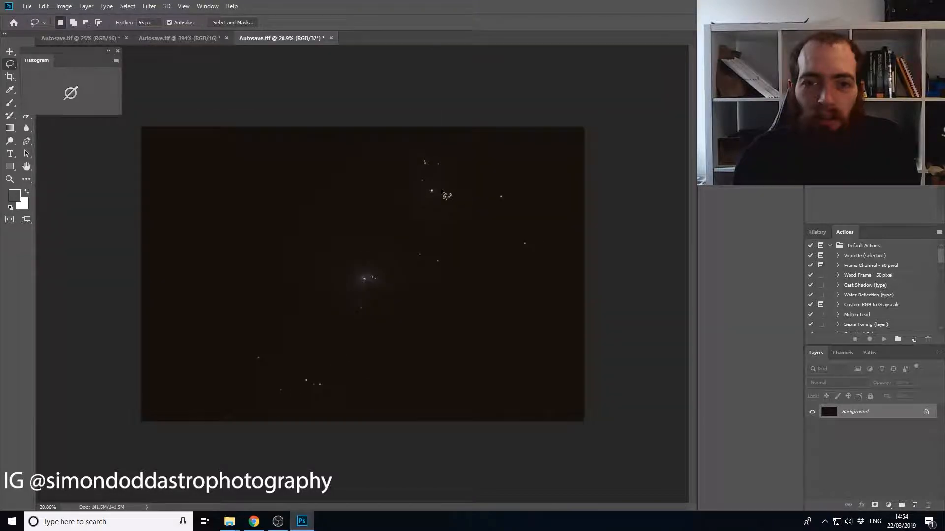
{"action": "left_click", "coordinate": [199, 39]}
{"action": "scroll", "coordinate": [400, 194], "scroll_direction": "down", "scroll_amount": 9}
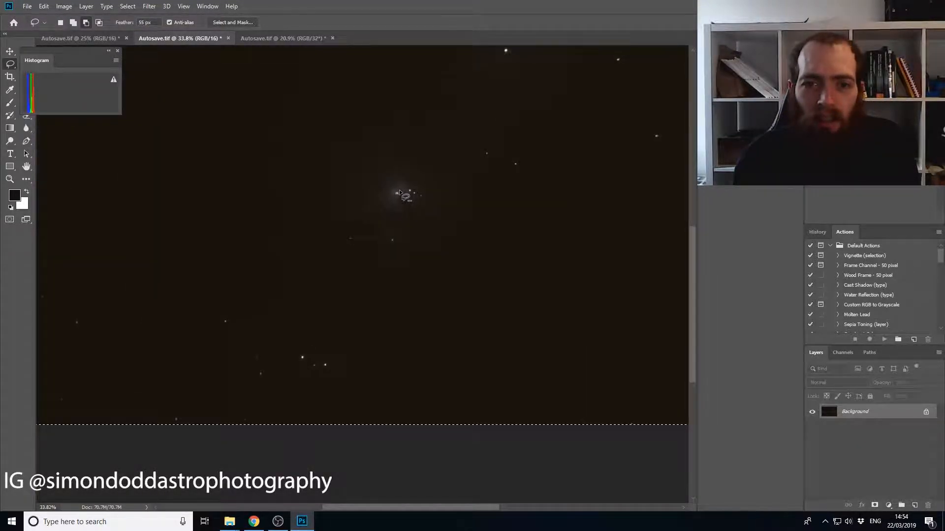
{"action": "scroll", "coordinate": [401, 193], "scroll_direction": "down", "scroll_amount": 3}
{"action": "scroll", "coordinate": [401, 193], "scroll_direction": "up", "scroll_amount": 3}
{"action": "left_click", "coordinate": [278, 42]}
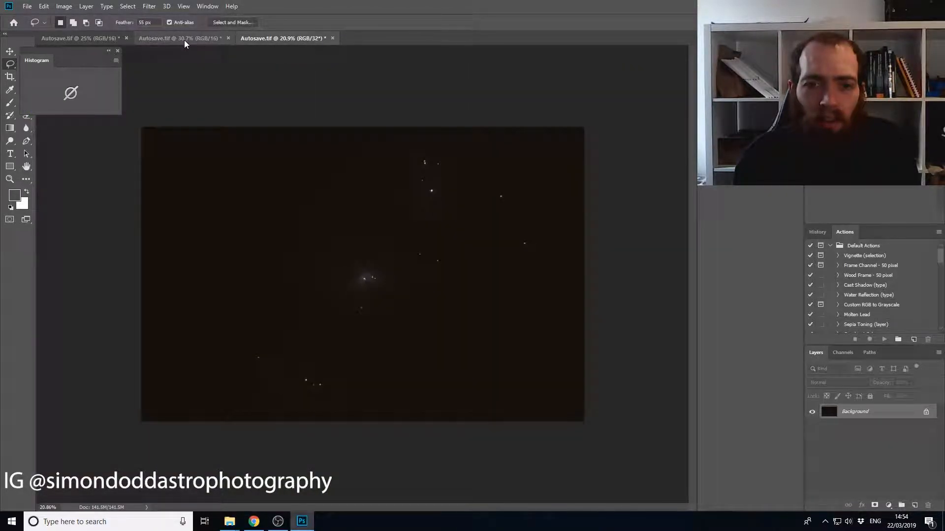
{"action": "left_click", "coordinate": [184, 39]}
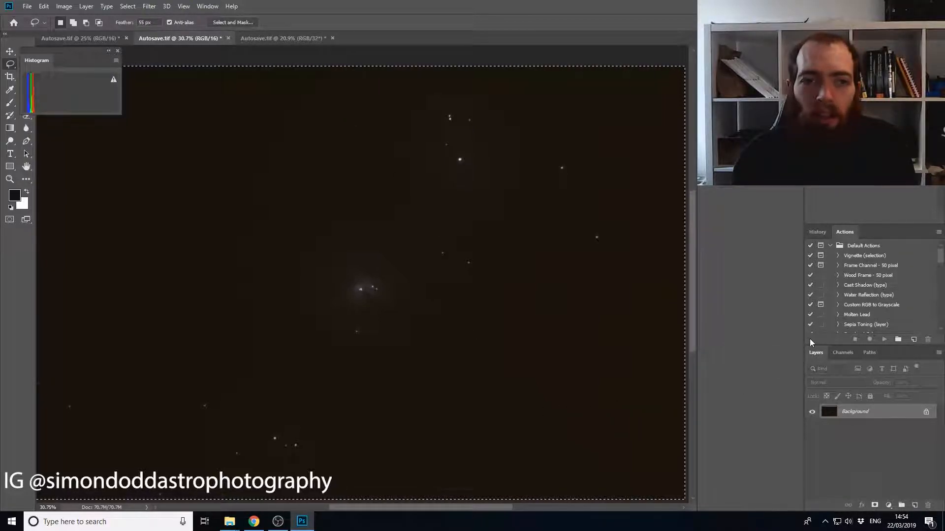
{"action": "left_click", "coordinate": [89, 38]}
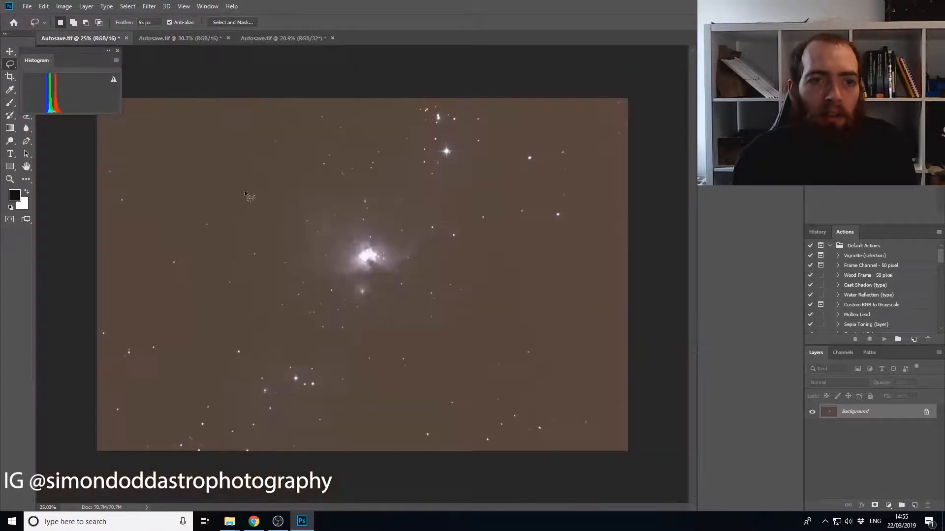
Convert the 32-bit Autosave.tif to 16 Bits/Channel, using the Exposure and Gamma method for HDR Toning.
{"action": "left_click", "coordinate": [302, 39]}
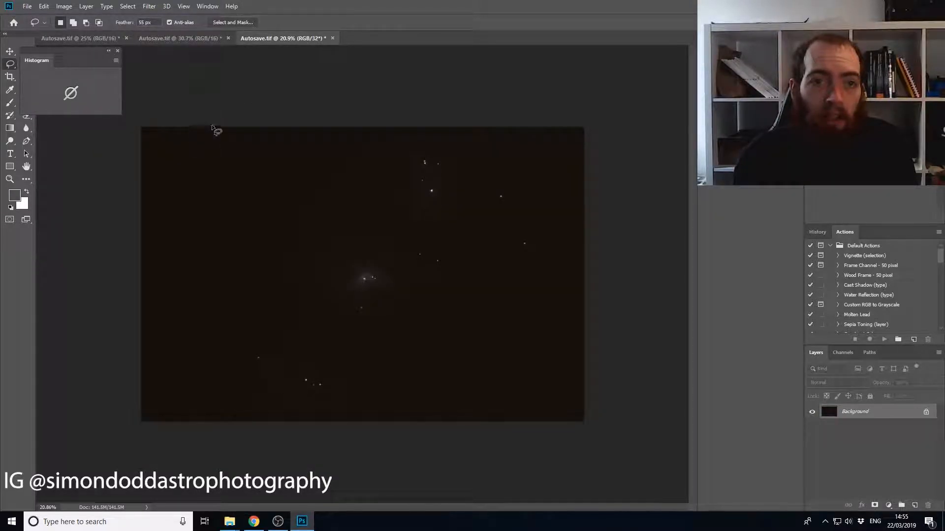
{"action": "left_click", "coordinate": [86, 7]}
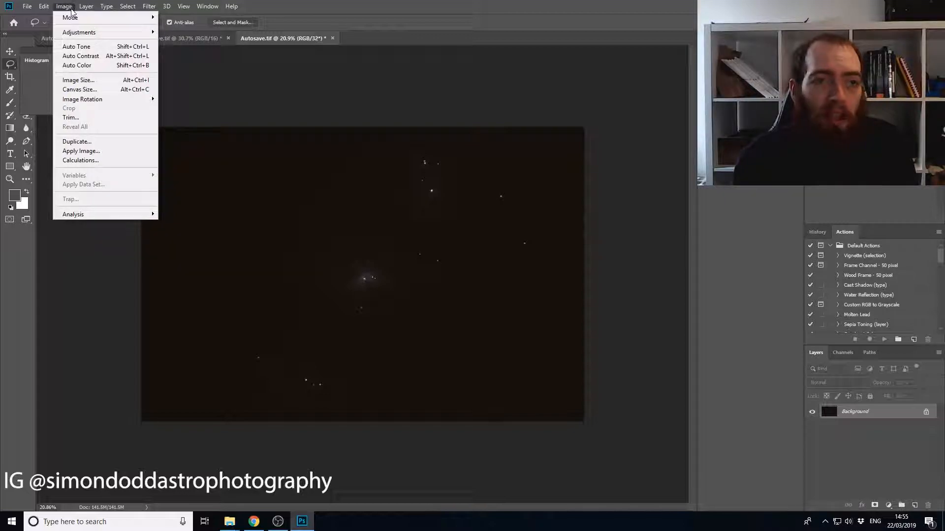
{"action": "mouse_move", "coordinate": [75, 19]}
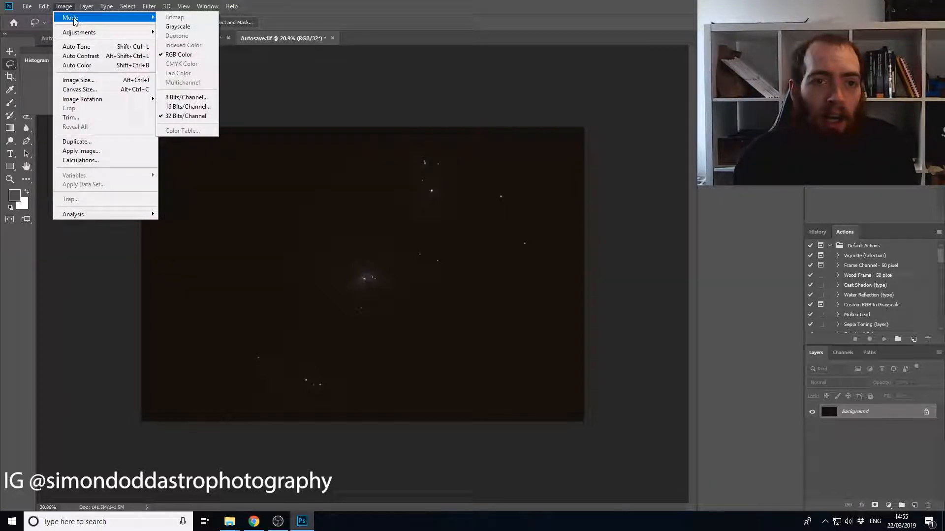
{"action": "left_click", "coordinate": [187, 107]}
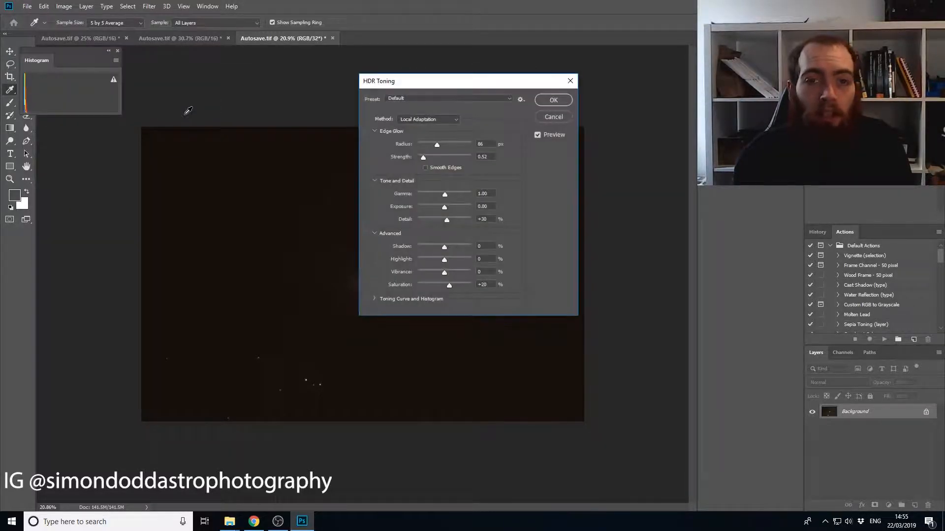
{"action": "left_click_drag", "start_coordinate": [464, 84], "coordinate": [534, 103]}
{"action": "left_click", "coordinate": [510, 139]}
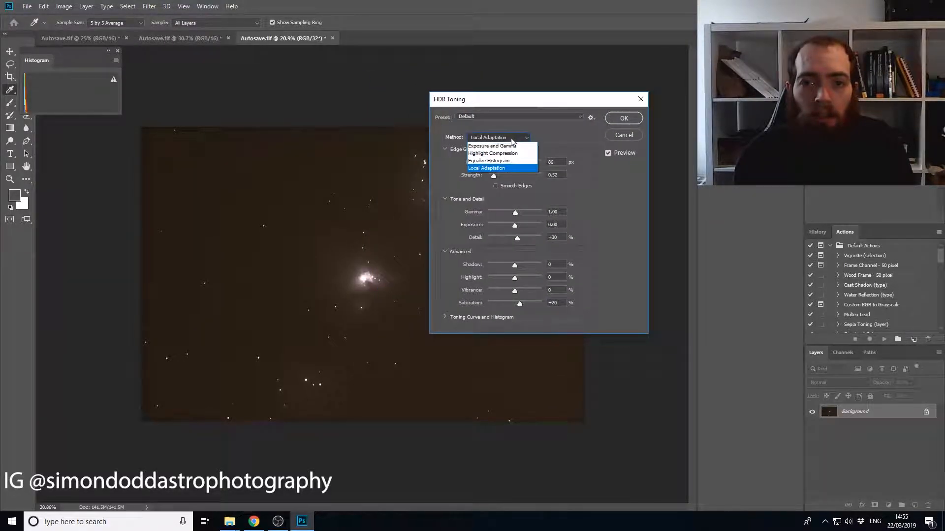
{"action": "left_click", "coordinate": [511, 147]}
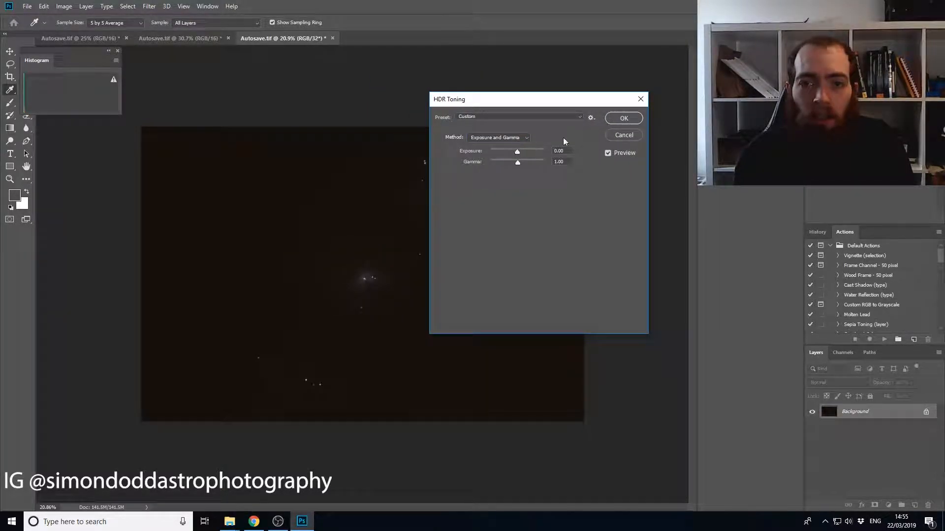
{"action": "left_click", "coordinate": [625, 118]}
{"action": "key", "text": "l"}
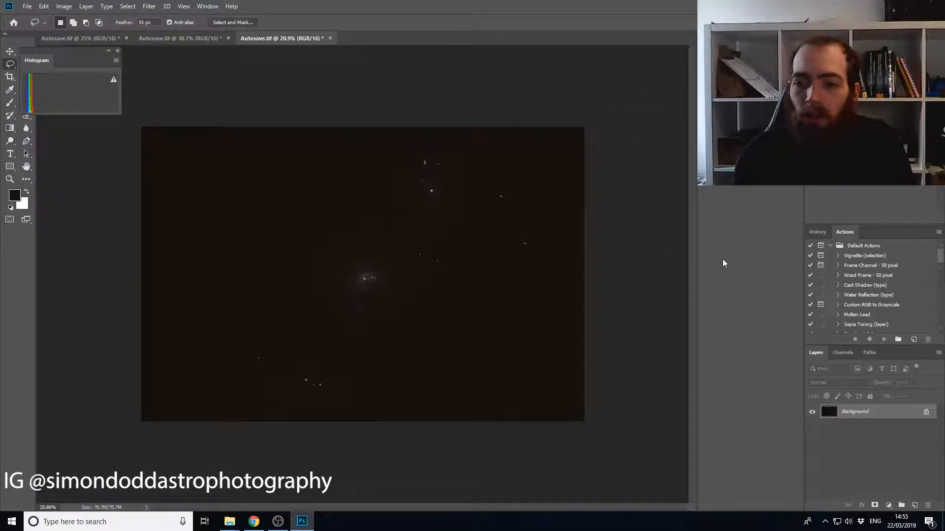
{"action": "key", "text": "alt+Tab"}
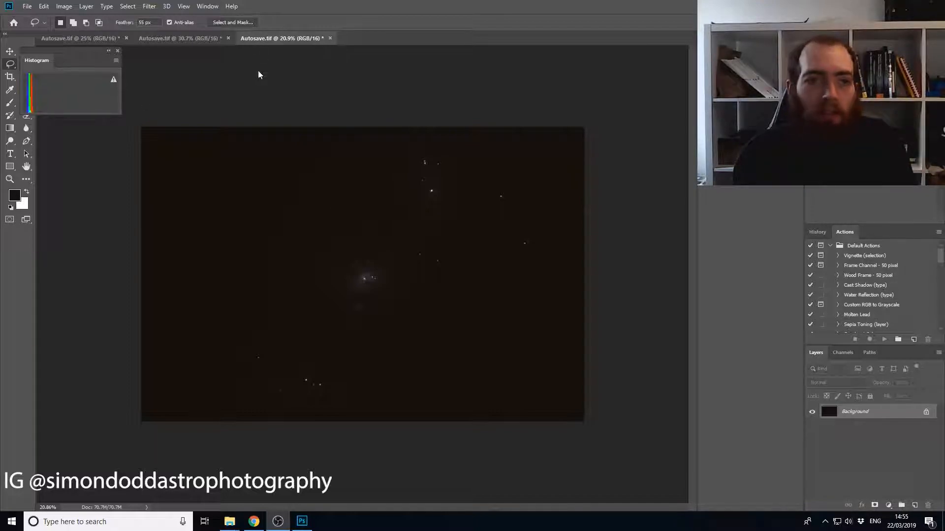
Add a Threshold adjustment layer above the Background and set its threshold level to 19.
{"action": "left_click", "coordinate": [86, 6]}
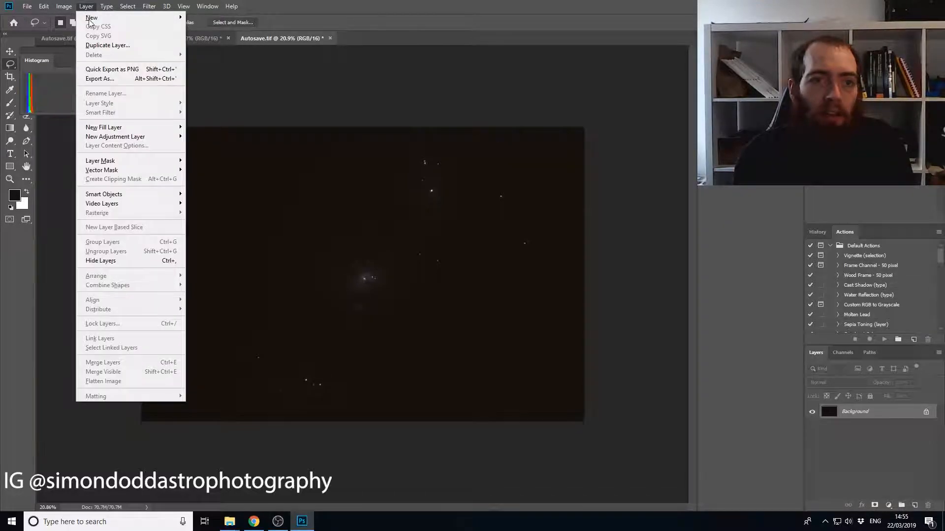
{"action": "mouse_move", "coordinate": [125, 136]}
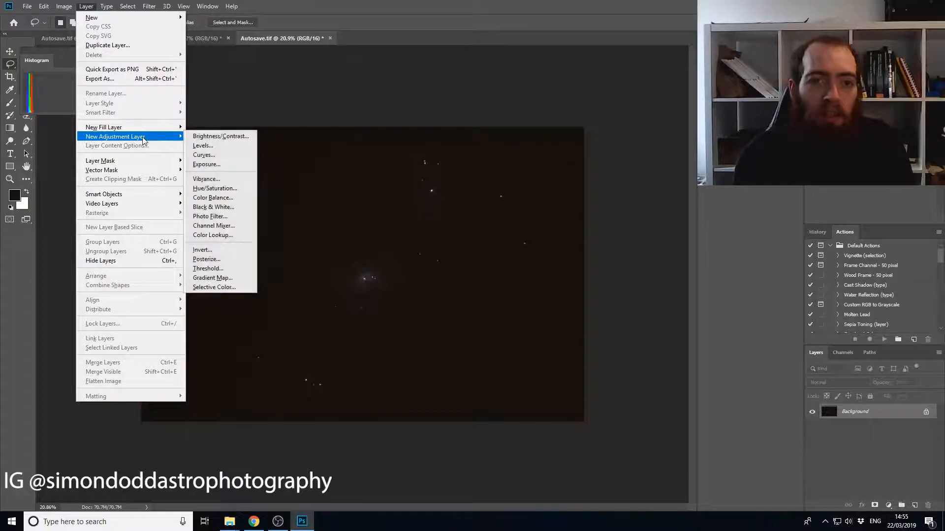
{"action": "left_click", "coordinate": [207, 269]}
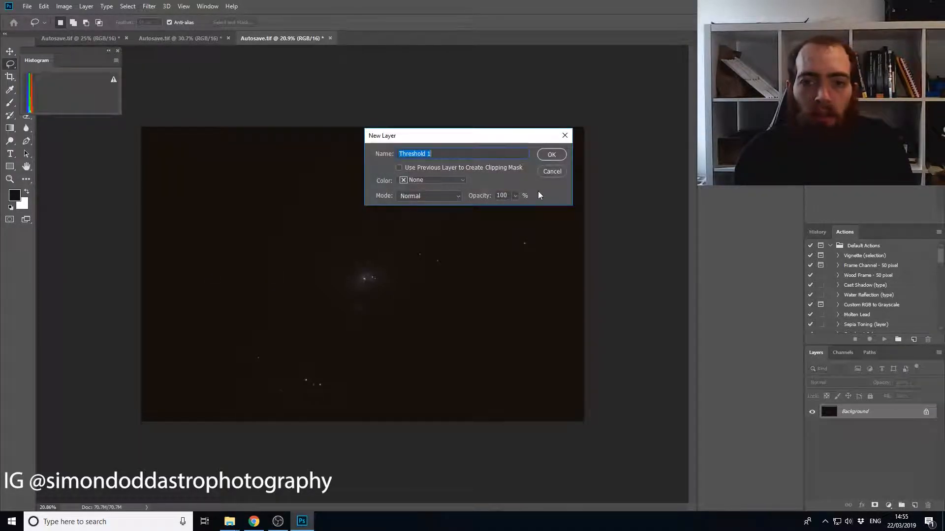
{"action": "left_click", "coordinate": [553, 155]}
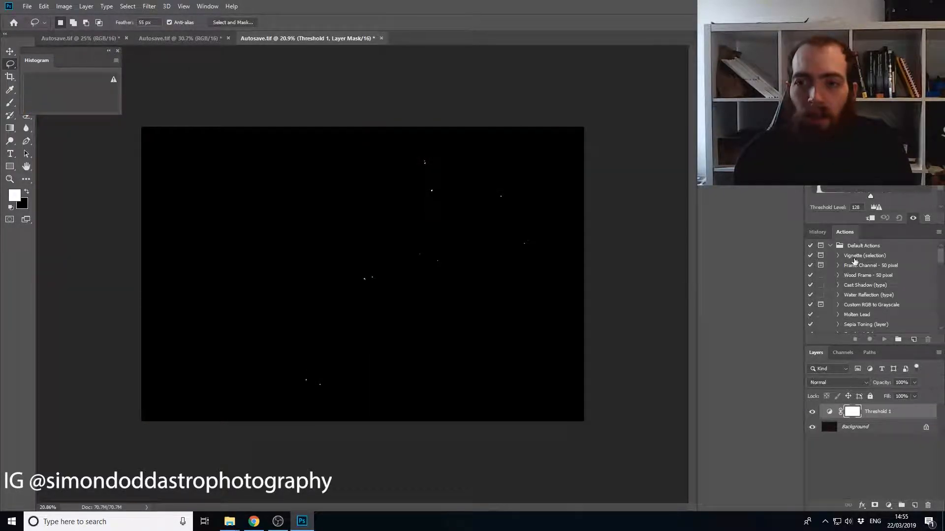
{"action": "left_click_drag", "start_coordinate": [870, 196], "coordinate": [819, 195]}
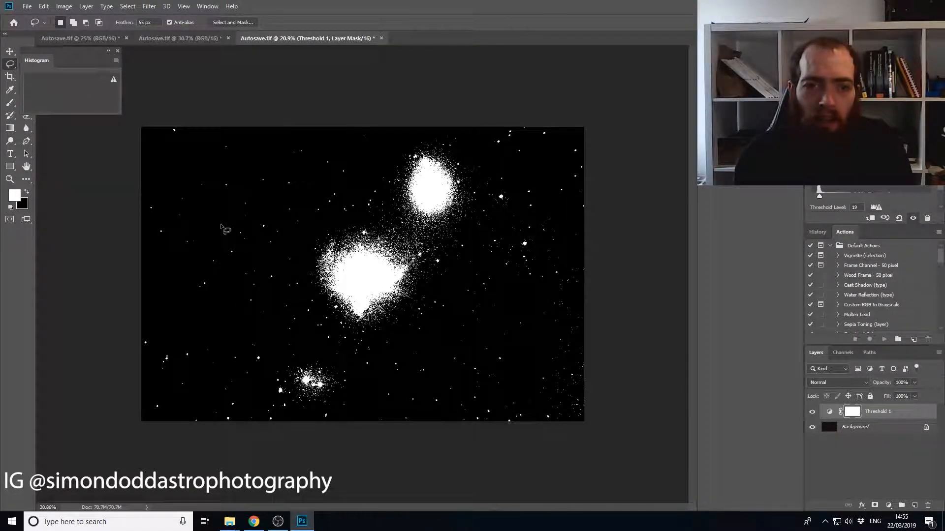
Dock the floating Histogram panel above the Info panel, leaving the dark background area clear for sampling.
{"action": "scroll", "coordinate": [220, 227], "scroll_direction": "up", "scroll_amount": 5}
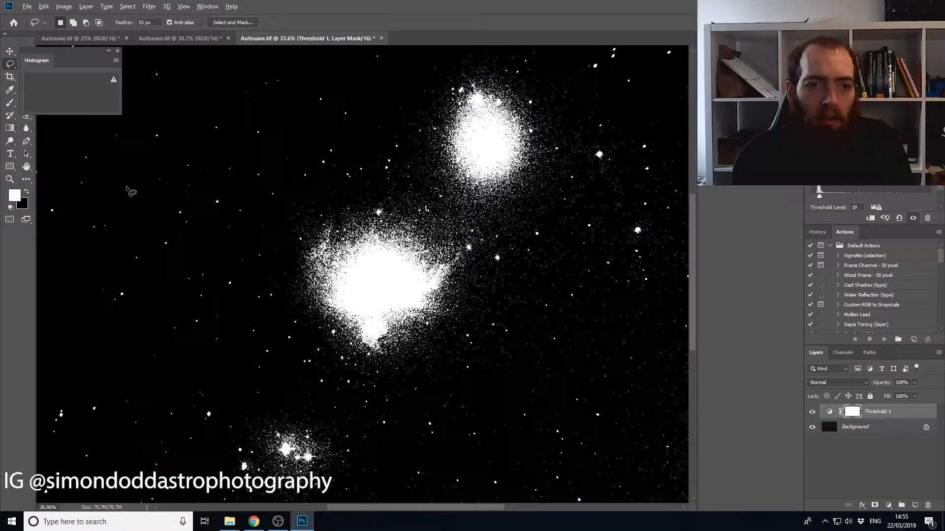
{"action": "scroll", "coordinate": [127, 190], "scroll_direction": "up", "scroll_amount": 10}
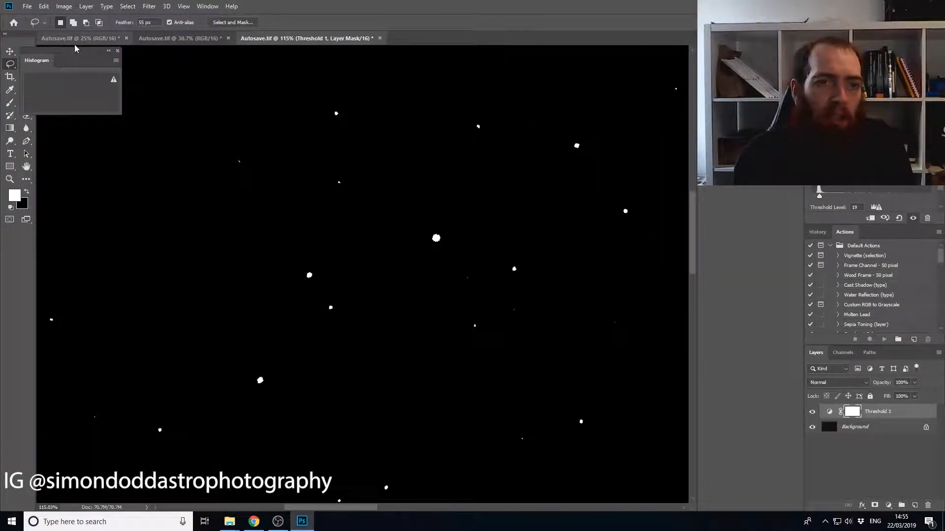
{"action": "left_click_drag", "start_coordinate": [79, 55], "coordinate": [755, 195]}
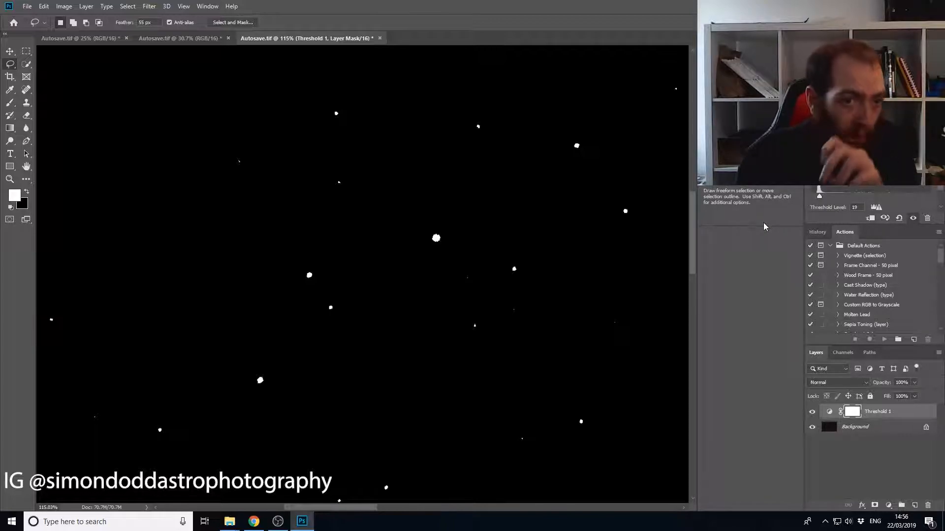
Place a color sampler point on a dark, star-free patch of background well to the left of the nebula.
{"action": "left_click", "coordinate": [12, 92]}
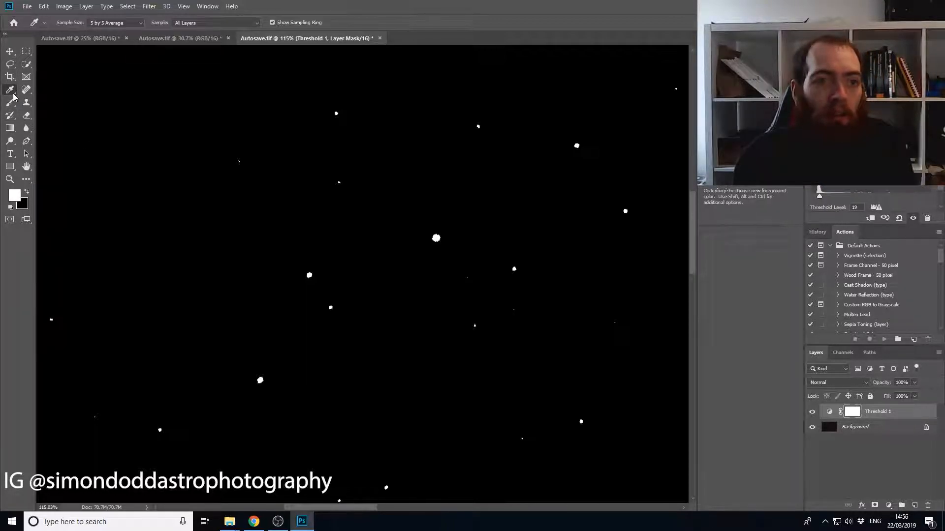
{"action": "left_click", "coordinate": [12, 92]}
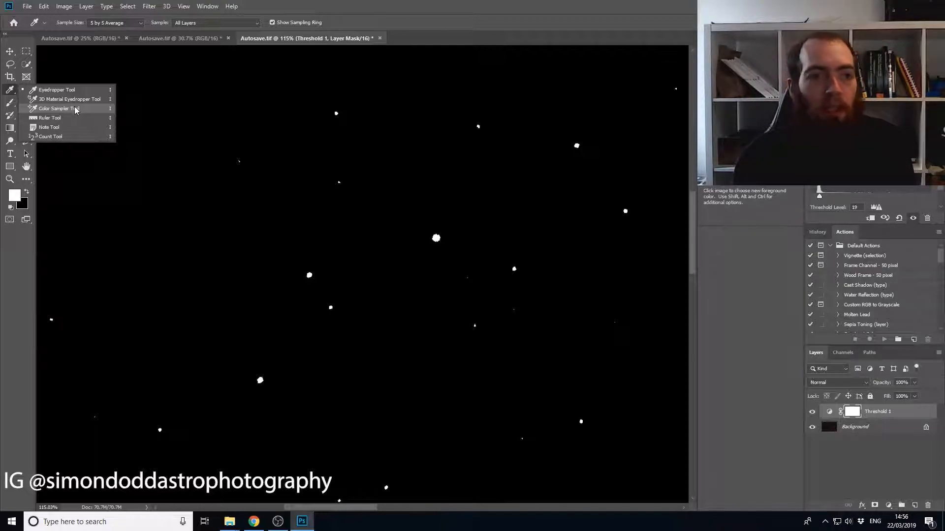
{"action": "left_click", "coordinate": [75, 109]}
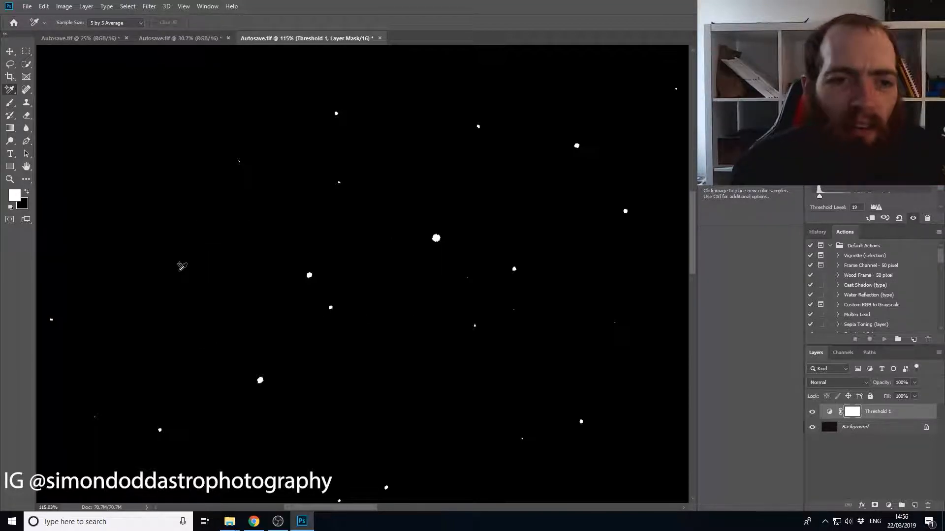
{"action": "left_click", "coordinate": [188, 244]}
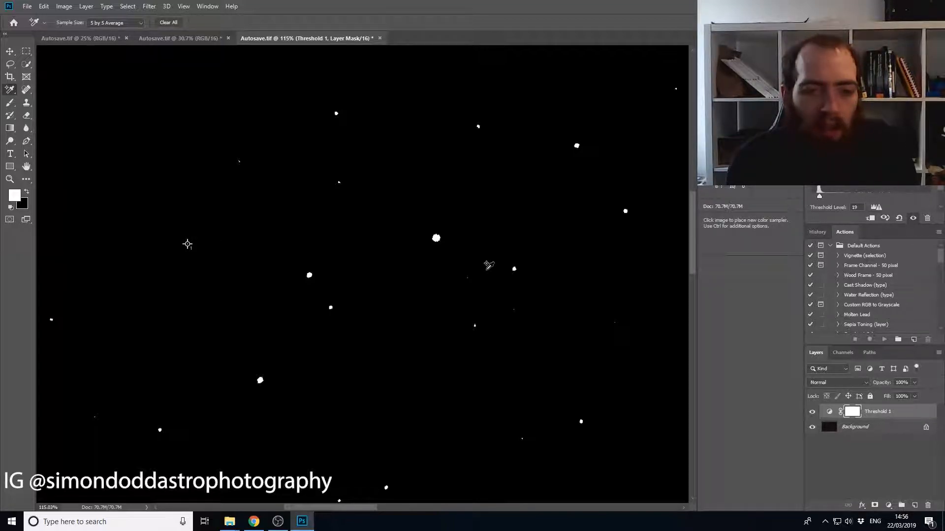
Delete the Threshold 1 adjustment layer, leaving only the Background layer.
{"action": "scroll", "coordinate": [486, 265], "scroll_direction": "down", "scroll_amount": 8}
{"action": "scroll", "coordinate": [639, 250], "scroll_direction": "up", "scroll_amount": 1}
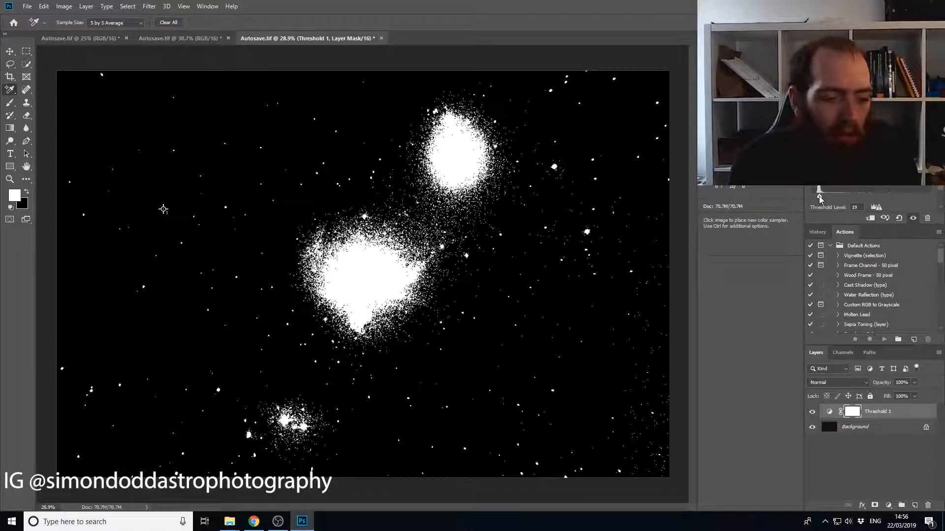
{"action": "left_click", "coordinate": [898, 416]}
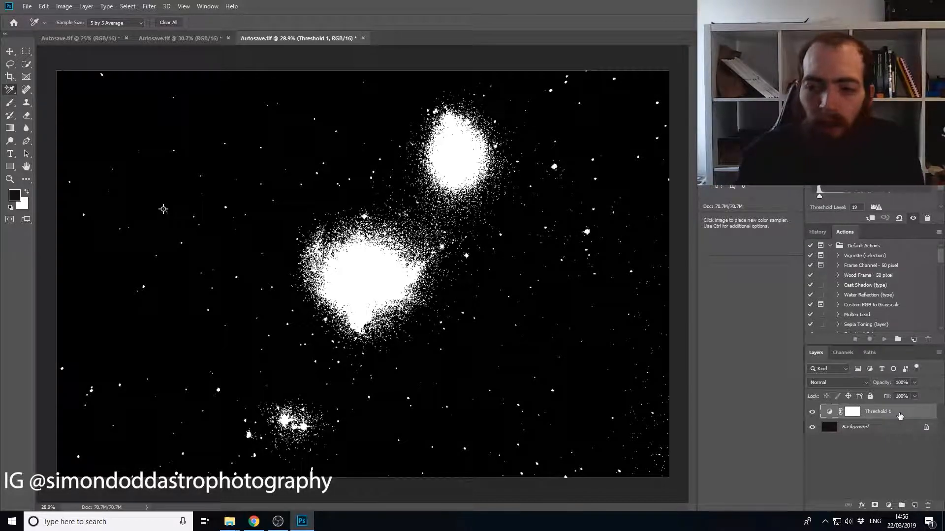
{"action": "key", "text": "Delete"}
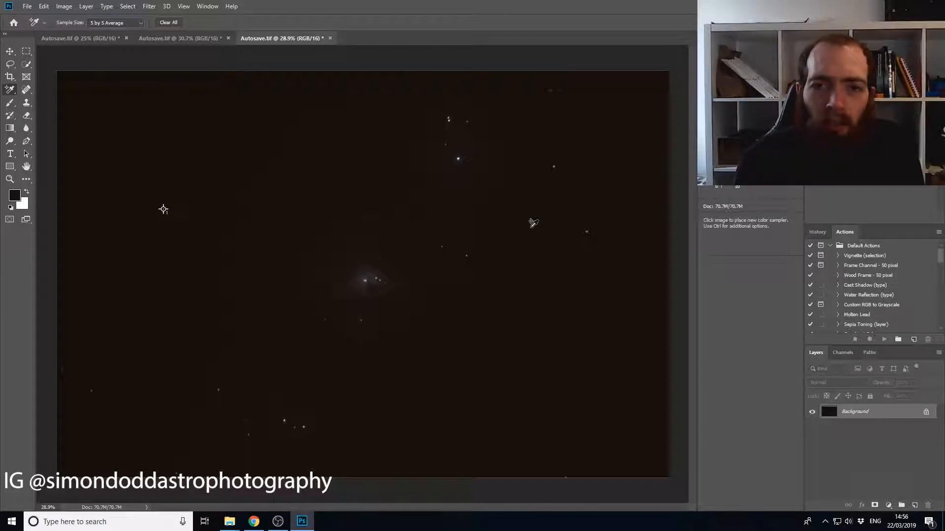
Place a second color sampler point on the centre of a bright star to the right of the nebula core.
{"action": "scroll", "coordinate": [462, 257], "scroll_direction": "up", "scroll_amount": 6}
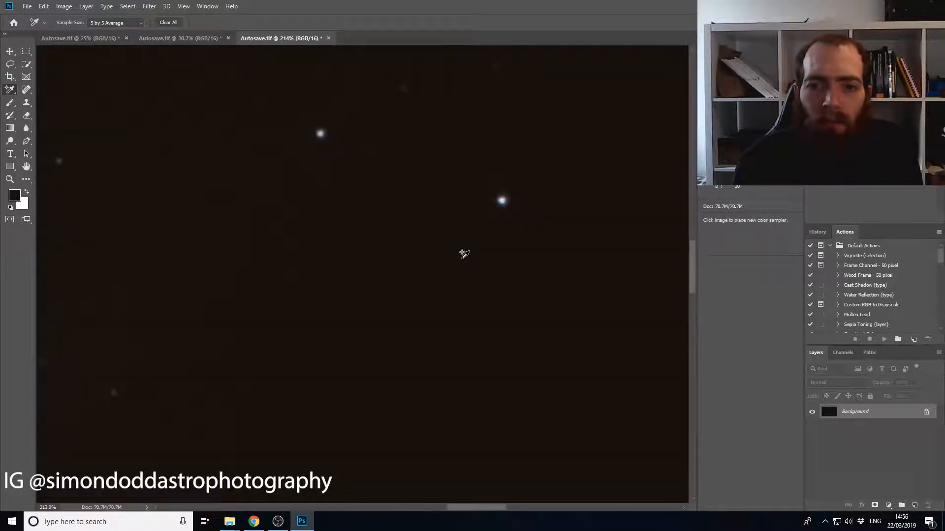
{"action": "scroll", "coordinate": [494, 217], "scroll_direction": "up", "scroll_amount": 2}
{"action": "scroll", "coordinate": [266, 141], "scroll_direction": "down", "scroll_amount": 2}
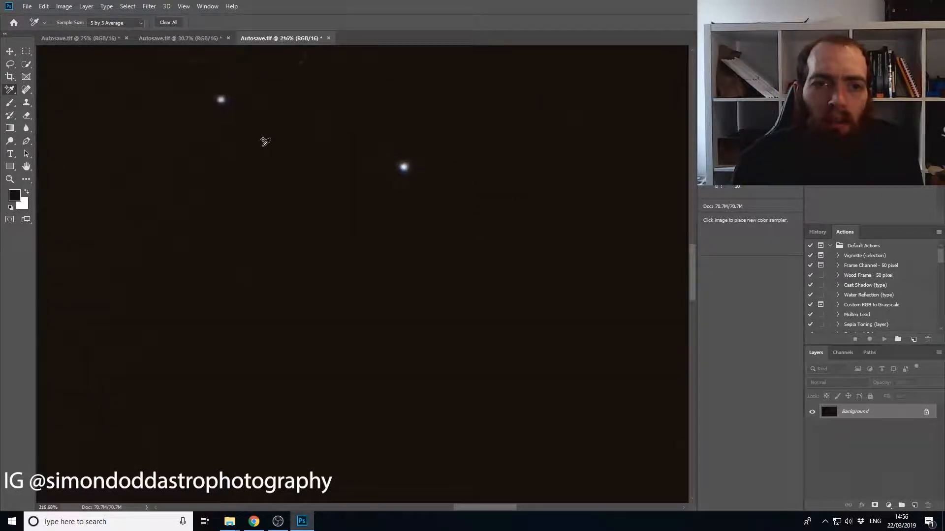
{"action": "scroll", "coordinate": [266, 141], "scroll_direction": "up", "scroll_amount": 2}
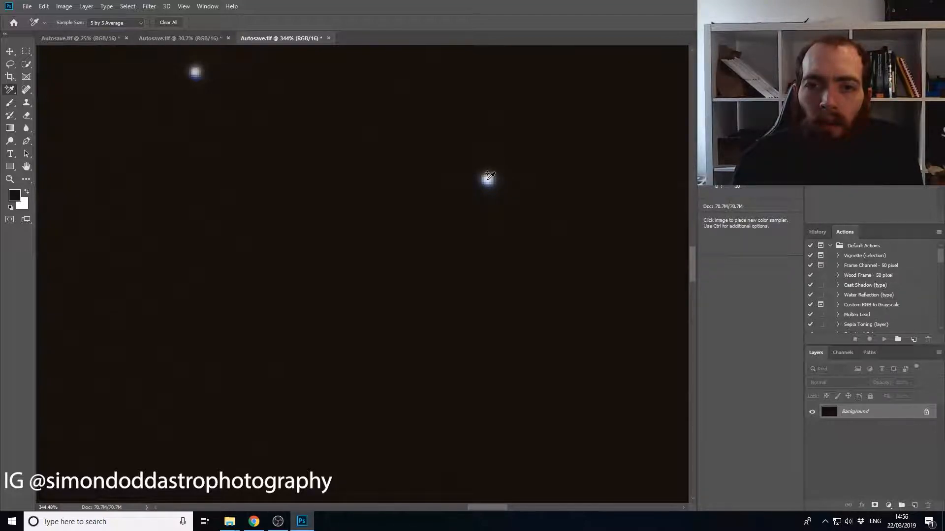
{"action": "left_click", "coordinate": [487, 179]}
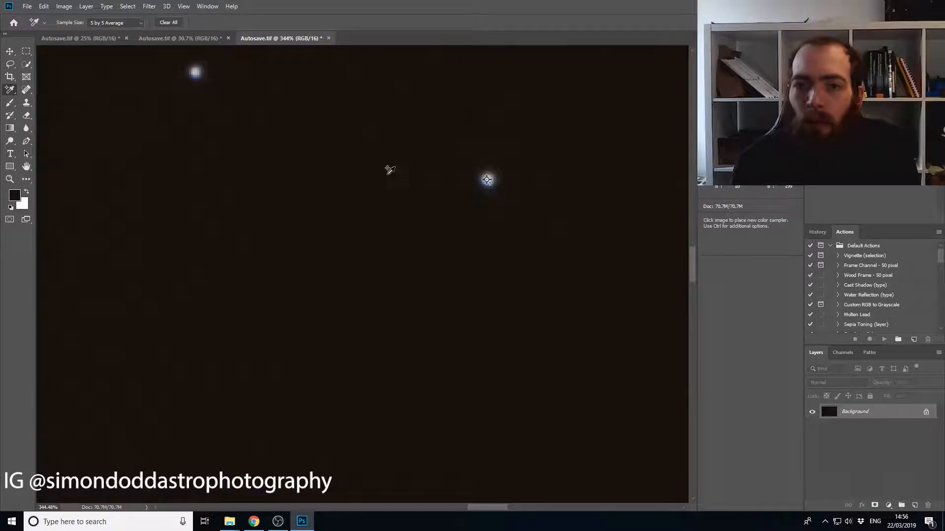
{"action": "scroll", "coordinate": [378, 211], "scroll_direction": "down", "scroll_amount": 4}
{"action": "scroll", "coordinate": [379, 211], "scroll_direction": "down", "scroll_amount": 5}
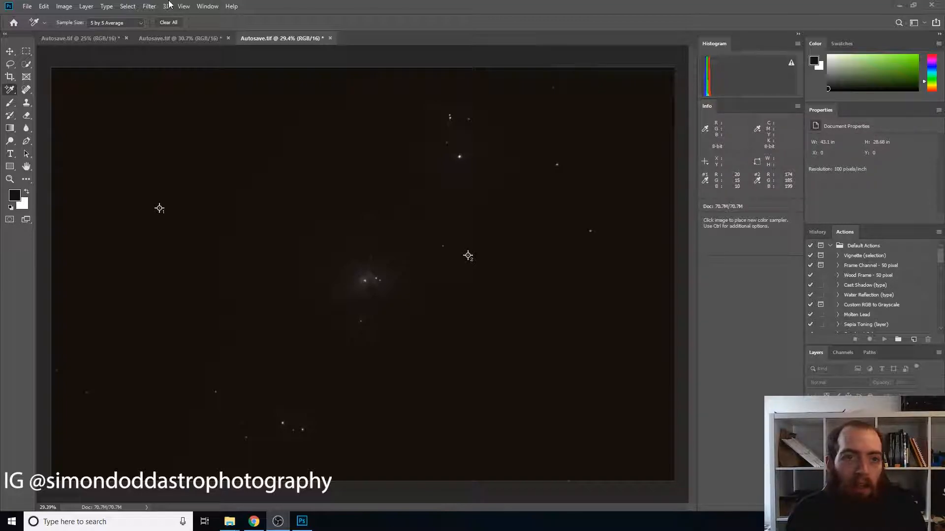
Open a Levels adjustment and try a shadow input level of 4 on the Red channel, returning it to 0.
{"action": "left_click", "coordinate": [64, 7]}
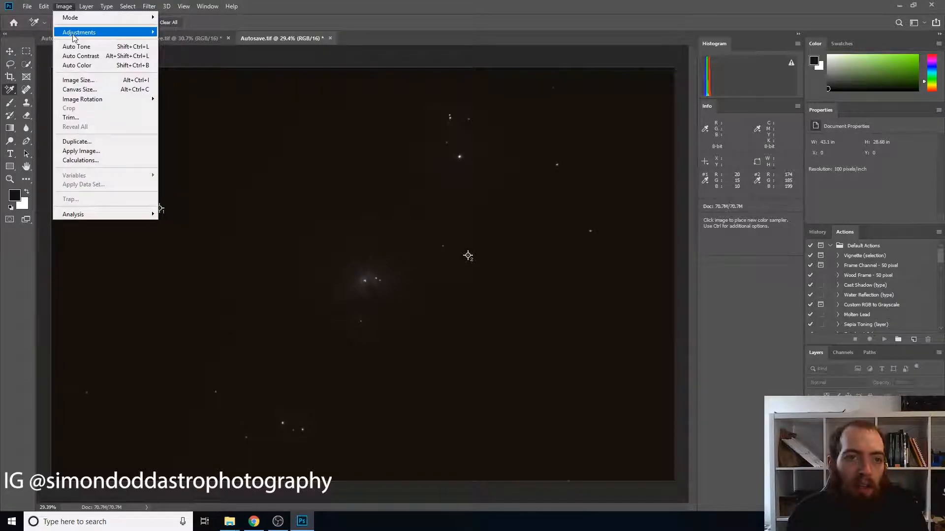
{"action": "mouse_move", "coordinate": [74, 38]}
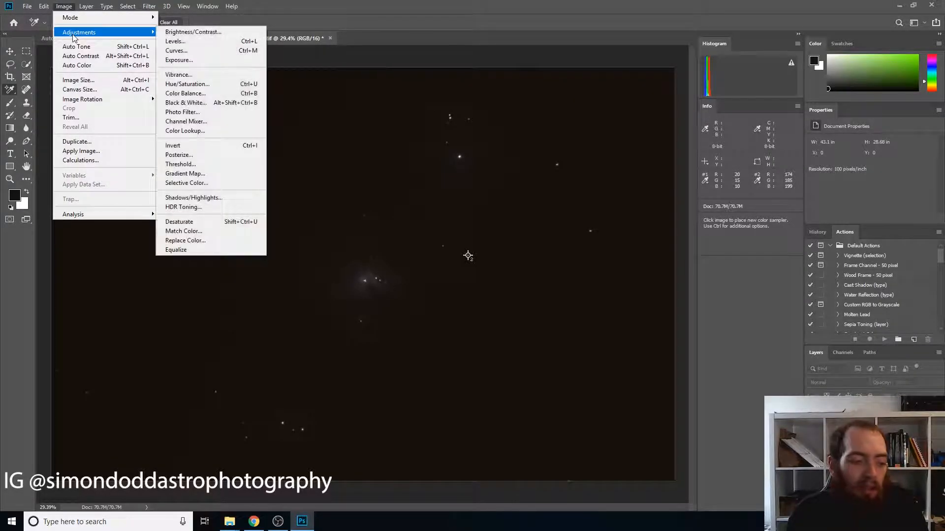
{"action": "left_click", "coordinate": [191, 41]}
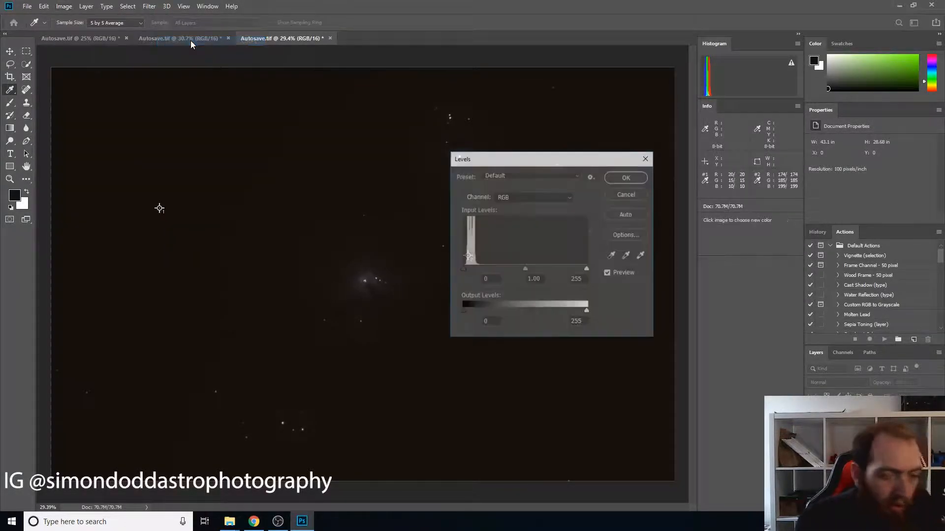
{"action": "left_click", "coordinate": [557, 199]}
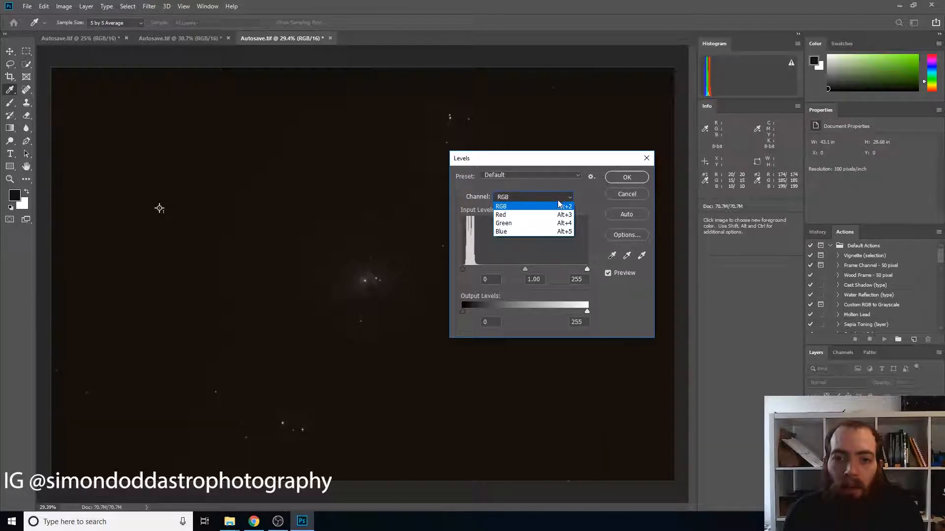
{"action": "left_click", "coordinate": [553, 214]}
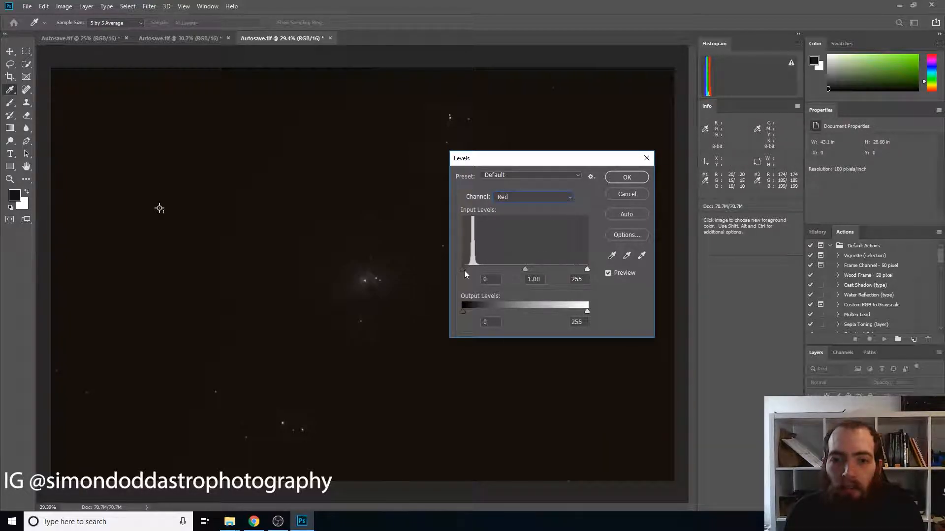
{"action": "left_click_drag", "start_coordinate": [461, 269], "coordinate": [465, 269]}
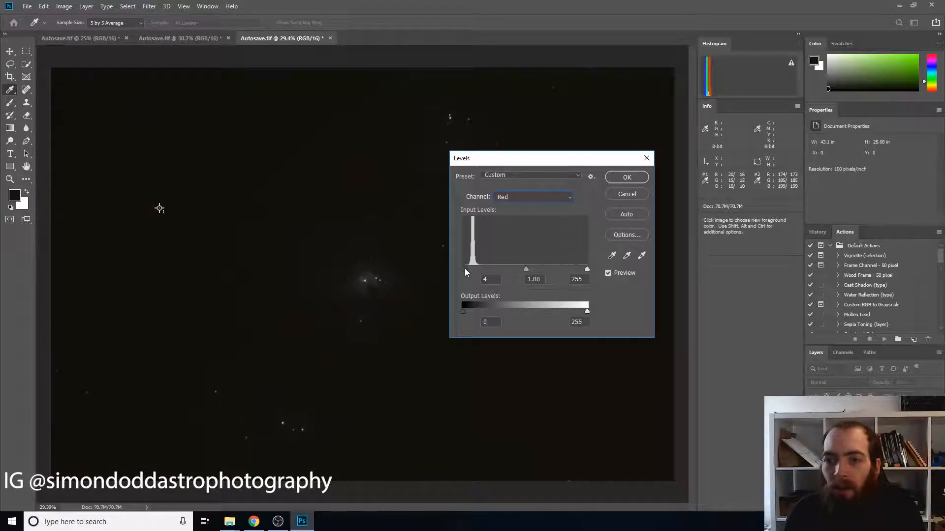
{"action": "left_click_drag", "start_coordinate": [465, 267], "coordinate": [453, 267]}
Set the Green channel's shadow input level to 5 in Levels, using the Blue channel as the reference.
{"action": "left_click", "coordinate": [533, 198]}
{"action": "left_click", "coordinate": [527, 230]}
{"action": "left_click", "coordinate": [482, 277]}
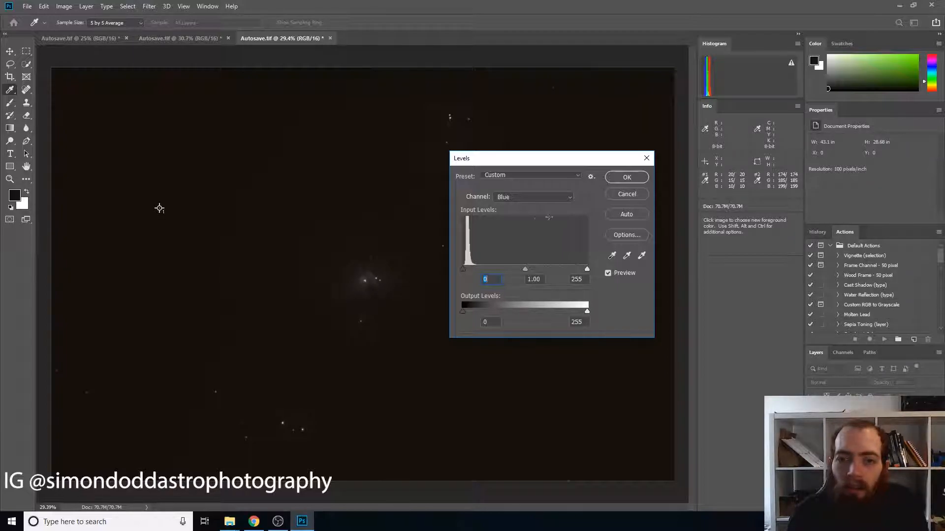
{"action": "left_click", "coordinate": [560, 193]}
{"action": "left_click", "coordinate": [550, 225]}
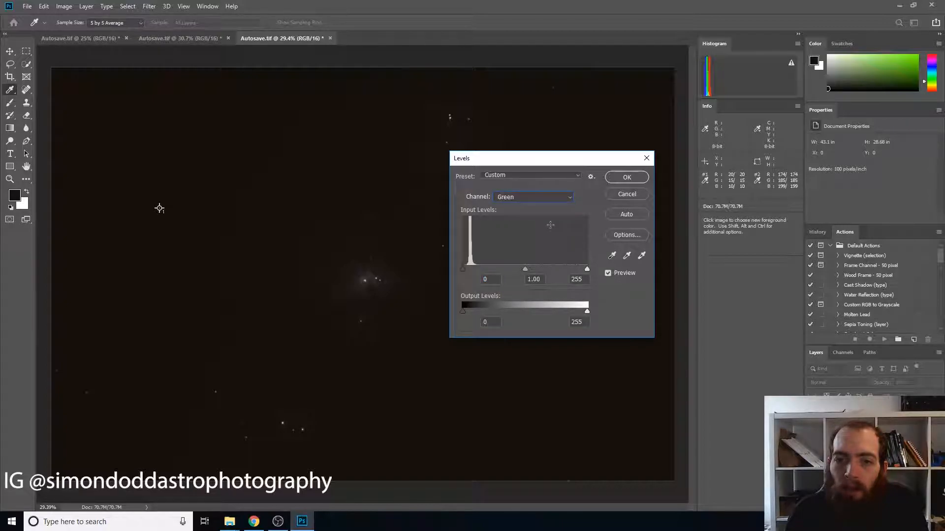
{"action": "key", "text": "Up"}
{"action": "key", "text": "Down"}
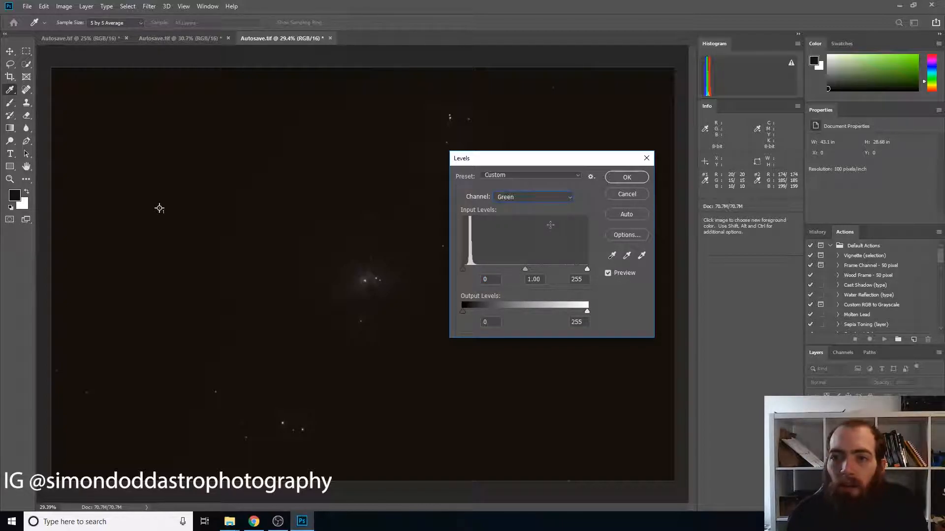
{"action": "left_click", "coordinate": [463, 270]}
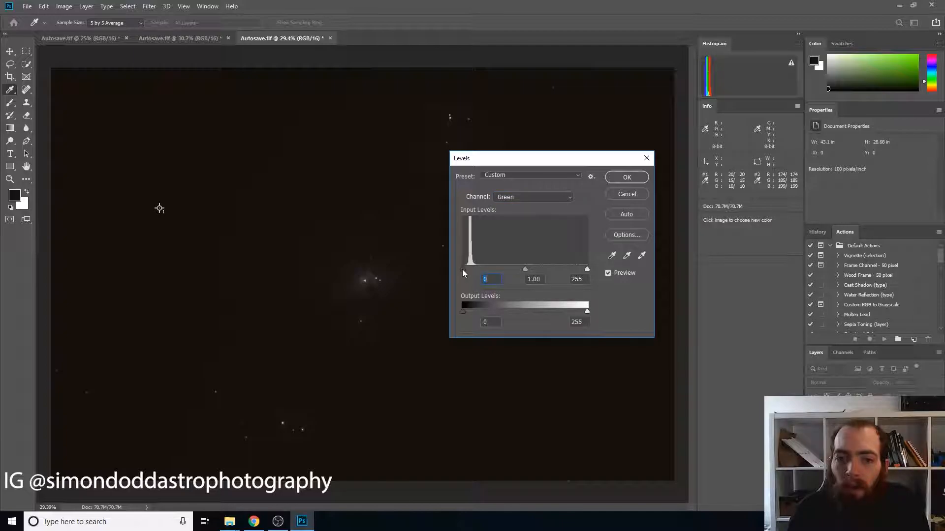
{"action": "key", "text": "Up"}
{"action": "key", "text": "Up"}
{"action": "key", "text": "Up"}
{"action": "key", "text": "Up"}
{"action": "key", "text": "Up"}
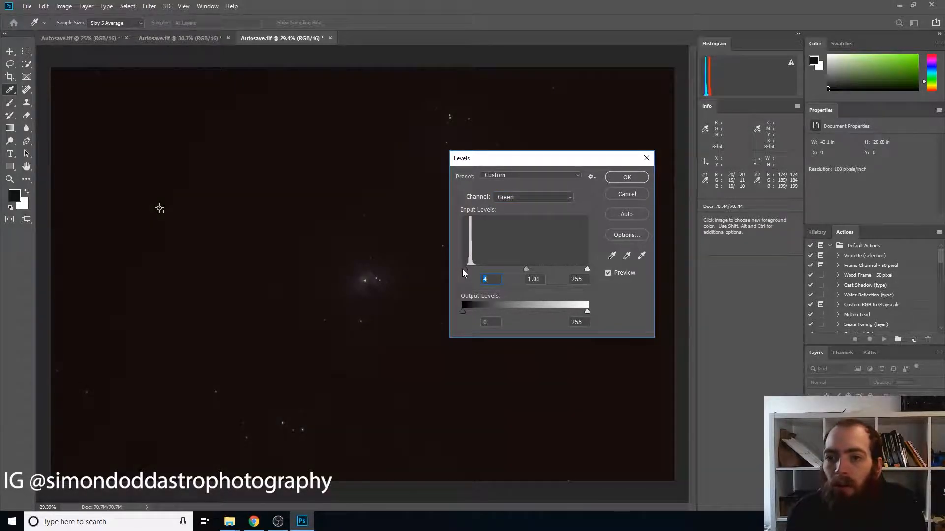
Set the Red channel's shadow input level to 10 and apply the Levels adjustment.
{"action": "left_click", "coordinate": [539, 196]}
{"action": "left_click", "coordinate": [525, 217]}
{"action": "left_click", "coordinate": [463, 270]}
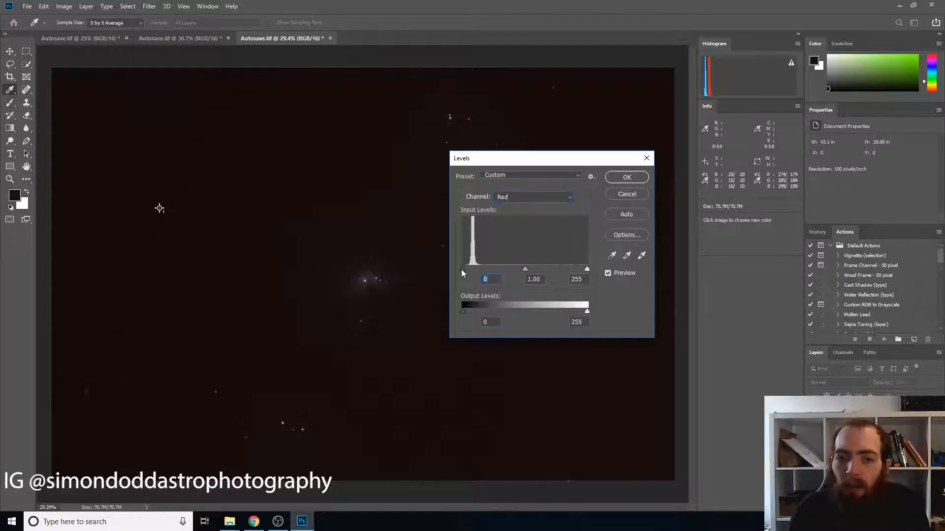
{"action": "key", "text": "Up"}
{"action": "key", "text": "Up"}
{"action": "key", "text": "Up"}
{"action": "key", "text": "Up"}
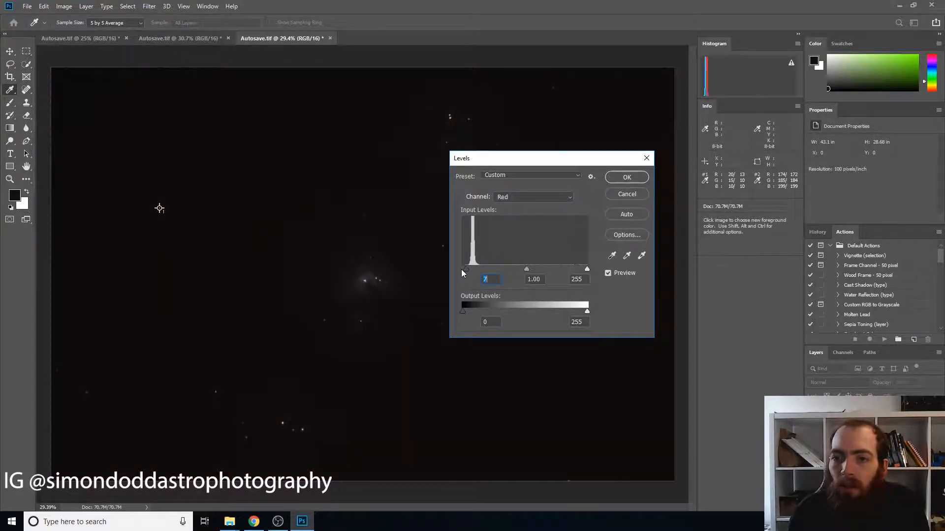
{"action": "key", "text": "Up"}
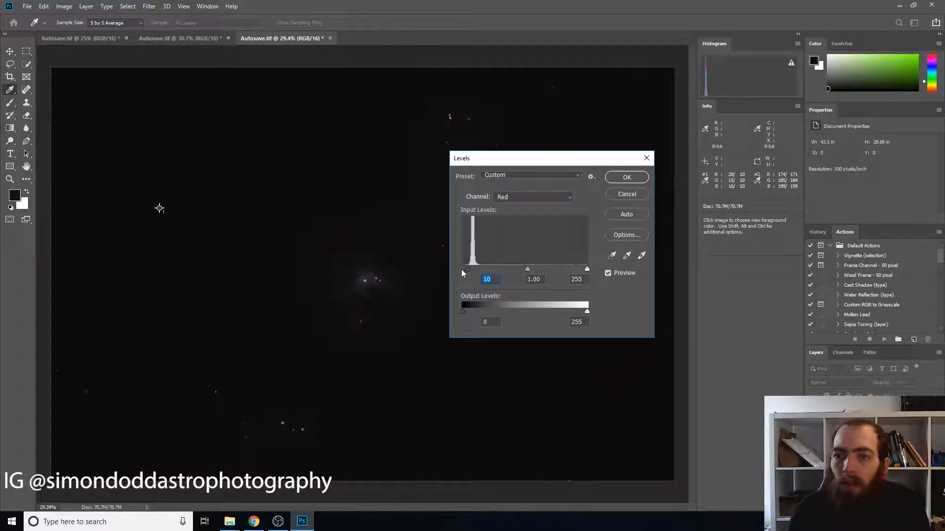
{"action": "left_click", "coordinate": [626, 178]}
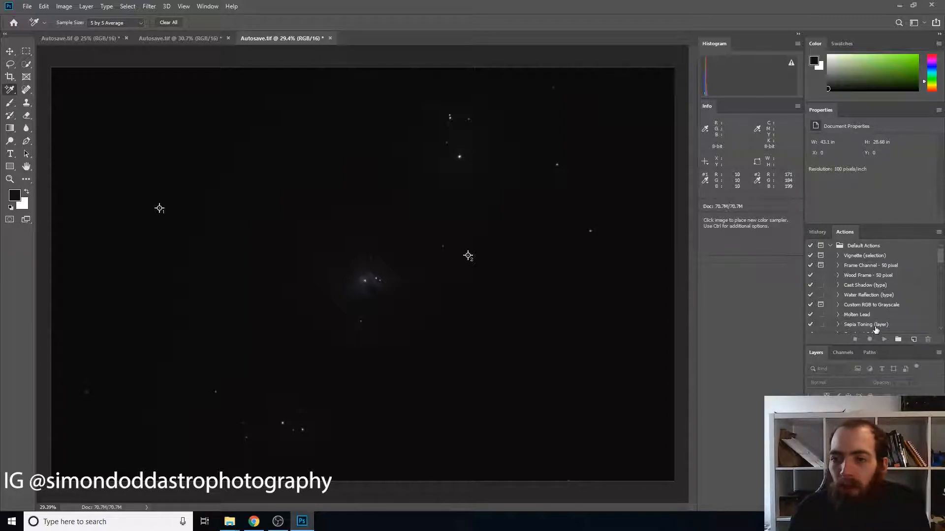
Compare the image before and after the Levels adjustment using its history states, ending on the adjusted state.
{"action": "left_click", "coordinate": [818, 234]}
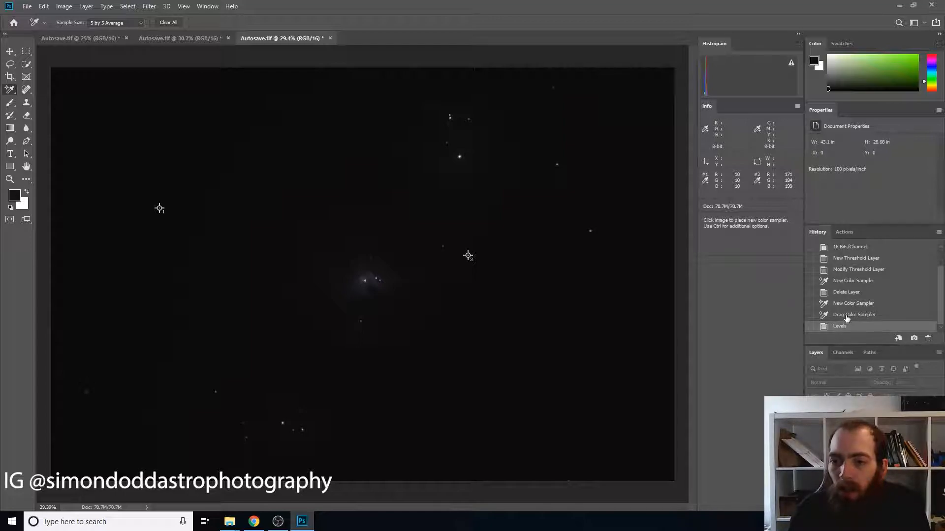
{"action": "left_click", "coordinate": [846, 316]}
{"action": "left_click", "coordinate": [840, 328]}
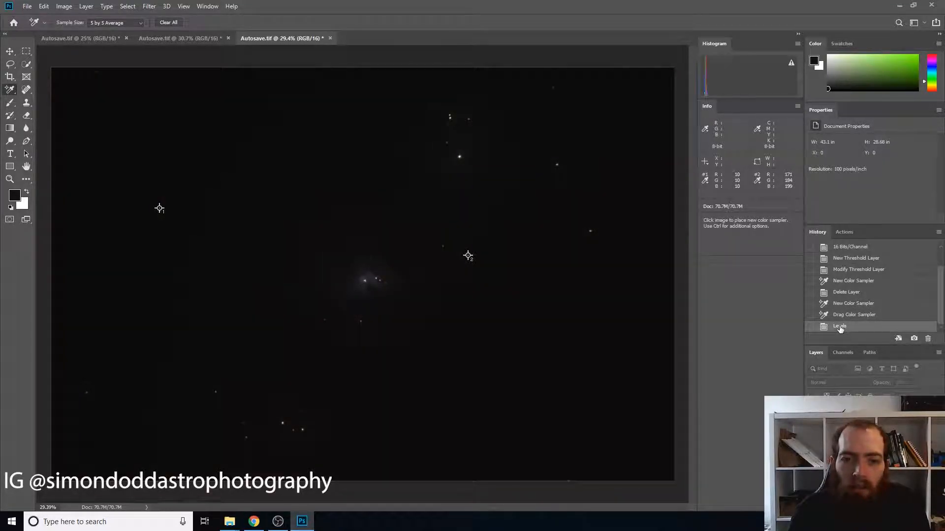
{"action": "left_click", "coordinate": [844, 316]}
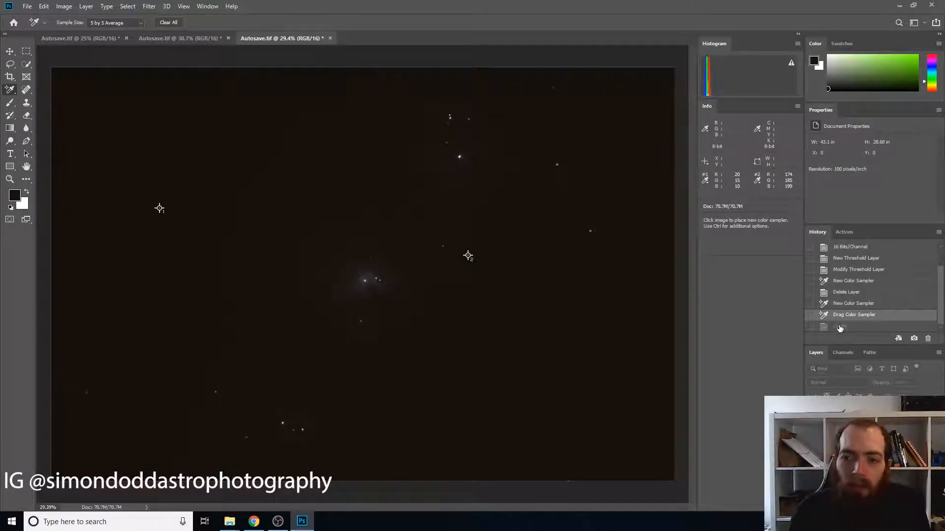
{"action": "left_click", "coordinate": [840, 328]}
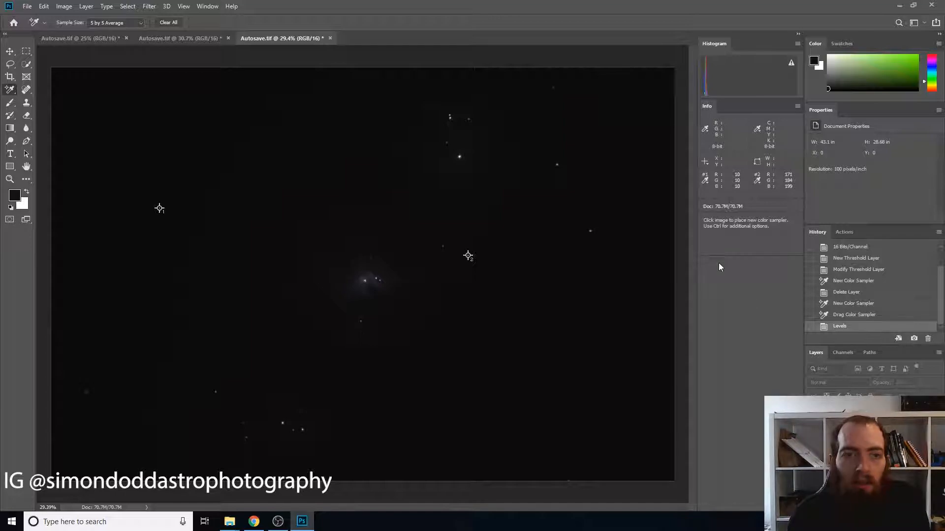
Open a Curves adjustment and brighten the RGB curve with points at input 7, output 23 and input 57, output 147.
{"action": "left_click", "coordinate": [64, 7]}
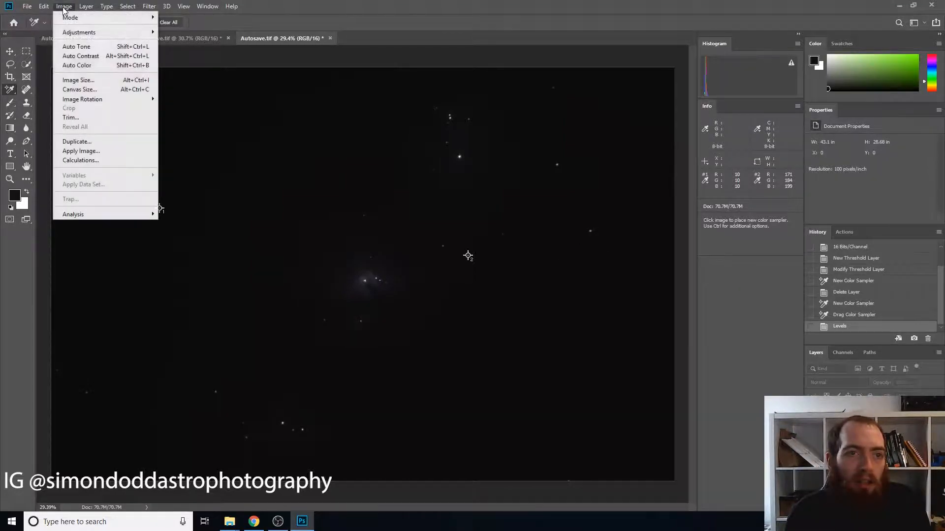
{"action": "mouse_move", "coordinate": [92, 33]}
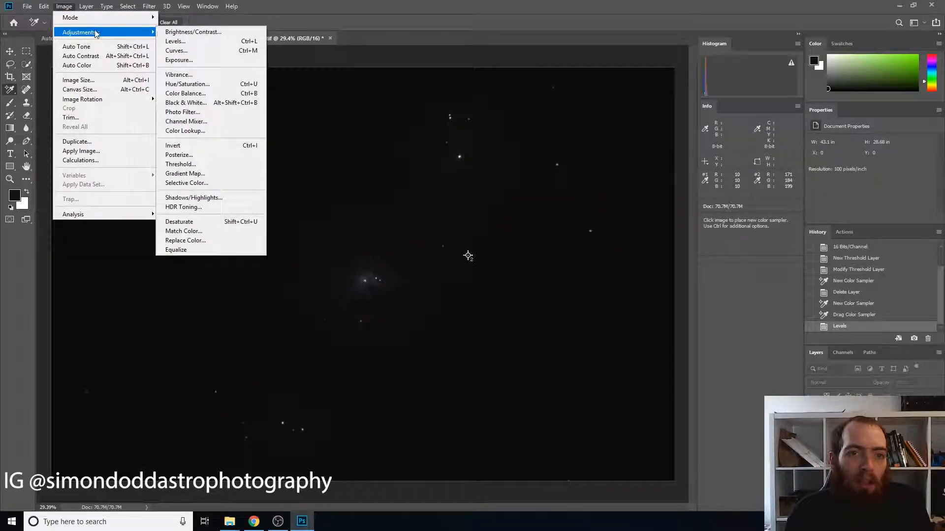
{"action": "left_click", "coordinate": [209, 51]}
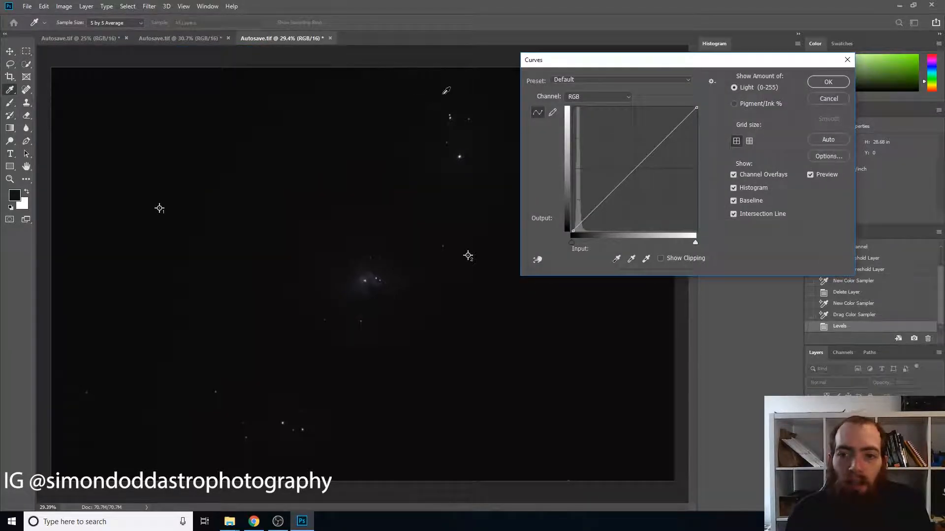
{"action": "left_click_drag", "start_coordinate": [581, 223], "coordinate": [577, 221]}
{"action": "left_click_drag", "start_coordinate": [605, 161], "coordinate": [613, 167]}
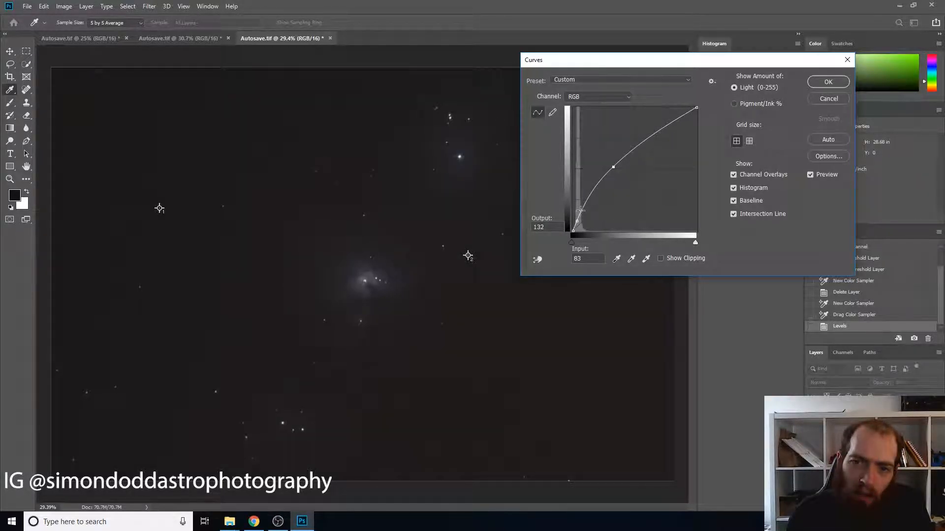
{"action": "left_click_drag", "start_coordinate": [575, 220], "coordinate": [576, 218]}
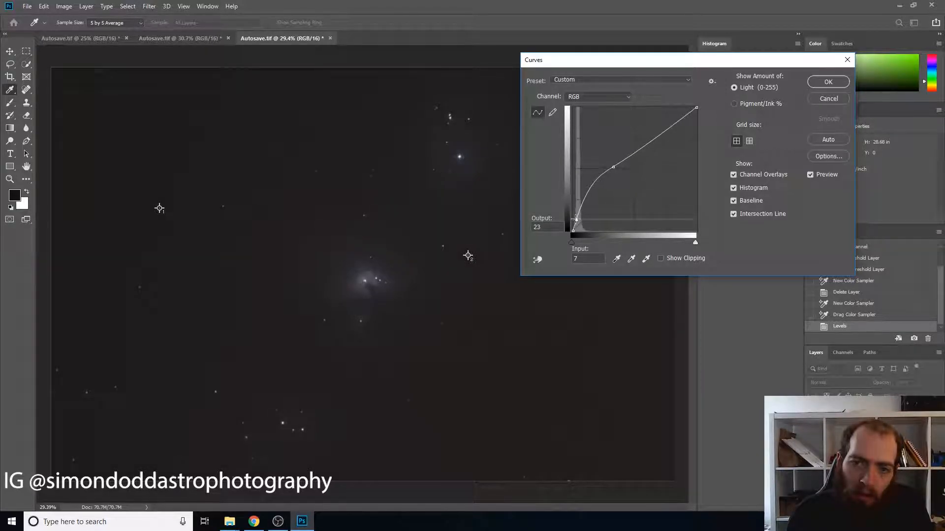
{"action": "left_click_drag", "start_coordinate": [612, 168], "coordinate": [600, 160]}
Compare the preview, tame the highlights with an RGB curve point at input 127, output 215, and apply the Curves adjustment.
{"action": "left_click", "coordinate": [810, 175]}
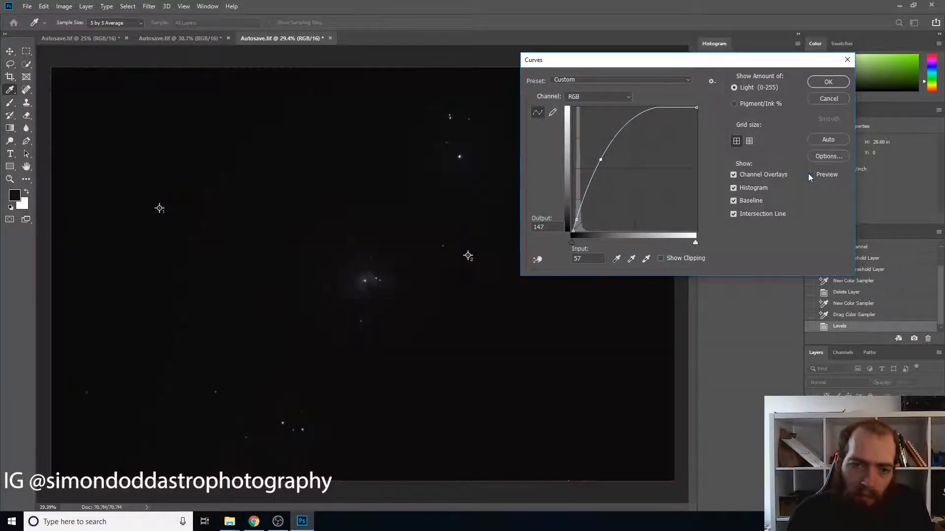
{"action": "left_click", "coordinate": [810, 175]}
{"action": "left_click", "coordinate": [810, 175]}
{"action": "left_click", "coordinate": [810, 175]}
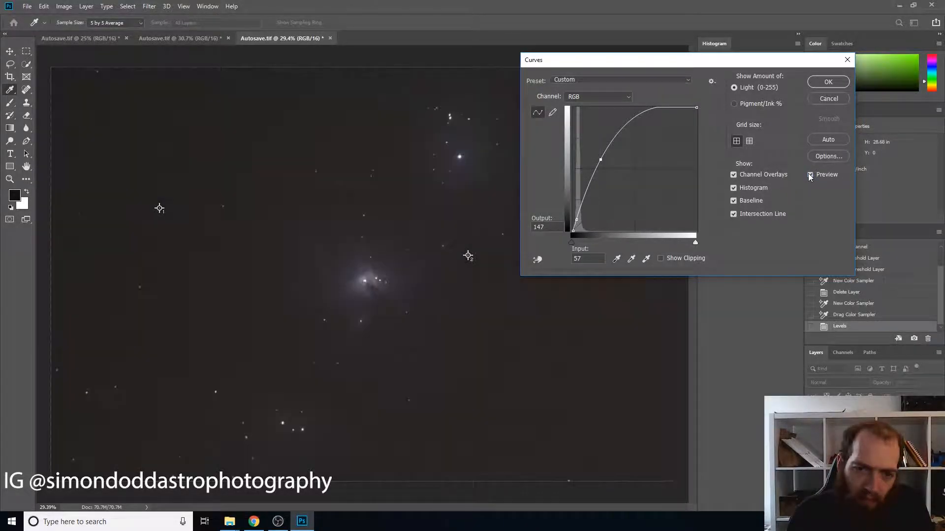
{"action": "left_click", "coordinate": [629, 123]}
{"action": "left_click_drag", "start_coordinate": [629, 123], "coordinate": [635, 126]}
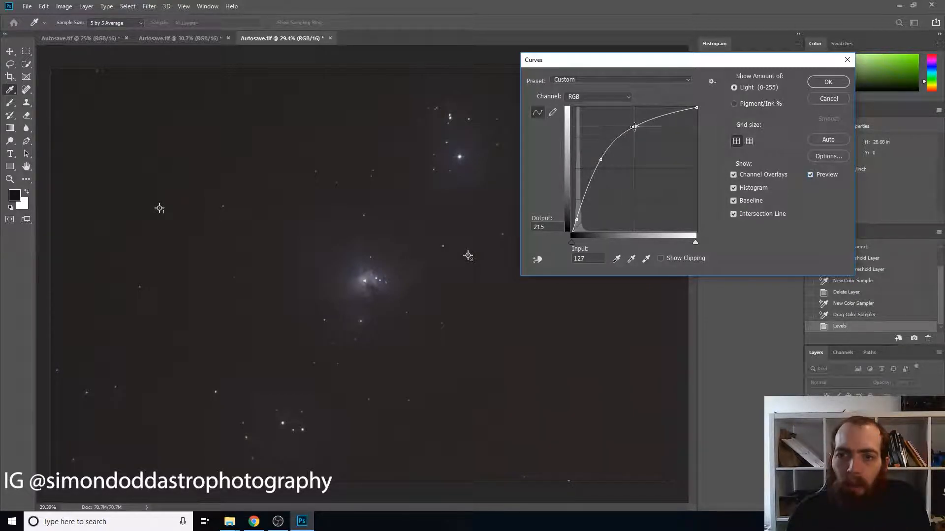
{"action": "left_click", "coordinate": [810, 175]}
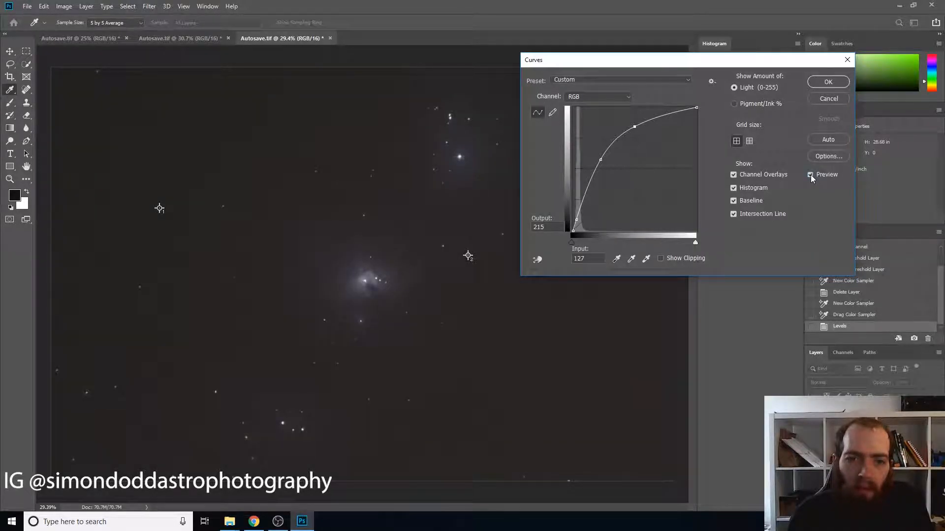
{"action": "left_click", "coordinate": [828, 82]}
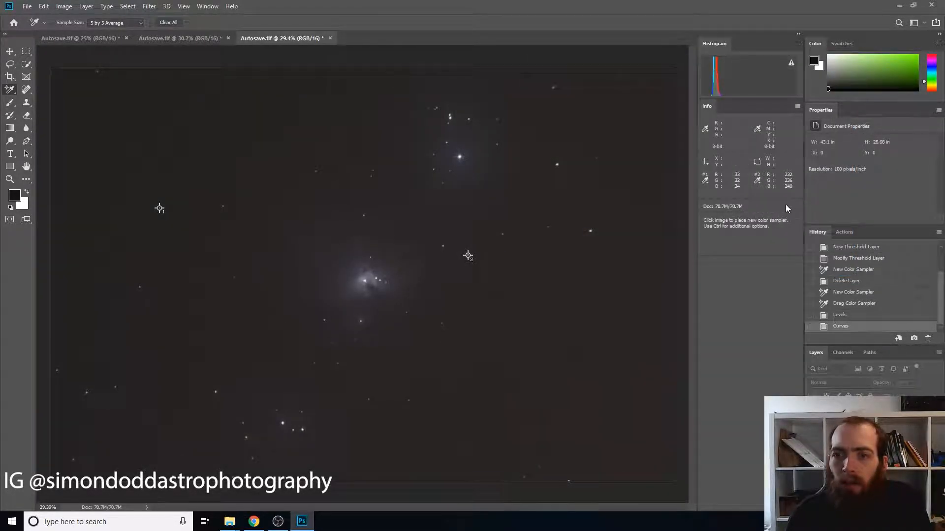
Open a Levels adjustment and set the Red channel's shadow input level to 19.
{"action": "left_click", "coordinate": [64, 6]}
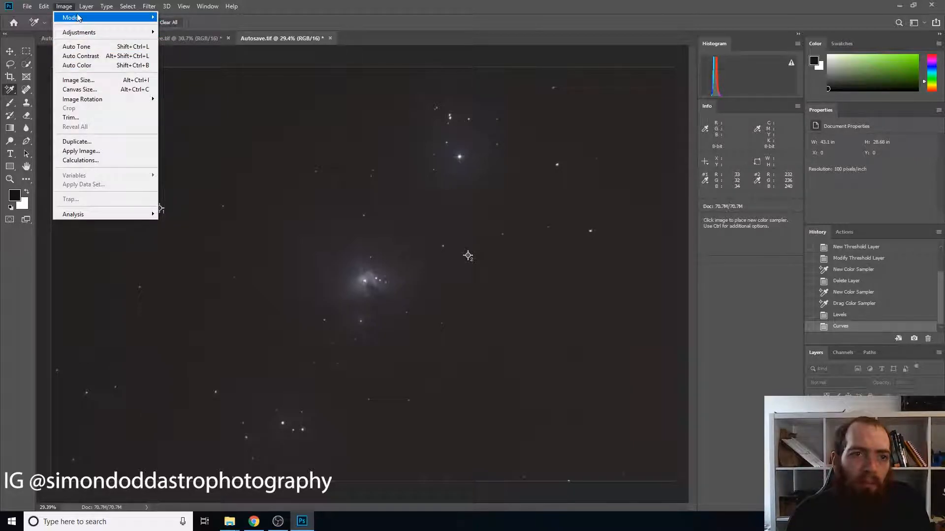
{"action": "mouse_move", "coordinate": [94, 34]}
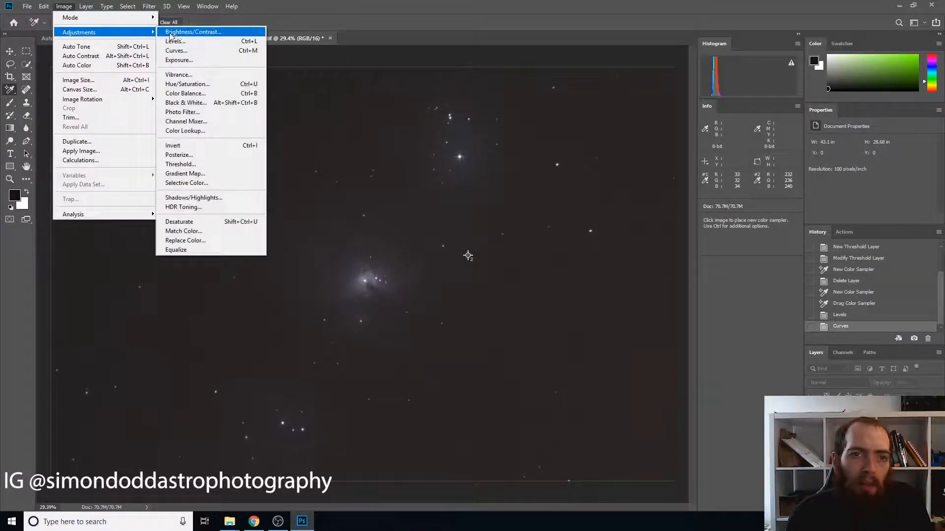
{"action": "left_click", "coordinate": [170, 41]}
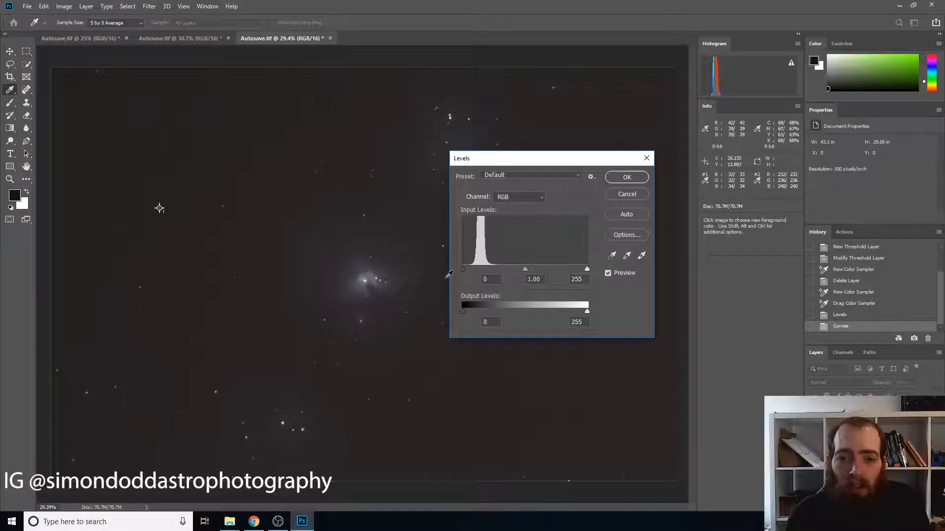
{"action": "left_click", "coordinate": [538, 197]}
{"action": "left_click", "coordinate": [538, 217]}
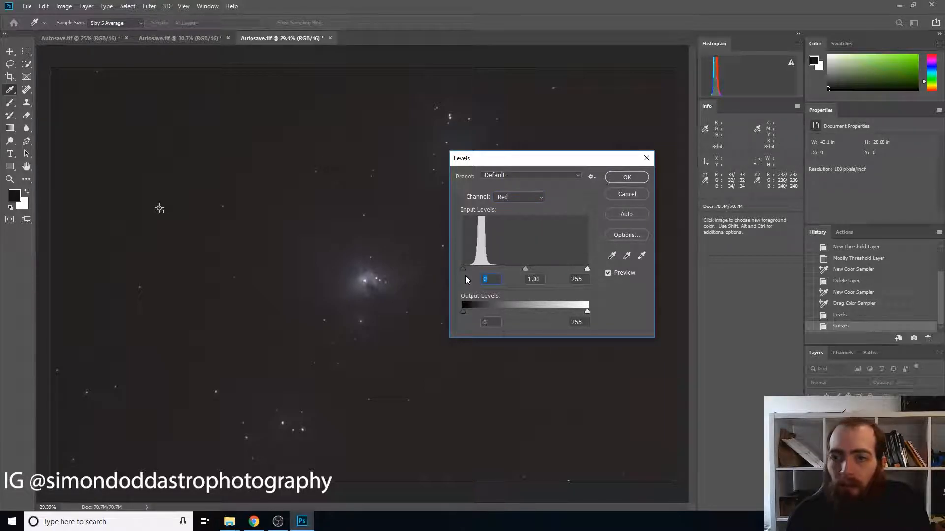
{"action": "key", "text": "Up"}
{"action": "key", "text": "Up"}
{"action": "key", "text": "Up"}
{"action": "key", "text": "Up"}
{"action": "key", "text": "Up"}
{"action": "key", "text": "Up"}
{"action": "key", "text": "Up"}
{"action": "key", "text": "Up"}
{"action": "key", "text": "Up"}
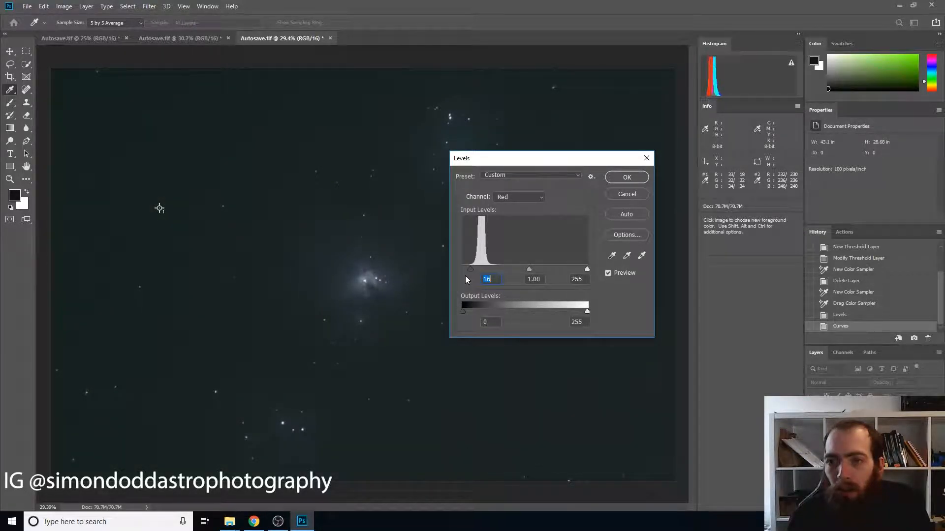
{"action": "key", "text": "Up"}
{"action": "key", "text": "Up"}
{"action": "key", "text": "Up"}
{"action": "key", "text": "Up"}
{"action": "key", "text": "Up"}
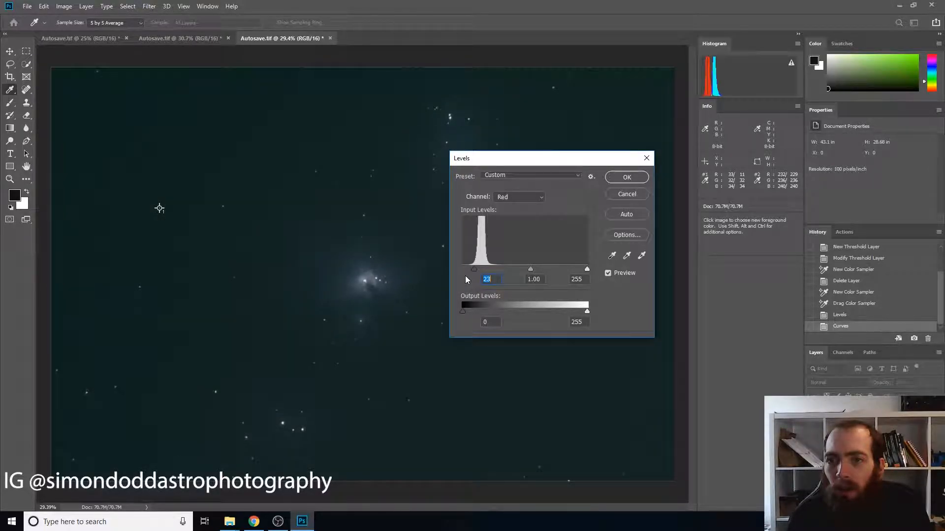
{"action": "key", "text": "Down"}
{"action": "key", "text": "Down"}
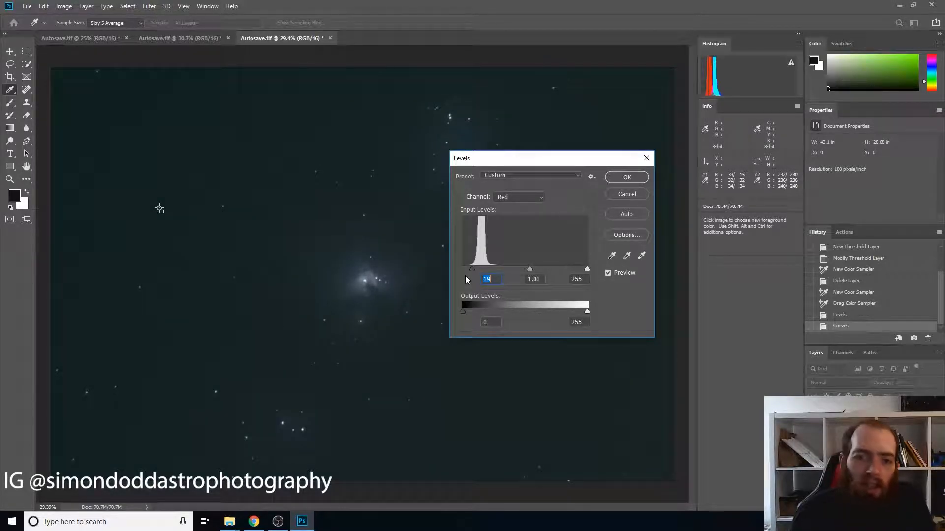
{"action": "left_click", "coordinate": [517, 197]}
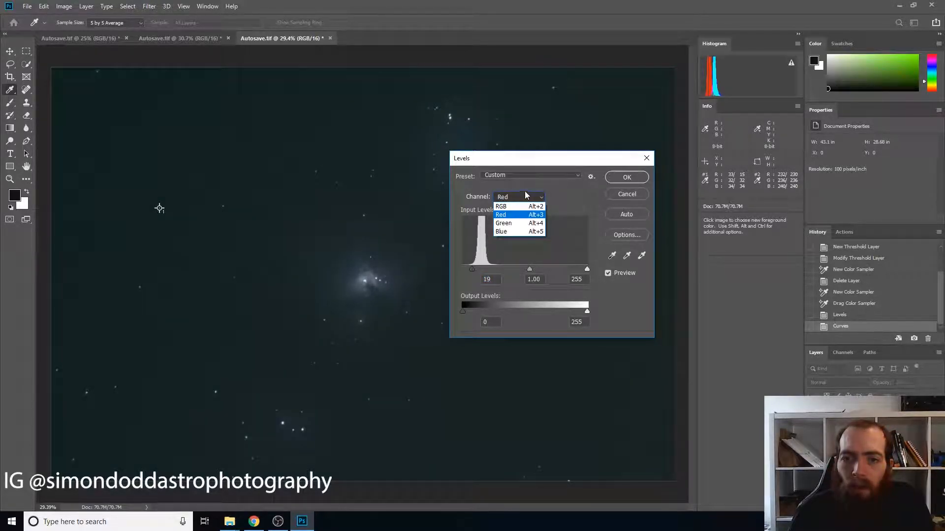
{"action": "left_click", "coordinate": [504, 214]}
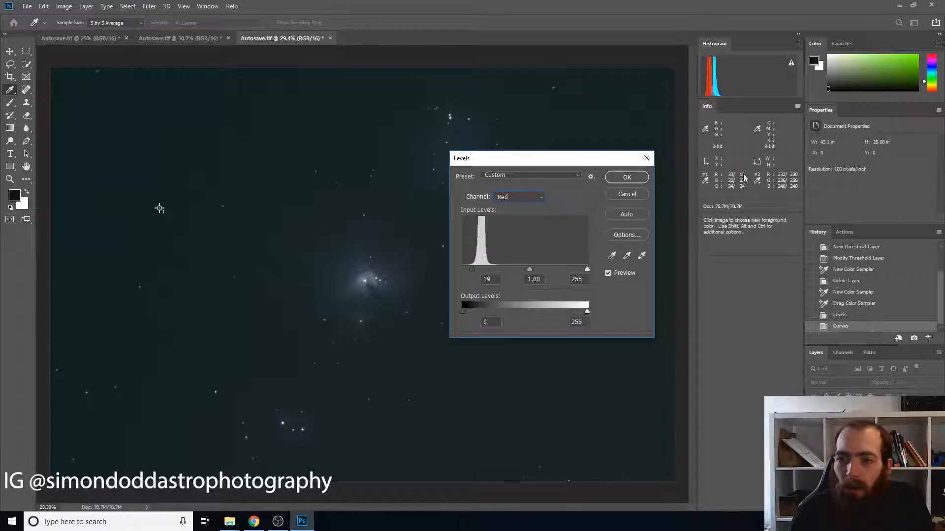
Set the Green channel's shadow input level to 18 in Levels.
{"action": "left_click", "coordinate": [527, 195]}
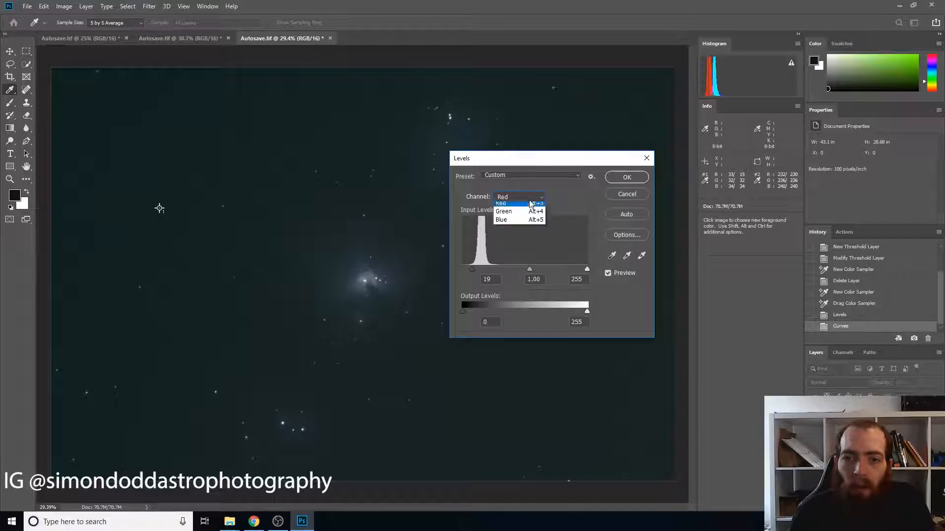
{"action": "left_click", "coordinate": [522, 224]}
{"action": "left_click", "coordinate": [462, 269]}
{"action": "key", "text": "shift+Up"}
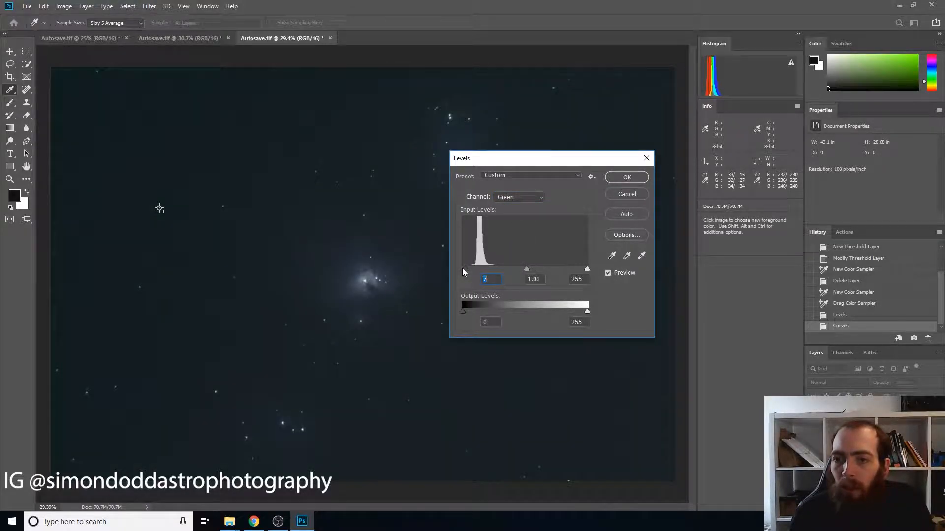
{"action": "key", "text": "Up"}
{"action": "key", "text": "Up"}
{"action": "key", "text": "Up"}
{"action": "key", "text": "Up"}
{"action": "key", "text": "Up"}
{"action": "key", "text": "Up"}
{"action": "key", "text": "Up"}
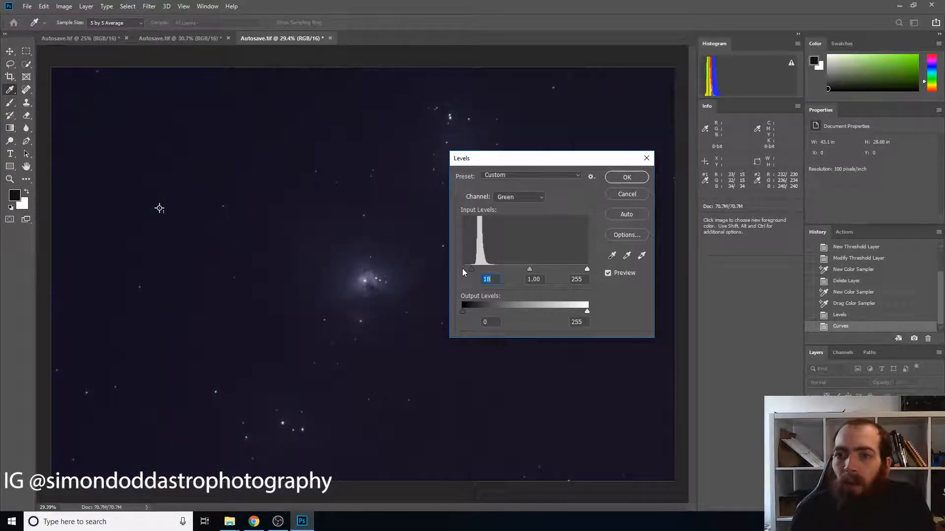
Set the Blue channel's shadow input level to 20 and apply the Levels adjustment.
{"action": "left_click", "coordinate": [531, 196]}
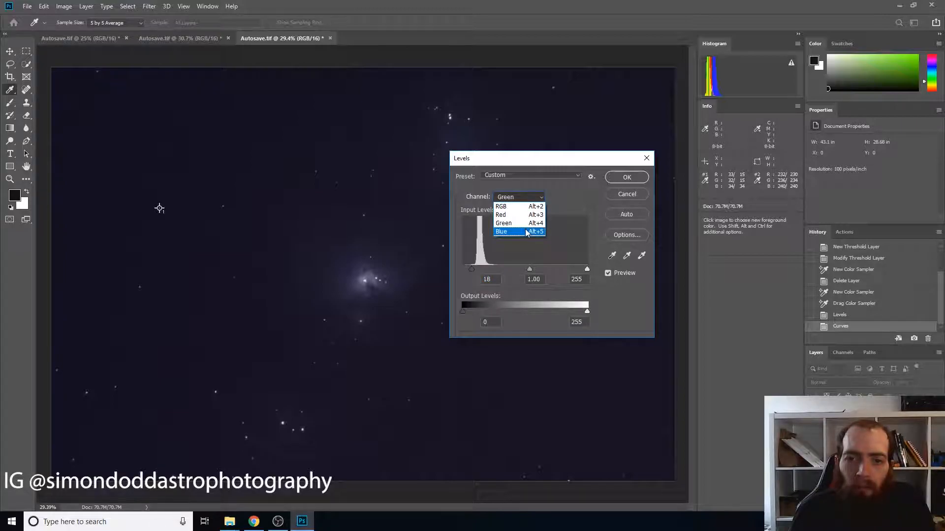
{"action": "left_click", "coordinate": [509, 235]}
{"action": "key", "text": "Tab"}
{"action": "key", "text": "Up"}
{"action": "key", "text": "Up"}
{"action": "key", "text": "Up"}
{"action": "key", "text": "Up"}
{"action": "key", "text": "Up"}
{"action": "key", "text": "Up"}
{"action": "key", "text": "Up"}
{"action": "key", "text": "Up"}
{"action": "key", "text": "Up"}
{"action": "key", "text": "Up"}
{"action": "key", "text": "Up"}
{"action": "key", "text": "Up"}
{"action": "key", "text": "Up"}
{"action": "key", "text": "Up"}
{"action": "key", "text": "Up"}
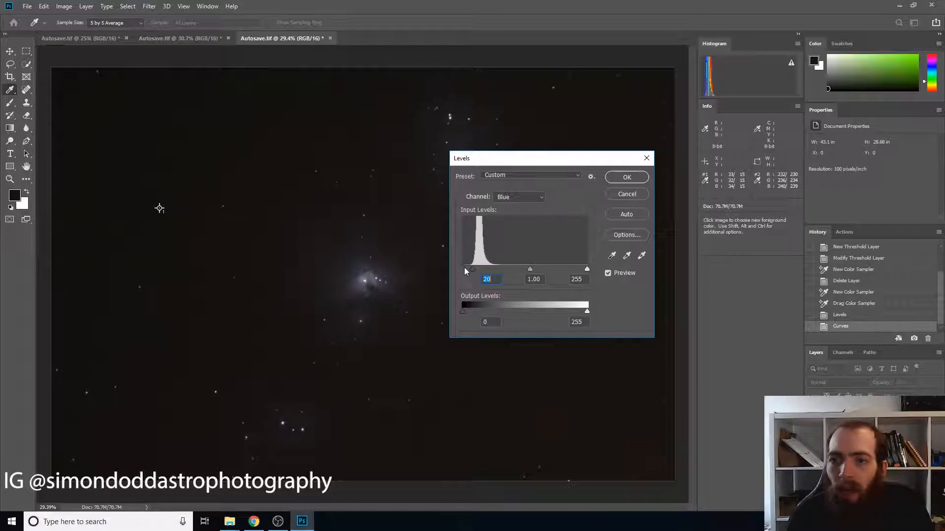
{"action": "left_click", "coordinate": [626, 177]}
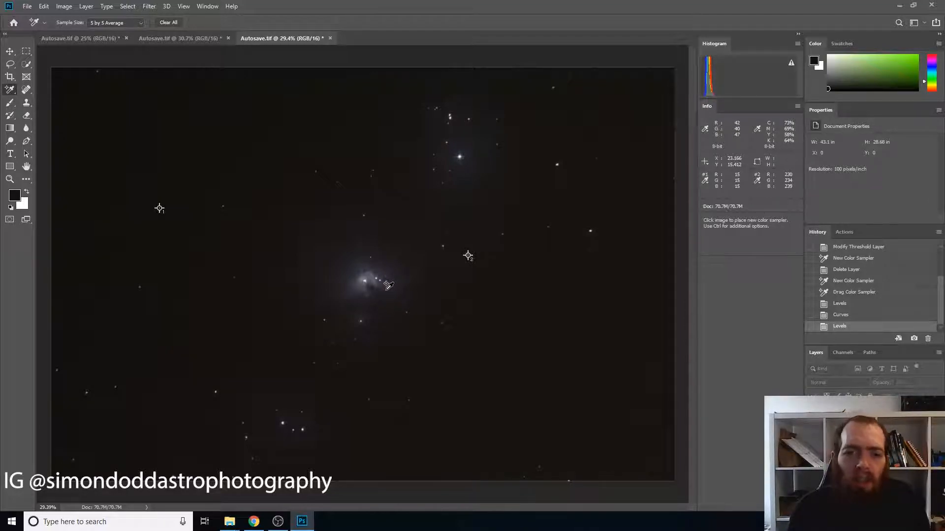
Examine the nebula's bright core and the surrounding stars at several magnifications.
{"action": "scroll", "coordinate": [359, 298], "scroll_direction": "up", "scroll_amount": 8}
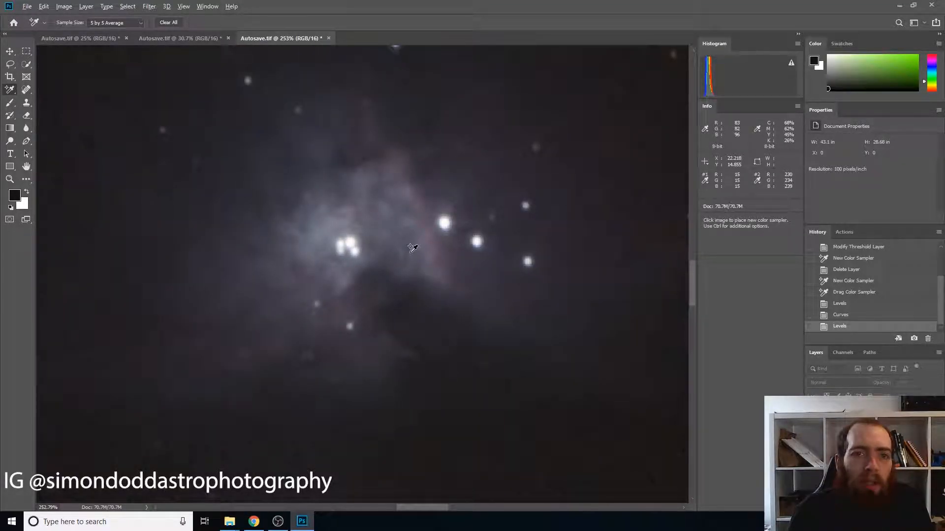
{"action": "scroll", "coordinate": [413, 247], "scroll_direction": "down", "scroll_amount": 5}
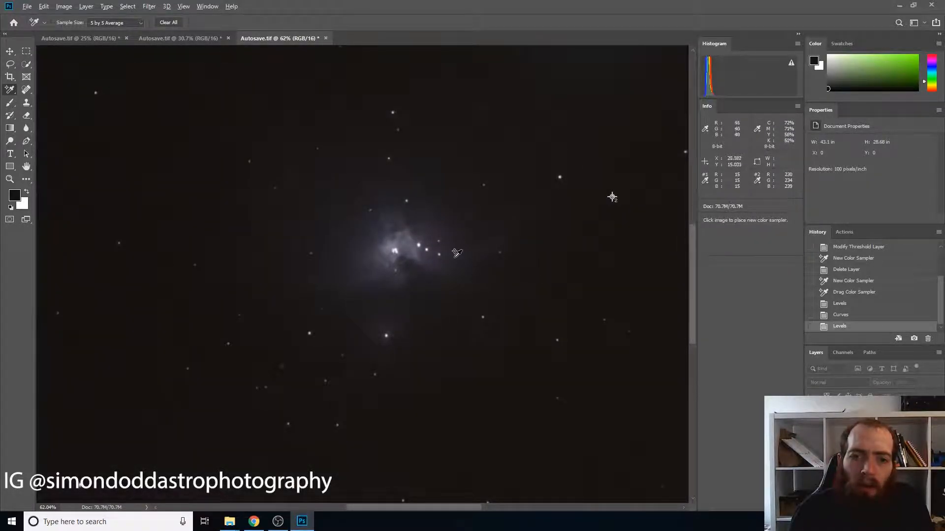
{"action": "scroll", "coordinate": [455, 252], "scroll_direction": "up", "scroll_amount": 5}
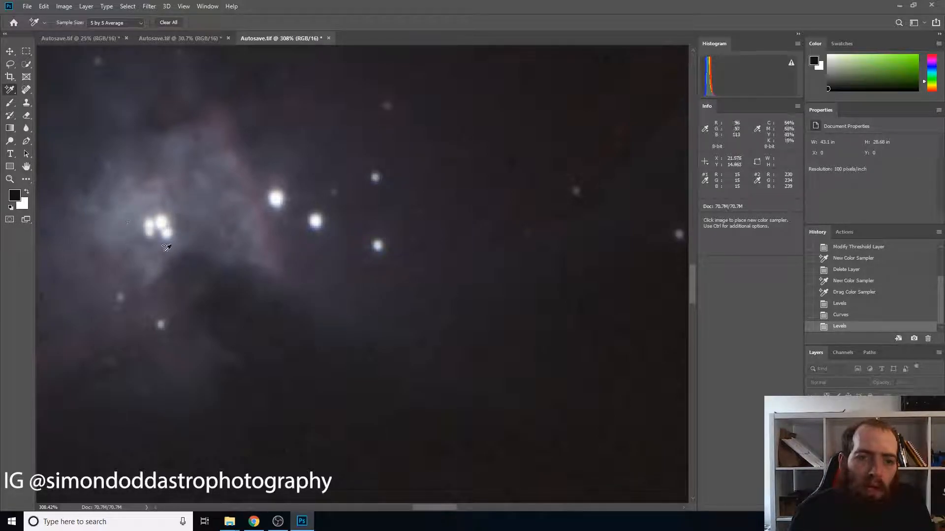
{"action": "scroll", "coordinate": [156, 249], "scroll_direction": "down", "scroll_amount": 3}
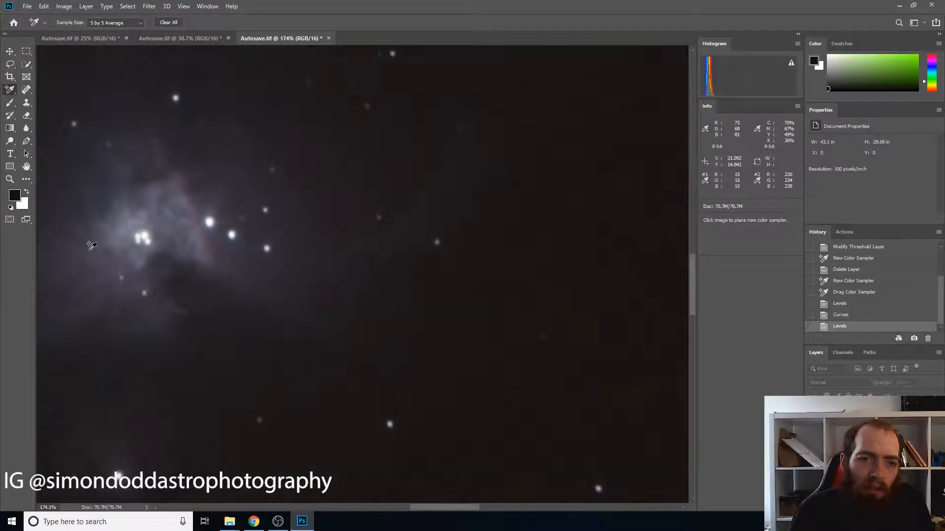
{"action": "scroll", "coordinate": [91, 246], "scroll_direction": "down", "scroll_amount": 3}
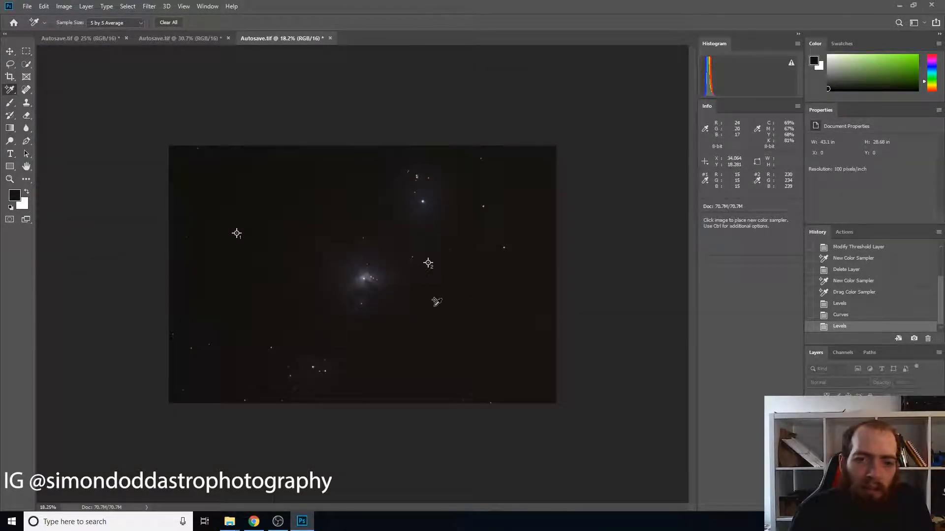
{"action": "scroll", "coordinate": [373, 263], "scroll_direction": "up", "scroll_amount": 5}
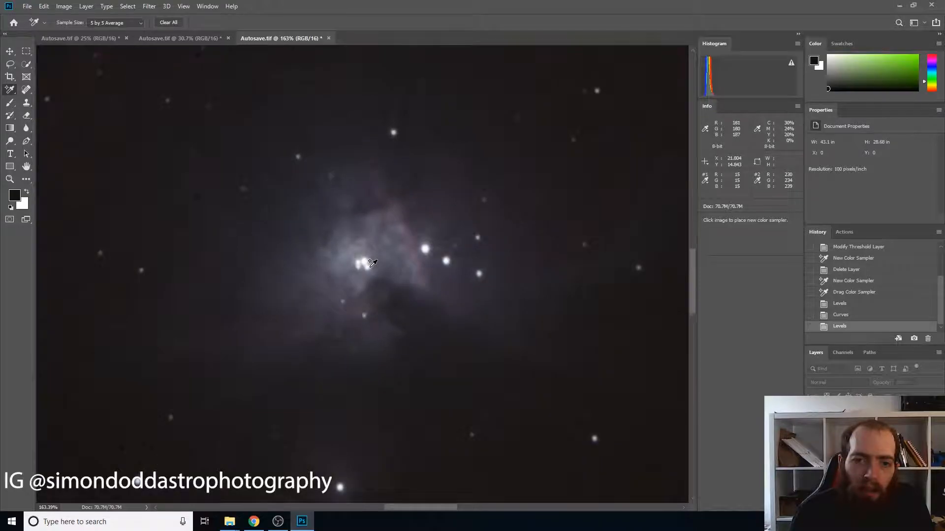
{"action": "scroll", "coordinate": [373, 264], "scroll_direction": "up", "scroll_amount": 3}
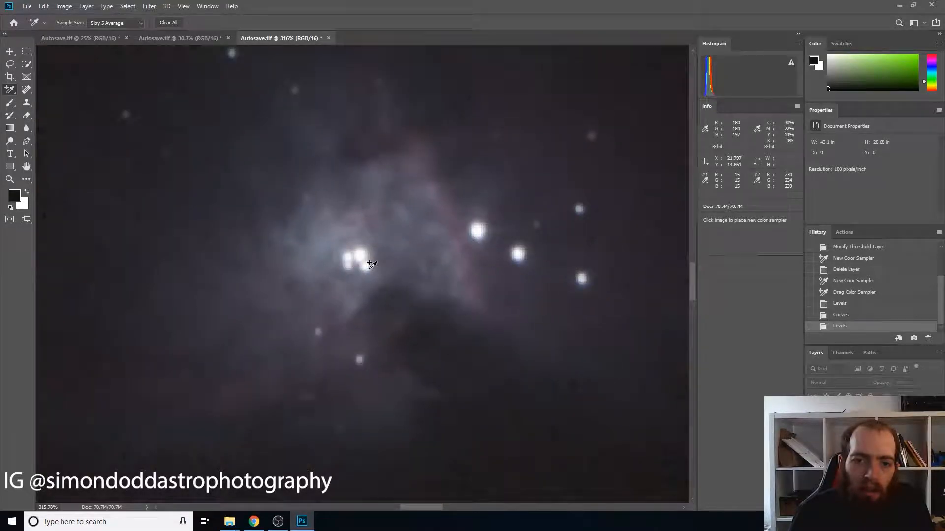
Switch to the unprocessed dark exposure at 30.7% and add a Threshold adjustment layer with a threshold level of 21.
{"action": "left_click", "coordinate": [188, 39]}
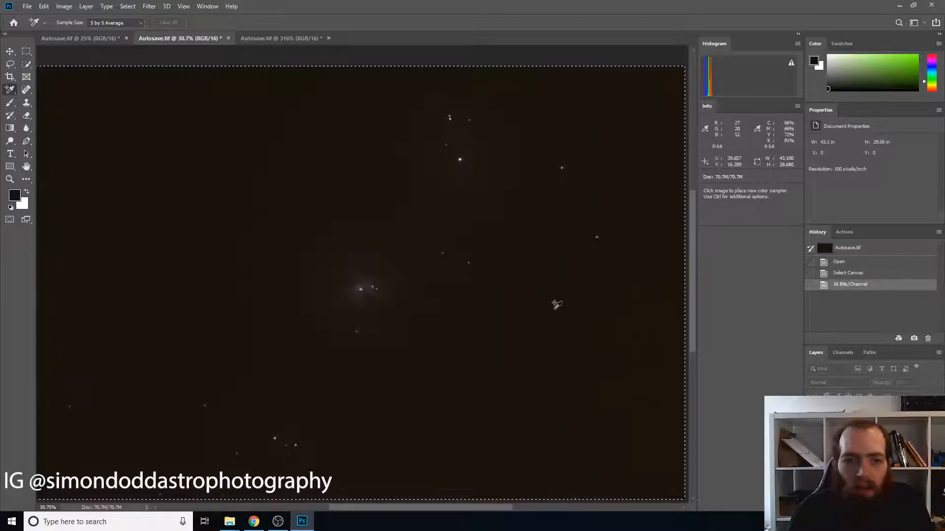
{"action": "left_click", "coordinate": [86, 6]}
{"action": "mouse_move", "coordinate": [153, 140]}
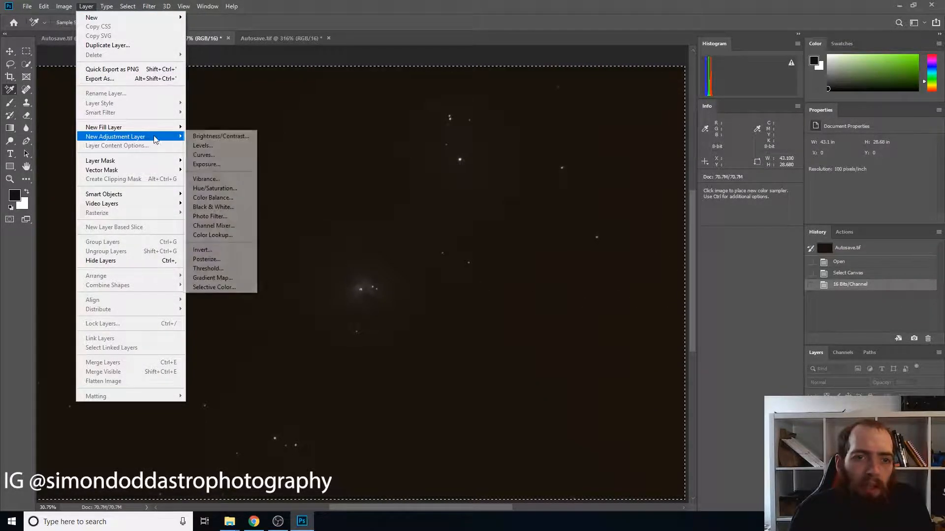
{"action": "left_click", "coordinate": [207, 268]}
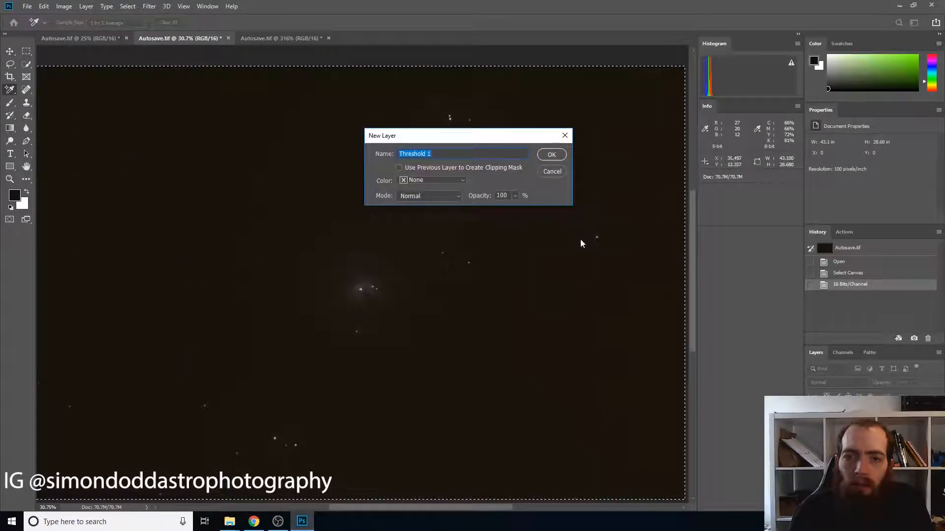
{"action": "left_click", "coordinate": [551, 154]}
{"action": "left_click_drag", "start_coordinate": [870, 197], "coordinate": [820, 197]}
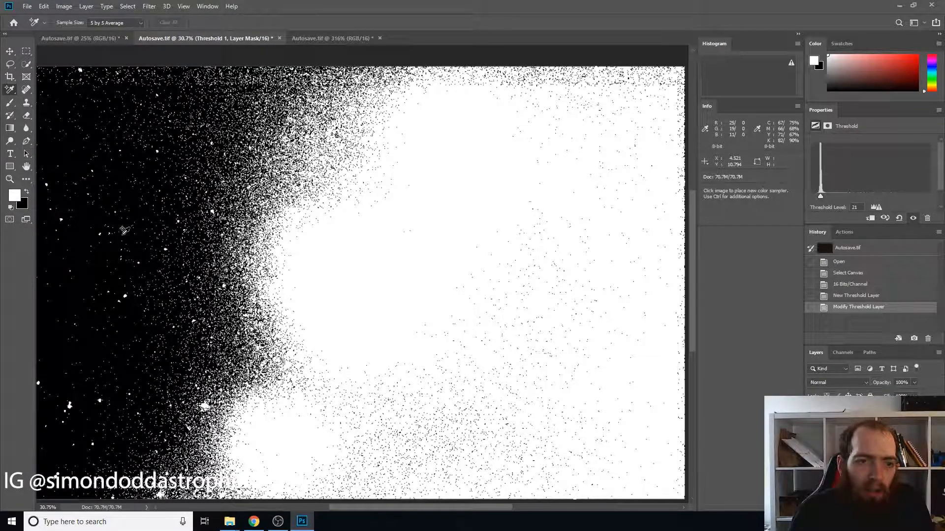
Place a color sampler on the black background area left of the nebula and delete the Threshold layer.
{"action": "scroll", "coordinate": [138, 212], "scroll_direction": "up", "scroll_amount": 6}
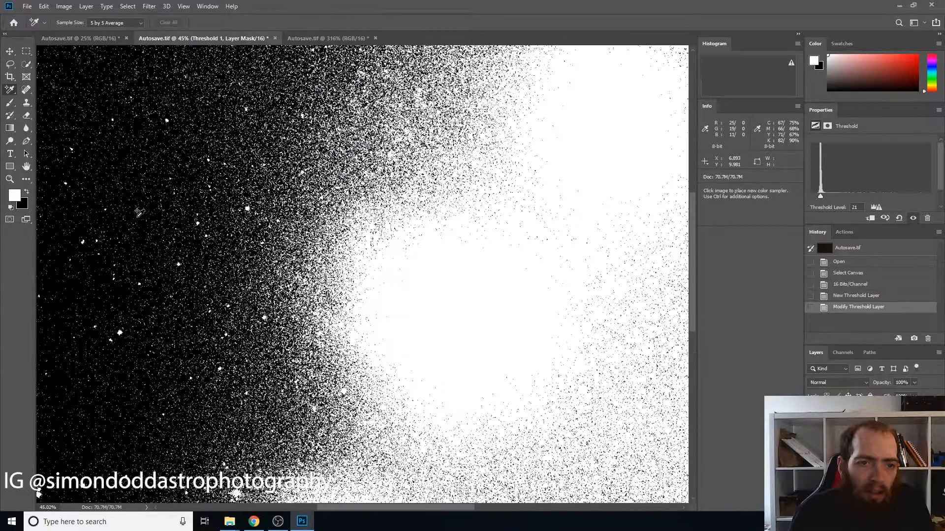
{"action": "scroll", "coordinate": [139, 212], "scroll_direction": "up", "scroll_amount": 1}
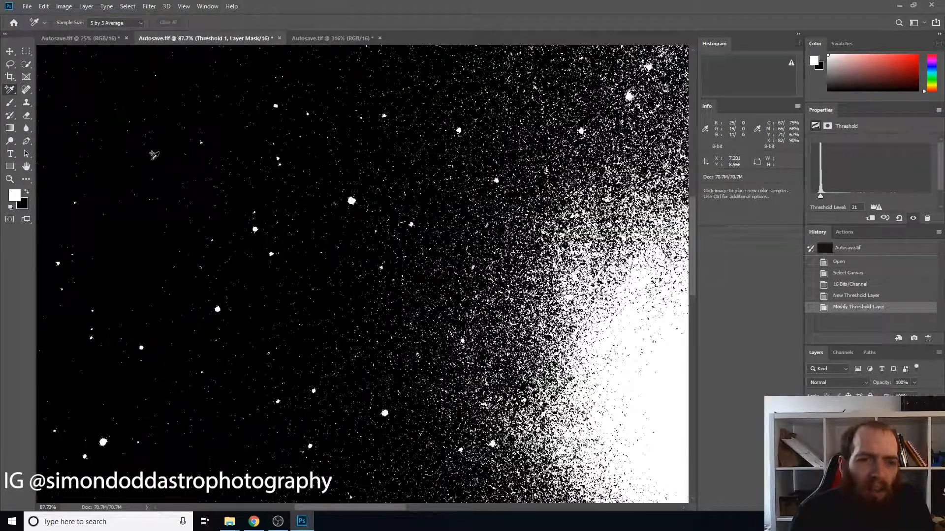
{"action": "left_click", "coordinate": [150, 162]}
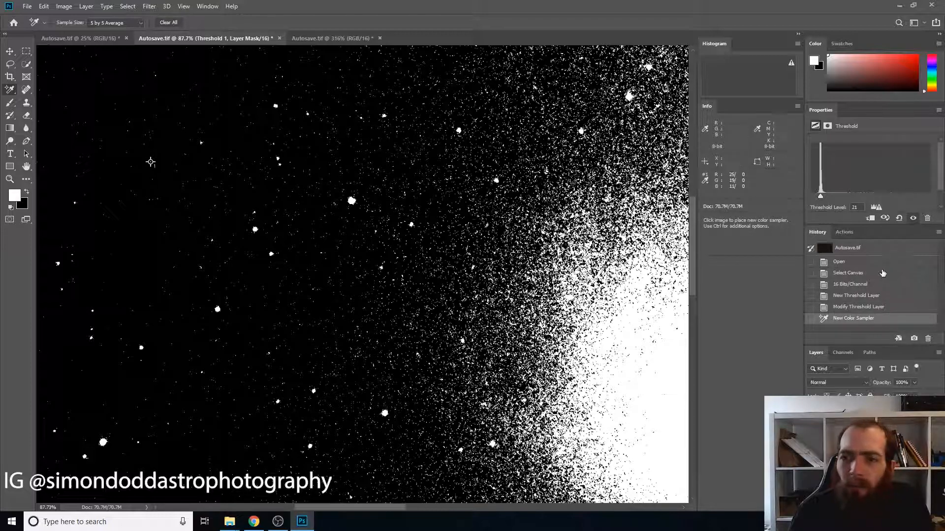
{"action": "key", "text": "Delete"}
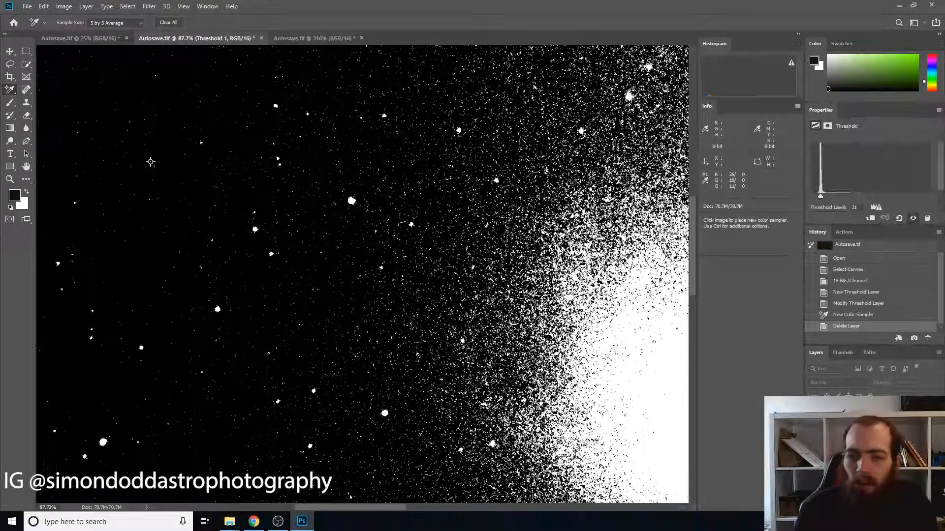
Place a second color sampler on the small bright star to the upper right of the nebula core.
{"action": "scroll", "coordinate": [610, 290], "scroll_direction": "down", "scroll_amount": 1}
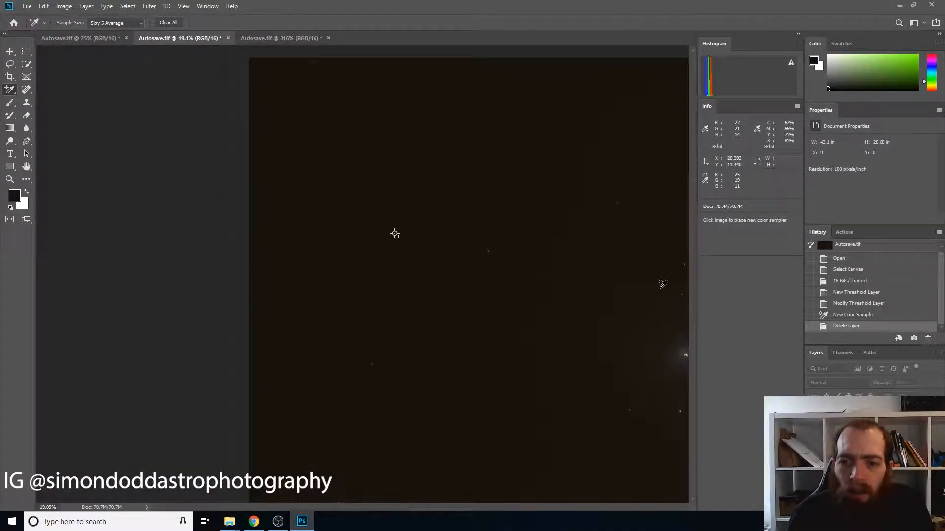
{"action": "scroll", "coordinate": [660, 280], "scroll_direction": "down", "scroll_amount": 5}
{"action": "scroll", "coordinate": [438, 204], "scroll_direction": "up", "scroll_amount": 10}
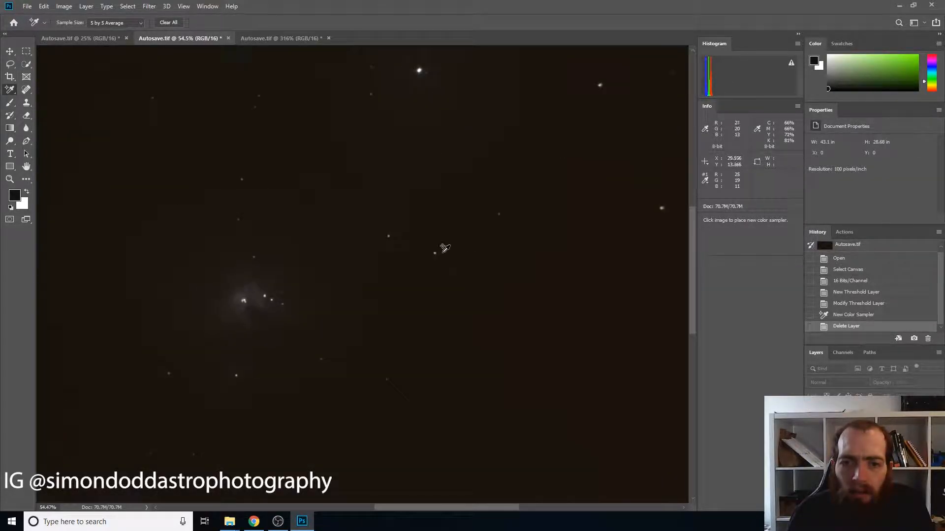
{"action": "scroll", "coordinate": [439, 245], "scroll_direction": "up", "scroll_amount": 2}
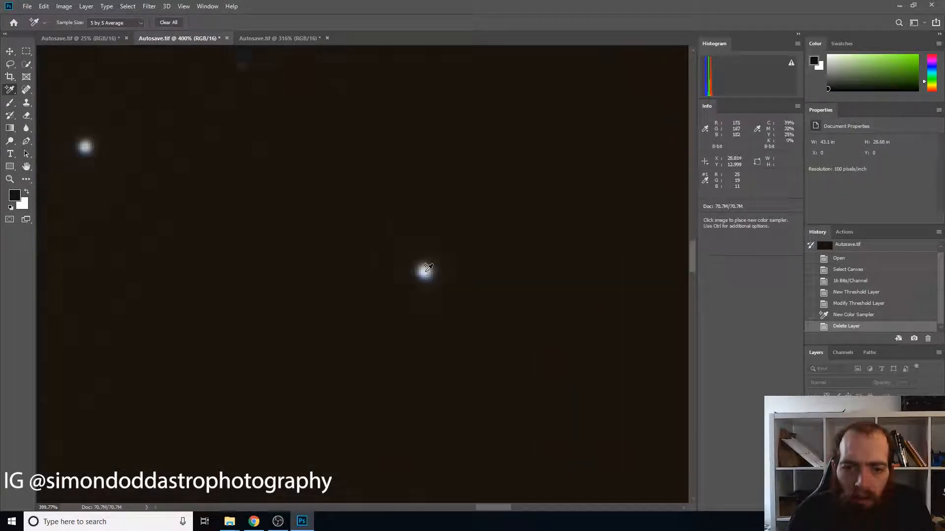
{"action": "left_click", "coordinate": [426, 269]}
{"action": "scroll", "coordinate": [458, 246], "scroll_direction": "down", "scroll_amount": 9}
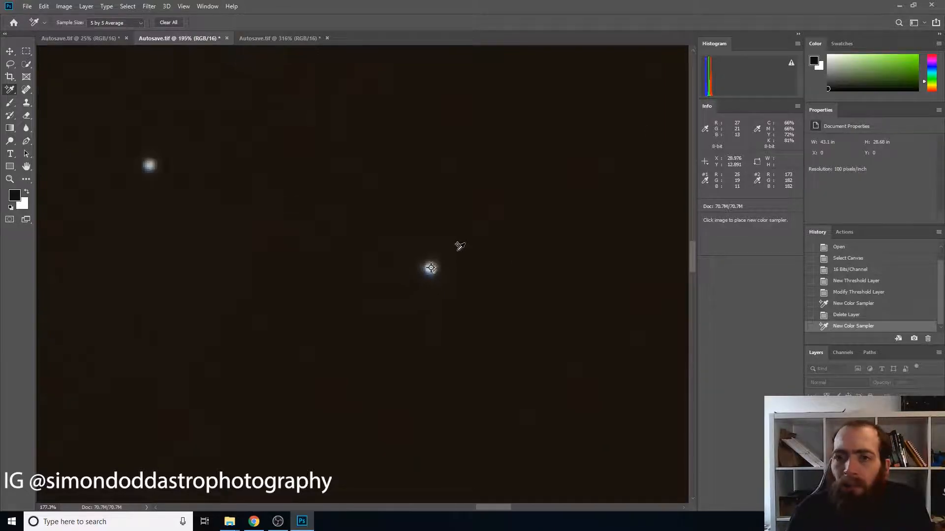
{"action": "scroll", "coordinate": [455, 252], "scroll_direction": "down", "scroll_amount": 3}
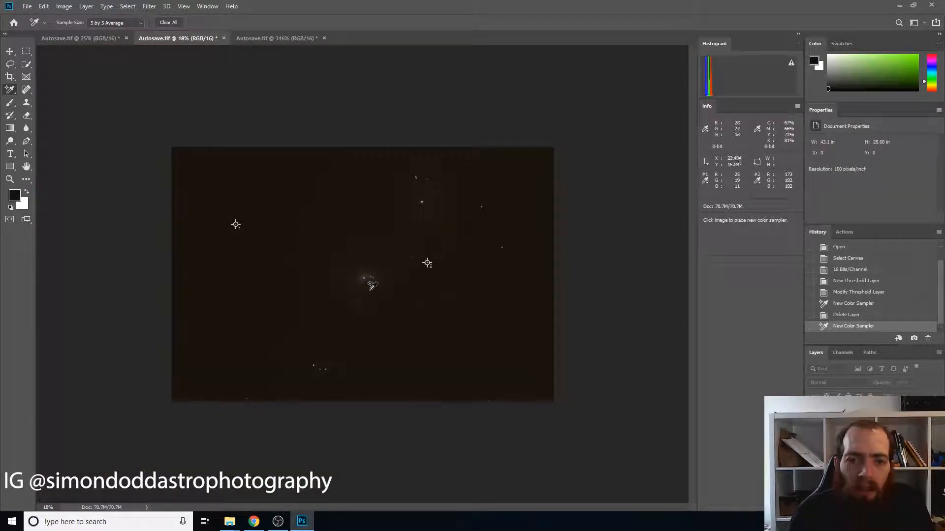
{"action": "scroll", "coordinate": [373, 284], "scroll_direction": "up", "scroll_amount": 2}
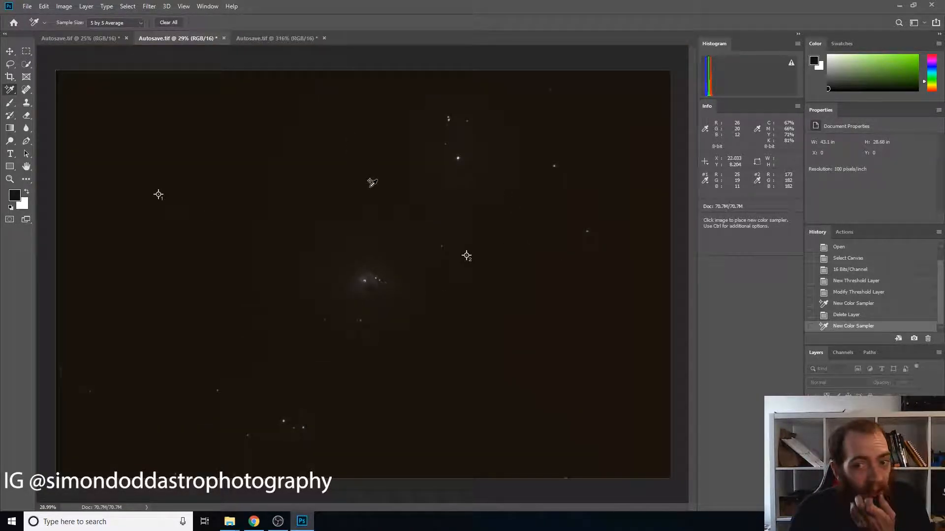
Open a Levels adjustment, compare the color channels' histograms, and set the Green channel's shadow input level to 8.
{"action": "key", "text": "ctrl+l"}
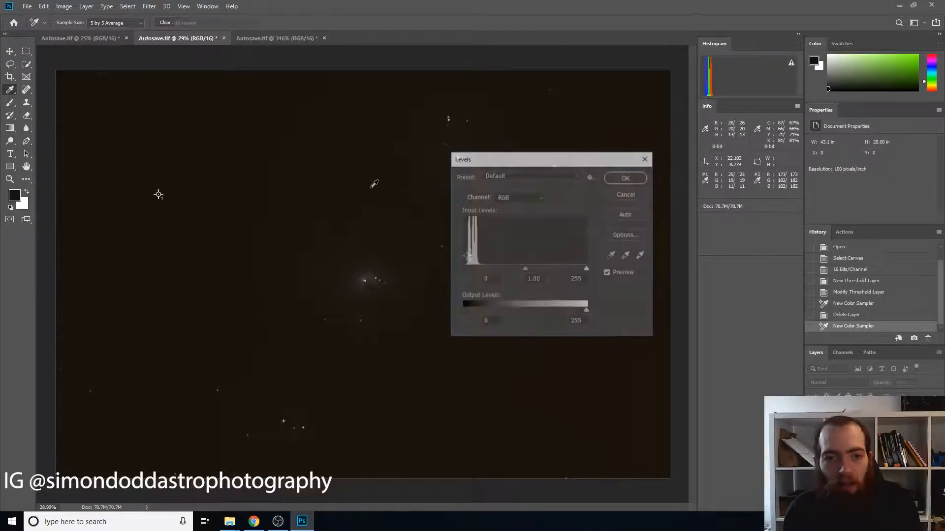
{"action": "left_click", "coordinate": [536, 197]}
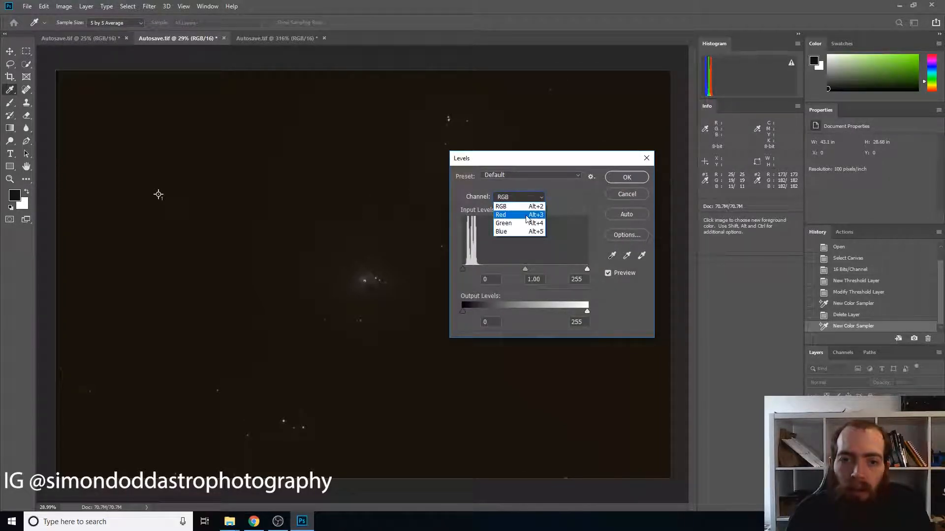
{"action": "left_click", "coordinate": [525, 216]}
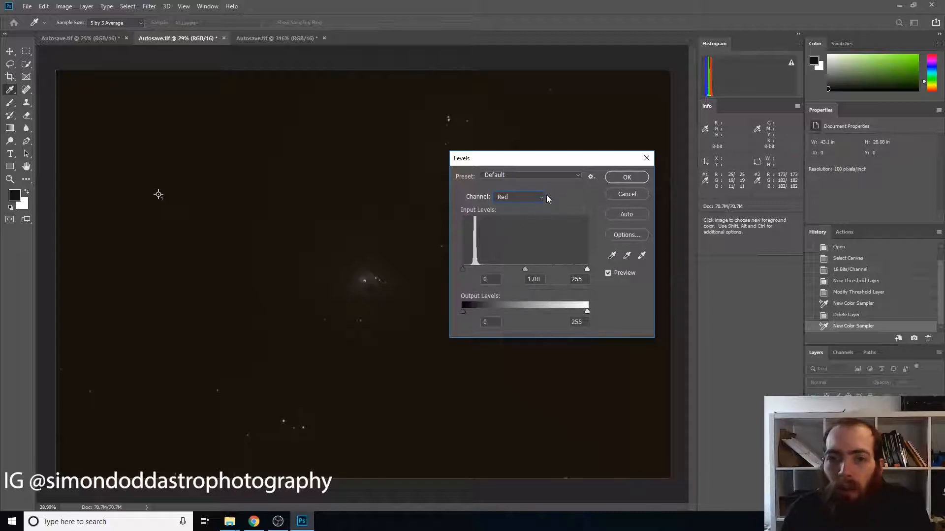
{"action": "left_click", "coordinate": [545, 196]}
{"action": "left_click", "coordinate": [521, 228]}
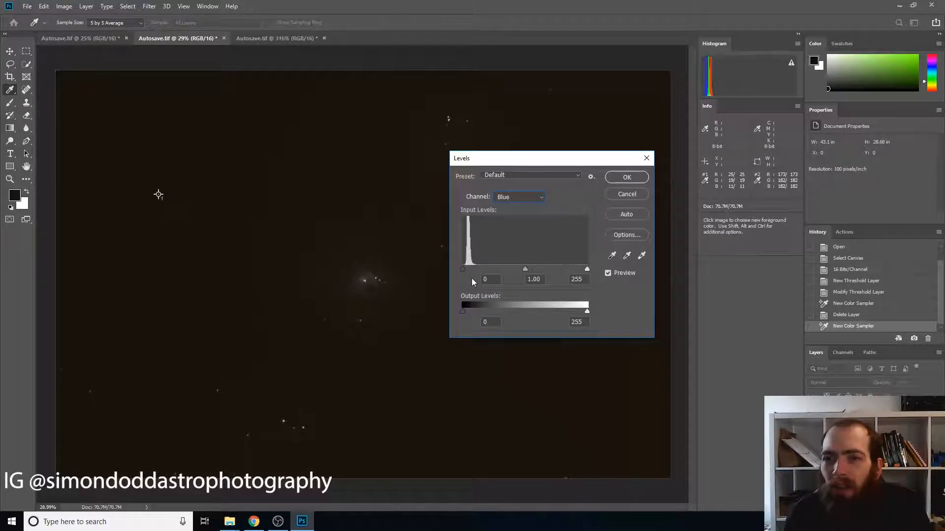
{"action": "left_click", "coordinate": [540, 200]}
{"action": "left_click", "coordinate": [528, 222]}
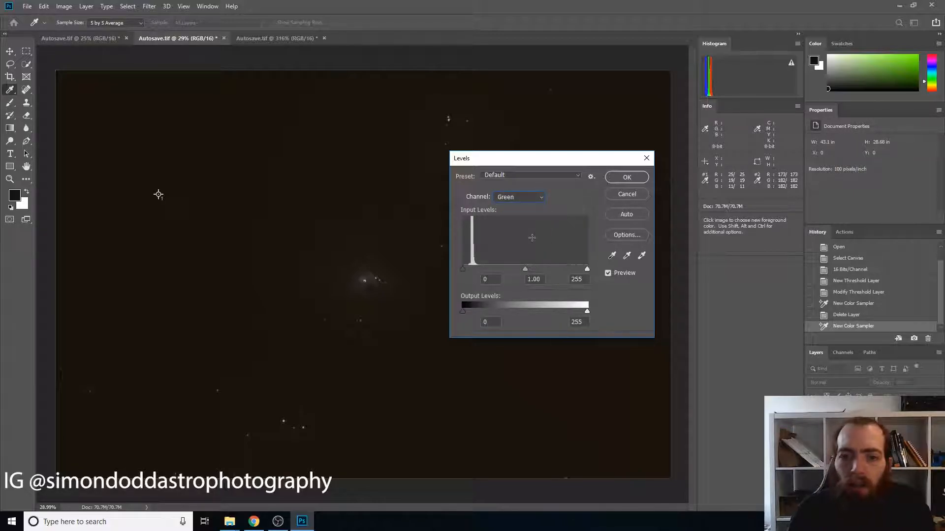
{"action": "left_click", "coordinate": [463, 270]}
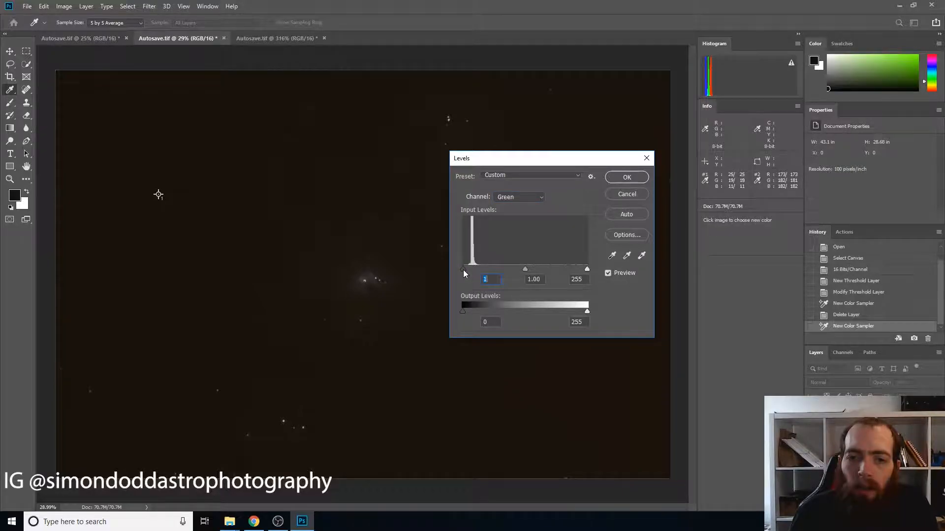
{"action": "key", "text": "Up"}
{"action": "key", "text": "Up"}
{"action": "key", "text": "Up"}
{"action": "key", "text": "Up"}
{"action": "key", "text": "Up"}
{"action": "key", "text": "Up"}
{"action": "key", "text": "Up"}
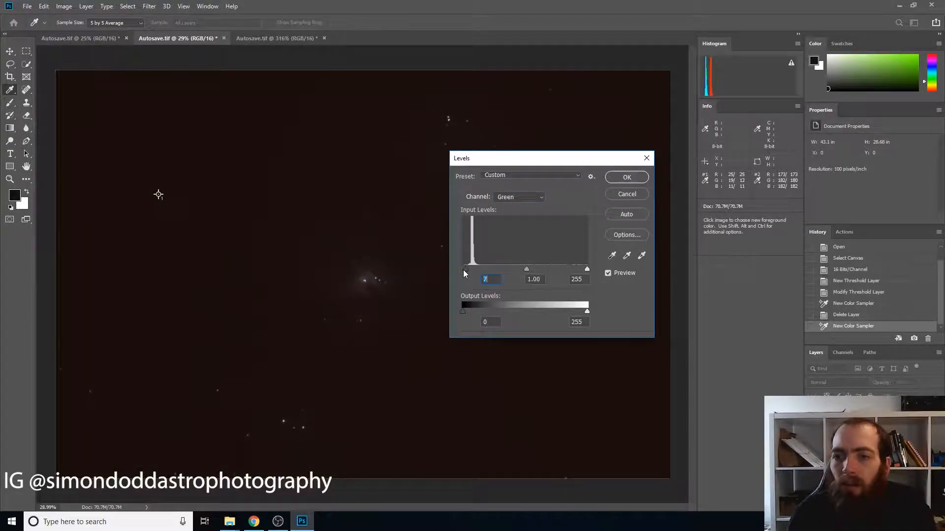
Raise the Red channel's shadow input level until the background sampler's red matches green and blue at 11, and apply Levels.
{"action": "left_click", "coordinate": [526, 195]}
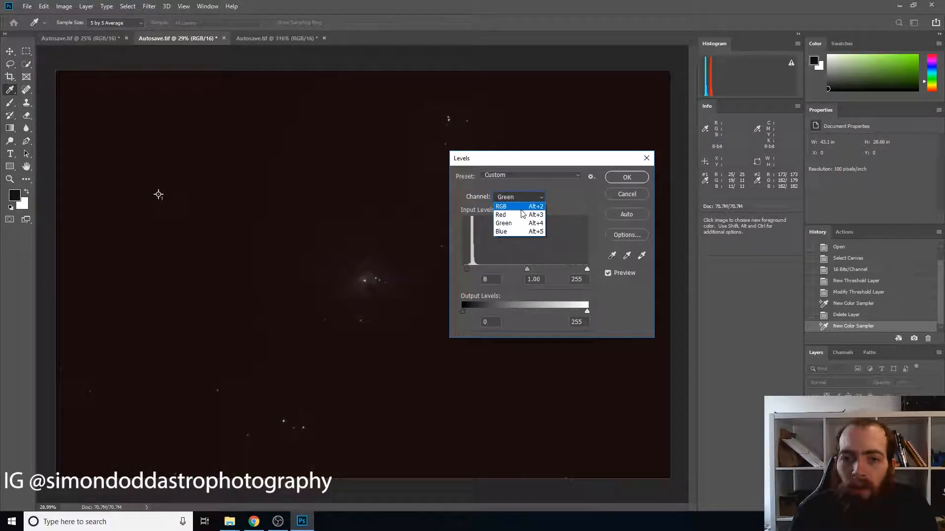
{"action": "left_click", "coordinate": [520, 211]}
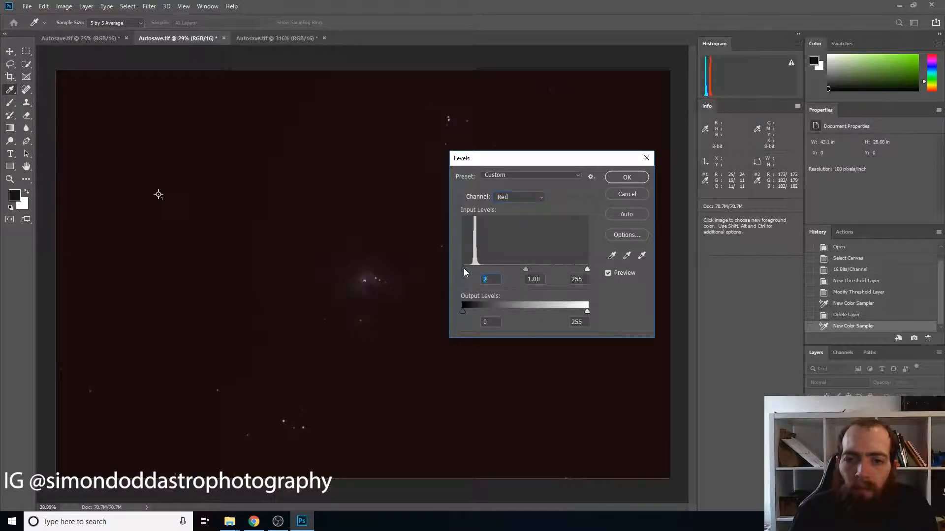
{"action": "key", "text": "Up"}
{"action": "key", "text": "Up"}
{"action": "key", "text": "Up"}
{"action": "key", "text": "Up"}
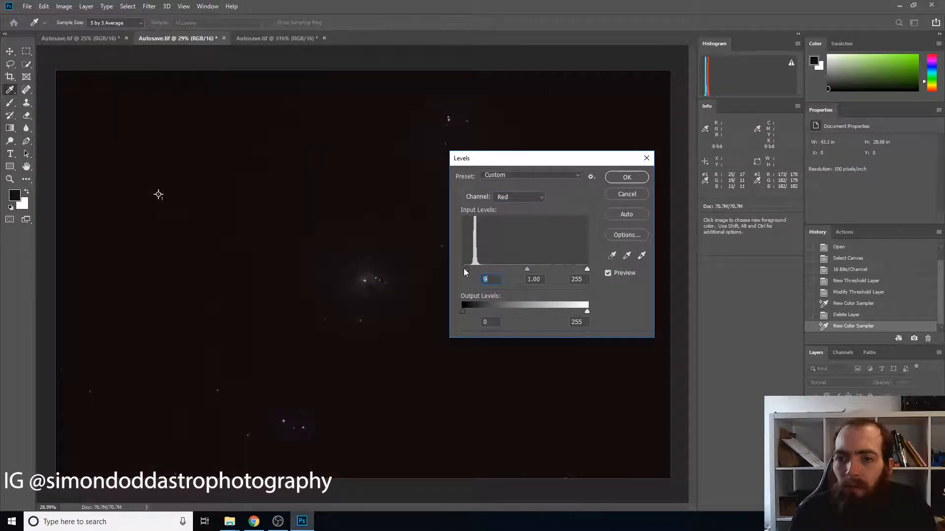
{"action": "key", "text": "Up"}
{"action": "key", "text": "Up"}
{"action": "left_click", "coordinate": [627, 178]}
Stretch the image with an RGB Curves adjustment, lifting a shadow point and placing an upper point at input 100, output 191.
{"action": "key", "text": "ctrl+m"}
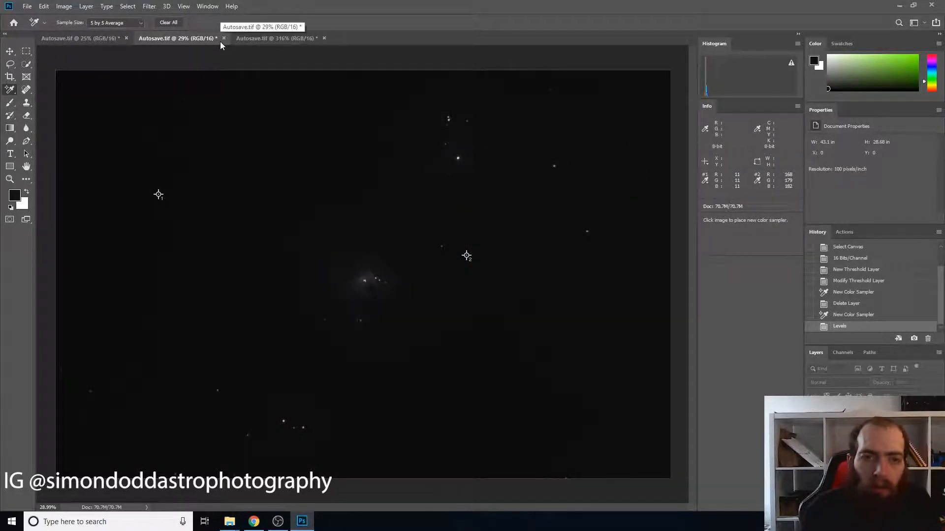
{"action": "left_click_drag", "start_coordinate": [594, 211], "coordinate": [578, 208]}
{"action": "left_click_drag", "start_coordinate": [614, 124], "coordinate": [622, 138]}
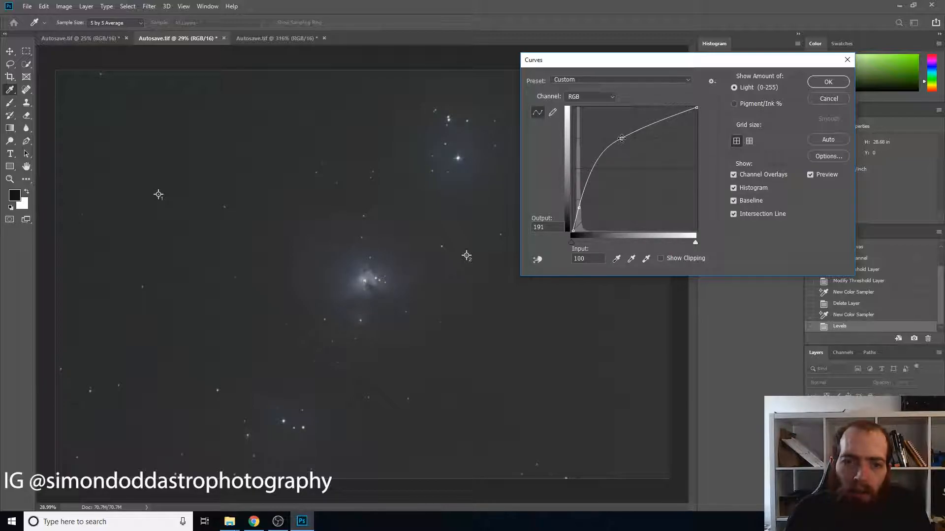
{"action": "left_click", "coordinate": [824, 82]}
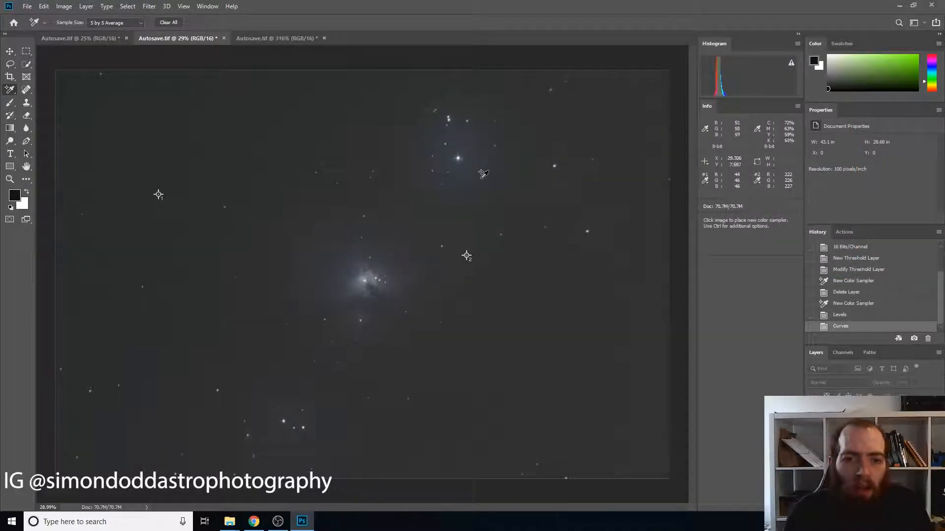
Open a new Levels adjustment and raise the Red channel's shadow input level until the background sampler's red value is 19.
{"action": "key", "text": "ctrl+l"}
{"action": "left_click", "coordinate": [541, 198]}
{"action": "left_click", "coordinate": [506, 209]}
{"action": "key", "text": "Up"}
{"action": "key", "text": "Down"}
{"action": "key", "text": "Down"}
{"action": "key", "text": "Up"}
{"action": "left_click", "coordinate": [461, 271]}
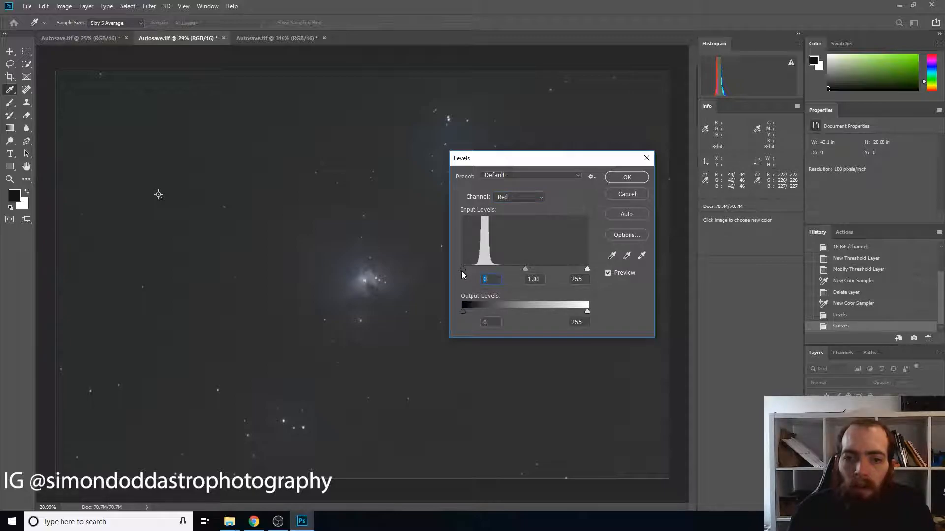
{"action": "key", "text": "Up"}
{"action": "key", "text": "Up"}
{"action": "key", "text": "Up"}
{"action": "key", "text": "Up"}
{"action": "key", "text": "Up"}
{"action": "key", "text": "Up"}
{"action": "key", "text": "Up"}
{"action": "key", "text": "Up"}
{"action": "key", "text": "Up"}
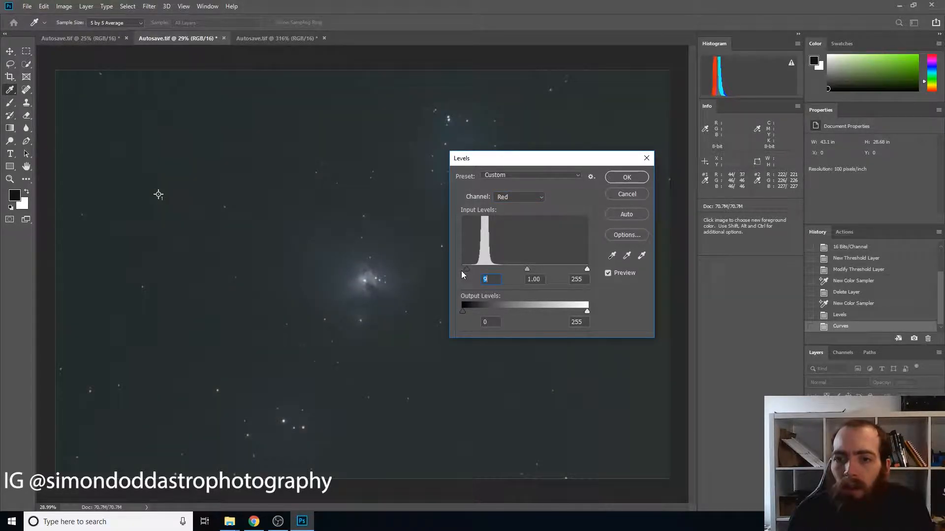
{"action": "key", "text": "shift+Up"}
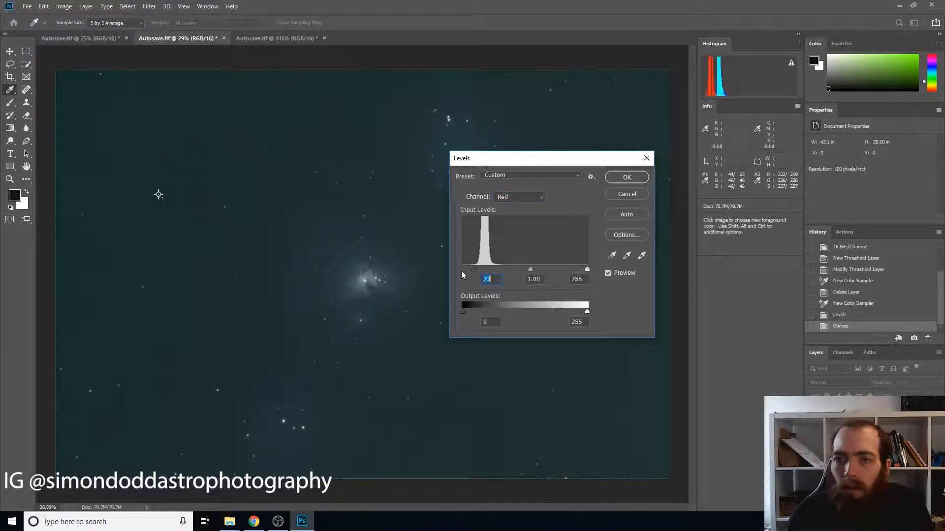
{"action": "key", "text": "Up"}
{"action": "key", "text": "Up"}
Set the Green channel's shadow input level to 29 in Levels.
{"action": "left_click", "coordinate": [536, 197]}
{"action": "left_click", "coordinate": [532, 222]}
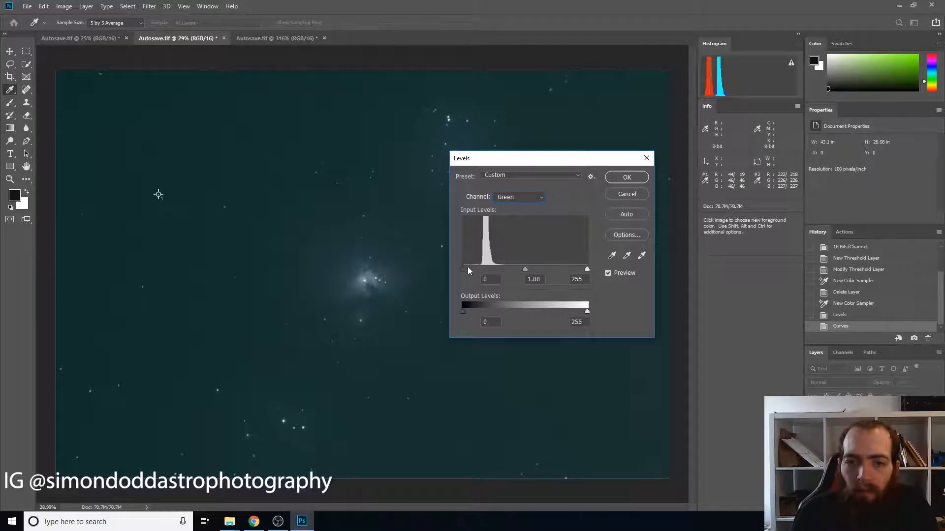
{"action": "left_click_drag", "start_coordinate": [470, 267], "coordinate": [476, 267]}
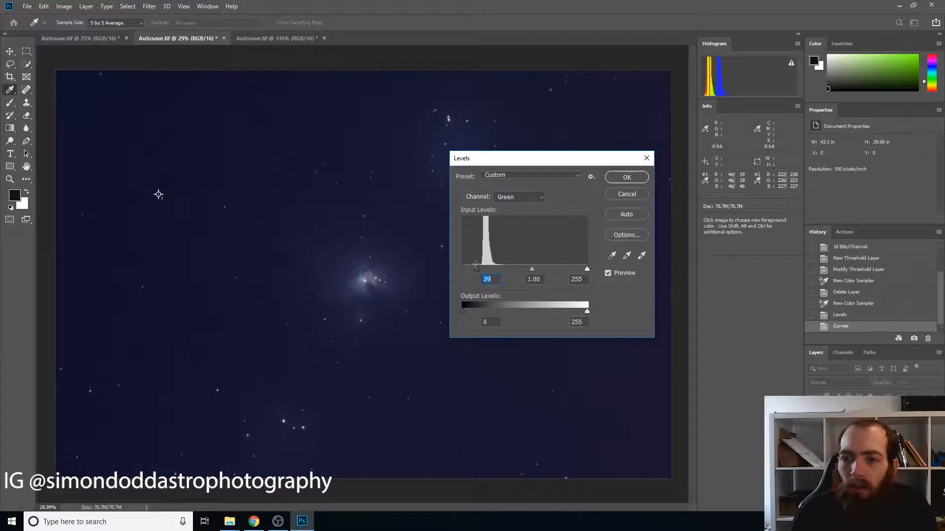
Set the Blue channel's shadow input level to 29 and apply the Levels adjustment.
{"action": "left_click", "coordinate": [532, 198]}
{"action": "left_click_drag", "start_coordinate": [463, 269], "coordinate": [474, 265]}
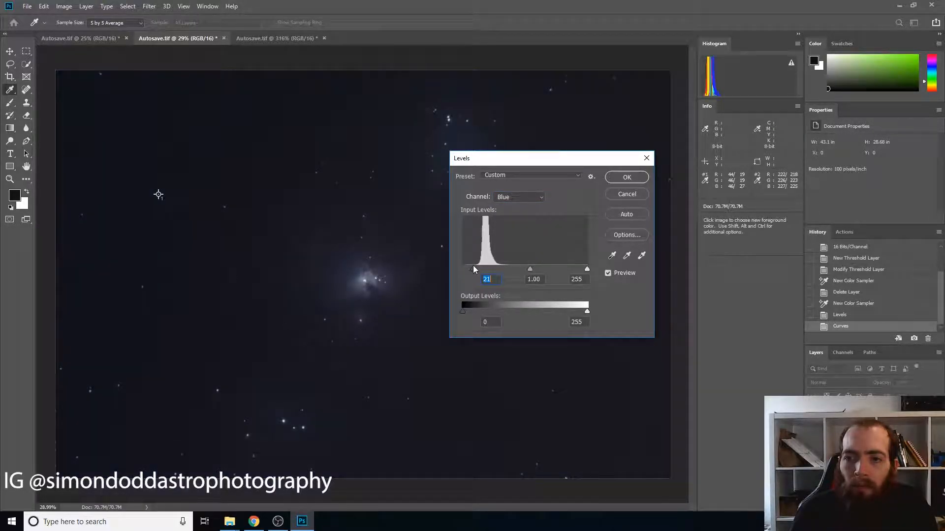
{"action": "key", "text": "Up"}
{"action": "key", "text": "Up"}
{"action": "key", "text": "Up"}
{"action": "key", "text": "Up"}
{"action": "key", "text": "Up"}
{"action": "key", "text": "Up"}
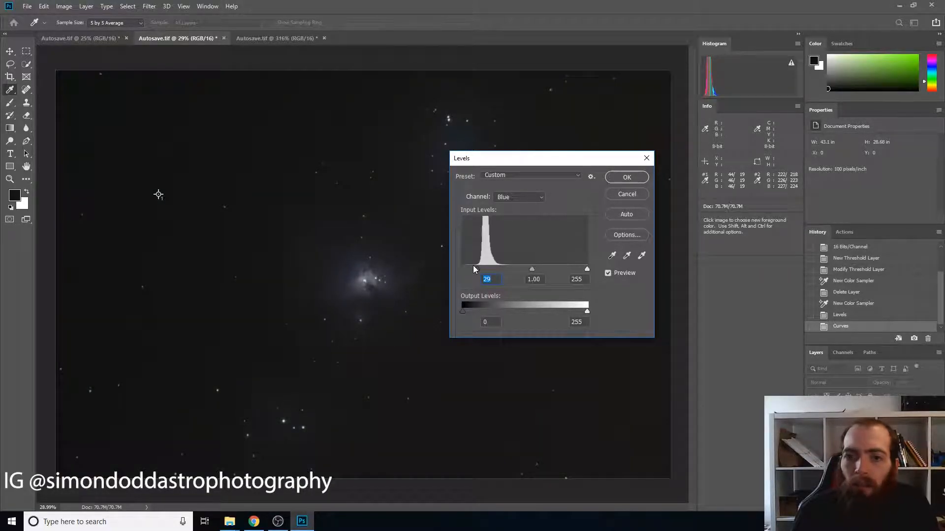
{"action": "left_click", "coordinate": [627, 178]}
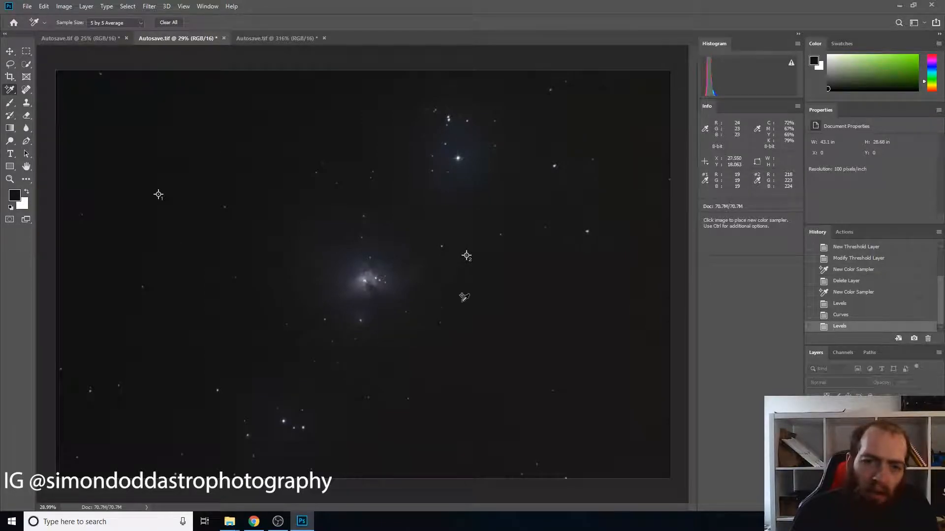
Compare the nebula core and the overall frame in the two processed exposures, viewing each up close and in full.
{"action": "scroll", "coordinate": [364, 296], "scroll_direction": "up", "scroll_amount": 8}
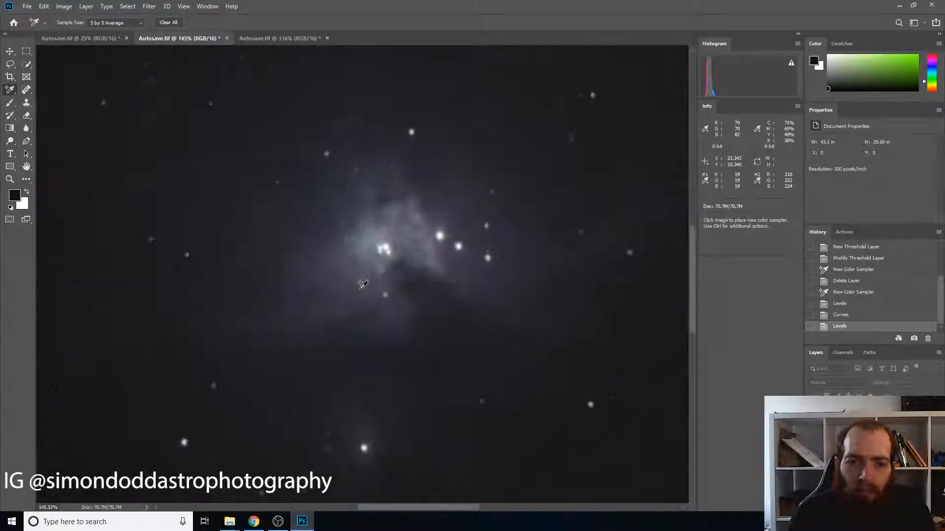
{"action": "left_click", "coordinate": [287, 39]}
{"action": "left_click", "coordinate": [173, 36]}
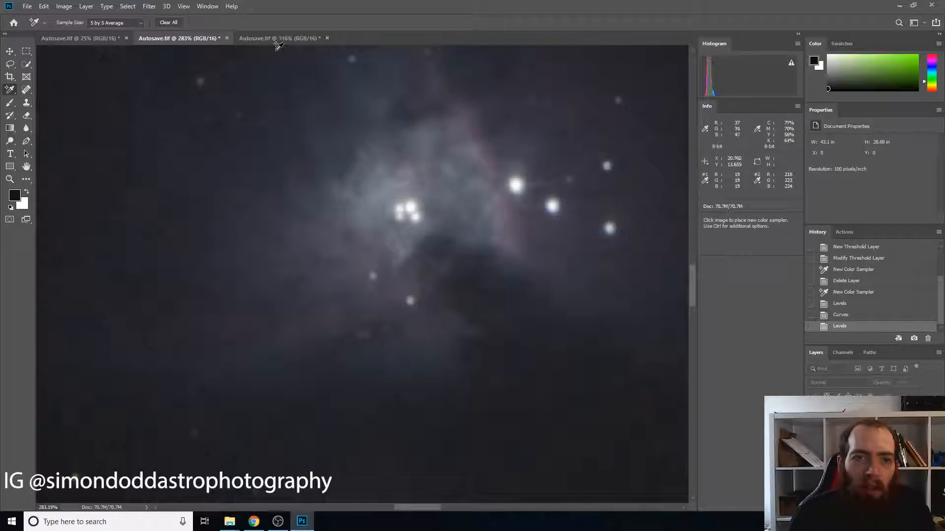
{"action": "left_click", "coordinate": [276, 40]}
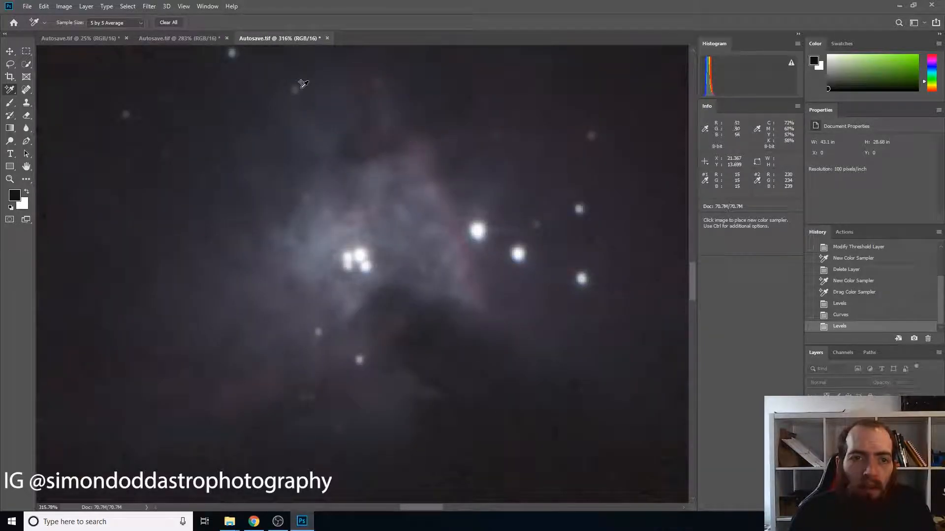
{"action": "scroll", "coordinate": [303, 86], "scroll_direction": "down", "scroll_amount": 5}
{"action": "scroll", "coordinate": [315, 164], "scroll_direction": "down", "scroll_amount": 10}
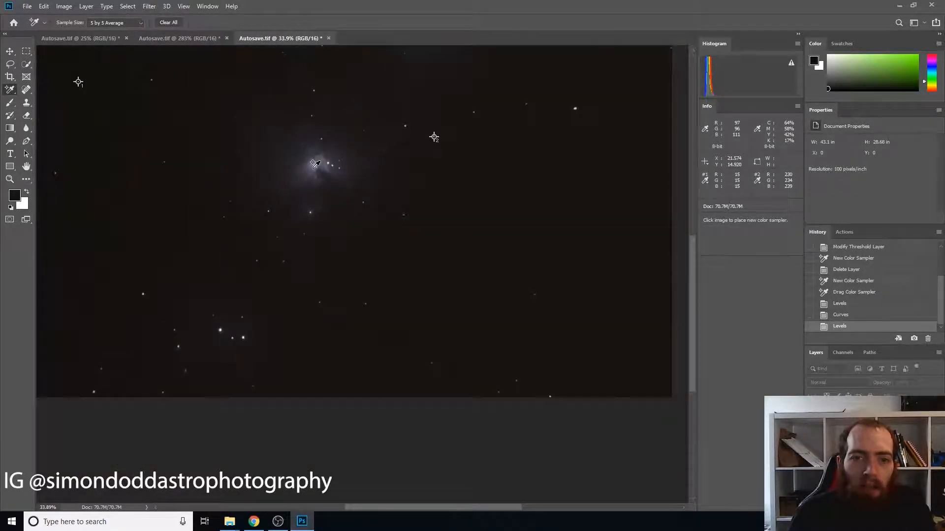
{"action": "scroll", "coordinate": [315, 164], "scroll_direction": "up", "scroll_amount": 2}
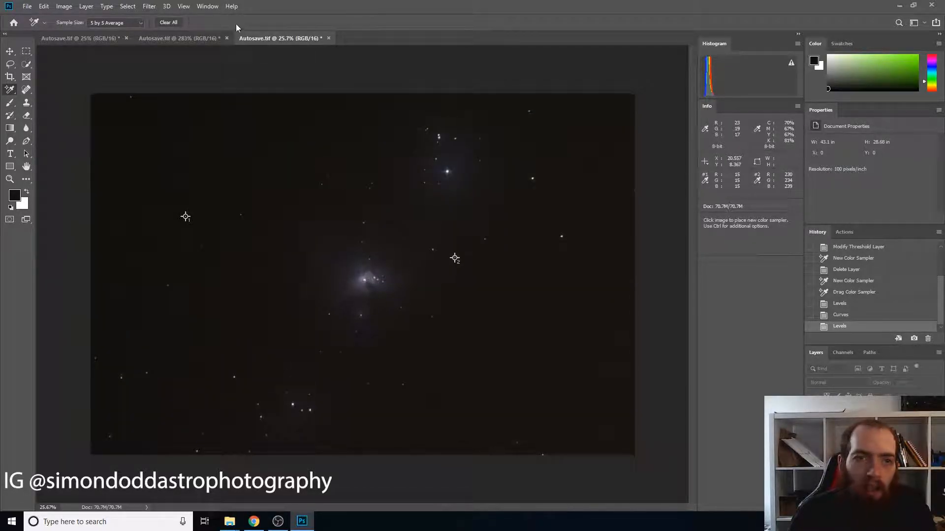
{"action": "left_click", "coordinate": [205, 40]}
{"action": "scroll", "coordinate": [396, 283], "scroll_direction": "down", "scroll_amount": 8}
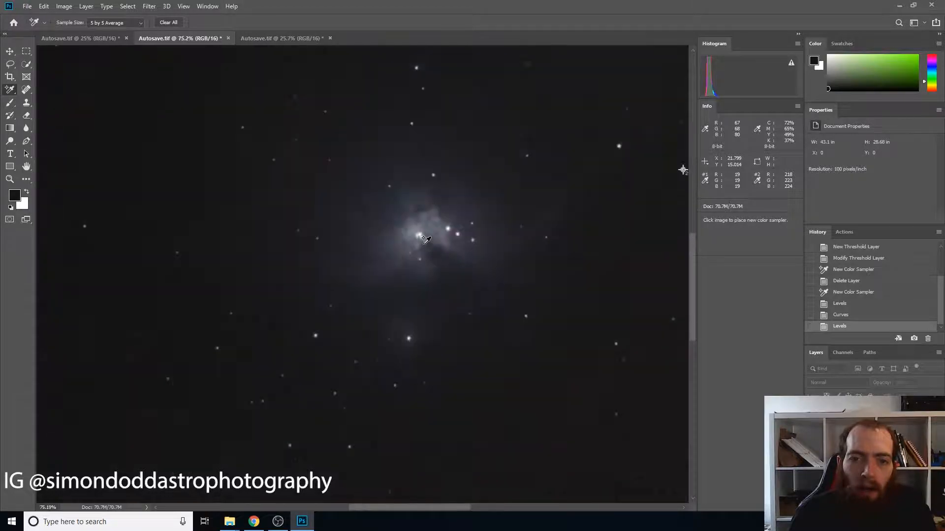
{"action": "scroll", "coordinate": [426, 240], "scroll_direction": "up", "scroll_amount": 1}
{"action": "scroll", "coordinate": [425, 239], "scroll_direction": "down", "scroll_amount": 3}
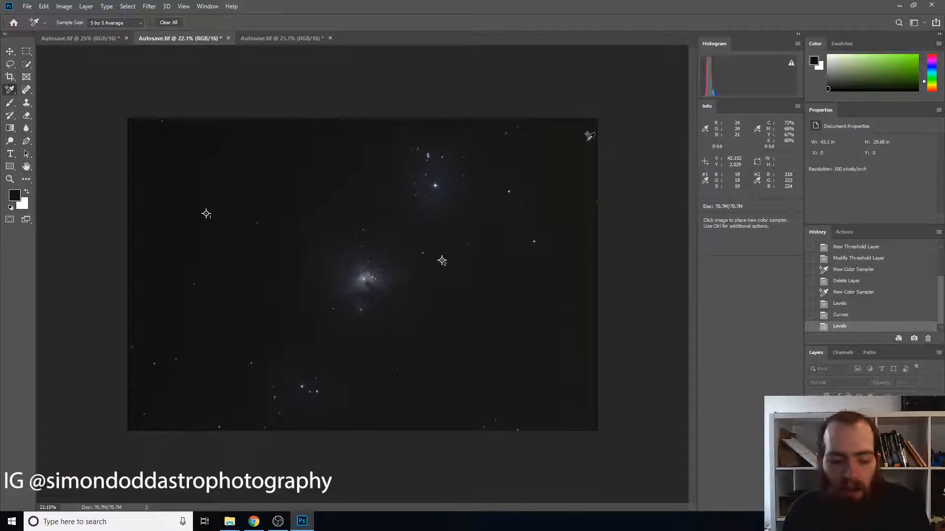
Inspect the star field and the right and upper borders of the second open exposure for edge artifacts.
{"action": "scroll", "coordinate": [594, 129], "scroll_direction": "up", "scroll_amount": 7}
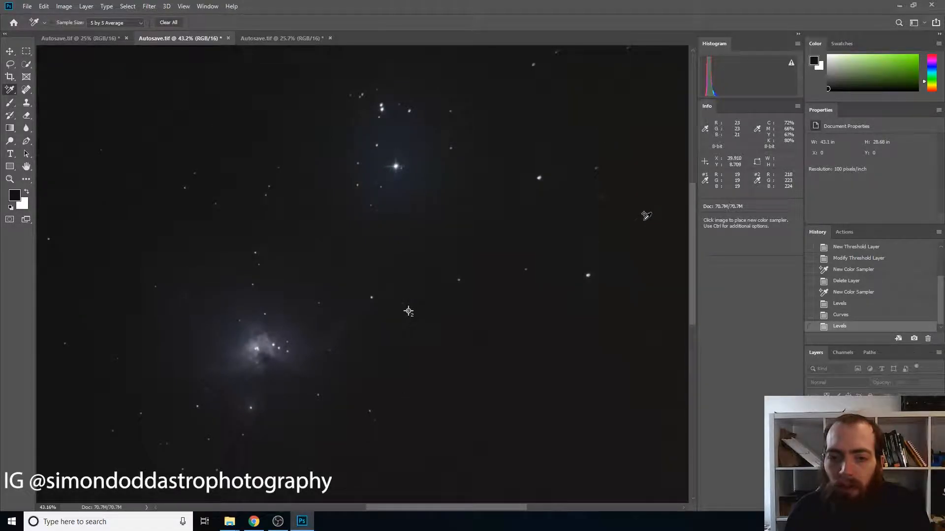
{"action": "scroll", "coordinate": [646, 216], "scroll_direction": "down", "scroll_amount": 3}
{"action": "scroll", "coordinate": [644, 214], "scroll_direction": "down", "scroll_amount": 3}
{"action": "scroll", "coordinate": [601, 165], "scroll_direction": "up", "scroll_amount": 5}
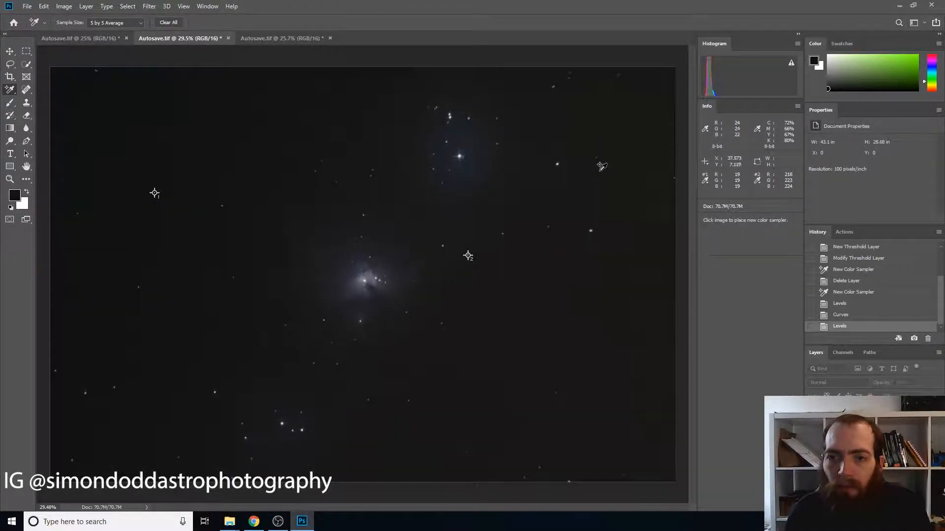
{"action": "scroll", "coordinate": [601, 166], "scroll_direction": "up", "scroll_amount": 8}
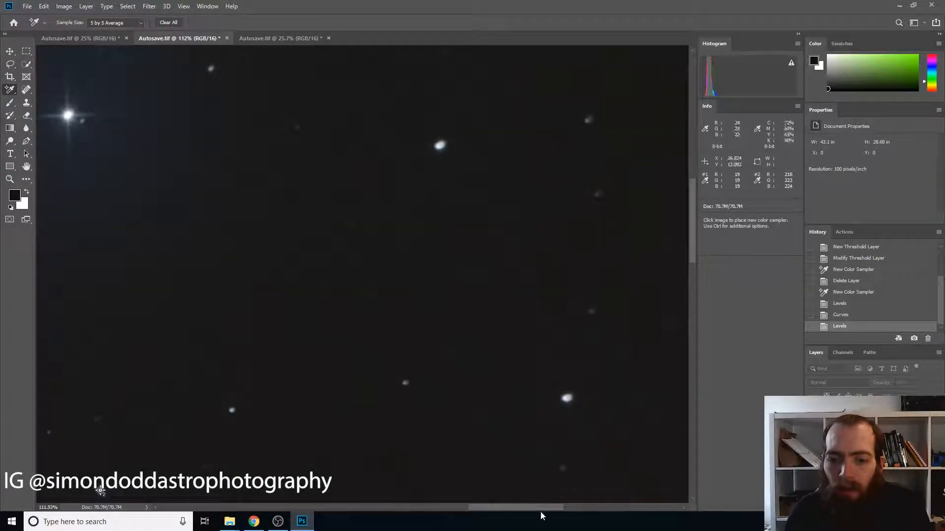
{"action": "left_click_drag", "start_coordinate": [545, 508], "coordinate": [589, 501]}
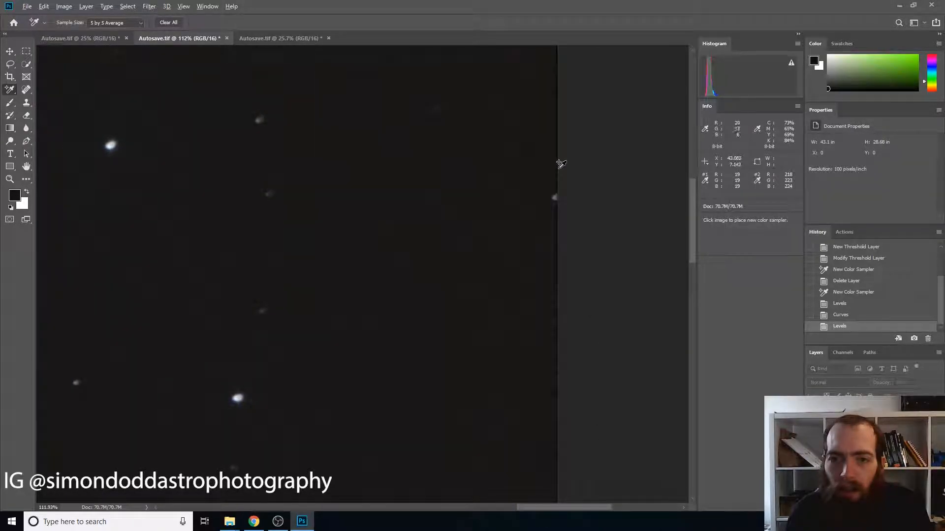
{"action": "scroll", "coordinate": [560, 227], "scroll_direction": "up", "scroll_amount": 15}
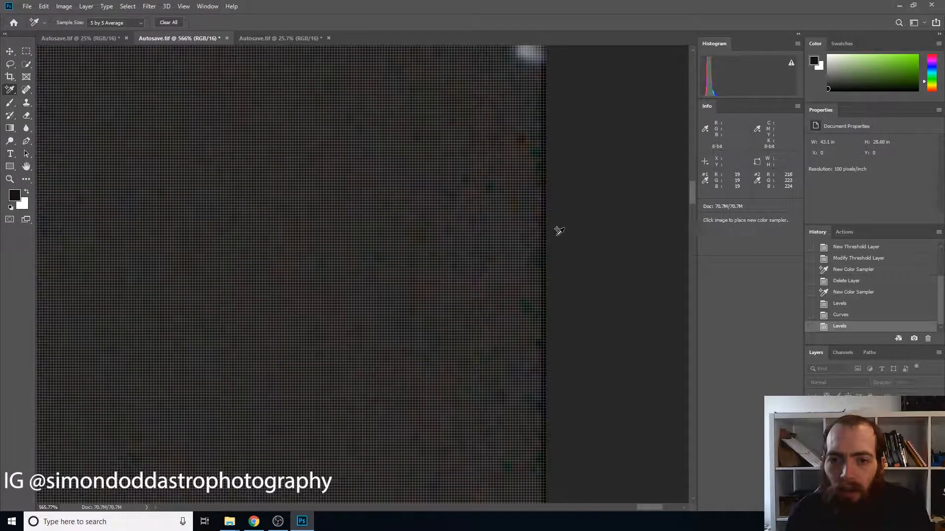
{"action": "scroll", "coordinate": [546, 226], "scroll_direction": "down", "scroll_amount": 15}
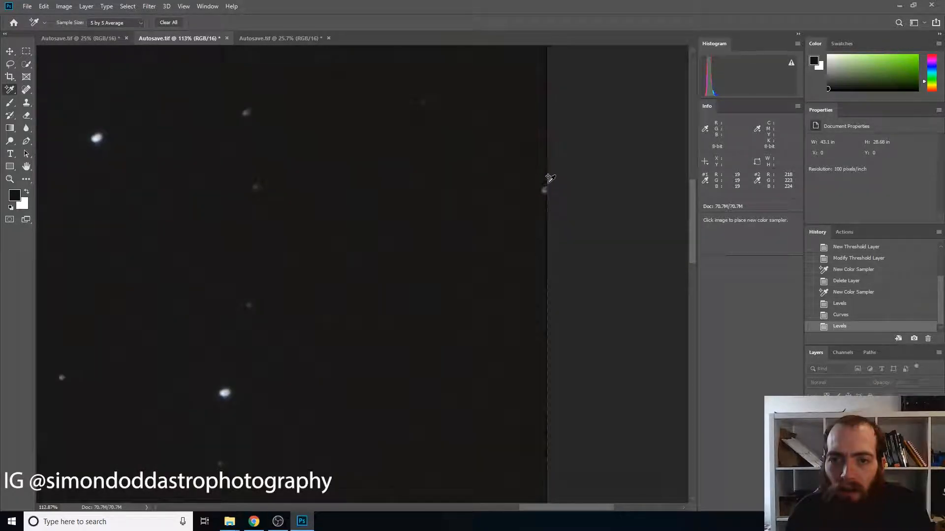
{"action": "left_click_drag", "start_coordinate": [692, 240], "coordinate": [668, 158]}
{"action": "scroll", "coordinate": [265, 193], "scroll_direction": "down", "scroll_amount": 12}
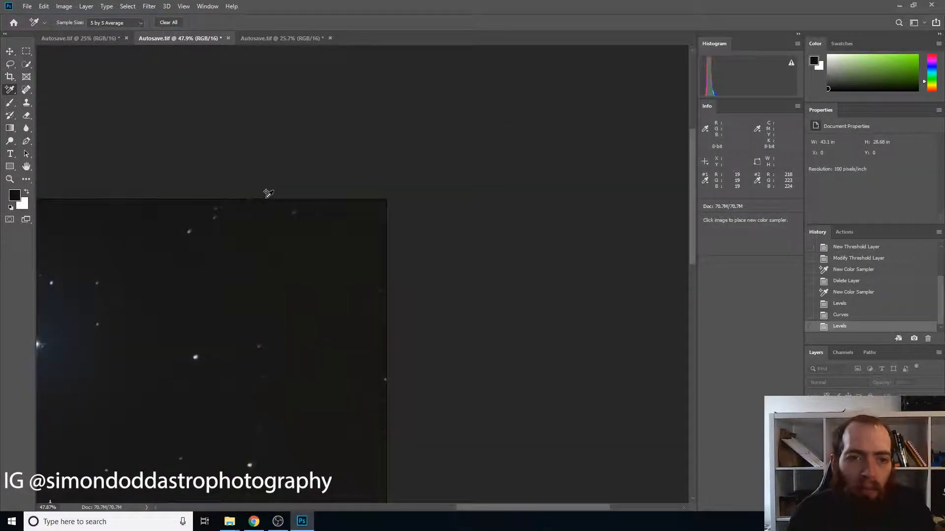
Check the third open exposure, and examine the star shapes on the right side of the unprocessed brown exposure.
{"action": "left_click", "coordinate": [282, 39]}
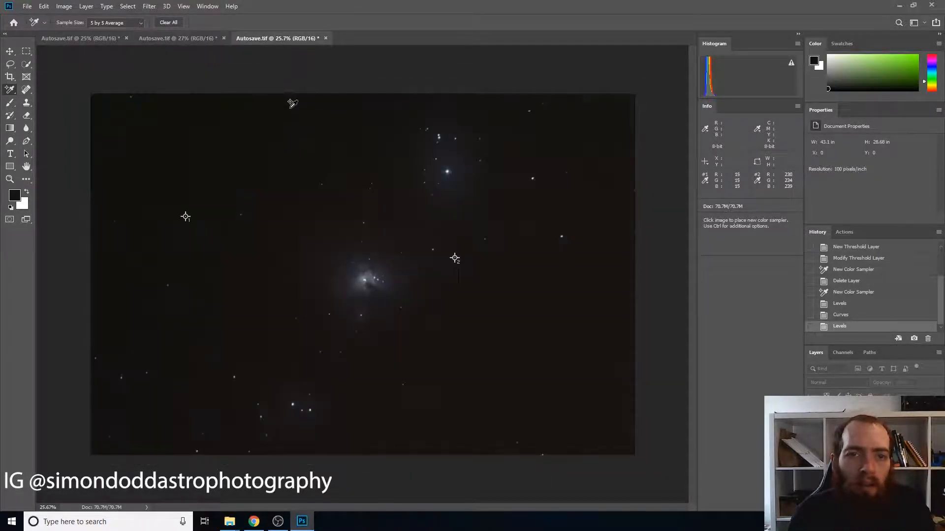
{"action": "left_click", "coordinate": [77, 39]}
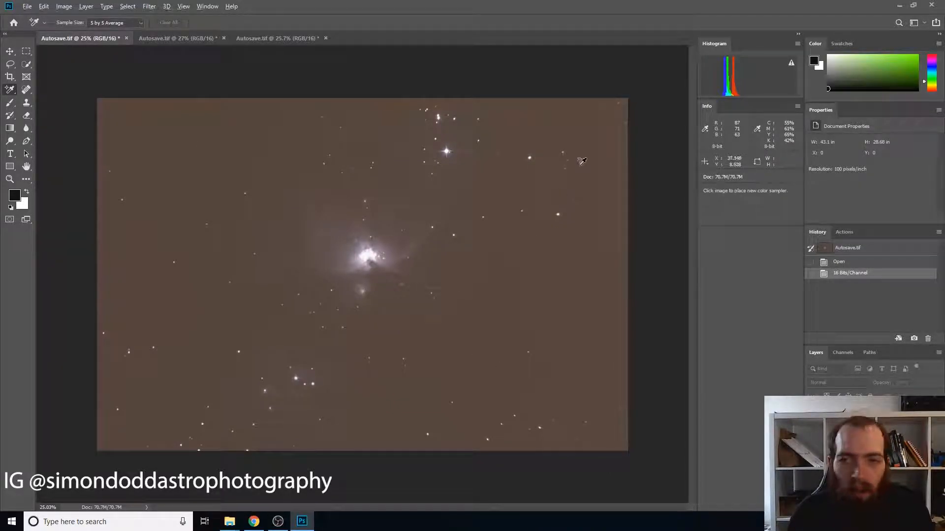
{"action": "scroll", "coordinate": [624, 123], "scroll_direction": "up", "scroll_amount": 3}
{"action": "scroll", "coordinate": [624, 123], "scroll_direction": "up", "scroll_amount": 2}
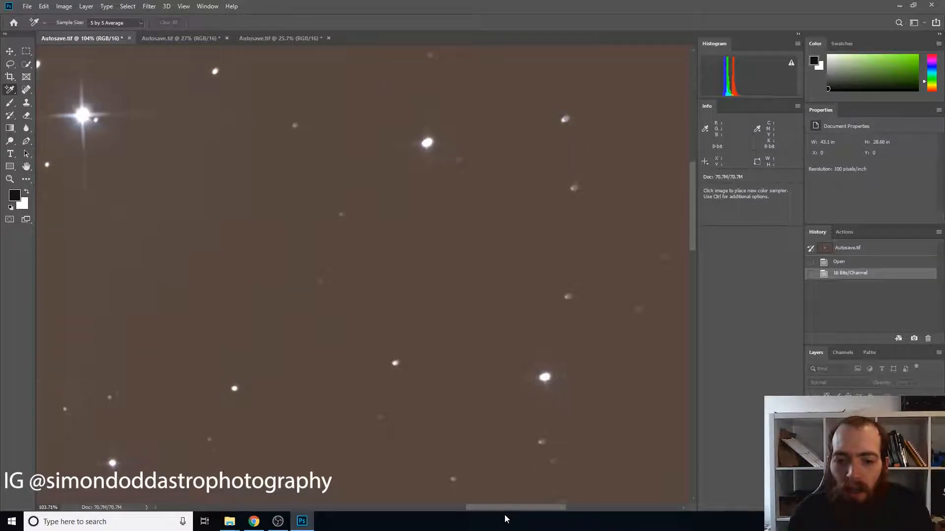
{"action": "mouse_move", "coordinate": [518, 509]}
{"action": "left_mouse_down"}
{"action": "mouse_move", "coordinate": [435, 502]}
{"action": "mouse_move", "coordinate": [517, 505]}
{"action": "left_mouse_up"}
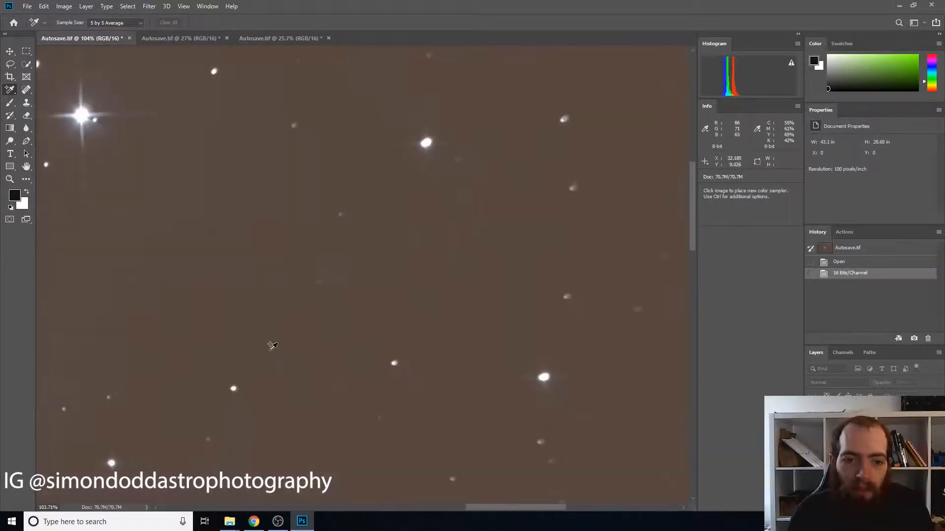
{"action": "scroll", "coordinate": [570, 279], "scroll_direction": "down", "scroll_amount": 2}
{"action": "scroll", "coordinate": [571, 280], "scroll_direction": "down", "scroll_amount": 10}
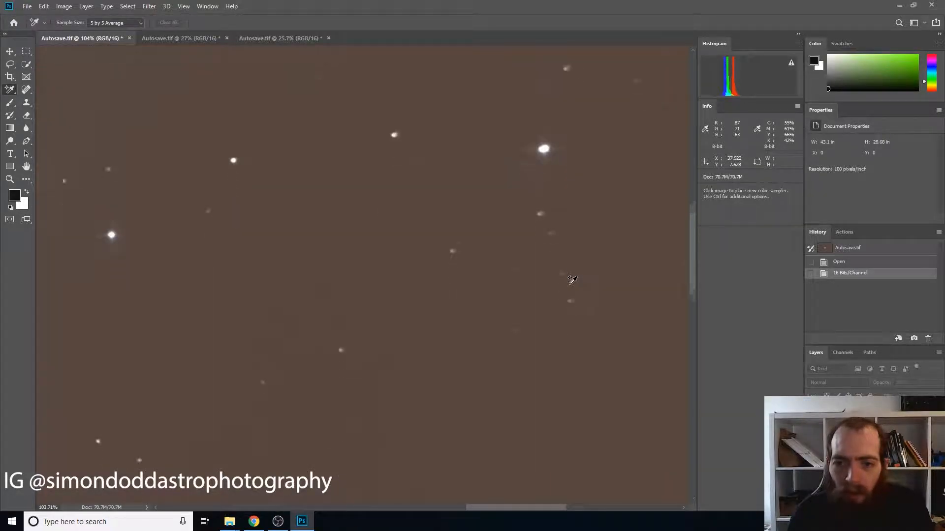
Compare the detail and brightness of the nebula core across the unprocessed exposure and both processed exposures.
{"action": "left_click_drag", "start_coordinate": [514, 508], "coordinate": [418, 487]}
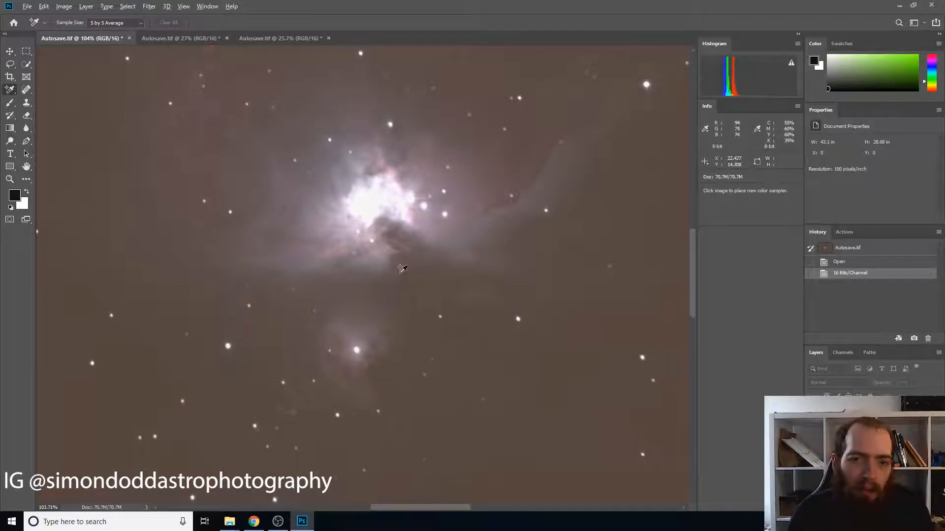
{"action": "scroll", "coordinate": [348, 181], "scroll_direction": "up", "scroll_amount": 6}
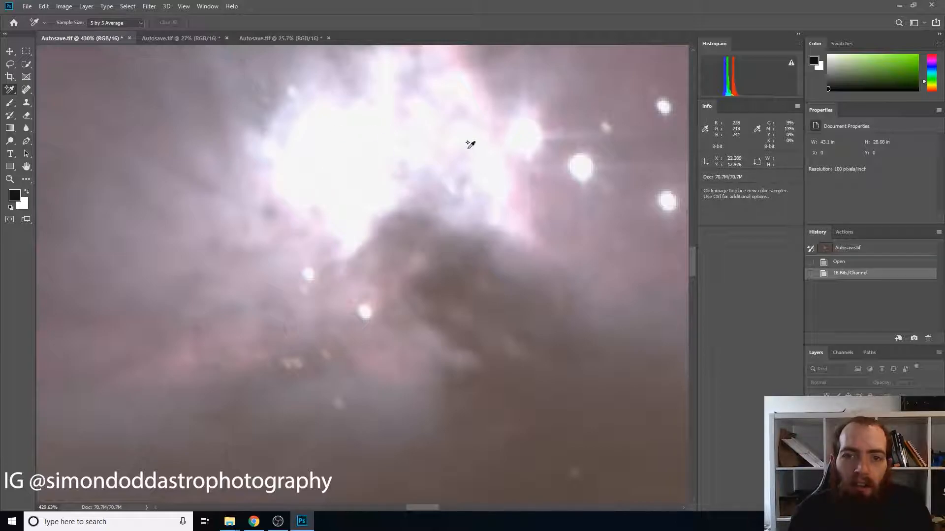
{"action": "left_click", "coordinate": [176, 39]}
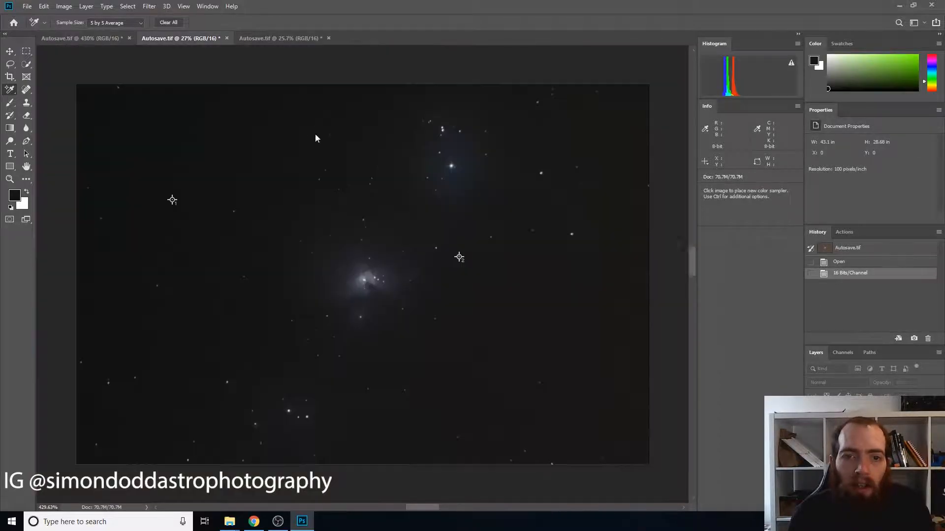
{"action": "scroll", "coordinate": [366, 277], "scroll_direction": "up", "scroll_amount": 6}
{"action": "scroll", "coordinate": [369, 279], "scroll_direction": "up", "scroll_amount": 3}
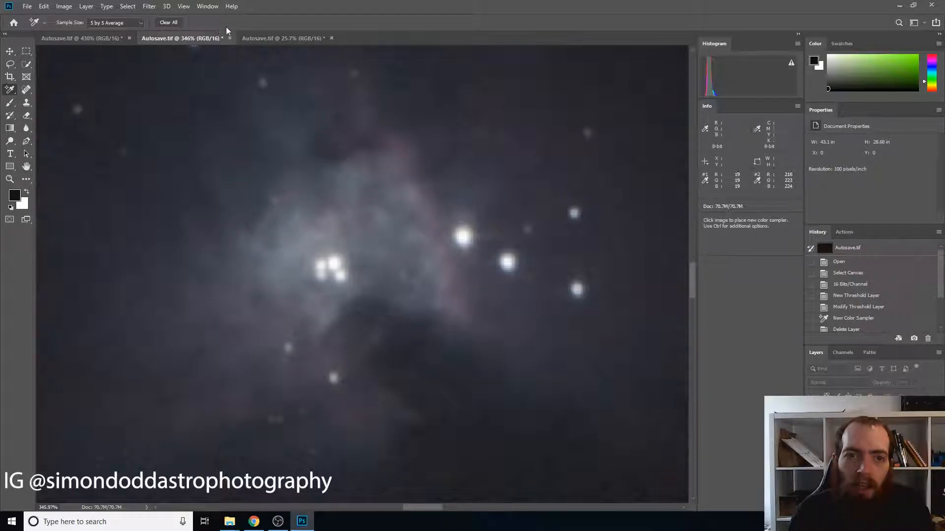
{"action": "left_click", "coordinate": [288, 36]}
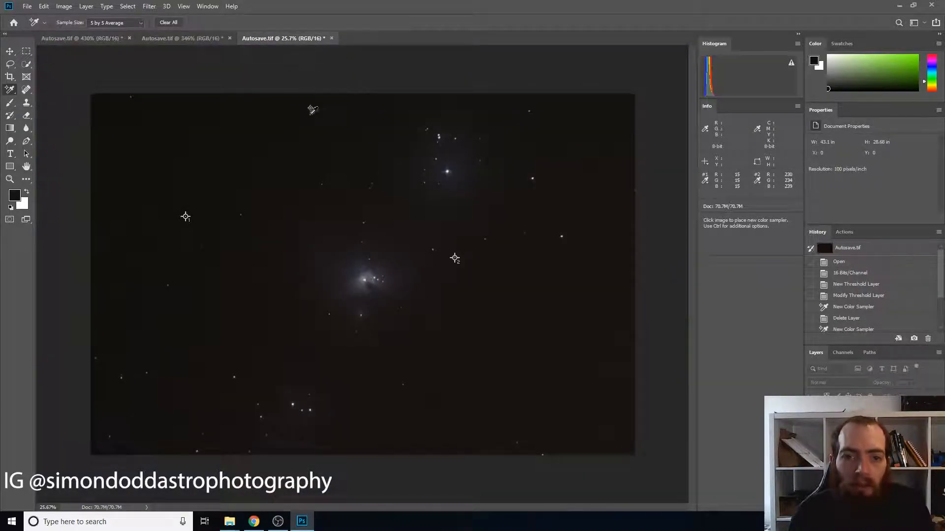
{"action": "scroll", "coordinate": [380, 286], "scroll_direction": "up", "scroll_amount": 8}
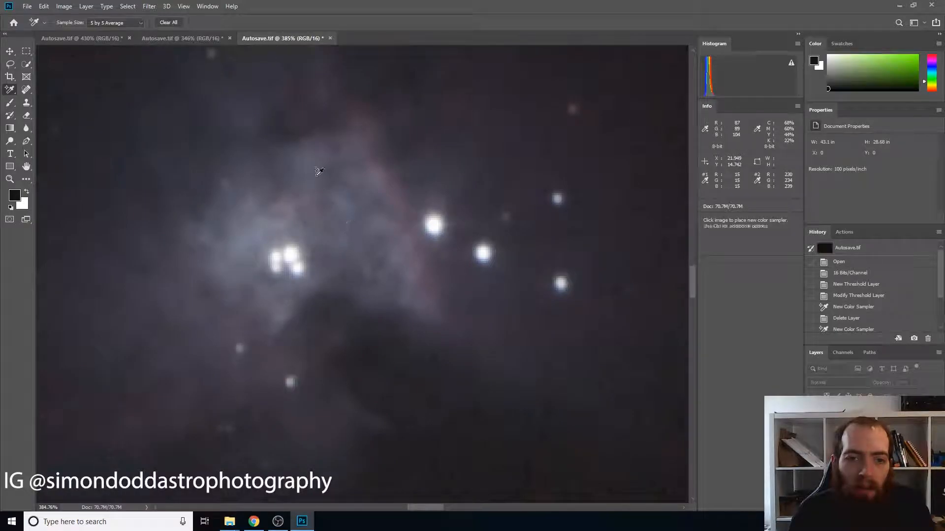
Add a Threshold adjustment layer with default layer settings to the unprocessed brown exposure.
{"action": "left_click", "coordinate": [78, 38]}
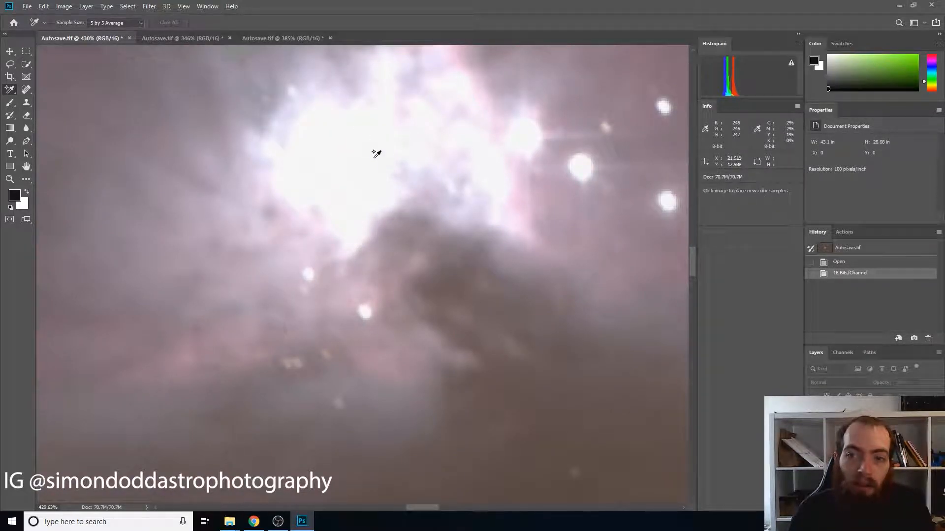
{"action": "scroll", "coordinate": [377, 154], "scroll_direction": "down", "scroll_amount": 10}
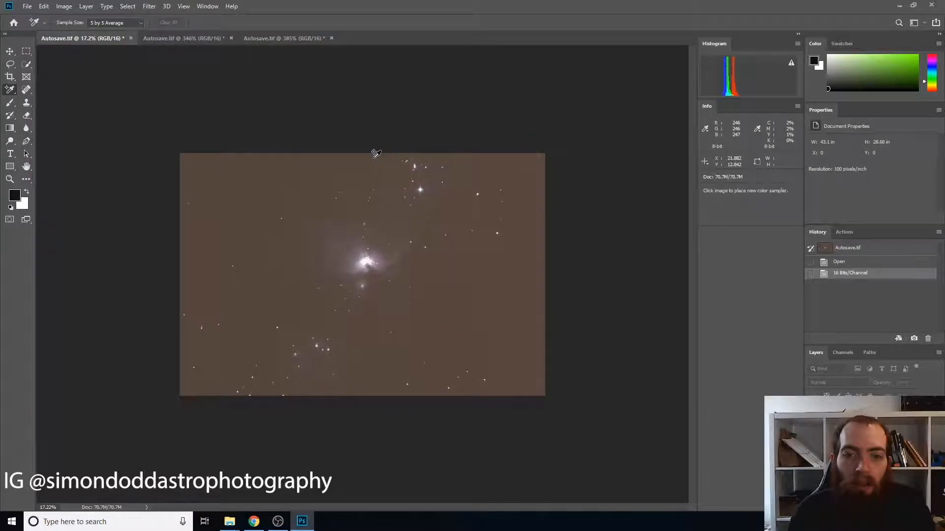
{"action": "scroll", "coordinate": [375, 154], "scroll_direction": "up", "scroll_amount": 2}
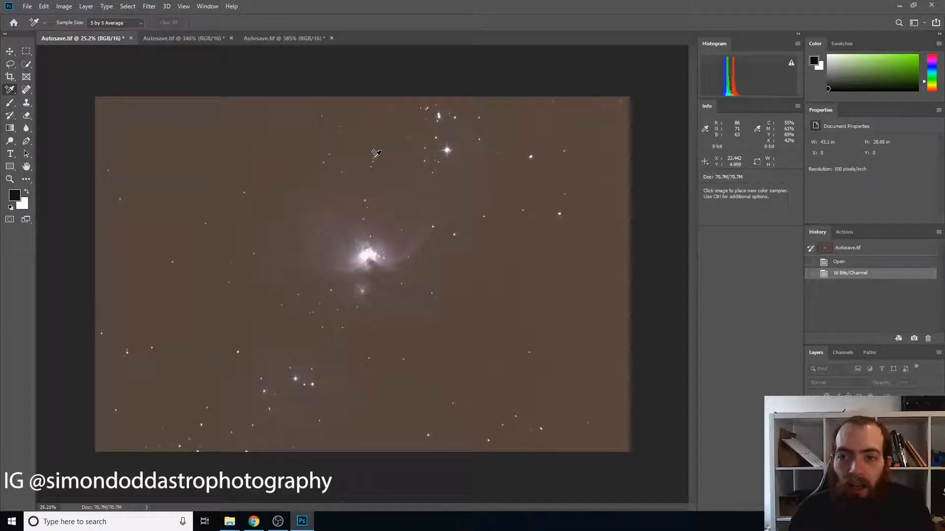
{"action": "left_click", "coordinate": [87, 6]}
{"action": "mouse_move", "coordinate": [142, 136]}
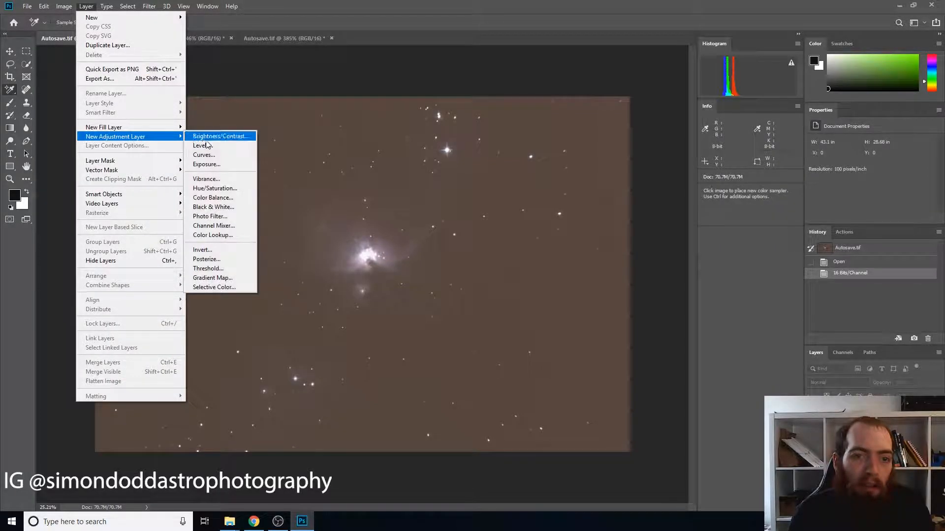
{"action": "left_click", "coordinate": [208, 268]}
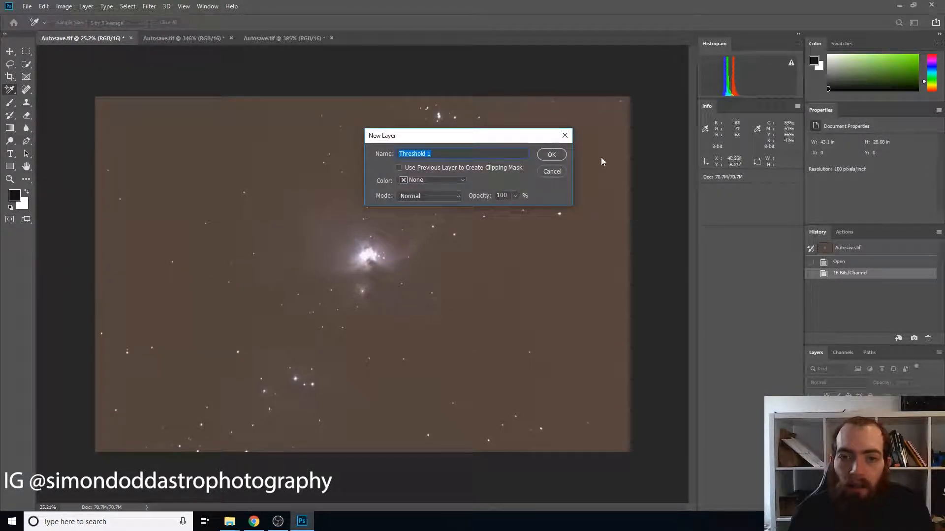
{"action": "left_click", "coordinate": [552, 155]}
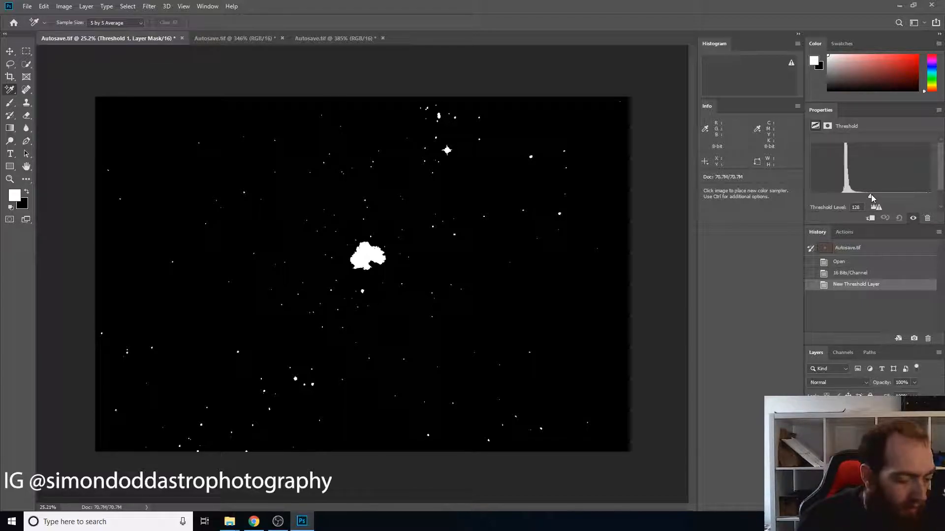
Set the threshold level to 74 and place a color sampler in the black background area left of the nebula.
{"action": "left_click_drag", "start_coordinate": [871, 198], "coordinate": [844, 199]}
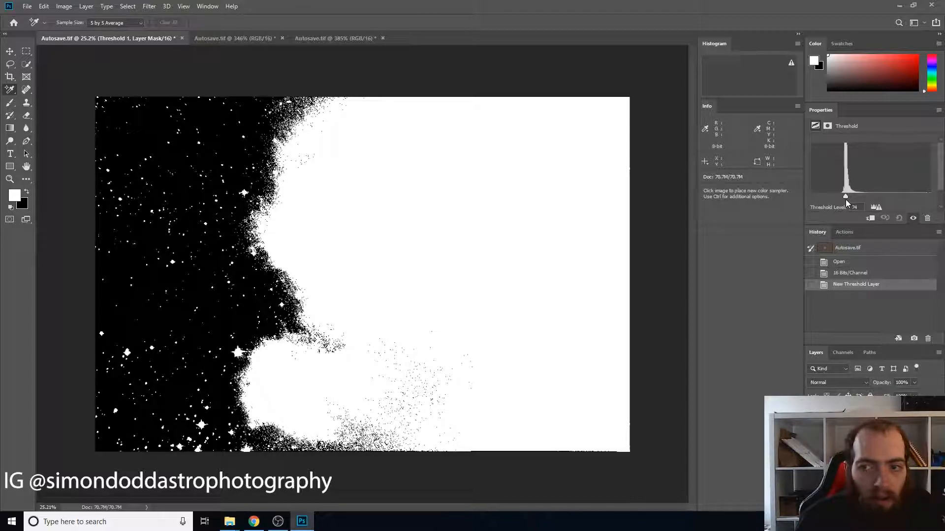
{"action": "left_click", "coordinate": [845, 199]}
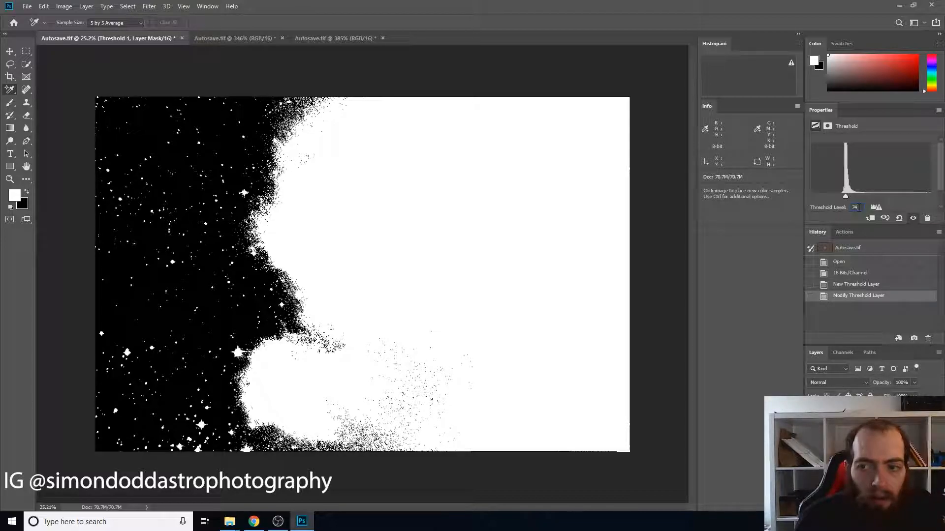
{"action": "key", "text": "Down"}
{"action": "key", "text": "Up"}
{"action": "key", "text": "Down"}
{"action": "key", "text": "Up"}
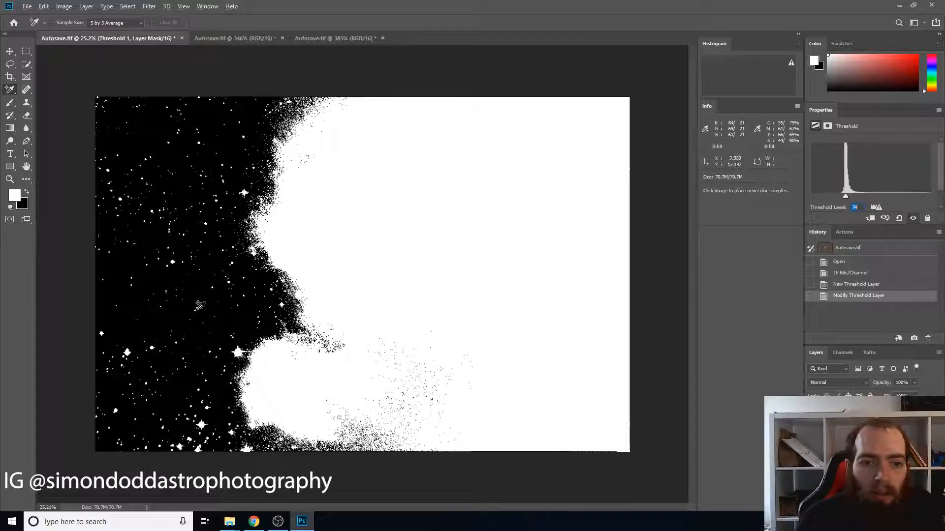
{"action": "left_click", "coordinate": [197, 287]}
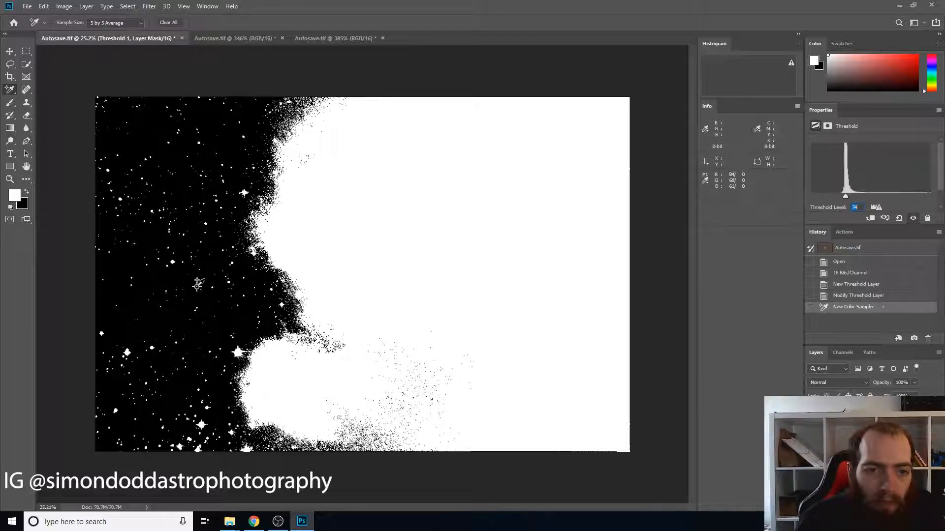
Delete the Threshold adjustment layer and place a second color sampler on the bright star just right of the nebula.
{"action": "left_click", "coordinate": [836, 412]}
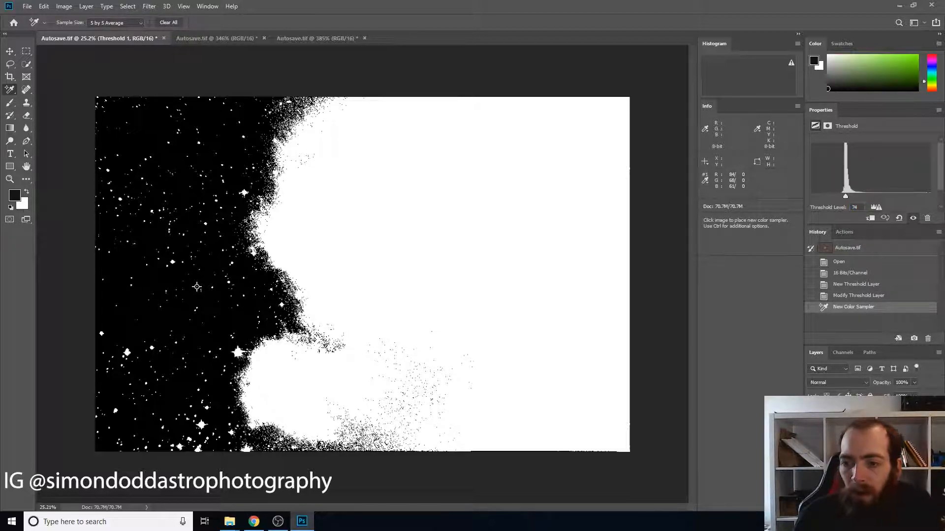
{"action": "key", "text": "Delete"}
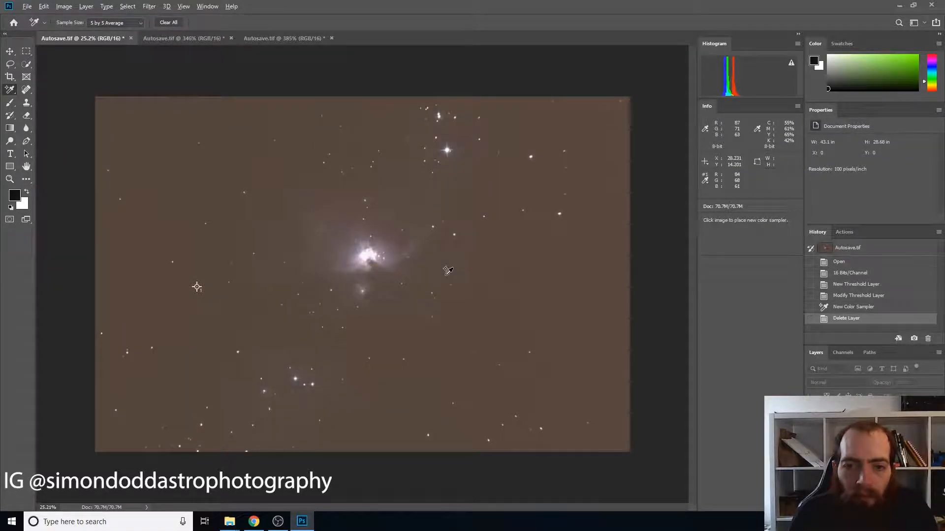
{"action": "scroll", "coordinate": [432, 273], "scroll_direction": "up", "scroll_amount": 6}
{"action": "scroll", "coordinate": [515, 169], "scroll_direction": "up", "scroll_amount": 6}
{"action": "scroll", "coordinate": [358, 219], "scroll_direction": "up", "scroll_amount": 4}
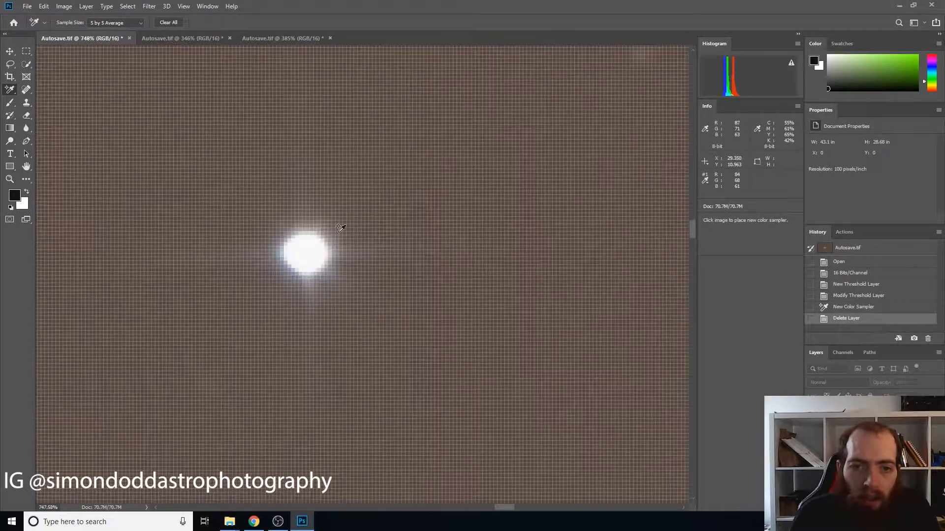
{"action": "left_click", "coordinate": [308, 246]}
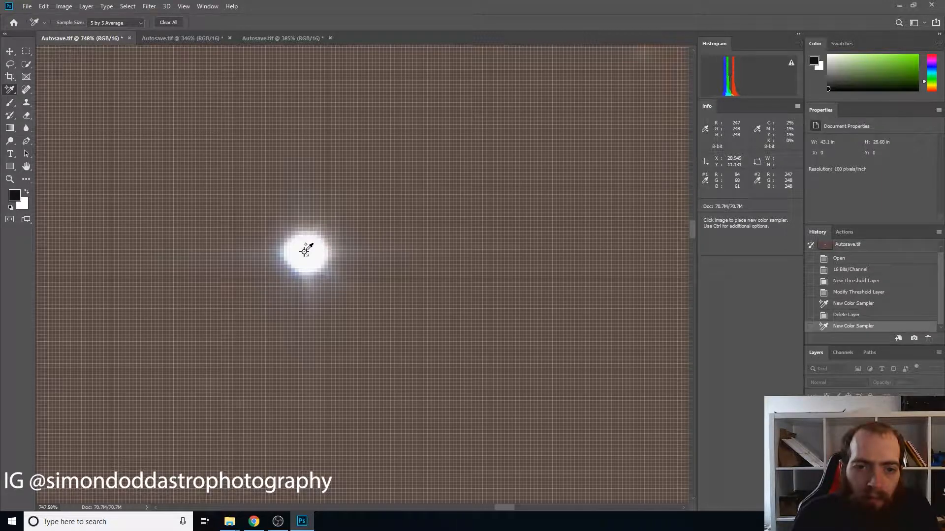
{"action": "scroll", "coordinate": [278, 206], "scroll_direction": "down", "scroll_amount": 10}
{"action": "scroll", "coordinate": [278, 206], "scroll_direction": "down", "scroll_amount": 3}
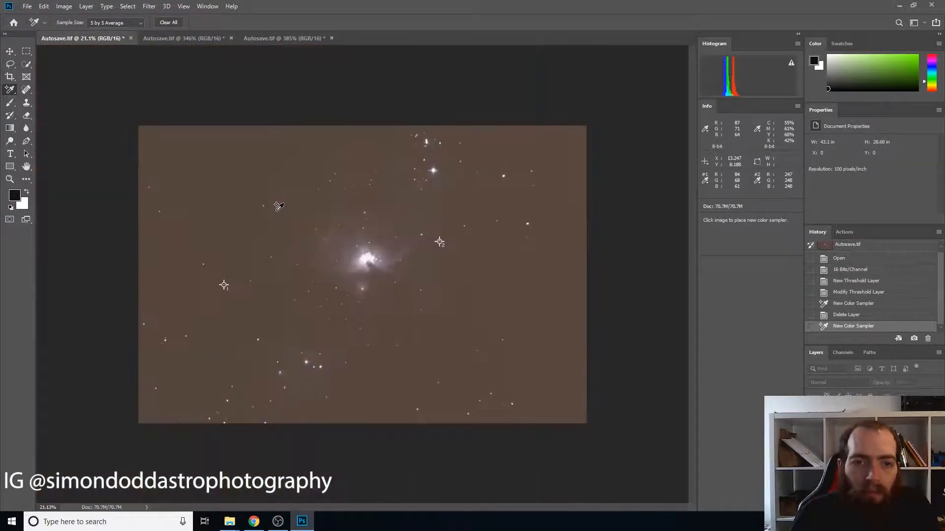
{"action": "scroll", "coordinate": [278, 206], "scroll_direction": "up", "scroll_amount": 2}
{"action": "scroll", "coordinate": [514, 247], "scroll_direction": "down", "scroll_amount": 2}
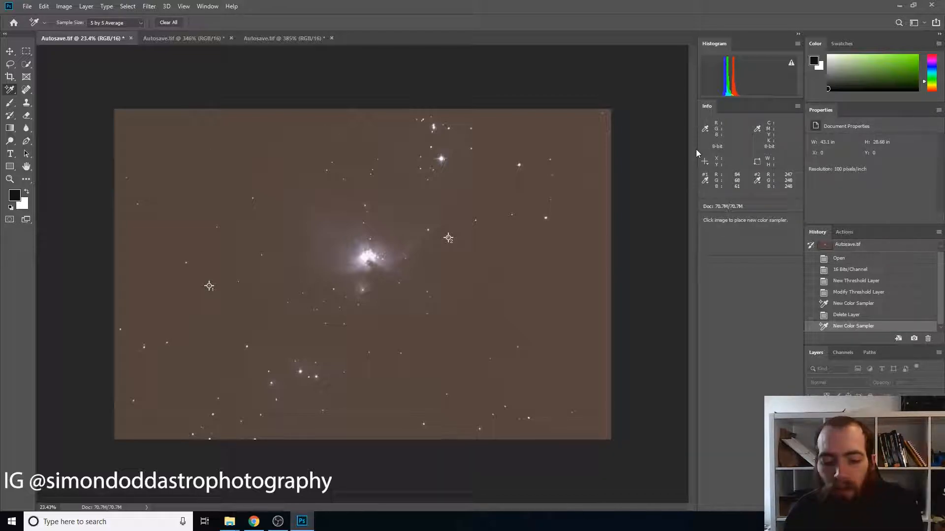
Start a Levels adjustment on the brown exposure and set the blue channel's black input level to 48.
{"action": "key", "text": "ctrl+l"}
{"action": "left_click", "coordinate": [534, 198]}
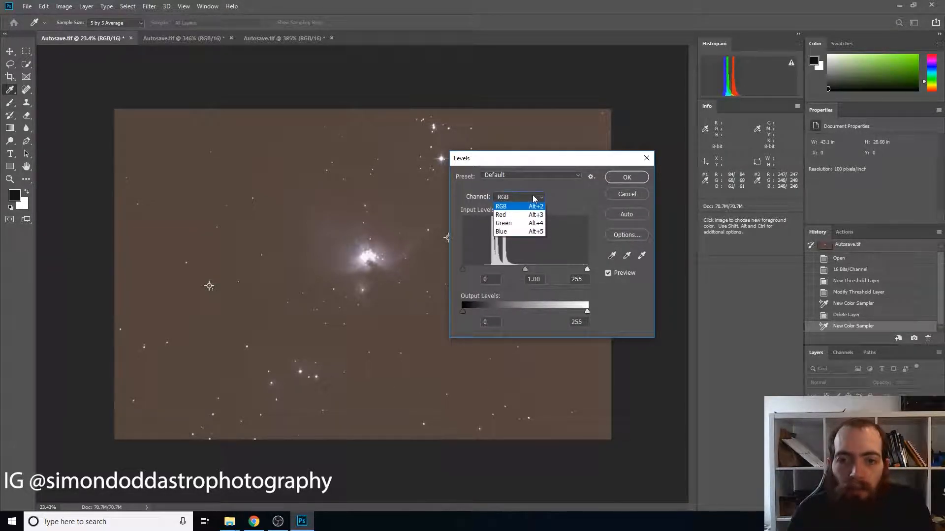
{"action": "left_click", "coordinate": [532, 216]}
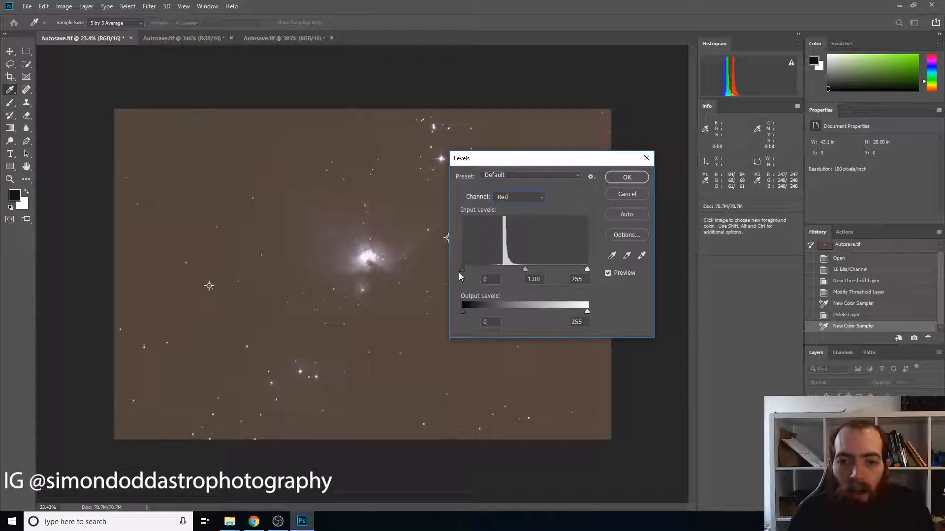
{"action": "left_click", "coordinate": [537, 199]}
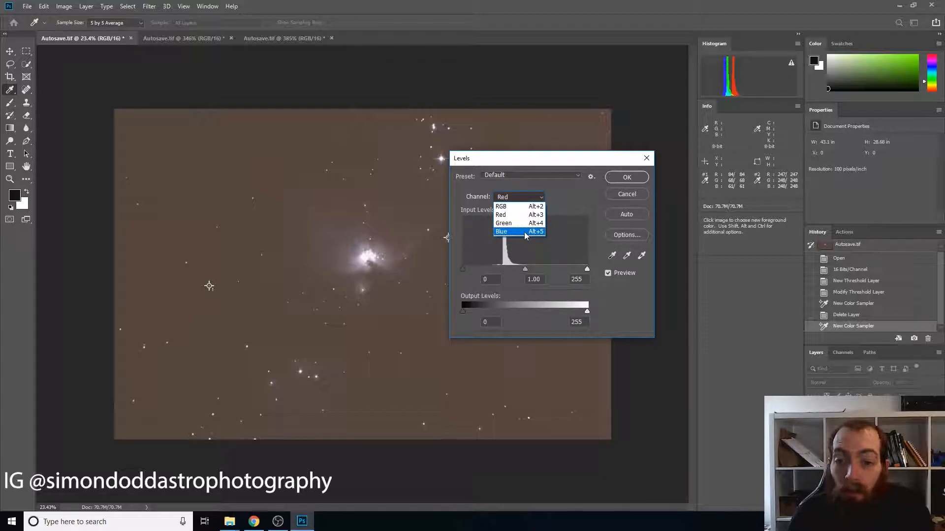
{"action": "left_click", "coordinate": [516, 236]}
{"action": "left_click", "coordinate": [462, 269]}
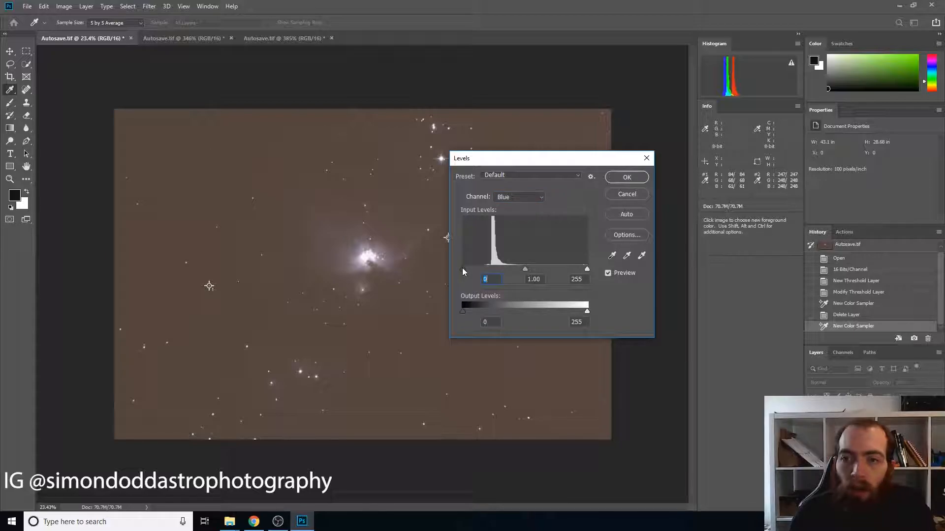
{"action": "left_click_drag", "start_coordinate": [462, 269], "coordinate": [482, 270]}
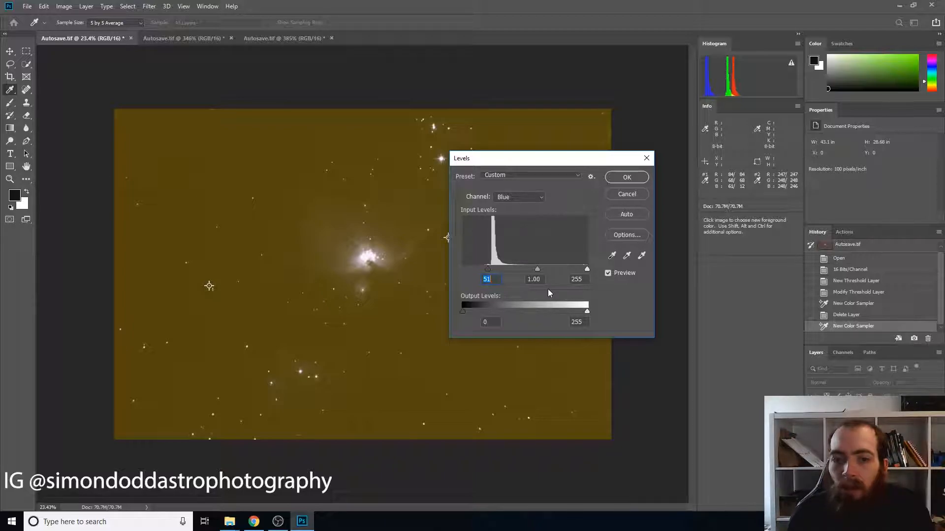
{"action": "key", "text": "Down"}
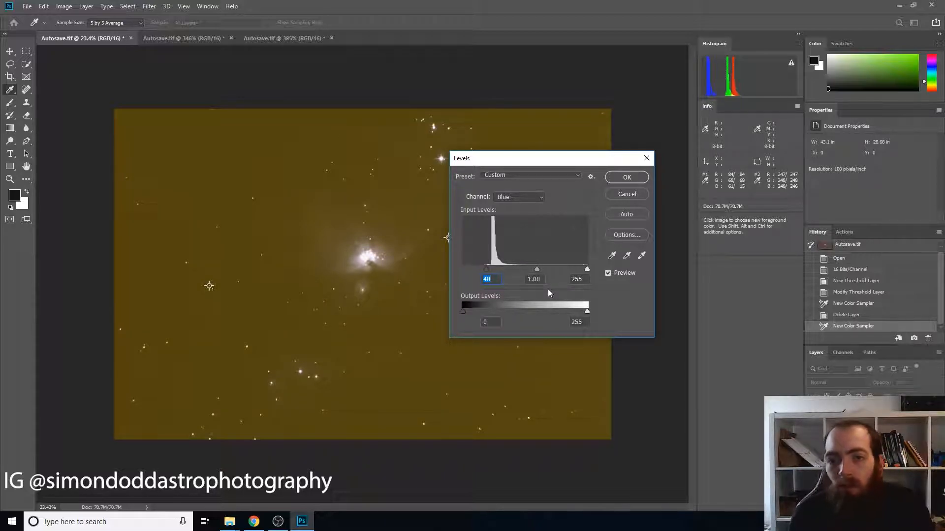
Set the green channel's black input level to 57 in Levels.
{"action": "left_click", "coordinate": [534, 196]}
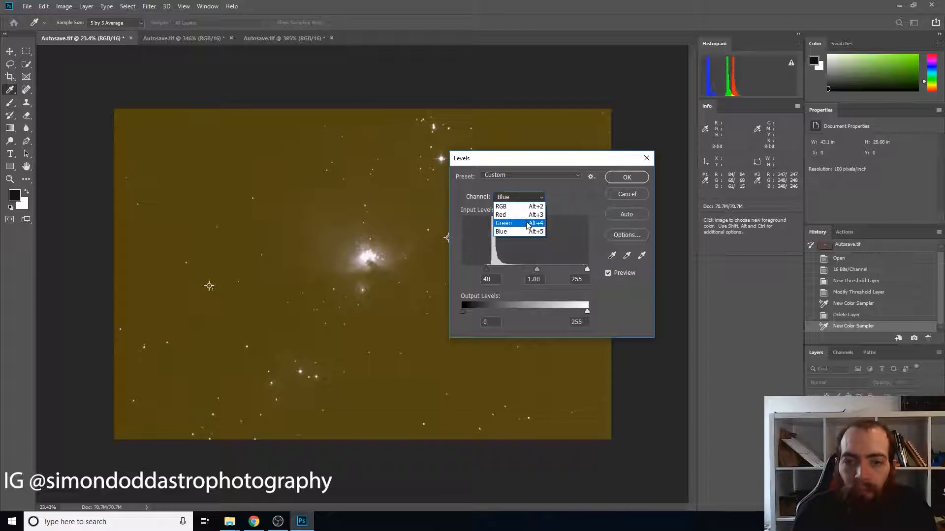
{"action": "left_click", "coordinate": [527, 225]}
{"action": "left_click_drag", "start_coordinate": [462, 270], "coordinate": [492, 274]}
{"action": "key", "text": "Down"}
Set the red channel's black input level to 73 and apply the Levels adjustment.
{"action": "left_click", "coordinate": [525, 197]}
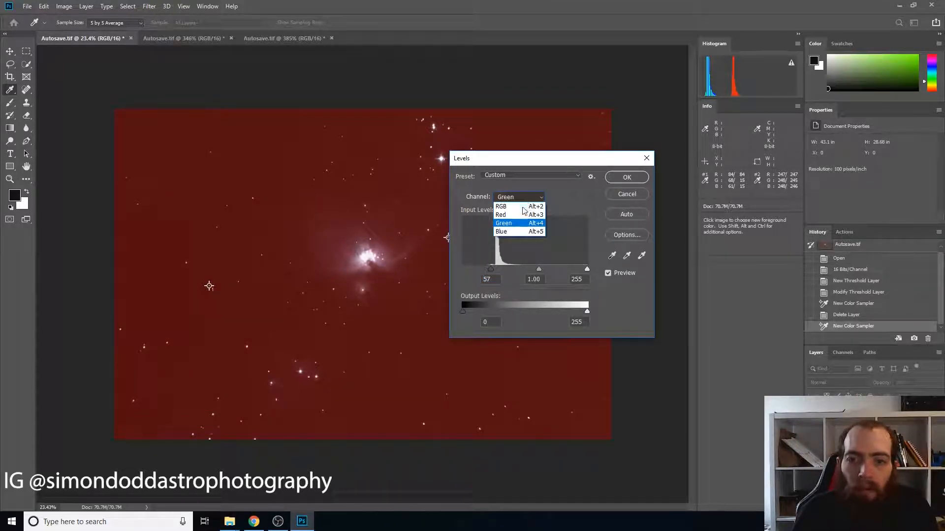
{"action": "left_click", "coordinate": [520, 215]}
{"action": "left_click_drag", "start_coordinate": [463, 269], "coordinate": [498, 269]}
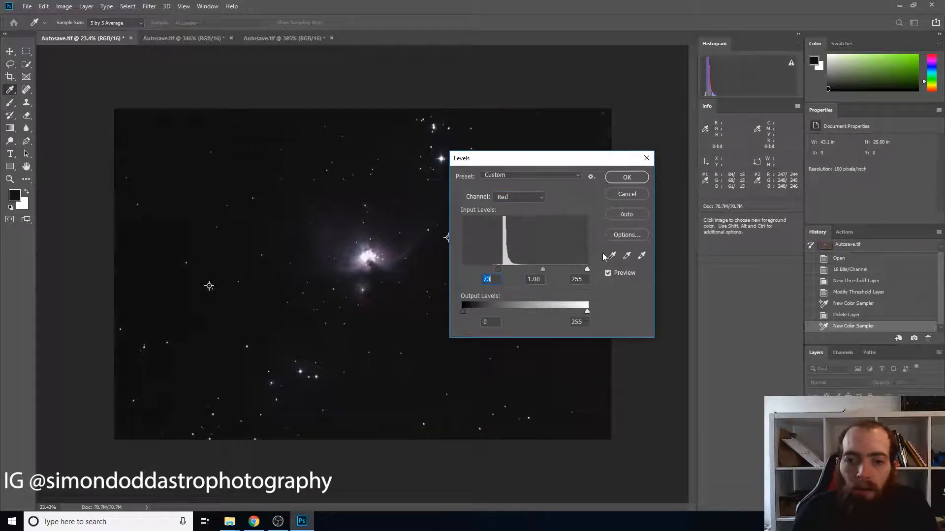
{"action": "left_click", "coordinate": [627, 177]}
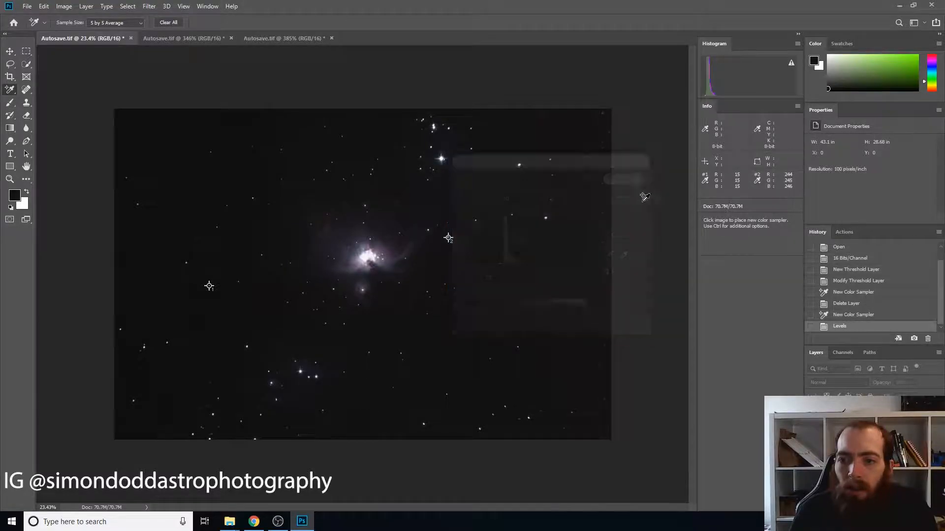
Compare the exposure before and after the Levels adjustment through its history states.
{"action": "left_click", "coordinate": [846, 315]}
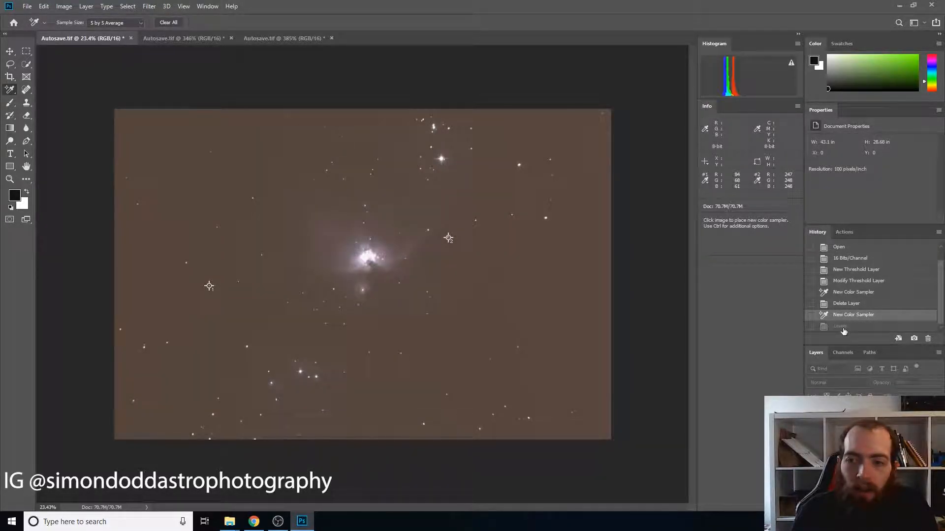
{"action": "left_click", "coordinate": [844, 327]}
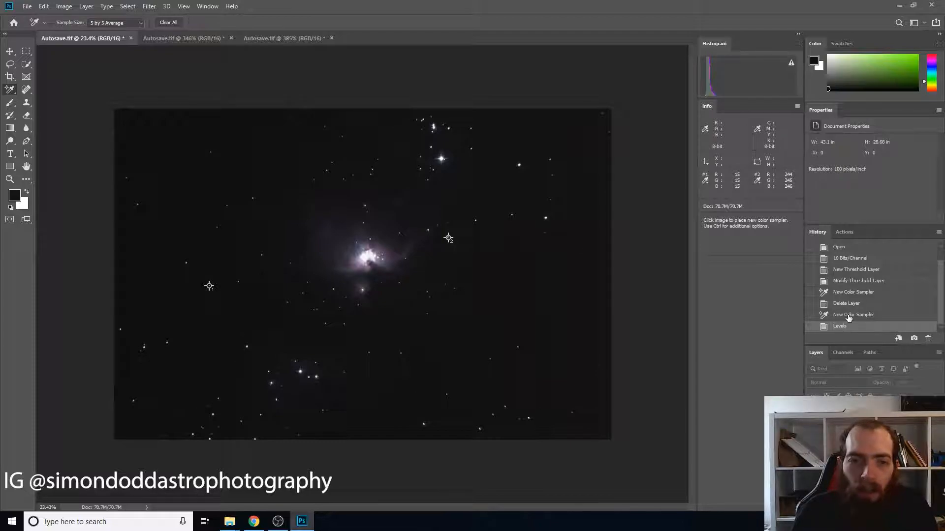
{"action": "left_click", "coordinate": [848, 315]}
{"action": "left_click", "coordinate": [842, 328]}
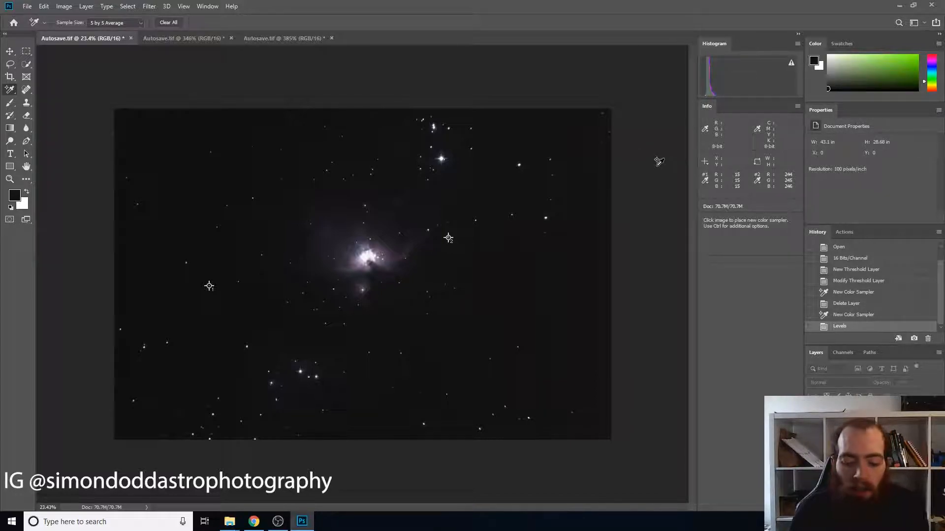
Stretch the exposure with an RGB Curves adjustment through input 17, output 31 and input 121, output 196, and compare before and after.
{"action": "key", "text": "ctrl+m"}
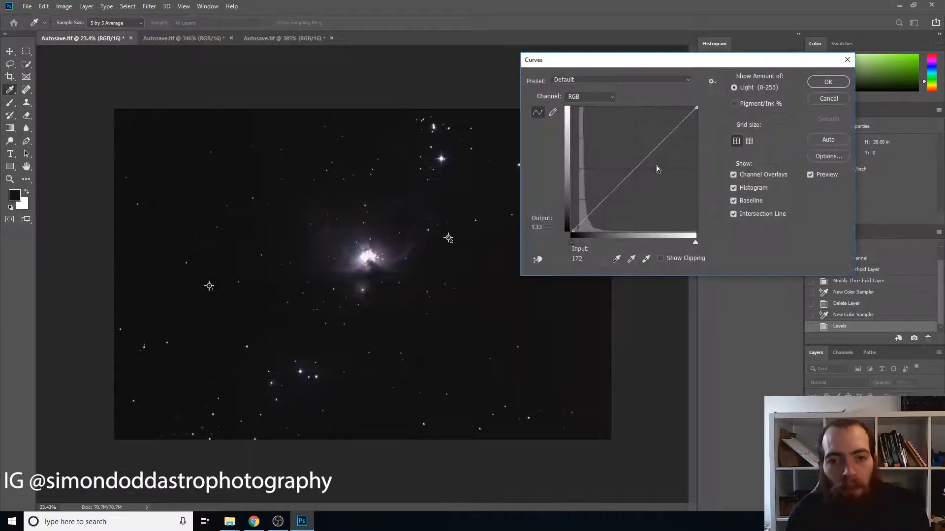
{"action": "left_click", "coordinate": [579, 225]}
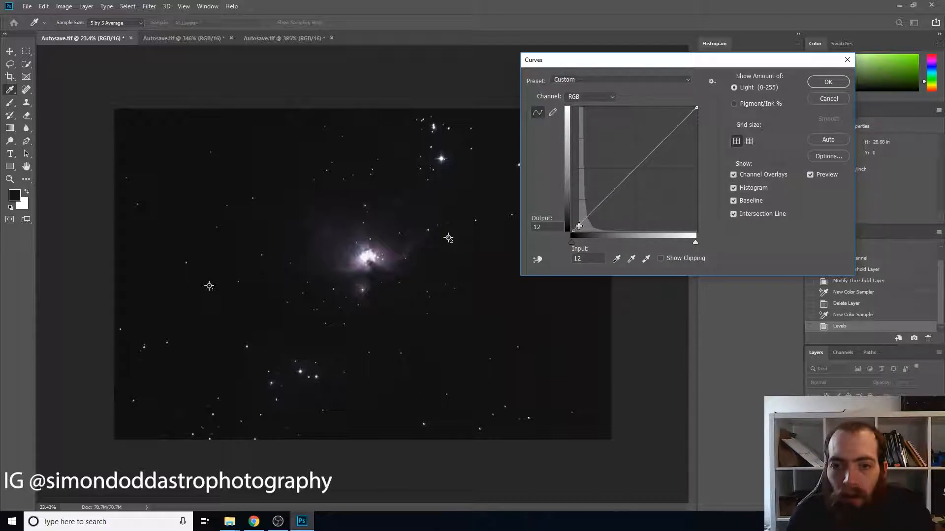
{"action": "left_click_drag", "start_coordinate": [578, 225], "coordinate": [581, 215]}
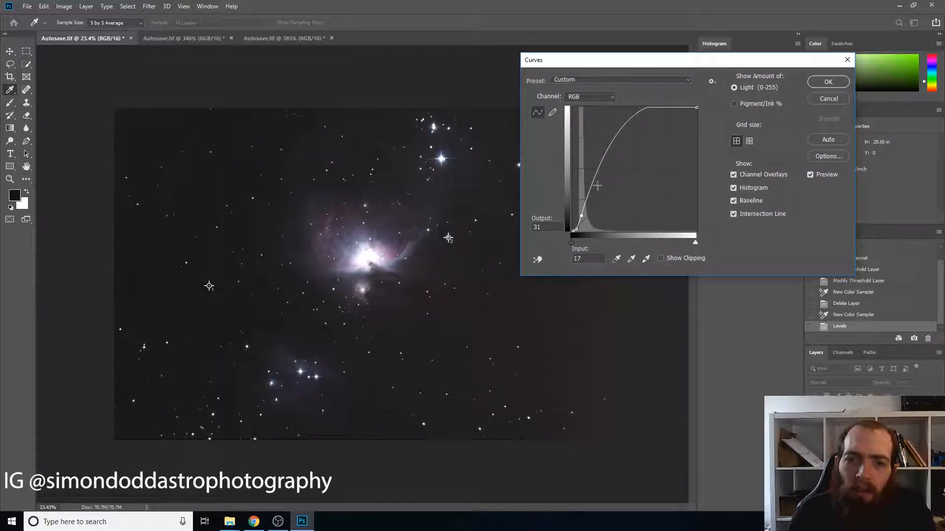
{"action": "left_click_drag", "start_coordinate": [628, 129], "coordinate": [632, 135]}
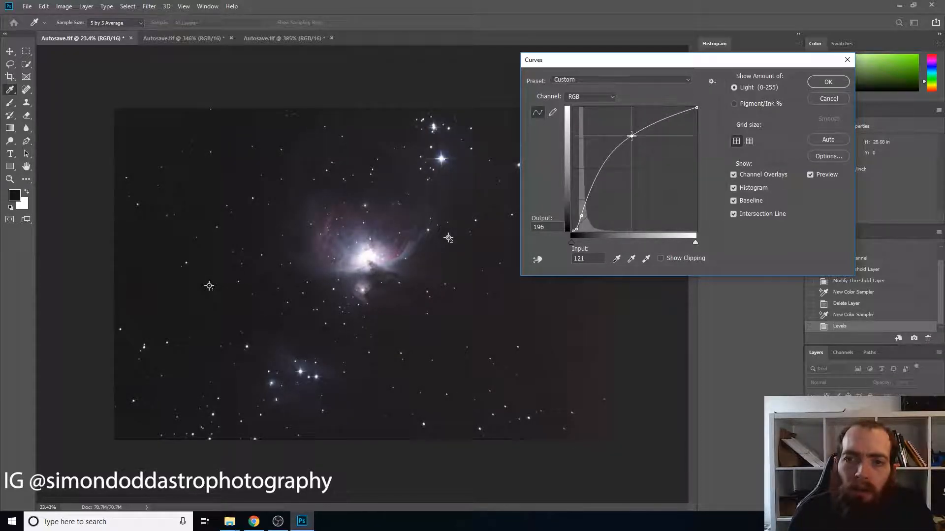
{"action": "left_click", "coordinate": [836, 82]}
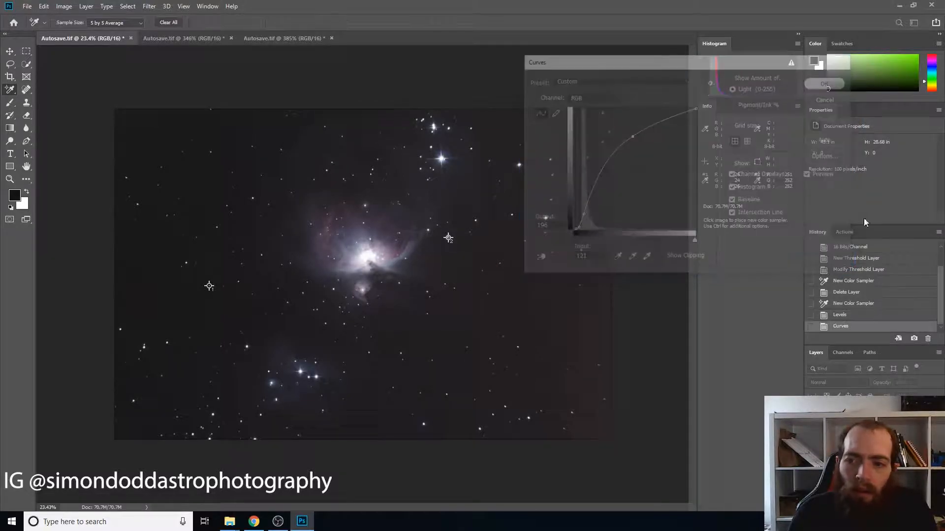
{"action": "left_click", "coordinate": [838, 316]}
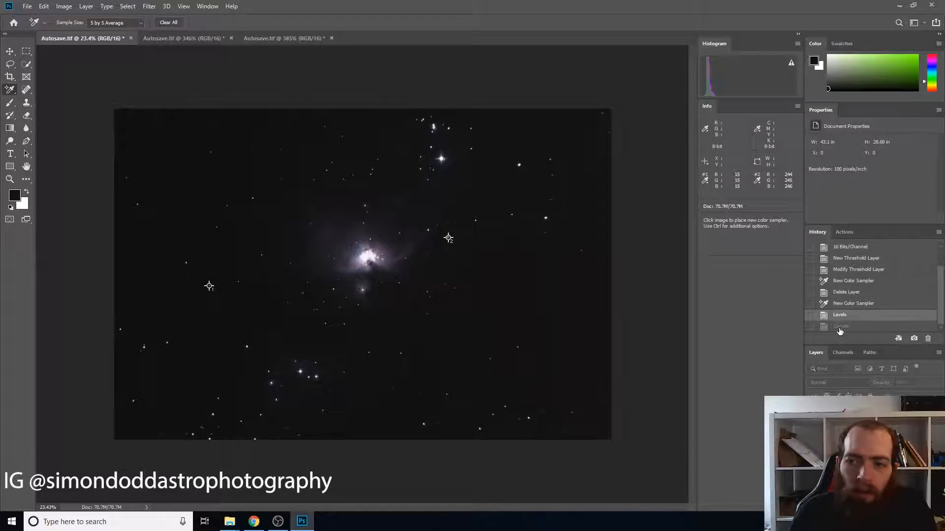
{"action": "left_click", "coordinate": [840, 328]}
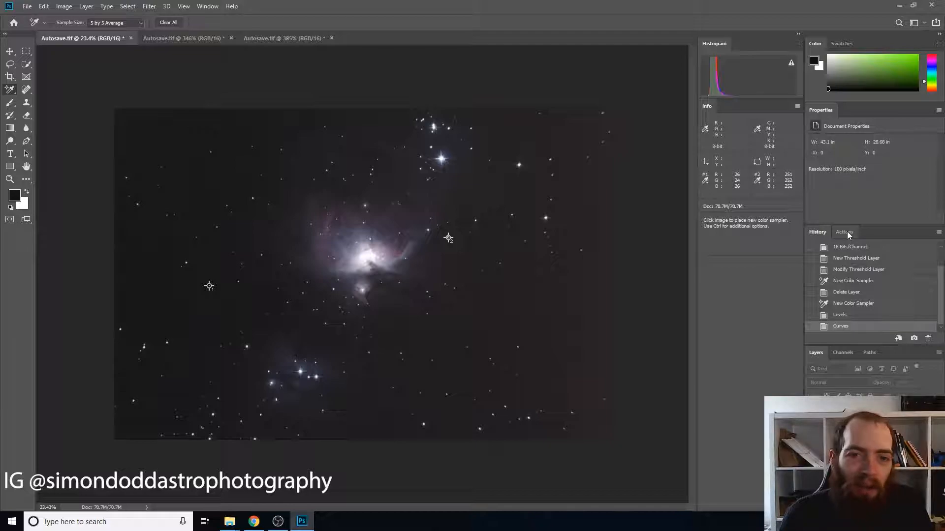
Try the GradientXTerminator filter with Medium detail, Medium aggressiveness and Balance background color turned off.
{"action": "left_click", "coordinate": [156, 7]}
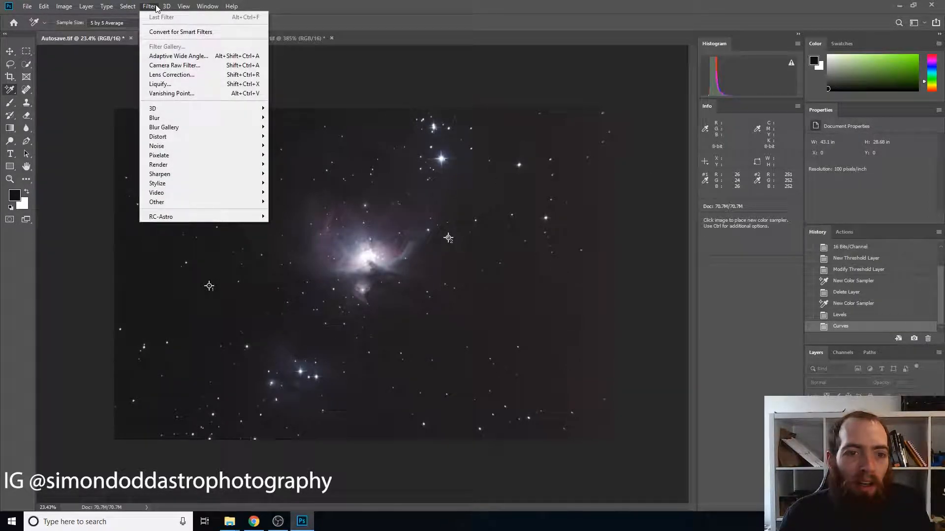
{"action": "mouse_move", "coordinate": [174, 147]}
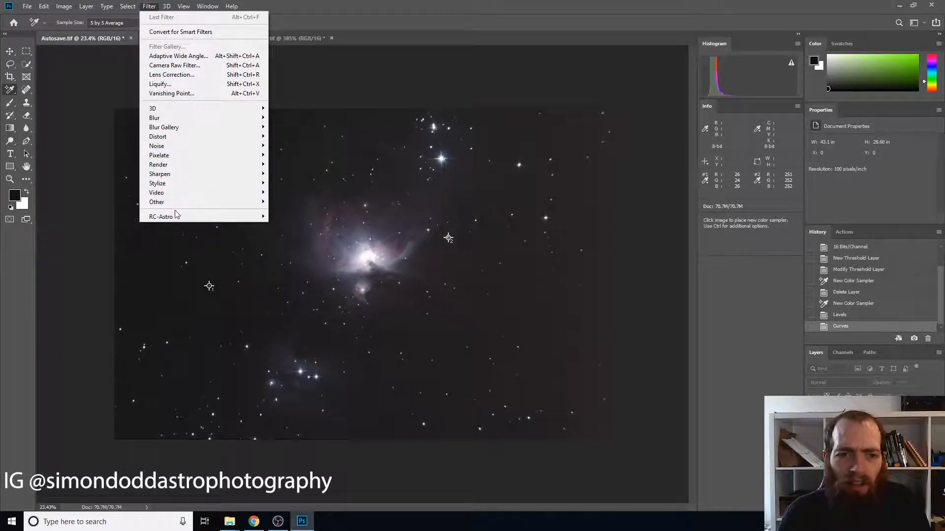
{"action": "mouse_move", "coordinate": [177, 219]}
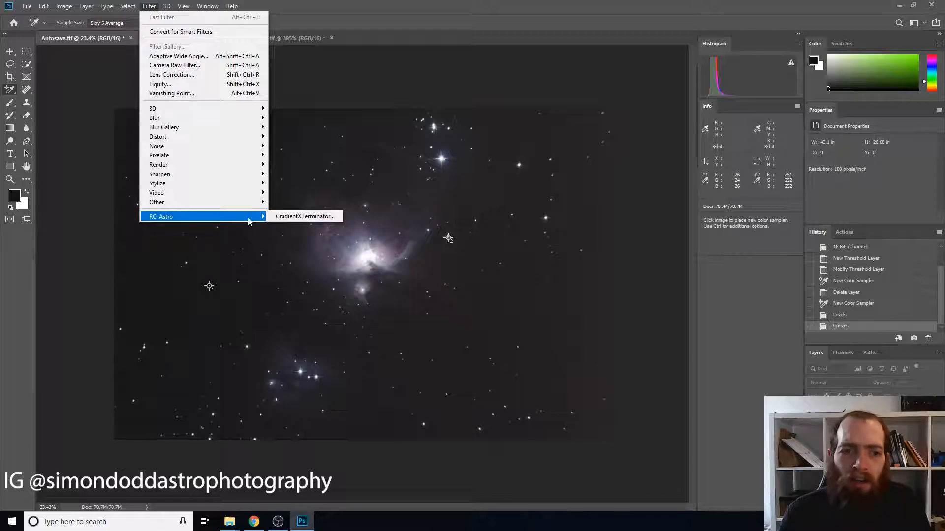
{"action": "left_click", "coordinate": [305, 216]}
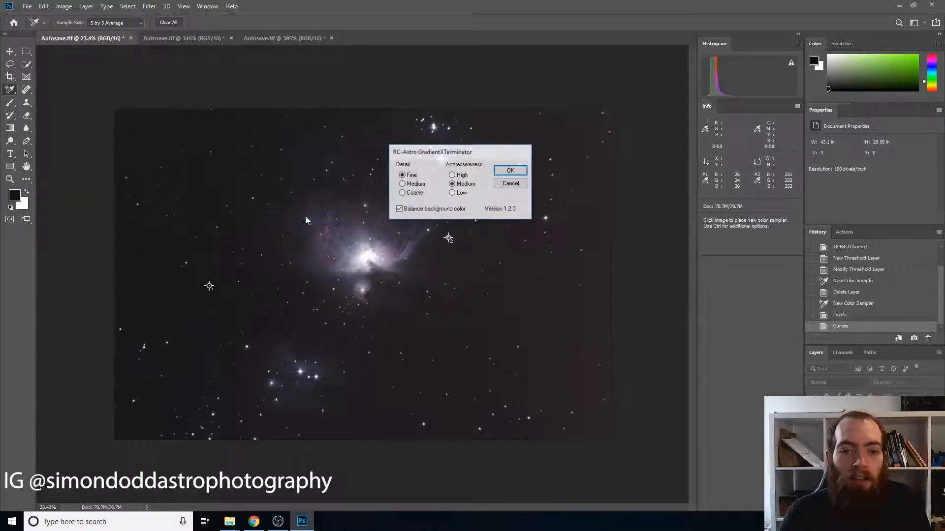
{"action": "left_click", "coordinate": [402, 185]}
{"action": "left_click", "coordinate": [399, 210]}
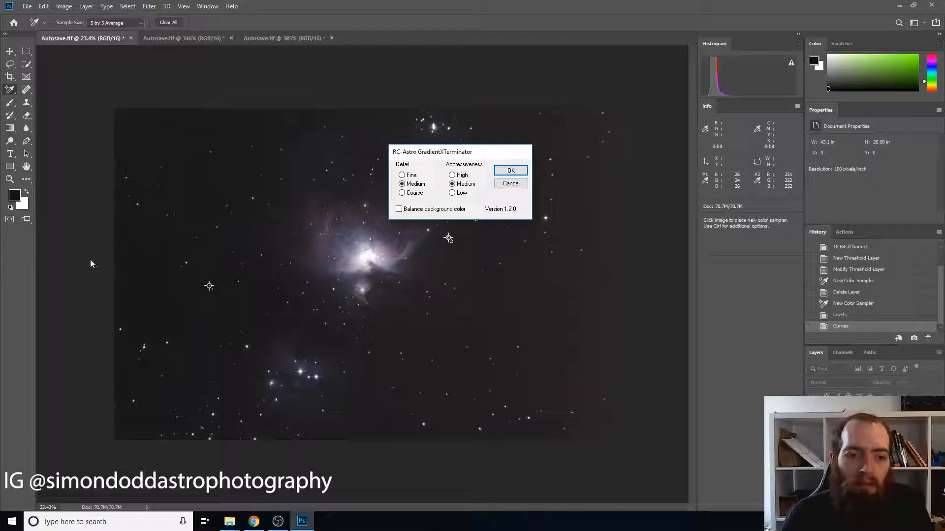
{"action": "left_click", "coordinate": [518, 171]}
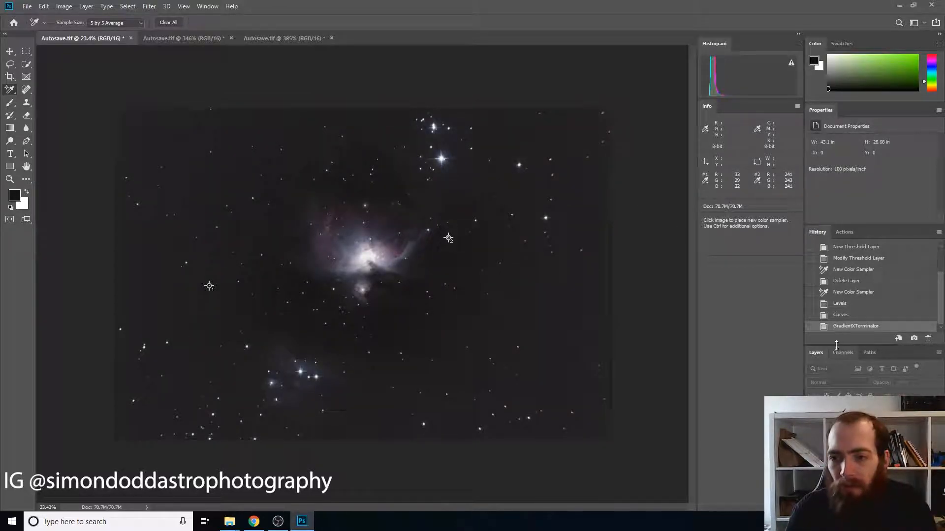
Compare the exposure with and without the GradientXTerminator filter, and step back to the Curves history state.
{"action": "left_click", "coordinate": [841, 317]}
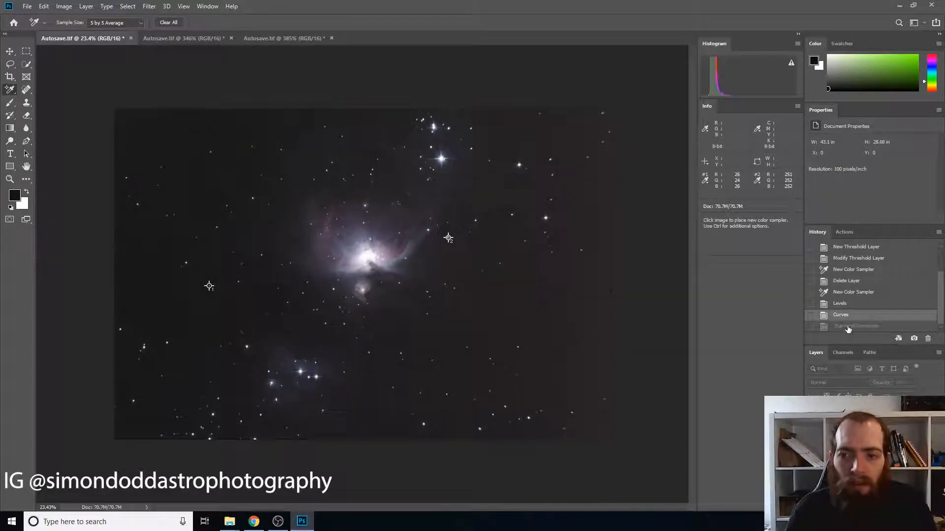
{"action": "left_click", "coordinate": [847, 327]}
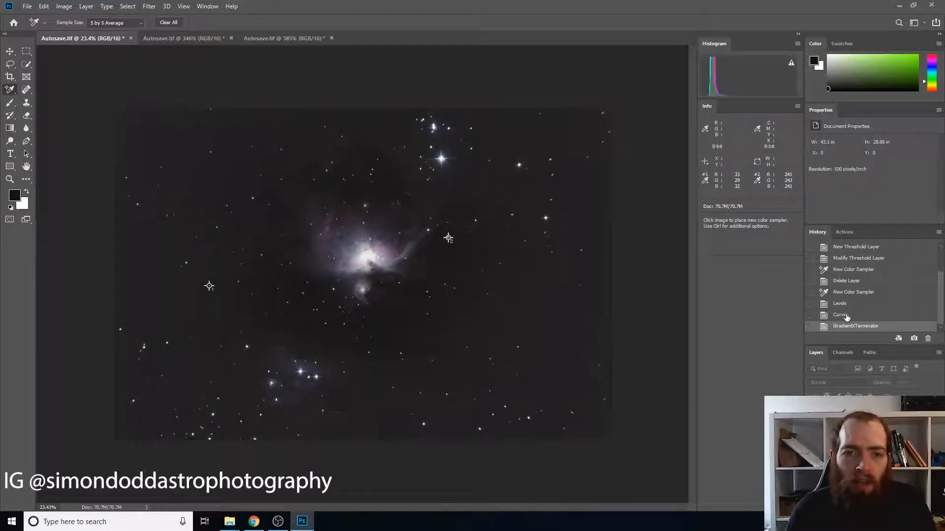
{"action": "left_click", "coordinate": [841, 315]}
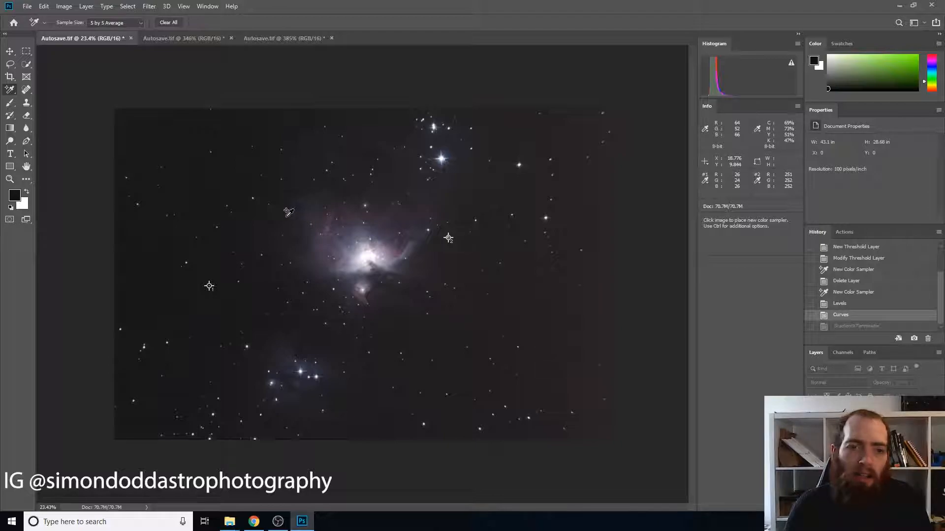
Return to the Curves history state and rerun GradientXTerminator at Medium detail and Medium aggressiveness with Balance background color turned on.
{"action": "left_click", "coordinate": [843, 327]}
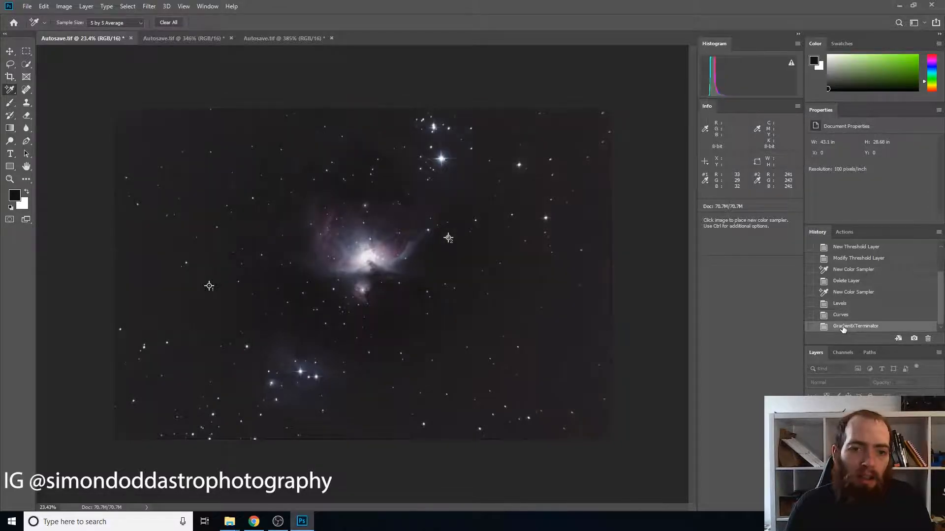
{"action": "left_click", "coordinate": [874, 314]}
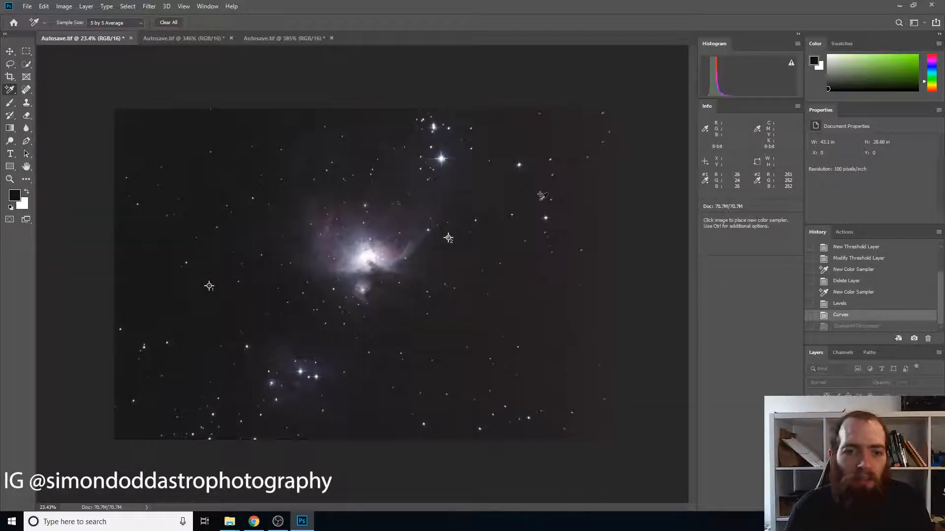
{"action": "left_click", "coordinate": [167, 6]}
{"action": "mouse_move", "coordinate": [150, 7]}
{"action": "mouse_move", "coordinate": [227, 219]}
{"action": "left_click", "coordinate": [296, 218]}
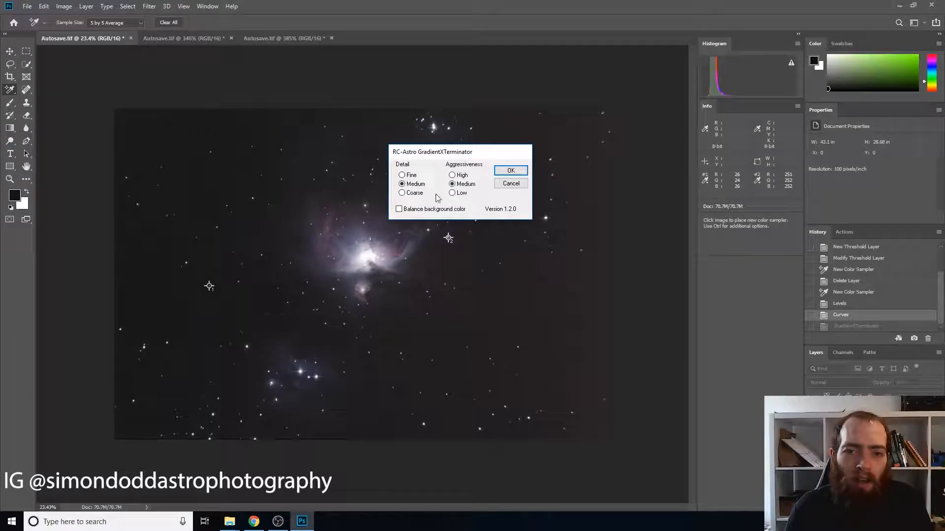
{"action": "left_click", "coordinate": [511, 170]}
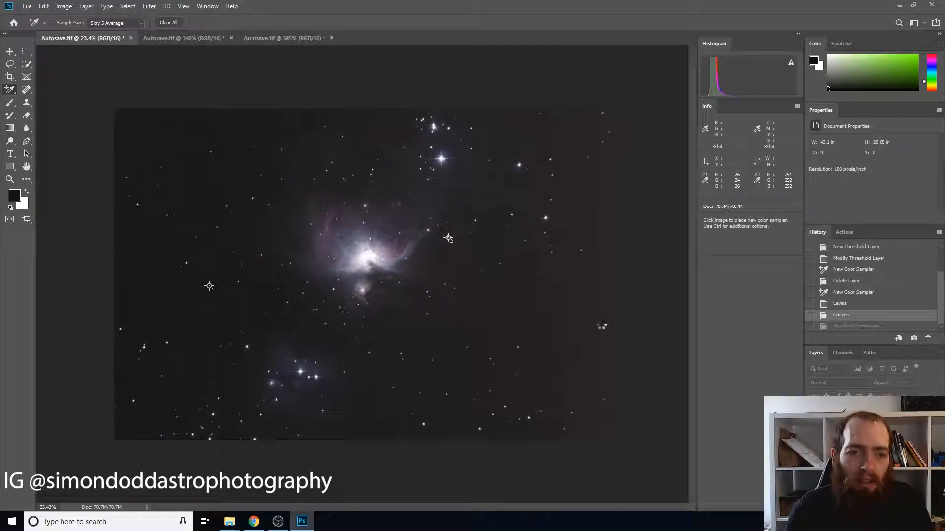
Compare the exposure before and after the rerun GradientXTerminator filter through its history states, ending on the filtered state.
{"action": "left_click", "coordinate": [838, 316]}
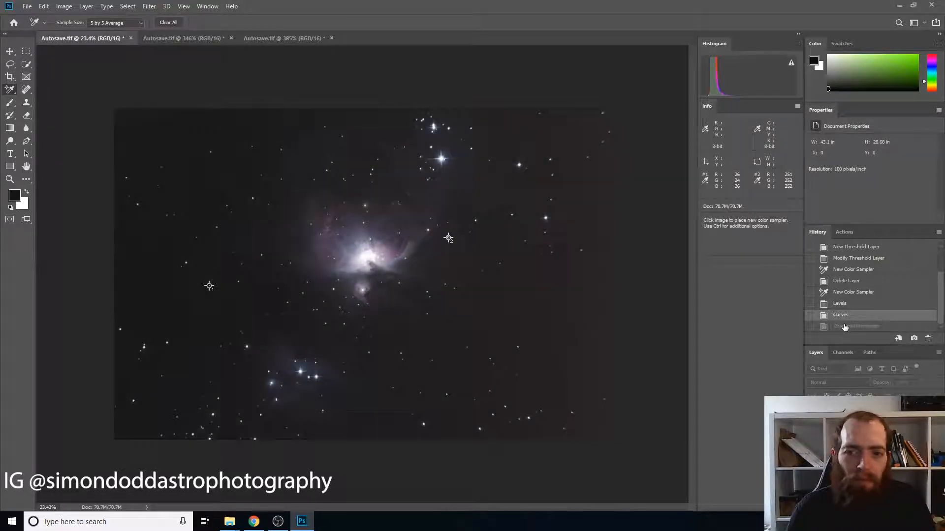
{"action": "left_click", "coordinate": [846, 327]}
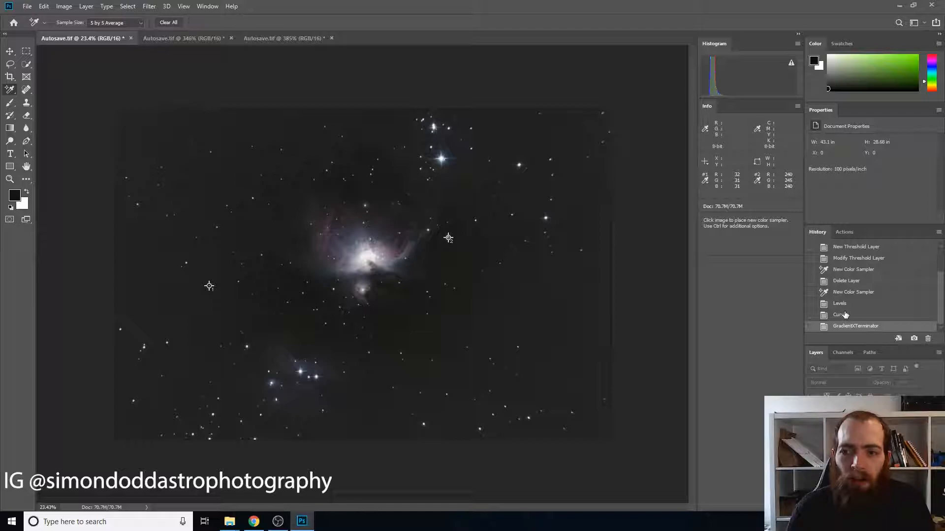
{"action": "left_click", "coordinate": [842, 316]}
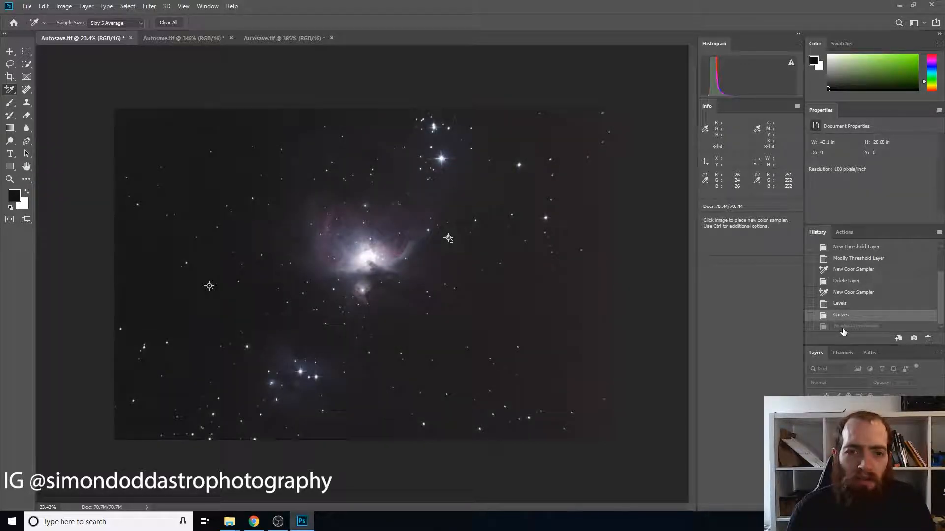
{"action": "left_click", "coordinate": [843, 328]}
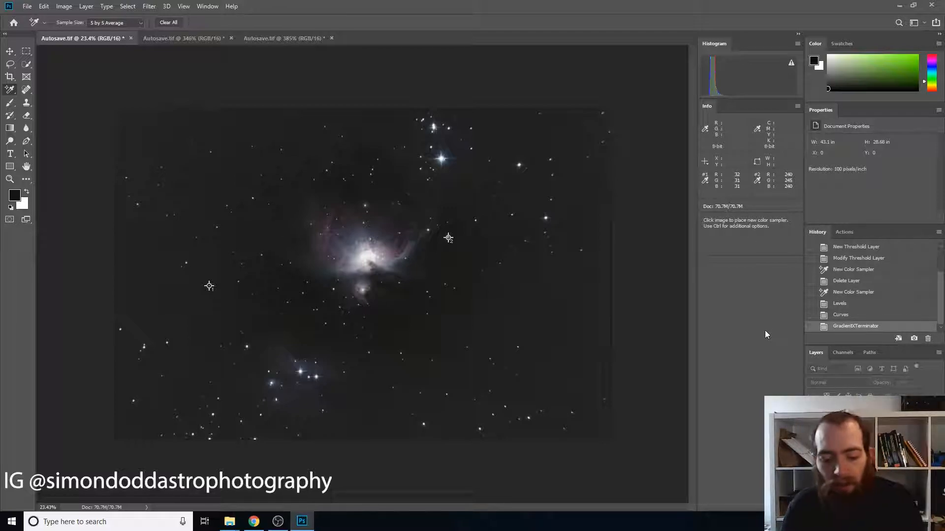
Start a Levels adjustment and raise the black input level to 12 for the Red channel and 11 for Green.
{"action": "key", "text": "ctrl+l"}
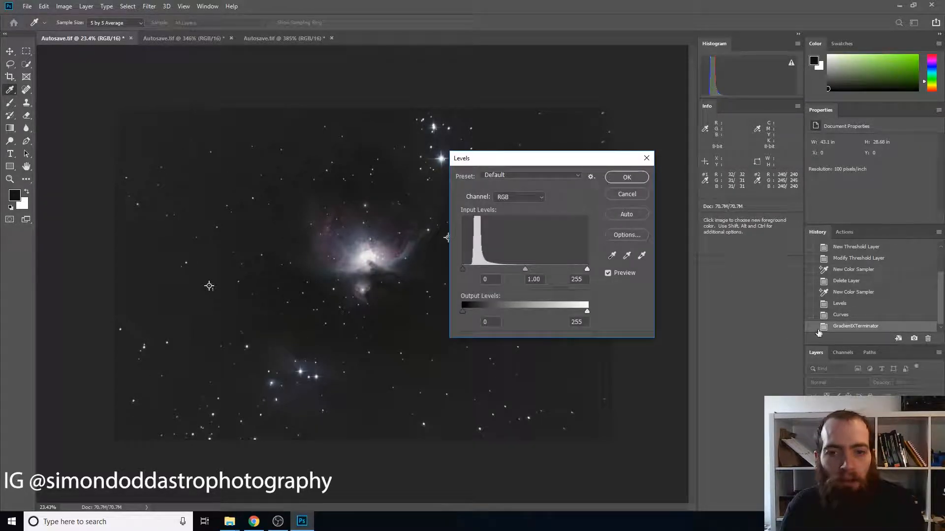
{"action": "left_click", "coordinate": [519, 197]}
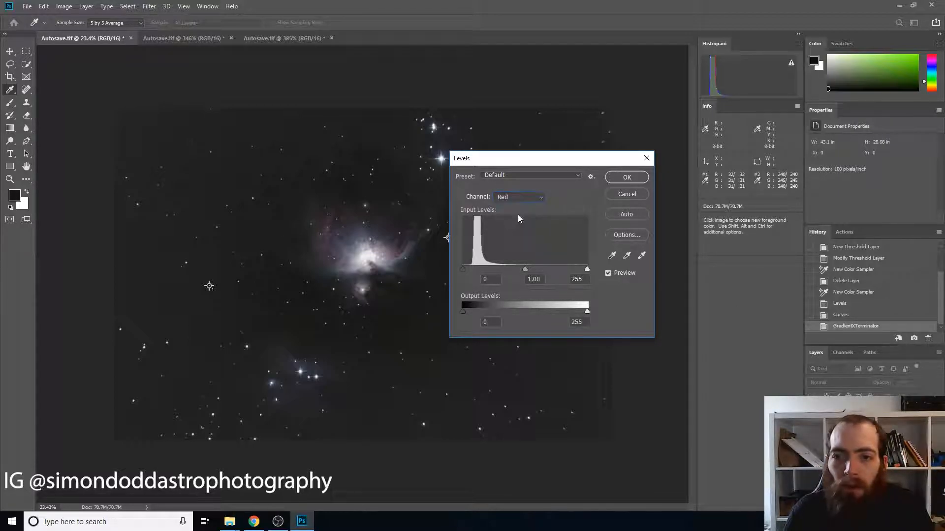
{"action": "left_click_drag", "start_coordinate": [463, 270], "coordinate": [468, 266]}
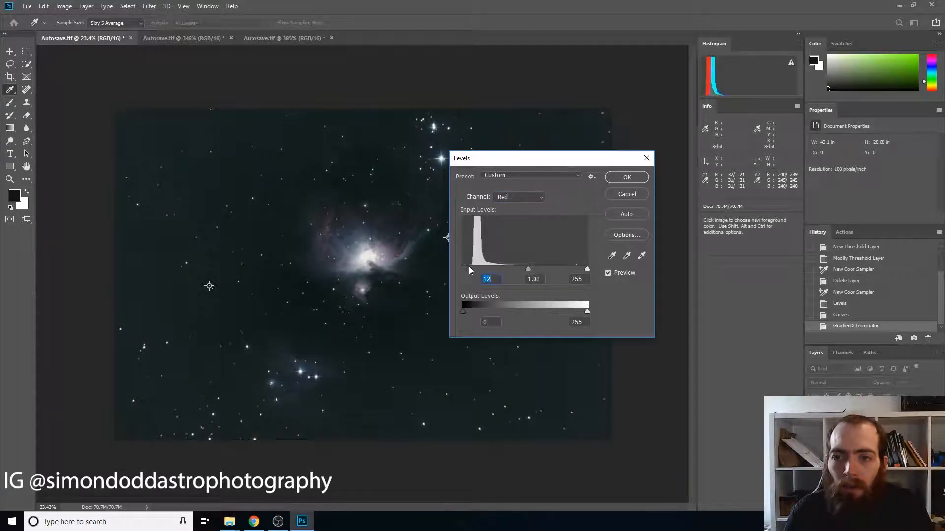
{"action": "left_click", "coordinate": [537, 197]}
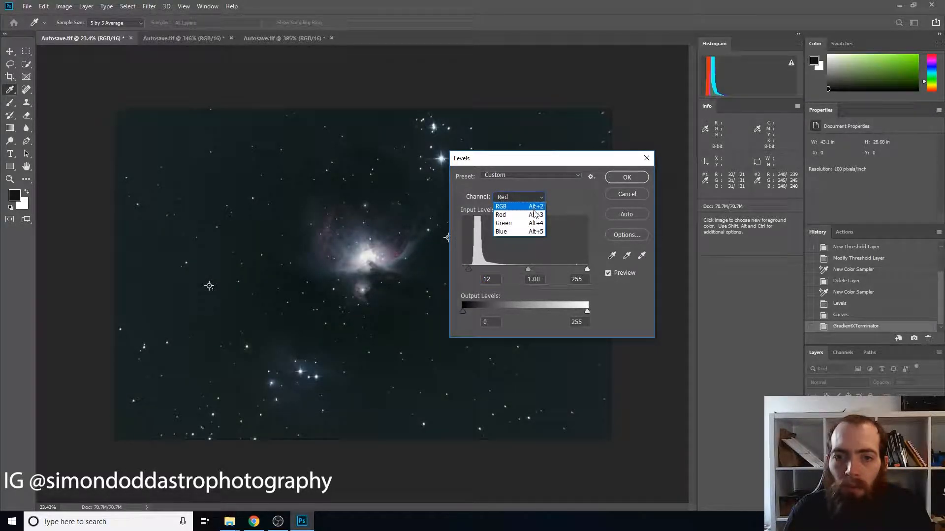
{"action": "left_click", "coordinate": [531, 221]}
{"action": "left_click_drag", "start_coordinate": [460, 270], "coordinate": [468, 269]}
{"action": "key", "text": "alt+2"}
Raise the Blue channel's black input level to 11 and apply the Levels adjustment.
{"action": "left_click", "coordinate": [524, 196]}
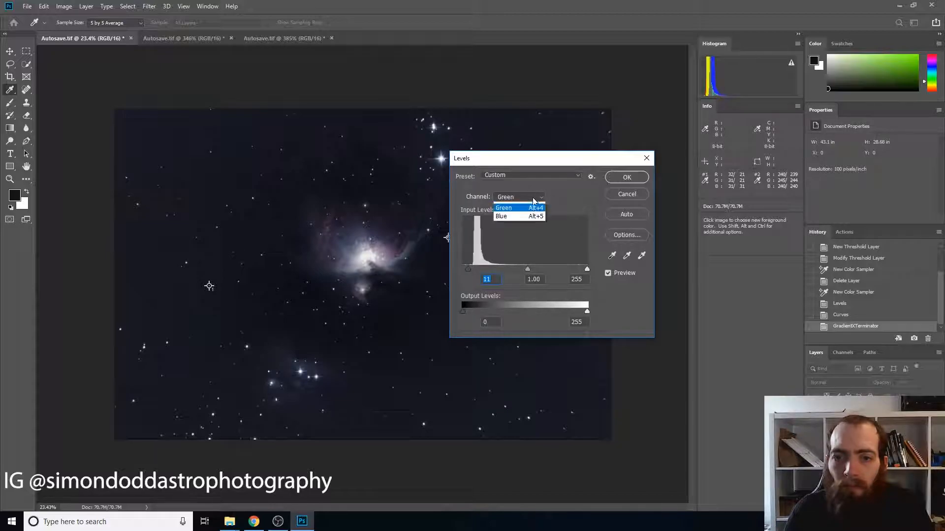
{"action": "left_click", "coordinate": [524, 231]}
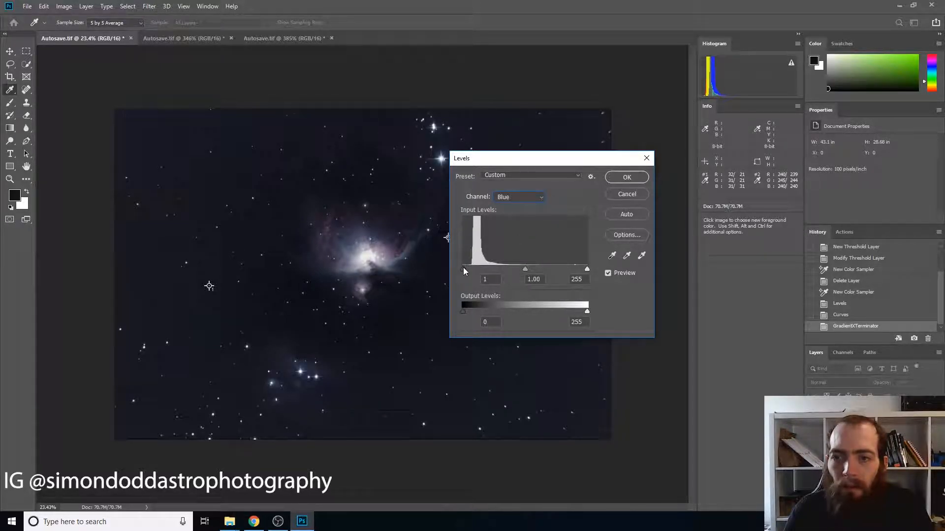
{"action": "left_click_drag", "start_coordinate": [464, 268], "coordinate": [469, 268]}
{"action": "key", "text": "Down"}
{"action": "key", "text": "Down"}
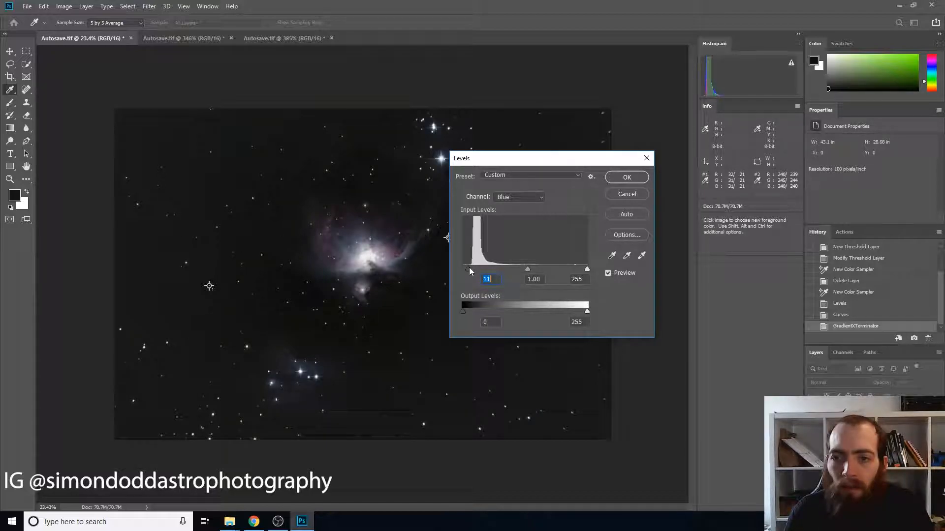
{"action": "left_click", "coordinate": [627, 178]}
Compare the exposure before and after the latest Levels adjustment through its history states, ending on the adjusted state.
{"action": "left_click", "coordinate": [838, 315]}
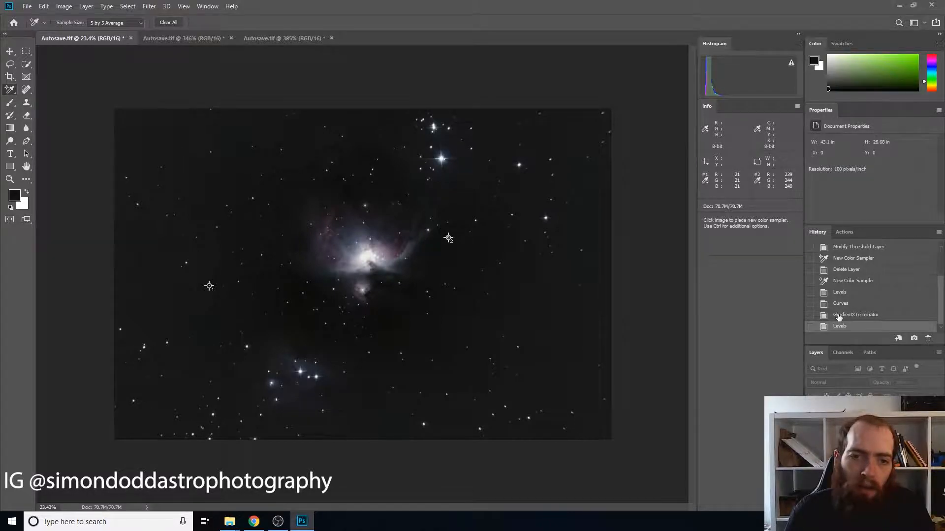
{"action": "left_click", "coordinate": [839, 327]}
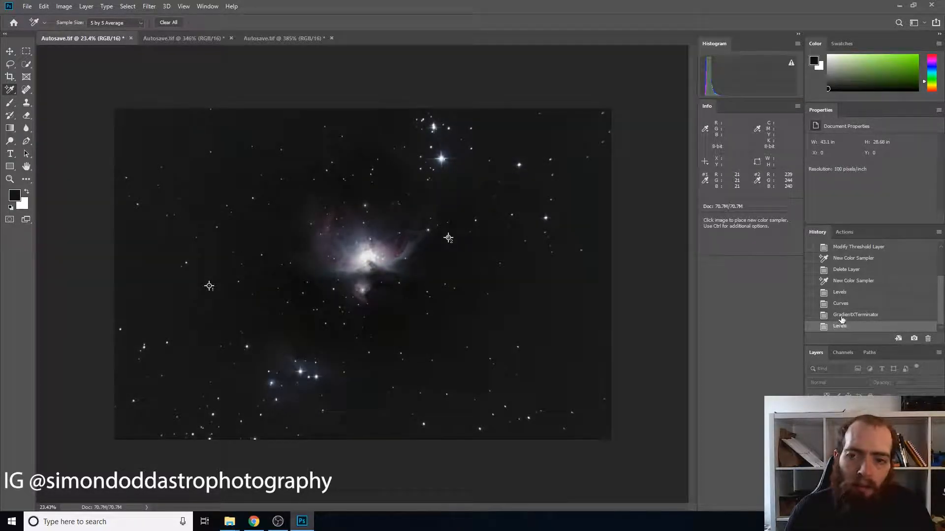
{"action": "left_click", "coordinate": [842, 316]}
{"action": "left_click", "coordinate": [840, 328]}
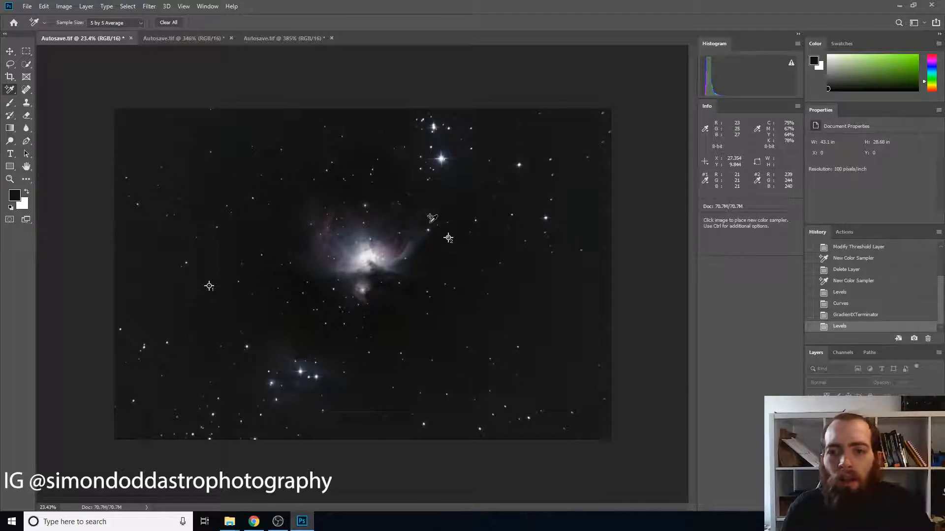
Crop away the image's thin stacking edges with a rectangular selection about 42.81 by 28.14 in, and deselect.
{"action": "left_click", "coordinate": [26, 51]}
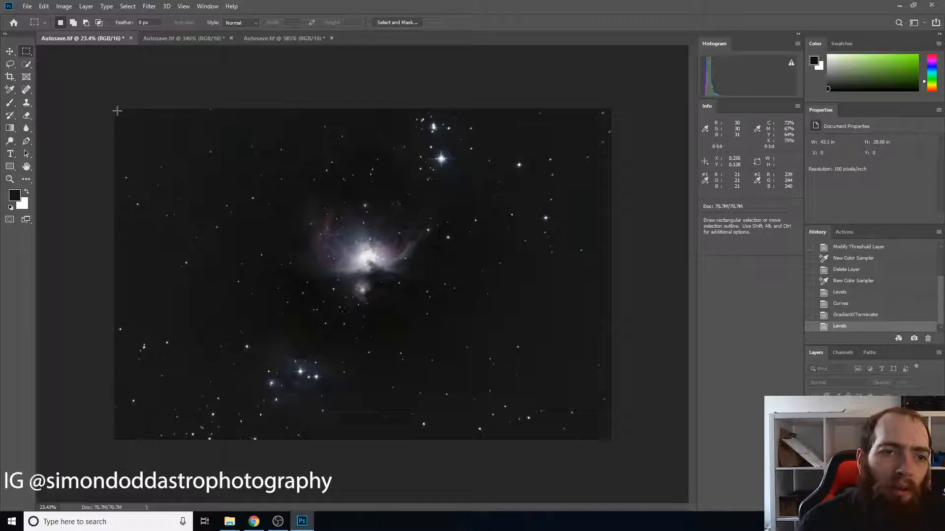
{"action": "left_click_drag", "start_coordinate": [116, 112], "coordinate": [611, 437]}
{"action": "left_click_drag", "start_coordinate": [609, 438], "coordinate": [609, 437]}
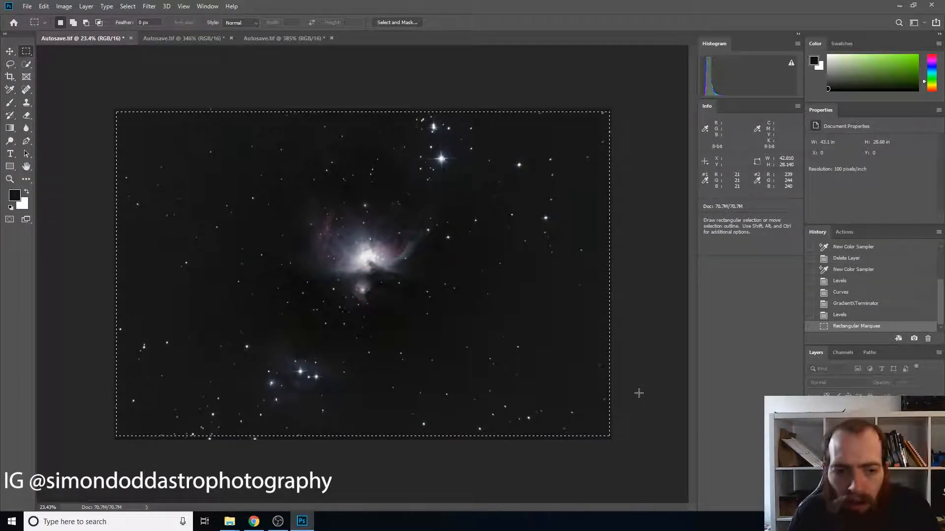
{"action": "left_click", "coordinate": [66, 6]}
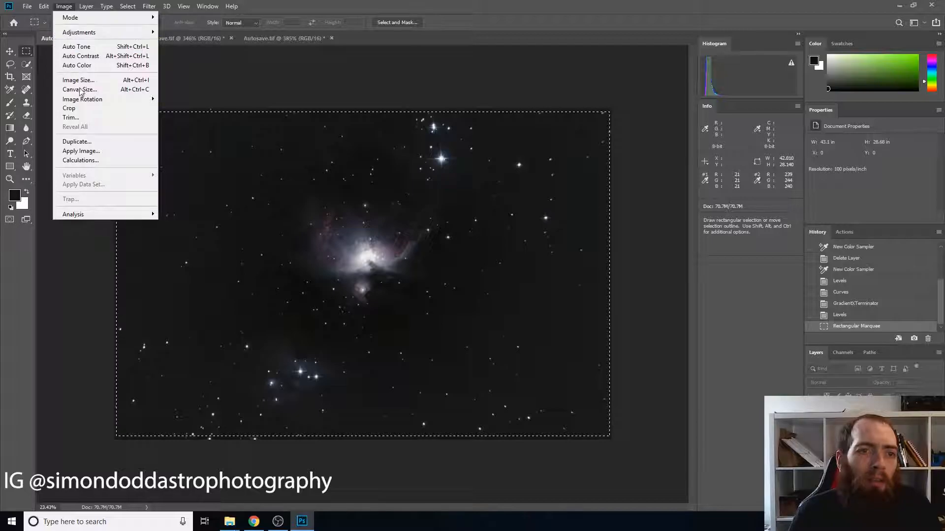
{"action": "left_click", "coordinate": [69, 108]}
{"action": "left_click", "coordinate": [643, 231]}
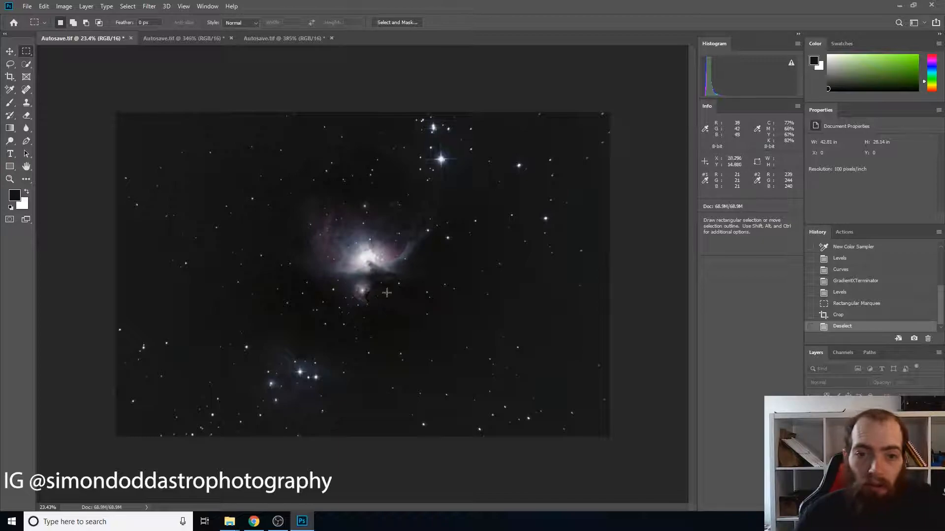
Select the nebula's pinkish tones with Color Range, sampling just beside the bright core and using Fuzziness 46.
{"action": "left_click", "coordinate": [91, 8]}
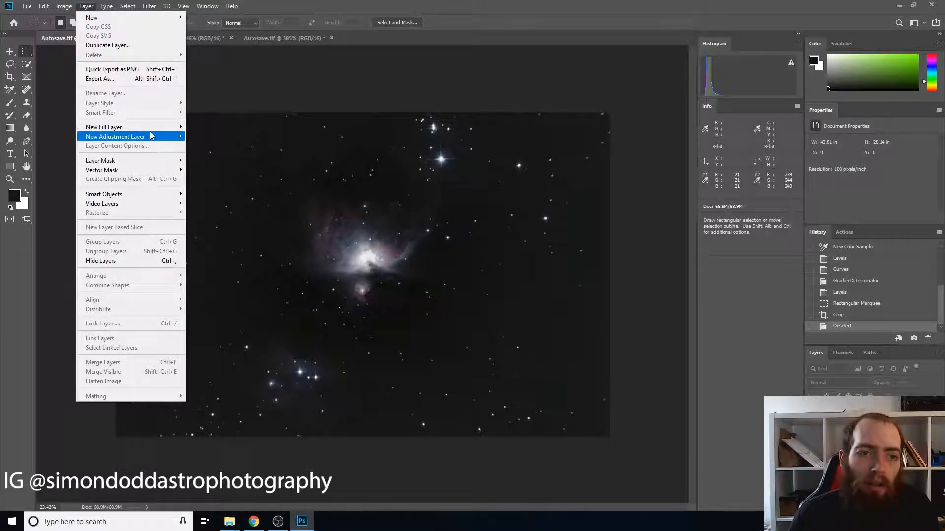
{"action": "mouse_move", "coordinate": [151, 135]}
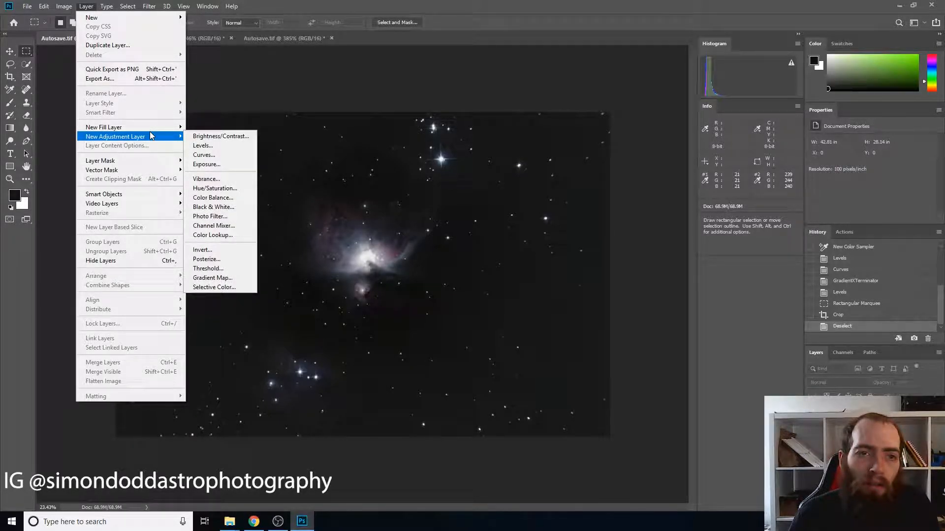
{"action": "left_click", "coordinate": [126, 7]}
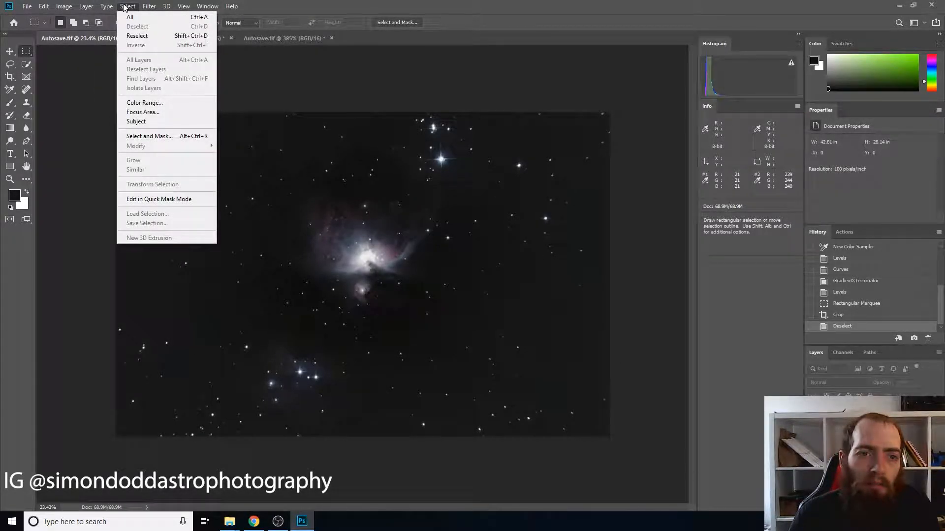
{"action": "left_click", "coordinate": [151, 102]}
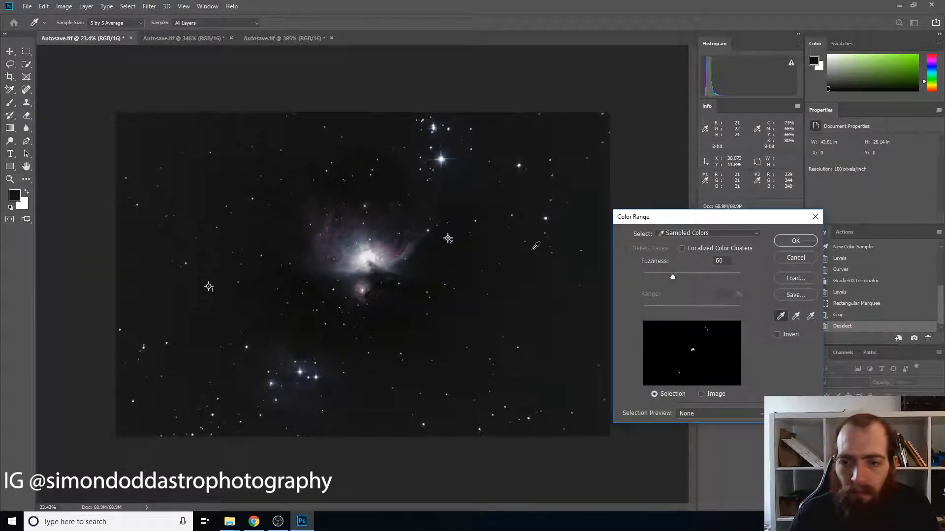
{"action": "left_click", "coordinate": [396, 255]}
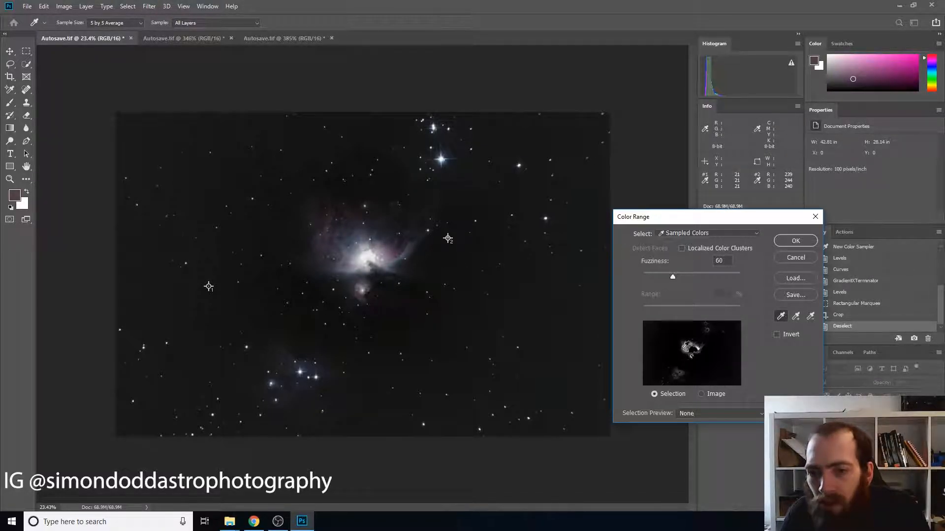
{"action": "mouse_move", "coordinate": [671, 276]}
{"action": "left_mouse_down"}
{"action": "mouse_move", "coordinate": [698, 266]}
{"action": "mouse_move", "coordinate": [666, 273]}
{"action": "left_mouse_up"}
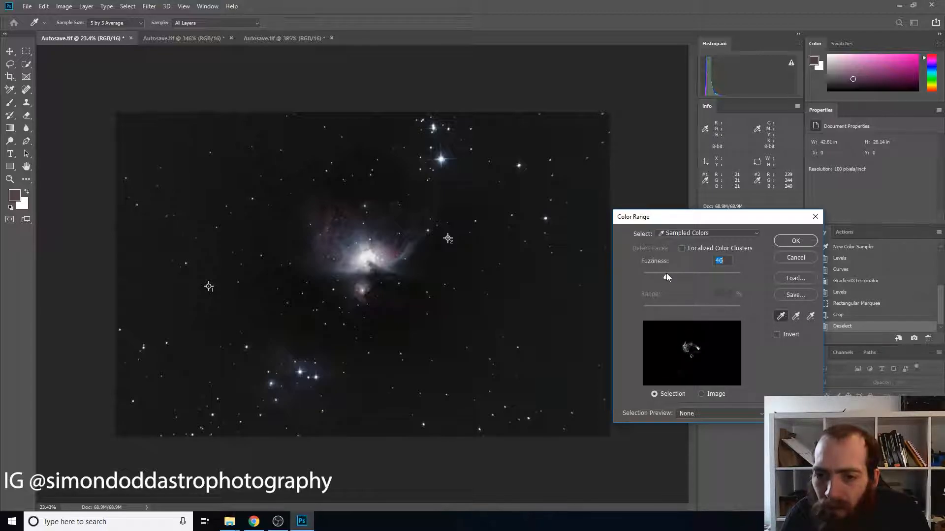
{"action": "left_click", "coordinate": [798, 240]}
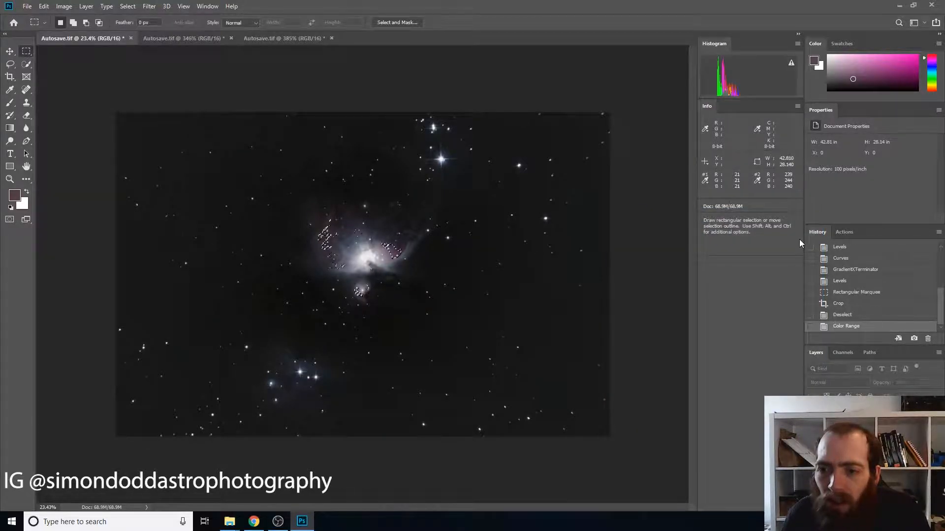
Add a Curves adjustment layer masked by the color selection, shaping its RGB curve through input 68, output 96 and input 157, output 209.
{"action": "left_click", "coordinate": [89, 10]}
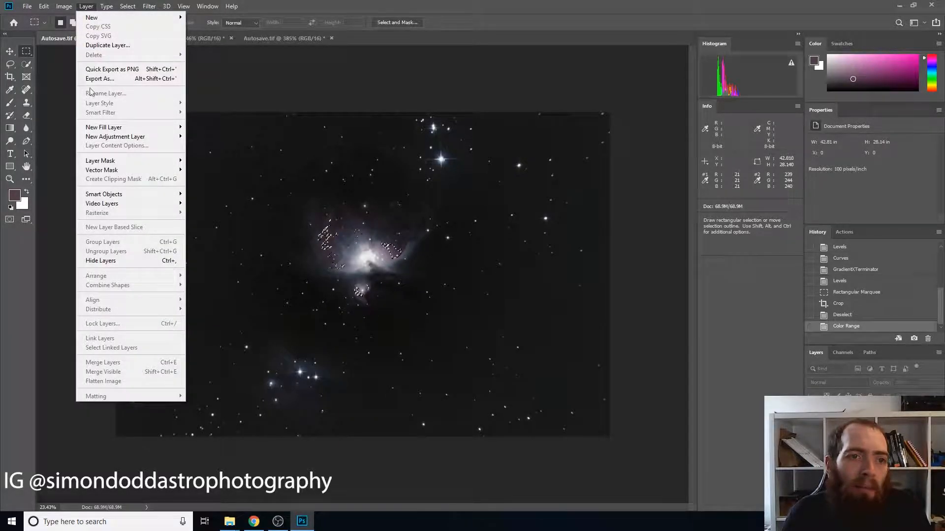
{"action": "mouse_move", "coordinate": [103, 139]}
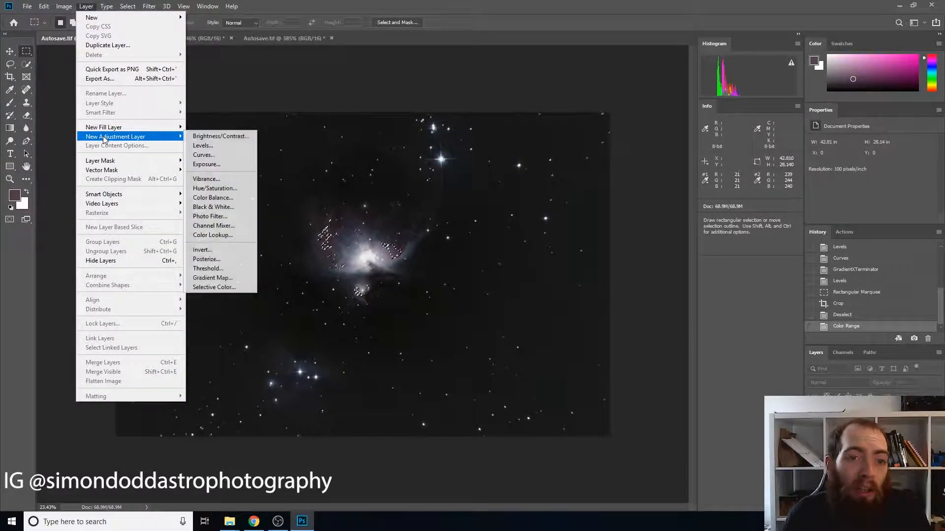
{"action": "left_click", "coordinate": [232, 156]}
{"action": "left_click", "coordinate": [545, 155]}
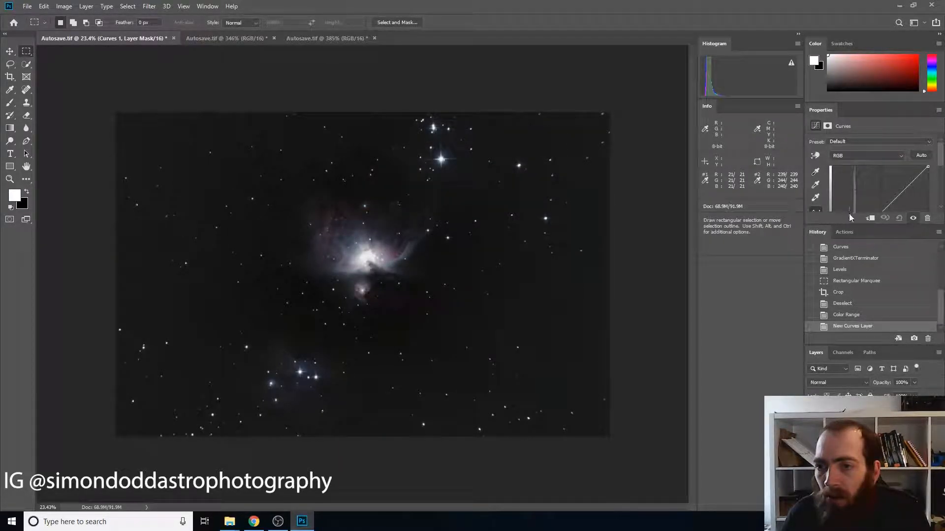
{"action": "left_click_drag", "start_coordinate": [849, 225], "coordinate": [862, 322]}
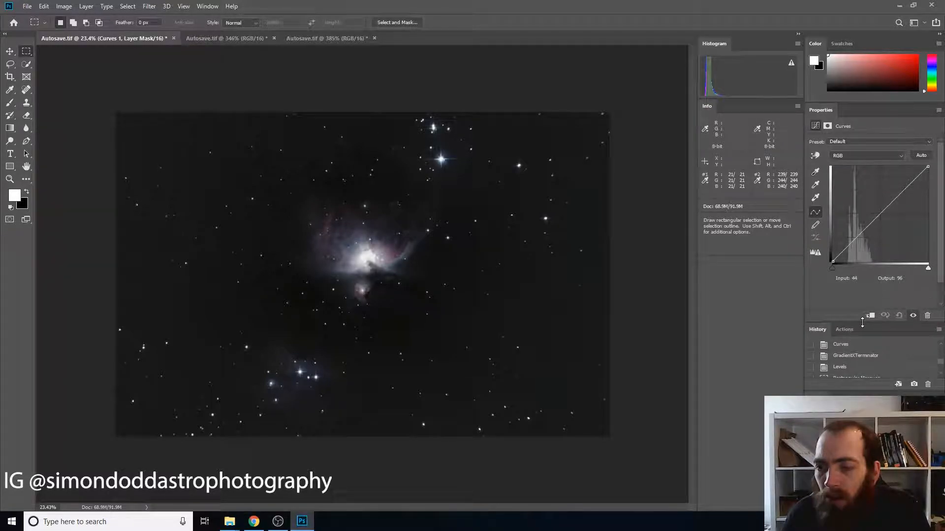
{"action": "left_click_drag", "start_coordinate": [843, 250], "coordinate": [858, 226]}
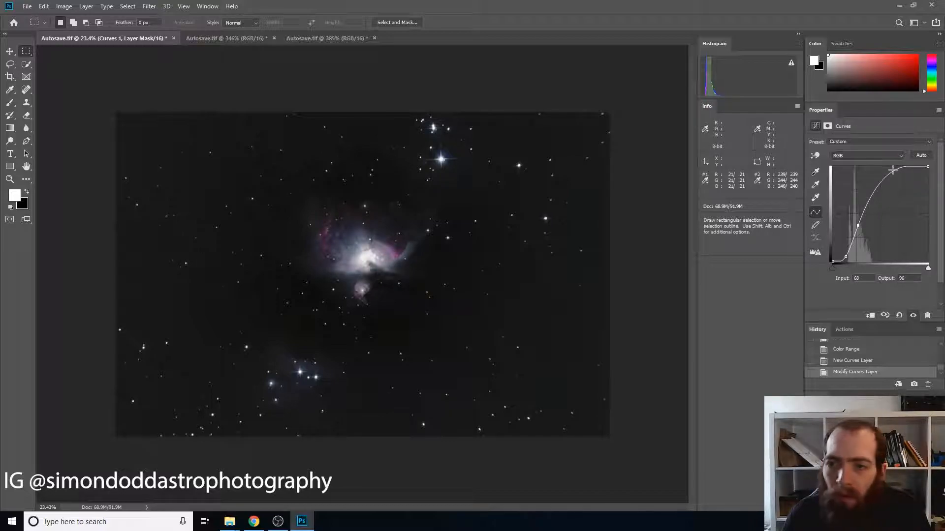
{"action": "left_click_drag", "start_coordinate": [891, 178], "coordinate": [891, 184]}
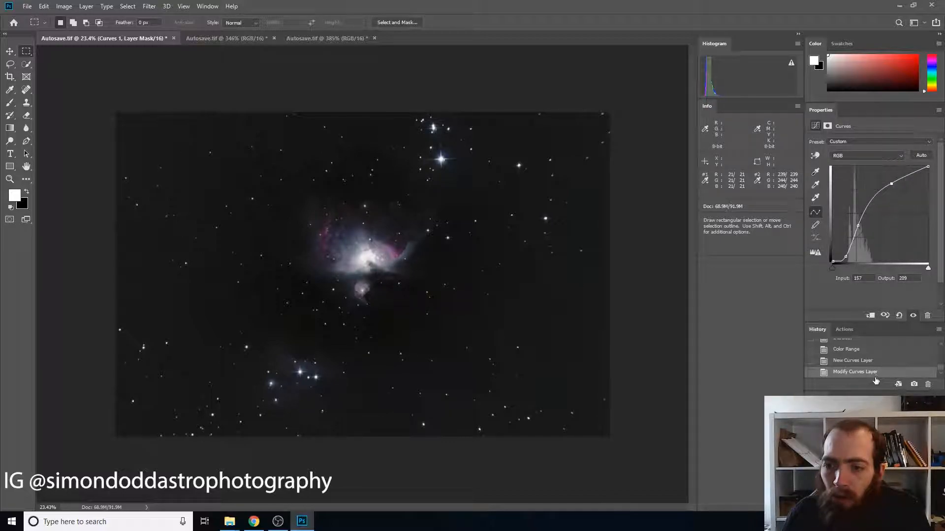
Compare the nebula with and without the masked Curves adjustment by toggling the layer's visibility.
{"action": "key", "text": "ctrl+comma"}
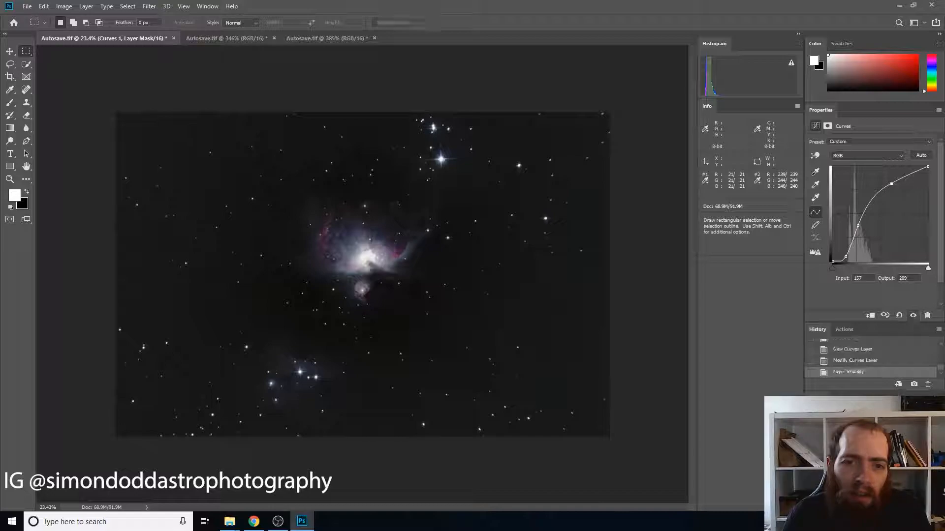
{"action": "key", "text": "ctrl+comma"}
{"action": "key", "text": "ctrl+comma"}
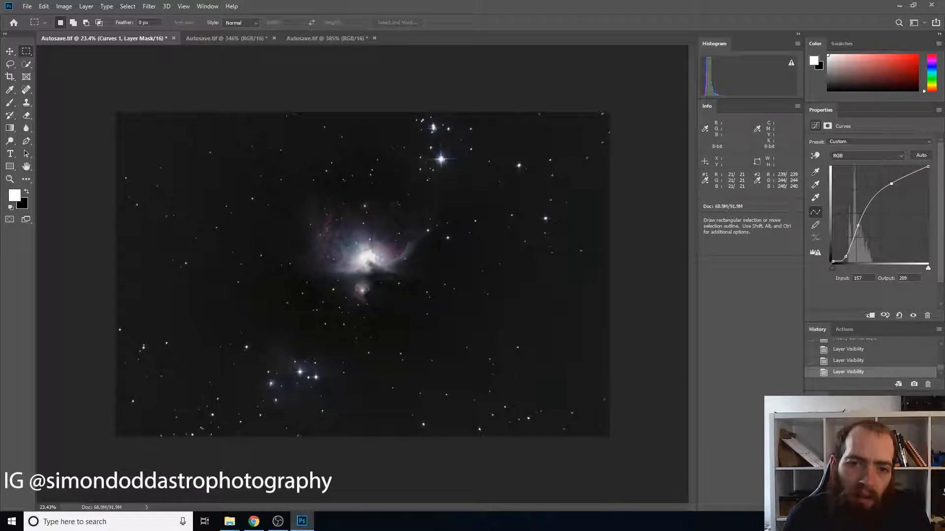
{"action": "key", "text": "ctrl+comma"}
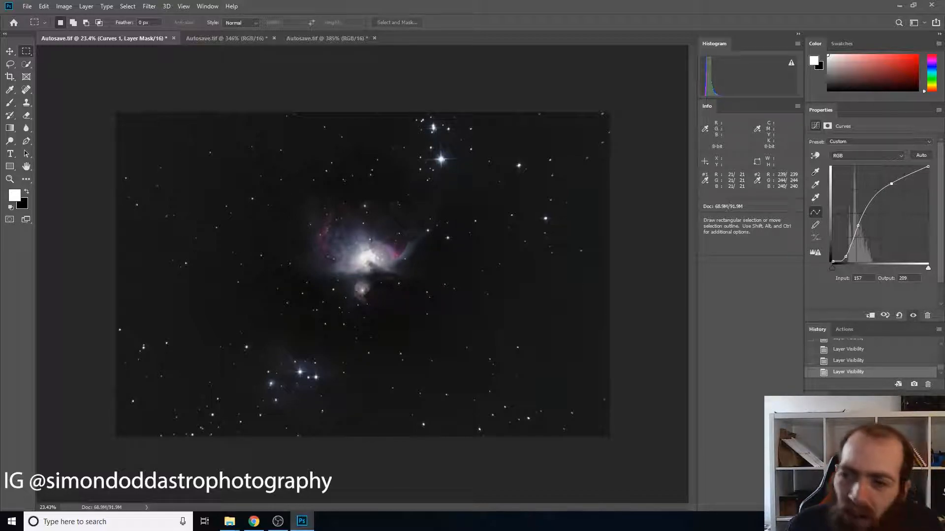
{"action": "key", "text": "ctrl+comma"}
Soften the masked RGB curve by raising its shadow point and moving the others to input 73, output 89 and input 166, output 197.
{"action": "left_click", "coordinate": [844, 254]}
{"action": "left_click_drag", "start_coordinate": [844, 254], "coordinate": [860, 228]}
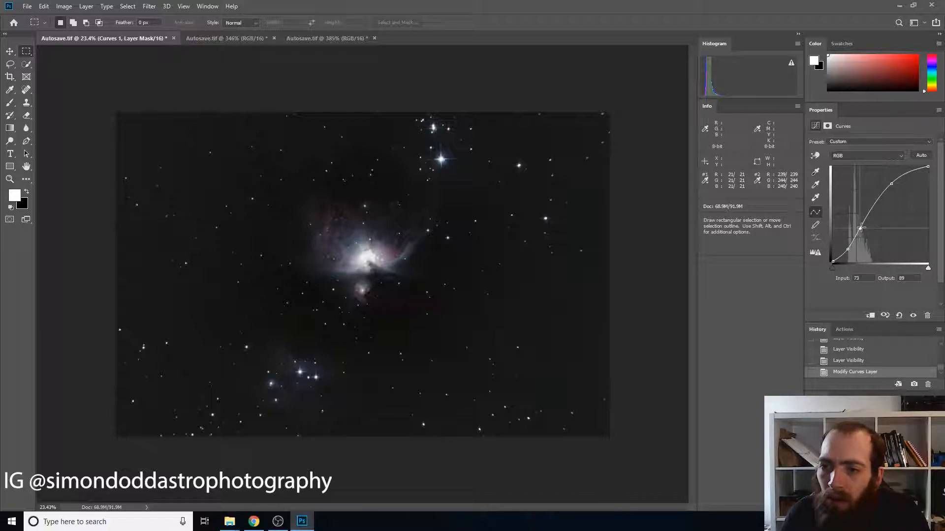
{"action": "left_click_drag", "start_coordinate": [891, 183], "coordinate": [894, 187]}
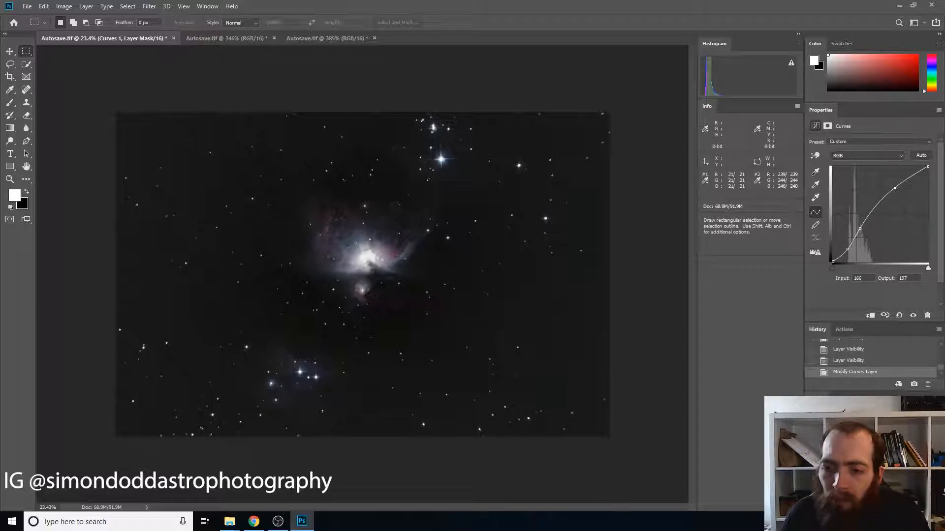
Compare the whole image with the softened Curves adjustment hidden and shown.
{"action": "key", "text": "ctrl+comma"}
{"action": "key", "text": "ctrl+comma"}
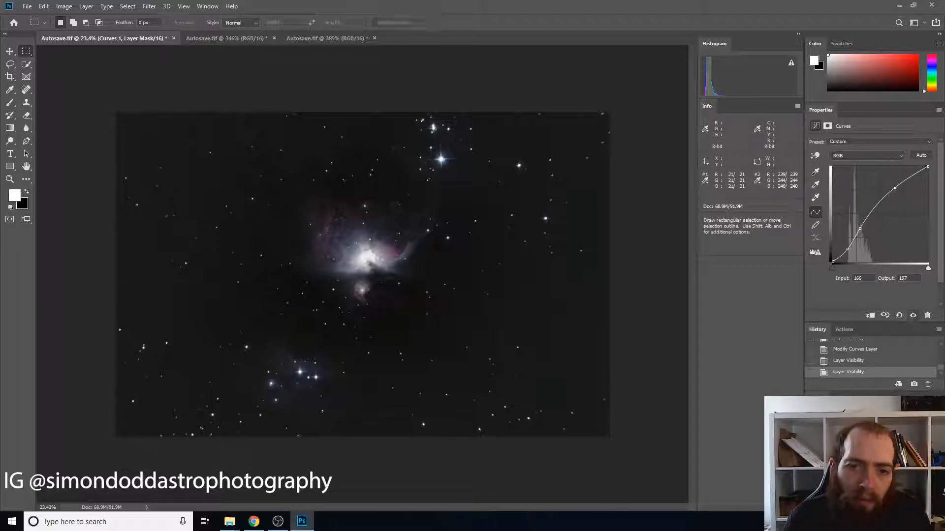
{"action": "key", "text": "ctrl+comma"}
{"action": "key", "text": "ctrl+comma"}
{"action": "key", "text": "ctrl+comma"}
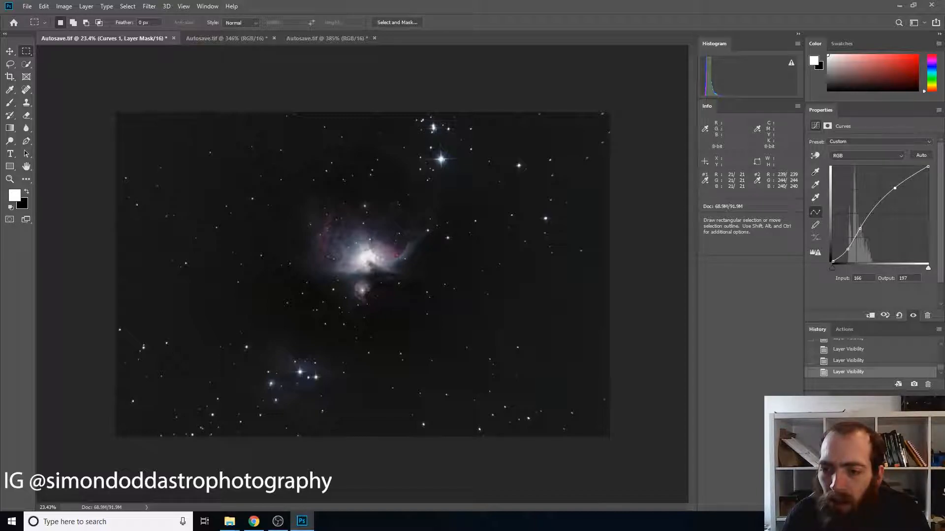
Set the Curves layer's opacity to 100% and check its effect by hiding and showing the layer.
{"action": "key", "text": "0"}
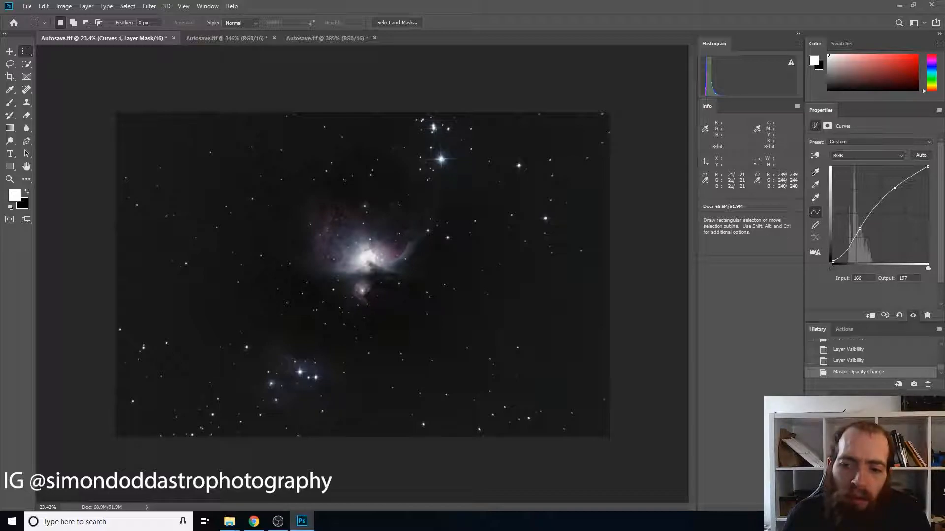
{"action": "key", "text": "ctrl+comma"}
{"action": "key", "text": "ctrl+comma"}
{"action": "key", "text": "ctrl+comma"}
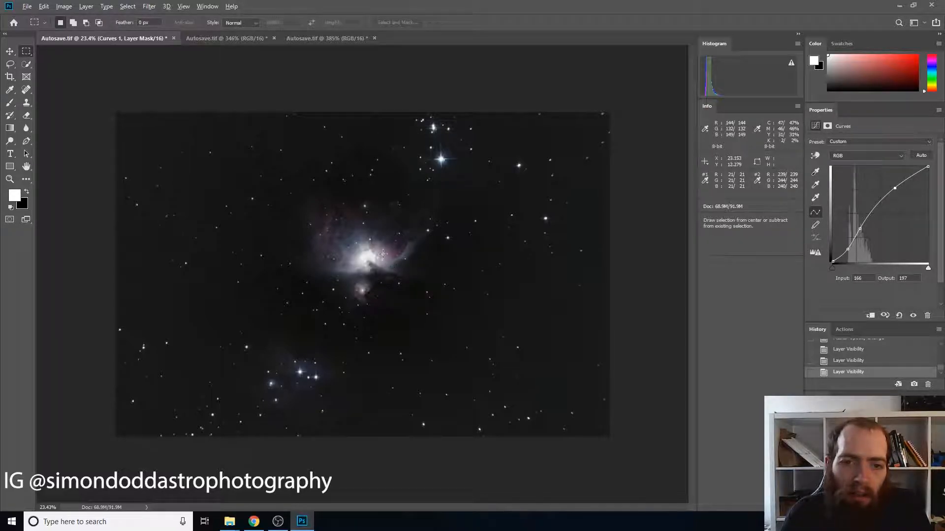
Examine the bright core and surrounding pink areas up close with the Curves adjustment switched off and on.
{"action": "scroll", "coordinate": [382, 254], "scroll_direction": "up", "scroll_amount": 4}
{"action": "scroll", "coordinate": [382, 254], "scroll_direction": "up", "scroll_amount": 3}
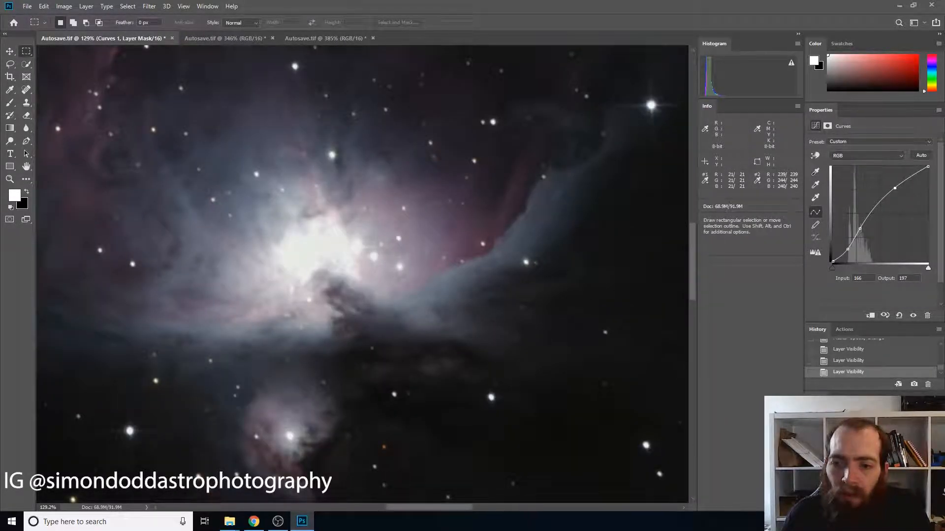
{"action": "key", "text": "ctrl+comma"}
{"action": "key", "text": "ctrl+comma"}
{"action": "key", "text": "ctrl+comma"}
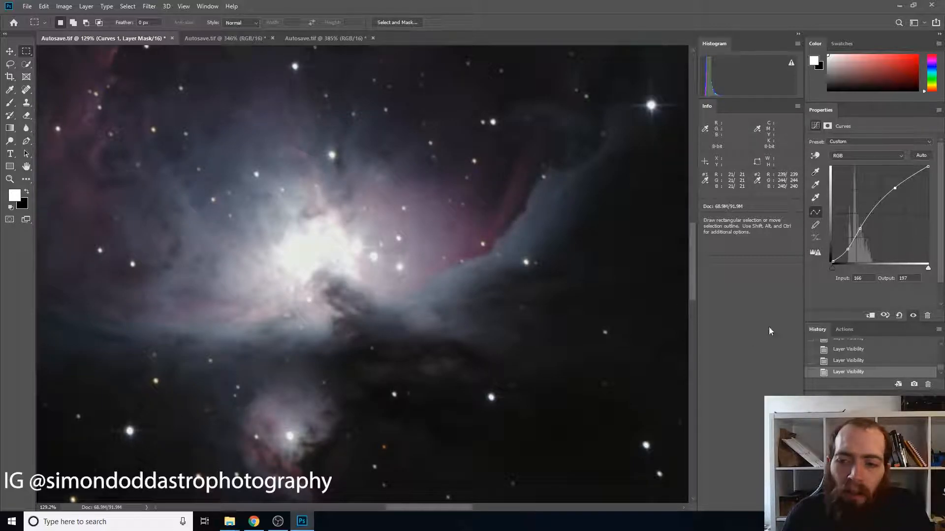
{"action": "key", "text": "ctrl+comma"}
{"action": "key", "text": "ctrl+comma"}
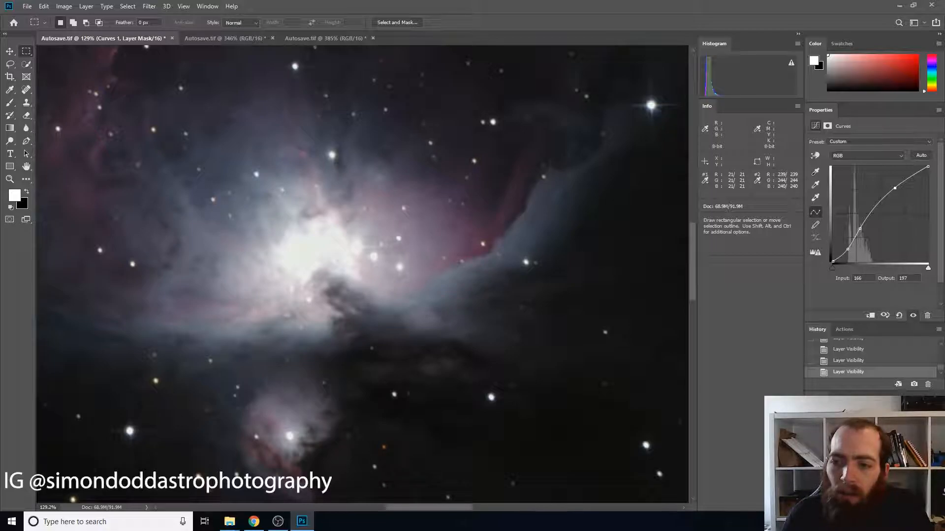
Set the Curves layer's opacity to 50% and compare the core region with the adjustment hidden and shown.
{"action": "key", "text": "5"}
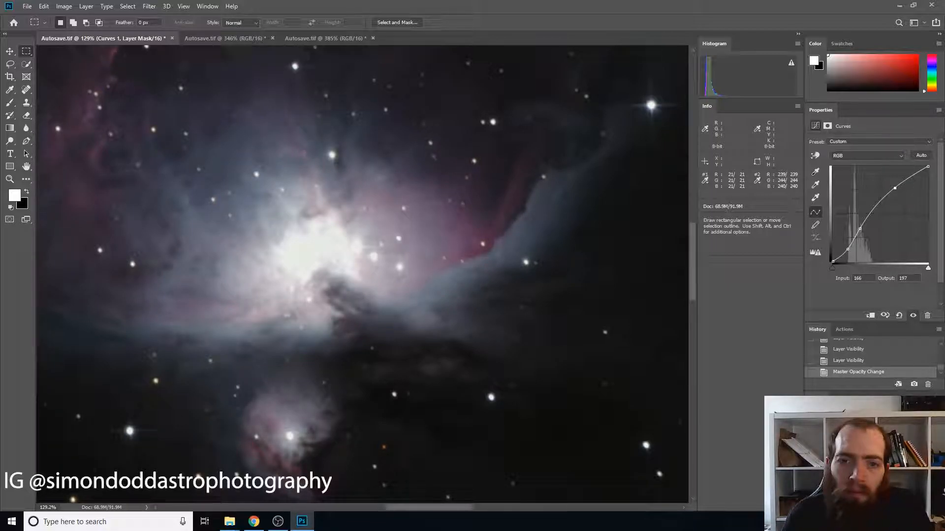
{"action": "key", "text": "ctrl+comma"}
{"action": "key", "text": "ctrl+comma"}
{"action": "key", "text": "ctrl+comma"}
{"action": "key", "text": "ctrl+comma"}
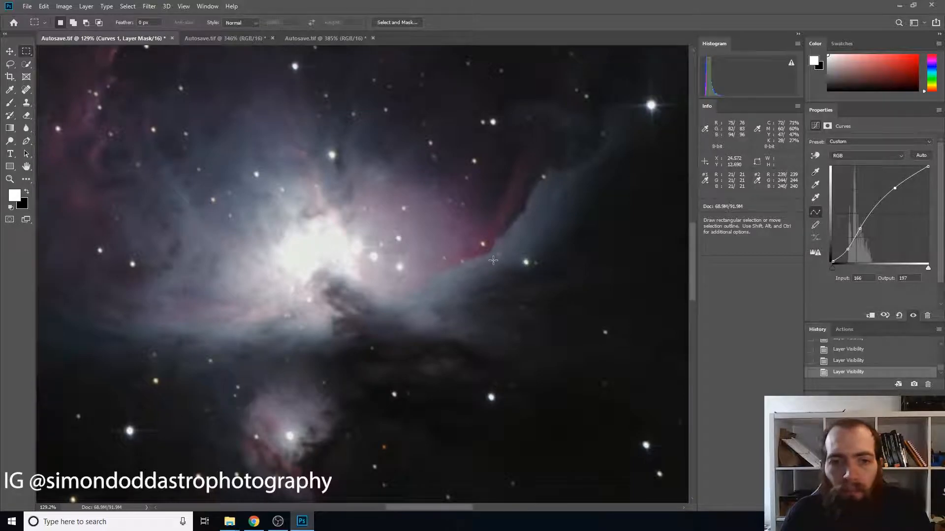
Add a new blank layer named Layer 1 in Normal mode at 100% opacity above the Curves layer.
{"action": "scroll", "coordinate": [492, 260], "scroll_direction": "up", "scroll_amount": 1}
{"action": "scroll", "coordinate": [507, 264], "scroll_direction": "up", "scroll_amount": 1}
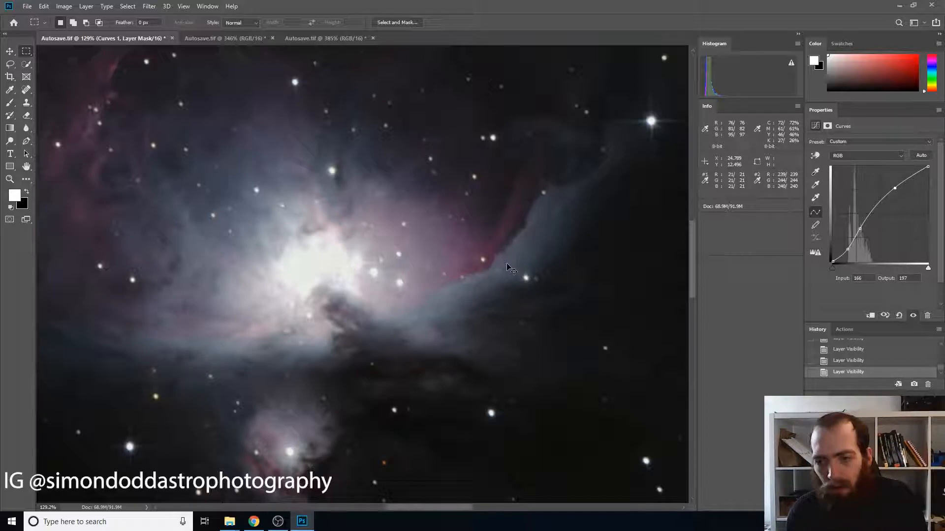
{"action": "key", "text": "ctrl+shift+n"}
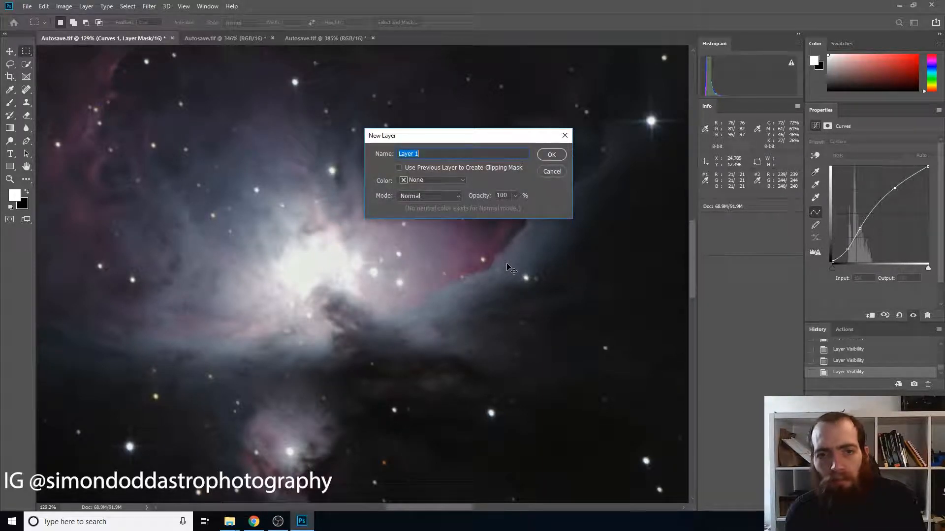
{"action": "key", "text": "Return"}
{"action": "key", "text": "ctrl+shift+e"}
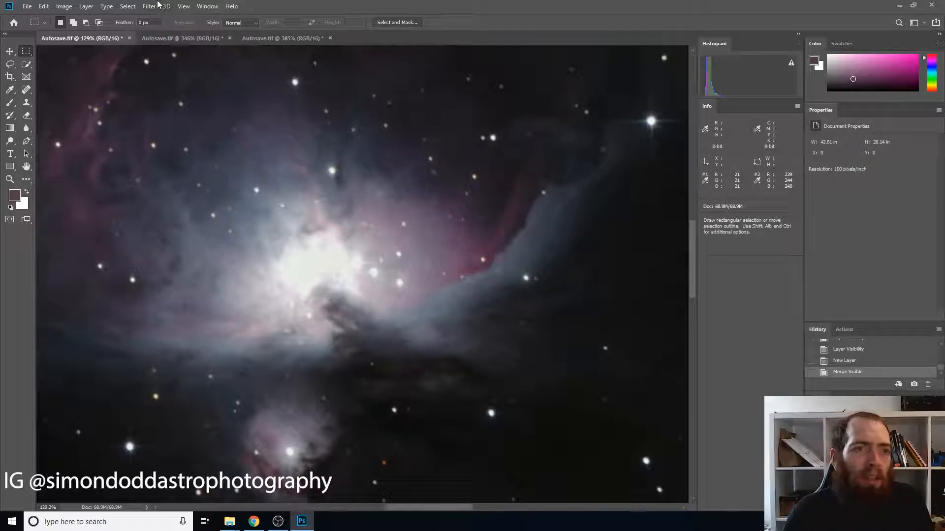
{"action": "left_click", "coordinate": [43, 6]}
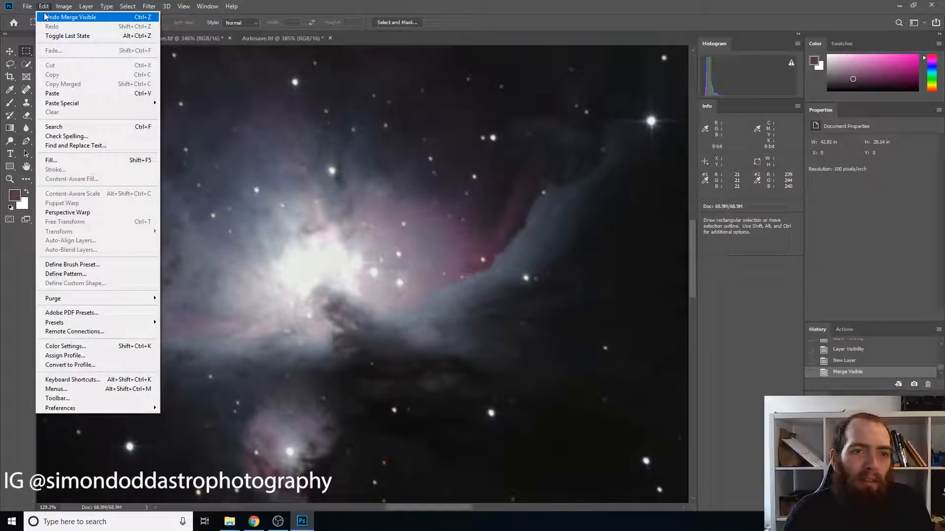
{"action": "left_click", "coordinate": [45, 17]}
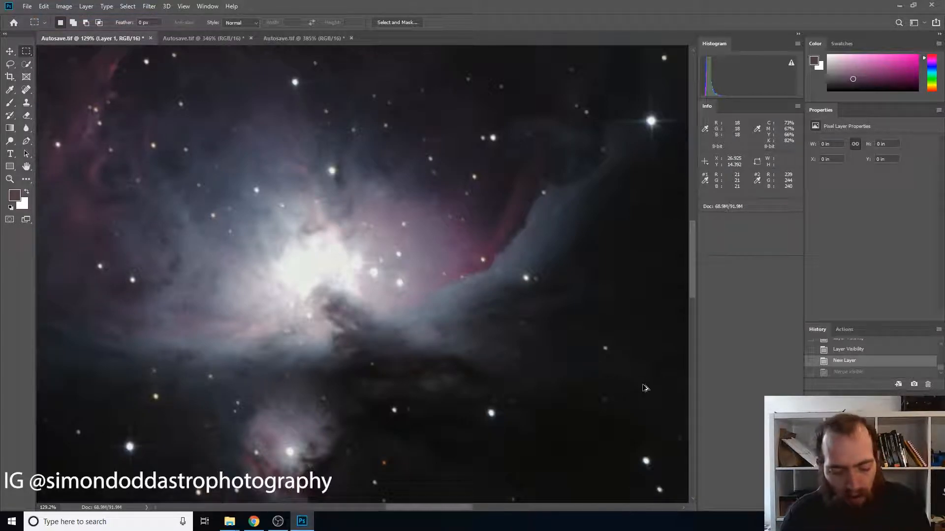
{"action": "key", "text": "ctrl+shift+alt+n"}
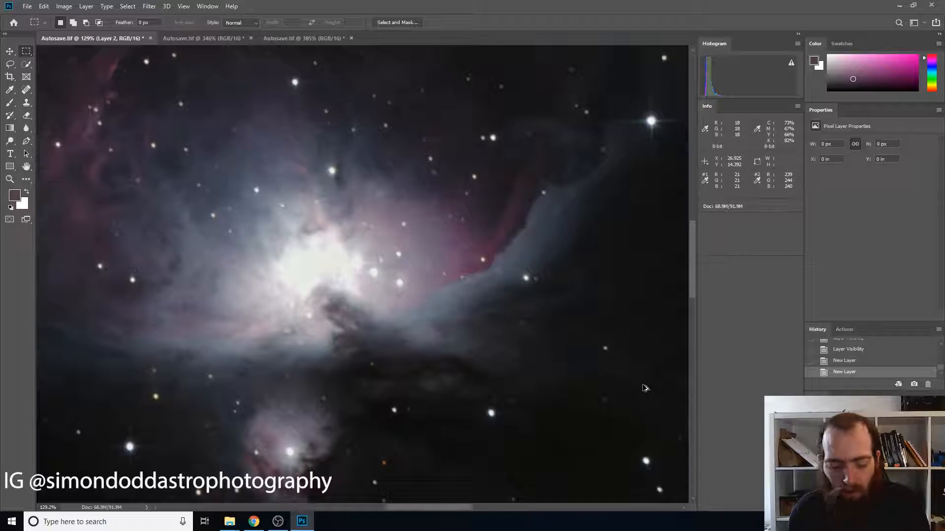
{"action": "left_click", "coordinate": [45, 6]}
{"action": "left_click", "coordinate": [47, 18]}
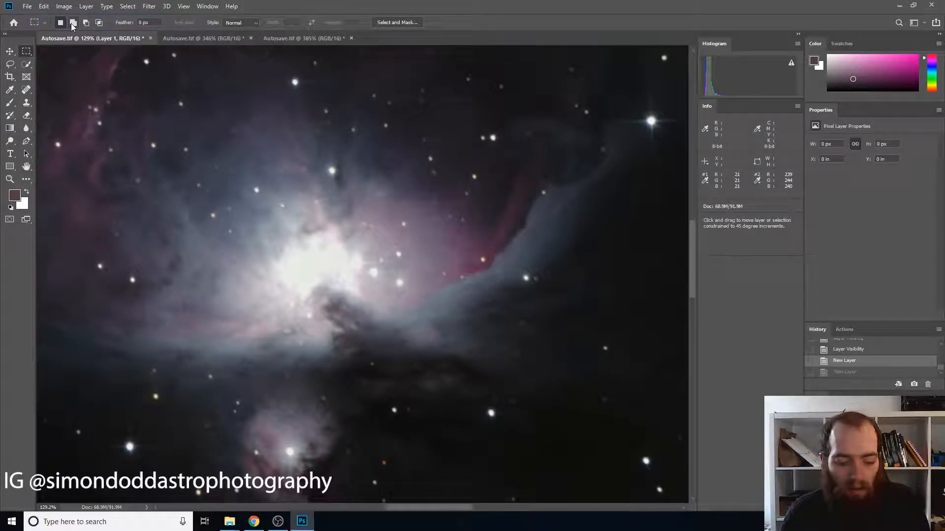
Stamp all visible layers onto Layer 1 and check the result by toggling the layer's visibility.
{"action": "key", "text": "ctrl+shift+alt+e"}
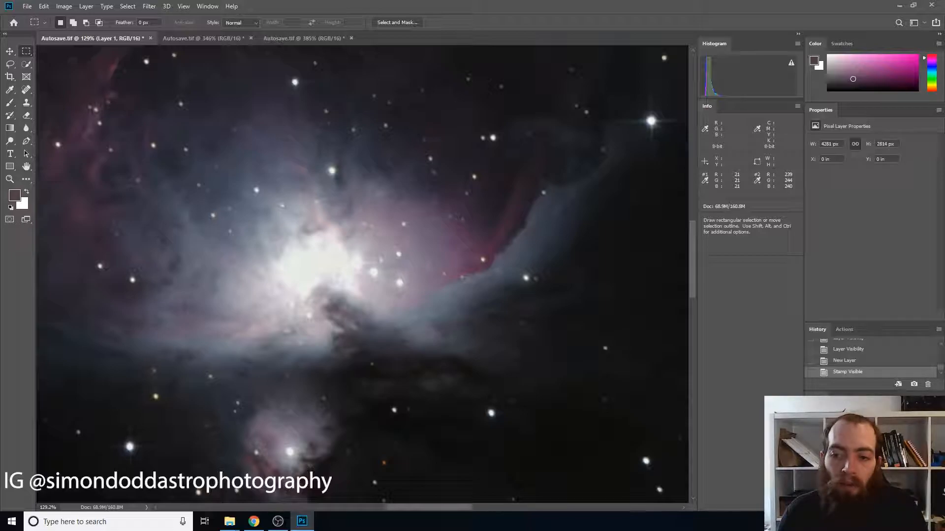
{"action": "key", "text": "ctrl+comma"}
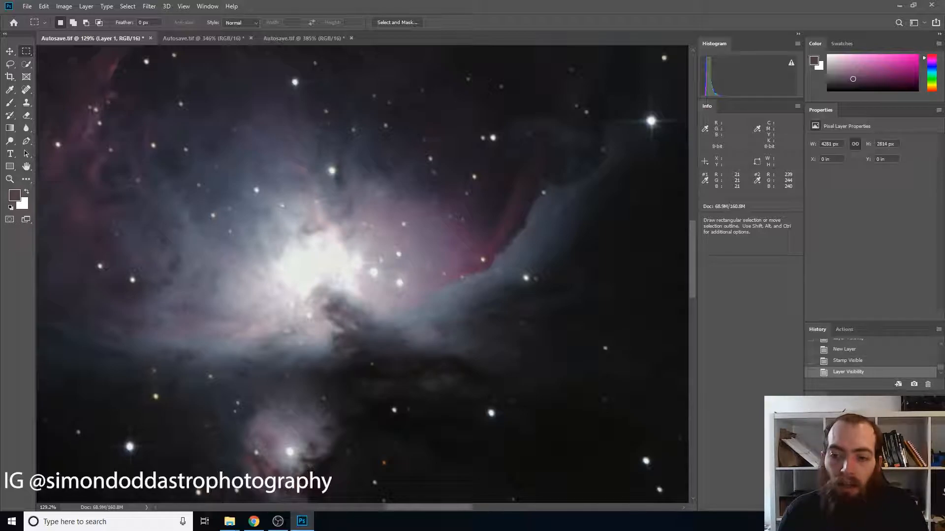
{"action": "key", "text": "ctrl+comma"}
{"action": "key", "text": "ctrl+comma"}
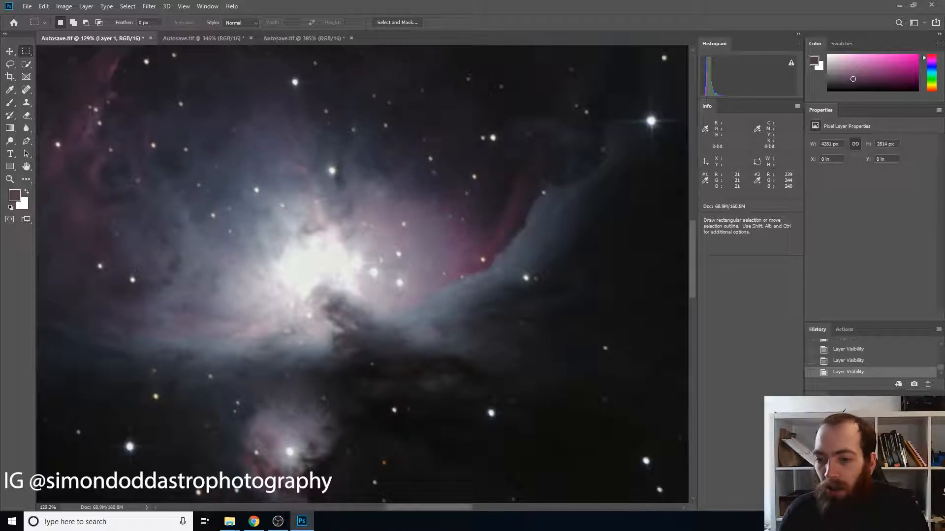
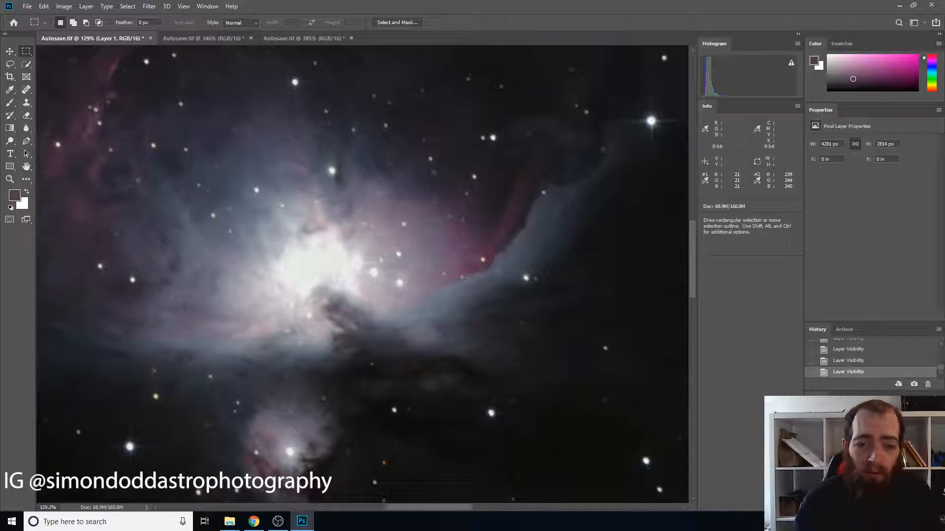
Examine the nebula's colors, the surrounding stars and the background across the frame at several magnifications.
{"action": "scroll", "coordinate": [274, 264], "scroll_direction": "down", "scroll_amount": 1}
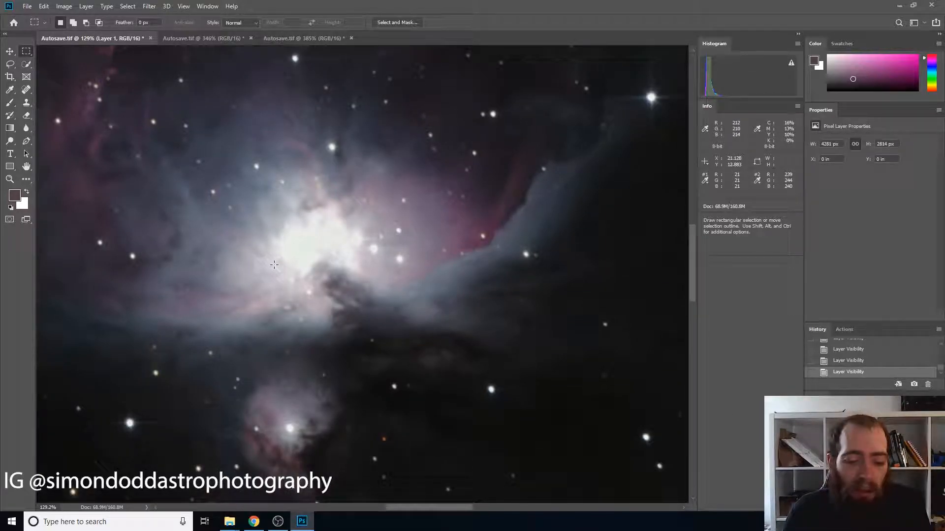
{"action": "scroll", "coordinate": [227, 236], "scroll_direction": "down", "scroll_amount": 1}
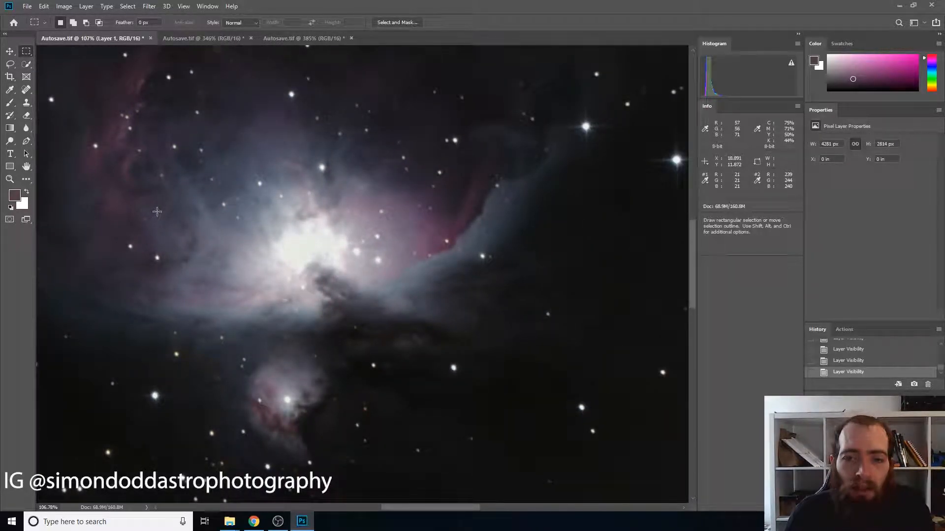
{"action": "scroll", "coordinate": [145, 209], "scroll_direction": "down", "scroll_amount": 1}
{"action": "scroll", "coordinate": [145, 209], "scroll_direction": "down", "scroll_amount": 1}
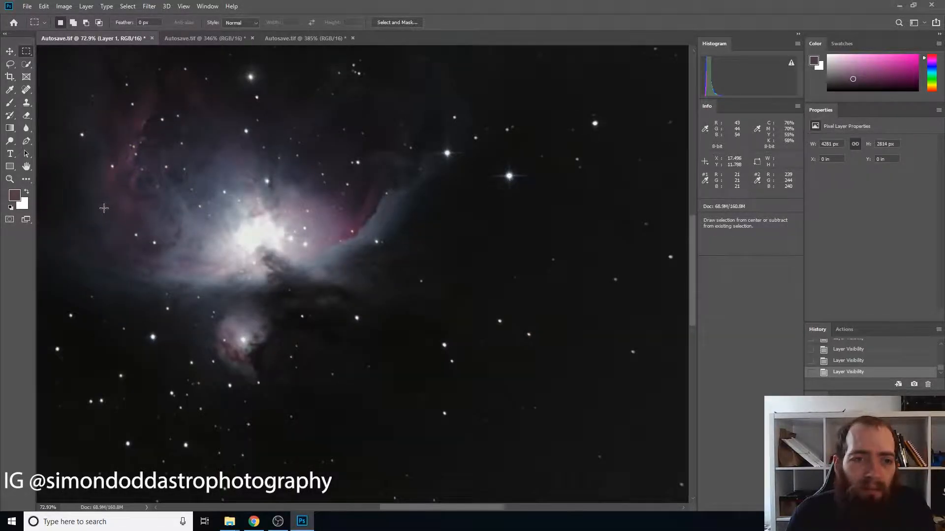
{"action": "scroll", "coordinate": [108, 216], "scroll_direction": "down", "scroll_amount": 1}
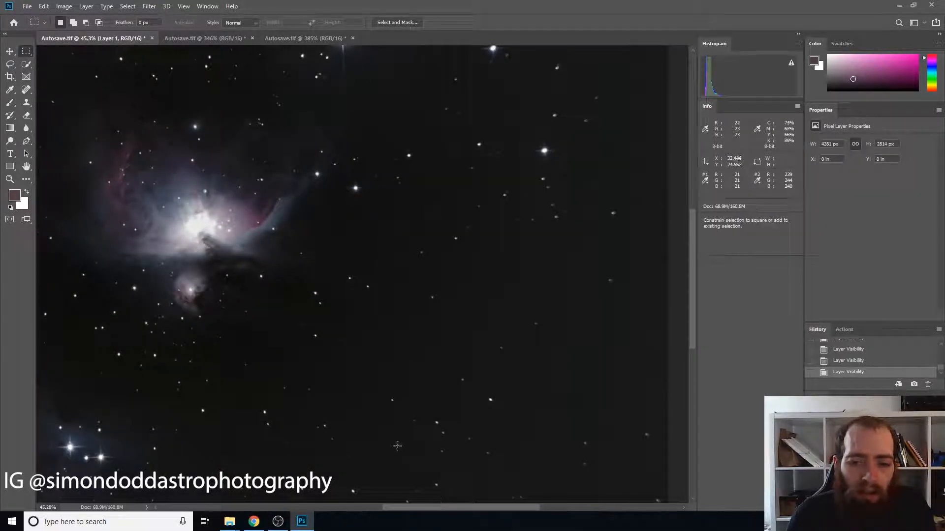
{"action": "scroll", "coordinate": [351, 410], "scroll_direction": "down", "scroll_amount": 5}
{"action": "scroll", "coordinate": [351, 410], "scroll_direction": "up", "scroll_amount": 5}
{"action": "scroll", "coordinate": [351, 410], "scroll_direction": "down", "scroll_amount": 10}
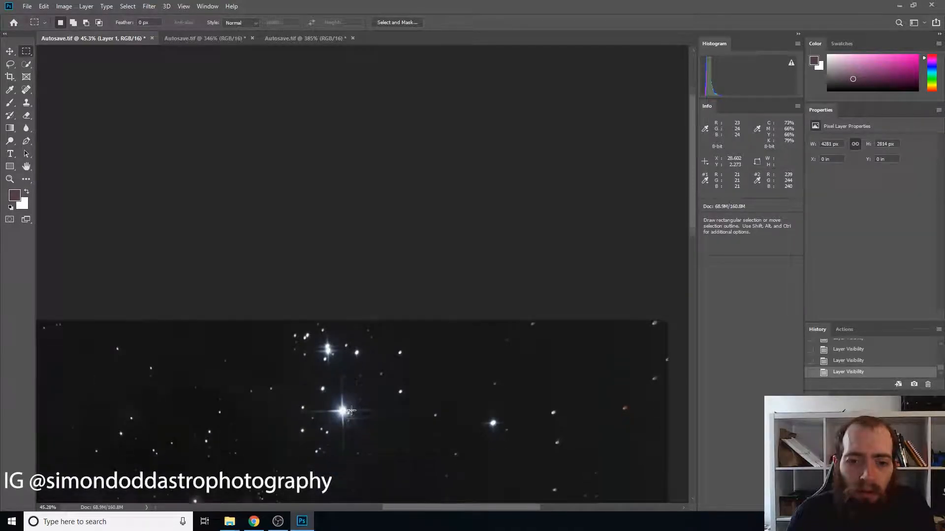
{"action": "scroll", "coordinate": [351, 410], "scroll_direction": "left", "scroll_amount": 8}
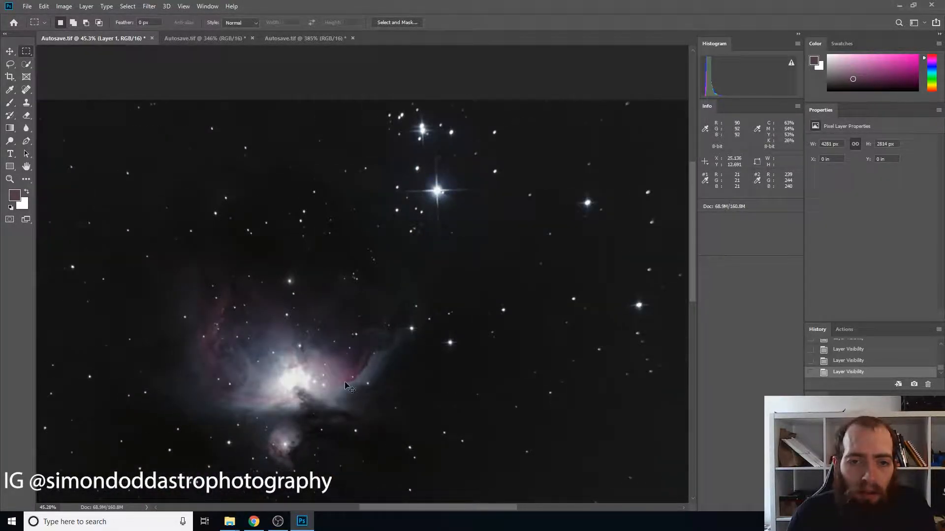
{"action": "scroll", "coordinate": [345, 379], "scroll_direction": "down", "scroll_amount": 2}
{"action": "scroll", "coordinate": [345, 379], "scroll_direction": "up", "scroll_amount": 3}
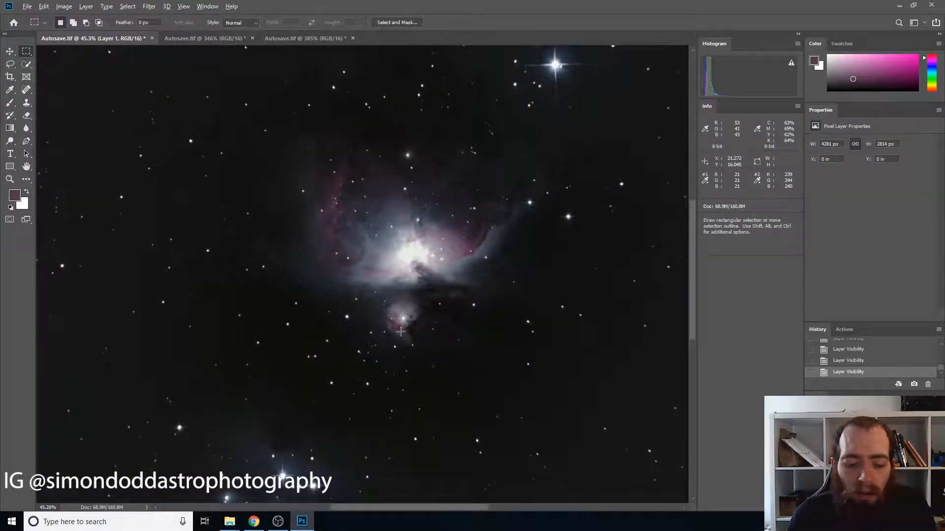
{"action": "scroll", "coordinate": [446, 276], "scroll_direction": "up", "scroll_amount": 4}
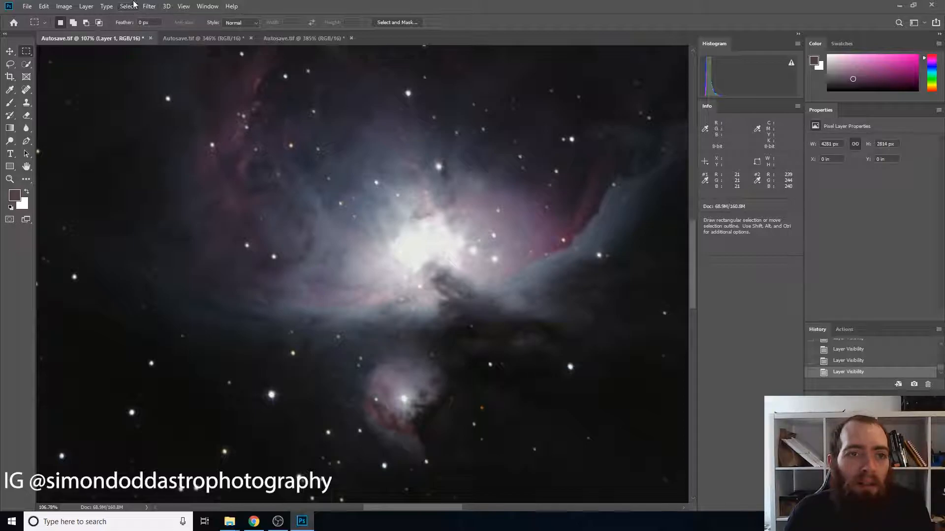
Select the nebula's bluish tones with Color Range, sampling the blue wing beside the core at a Fuzziness of 76.
{"action": "left_click", "coordinate": [127, 7]}
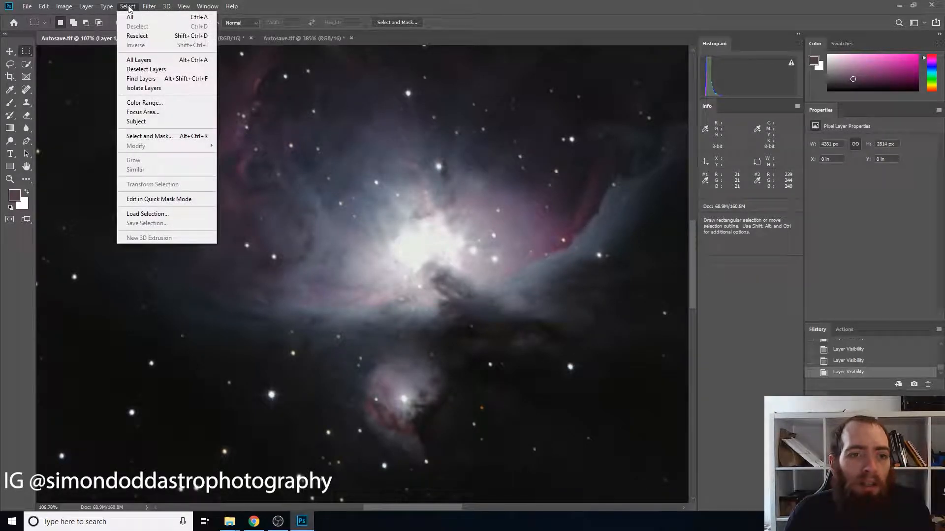
{"action": "left_click", "coordinate": [144, 102]}
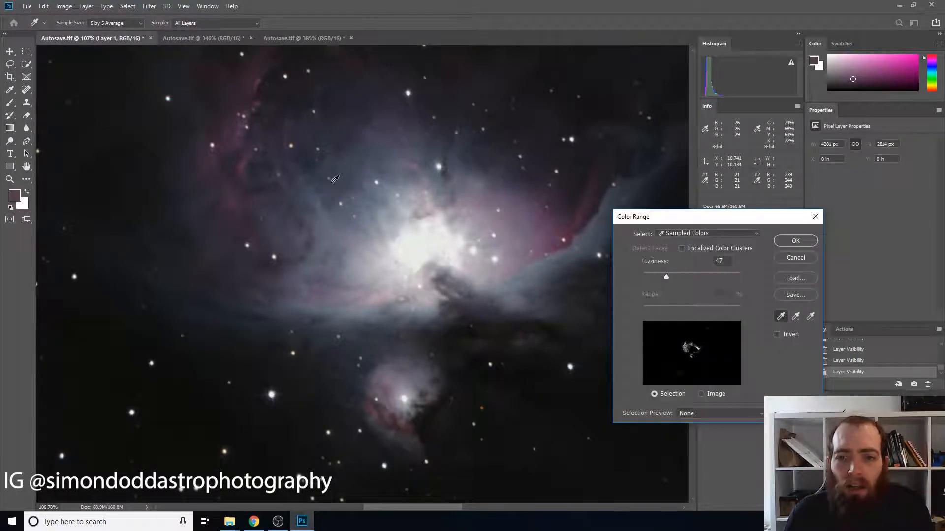
{"action": "left_click", "coordinate": [586, 236]}
{"action": "left_click_drag", "start_coordinate": [666, 276], "coordinate": [679, 275]}
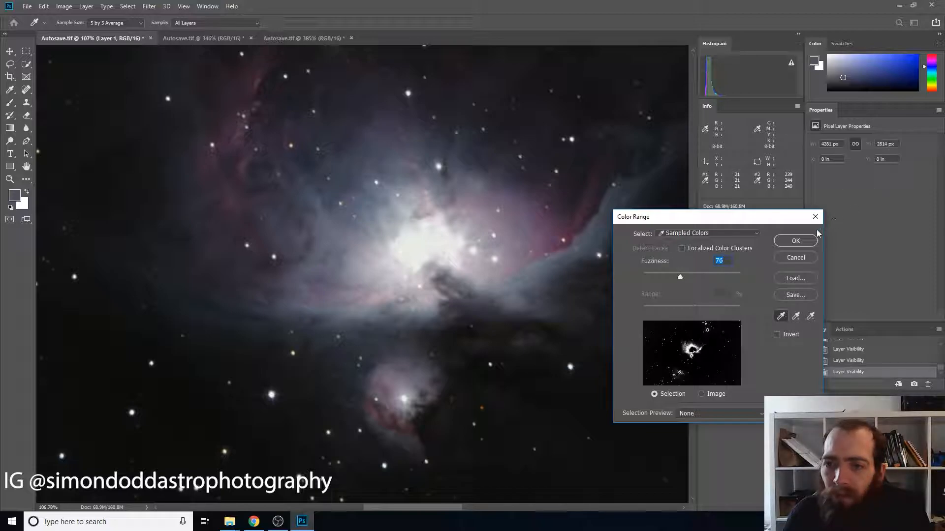
{"action": "left_click", "coordinate": [796, 240]}
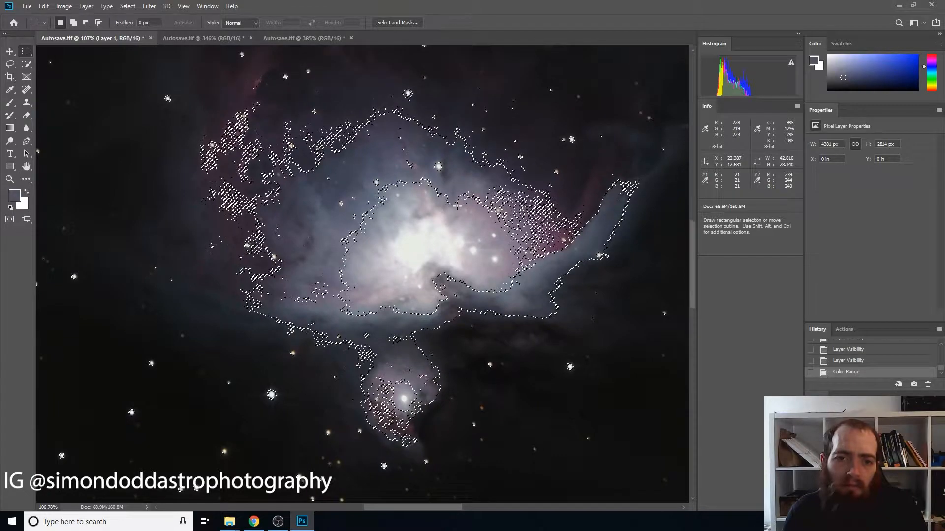
Add a Curves adjustment layer named Curves 2 in Normal mode at 100% opacity, masked by the color selection.
{"action": "key", "text": "ctrl+0"}
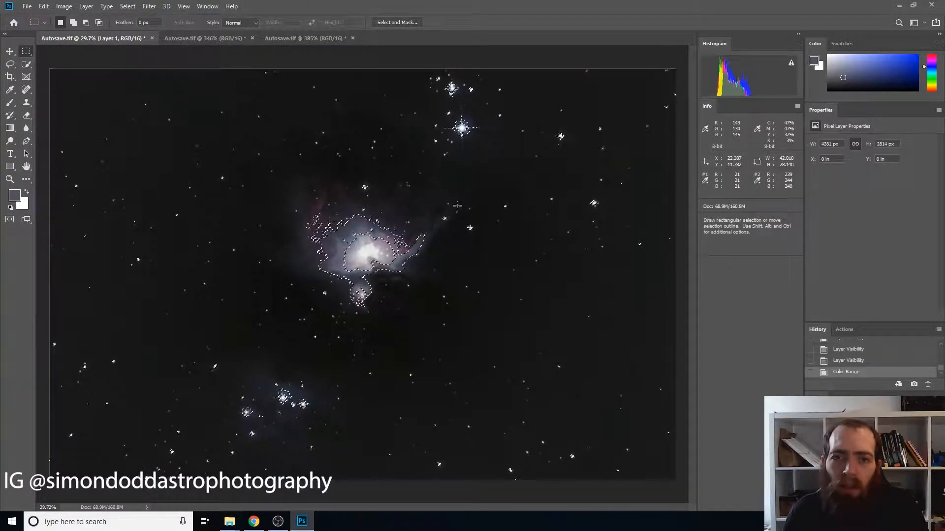
{"action": "scroll", "coordinate": [457, 206], "scroll_direction": "up", "scroll_amount": 6}
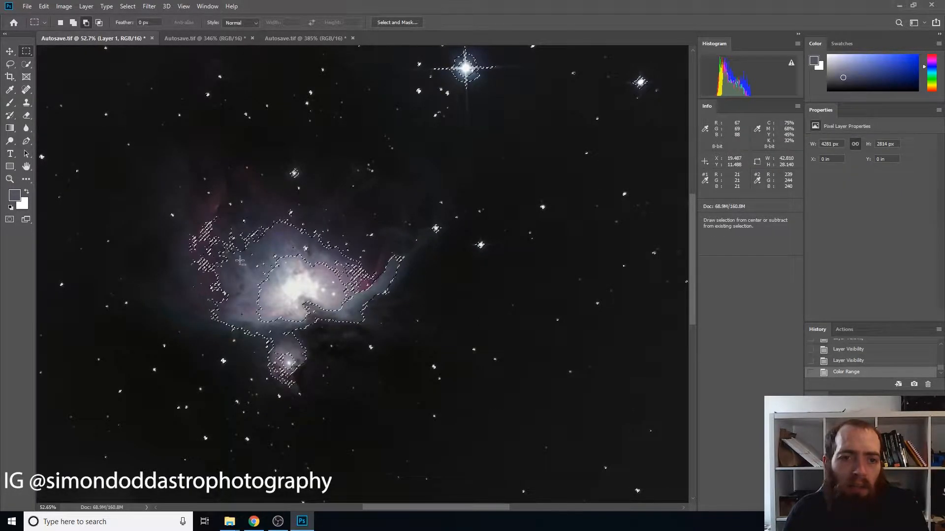
{"action": "left_click", "coordinate": [87, 7]}
{"action": "mouse_move", "coordinate": [149, 138]}
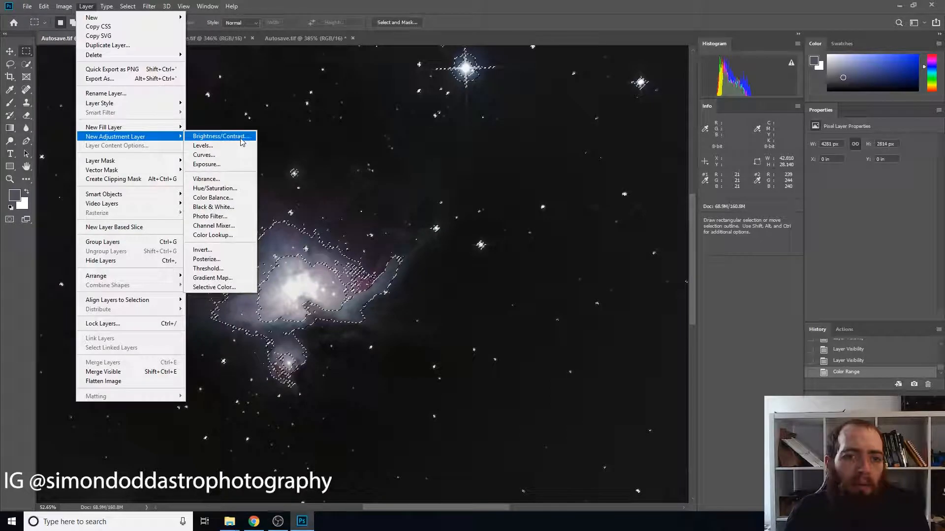
{"action": "left_click", "coordinate": [219, 159]}
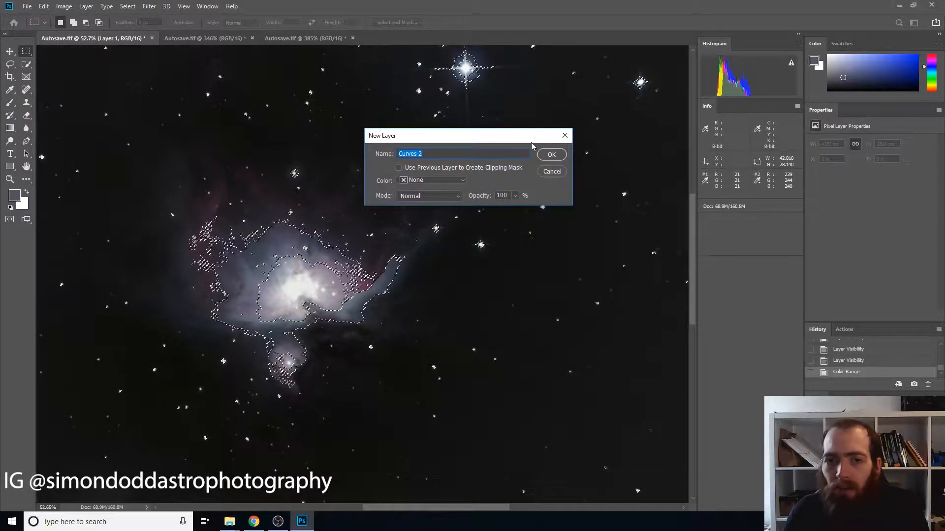
{"action": "left_click", "coordinate": [552, 155]}
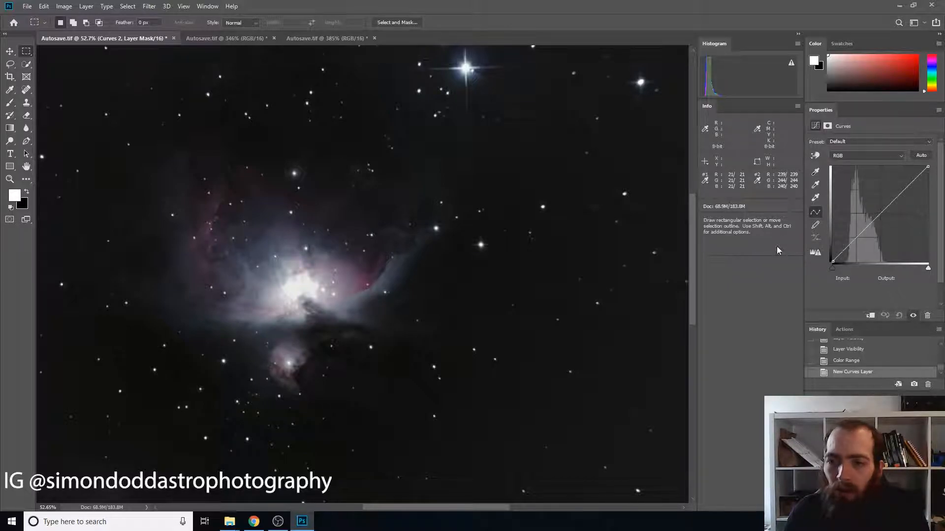
Lift the Curves 2 midtones, set curve points at input 40, output 33 and input 162, output 172, and compare with the layer hidden.
{"action": "mouse_move", "coordinate": [842, 254]}
{"action": "left_mouse_down"}
{"action": "mouse_move", "coordinate": [854, 238]}
{"action": "mouse_move", "coordinate": [865, 260]}
{"action": "mouse_move", "coordinate": [853, 247]}
{"action": "mouse_move", "coordinate": [861, 227]}
{"action": "mouse_move", "coordinate": [848, 249]}
{"action": "left_mouse_up"}
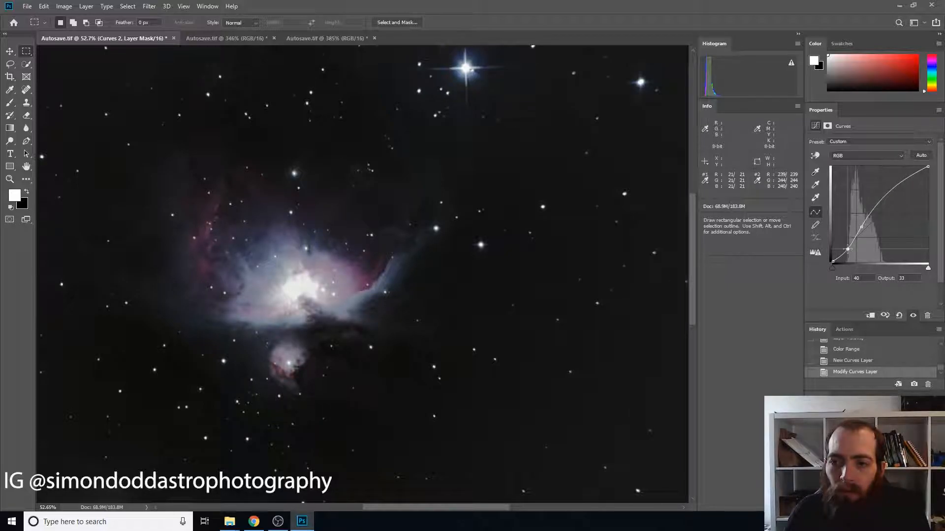
{"action": "left_click_drag", "start_coordinate": [890, 193], "coordinate": [893, 198]}
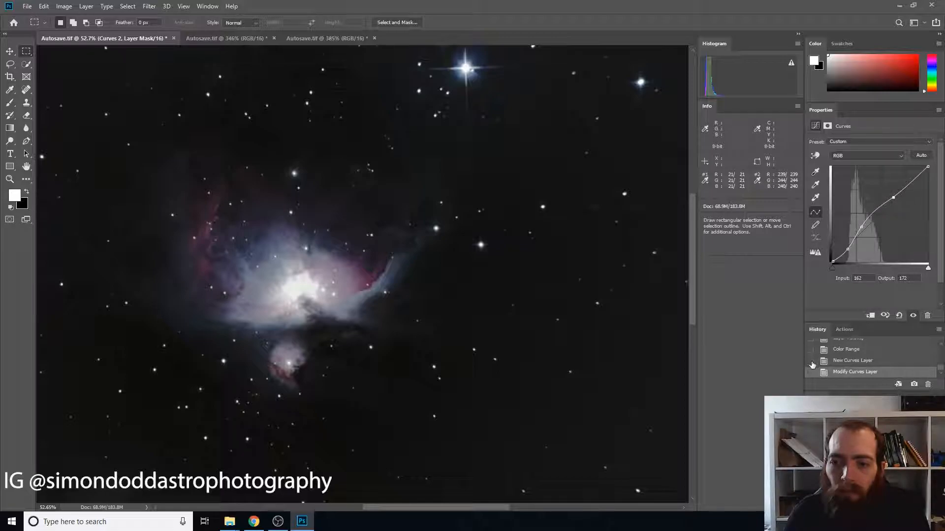
{"action": "key", "text": "ctrl+comma"}
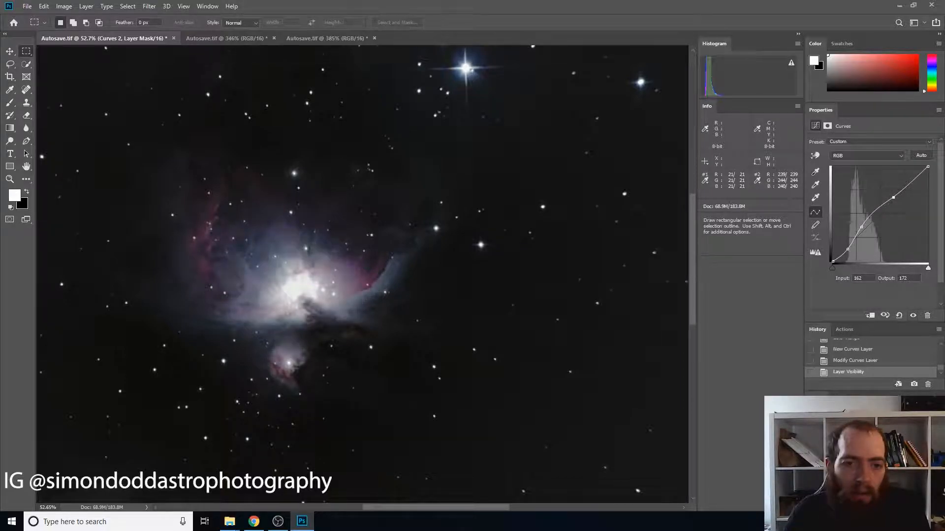
{"action": "key", "text": "ctrl+comma"}
{"action": "key", "text": "ctrl+comma"}
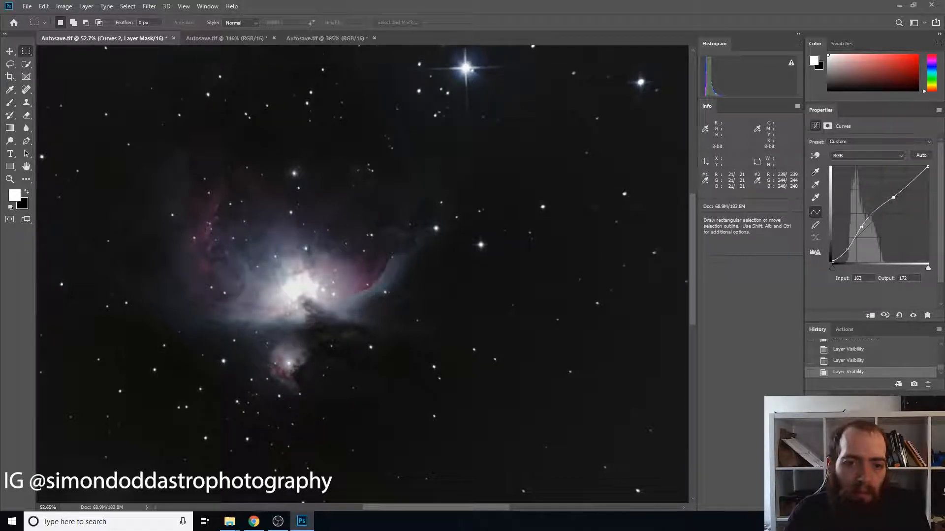
{"action": "key", "text": "ctrl+comma"}
{"action": "key", "text": "ctrl+comma"}
{"action": "key", "text": "ctrl+comma"}
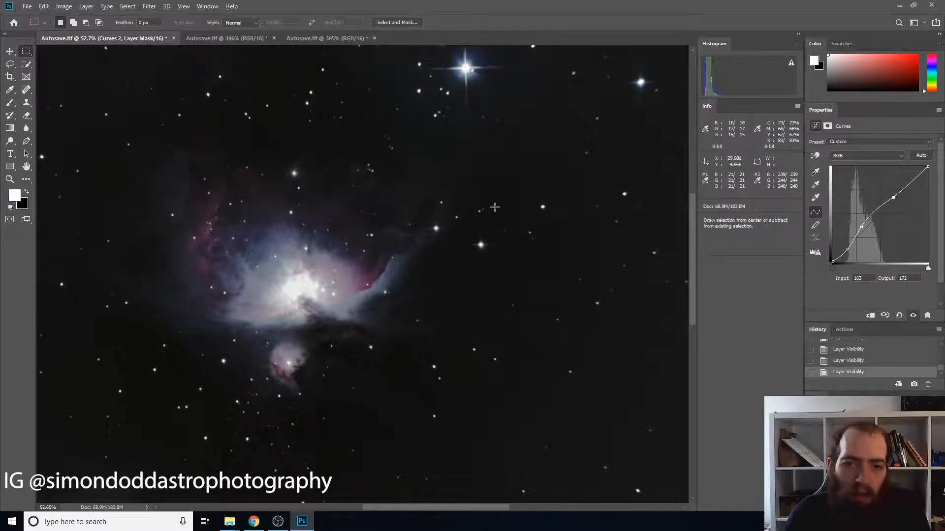
Compare the whole frame with the Curves 2 layer hidden and shown.
{"action": "scroll", "coordinate": [422, 201], "scroll_direction": "down", "scroll_amount": 5}
{"action": "scroll", "coordinate": [422, 201], "scroll_direction": "up", "scroll_amount": 1}
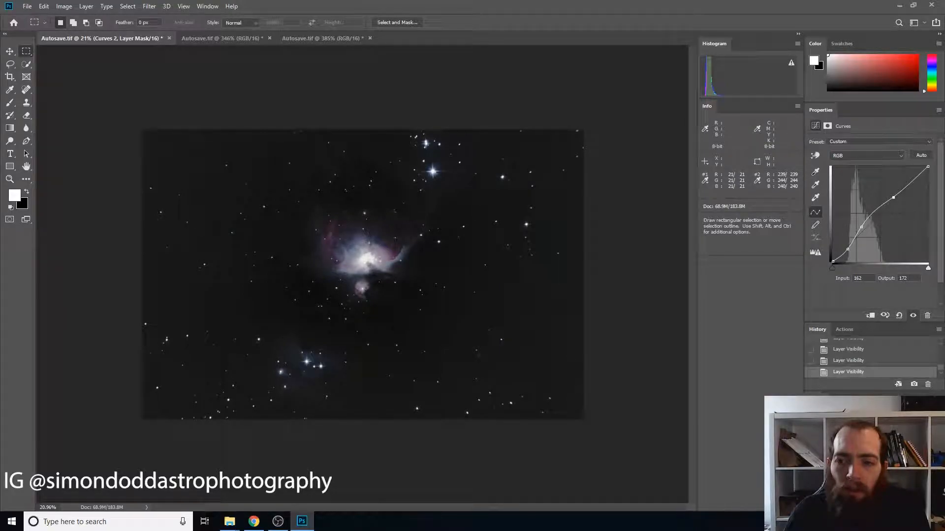
{"action": "key", "text": "ctrl+comma"}
{"action": "key", "text": "ctrl+comma"}
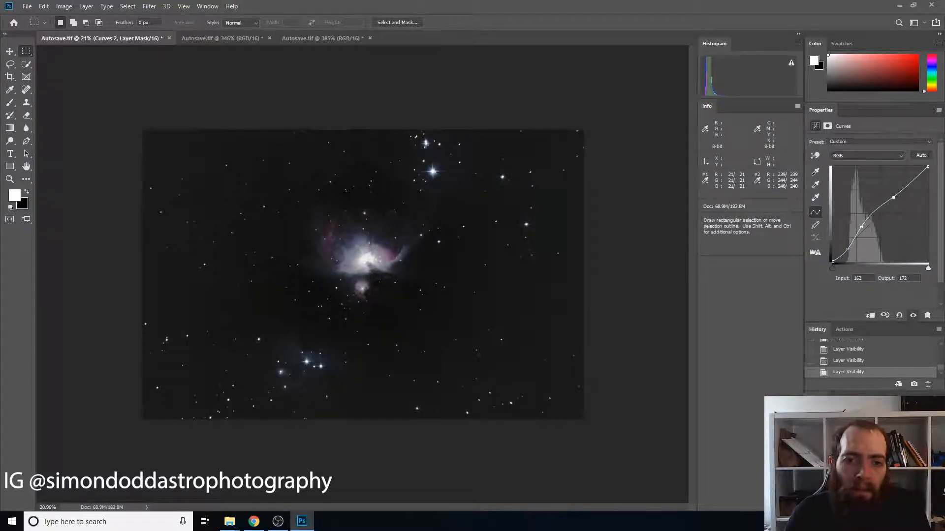
{"action": "key", "text": "ctrl+comma"}
{"action": "key", "text": "ctrl+comma"}
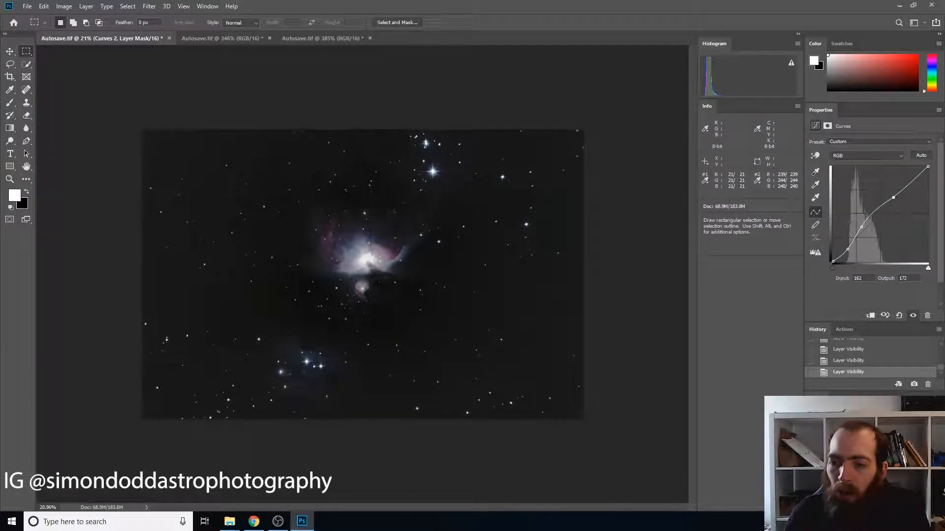
Try the Curves 2 layer at 90% opacity, compare it hidden and shown, and return it to 100%.
{"action": "key", "text": "9"}
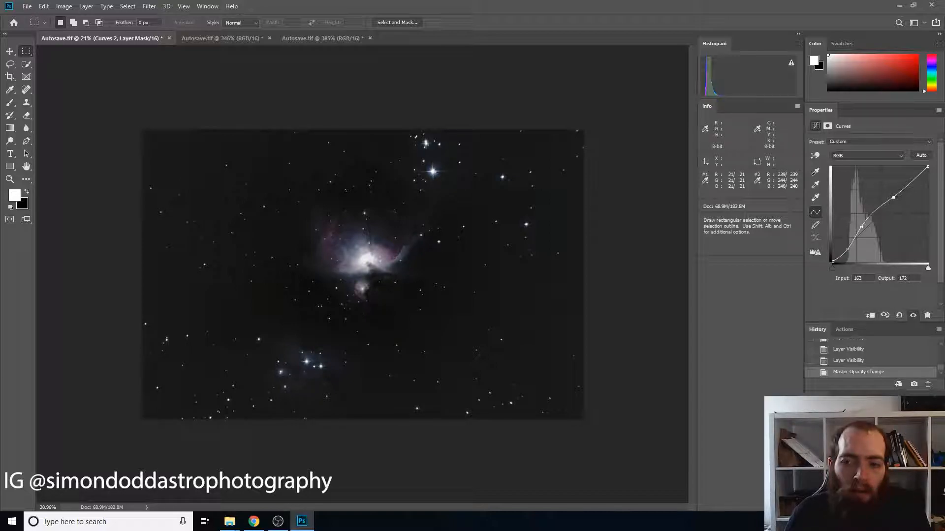
{"action": "key", "text": "ctrl+comma"}
{"action": "key", "text": "ctrl+comma"}
{"action": "key", "text": "ctrl+comma"}
{"action": "key", "text": "0"}
Examine the Curves 2 effect on the nebula and surrounding stars at full opacity by repeatedly toggling the layer's visibility.
{"action": "key", "text": "ctrl+comma"}
{"action": "key", "text": "ctrl+comma"}
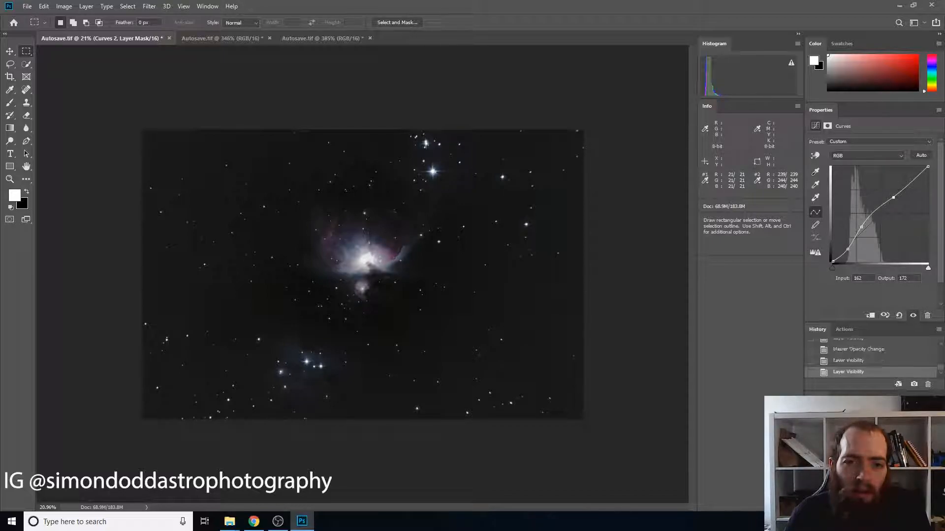
{"action": "key", "text": "ctrl+comma"}
{"action": "key", "text": "ctrl+comma"}
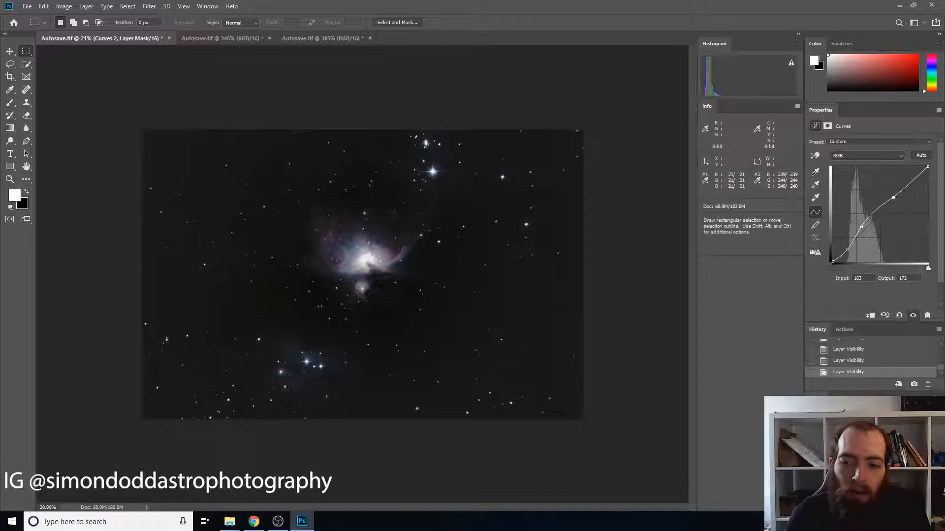
{"action": "key", "text": "ctrl+comma"}
{"action": "key", "text": "ctrl+comma"}
{"action": "key", "text": "ctrl+comma"}
{"action": "key", "text": "ctrl+comma"}
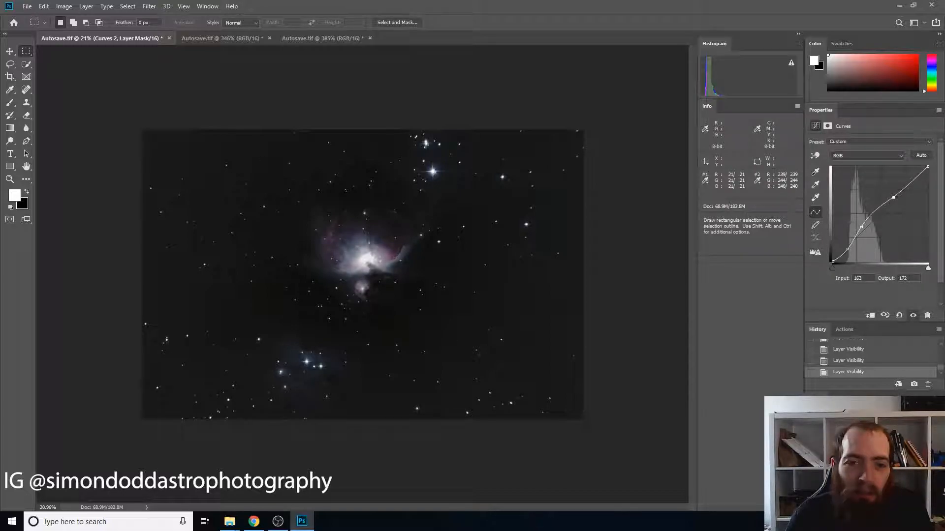
{"action": "key", "text": "ctrl+comma"}
{"action": "key", "text": "ctrl+comma"}
{"action": "key", "text": "ctrl+comma"}
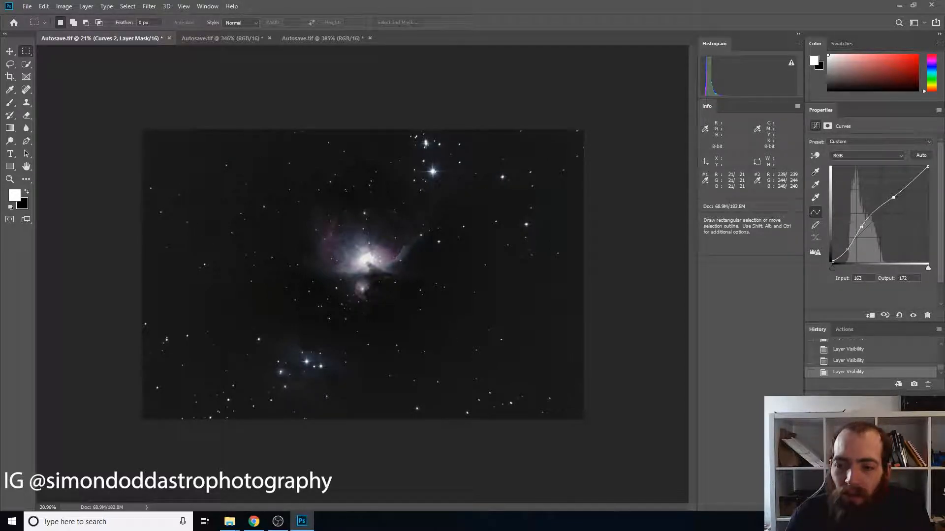
Set the Curves 2 layer's opacity to 50% and toggle its visibility to compare the result.
{"action": "key", "text": "ctrl+2"}
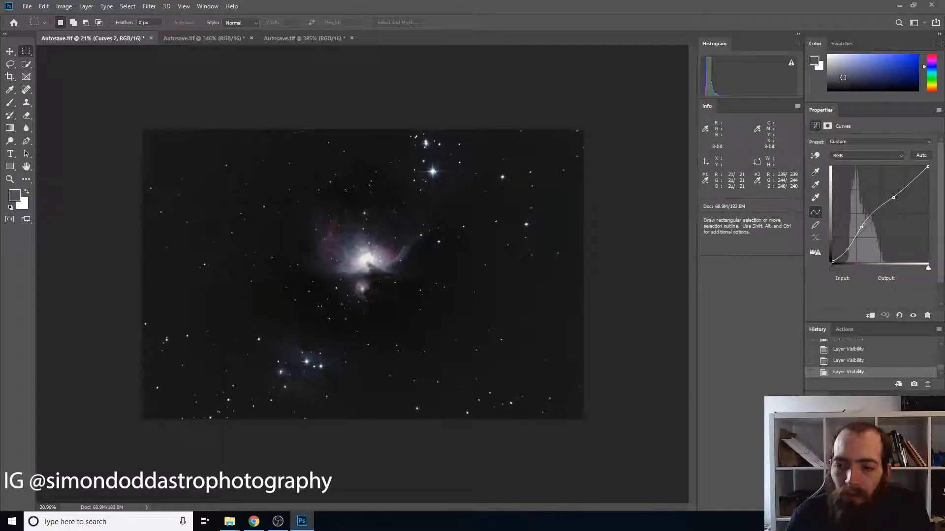
{"action": "key", "text": "ctrl+comma"}
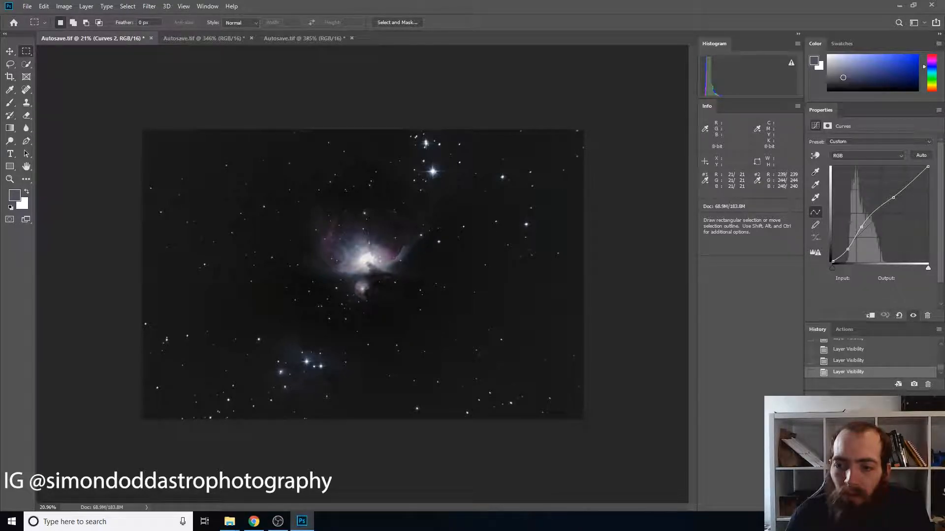
{"action": "key", "text": "5"}
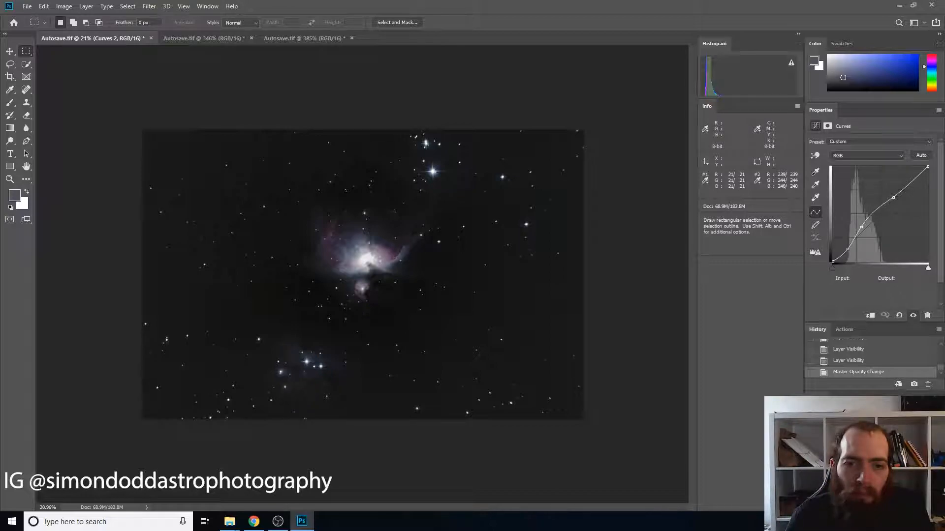
{"action": "key", "text": "ctrl+comma"}
{"action": "key", "text": "ctrl+comma"}
{"action": "key", "text": "ctrl+comma"}
{"action": "key", "text": "ctrl+comma"}
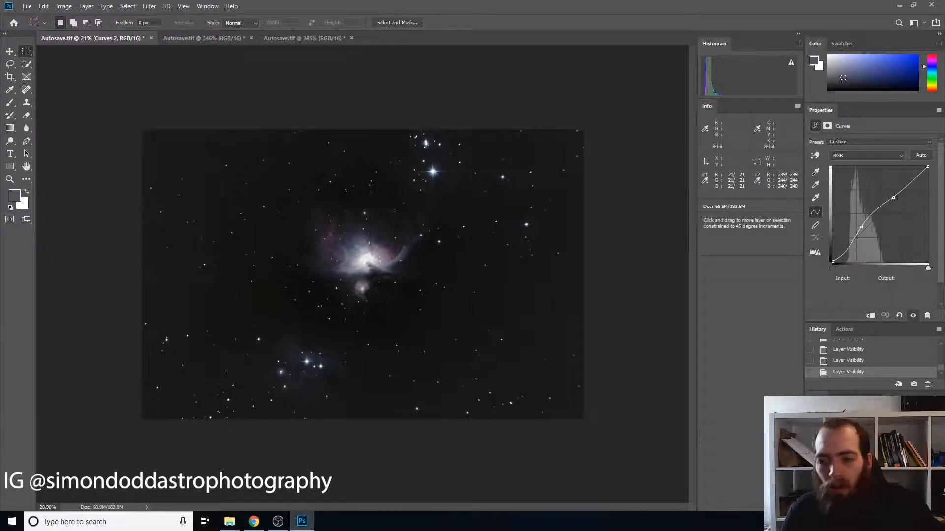
Stamp all visible layers into a new pixel layer above Curves 2.
{"action": "key", "text": "ctrl+shift+alt+n"}
{"action": "key", "text": "ctrl+shift+alt+e"}
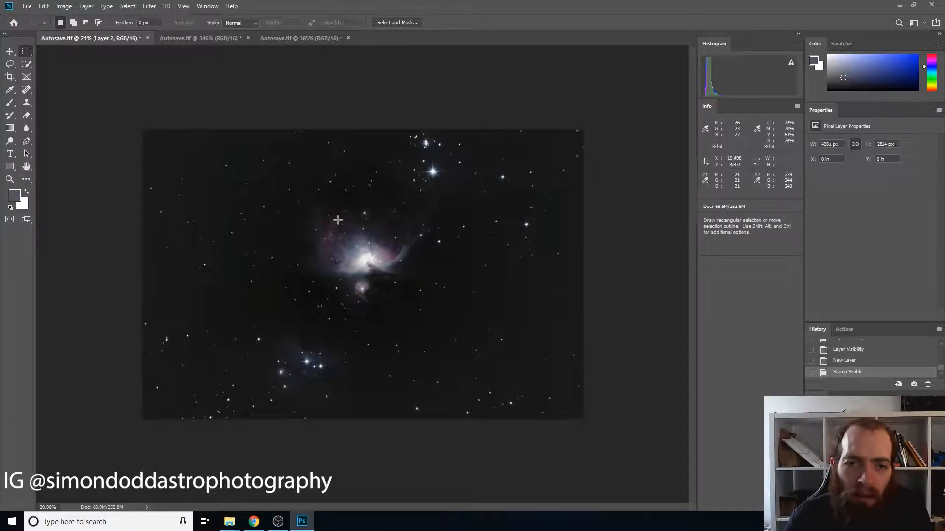
Select the nebula's reddish-purple areas with Color Range, sampling the reddish arc and using a fuzziness of 40.
{"action": "scroll", "coordinate": [339, 248], "scroll_direction": "up", "scroll_amount": 14}
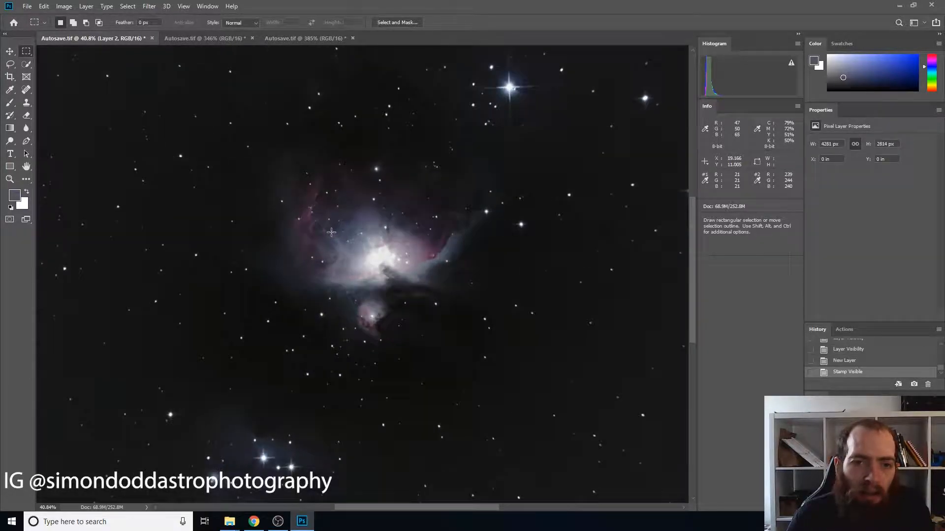
{"action": "left_click", "coordinate": [127, 6]}
{"action": "left_click", "coordinate": [145, 103]}
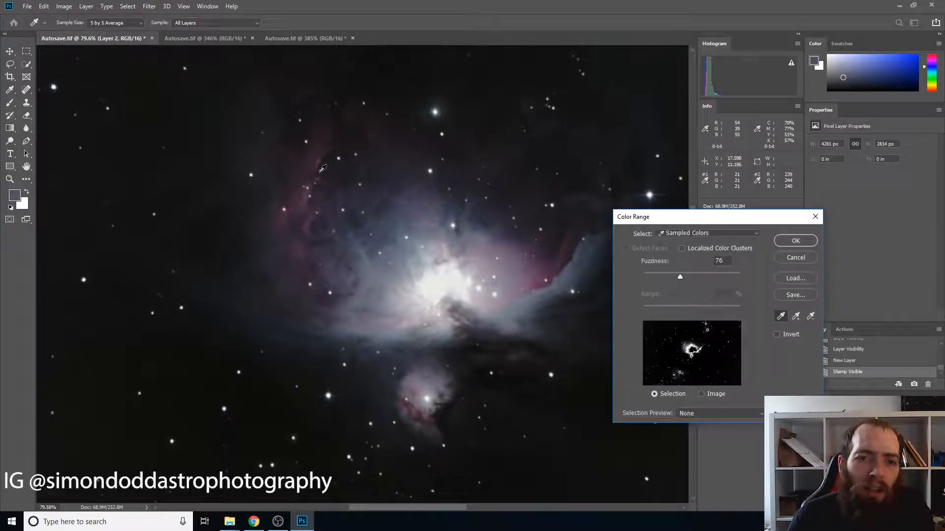
{"action": "left_click", "coordinate": [297, 195]}
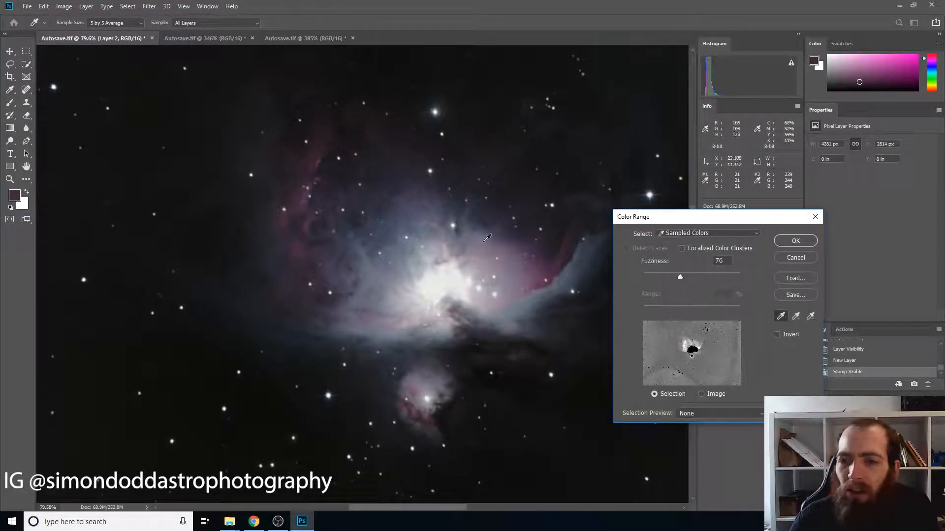
{"action": "left_click_drag", "start_coordinate": [679, 278], "coordinate": [665, 279]}
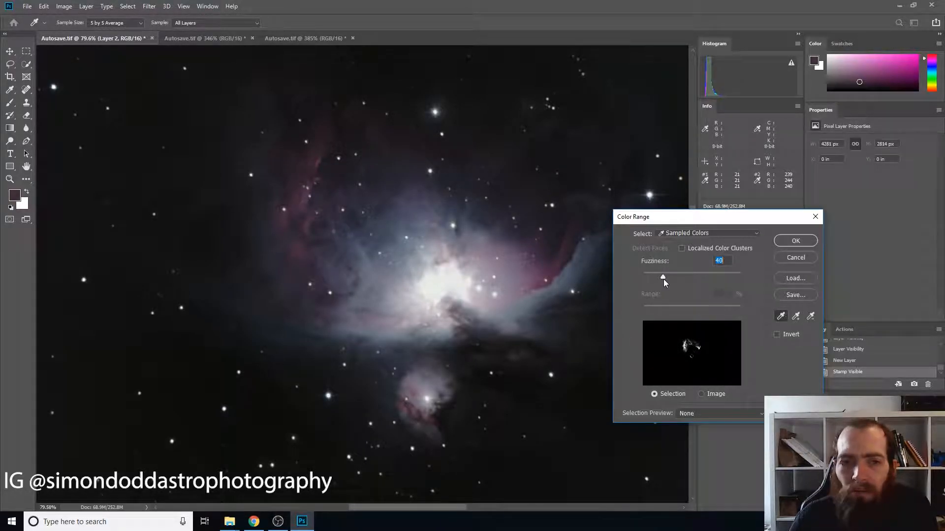
{"action": "left_click", "coordinate": [807, 240]}
Add a Curves adjustment layer masked by the reddish-purple selection, keeping the default layer settings.
{"action": "left_click", "coordinate": [86, 6]}
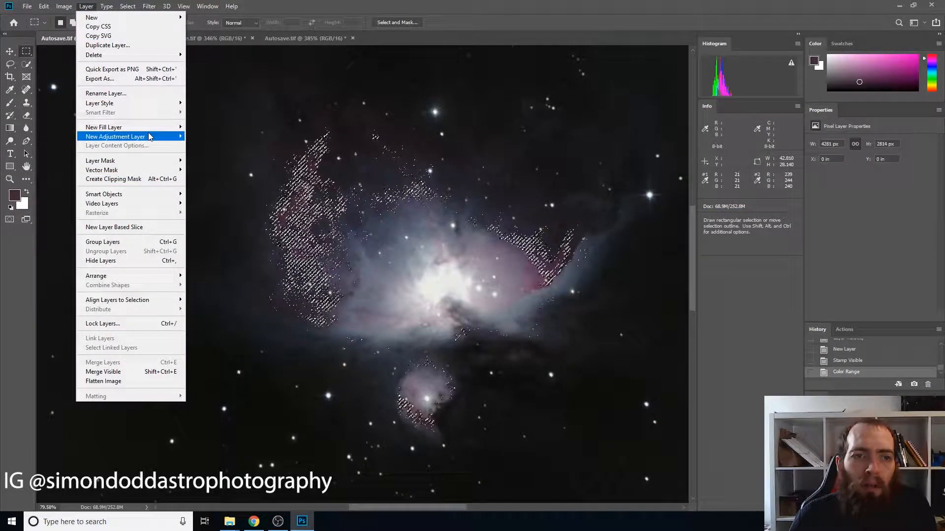
{"action": "mouse_move", "coordinate": [150, 136]}
{"action": "left_click", "coordinate": [231, 156]}
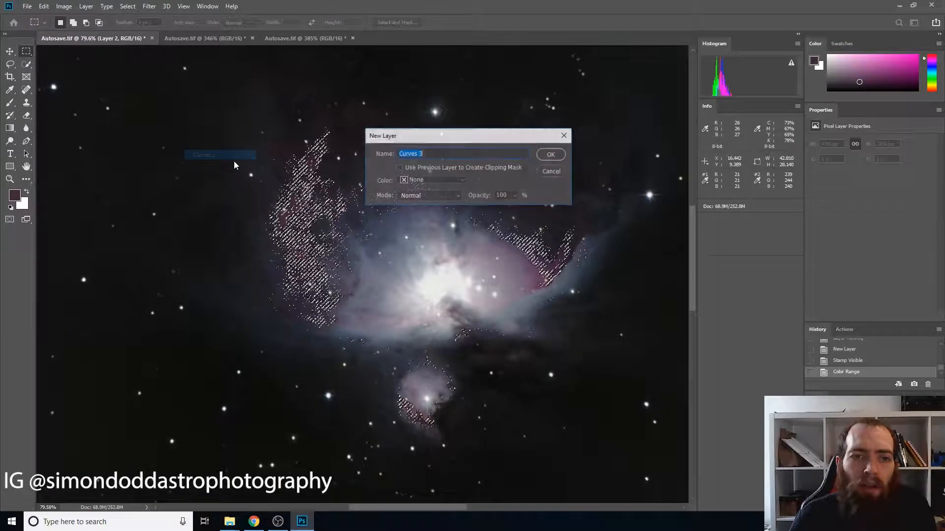
{"action": "left_click", "coordinate": [549, 155]}
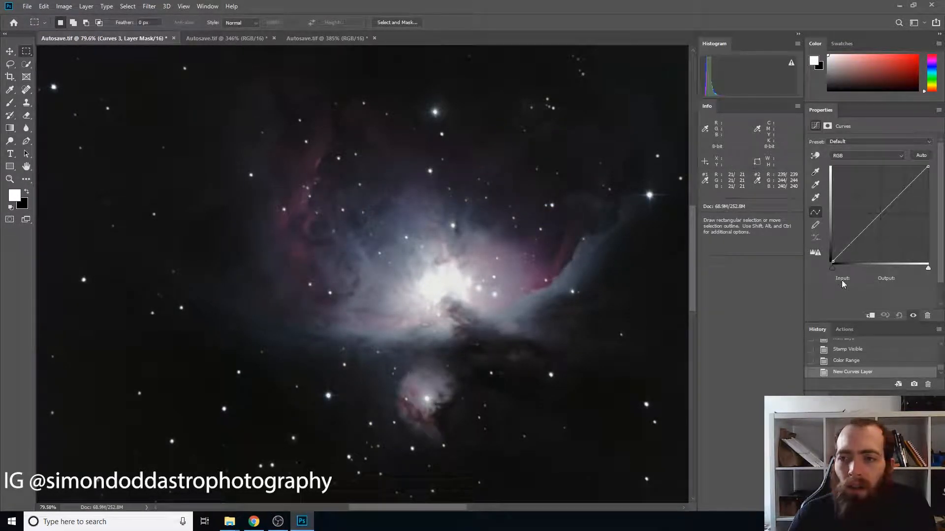
Brighten the masked reds by anchoring the curve's shadows and raising points to input 47, output 68 and input 124, output 153.
{"action": "left_click", "coordinate": [842, 252]}
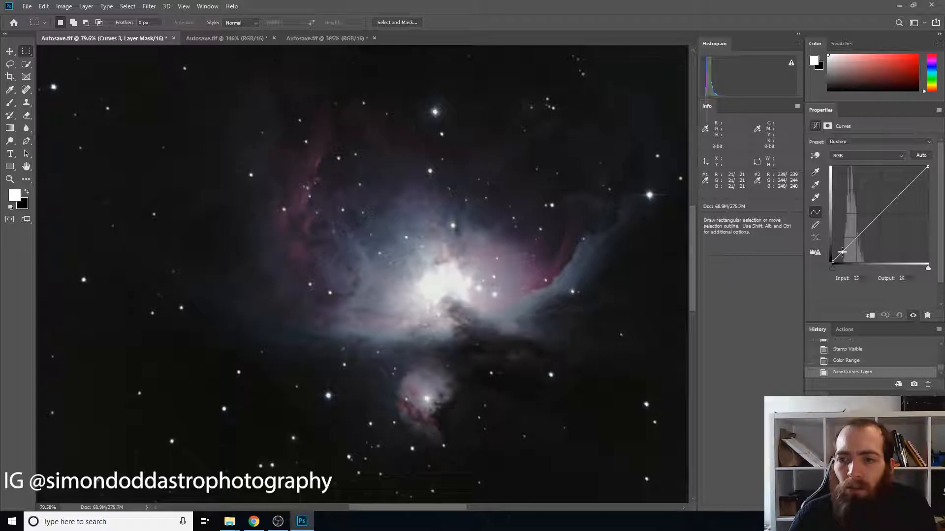
{"action": "left_click_drag", "start_coordinate": [849, 245], "coordinate": [850, 235]}
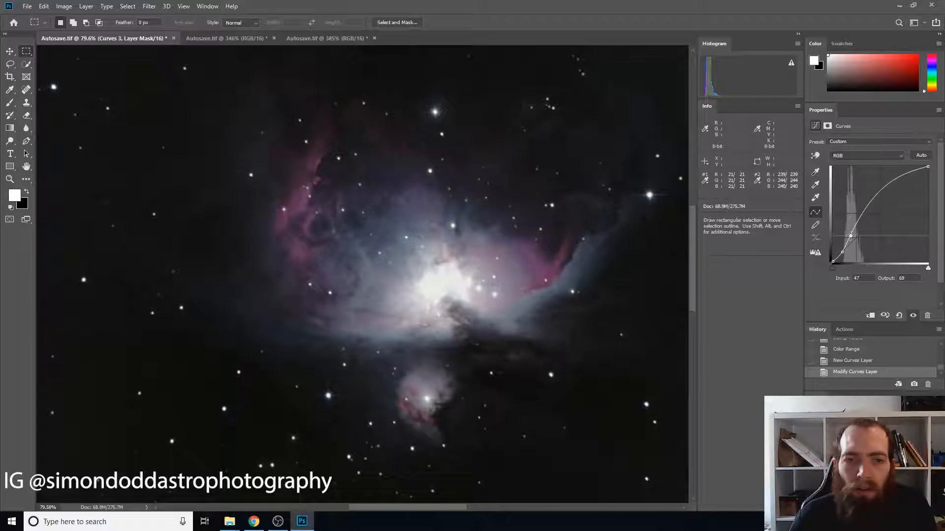
{"action": "left_click_drag", "start_coordinate": [871, 201], "coordinate": [879, 204]}
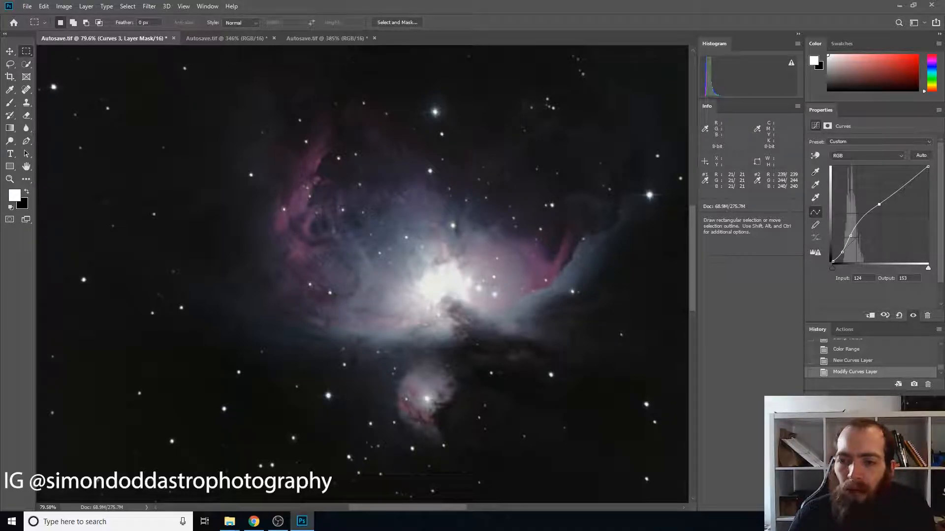
Toggle the Curves 3 layer repeatedly to compare the nebula's reds with and without the adjustment.
{"action": "key", "text": "ctrl+comma"}
{"action": "key", "text": "ctrl+comma"}
{"action": "key", "text": "ctrl+comma"}
{"action": "key", "text": "ctrl+comma"}
{"action": "key", "text": "ctrl+comma"}
{"action": "key", "text": "ctrl+comma"}
{"action": "key", "text": "ctrl+comma"}
{"action": "key", "text": "ctrl+comma"}
{"action": "key", "text": "ctrl+comma"}
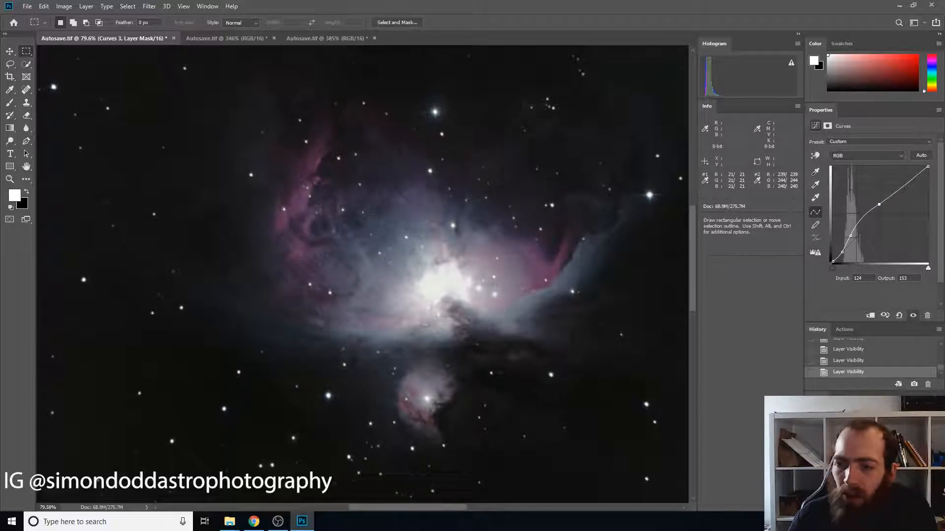
Lower the Curves 3 layer's opacity to 90% and judge the softened reds by hiding and showing the layer.
{"action": "key", "text": "9"}
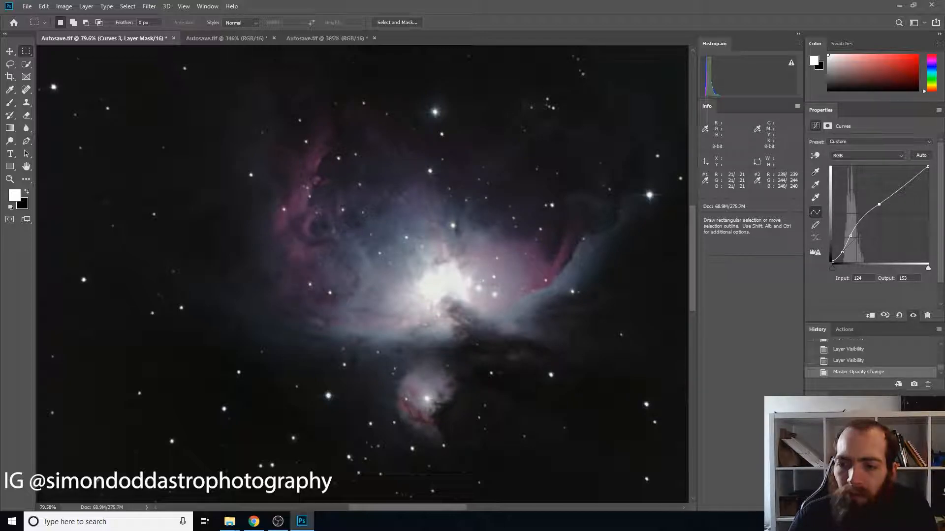
{"action": "key", "text": "ctrl+comma"}
{"action": "key", "text": "ctrl+comma"}
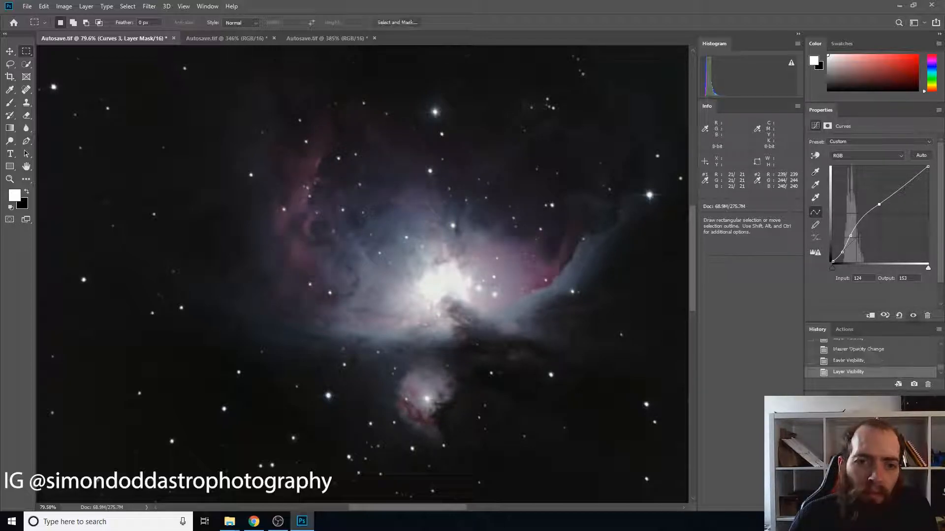
{"action": "key", "text": "ctrl+comma"}
{"action": "key", "text": "ctrl+comma"}
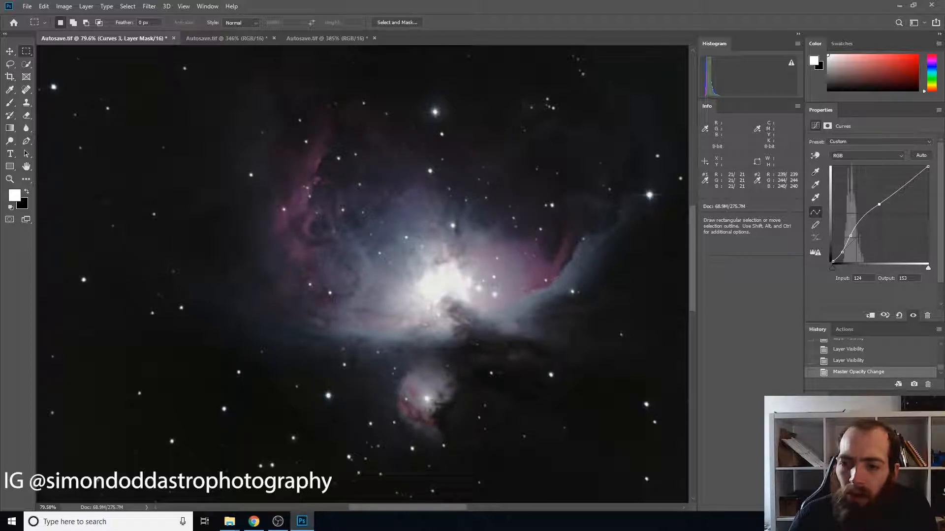
{"action": "key", "text": "ctrl+comma"}
{"action": "key", "text": "ctrl+comma"}
{"action": "key", "text": "ctrl+comma"}
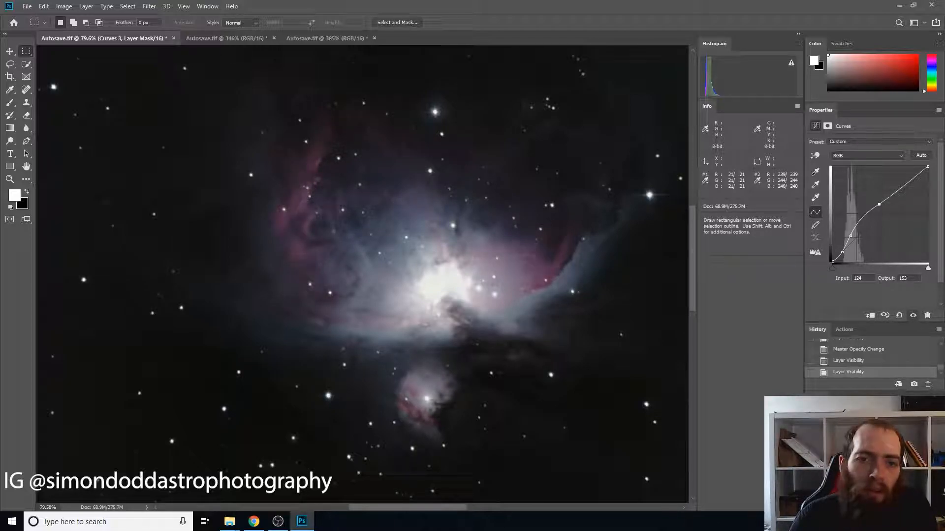
{"action": "key", "text": "ctrl+comma"}
{"action": "key", "text": "ctrl+comma"}
{"action": "key", "text": "ctrl+comma"}
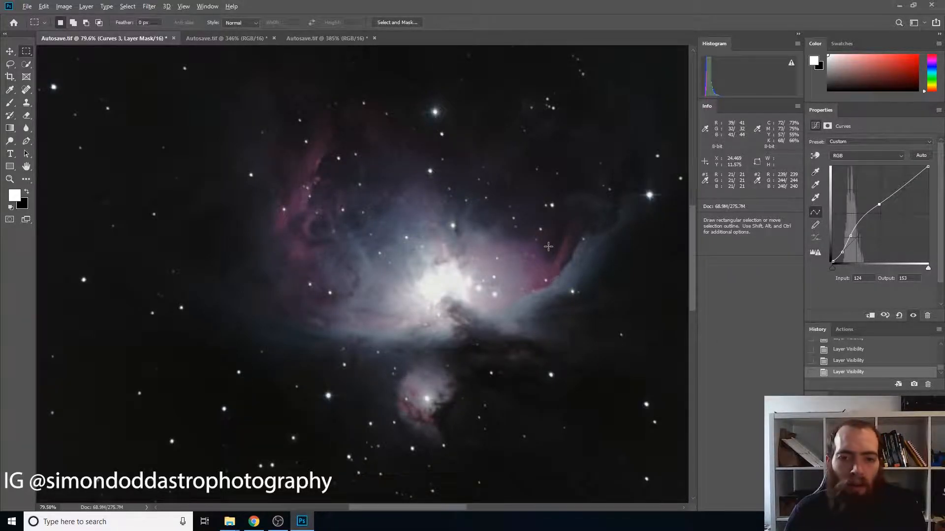
Compare the whole image at the earliest listed history state with the latest state, ending on the latest.
{"action": "scroll", "coordinate": [502, 238], "scroll_direction": "down", "scroll_amount": 5}
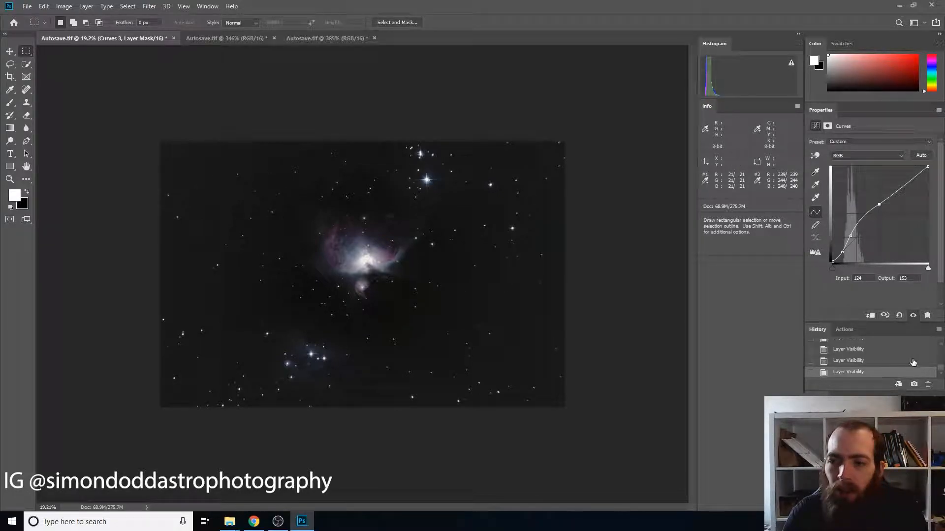
{"action": "scroll", "coordinate": [912, 362], "scroll_direction": "down", "scroll_amount": 2}
{"action": "scroll", "coordinate": [912, 362], "scroll_direction": "down", "scroll_amount": 3}
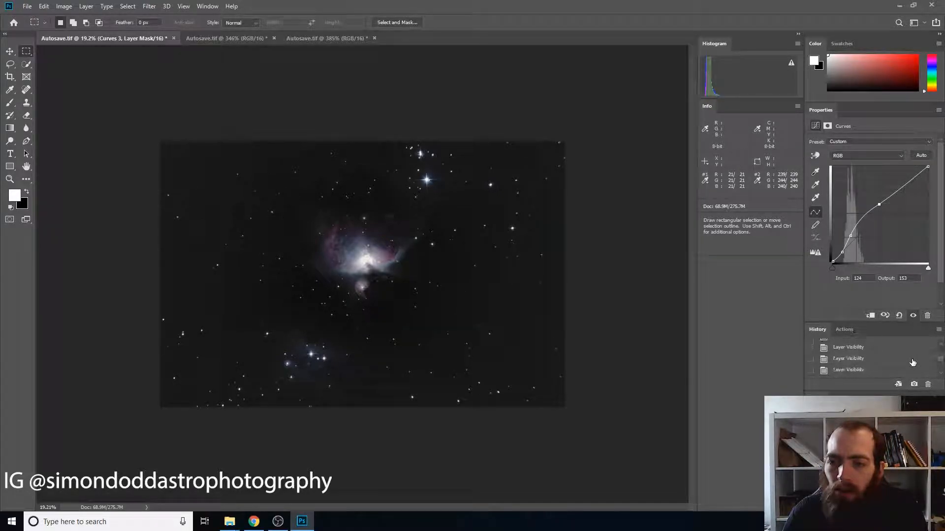
{"action": "scroll", "coordinate": [913, 362], "scroll_direction": "up", "scroll_amount": 5}
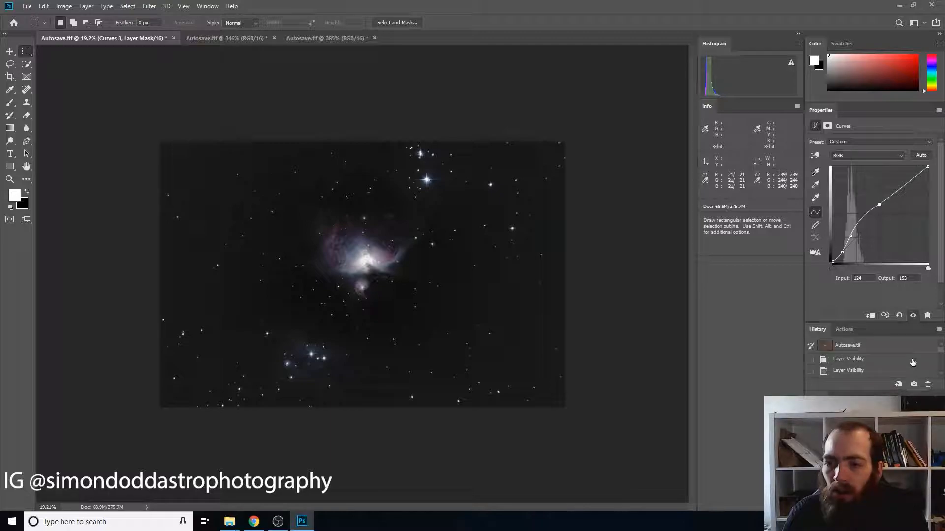
{"action": "scroll", "coordinate": [891, 361], "scroll_direction": "down", "scroll_amount": 1}
{"action": "scroll", "coordinate": [890, 366], "scroll_direction": "down", "scroll_amount": 1}
{"action": "scroll", "coordinate": [888, 363], "scroll_direction": "up", "scroll_amount": 2}
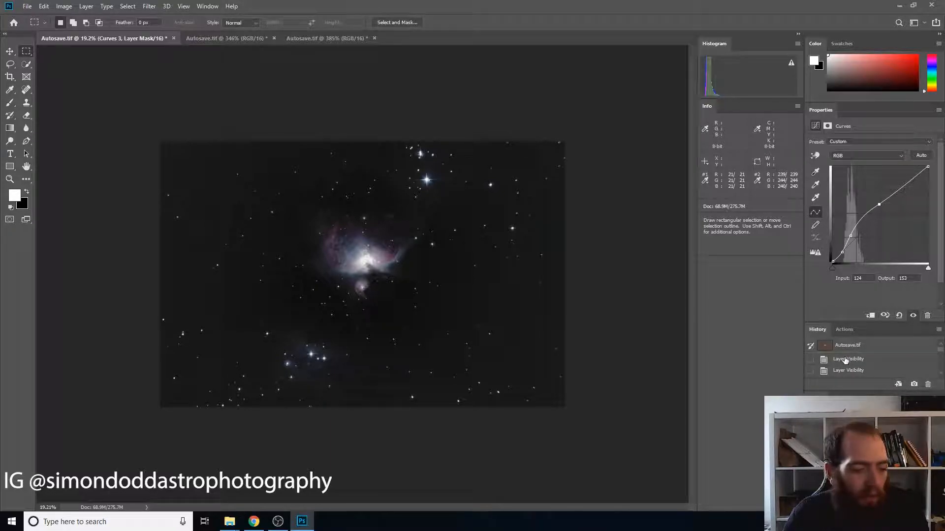
{"action": "left_click", "coordinate": [846, 361]}
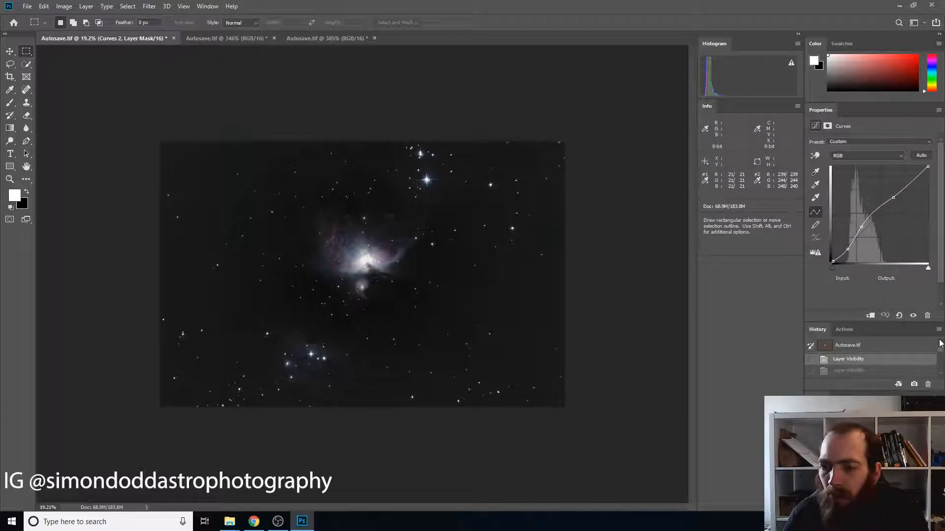
{"action": "scroll", "coordinate": [912, 363], "scroll_direction": "down", "scroll_amount": 4}
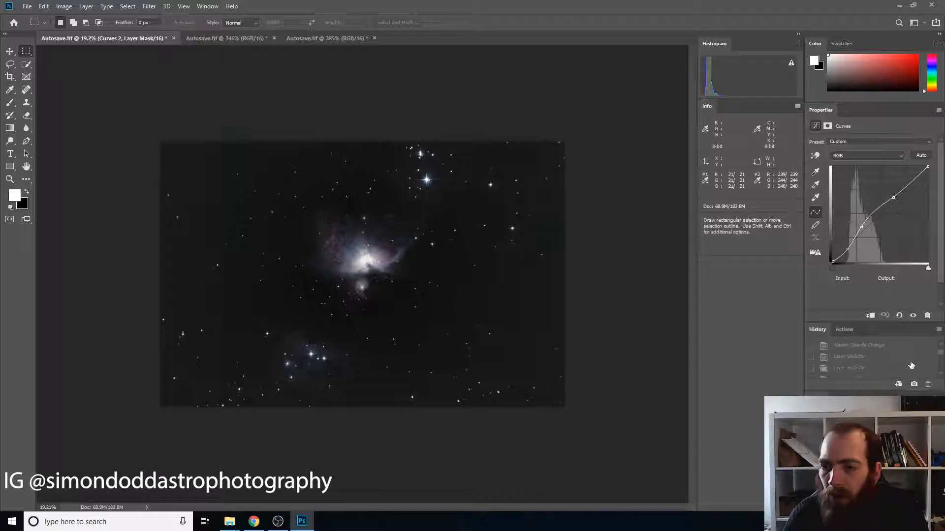
{"action": "scroll", "coordinate": [911, 364], "scroll_direction": "down", "scroll_amount": 6}
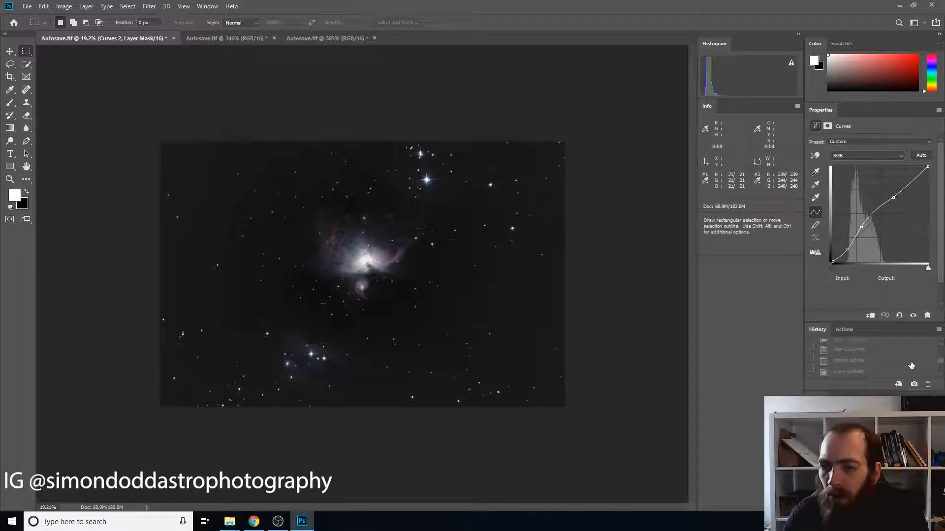
{"action": "left_click", "coordinate": [839, 373]}
{"action": "left_click", "coordinate": [839, 372]}
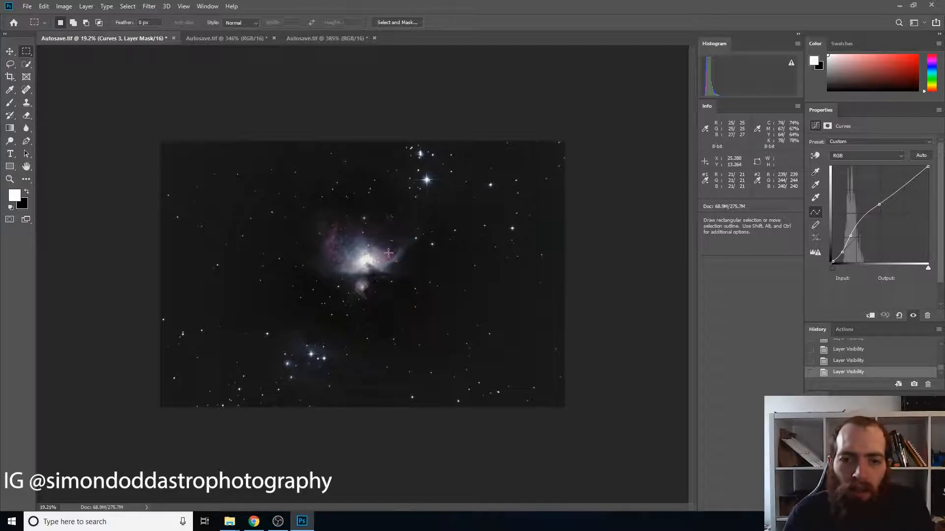
Examine the faint blue nebulosity and bright stars in the cluster below the main nebula at close range.
{"action": "scroll", "coordinate": [344, 305], "scroll_direction": "up", "scroll_amount": 5}
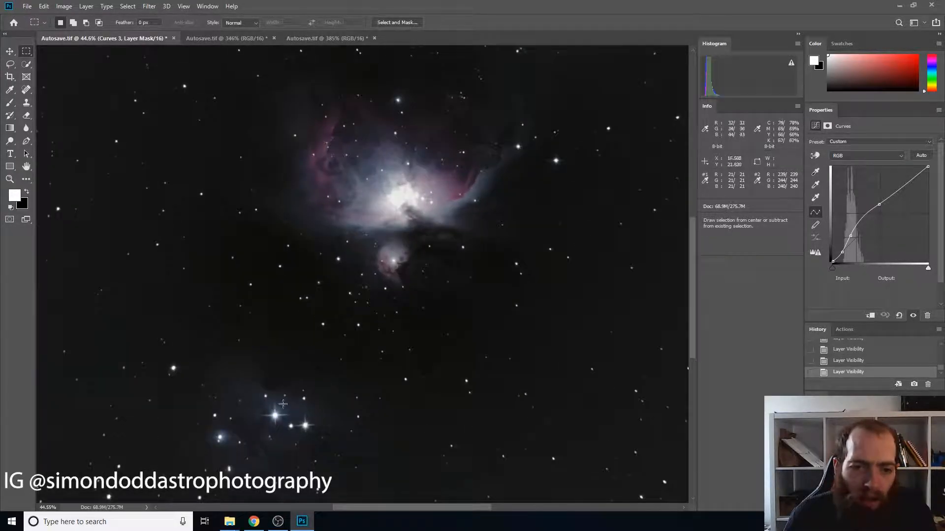
{"action": "scroll", "coordinate": [287, 402], "scroll_direction": "up", "scroll_amount": 5}
{"action": "scroll", "coordinate": [263, 402], "scroll_direction": "down", "scroll_amount": 8}
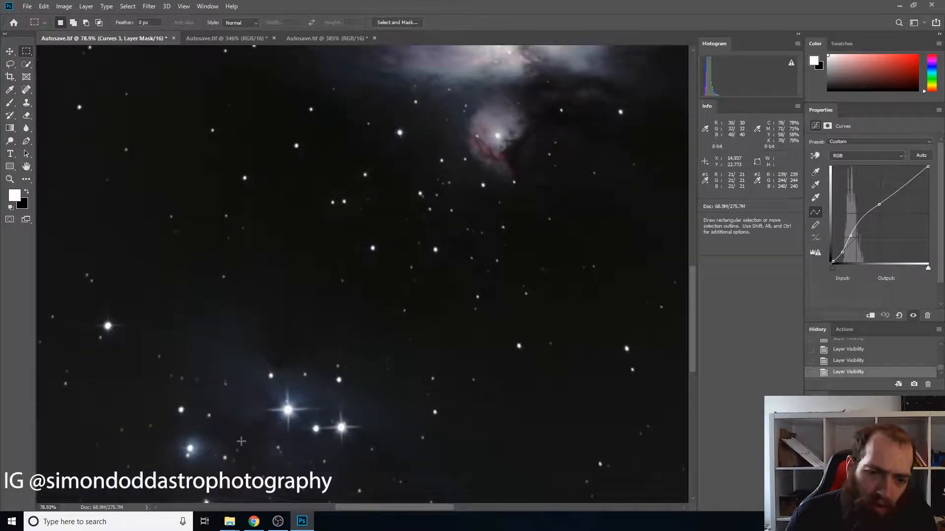
{"action": "scroll", "coordinate": [240, 447], "scroll_direction": "up", "scroll_amount": 1}
{"action": "scroll", "coordinate": [243, 433], "scroll_direction": "down", "scroll_amount": 4}
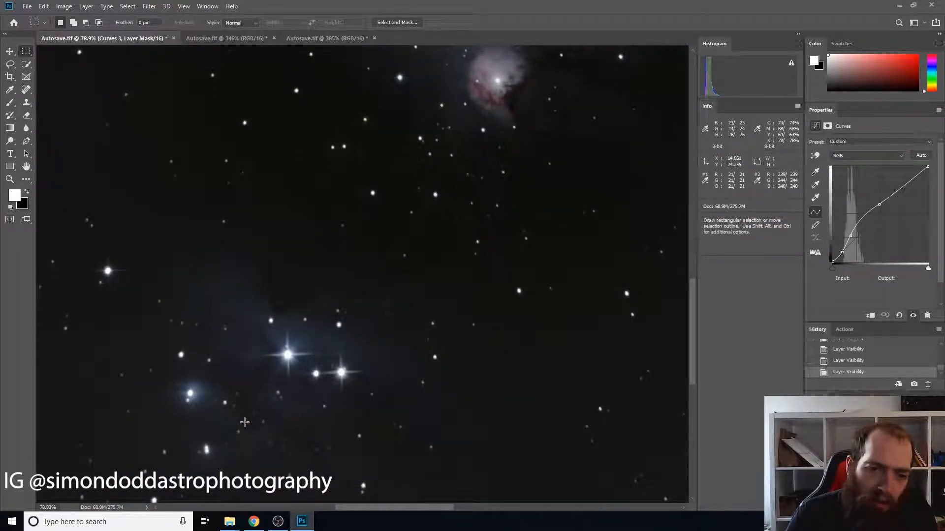
{"action": "scroll", "coordinate": [245, 422], "scroll_direction": "down", "scroll_amount": 2}
{"action": "scroll", "coordinate": [233, 351], "scroll_direction": "up", "scroll_amount": 2}
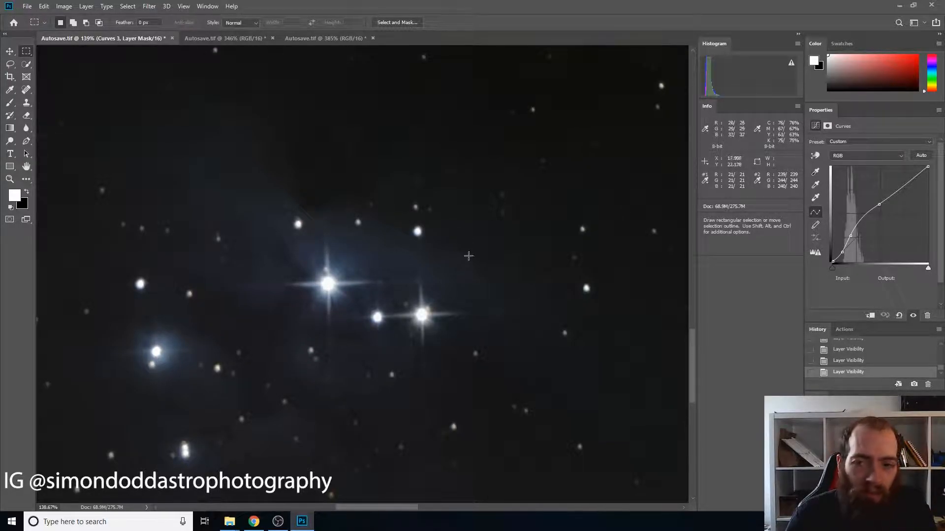
{"action": "key", "text": "ctrl+0"}
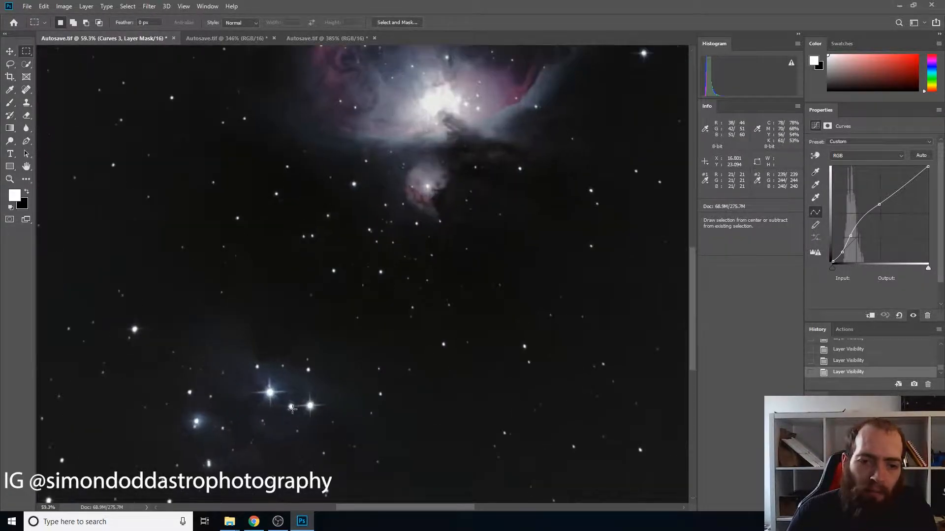
{"action": "scroll", "coordinate": [231, 438], "scroll_direction": "up", "scroll_amount": 3}
{"action": "scroll", "coordinate": [247, 355], "scroll_direction": "down", "scroll_amount": 2}
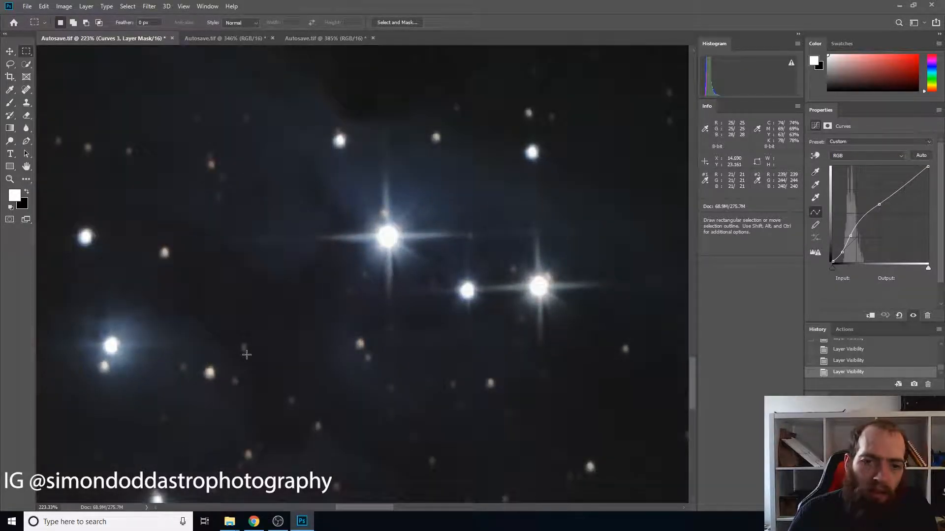
Try a Color Range selection of the faint blue nebulosity around the lower star cluster with Fuzziness 18 while Curves 3 is active.
{"action": "scroll", "coordinate": [246, 354], "scroll_direction": "down", "scroll_amount": 3}
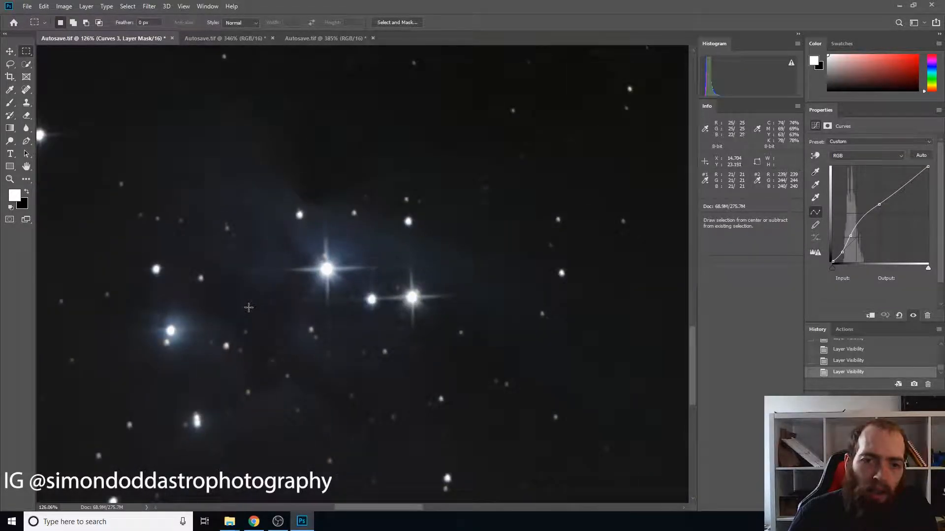
{"action": "left_click", "coordinate": [127, 6]}
{"action": "left_click", "coordinate": [139, 103]}
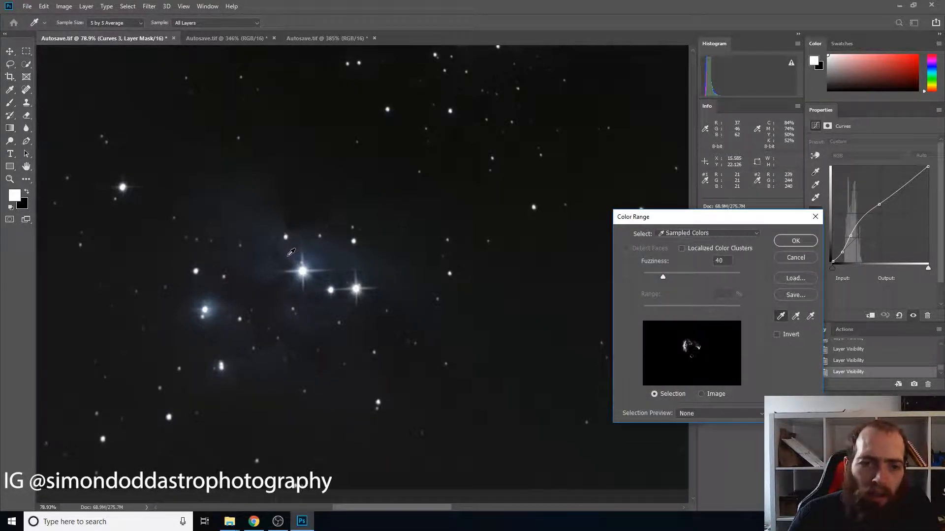
{"action": "left_click", "coordinate": [330, 250]}
{"action": "left_click_drag", "start_coordinate": [662, 275], "coordinate": [653, 276]}
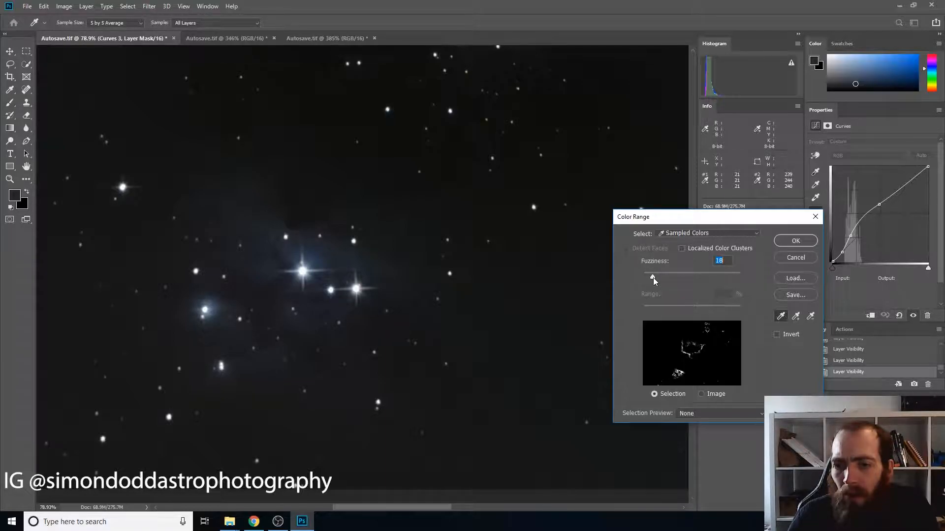
{"action": "left_click", "coordinate": [796, 241]}
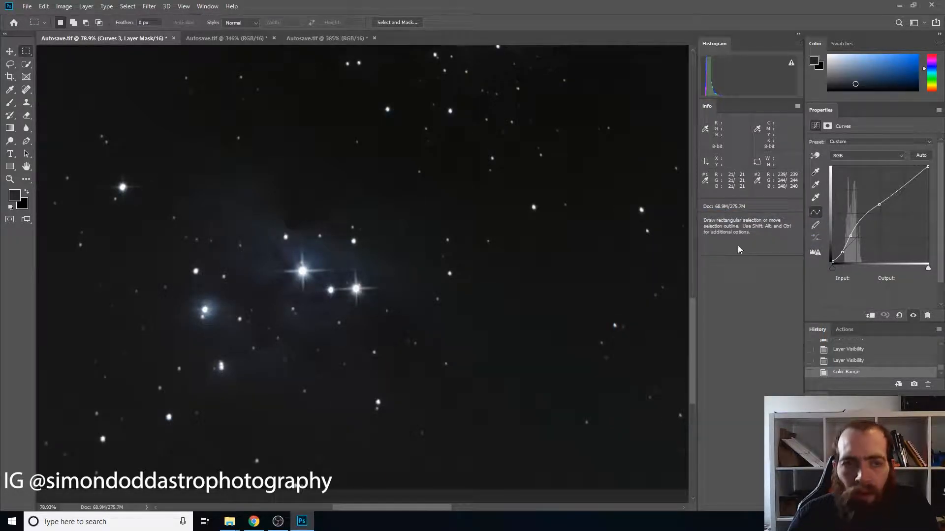
Add a Curves 4 adjustment layer, try lifting its shadows from input 11 to output 25, and check the whole image.
{"action": "left_click", "coordinate": [86, 6]}
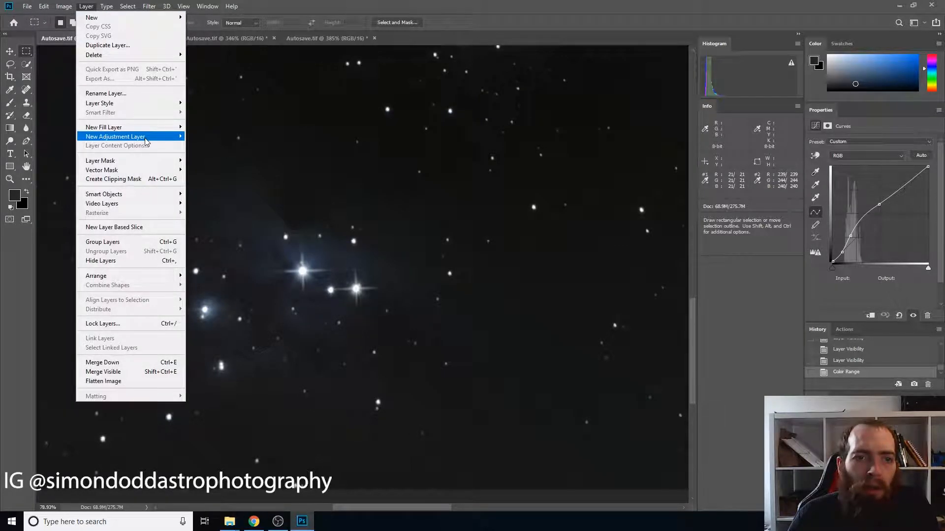
{"action": "mouse_move", "coordinate": [145, 142]}
{"action": "left_click", "coordinate": [197, 153]}
{"action": "left_click", "coordinate": [550, 156]}
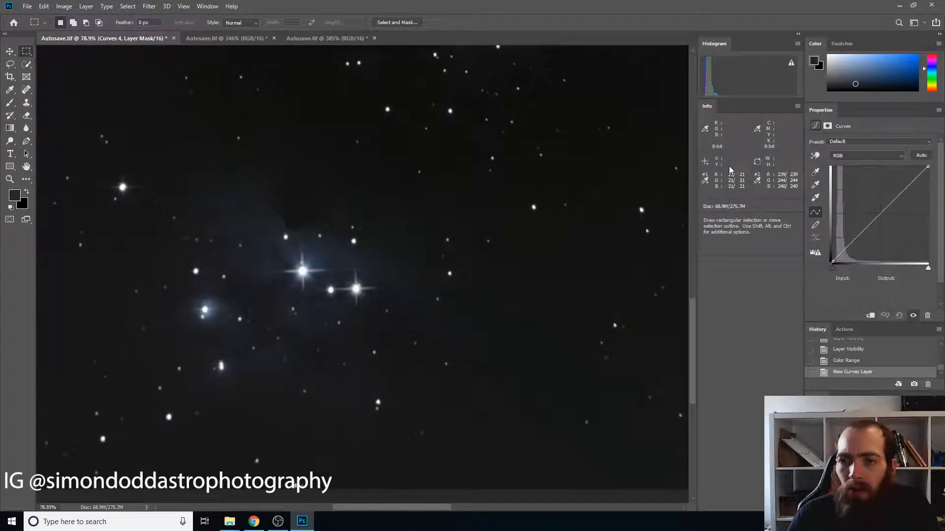
{"action": "left_click_drag", "start_coordinate": [843, 253], "coordinate": [836, 252]}
{"action": "scroll", "coordinate": [536, 215], "scroll_direction": "down", "scroll_amount": 5}
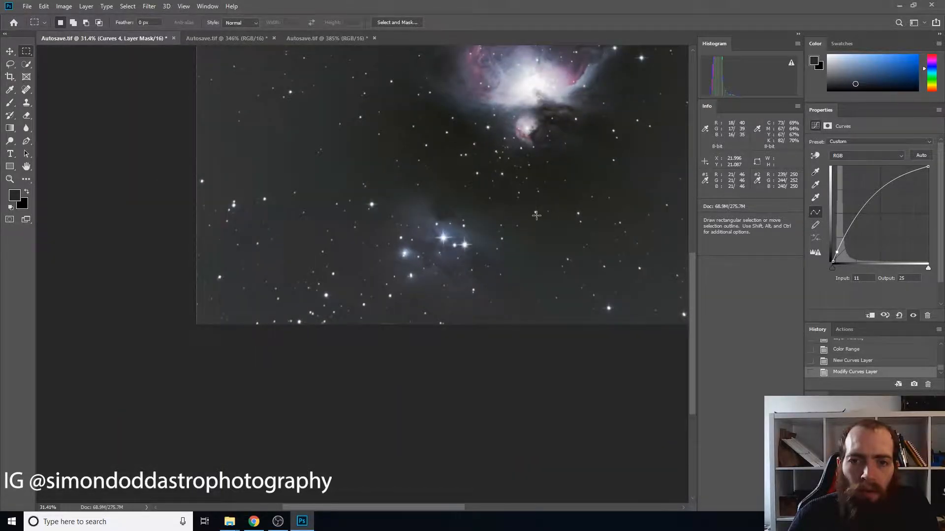
{"action": "scroll", "coordinate": [536, 215], "scroll_direction": "down", "scroll_amount": 3}
{"action": "scroll", "coordinate": [542, 217], "scroll_direction": "up", "scroll_amount": 4}
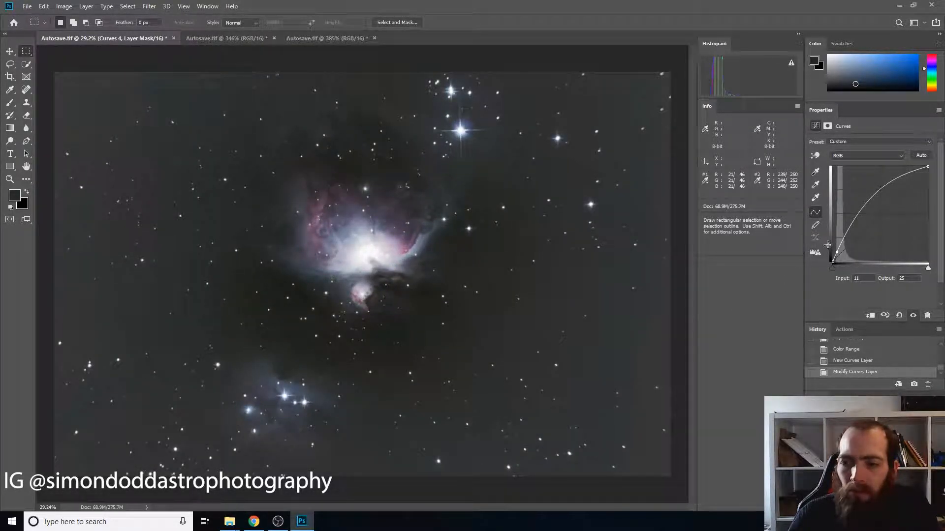
Revert the history to the Color Range state, removing the new Curves layer and its shadow adjustment.
{"action": "left_click", "coordinate": [846, 349]}
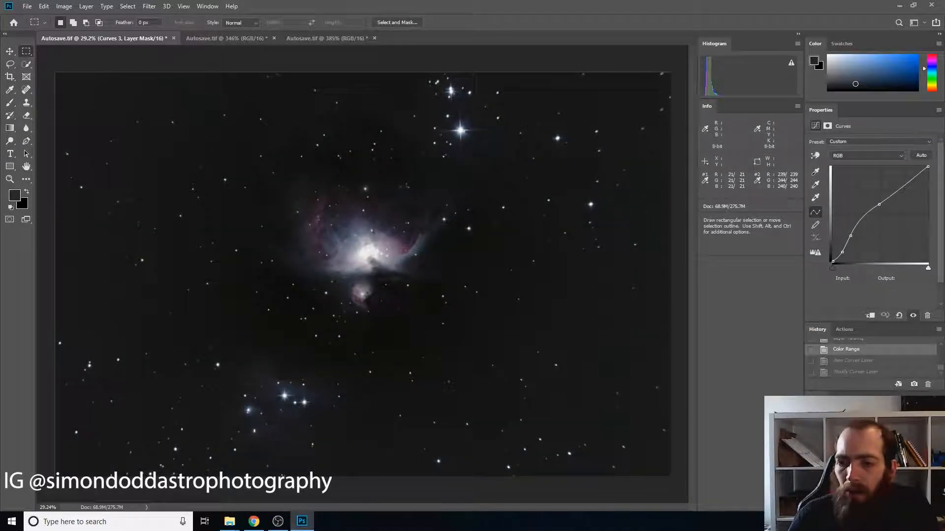
{"action": "left_click", "coordinate": [849, 363]}
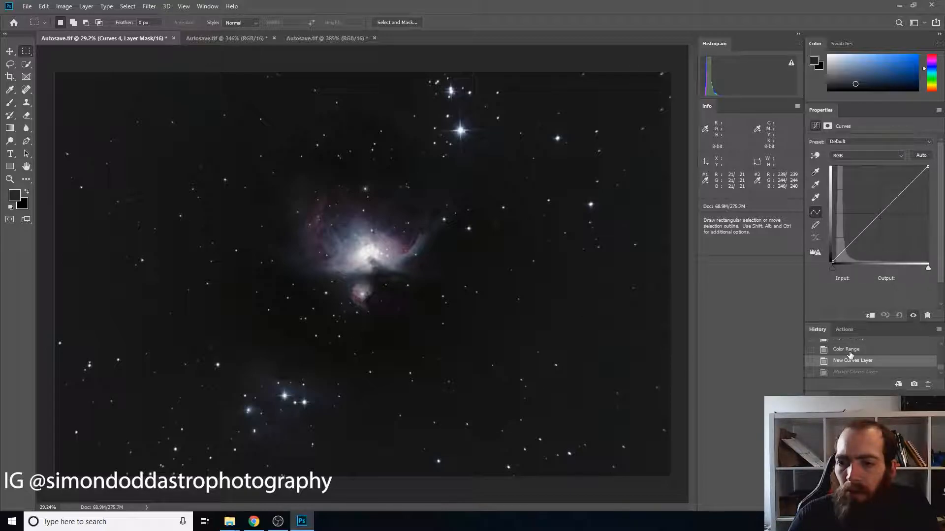
{"action": "left_click", "coordinate": [850, 352]}
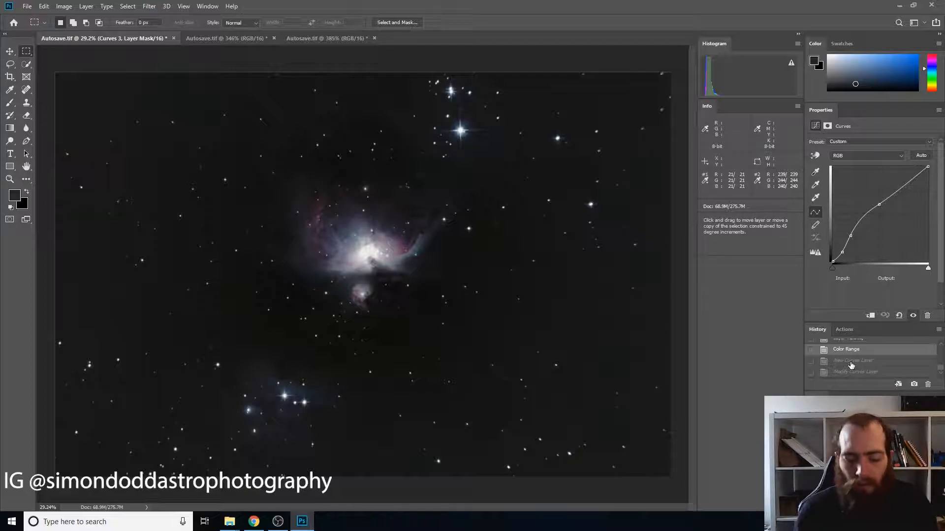
Create a new layer and stamp all visible layers into it.
{"action": "key", "text": "ctrl+shift+alt+n"}
{"action": "key", "text": "ctrl+alt+shift+b"}
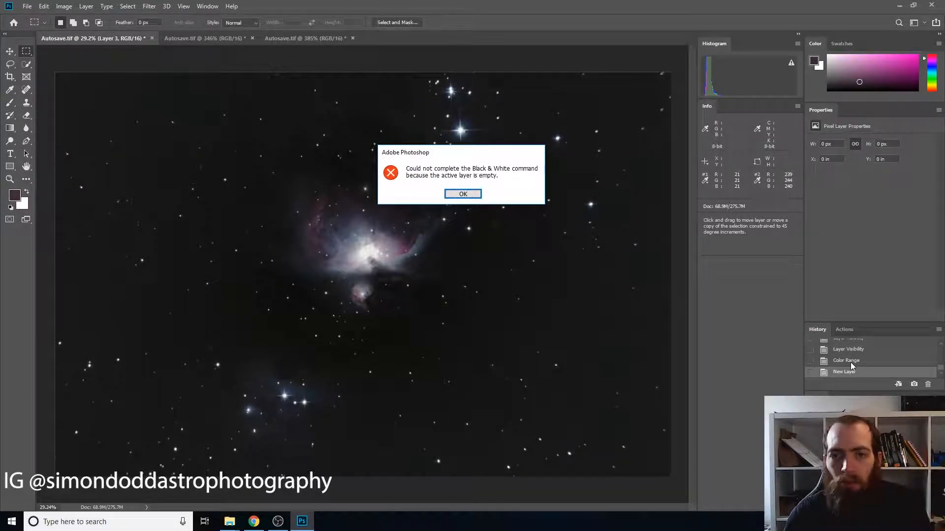
{"action": "key", "text": "Return"}
{"action": "key", "text": "ctrl+shift+alt+e"}
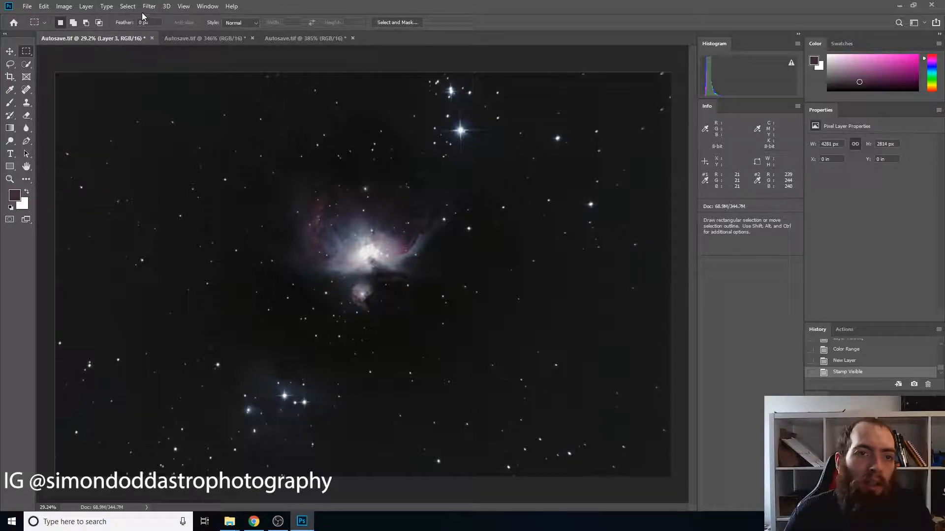
Select the blue nebulosity on the stamped layer with Color Range, using sampled colors and Fuzziness 18.
{"action": "left_click", "coordinate": [129, 7]}
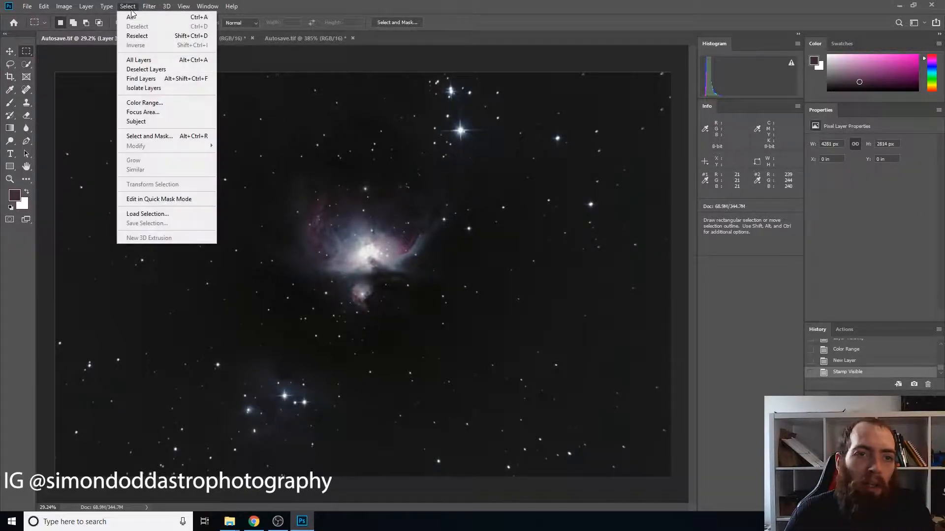
{"action": "left_click", "coordinate": [156, 100]}
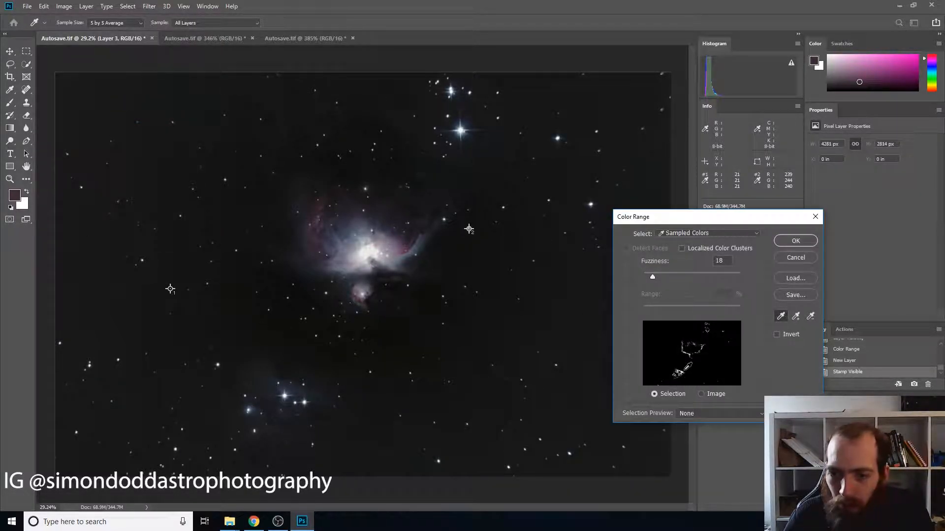
{"action": "left_click", "coordinate": [809, 241]}
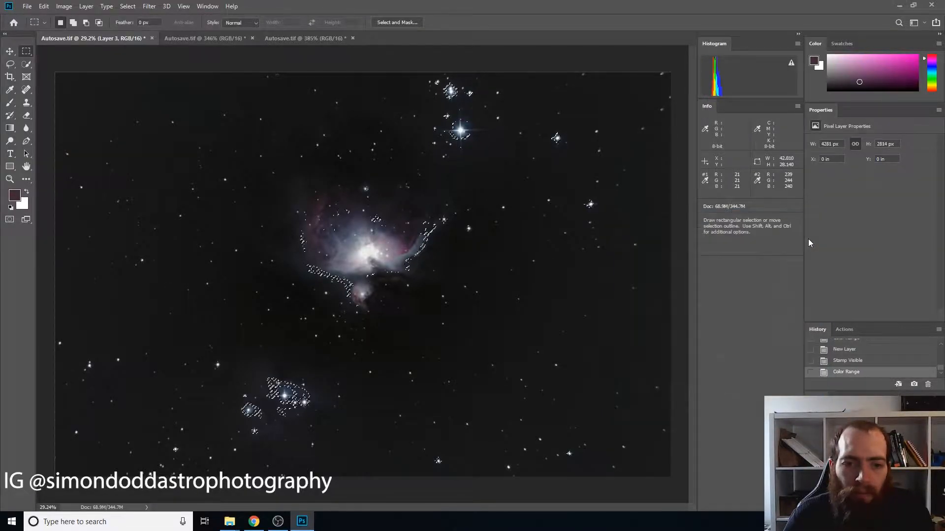
Add a Curves adjustment layer named Curves 4 masked by the blue selection, in Normal mode at 100% opacity.
{"action": "left_click", "coordinate": [86, 7]}
{"action": "mouse_move", "coordinate": [133, 137]}
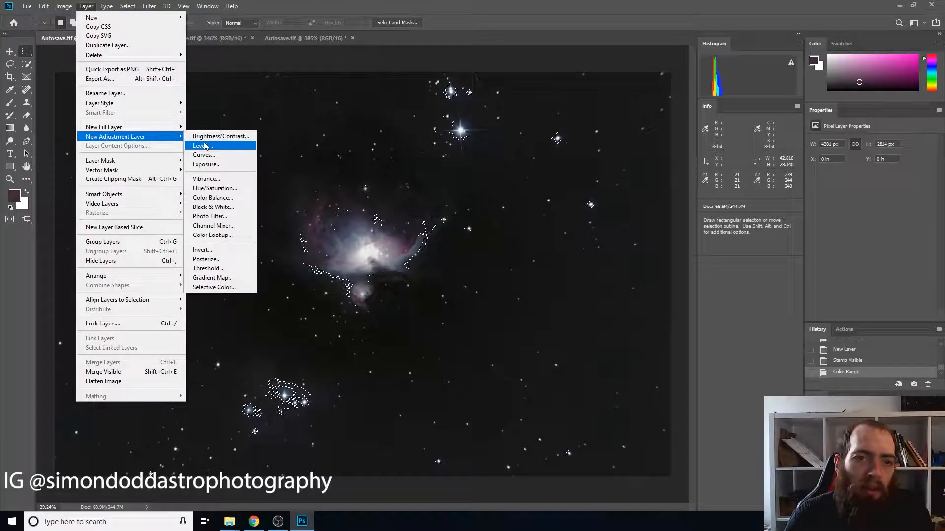
{"action": "left_click", "coordinate": [211, 155]}
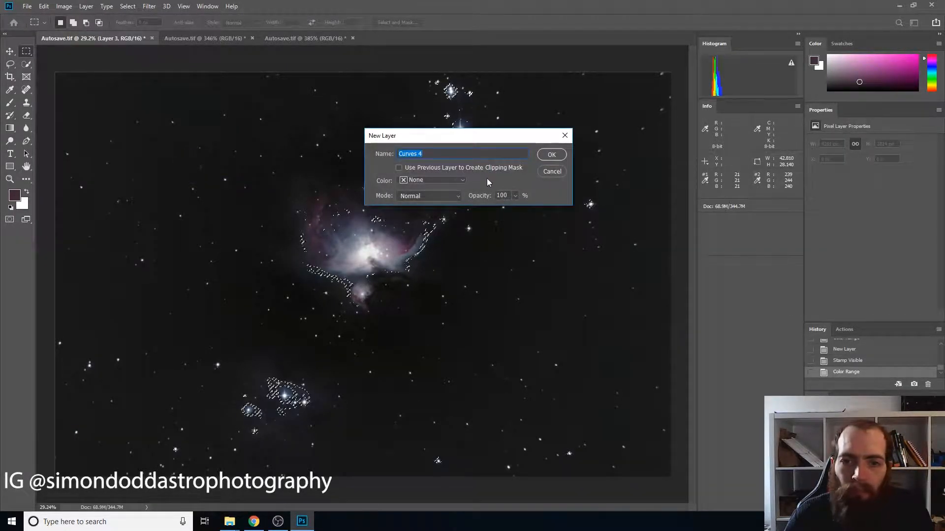
{"action": "left_click", "coordinate": [550, 156]}
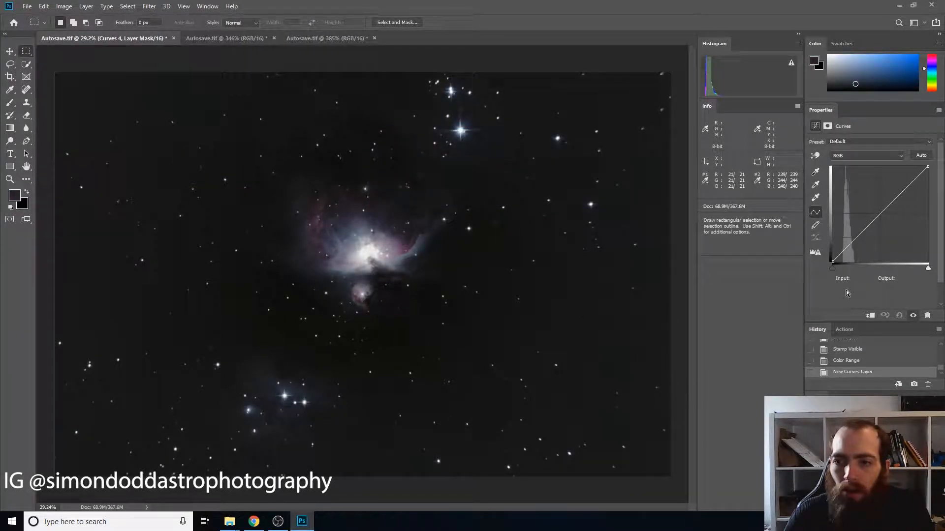
Shape the Curves 4 RGB curve with points at about 23/15, 35/54 and 109/166 to brighten the selected blues.
{"action": "left_click", "coordinate": [839, 255]}
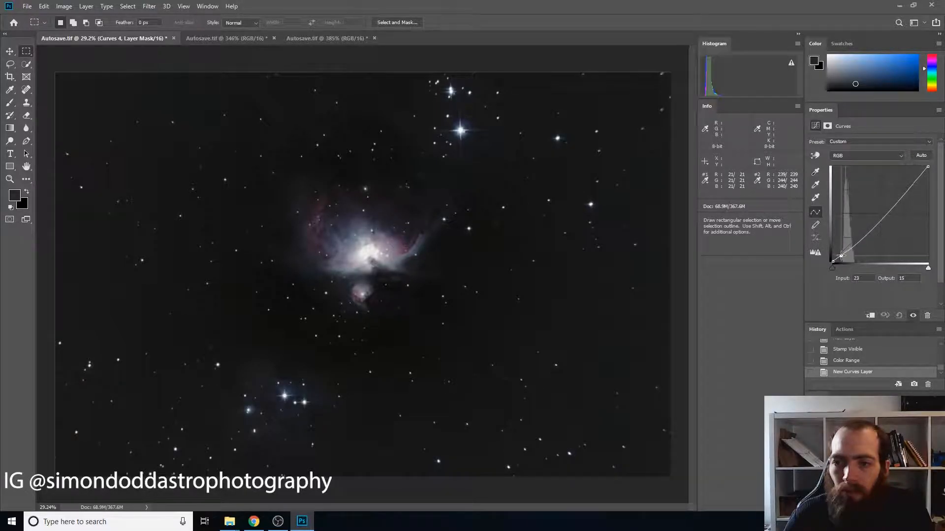
{"action": "left_click_drag", "start_coordinate": [847, 249], "coordinate": [844, 241]}
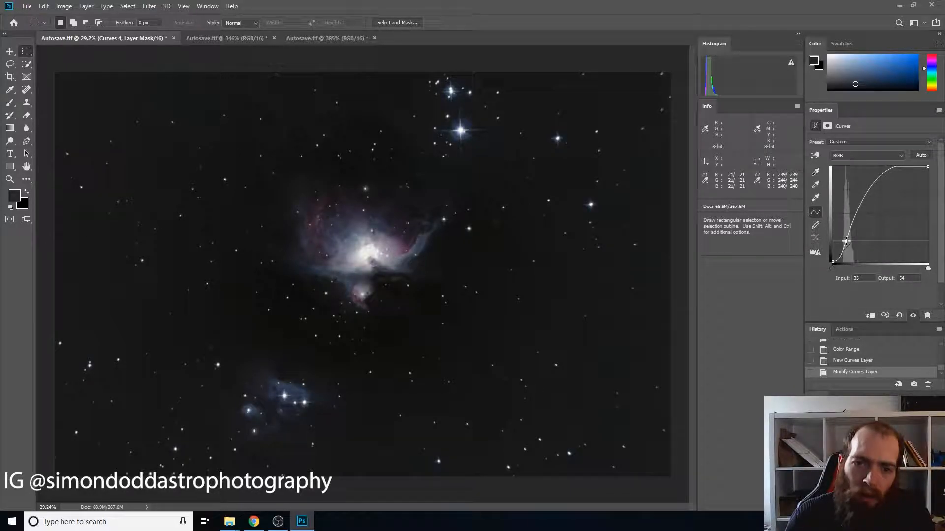
{"action": "left_click_drag", "start_coordinate": [864, 198], "coordinate": [872, 203]}
Compare the image with and without the Curves 4 layer, adjusting the layer's opacity between comparisons and leaving it visible.
{"action": "key", "text": "ctrl+comma"}
{"action": "key", "text": "ctrl+comma"}
{"action": "key", "text": "ctrl+comma"}
{"action": "key", "text": "ctrl+comma"}
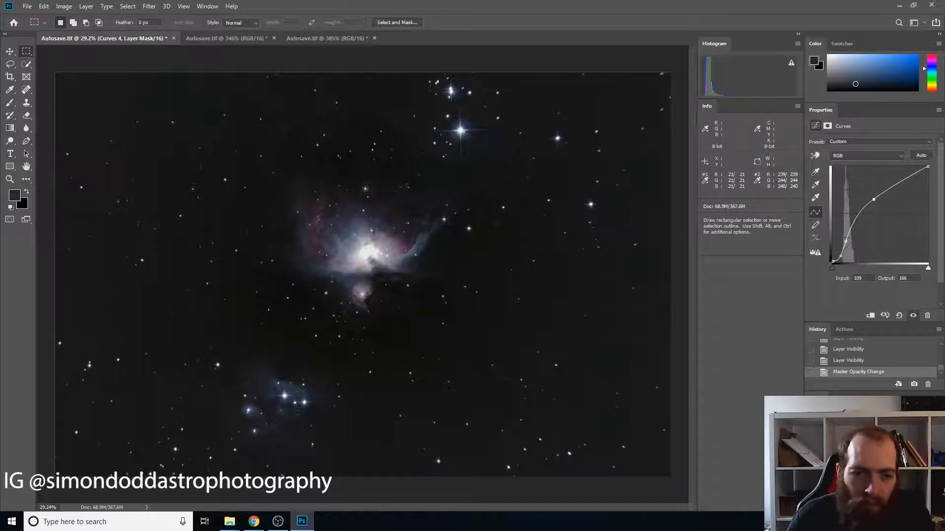
{"action": "key", "text": "ctrl+comma"}
{"action": "key", "text": "ctrl+comma"}
{"action": "key", "text": "ctrl+comma"}
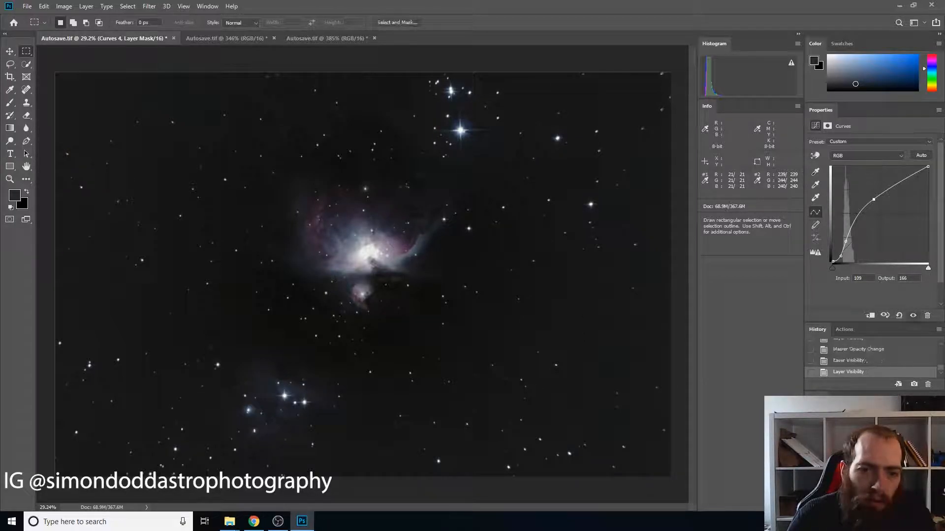
{"action": "key", "text": "ctrl+comma"}
{"action": "key", "text": "ctrl+comma"}
{"action": "key", "text": "ctrl+comma"}
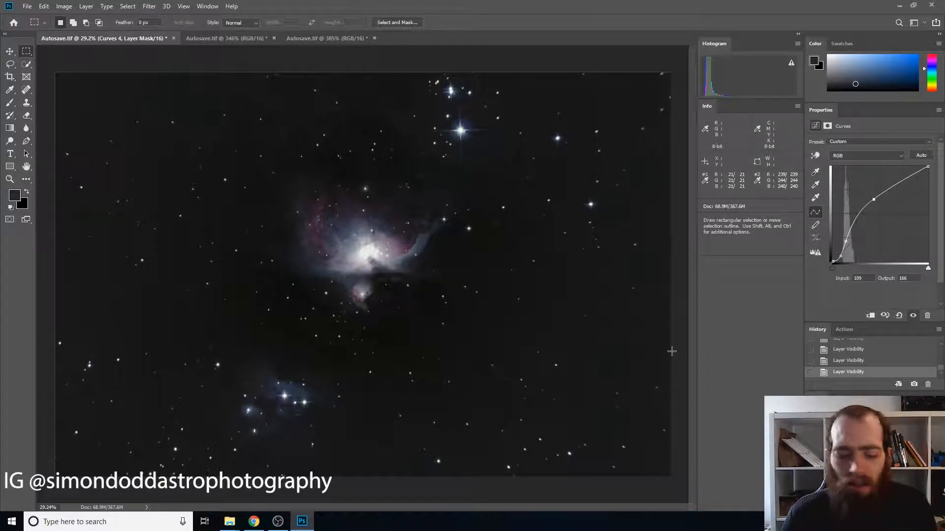
Stamp the visible result, including the Curves 4 adjustment, onto another new layer.
{"action": "key", "text": "ctrl+shift+alt+n"}
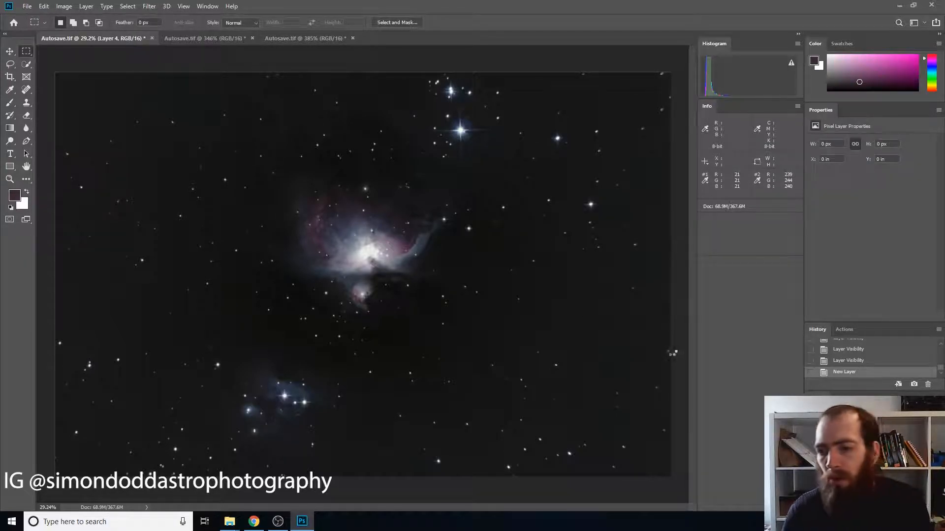
{"action": "key", "text": "ctrl+shift+alt+e"}
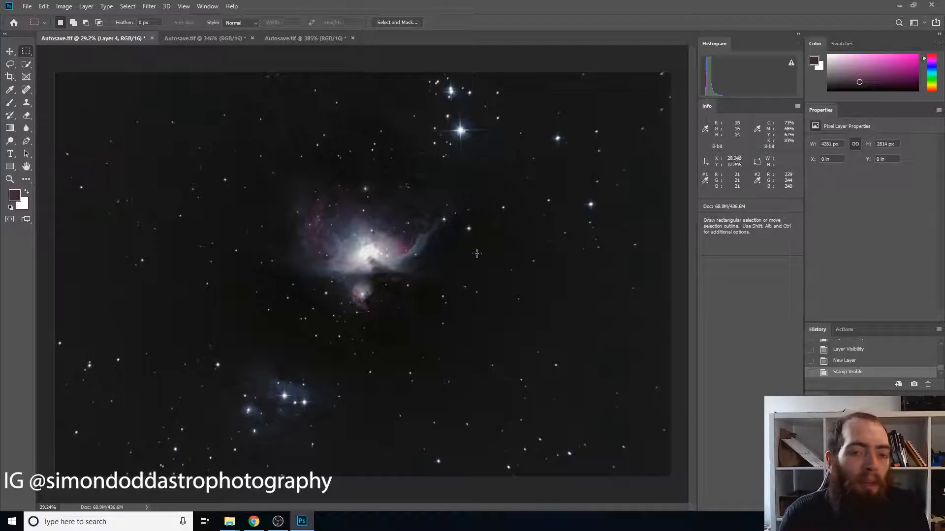
Start a Color Range selection at fuzziness 5, trying color samples from the faint dust around the nebula's right wing.
{"action": "left_click", "coordinate": [129, 7]}
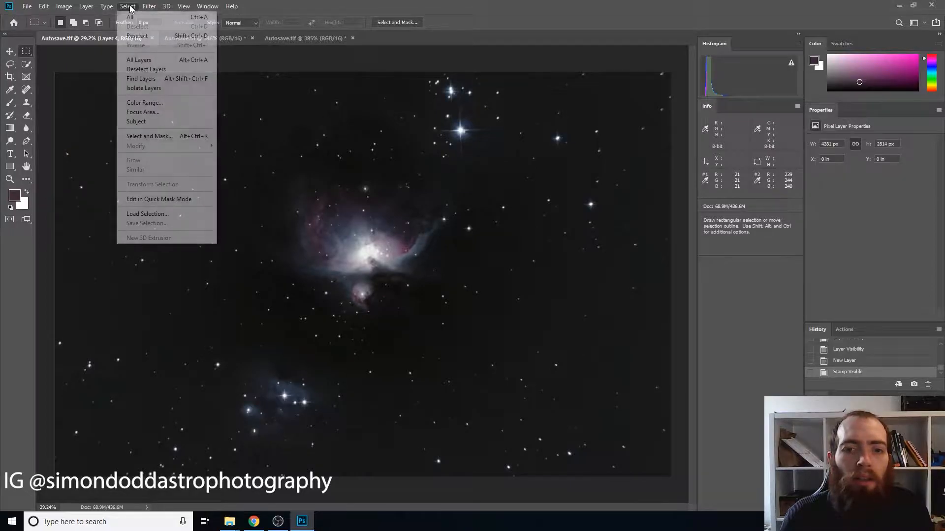
{"action": "left_click", "coordinate": [145, 104]}
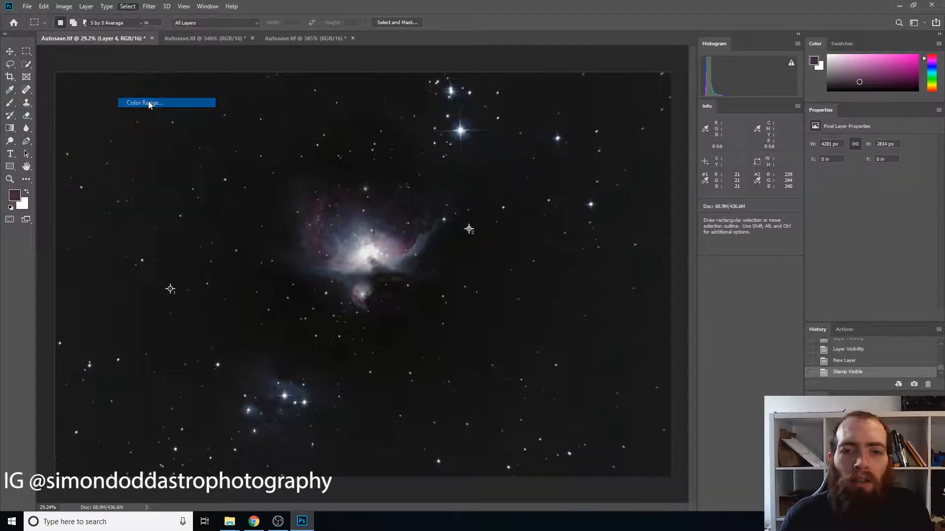
{"action": "left_click", "coordinate": [398, 115]}
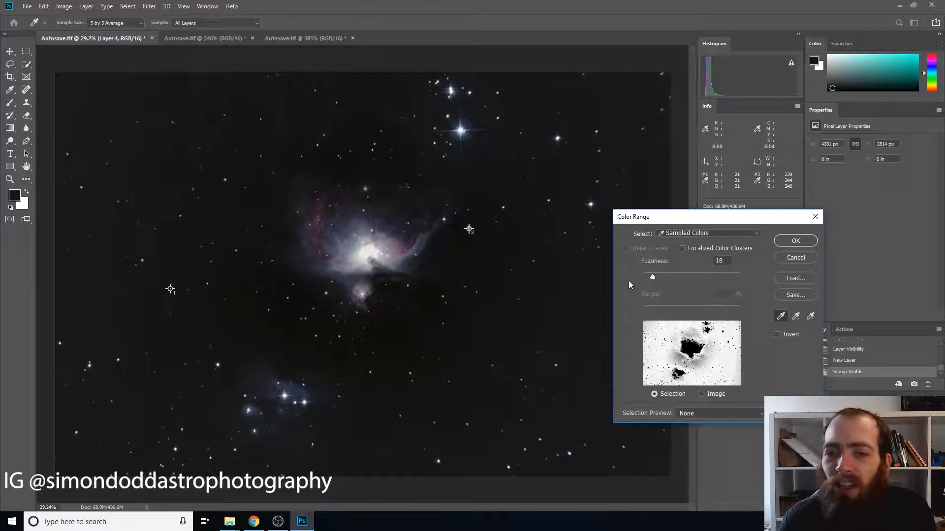
{"action": "mouse_move", "coordinate": [652, 274]}
{"action": "left_mouse_down"}
{"action": "mouse_move", "coordinate": [642, 278]}
{"action": "mouse_move", "coordinate": [674, 276]}
{"action": "mouse_move", "coordinate": [652, 280]}
{"action": "left_mouse_up"}
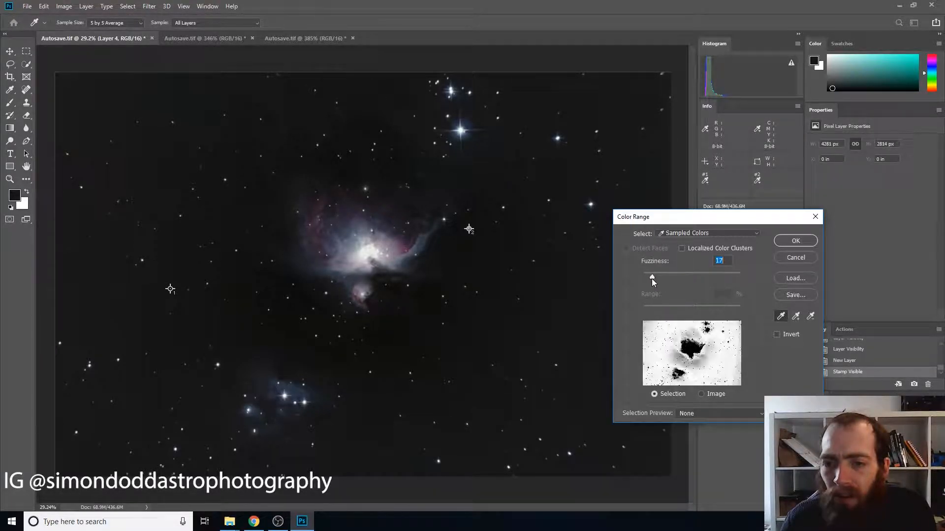
{"action": "left_click", "coordinate": [444, 192]}
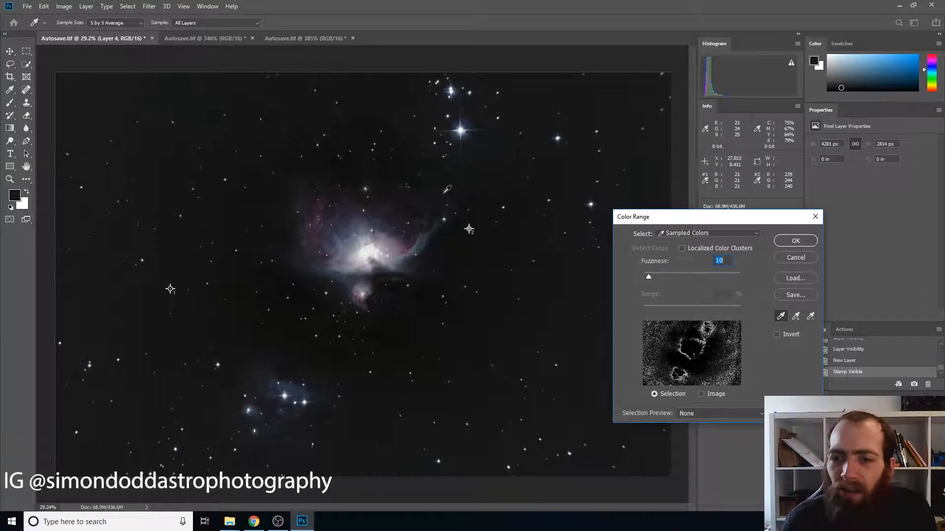
{"action": "left_click_drag", "start_coordinate": [648, 277], "coordinate": [646, 278]}
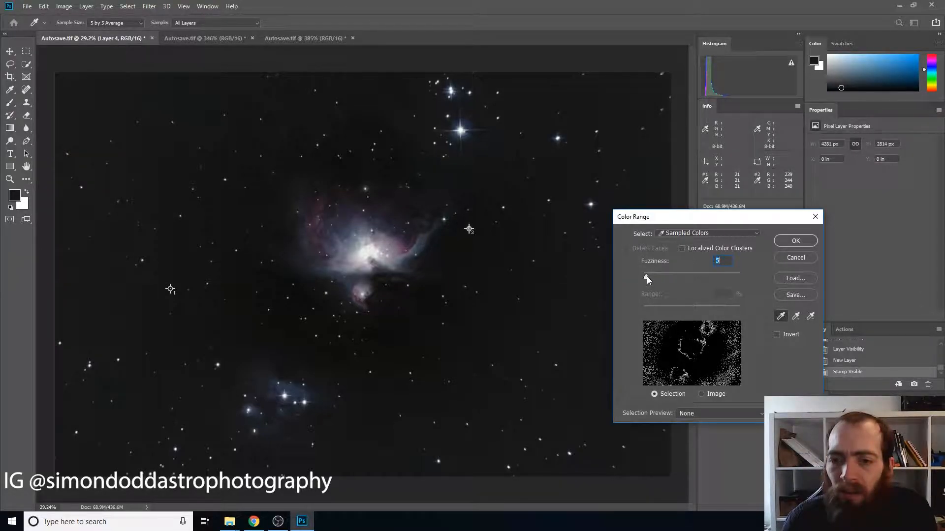
{"action": "left_click", "coordinate": [446, 203]}
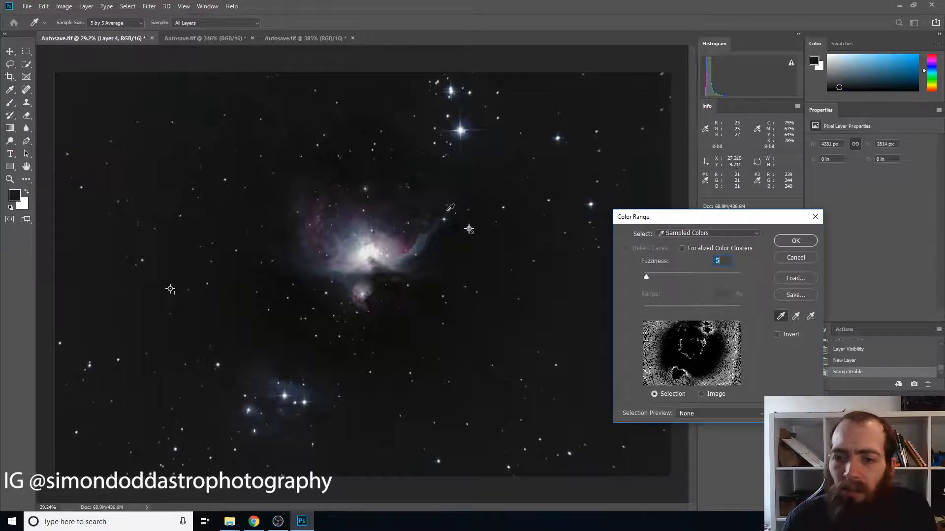
{"action": "left_click", "coordinate": [447, 211]}
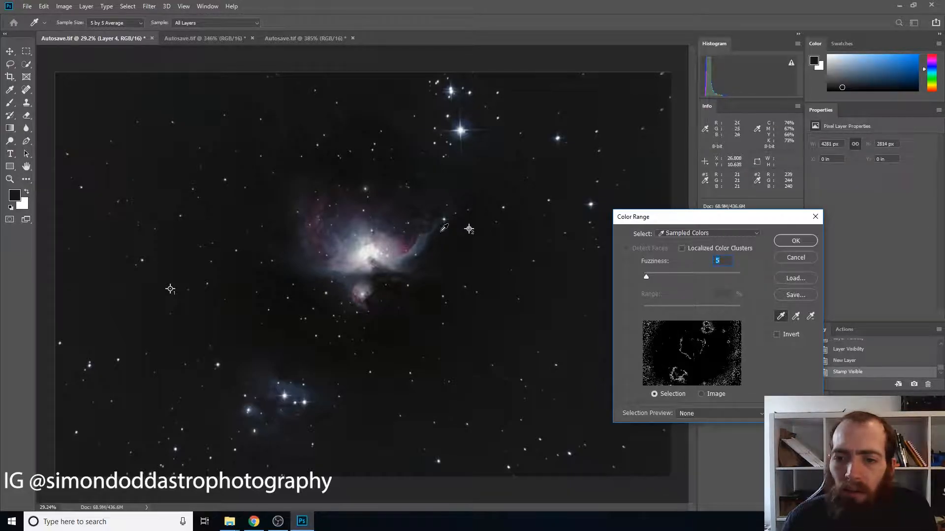
{"action": "left_click", "coordinate": [441, 231]}
{"action": "left_click", "coordinate": [422, 244]}
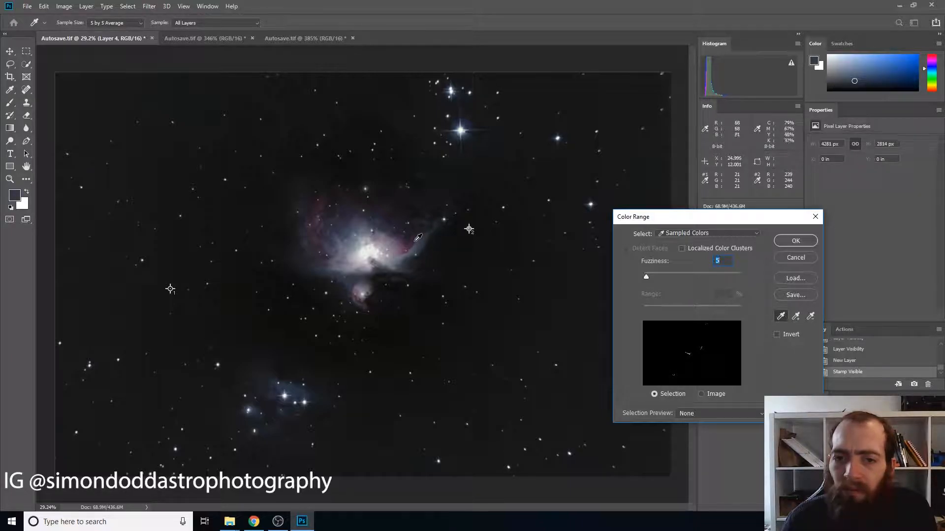
{"action": "left_click", "coordinate": [447, 237]}
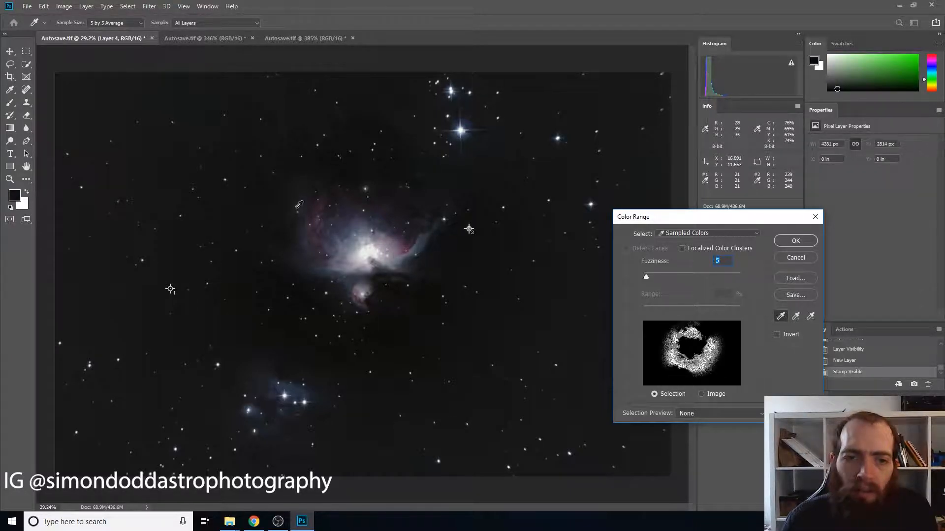
Select the faint dust with a color sample from the nebula's upper-left edge and a fuzziness of 9.
{"action": "left_click", "coordinate": [303, 199]}
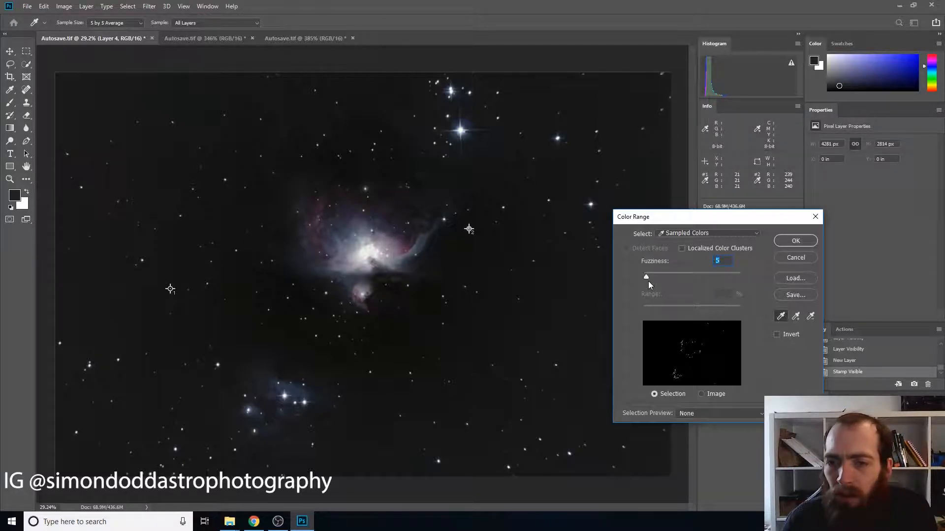
{"action": "key", "text": "Up"}
{"action": "key", "text": "Up"}
{"action": "key", "text": "Up"}
{"action": "key", "text": "Up"}
{"action": "key", "text": "Up"}
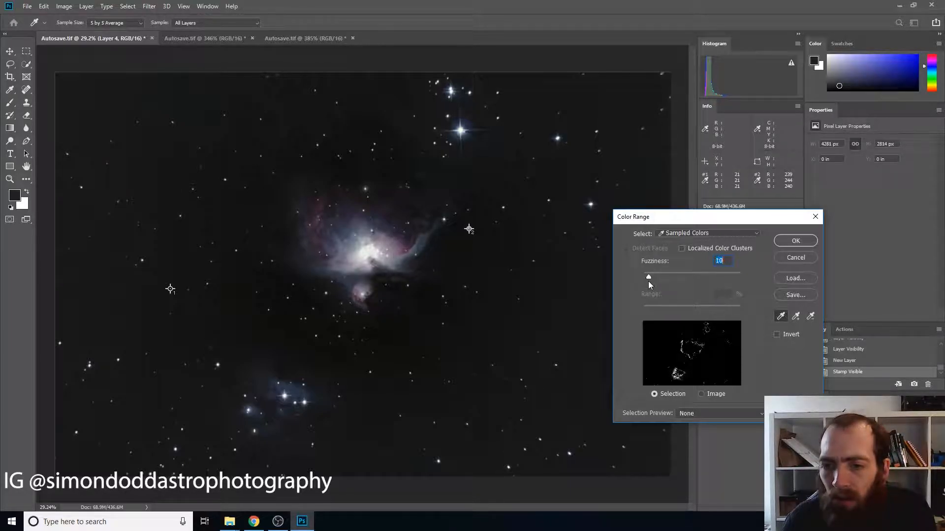
{"action": "key", "text": "Down"}
{"action": "key", "text": "Down"}
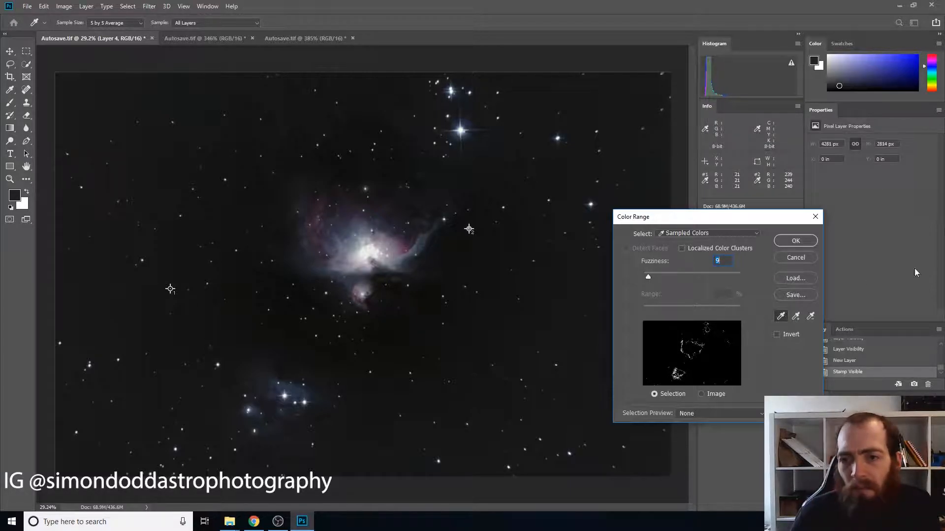
{"action": "left_click", "coordinate": [794, 242]}
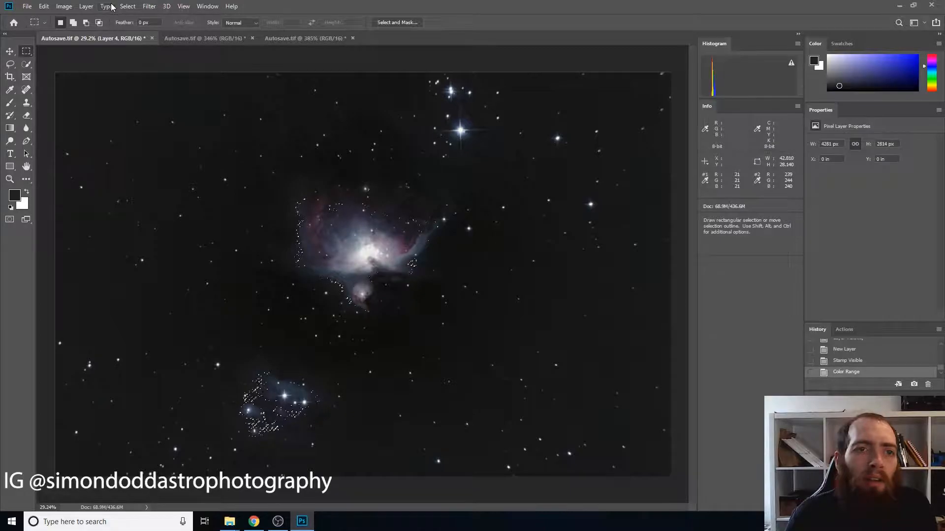
Add a Curves adjustment layer named Curves 5 masked by the dust selection, in Normal mode at 100% opacity.
{"action": "left_click", "coordinate": [80, 11]}
{"action": "mouse_move", "coordinate": [135, 137]}
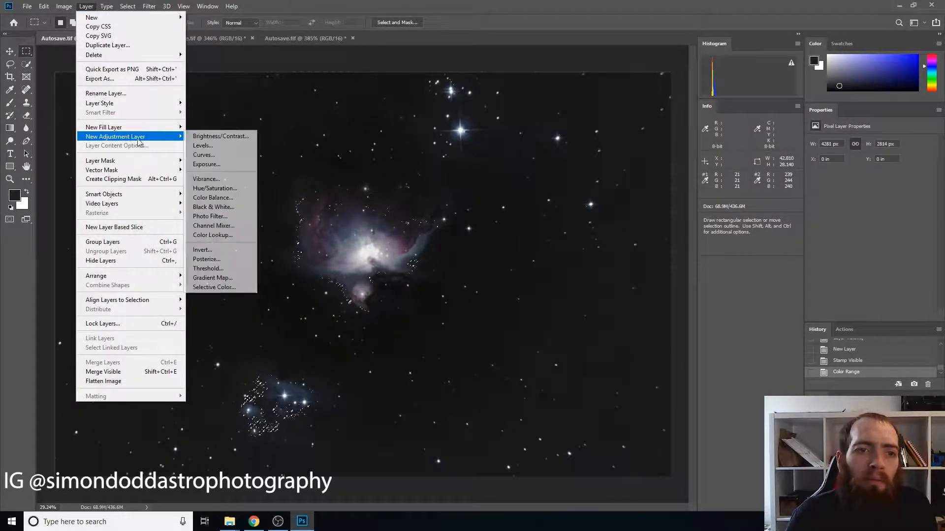
{"action": "left_click", "coordinate": [208, 158]}
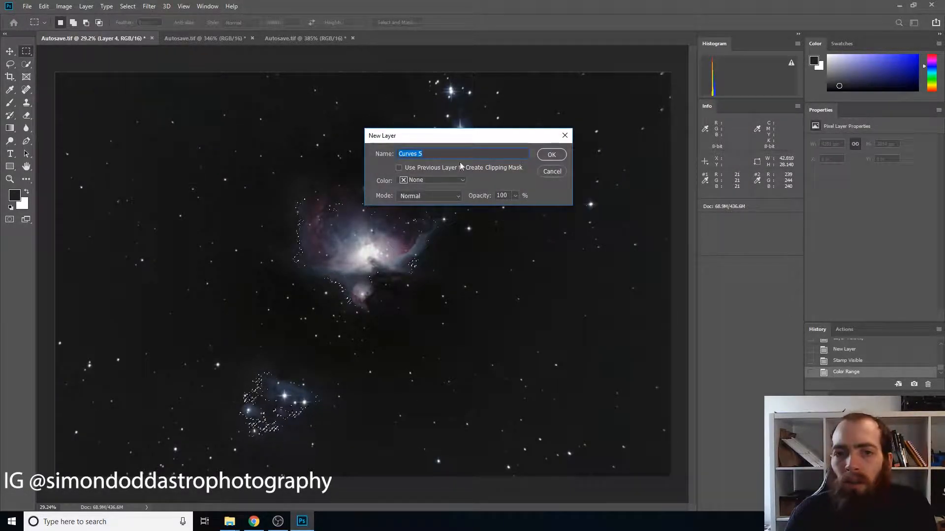
{"action": "left_click", "coordinate": [556, 156]}
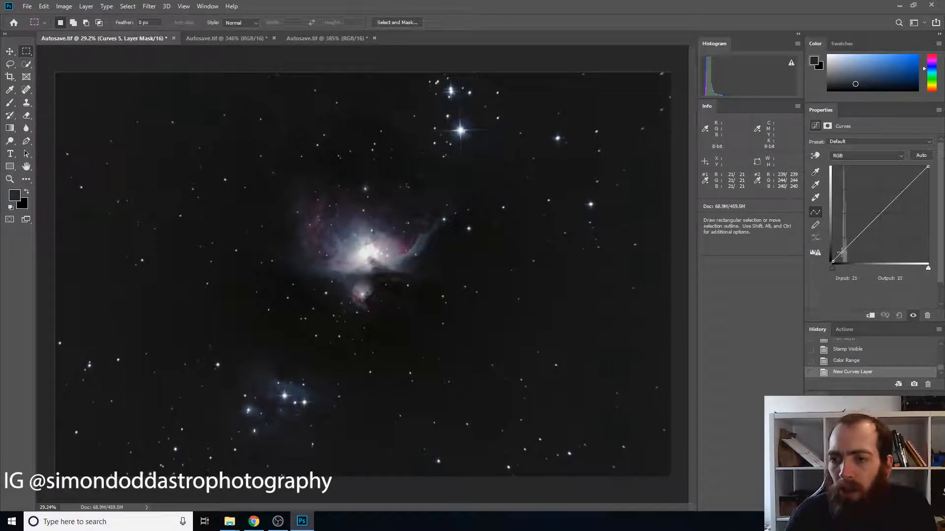
Shape the Curves 5 RGB curve steeply upward, with points at 24/10 and 73/157 and another between them.
{"action": "left_click_drag", "start_coordinate": [840, 254], "coordinate": [848, 234]}
{"action": "left_click", "coordinate": [859, 202]}
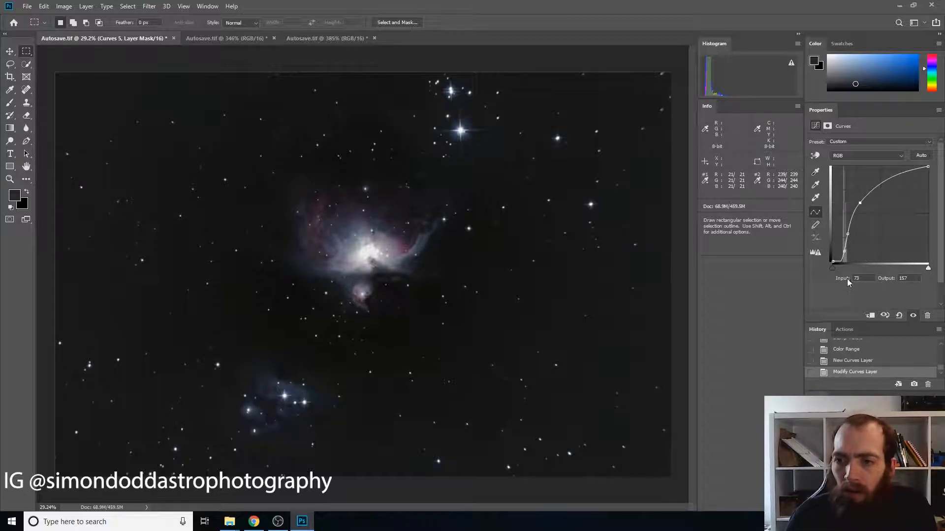
{"action": "left_click_drag", "start_coordinate": [842, 251], "coordinate": [843, 258]}
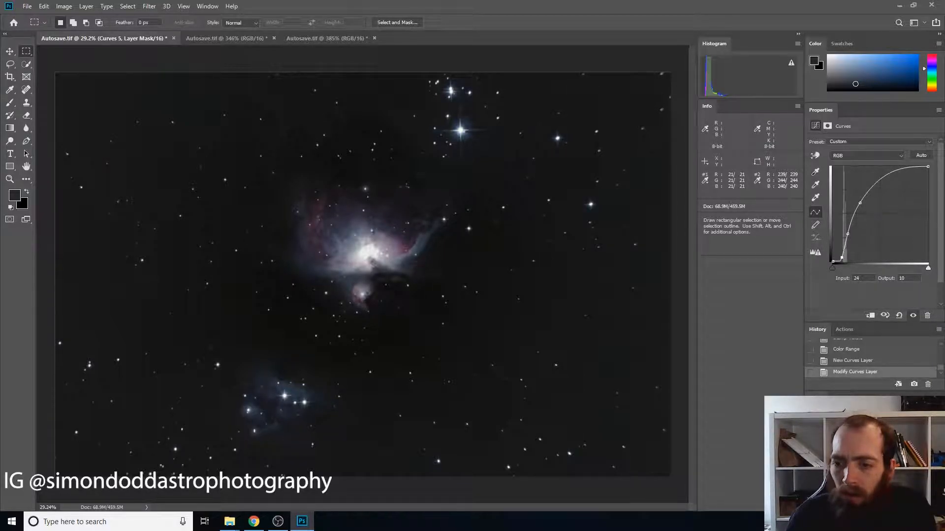
Compare the image with and without the Curves 5 layer, leaving it visible.
{"action": "key", "text": "ctrl+comma"}
{"action": "key", "text": "ctrl+comma"}
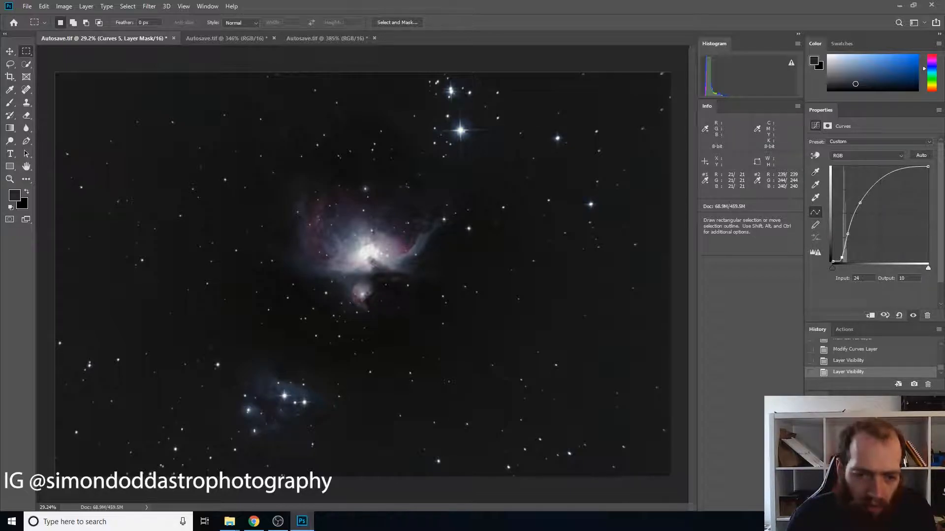
{"action": "key", "text": "ctrl+comma"}
{"action": "key", "text": "ctrl+comma"}
{"action": "key", "text": "ctrl+comma"}
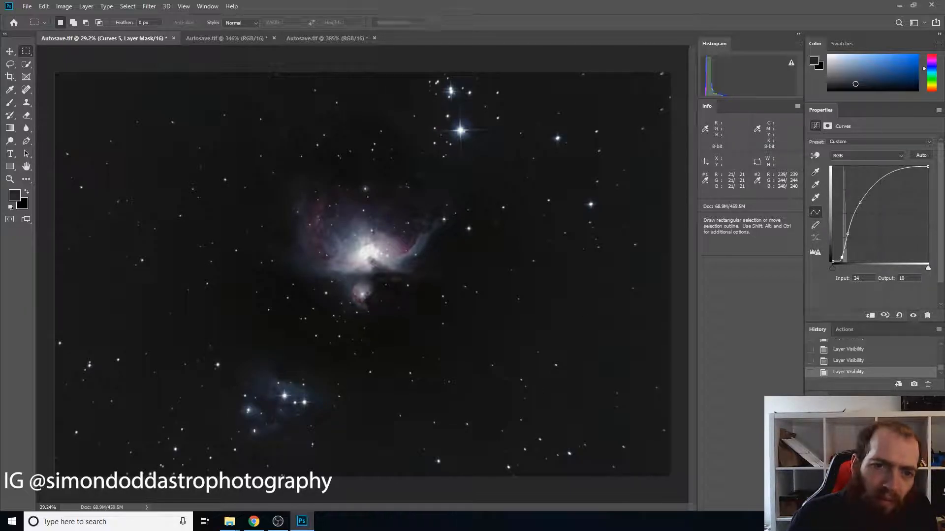
{"action": "key", "text": "ctrl+comma"}
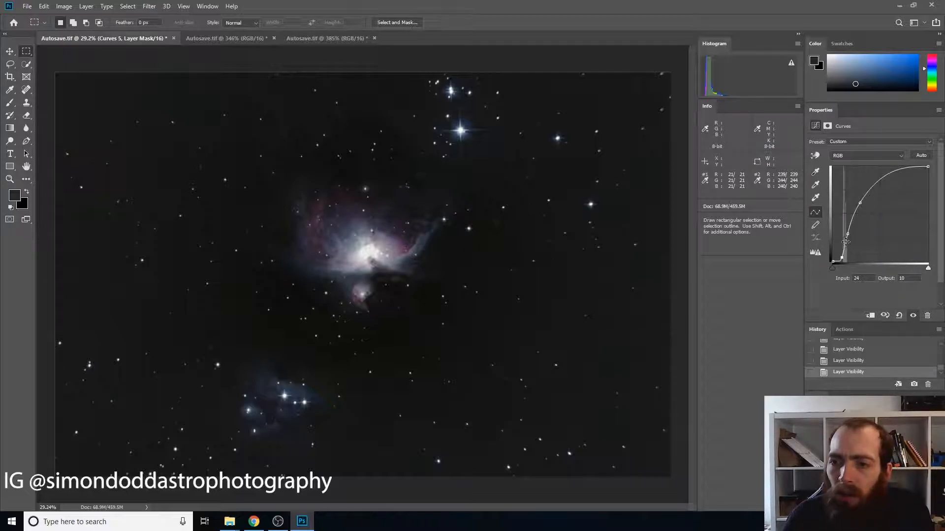
Refine the two upper curve points to 35/74 and 66/158, and compare the image with and without Curves 5.
{"action": "left_click_drag", "start_coordinate": [848, 238], "coordinate": [846, 234]}
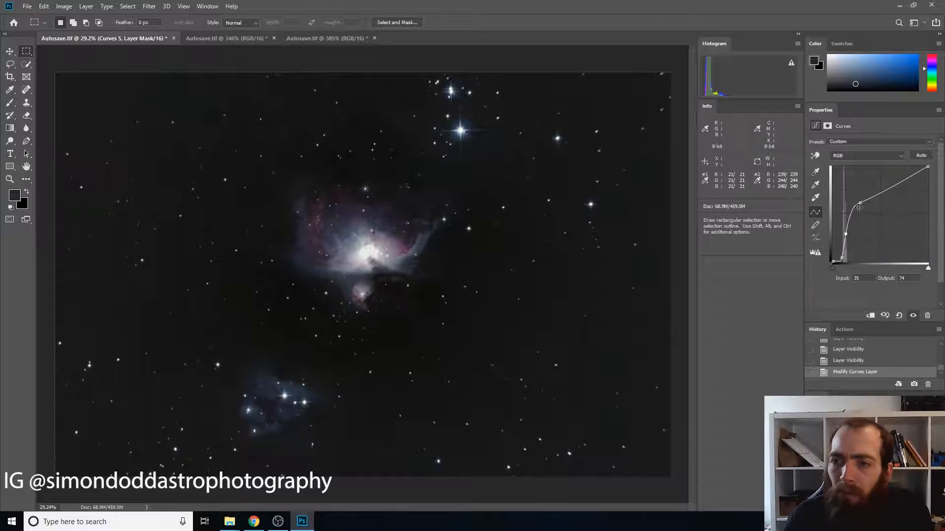
{"action": "left_click_drag", "start_coordinate": [860, 202], "coordinate": [857, 202]}
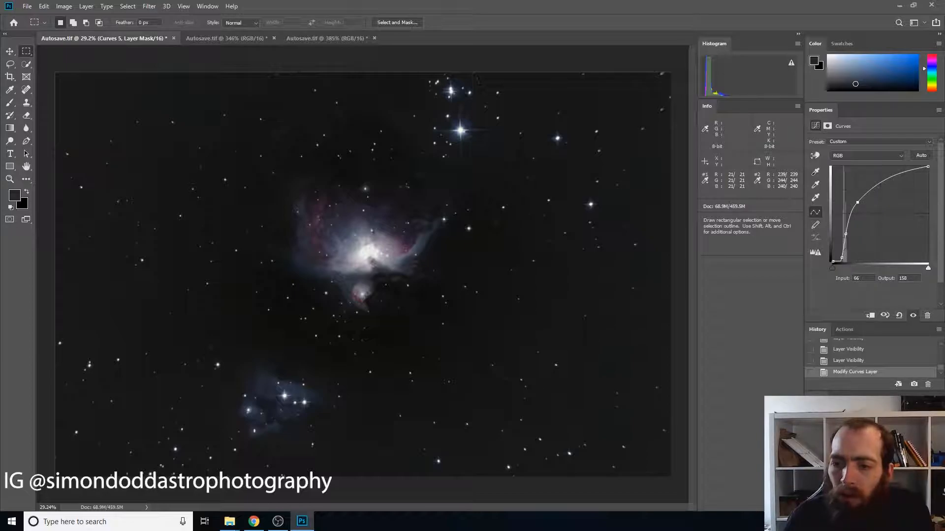
{"action": "key", "text": "ctrl+comma"}
{"action": "key", "text": "ctrl+comma"}
{"action": "key", "text": "ctrl+comma"}
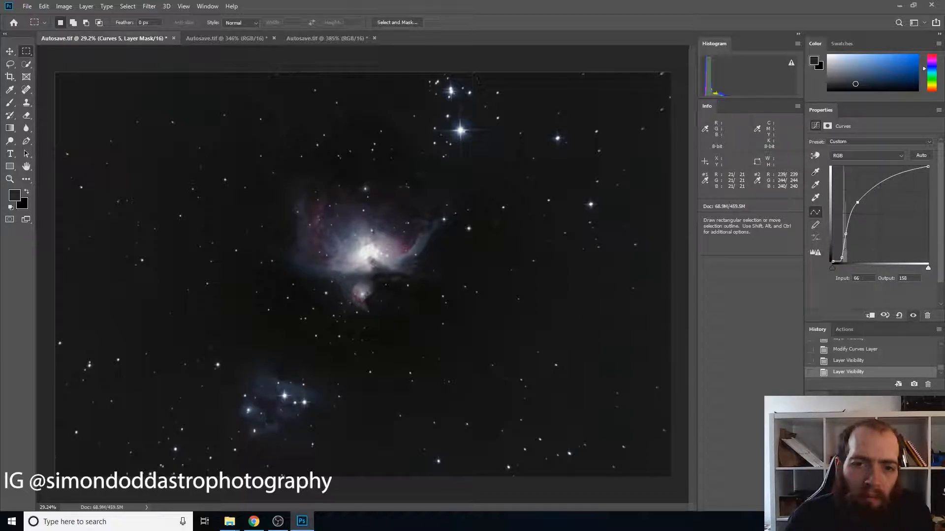
{"action": "key", "text": "ctrl+comma"}
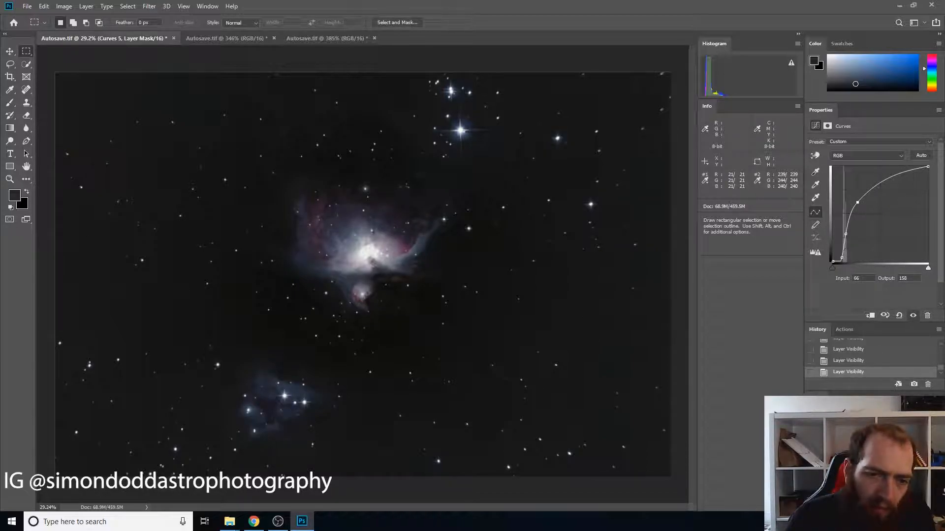
Reduce the Curves 5 layer's opacity to soften the dust boost, and compare the image with and without it.
{"action": "key", "text": "9"}
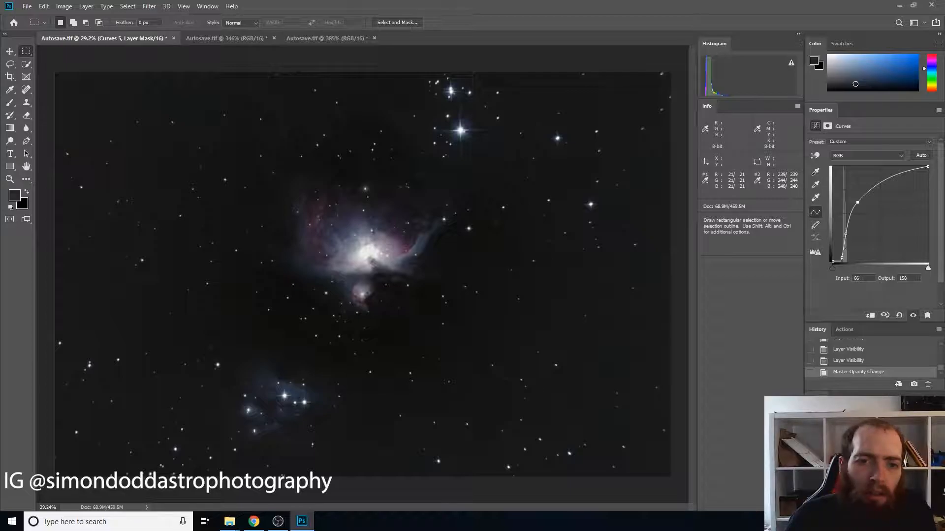
{"action": "key", "text": "ctrl+comma"}
{"action": "key", "text": "ctrl+comma"}
{"action": "key", "text": "ctrl+comma"}
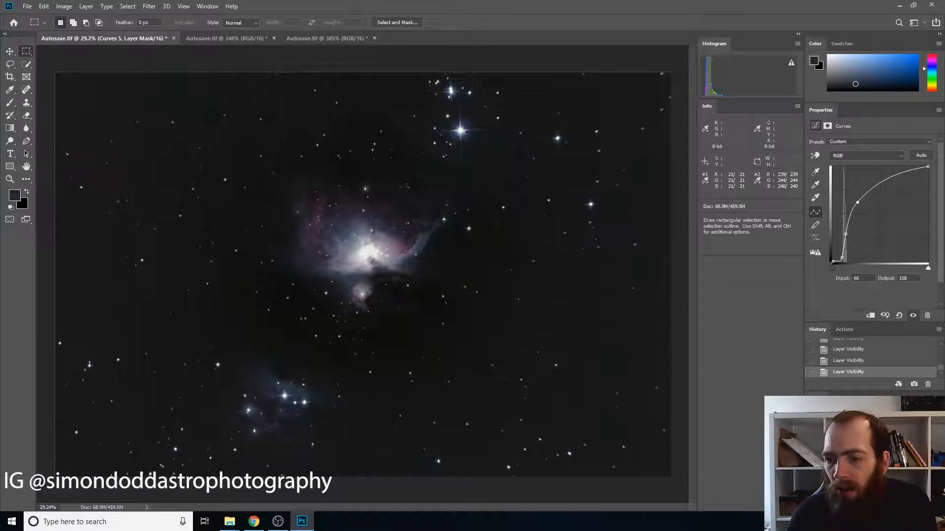
Stamp the visible result, including the Curves 5 adjustment, onto a new layer.
{"action": "key", "text": "ctrl+shift"}
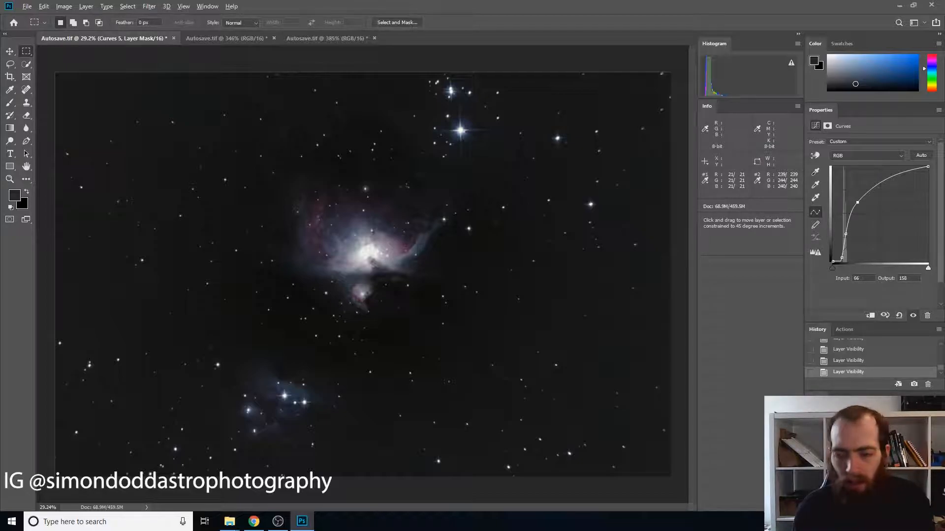
{"action": "key", "text": "ctrl+shift+alt+n"}
{"action": "key", "text": "ctrl+shift+alt+e"}
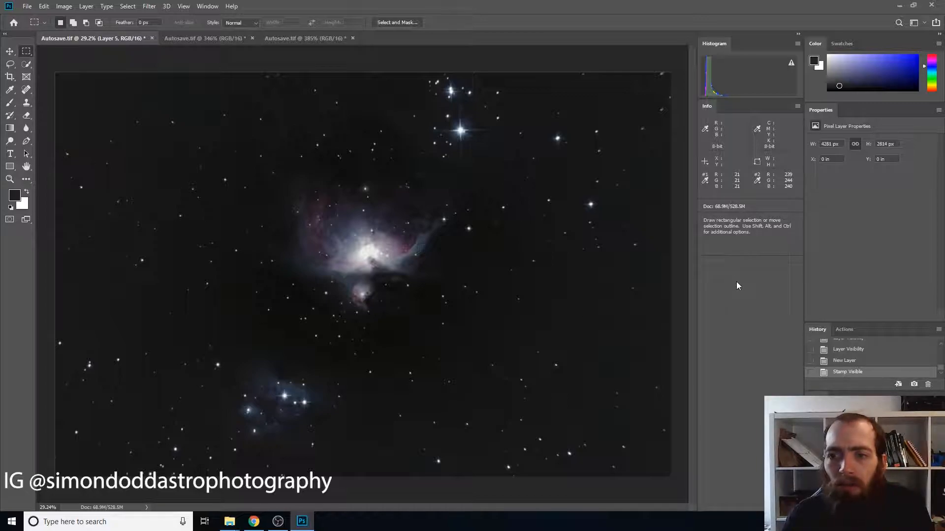
Open Levels on the stamped layer and set the Red channel's white input level to 250.
{"action": "key", "text": "ctrl+l"}
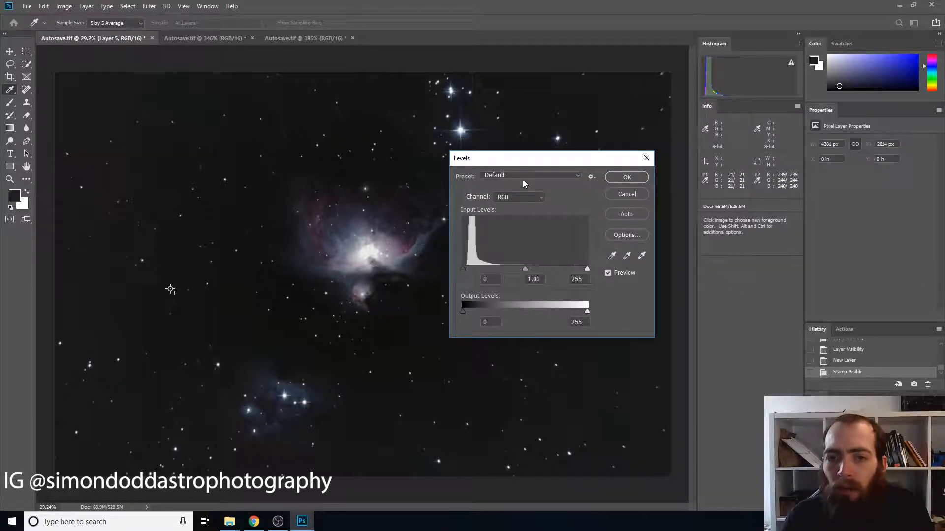
{"action": "left_click", "coordinate": [539, 197]}
{"action": "left_click", "coordinate": [521, 207]}
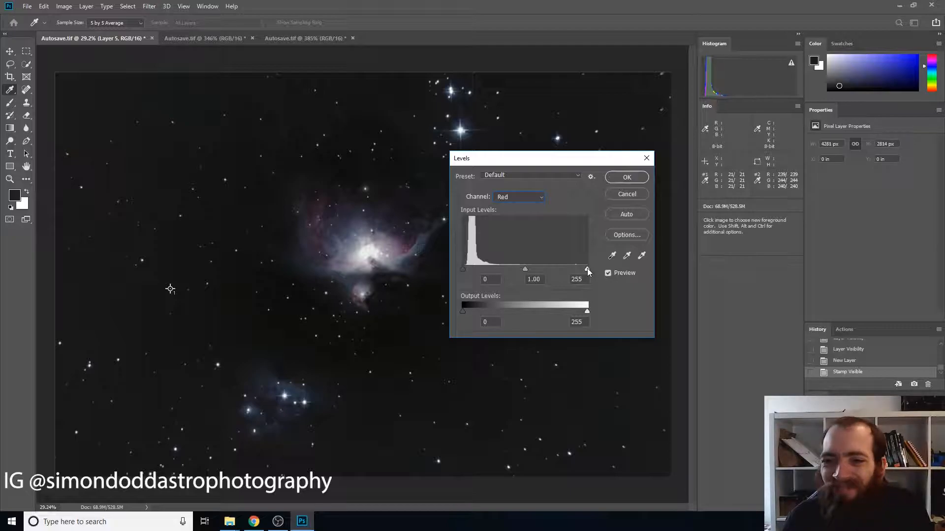
{"action": "left_click_drag", "start_coordinate": [587, 268], "coordinate": [586, 263]}
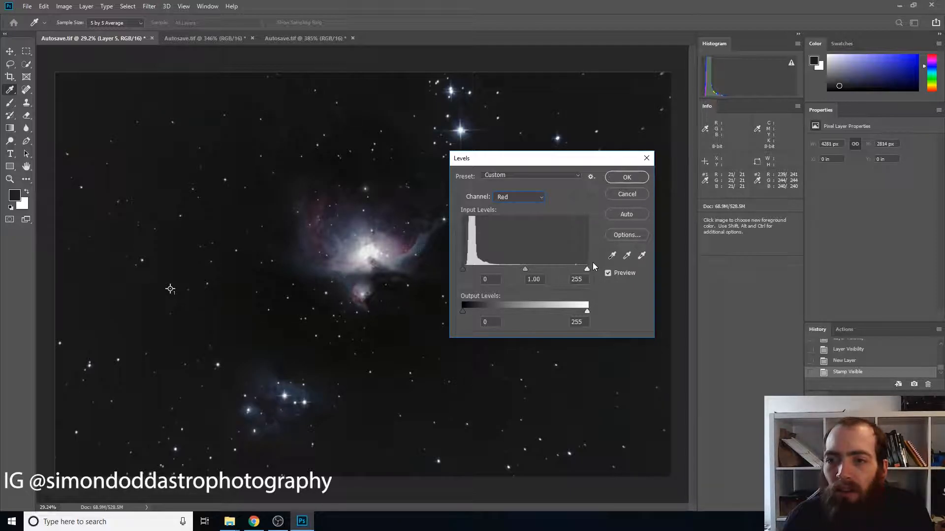
{"action": "left_click_drag", "start_coordinate": [586, 264], "coordinate": [583, 264]}
{"action": "key", "text": "Down"}
{"action": "key", "text": "Down"}
{"action": "key", "text": "Up"}
{"action": "key", "text": "Up"}
{"action": "key", "text": "Up"}
Set the Blue channel's white input level to 251 and apply the Levels adjustment to the stamped layer.
{"action": "left_click", "coordinate": [541, 197]}
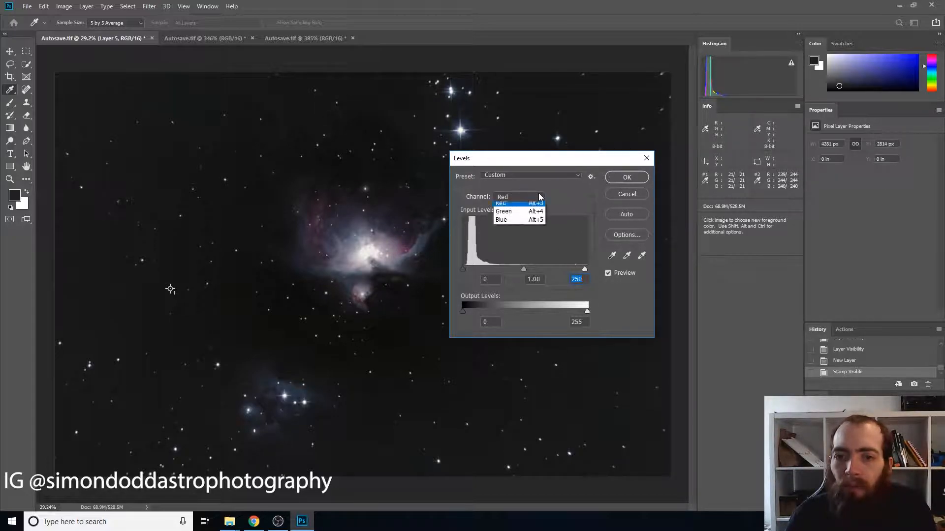
{"action": "left_click", "coordinate": [532, 228]}
{"action": "left_click", "coordinate": [585, 270]}
{"action": "key", "text": "Down"}
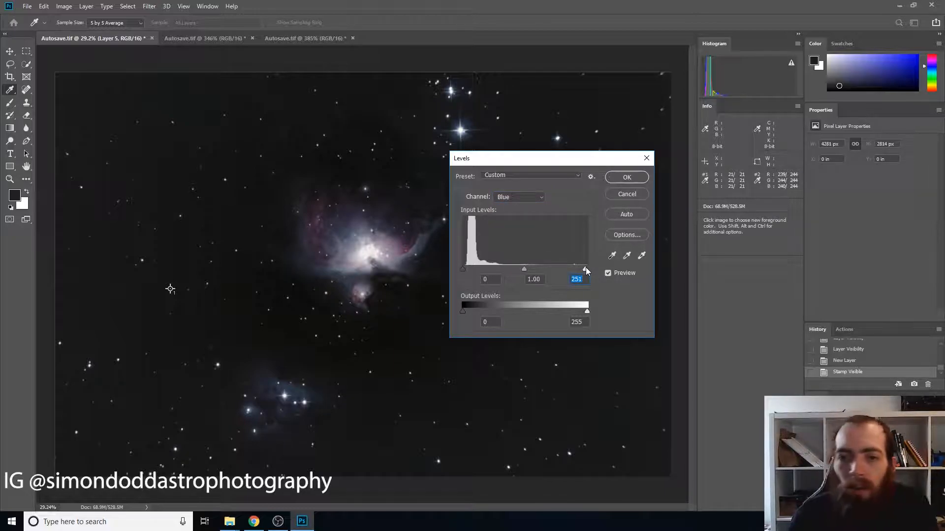
{"action": "left_click", "coordinate": [632, 179]}
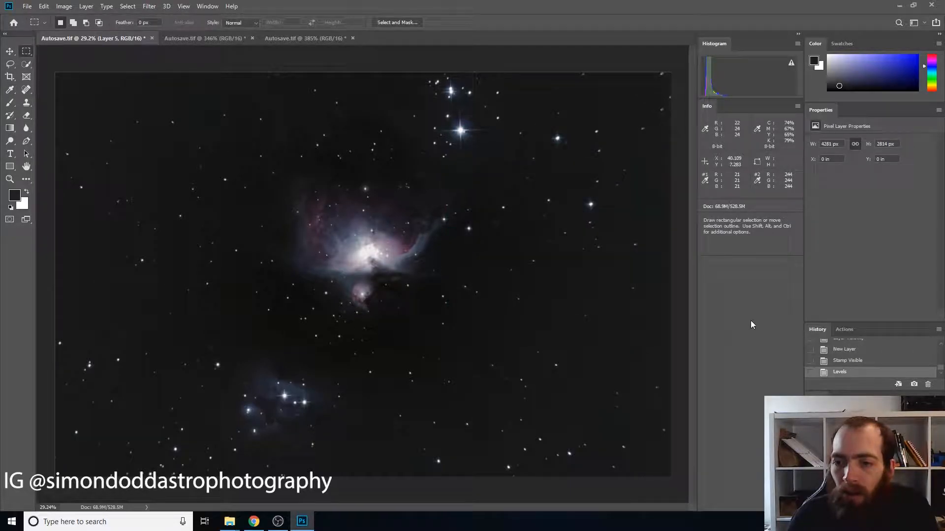
Compare the image before and after the Levels adjustment using its history states.
{"action": "left_click", "coordinate": [848, 362]}
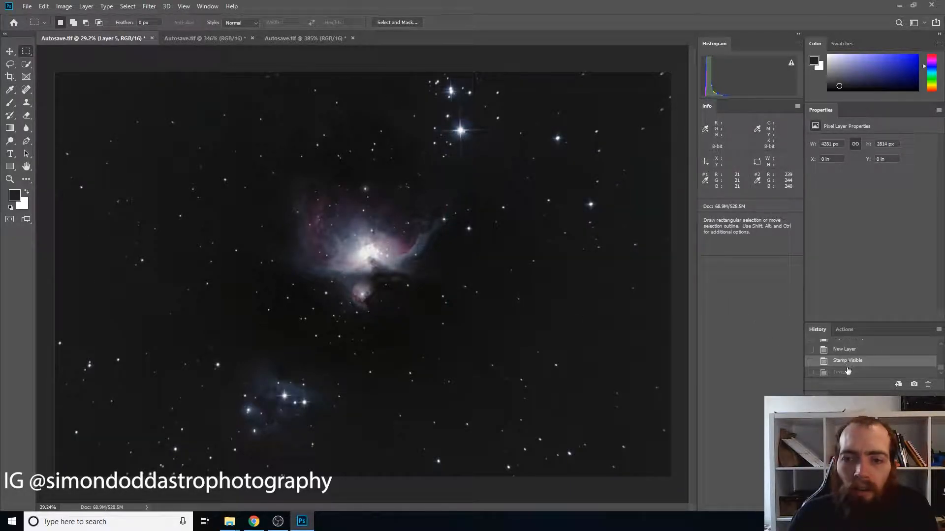
{"action": "left_click", "coordinate": [847, 374]}
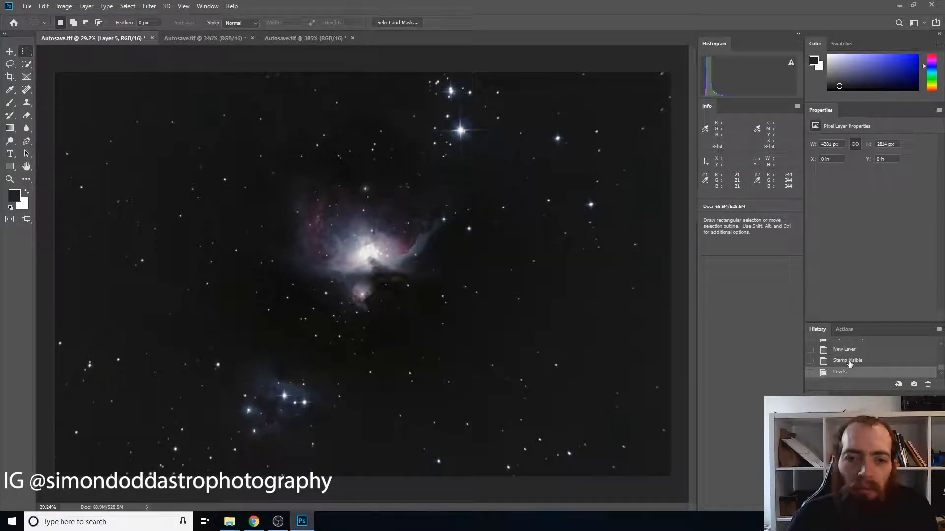
{"action": "left_click", "coordinate": [849, 362]}
{"action": "left_click", "coordinate": [847, 373]}
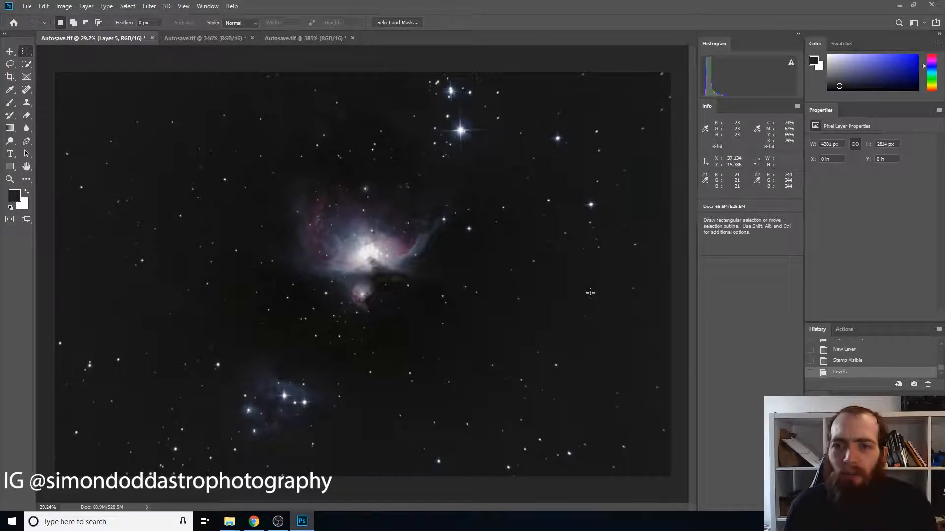
Enlarge the actions list, collapse the Default Actions set and browse the actions in Astronomy Tools v1_6.
{"action": "left_click_drag", "start_coordinate": [858, 323], "coordinate": [839, 165]}
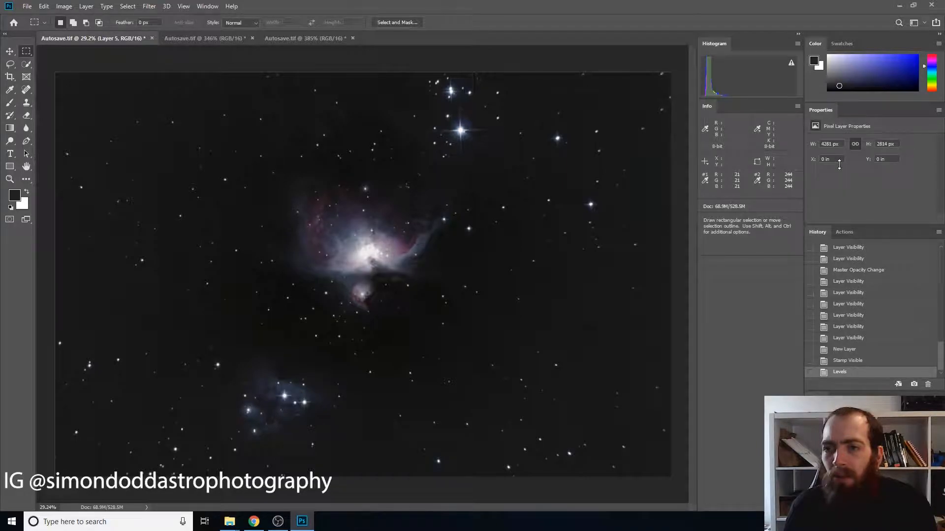
{"action": "left_click", "coordinate": [849, 230]}
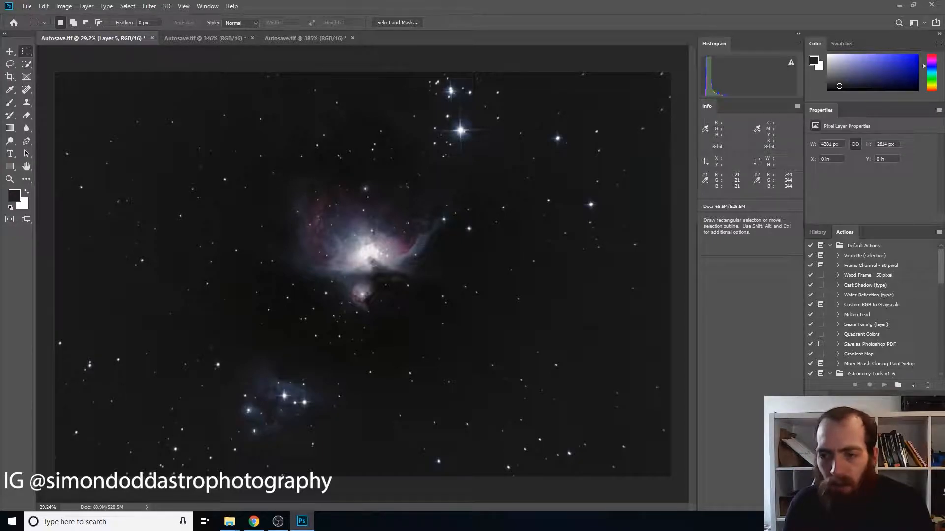
{"action": "left_click", "coordinate": [830, 246]}
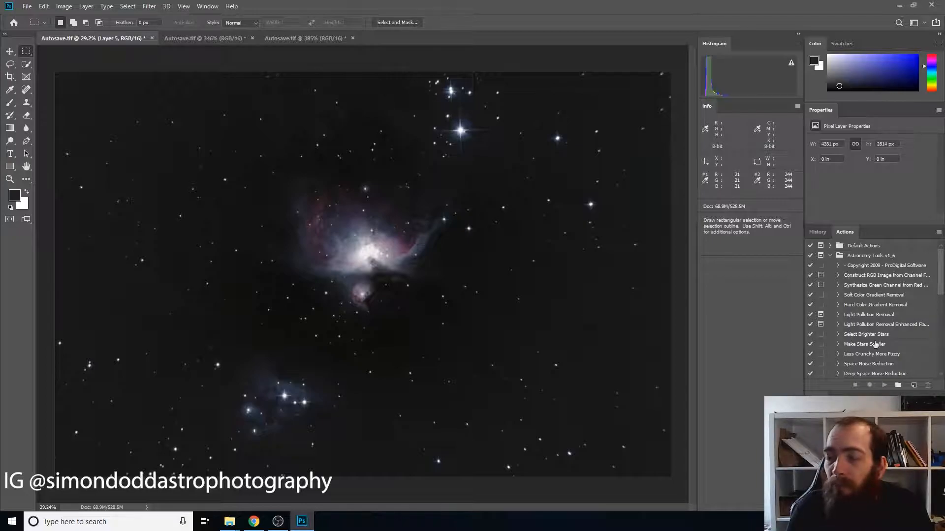
{"action": "scroll", "coordinate": [892, 327], "scroll_direction": "down", "scroll_amount": 10}
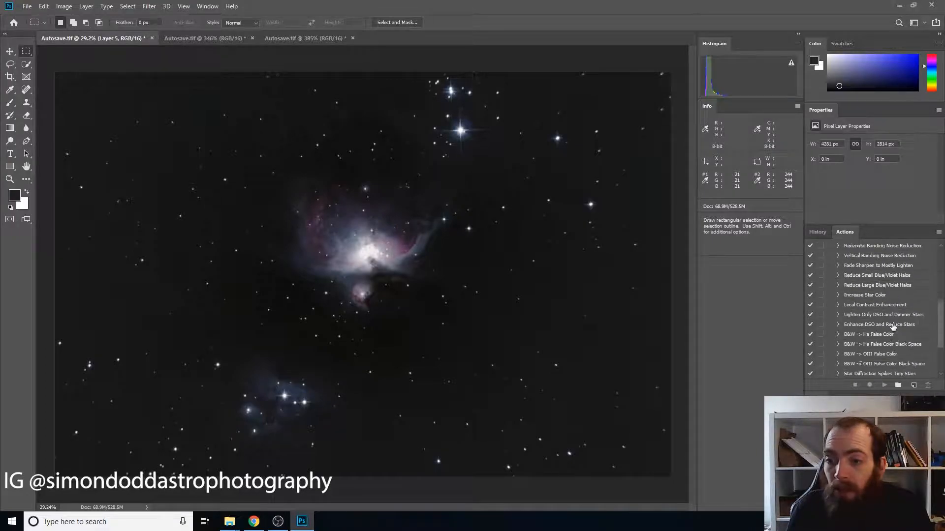
{"action": "scroll", "coordinate": [937, 343], "scroll_direction": "up", "scroll_amount": 5}
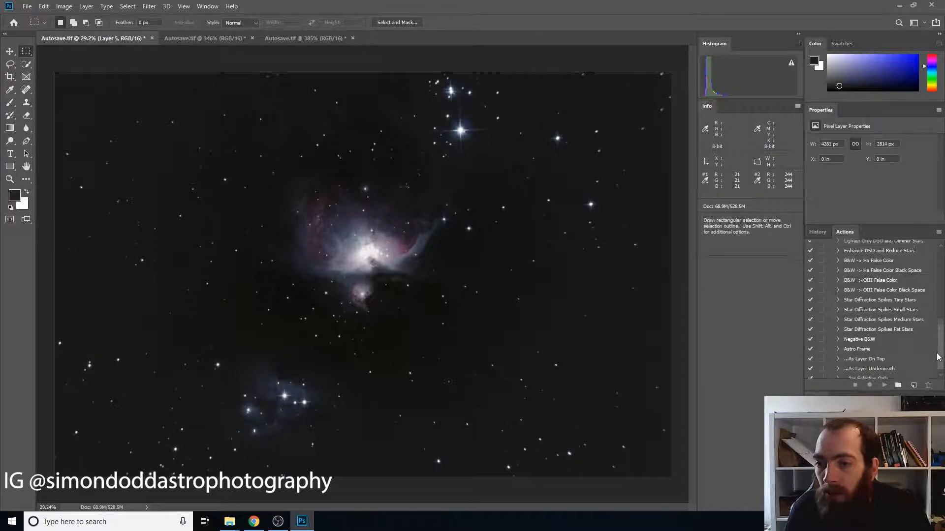
{"action": "scroll", "coordinate": [937, 343], "scroll_direction": "up", "scroll_amount": 7}
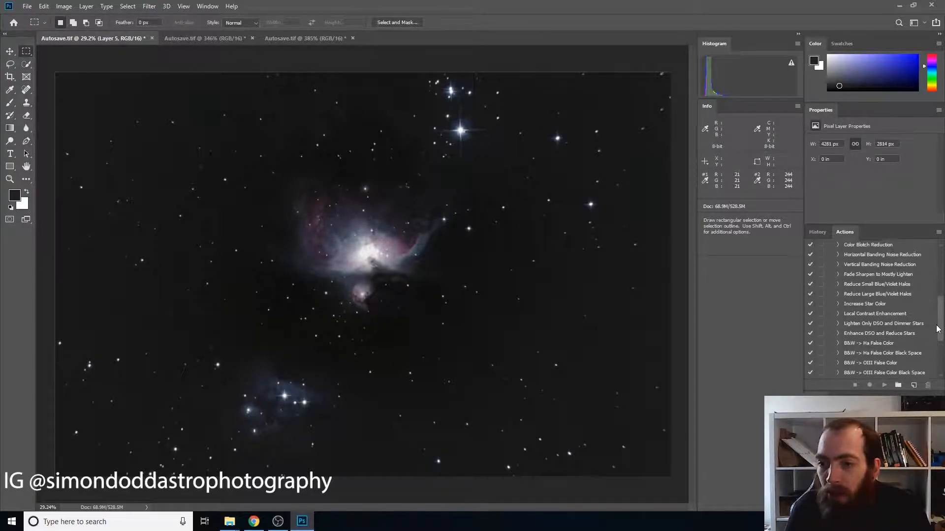
{"action": "scroll", "coordinate": [937, 320], "scroll_direction": "up", "scroll_amount": 2}
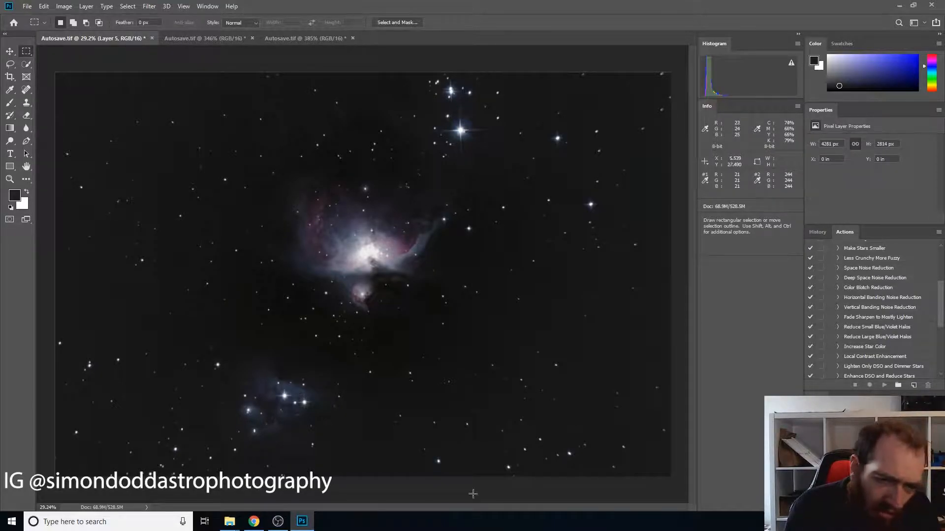
{"action": "scroll", "coordinate": [890, 327], "scroll_direction": "up", "scroll_amount": 3}
{"action": "scroll", "coordinate": [891, 326], "scroll_direction": "up", "scroll_amount": 2}
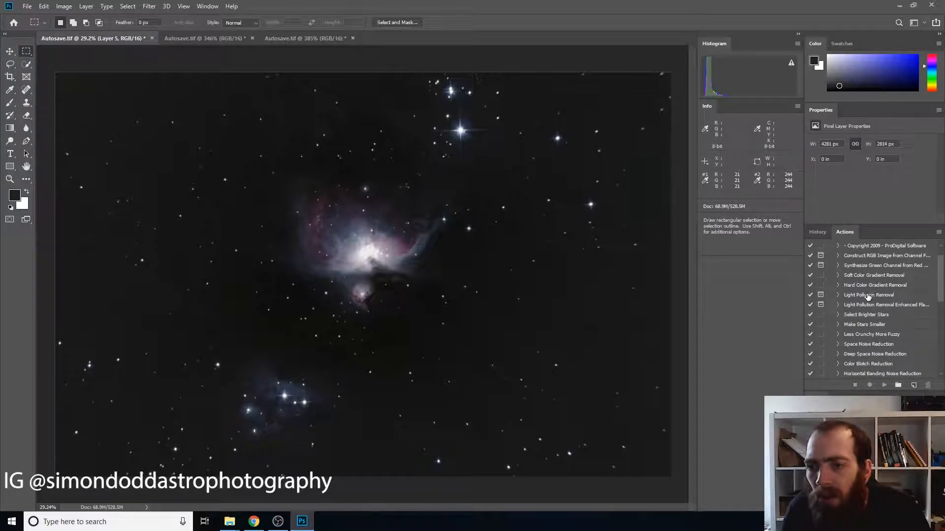
Run the Space Noise Reduction action on the stamped layer.
{"action": "left_click", "coordinate": [866, 298]}
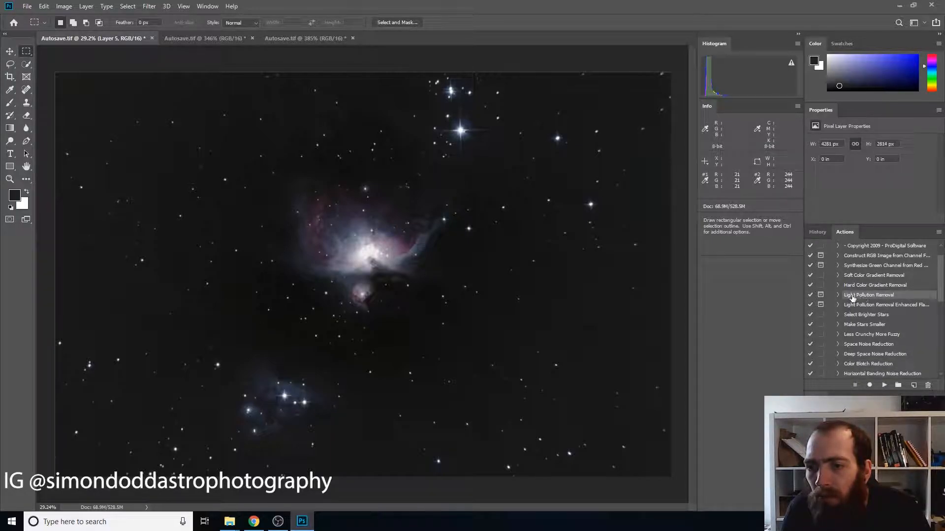
{"action": "left_click", "coordinate": [857, 326]}
{"action": "scroll", "coordinate": [857, 327], "scroll_direction": "down", "scroll_amount": 3}
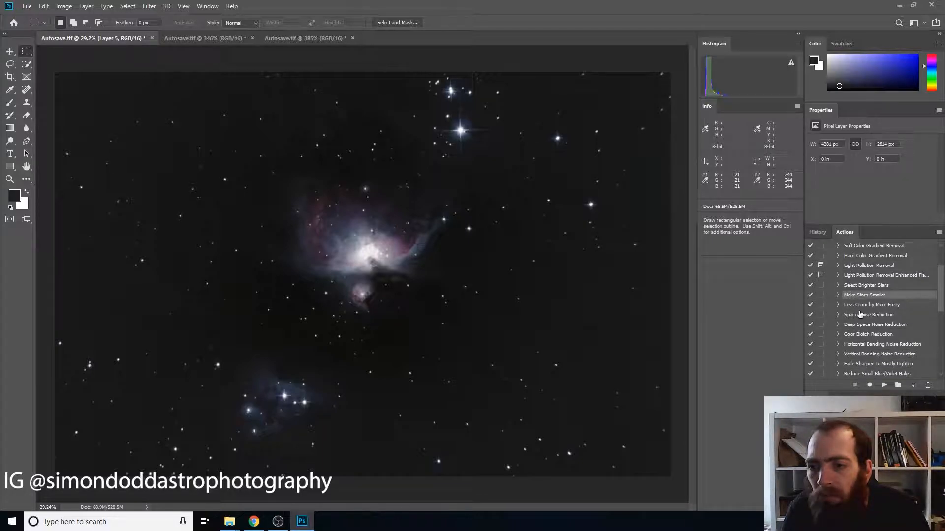
{"action": "left_click", "coordinate": [859, 315]}
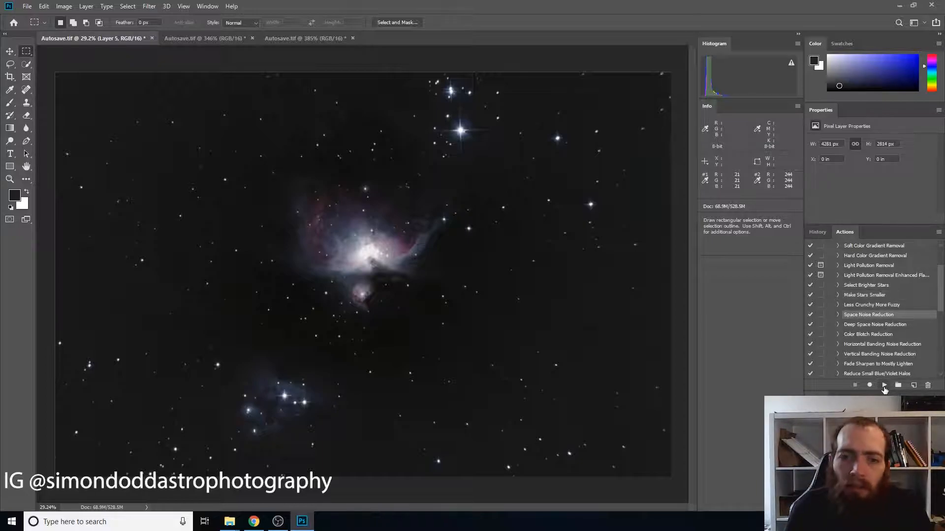
{"action": "left_click", "coordinate": [884, 385]}
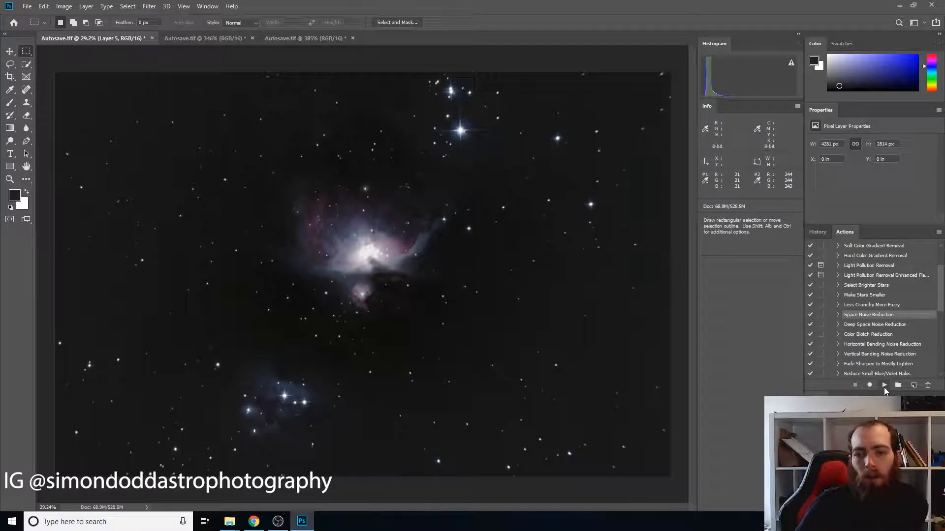
Dock History below Info so it shows alongside Actions, and compare the image before and after noise reduction.
{"action": "left_click", "coordinate": [818, 233]}
{"action": "left_click_drag", "start_coordinate": [800, 244], "coordinate": [723, 265]}
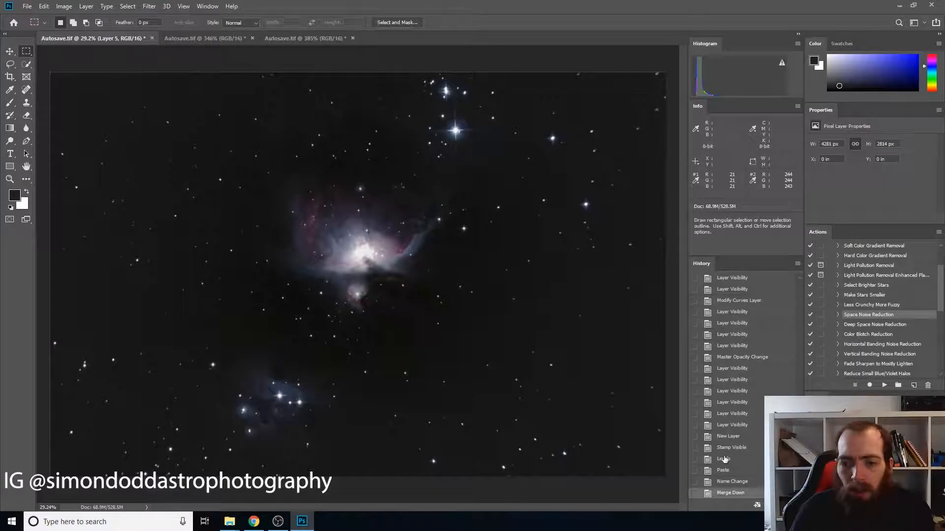
{"action": "left_click", "coordinate": [725, 460]}
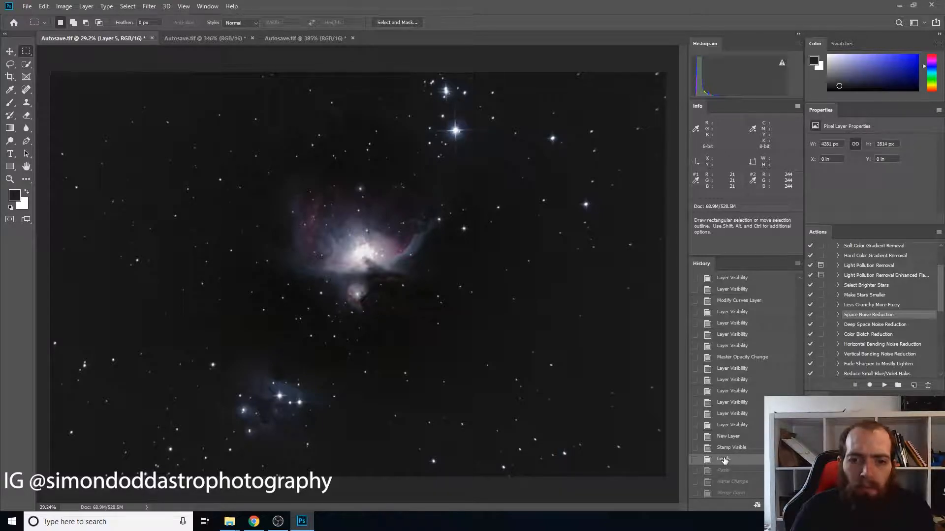
{"action": "left_click", "coordinate": [727, 493]}
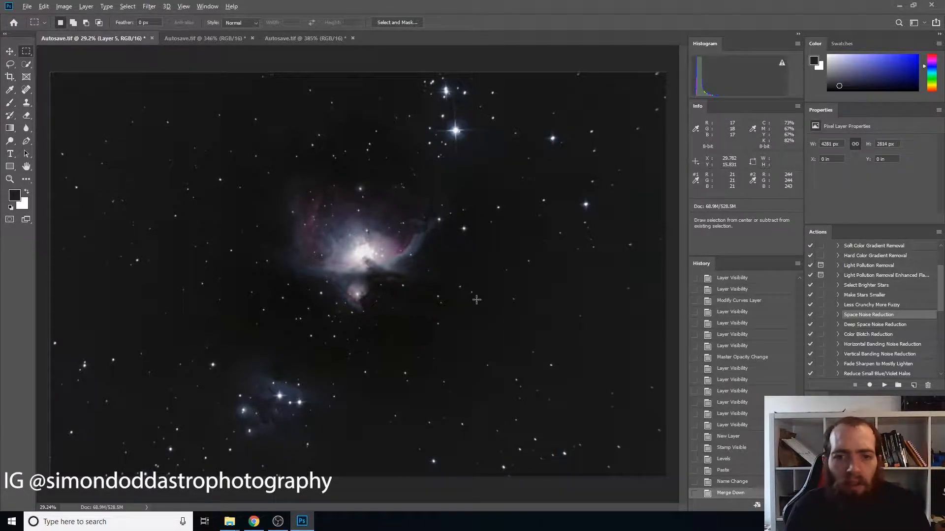
Examine the dark background beside the nebula up close, comparing the Levels state with the noise-reduced state.
{"action": "scroll", "coordinate": [480, 299], "scroll_direction": "up", "scroll_amount": 5}
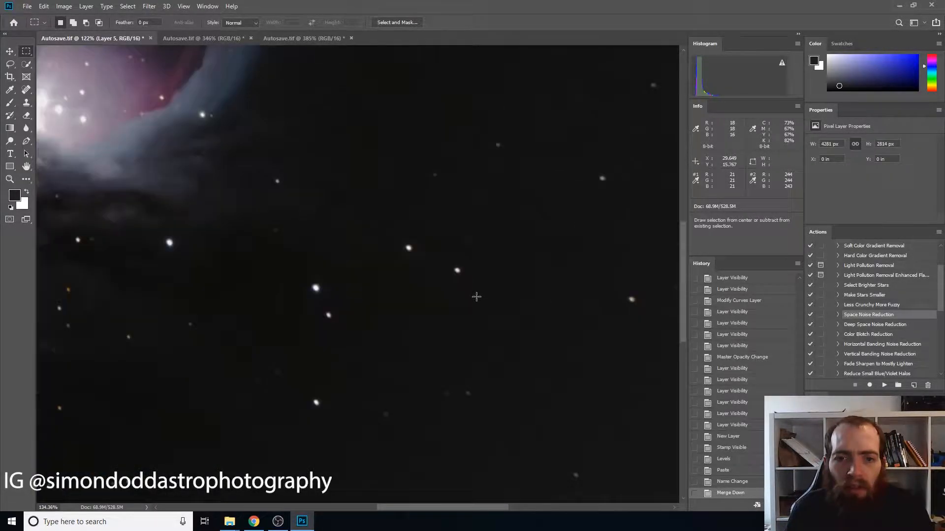
{"action": "left_click", "coordinate": [720, 460]}
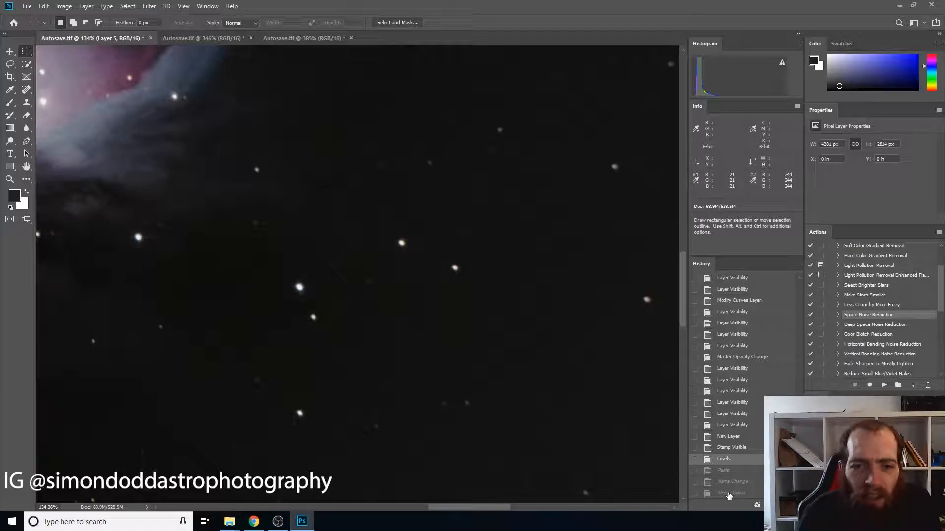
{"action": "left_click", "coordinate": [728, 493]}
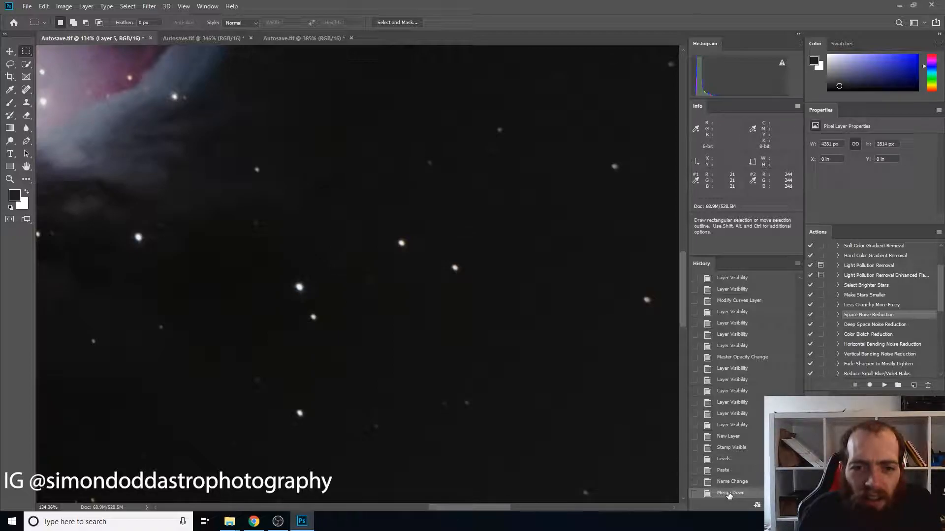
{"action": "left_click", "coordinate": [725, 460]}
{"action": "left_click", "coordinate": [731, 494]}
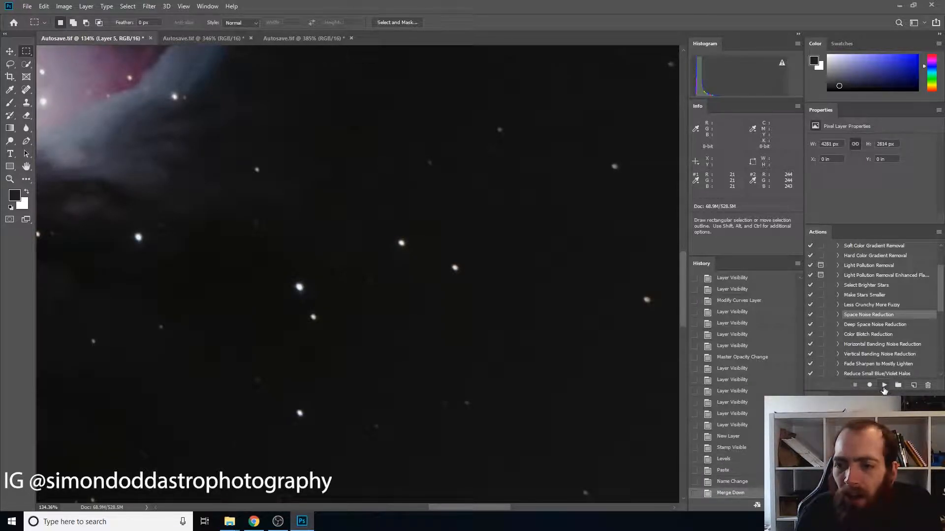
Run Space Noise Reduction a second time and compare the background with the Levels state.
{"action": "left_click", "coordinate": [884, 385]}
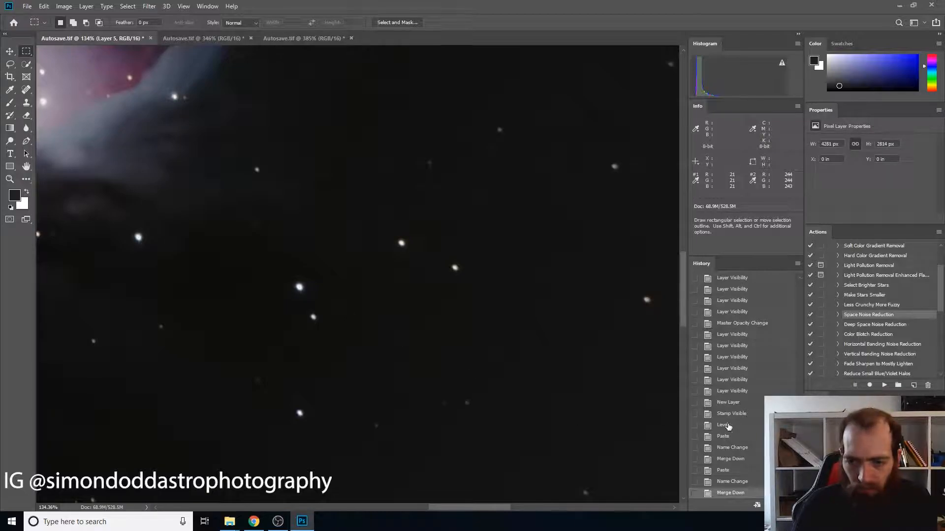
{"action": "left_click", "coordinate": [723, 425]}
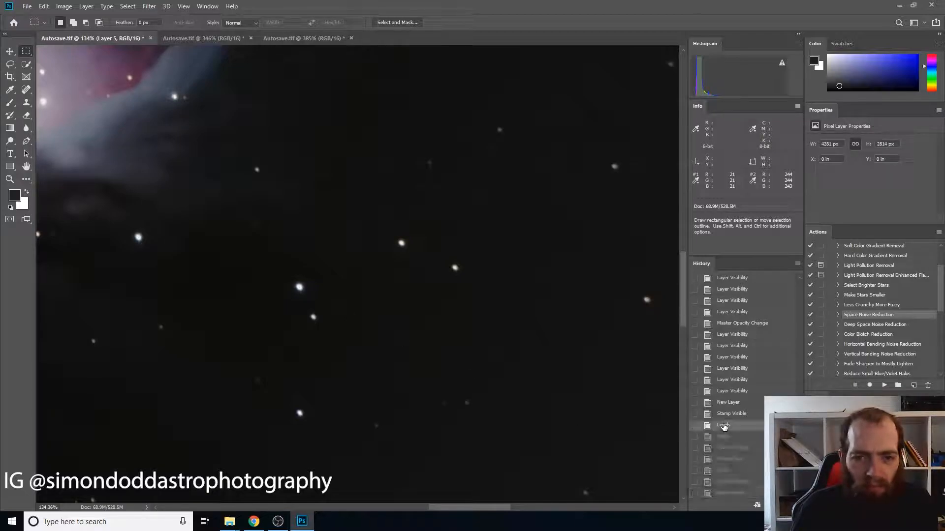
{"action": "left_click", "coordinate": [731, 493]}
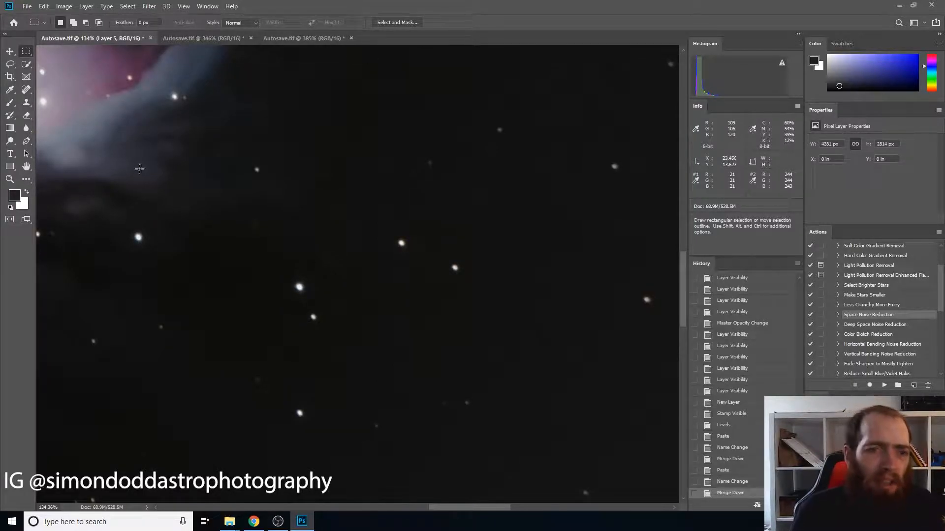
Examine the nebula up close and the whole image, comparing the Levels state with the twice noise-reduced state.
{"action": "scroll", "coordinate": [127, 221], "scroll_direction": "up", "scroll_amount": 5}
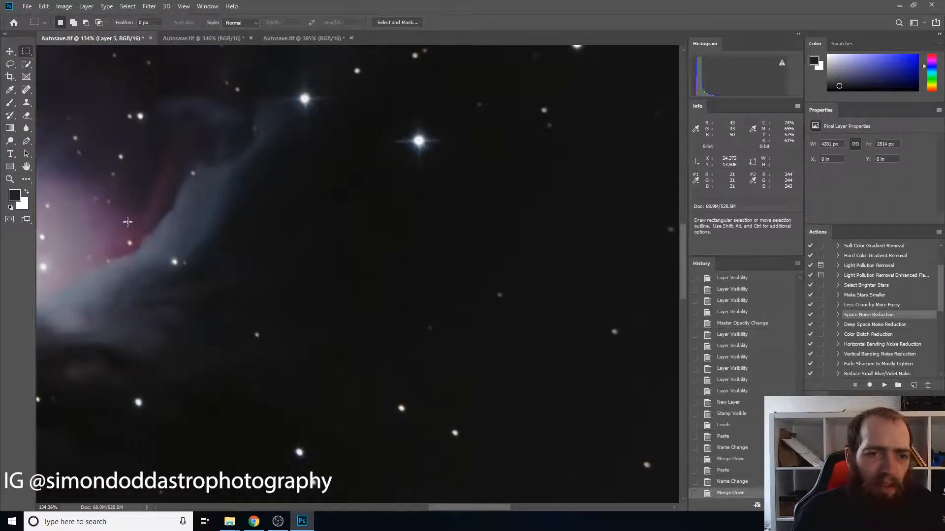
{"action": "scroll", "coordinate": [127, 223], "scroll_direction": "down", "scroll_amount": 5}
{"action": "scroll", "coordinate": [128, 222], "scroll_direction": "up", "scroll_amount": 5}
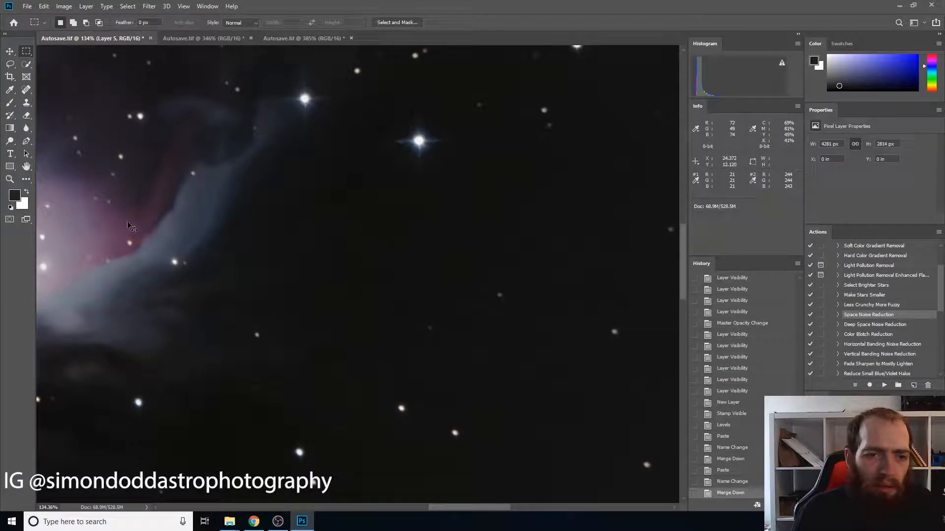
{"action": "scroll", "coordinate": [128, 222], "scroll_direction": "left", "scroll_amount": 2}
{"action": "scroll", "coordinate": [127, 222], "scroll_direction": "left", "scroll_amount": 8}
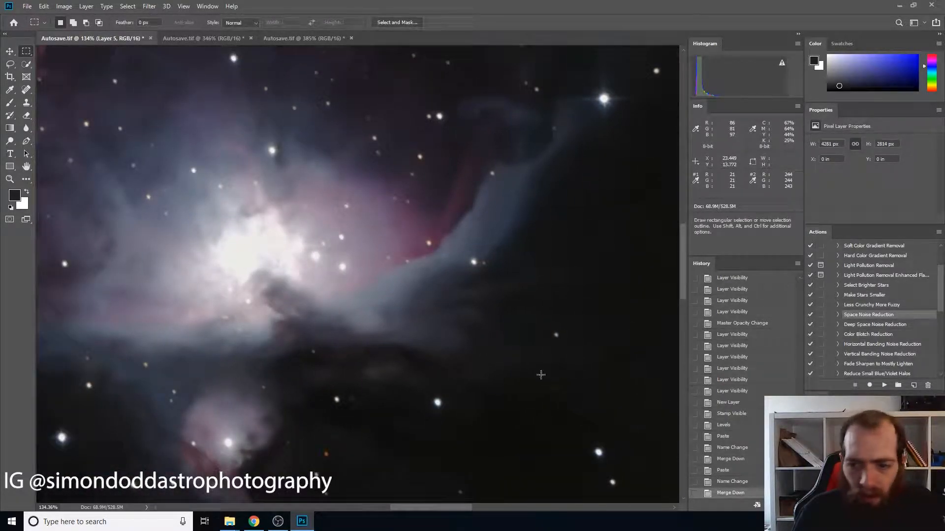
{"action": "left_click", "coordinate": [722, 426]}
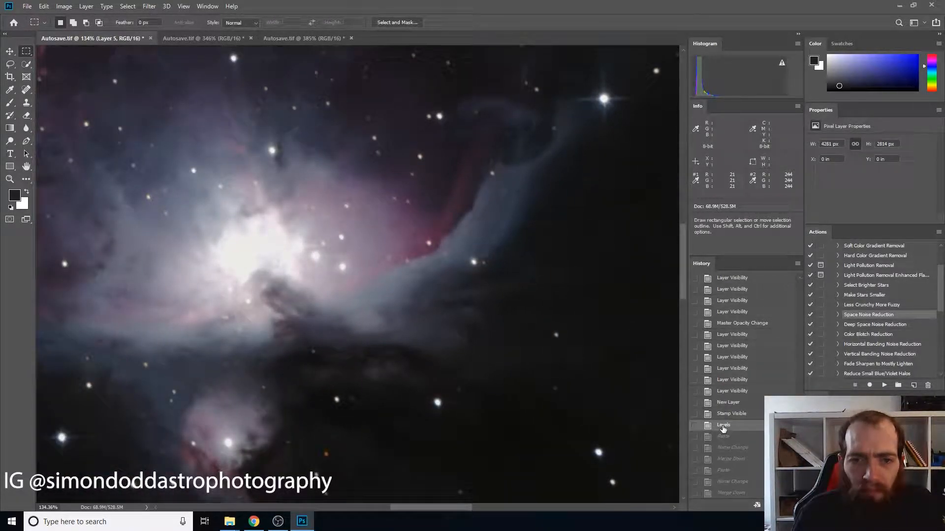
{"action": "left_click", "coordinate": [731, 493]}
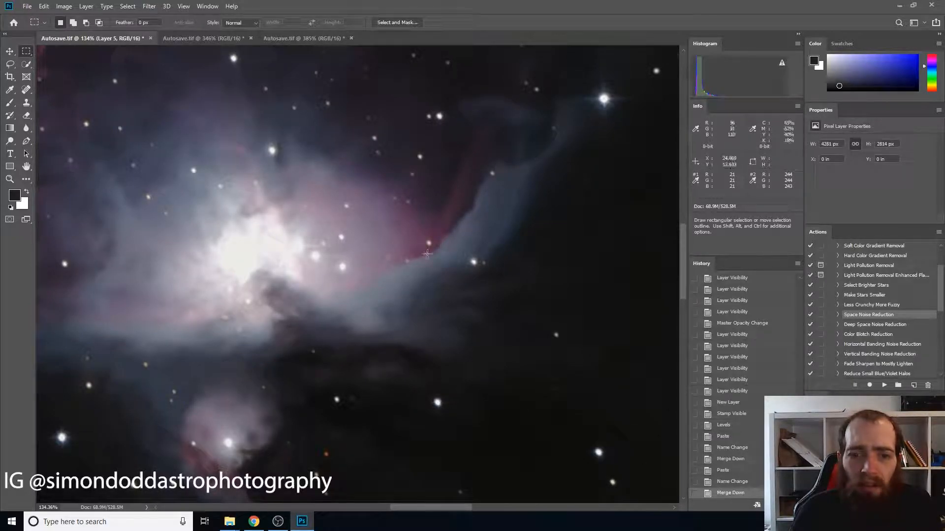
{"action": "scroll", "coordinate": [451, 273], "scroll_direction": "down", "scroll_amount": 8}
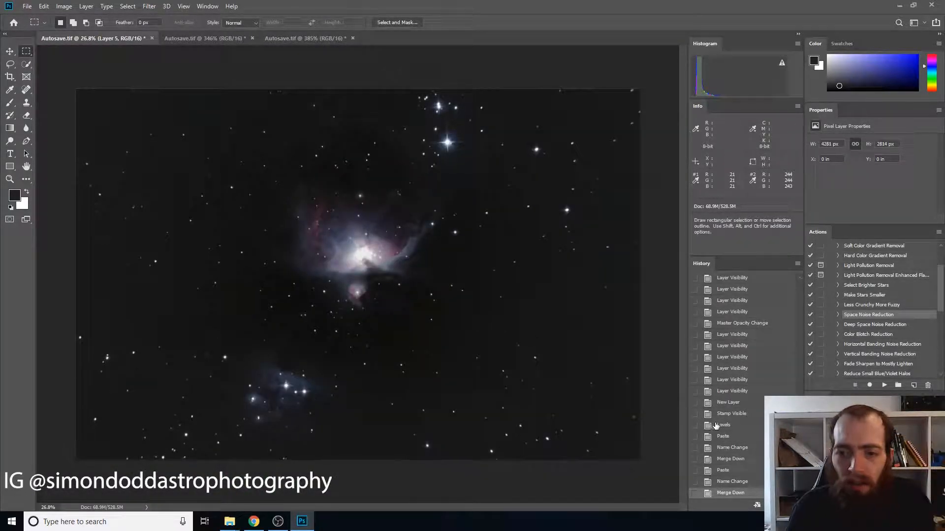
{"action": "left_click", "coordinate": [728, 425]}
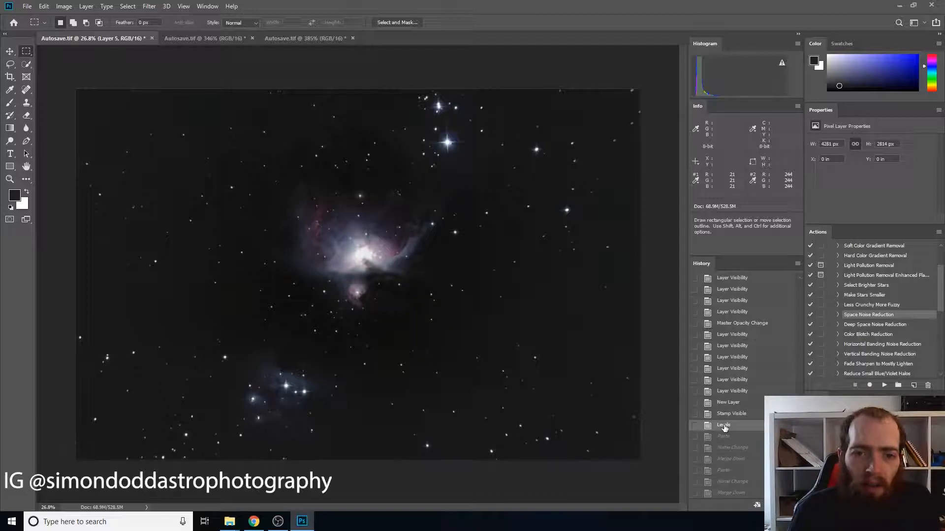
{"action": "left_click", "coordinate": [735, 493]}
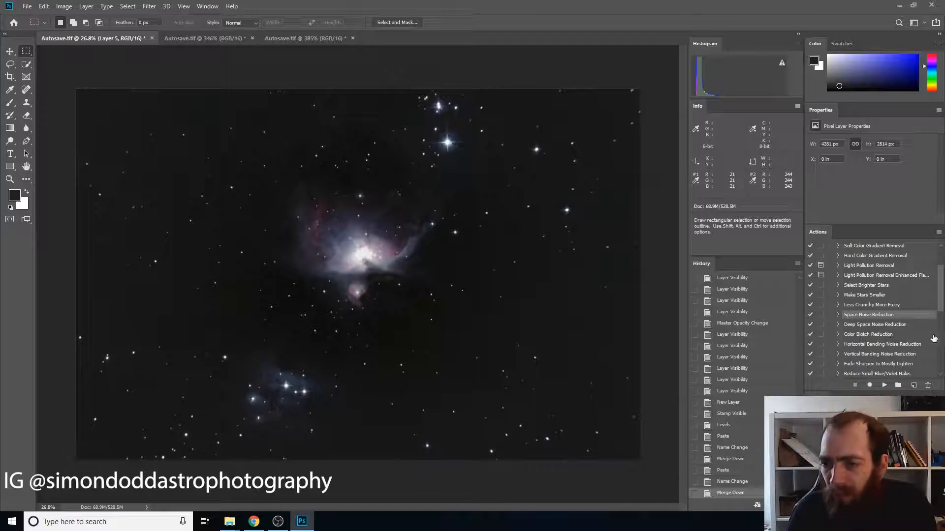
Run the Enhance DSO and Reduce Stars action on the stamped layer.
{"action": "scroll", "coordinate": [893, 334], "scroll_direction": "down", "scroll_amount": 3}
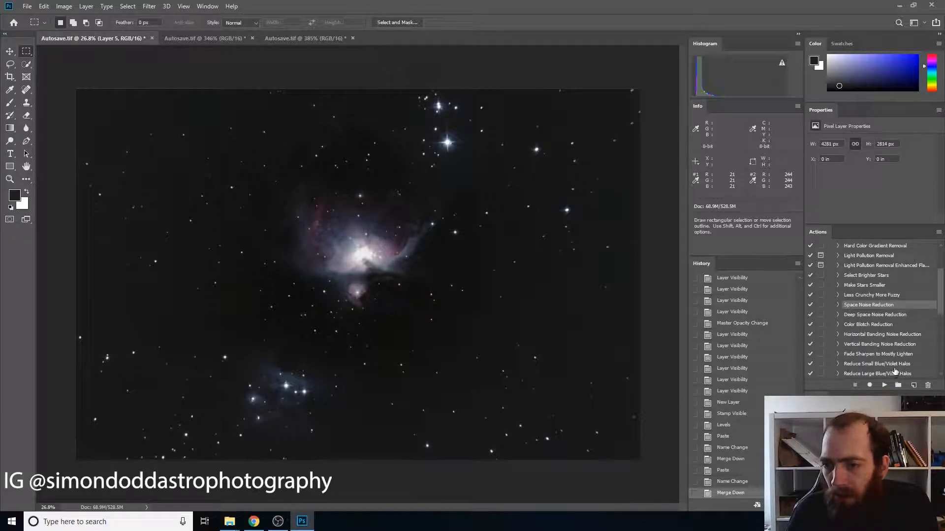
{"action": "scroll", "coordinate": [901, 356], "scroll_direction": "down", "scroll_amount": 3}
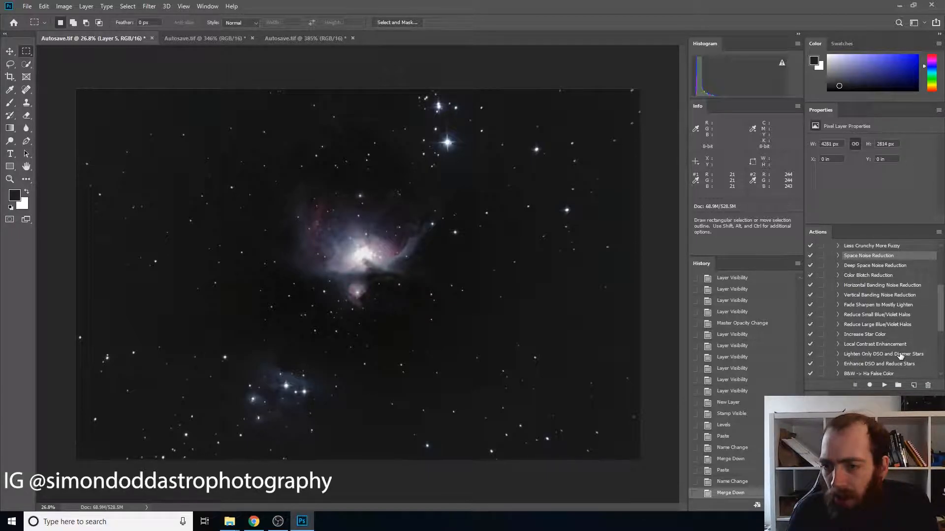
{"action": "scroll", "coordinate": [880, 350], "scroll_direction": "down", "scroll_amount": 1}
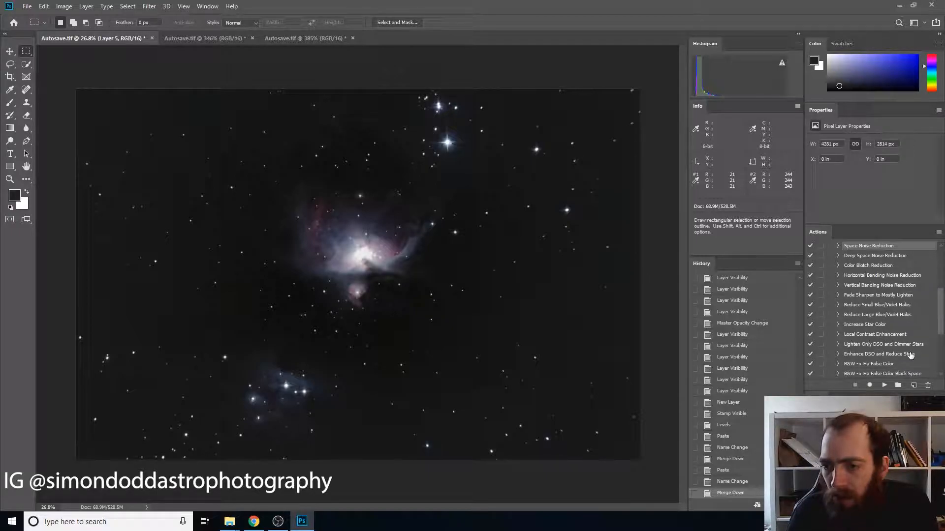
{"action": "left_click", "coordinate": [910, 355]}
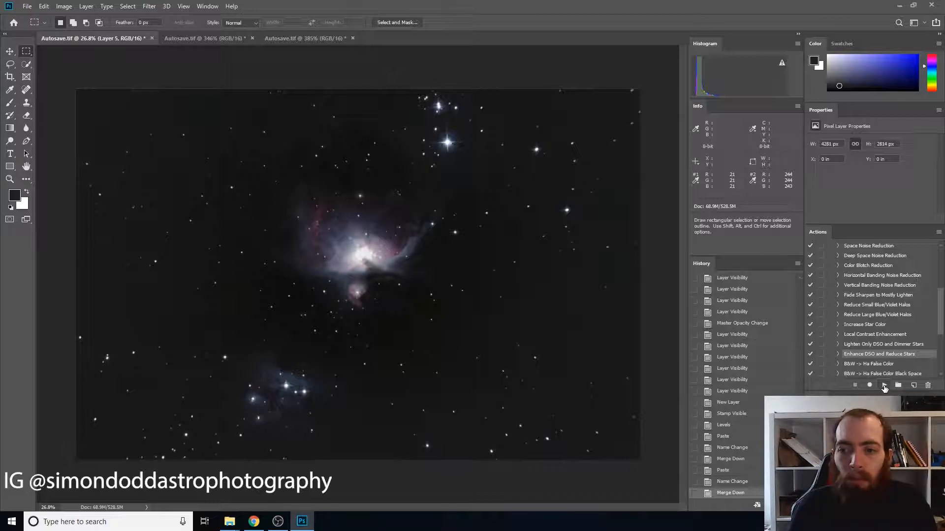
{"action": "left_click", "coordinate": [884, 386]}
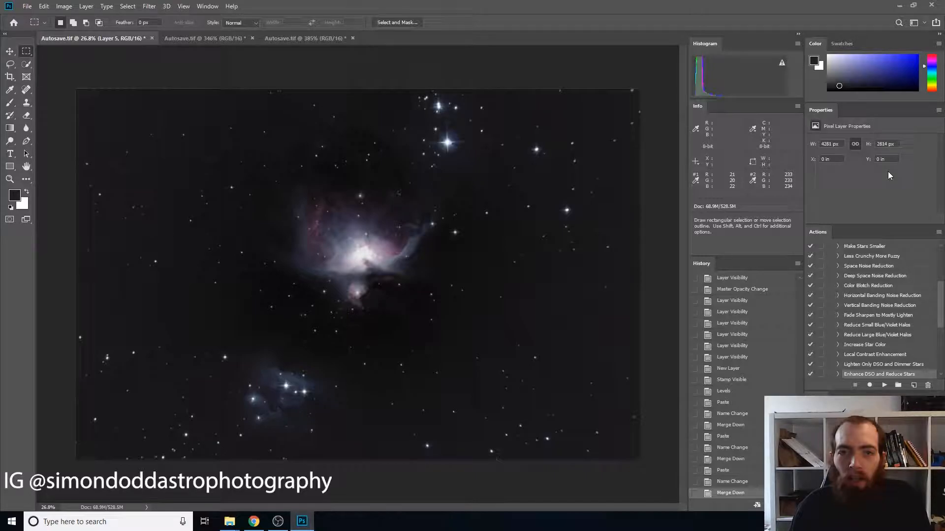
Compare the whole image repeatedly before and after Enhance DSO and Reduce Stars, ending on the latest history state.
{"action": "left_click", "coordinate": [723, 460]}
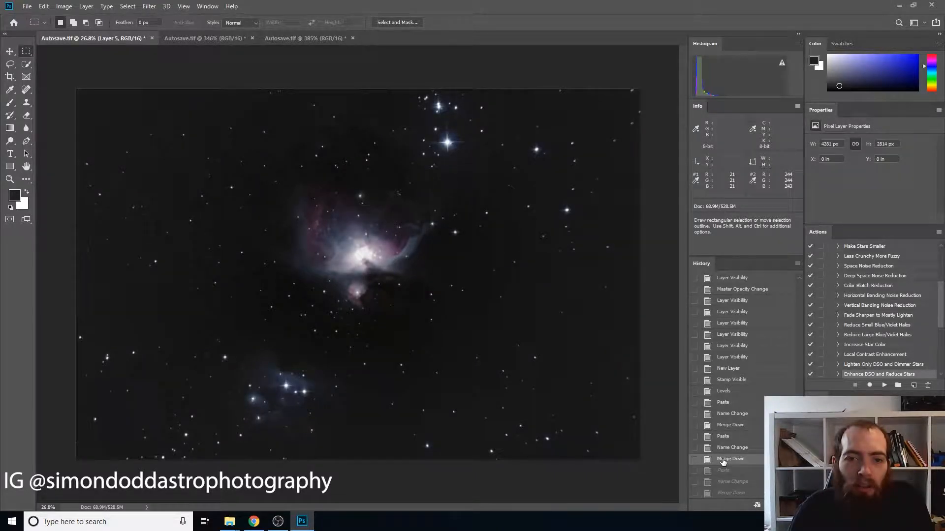
{"action": "left_click", "coordinate": [724, 492]}
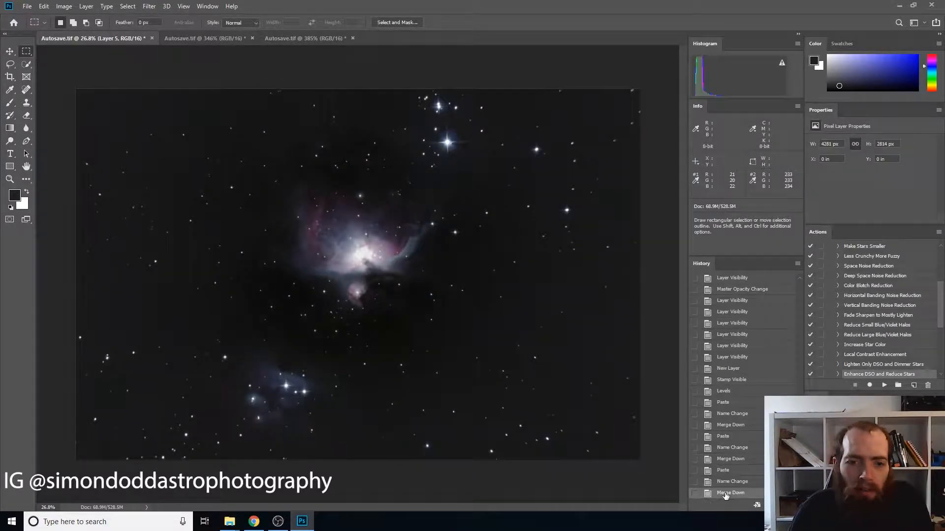
{"action": "left_click", "coordinate": [724, 459]}
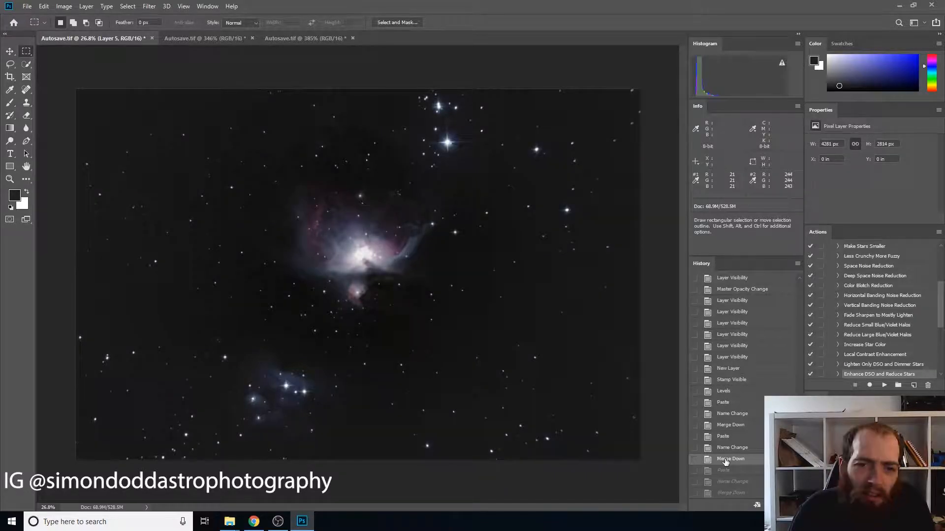
{"action": "left_click", "coordinate": [729, 494]}
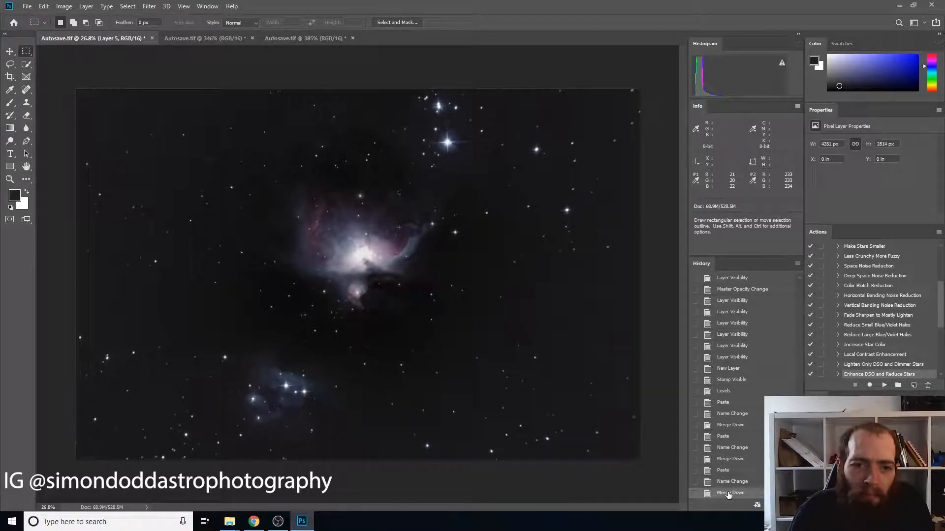
{"action": "left_click", "coordinate": [728, 461]}
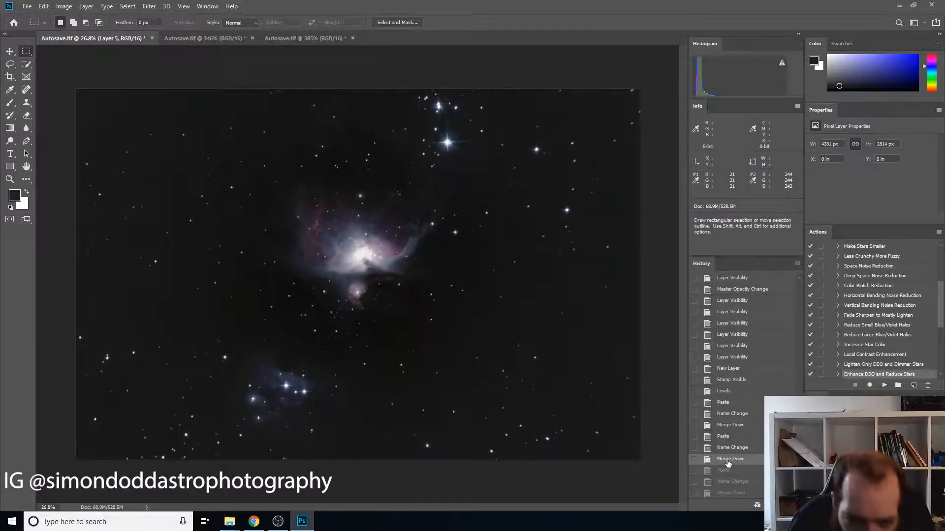
{"action": "left_click", "coordinate": [725, 493]}
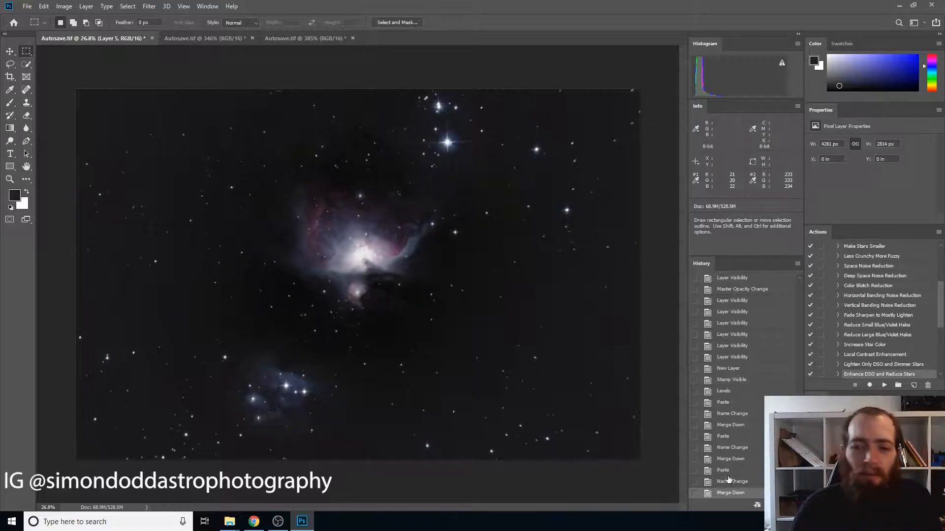
{"action": "left_click", "coordinate": [727, 460]}
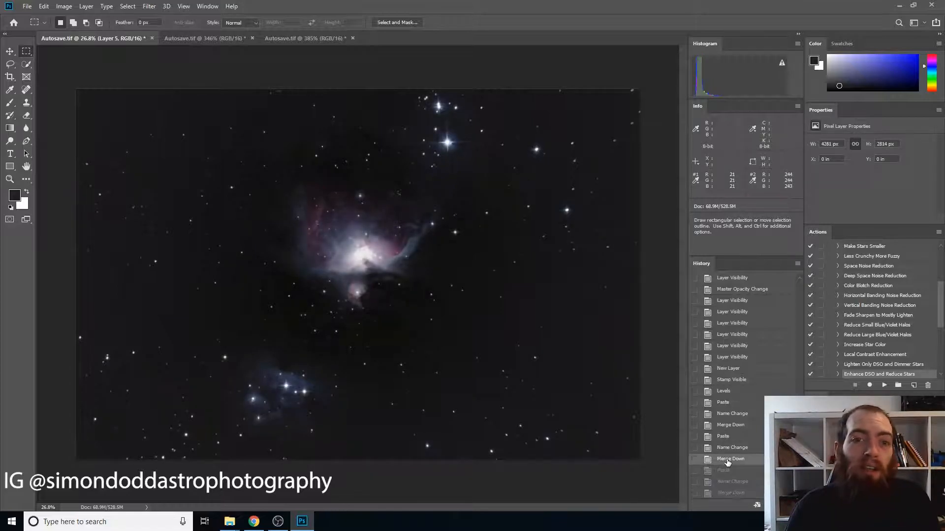
{"action": "left_click", "coordinate": [734, 494]}
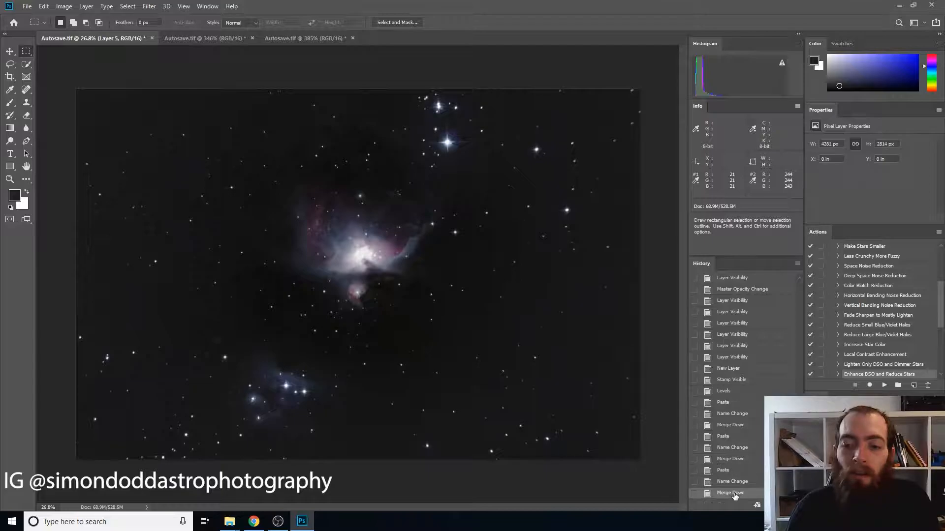
{"action": "left_click", "coordinate": [735, 461]}
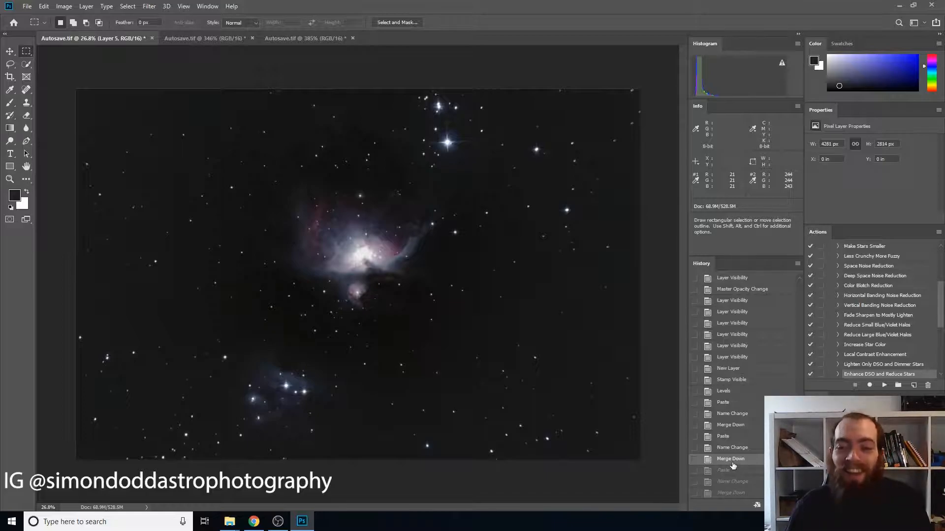
{"action": "left_click", "coordinate": [730, 493]}
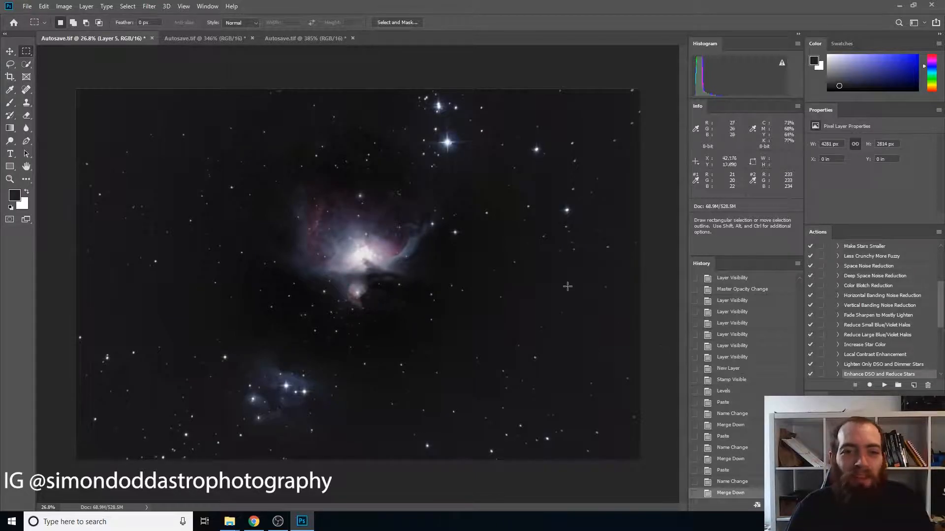
{"action": "left_click", "coordinate": [730, 460]}
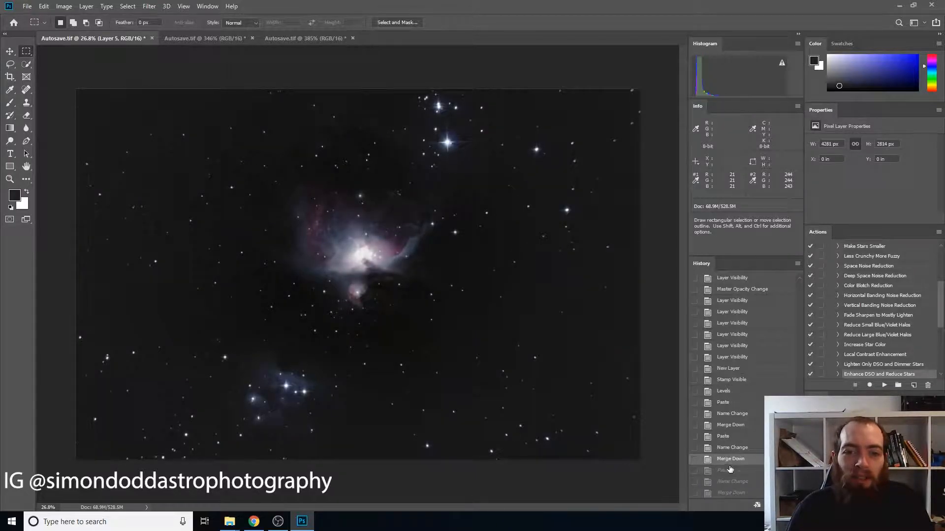
{"action": "left_click", "coordinate": [733, 494]}
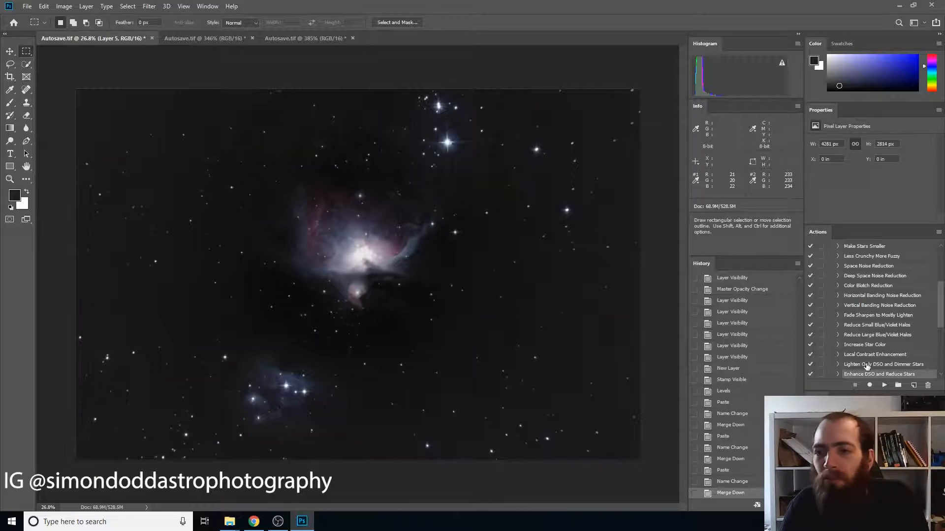
Run the Make Stars Smaller action twice, comparing the image before and after the first run.
{"action": "left_click", "coordinate": [879, 247]}
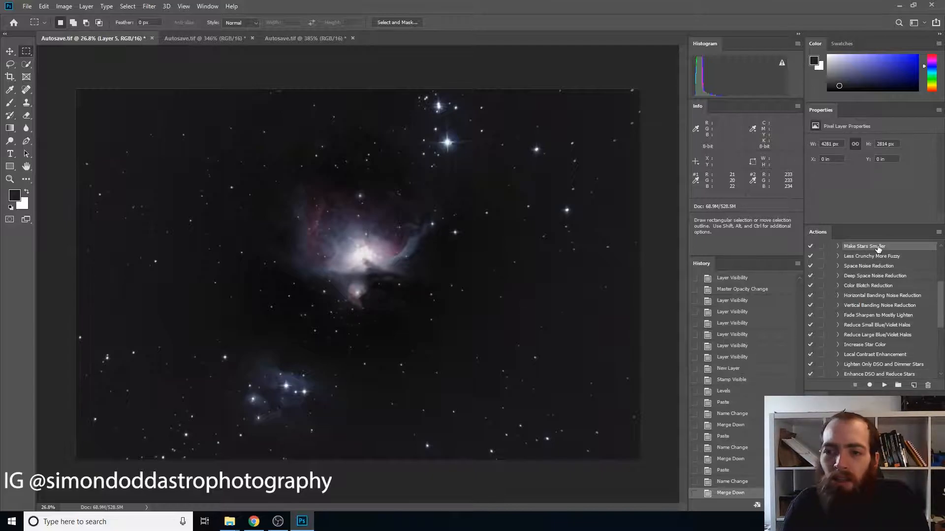
{"action": "left_click", "coordinate": [884, 386]}
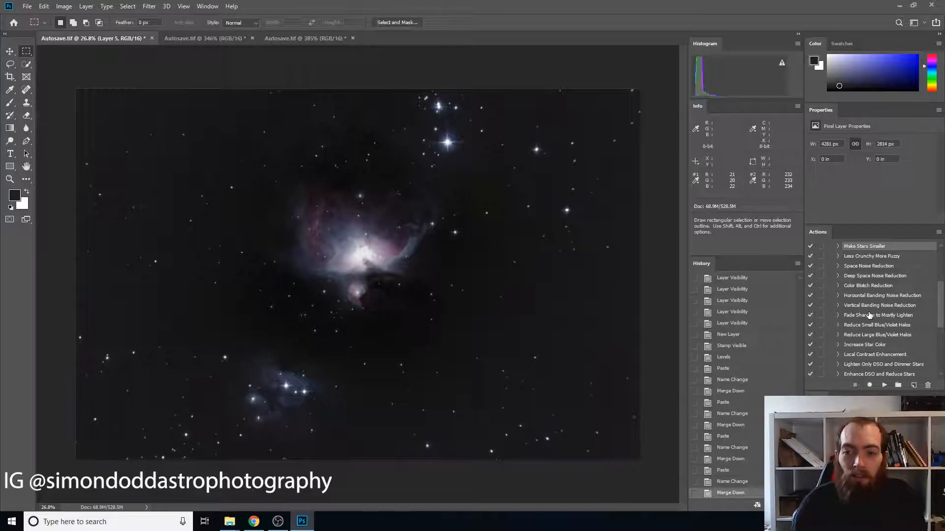
{"action": "left_click", "coordinate": [729, 461]}
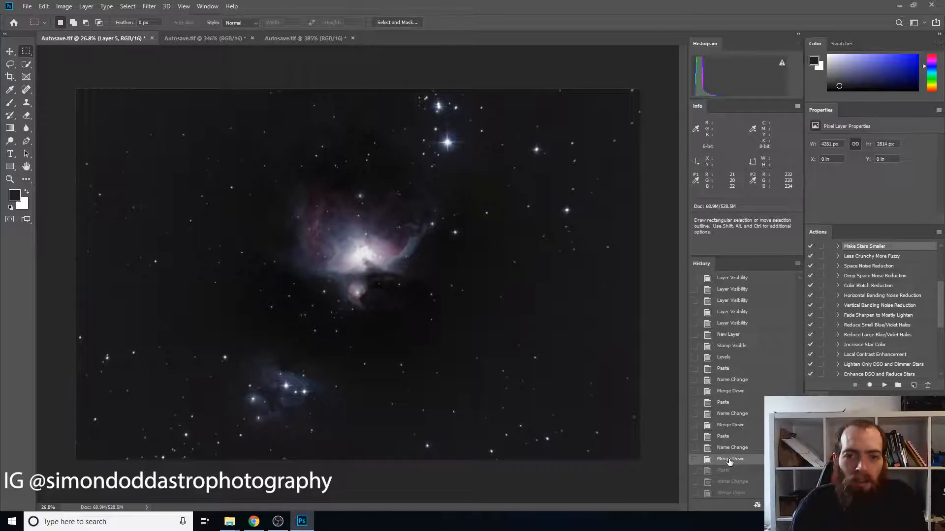
{"action": "left_click", "coordinate": [731, 493]}
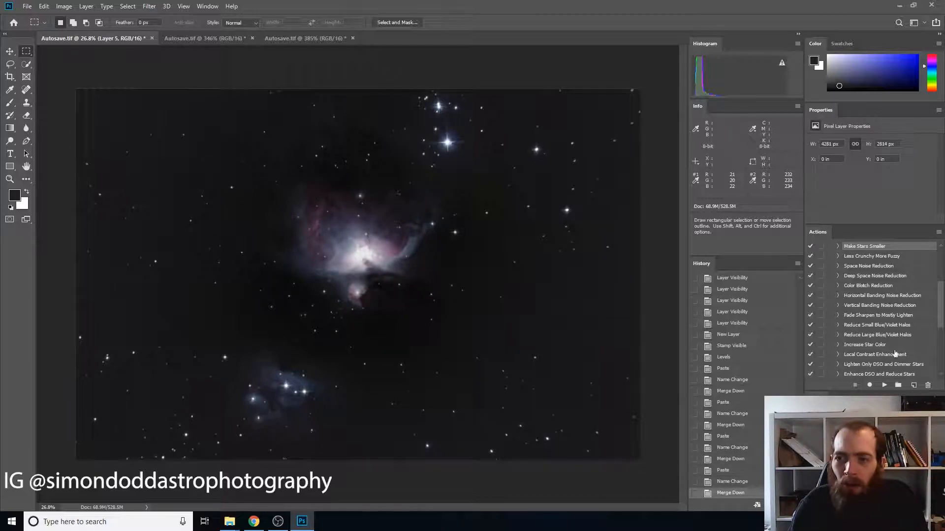
{"action": "left_click", "coordinate": [884, 384]}
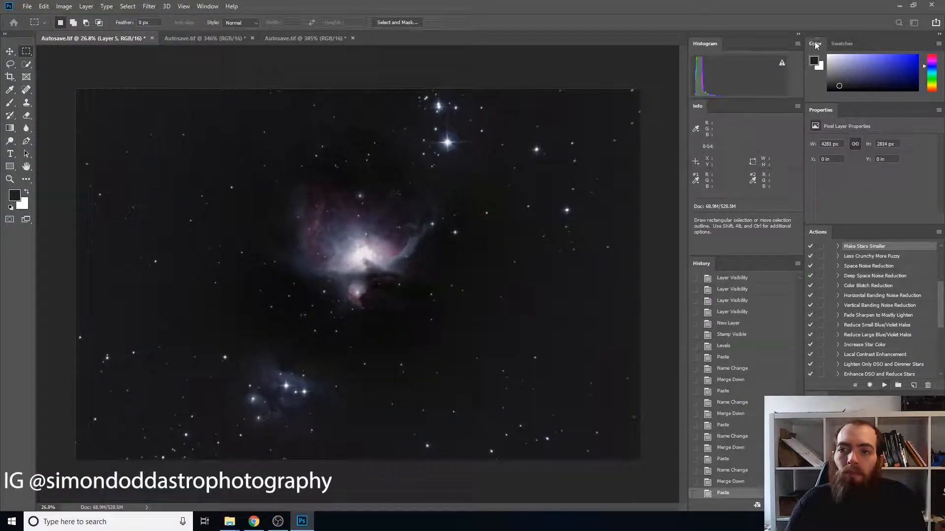
Close Color, Swatches and Properties, and shorten Actions so the layer list shows beneath it.
{"action": "right_click", "coordinate": [815, 44]}
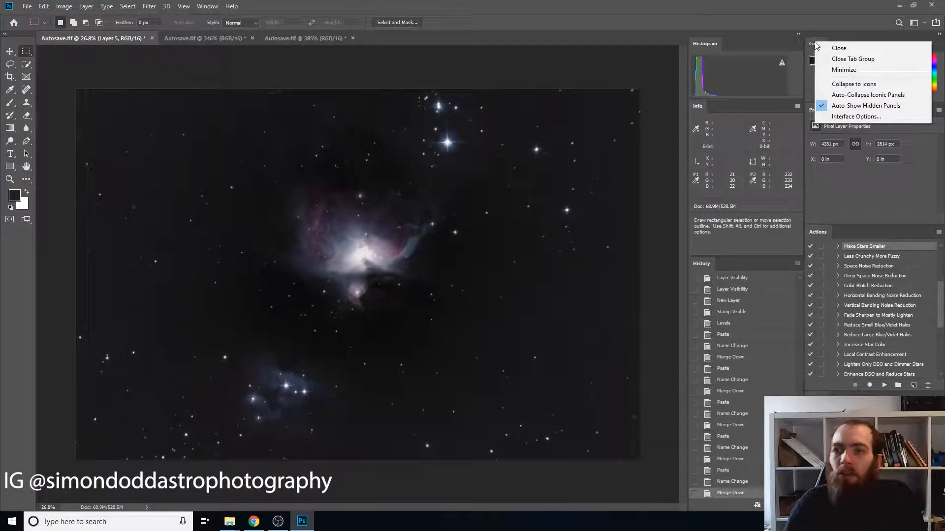
{"action": "left_click", "coordinate": [830, 49]}
{"action": "right_click", "coordinate": [817, 43]}
{"action": "left_click", "coordinate": [829, 50]}
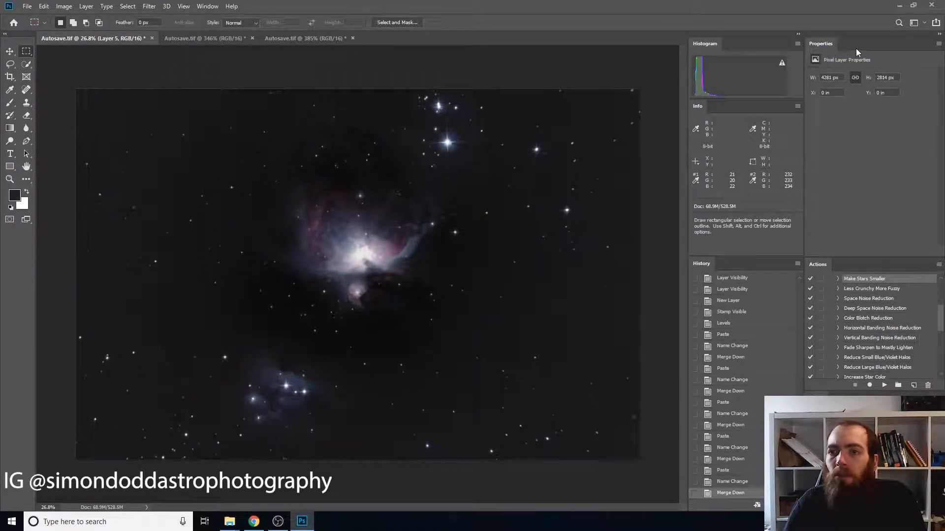
{"action": "right_click", "coordinate": [817, 44]}
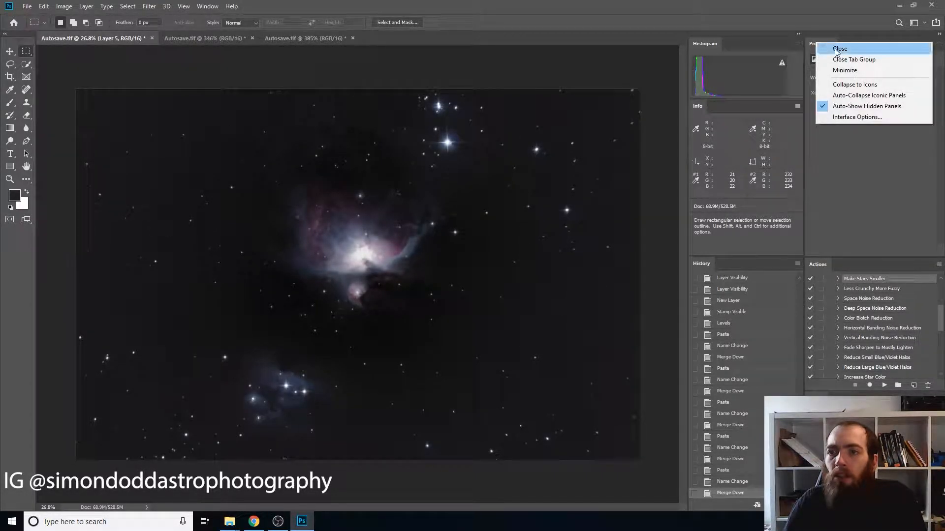
{"action": "left_click", "coordinate": [834, 48]}
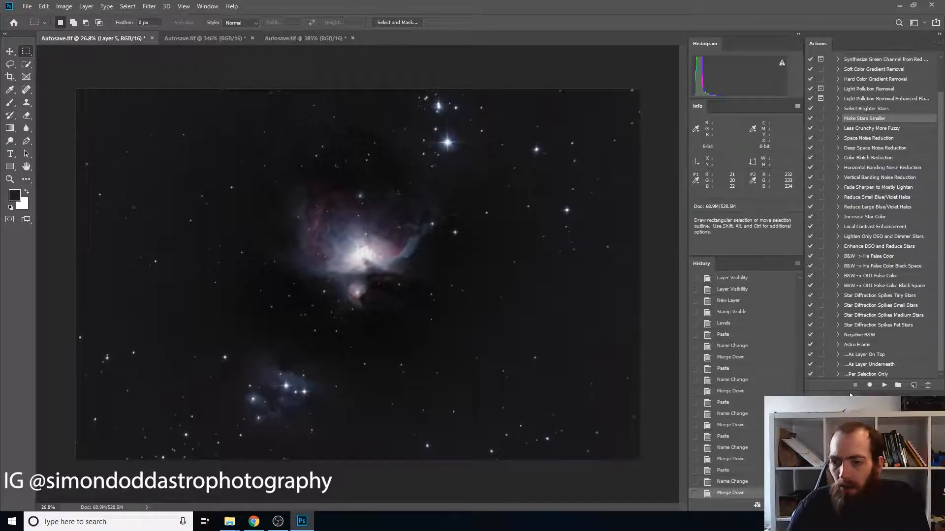
{"action": "left_click_drag", "start_coordinate": [849, 386], "coordinate": [843, 296]}
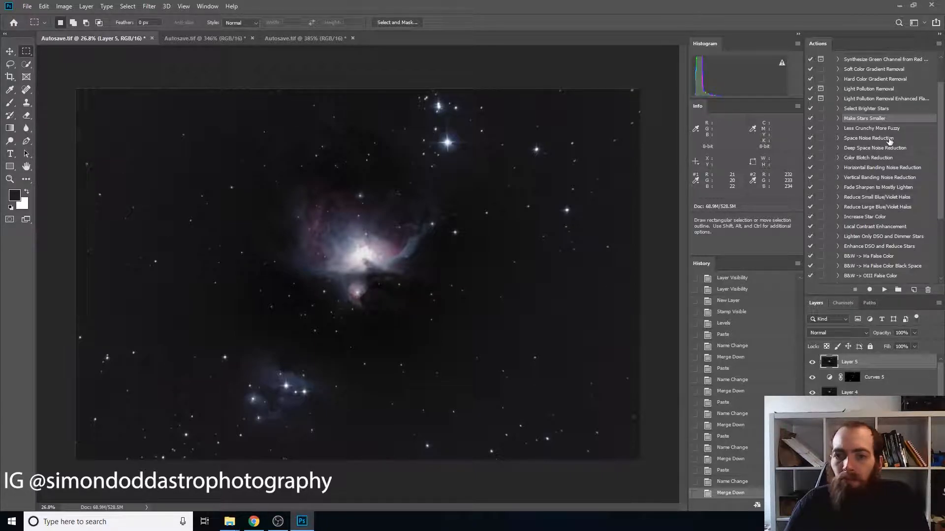
{"action": "left_click", "coordinate": [207, 7]}
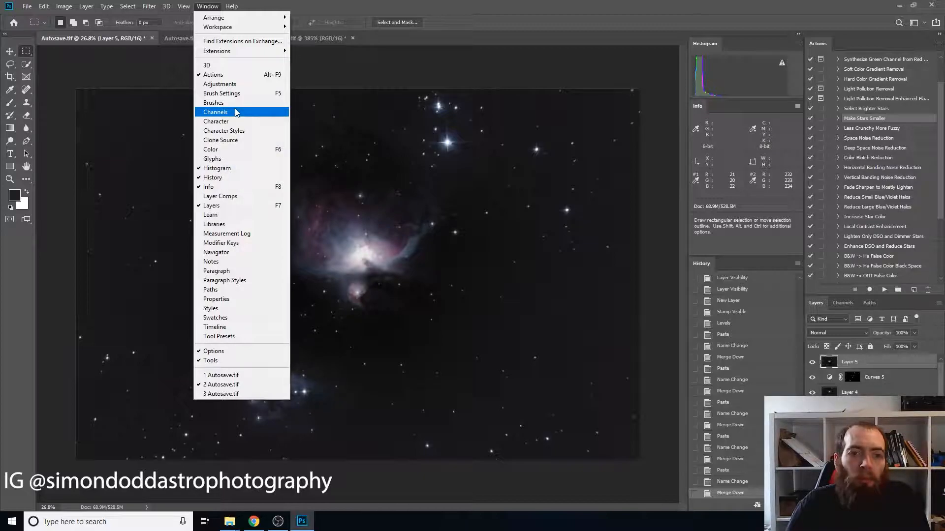
{"action": "left_click", "coordinate": [207, 7]}
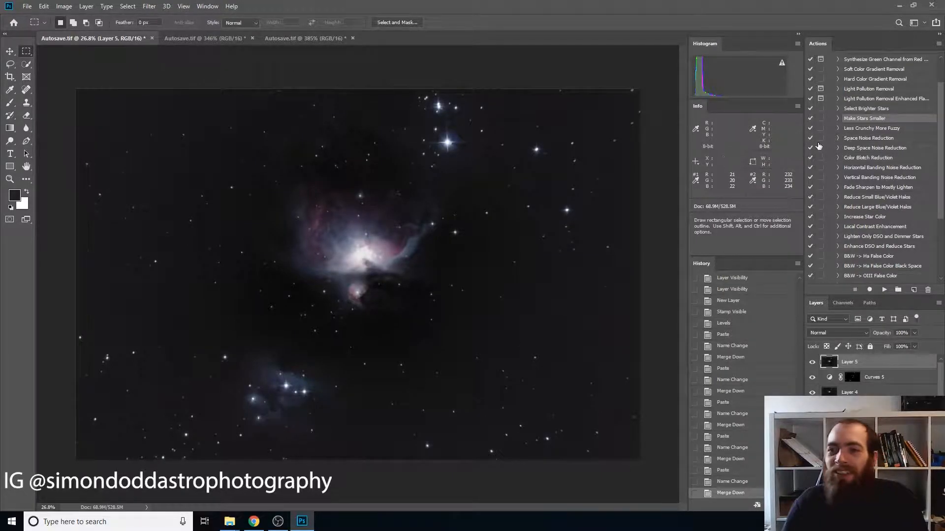
Run the Less Crunchy More Fuzzy action on the stamped layer and compare the whole image before and after it.
{"action": "left_click", "coordinate": [883, 130]}
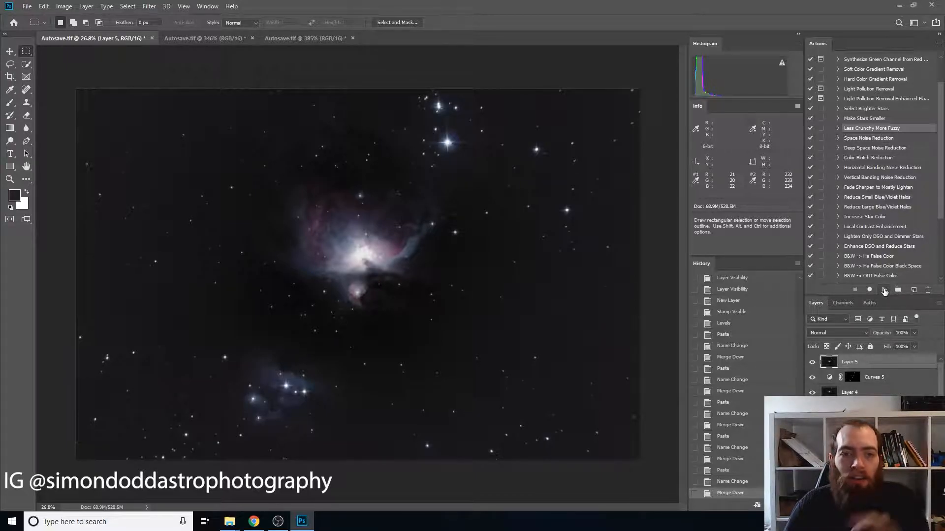
{"action": "left_click", "coordinate": [885, 290]}
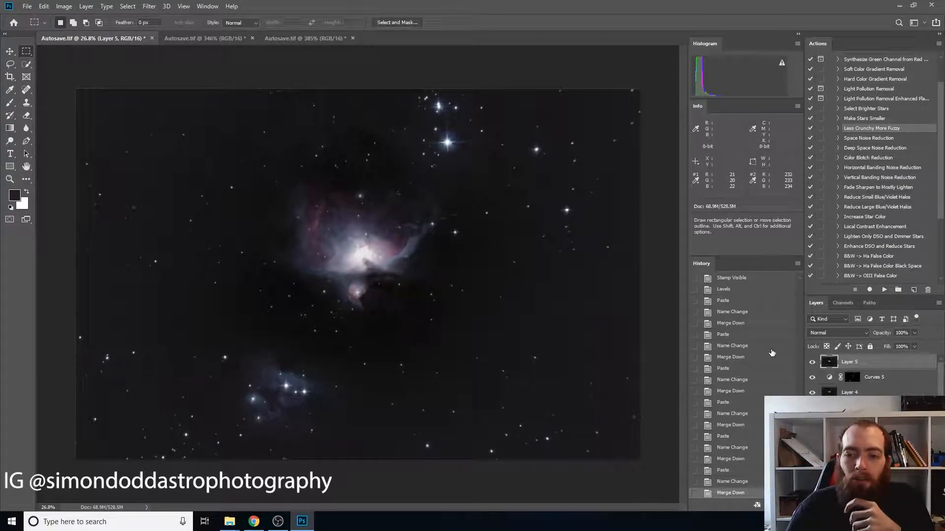
{"action": "left_click", "coordinate": [730, 459]}
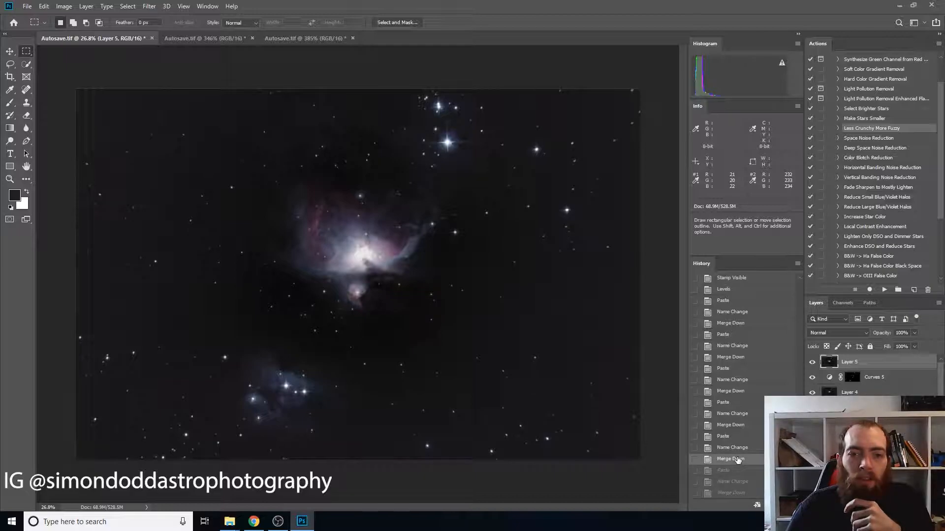
{"action": "left_click", "coordinate": [734, 495]}
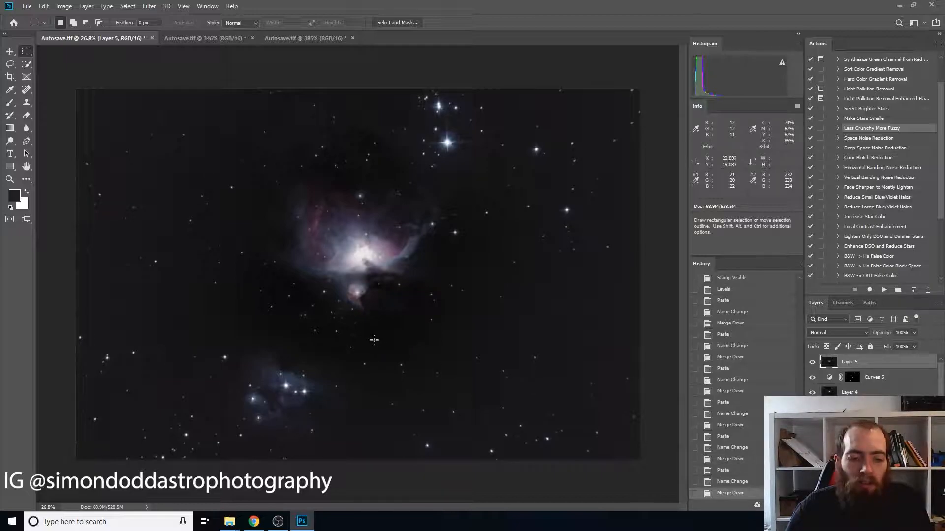
Examine the nebula core up close before and after the recent actions in the history, ending on the latest state and the whole image.
{"action": "scroll", "coordinate": [362, 281], "scroll_direction": "up", "scroll_amount": 8}
{"action": "scroll", "coordinate": [361, 281], "scroll_direction": "up", "scroll_amount": 2}
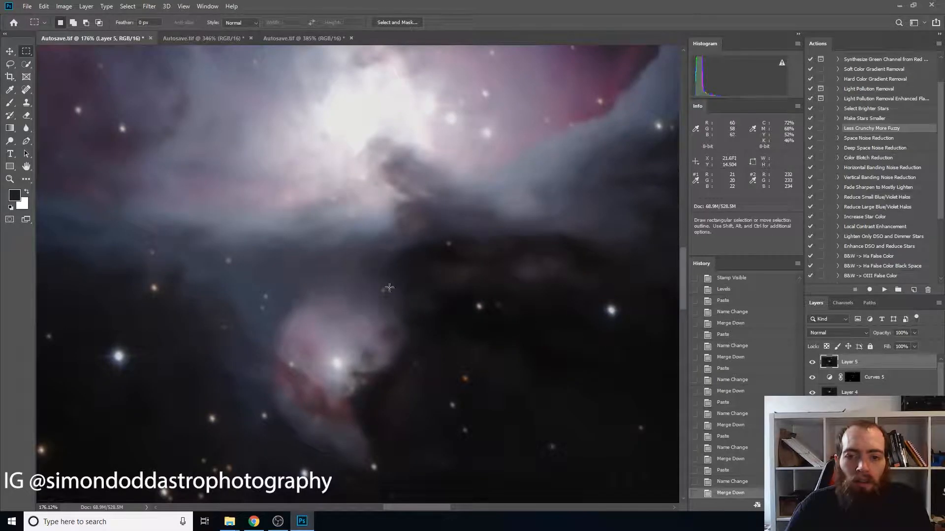
{"action": "left_click", "coordinate": [727, 459]}
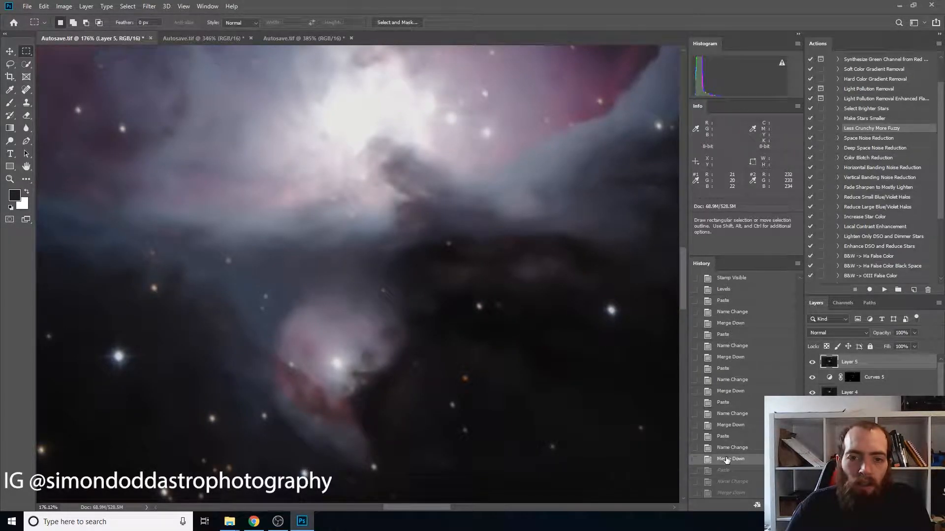
{"action": "left_click", "coordinate": [730, 493]}
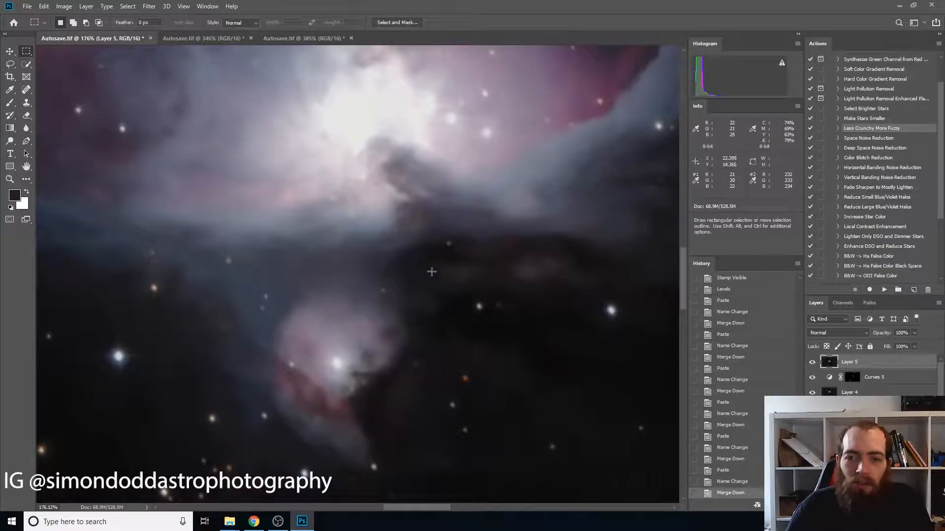
{"action": "left_click", "coordinate": [729, 392]}
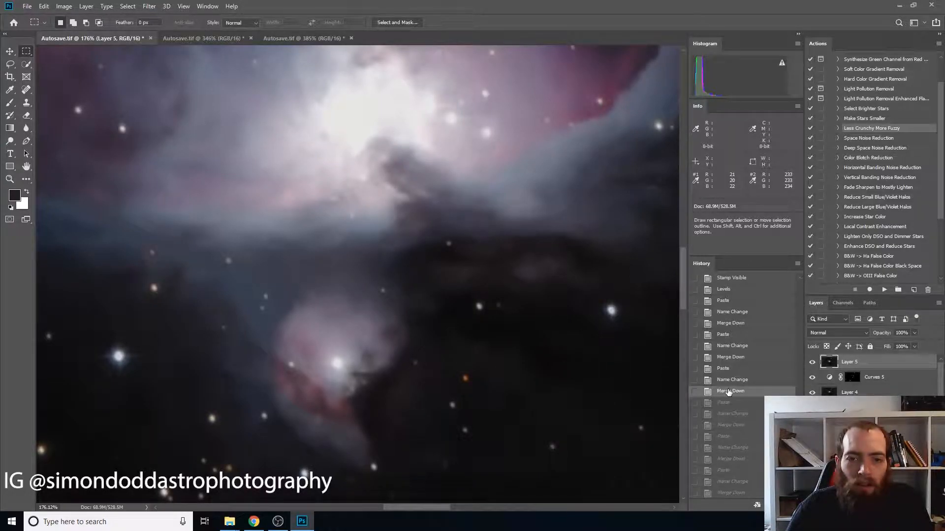
{"action": "left_click", "coordinate": [732, 494]}
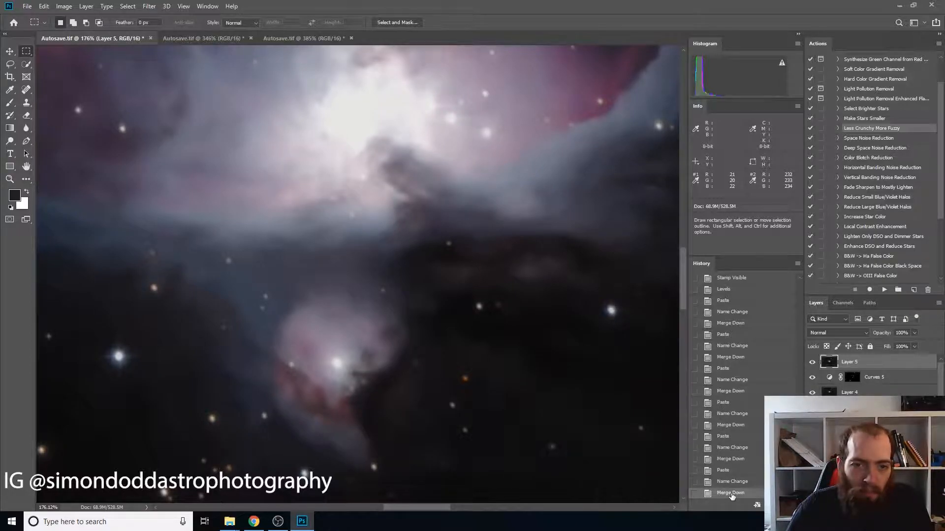
{"action": "scroll", "coordinate": [479, 282], "scroll_direction": "down", "scroll_amount": 10}
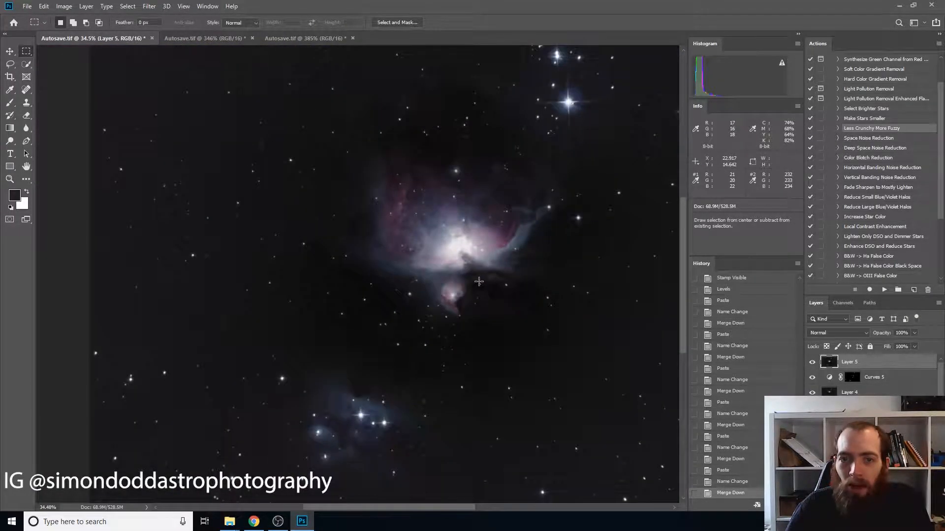
{"action": "scroll", "coordinate": [479, 281], "scroll_direction": "up", "scroll_amount": 3}
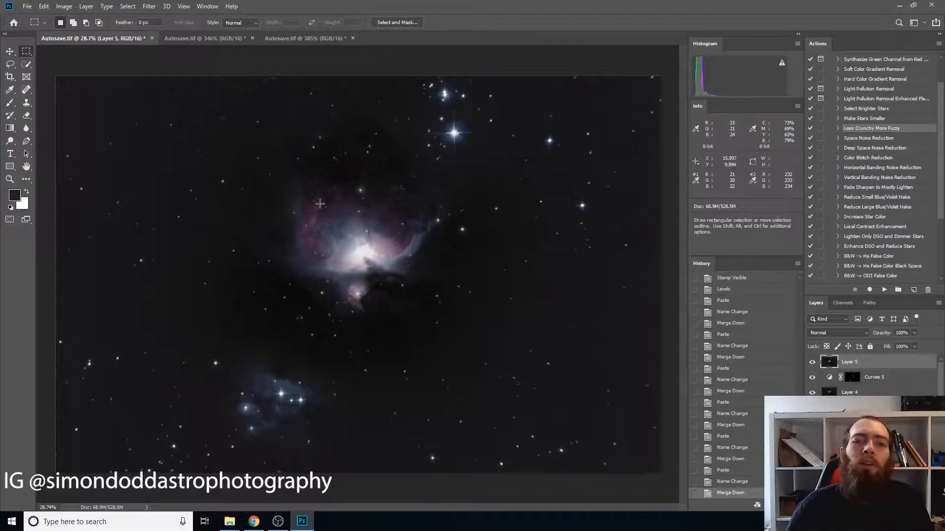
Start a Color Range selection from sampled colors with fuzziness 10, sampling the dark sky beside the nebula.
{"action": "left_click", "coordinate": [128, 6]}
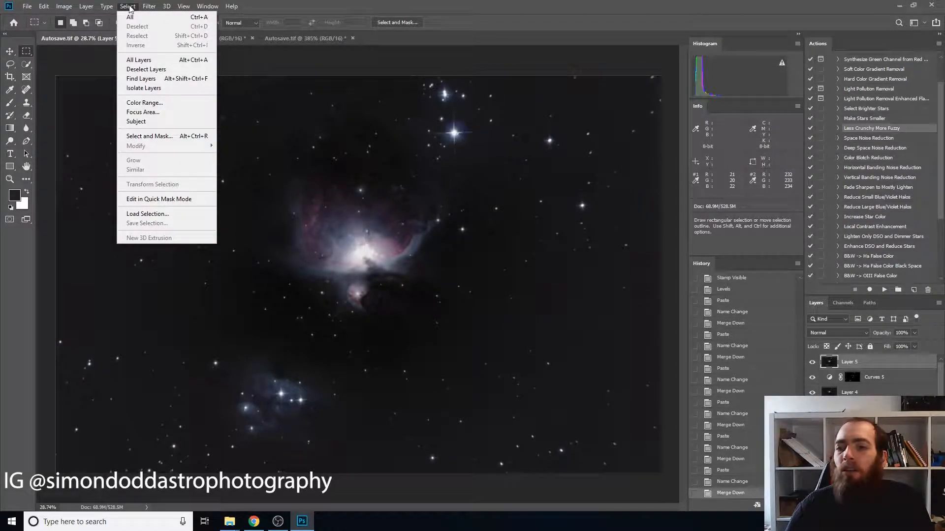
{"action": "left_click", "coordinate": [147, 102]}
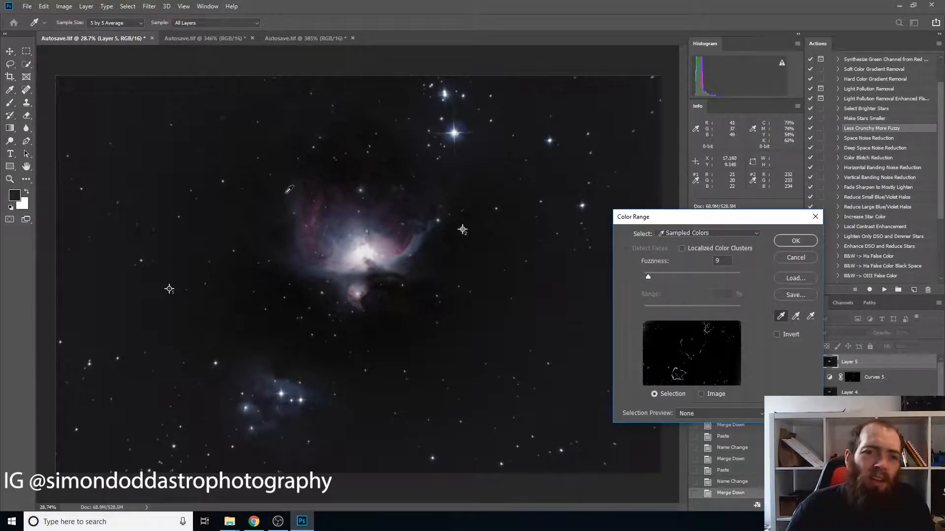
{"action": "left_click", "coordinate": [278, 220]}
{"action": "left_click_drag", "start_coordinate": [647, 277], "coordinate": [648, 276]}
Try different color samples along the nebula's lower-right edge and the dark area below it, ending on the faint outer part of its wing.
{"action": "left_click", "coordinate": [406, 269]}
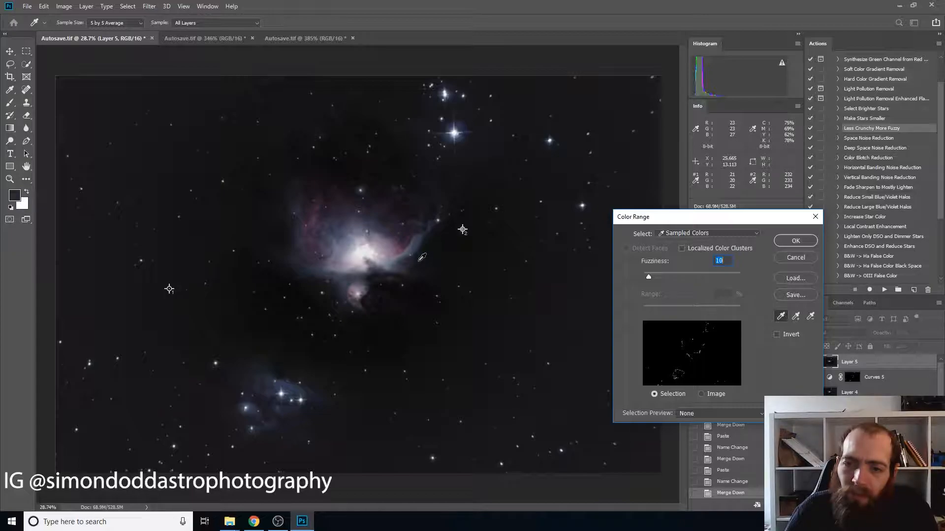
{"action": "left_click", "coordinate": [421, 257]}
{"action": "left_click", "coordinate": [425, 249]}
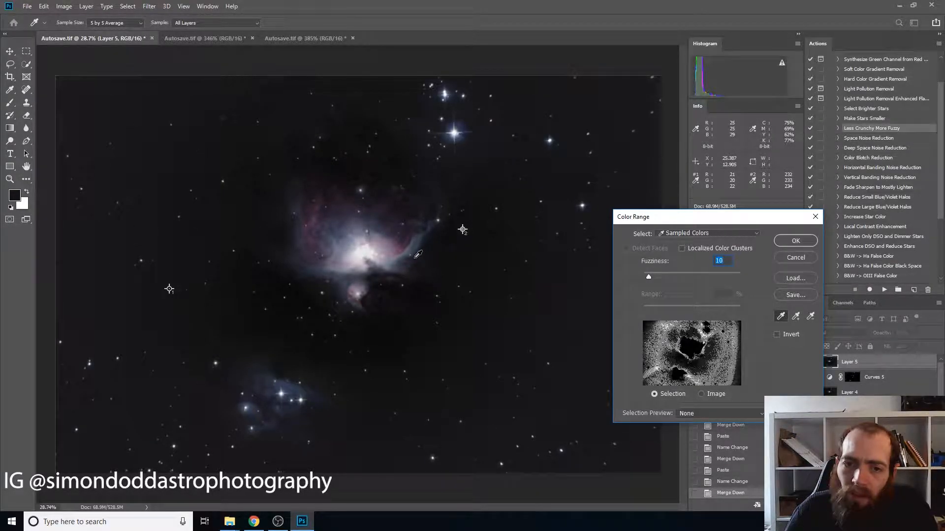
{"action": "left_click", "coordinate": [416, 257]}
{"action": "left_click", "coordinate": [400, 260]}
{"action": "left_click", "coordinate": [398, 255]}
{"action": "left_click", "coordinate": [402, 263]}
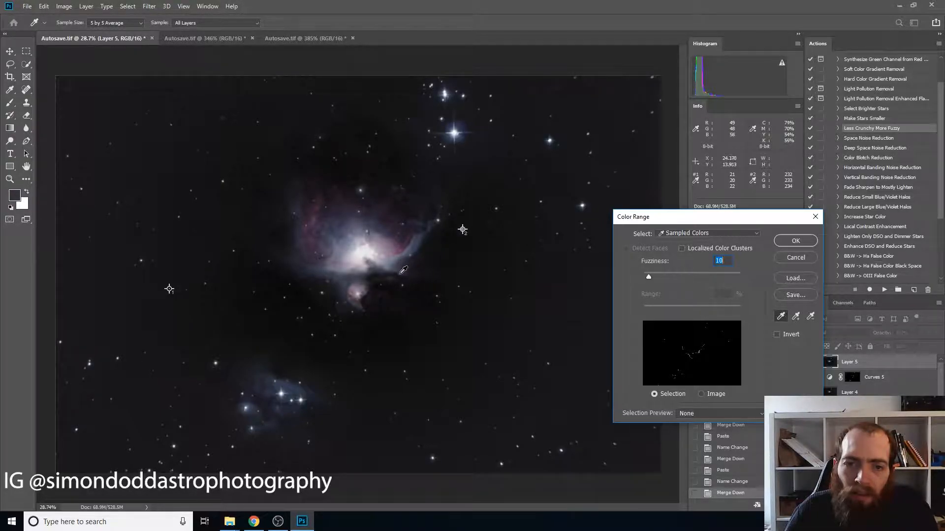
{"action": "left_click", "coordinate": [399, 272]}
{"action": "left_click", "coordinate": [399, 275]}
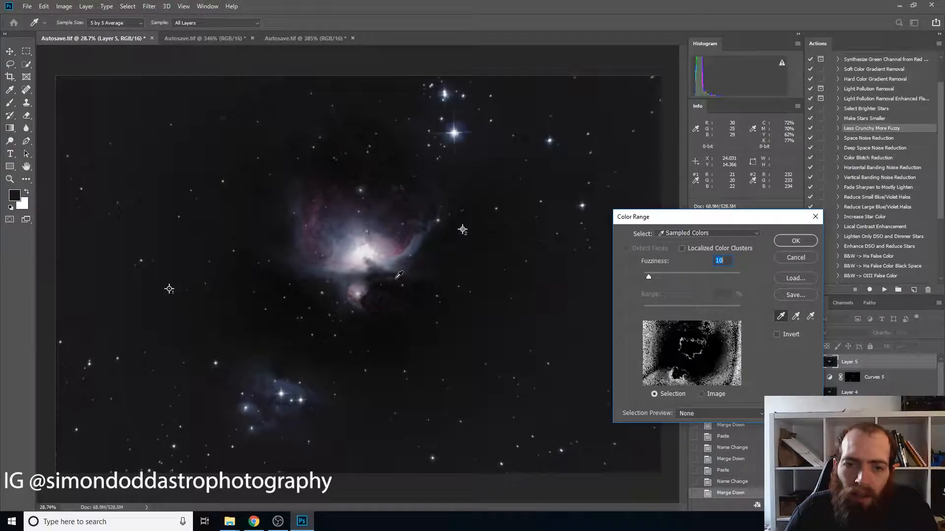
{"action": "left_click", "coordinate": [396, 278]}
{"action": "left_click", "coordinate": [397, 283]}
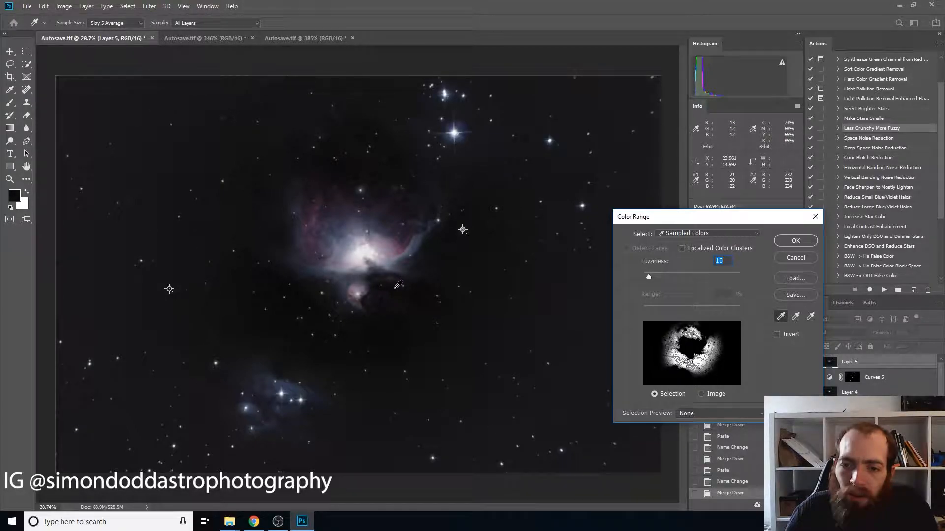
{"action": "left_click", "coordinate": [414, 279]}
{"action": "left_click", "coordinate": [423, 265]}
{"action": "left_click", "coordinate": [426, 253]}
{"action": "left_click", "coordinate": [423, 249]}
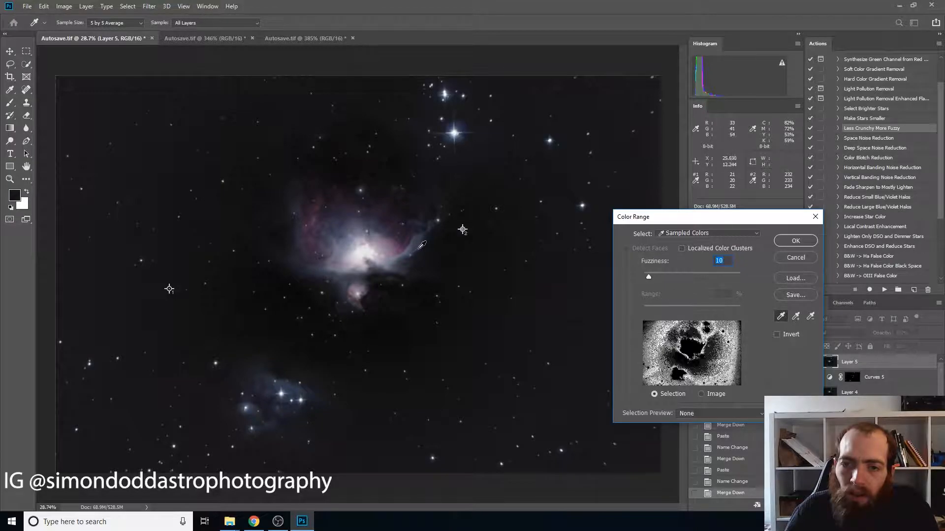
{"action": "left_click", "coordinate": [419, 244]}
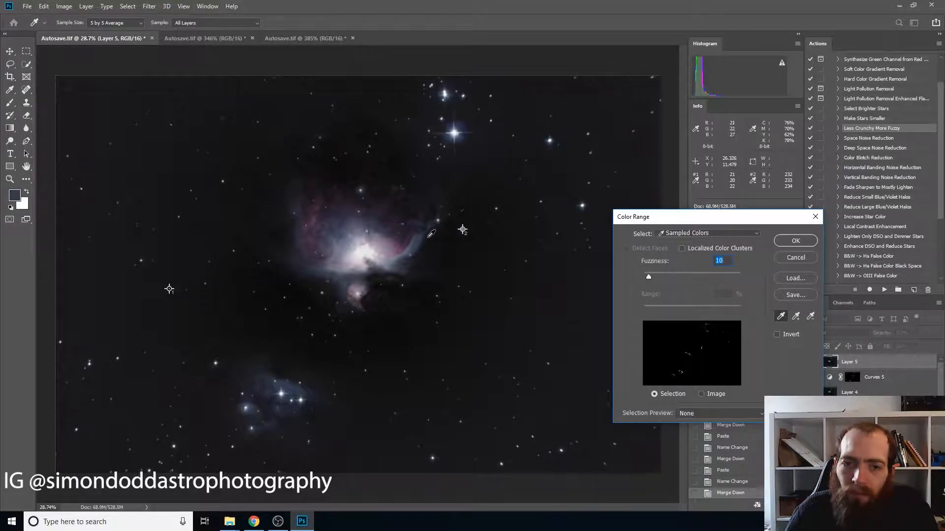
{"action": "left_click", "coordinate": [429, 234]}
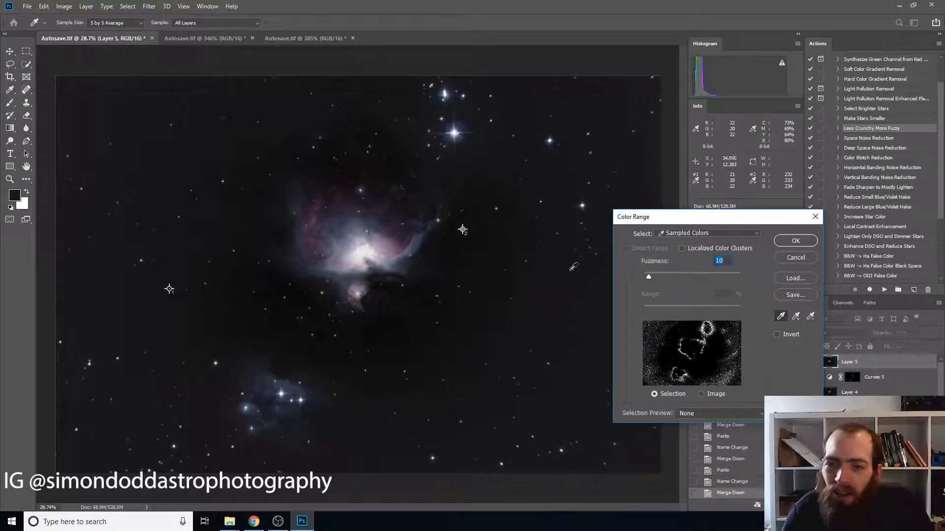
Lower the Color Range fuzziness to 5 and apply the selection.
{"action": "left_click_drag", "start_coordinate": [648, 276], "coordinate": [646, 276]}
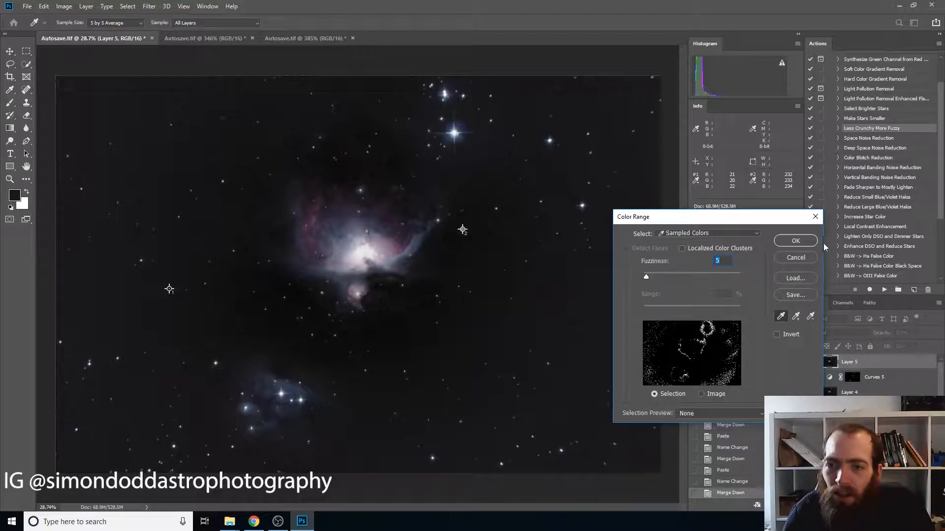
{"action": "left_click", "coordinate": [804, 241]}
{"action": "key", "text": "m"}
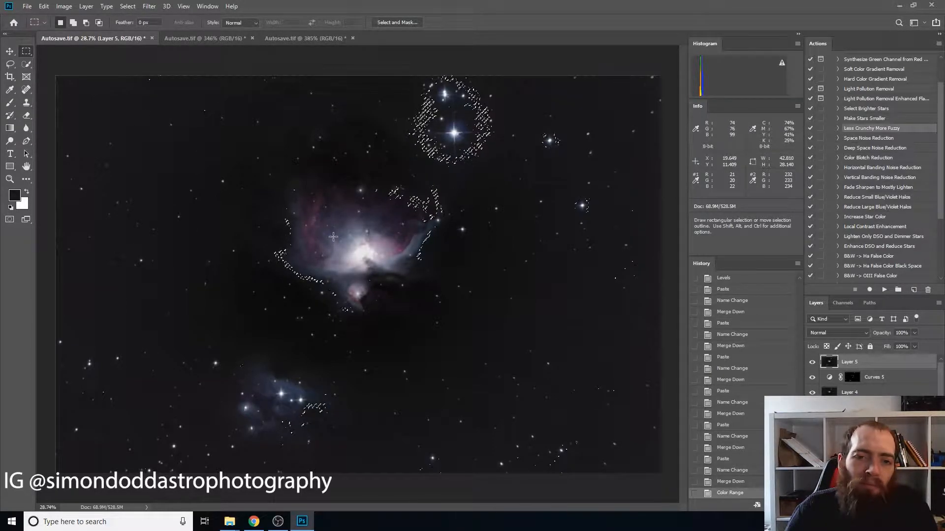
Start another Color Range selection, sampling beside the nebula's wing and the sky above the nebula, and raise fuzziness to 12.
{"action": "left_click", "coordinate": [128, 7]}
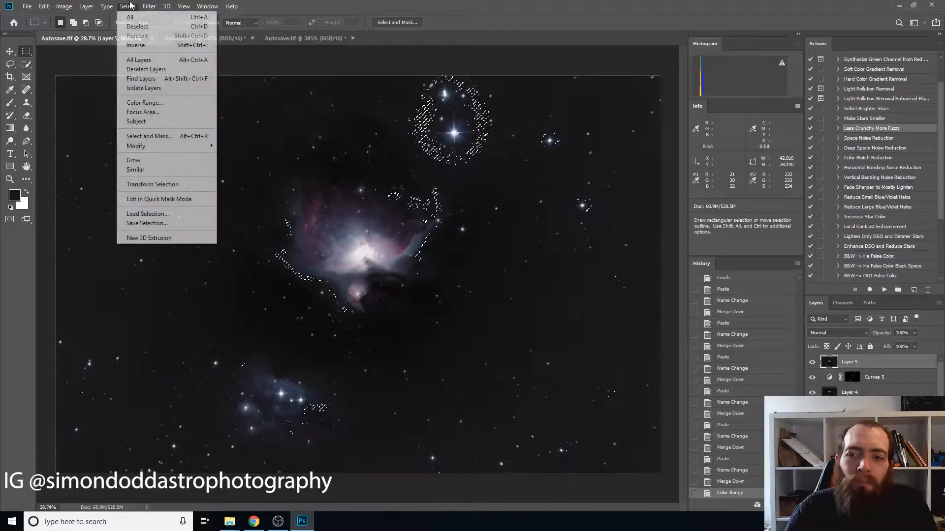
{"action": "left_click", "coordinate": [144, 102]}
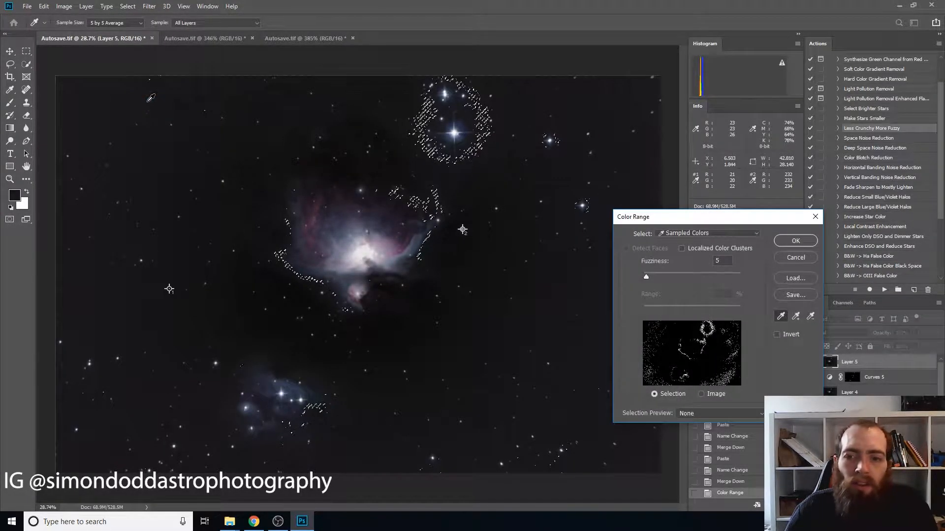
{"action": "left_click_drag", "start_coordinate": [646, 277], "coordinate": [649, 276]}
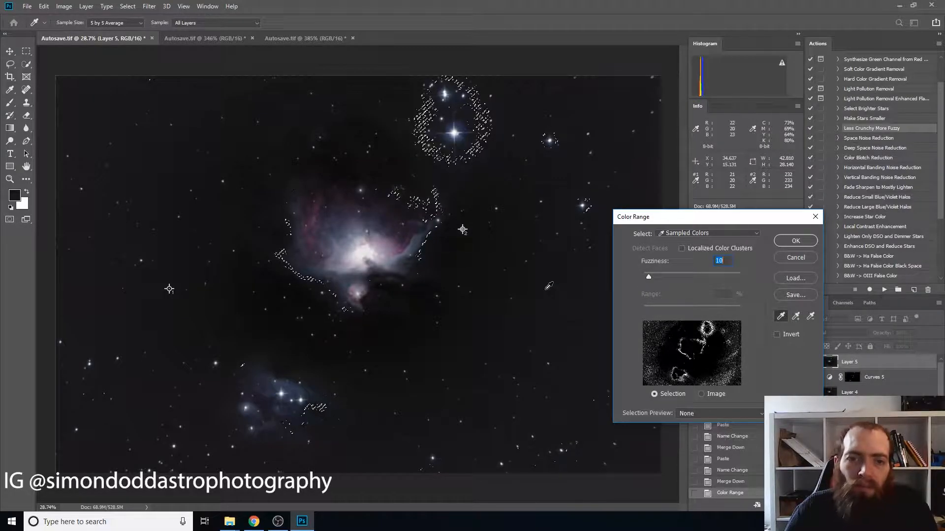
{"action": "left_click", "coordinate": [427, 267]}
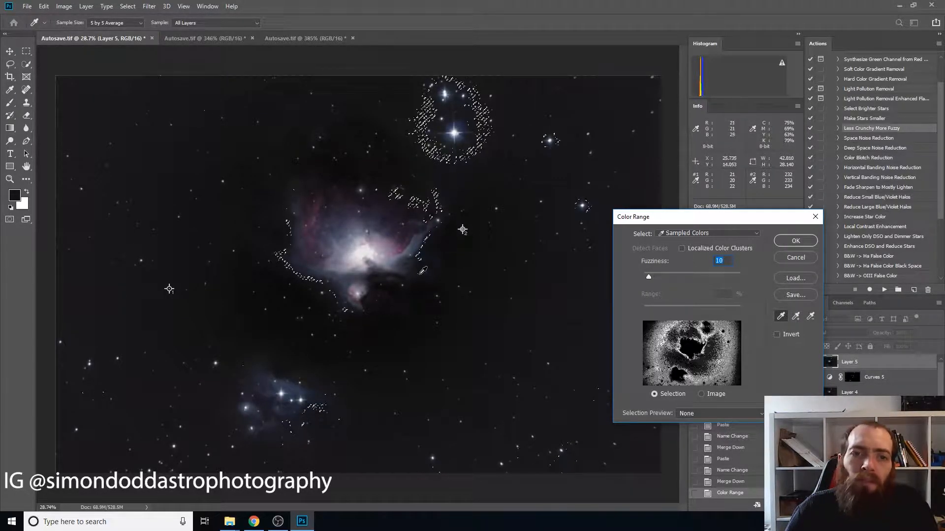
{"action": "left_click", "coordinate": [319, 129]}
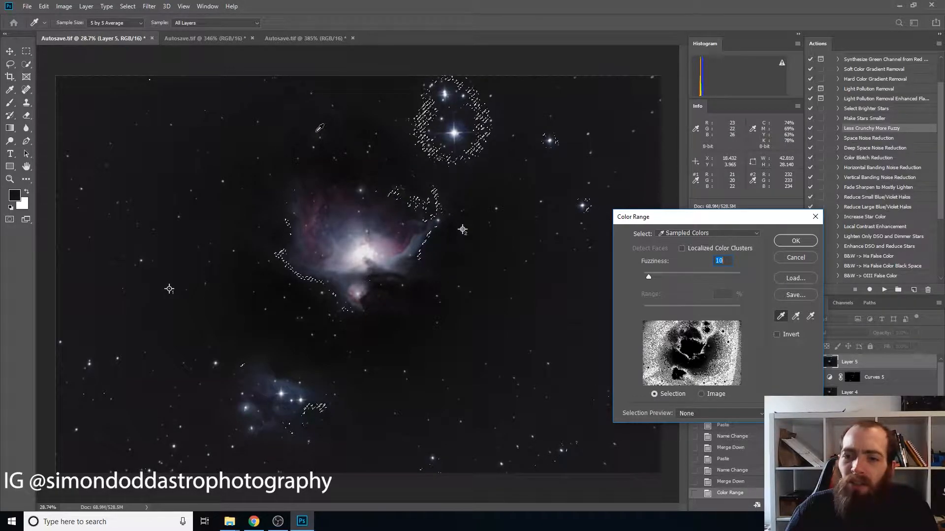
{"action": "left_click_drag", "start_coordinate": [650, 276], "coordinate": [650, 276]}
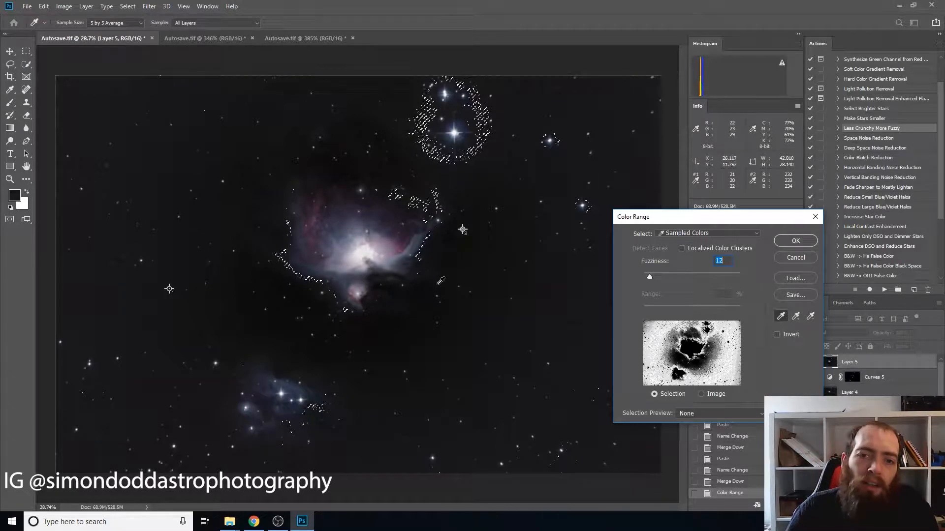
Resample the color along the nebula's lower edge and the dark area below it, raise fuzziness to 20 and apply the Color Range selection.
{"action": "left_click", "coordinate": [390, 298]}
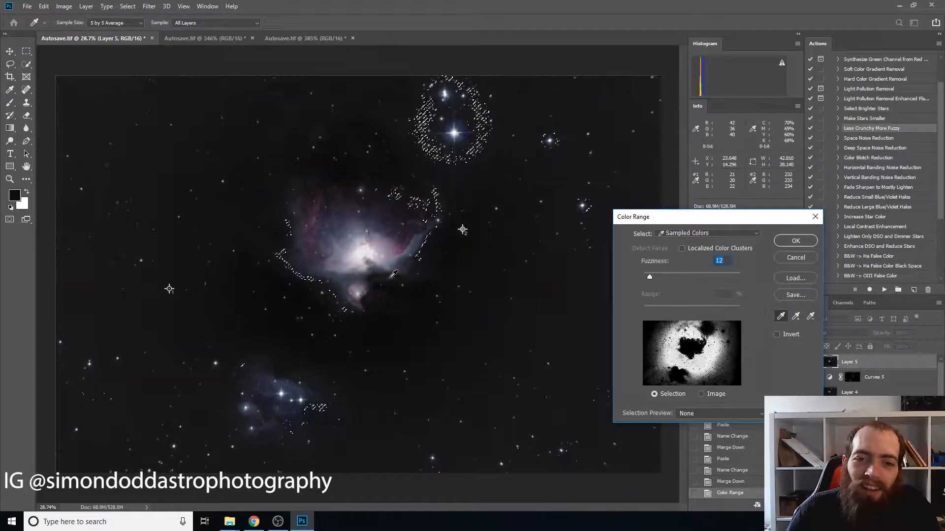
{"action": "left_click", "coordinate": [391, 276]}
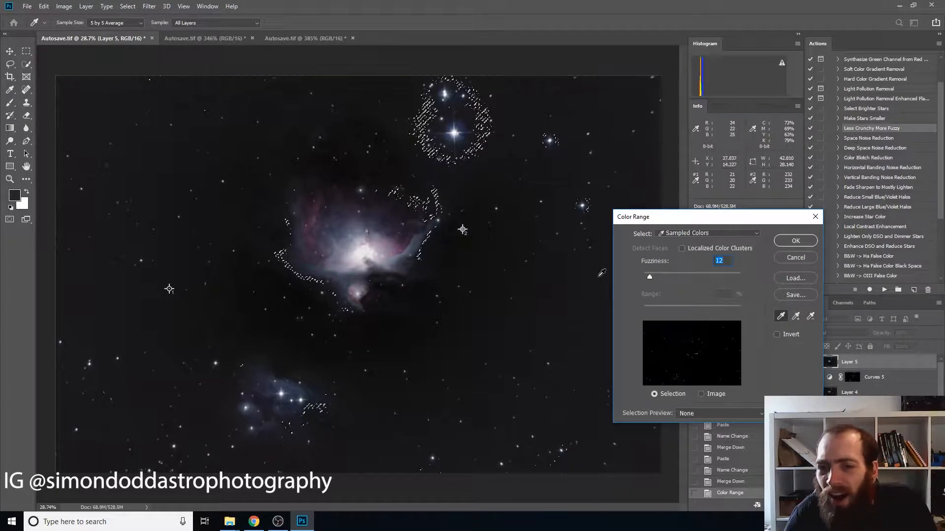
{"action": "left_click_drag", "start_coordinate": [649, 275], "coordinate": [654, 274]}
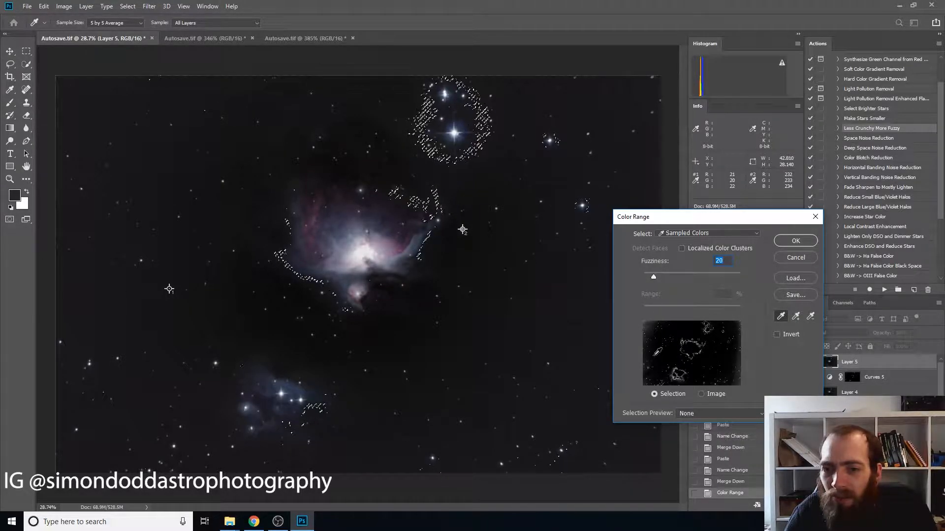
{"action": "left_click", "coordinate": [788, 242]}
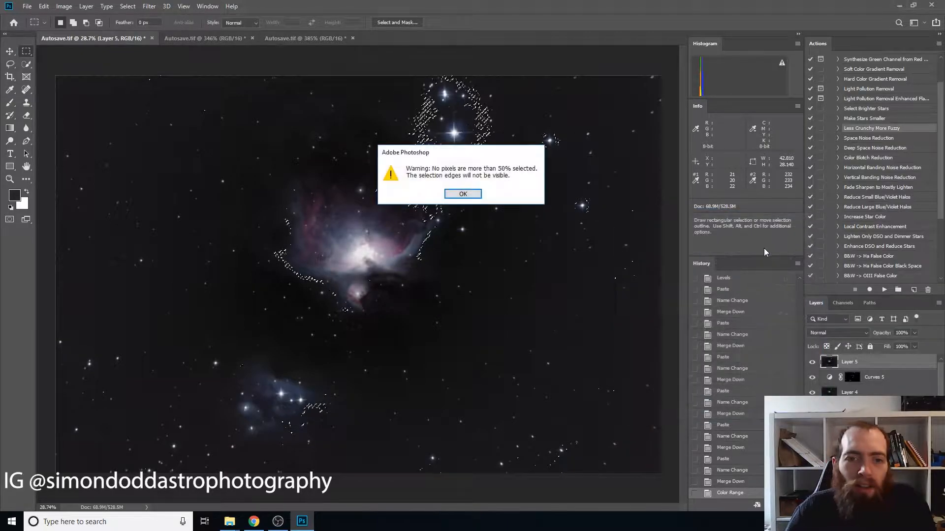
{"action": "left_click", "coordinate": [463, 194]}
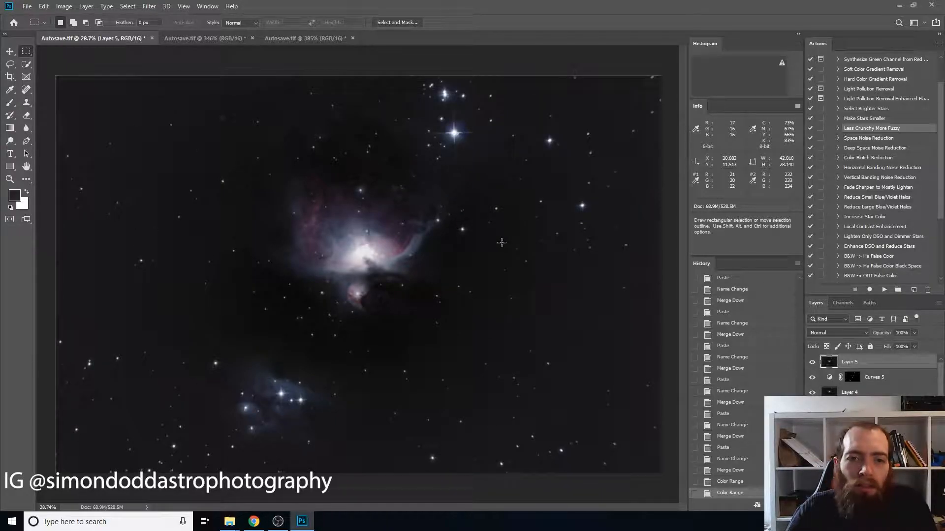
Try another Color Range selection with the same sampled color and the fuzziness raised to 26.
{"action": "left_click", "coordinate": [133, 7]}
{"action": "left_click", "coordinate": [148, 101]}
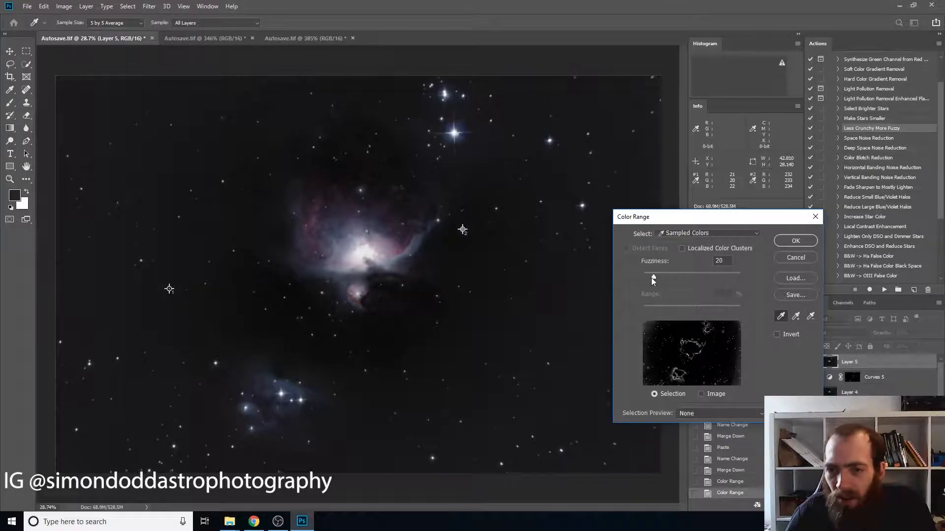
{"action": "left_click_drag", "start_coordinate": [654, 276], "coordinate": [656, 277]}
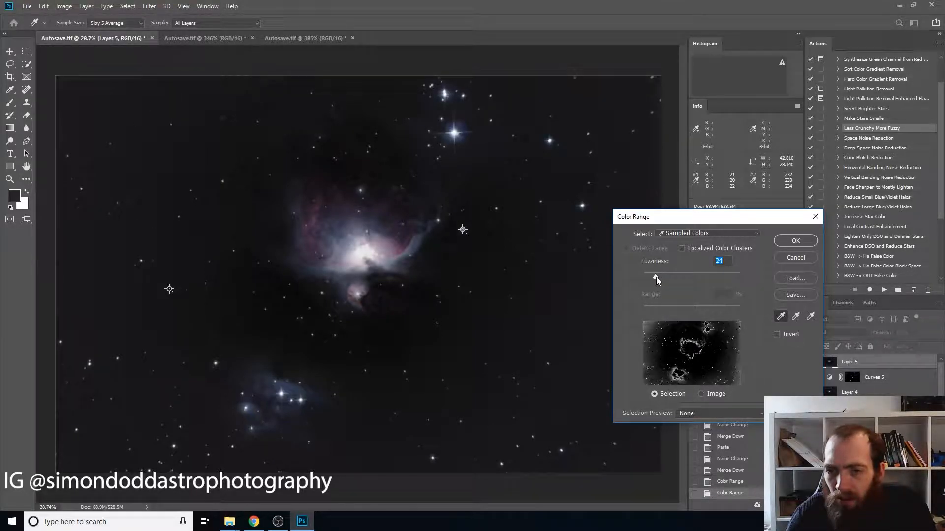
{"action": "left_click", "coordinate": [795, 240]}
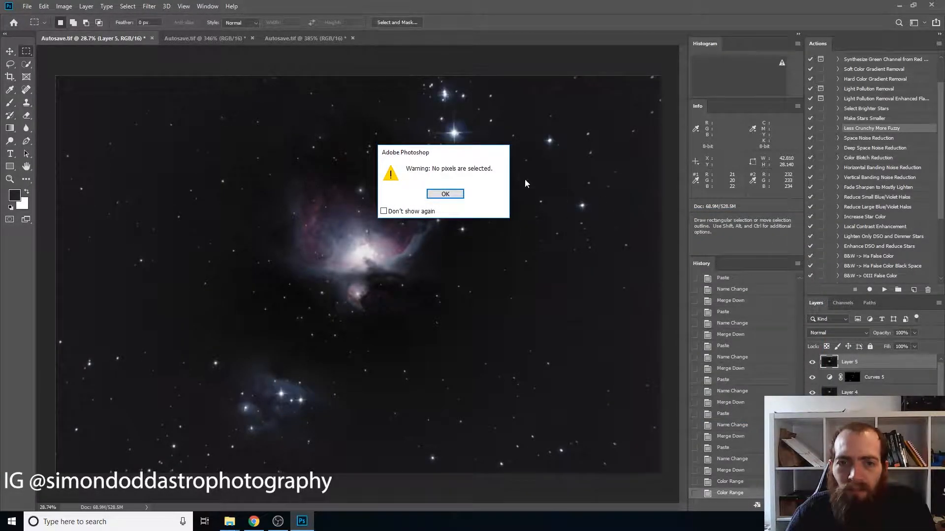
{"action": "left_click", "coordinate": [445, 194]}
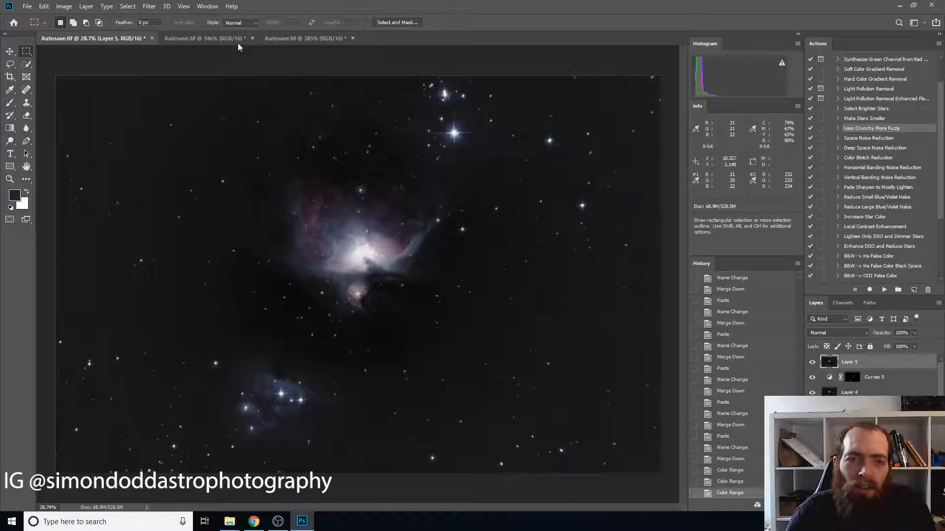
Make a new Color Range selection sampled at the lower edge of the nebula's wing with fuzziness 10.
{"action": "left_click", "coordinate": [127, 6]}
{"action": "left_click", "coordinate": [144, 102]}
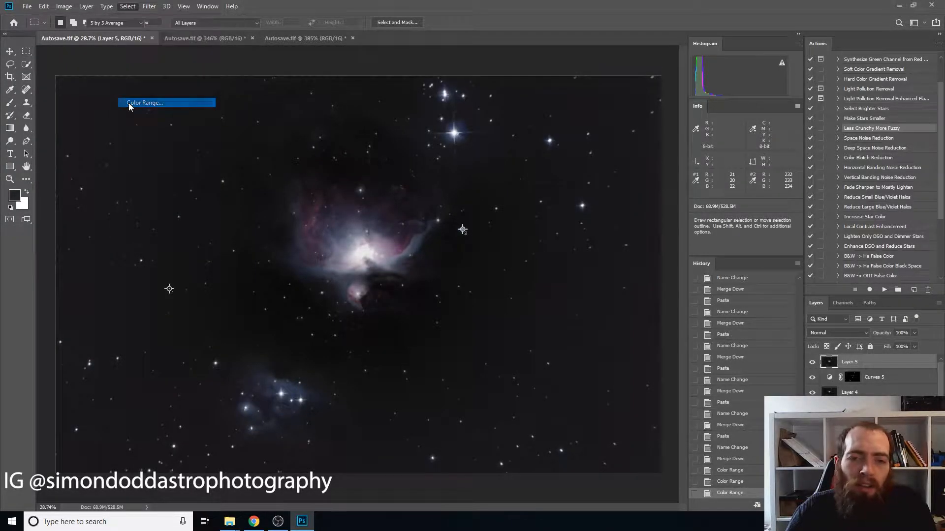
{"action": "left_click", "coordinate": [410, 258]}
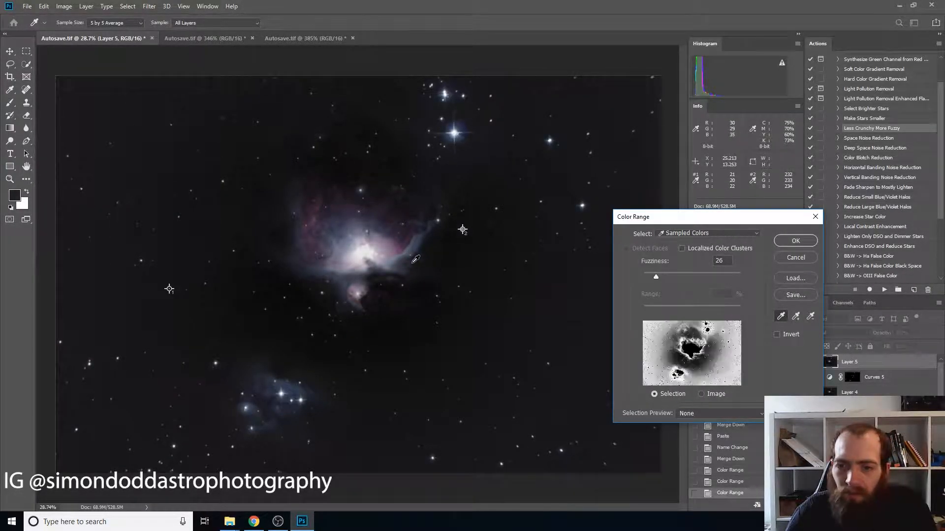
{"action": "left_click_drag", "start_coordinate": [655, 276], "coordinate": [648, 277]}
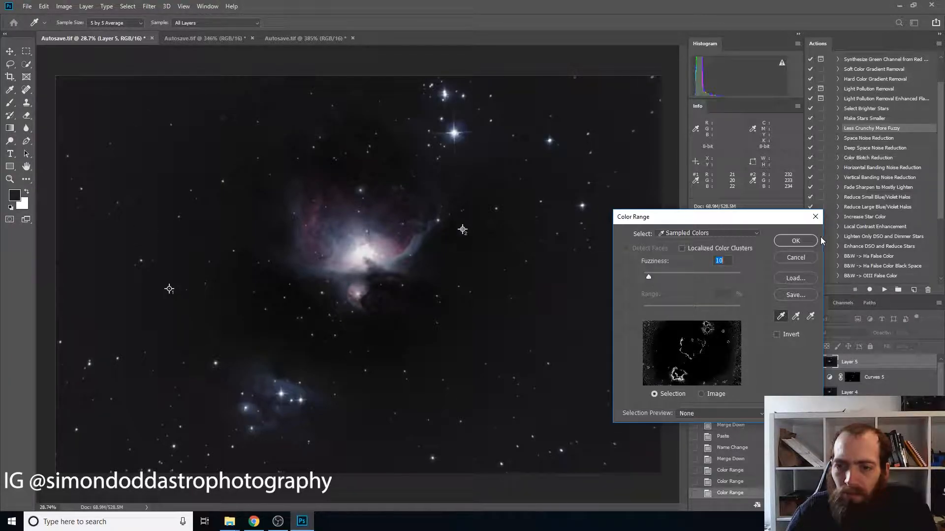
{"action": "left_click", "coordinate": [804, 240]}
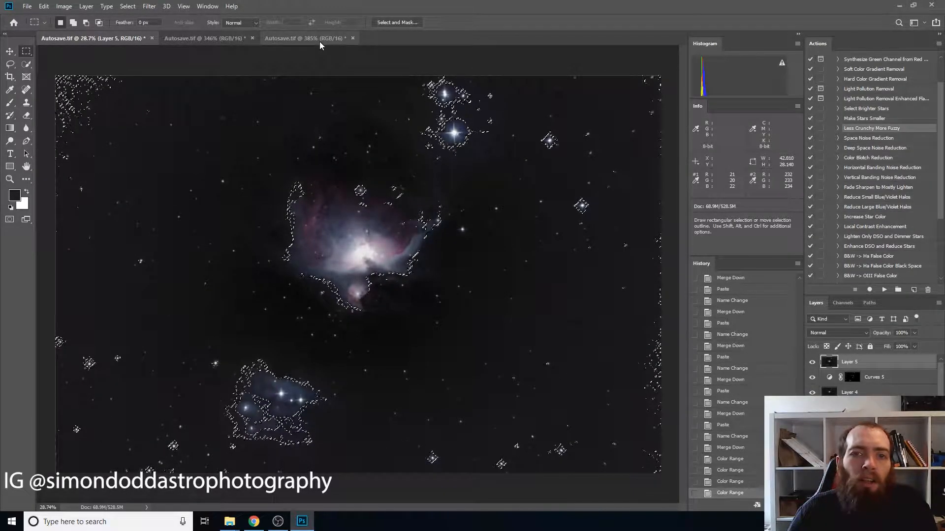
Add a Curves adjustment layer masked by the selection and lift its RGB curve with a point at input 30, output 41.
{"action": "left_click", "coordinate": [87, 5]}
{"action": "mouse_move", "coordinate": [163, 138]}
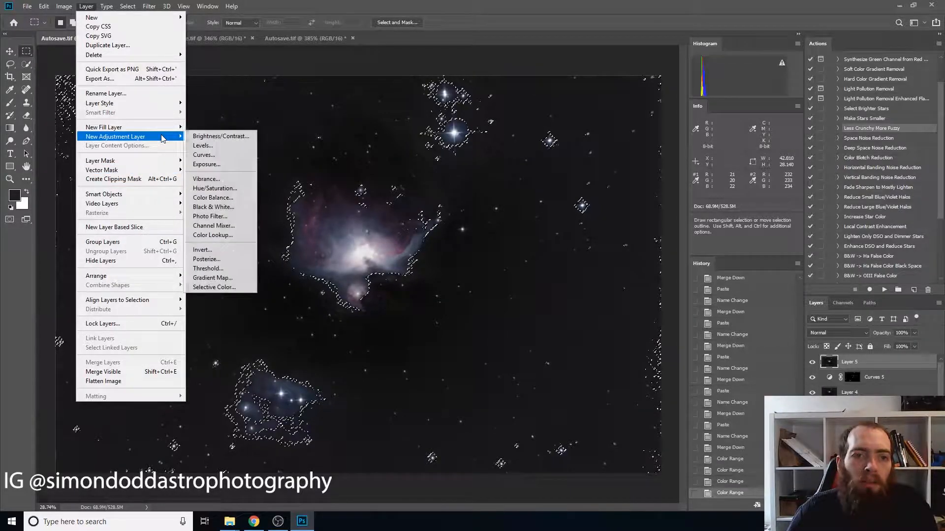
{"action": "left_click", "coordinate": [230, 156]}
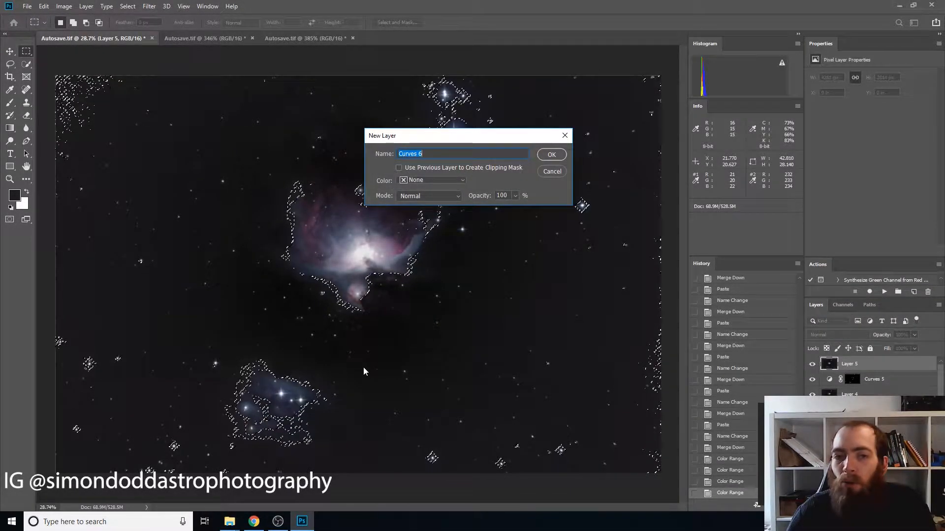
{"action": "left_click", "coordinate": [549, 156]}
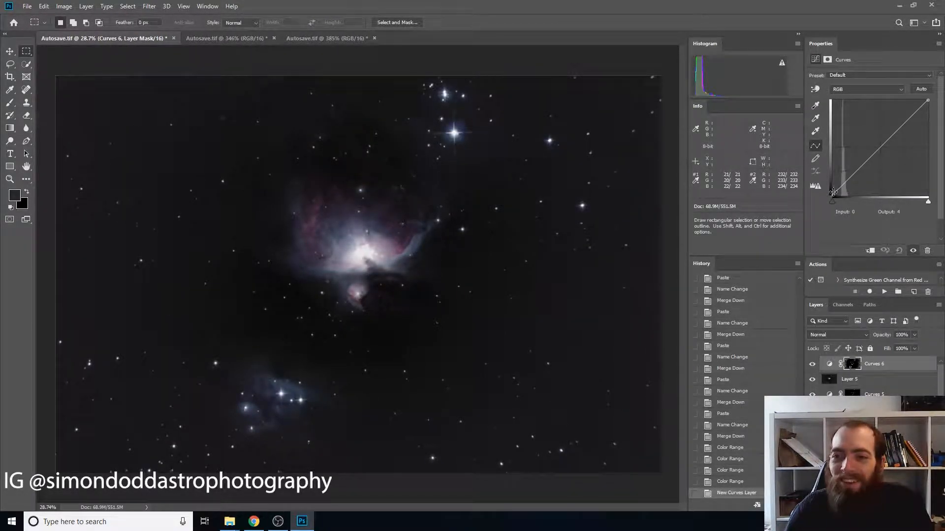
{"action": "left_click_drag", "start_coordinate": [838, 190], "coordinate": [844, 180]}
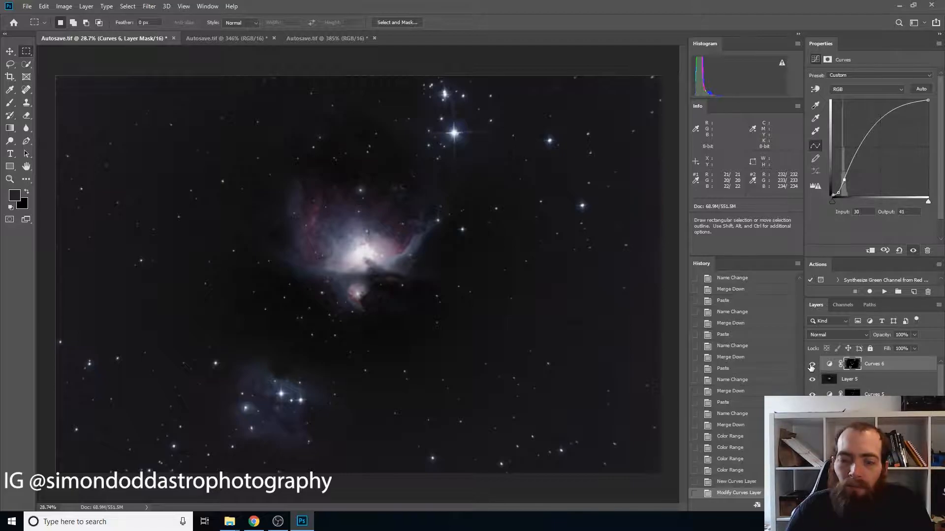
Compare the image with and without the new Curves layer, both as a whole and close up on the small nebula below the core.
{"action": "left_click", "coordinate": [811, 365]}
{"action": "left_click", "coordinate": [811, 364]}
{"action": "left_click", "coordinate": [811, 365]}
{"action": "left_click", "coordinate": [811, 364]}
{"action": "left_click", "coordinate": [811, 364]}
{"action": "left_click", "coordinate": [811, 365]}
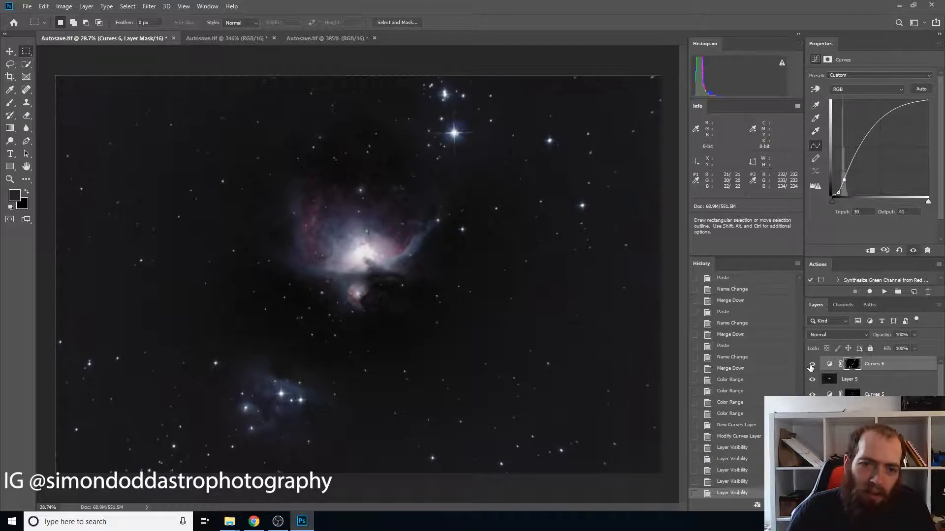
{"action": "scroll", "coordinate": [339, 289], "scroll_direction": "up", "scroll_amount": 1}
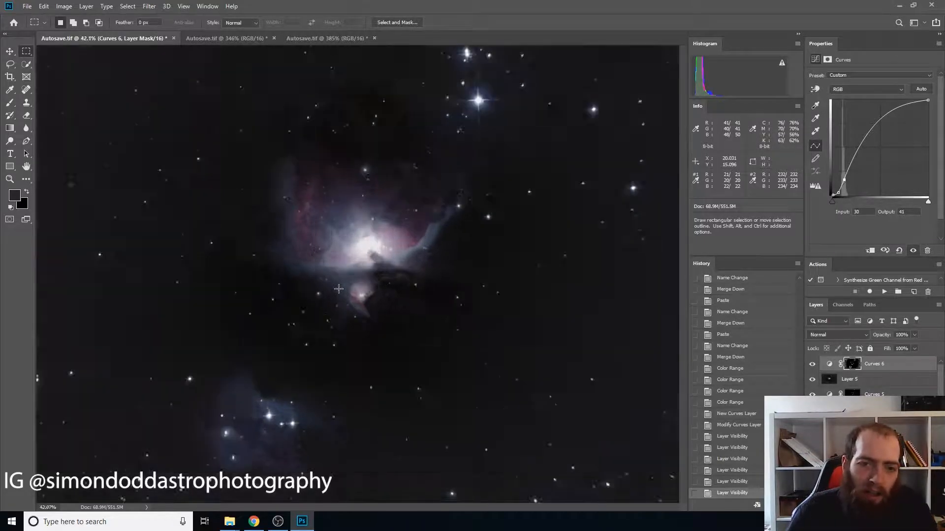
{"action": "scroll", "coordinate": [338, 289], "scroll_direction": "up", "scroll_amount": 10}
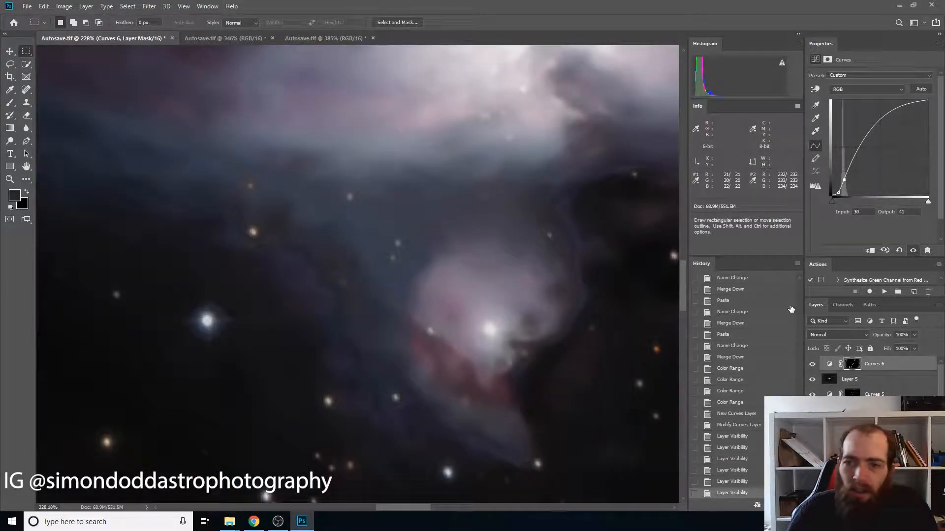
{"action": "left_click", "coordinate": [811, 367]}
{"action": "left_click", "coordinate": [812, 366]}
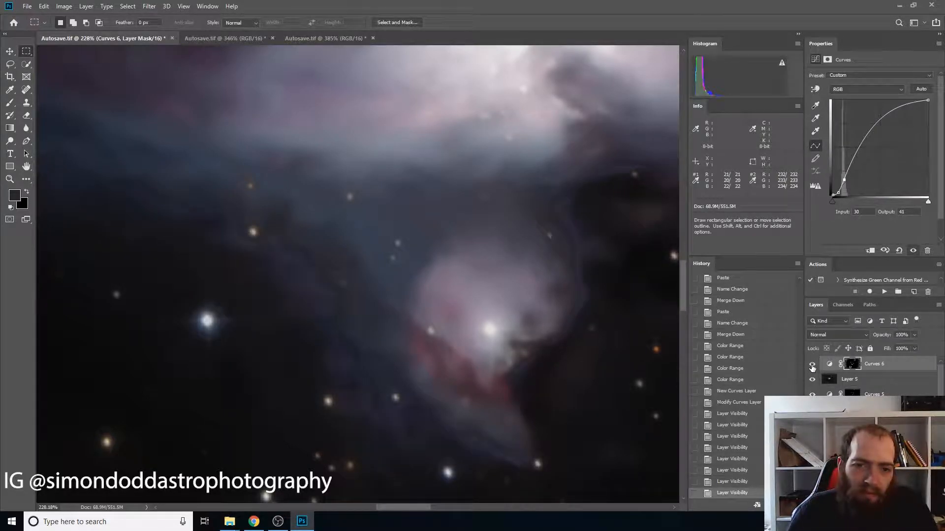
{"action": "left_click", "coordinate": [812, 366]}
{"action": "left_click", "coordinate": [812, 366]}
Lower the new Curves layer's opacity to 45% and compare the whole image with and without it.
{"action": "scroll", "coordinate": [455, 241], "scroll_direction": "down", "scroll_amount": 10}
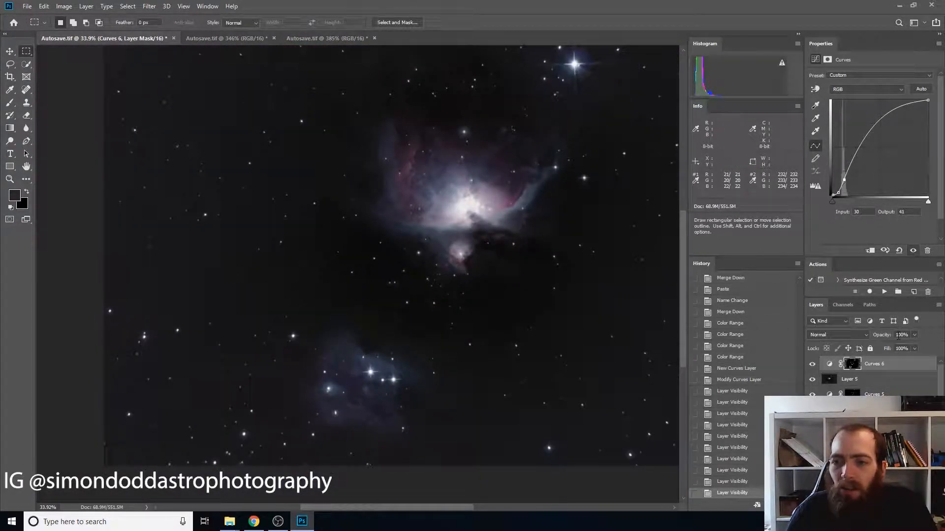
{"action": "scroll", "coordinate": [898, 336], "scroll_direction": "down", "scroll_amount": 18}
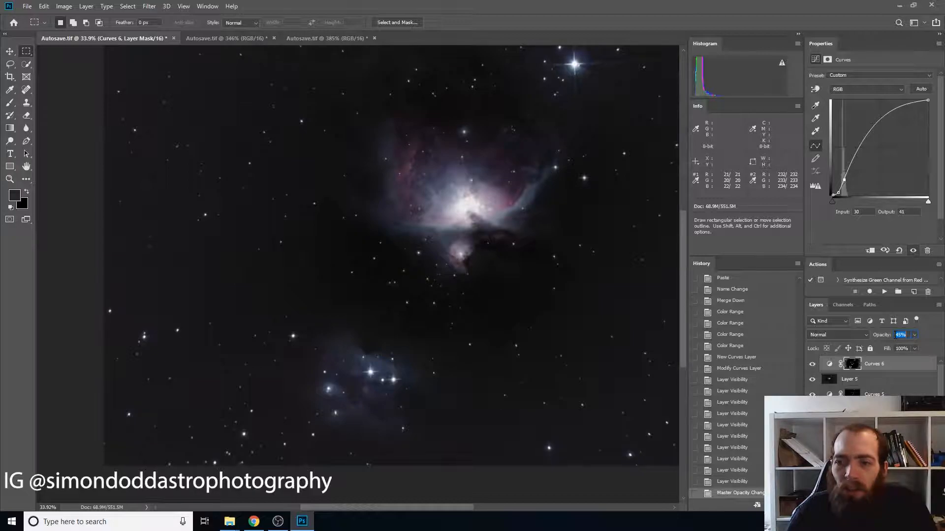
{"action": "left_click", "coordinate": [813, 364]}
{"action": "left_click", "coordinate": [812, 365]}
{"action": "left_click", "coordinate": [812, 364]}
{"action": "left_click", "coordinate": [812, 365]}
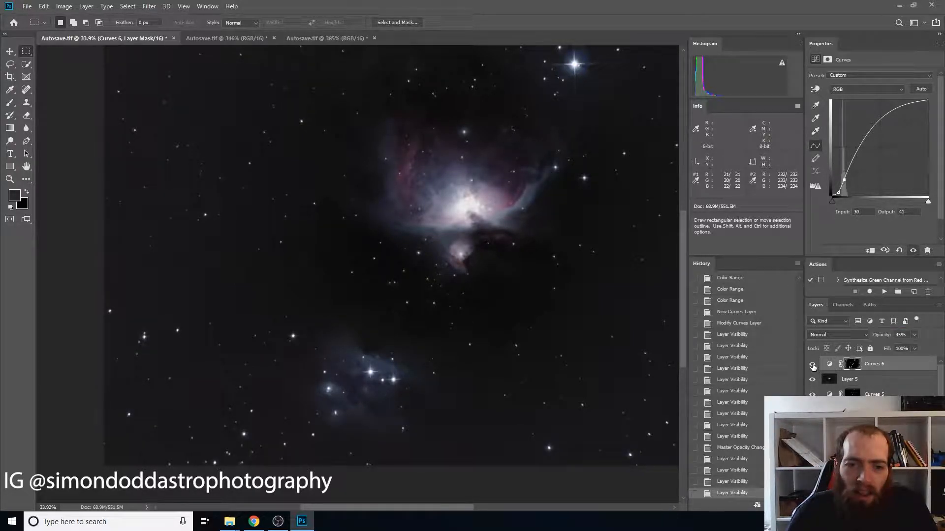
{"action": "left_click", "coordinate": [812, 365]}
{"action": "left_click", "coordinate": [812, 364]}
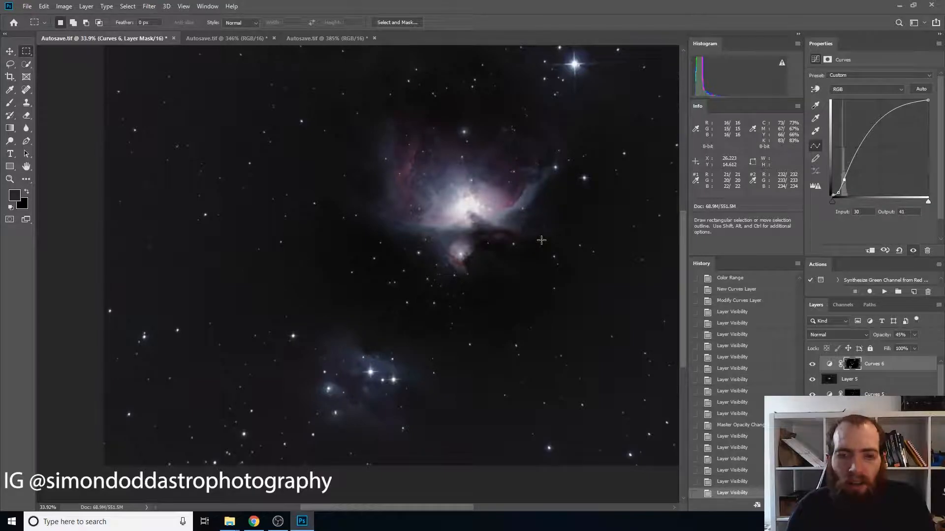
{"action": "scroll", "coordinate": [386, 284], "scroll_direction": "down", "scroll_amount": 3, "text": "alt"}
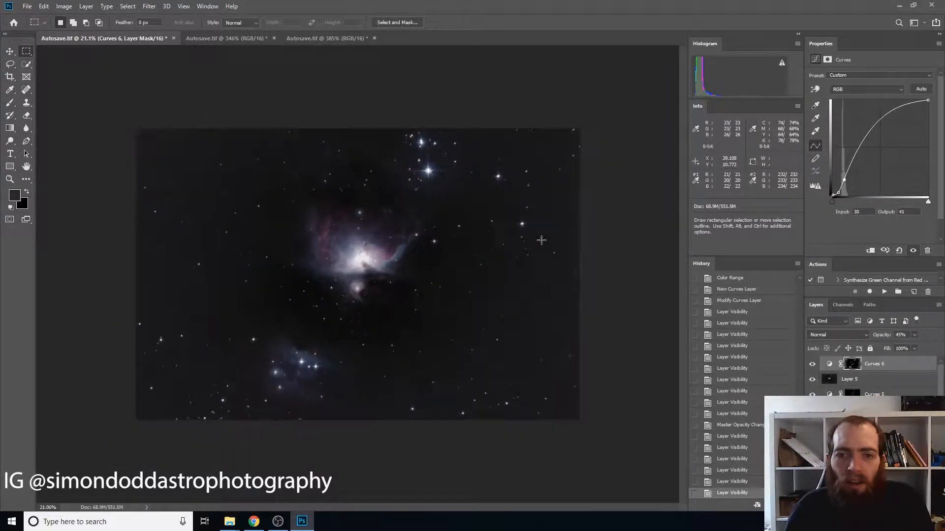
{"action": "left_click", "coordinate": [813, 365]}
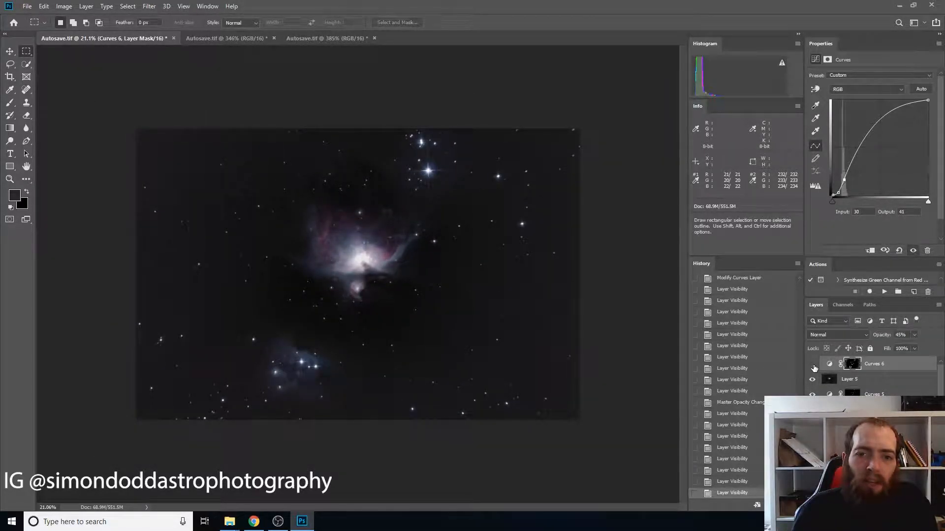
{"action": "left_click", "coordinate": [812, 365]}
Add a new layer above the Curves layer and stamp all visible layers into it.
{"action": "key", "text": "d"}
{"action": "key", "text": "ctrl+shift+alt+n"}
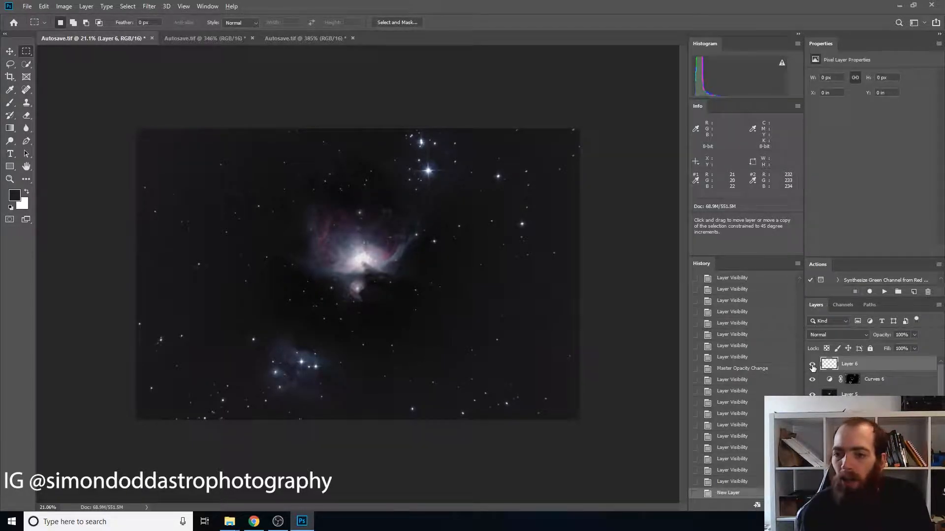
{"action": "key", "text": "ctrl+shift+alt+e"}
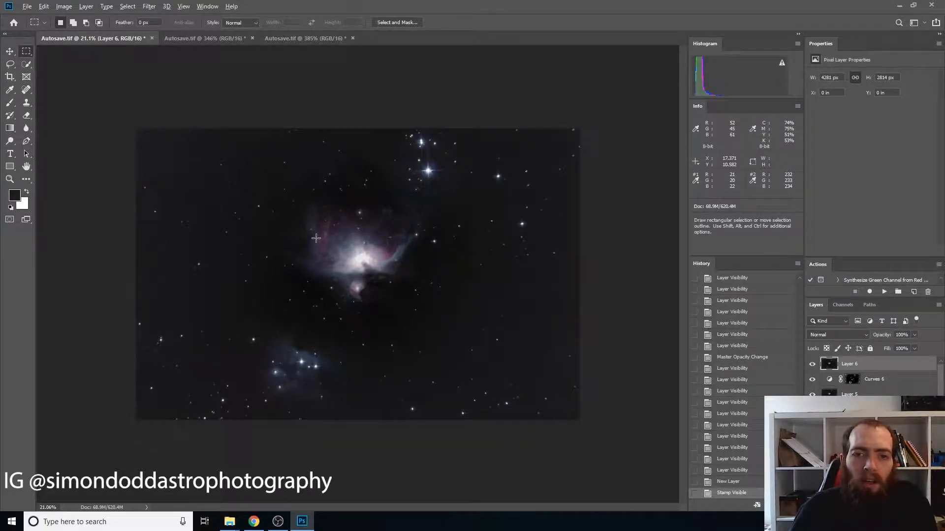
{"action": "scroll", "coordinate": [316, 238], "scroll_direction": "up", "scroll_amount": 4}
{"action": "scroll", "coordinate": [316, 238], "scroll_direction": "down", "scroll_amount": 4}
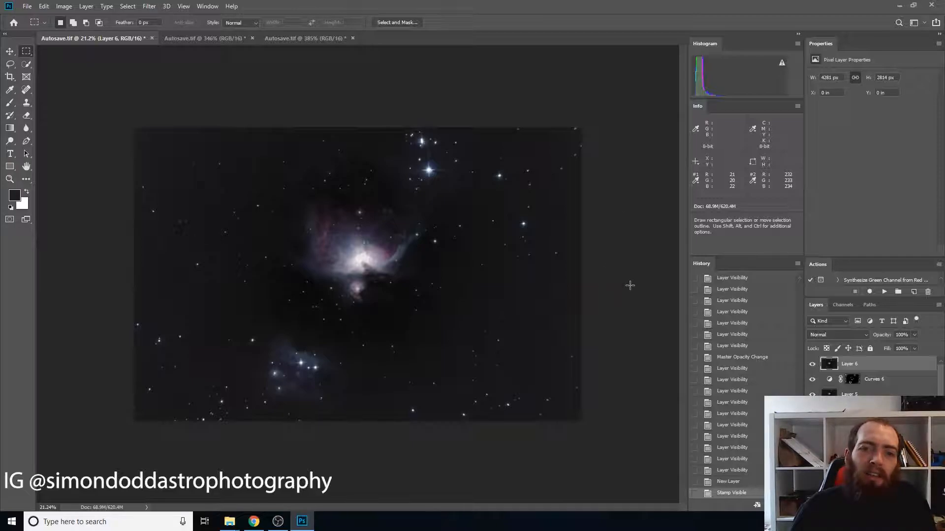
Lasso the main nebula with the bright stars above it, add the small blue nebula to the selection, and invert it to select the background.
{"action": "left_click", "coordinate": [10, 64]}
{"action": "mouse_move", "coordinate": [284, 280]}
{"action": "left_mouse_down"}
{"action": "mouse_move", "coordinate": [390, 330]}
{"action": "mouse_move", "coordinate": [438, 323]}
{"action": "mouse_move", "coordinate": [459, 302]}
{"action": "mouse_move", "coordinate": [472, 265]}
{"action": "mouse_move", "coordinate": [472, 186]}
{"action": "mouse_move", "coordinate": [456, 145]}
{"action": "mouse_move", "coordinate": [426, 116]}
{"action": "left_mouse_up"}
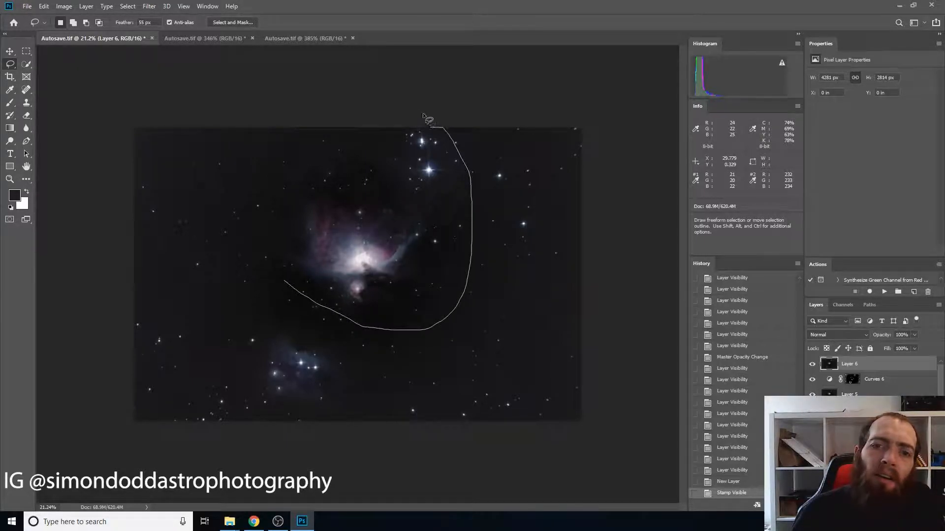
{"action": "mouse_move", "coordinate": [342, 96]}
{"action": "left_mouse_down"}
{"action": "mouse_move", "coordinate": [285, 101]}
{"action": "mouse_move", "coordinate": [252, 153]}
{"action": "mouse_move", "coordinate": [251, 231]}
{"action": "mouse_move", "coordinate": [267, 272]}
{"action": "mouse_move", "coordinate": [295, 287]}
{"action": "left_mouse_up"}
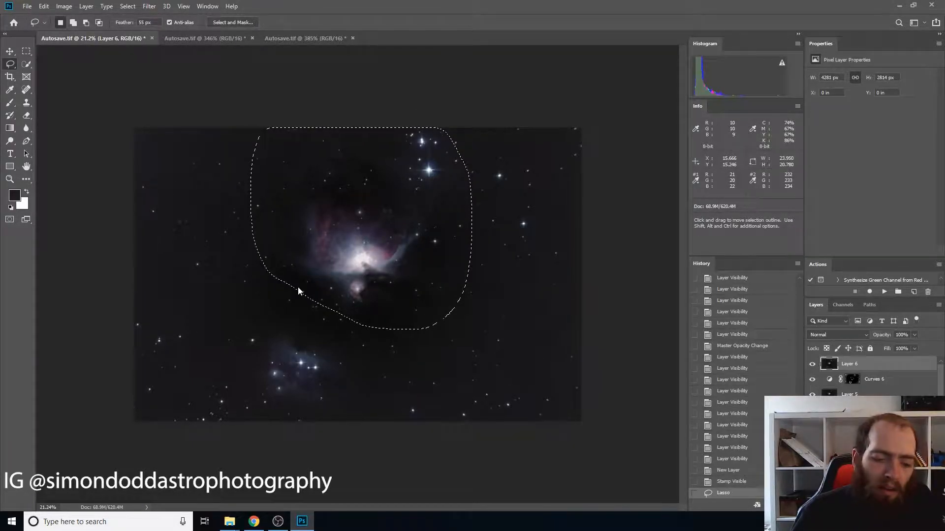
{"action": "mouse_move", "coordinate": [257, 319]}
{"action": "left_mouse_down"}
{"action": "mouse_move", "coordinate": [336, 342]}
{"action": "mouse_move", "coordinate": [360, 395]}
{"action": "mouse_move", "coordinate": [349, 422]}
{"action": "mouse_move", "coordinate": [271, 429]}
{"action": "mouse_move", "coordinate": [253, 419]}
{"action": "mouse_move", "coordinate": [233, 367]}
{"action": "mouse_move", "coordinate": [239, 335]}
{"action": "mouse_move", "coordinate": [276, 322]}
{"action": "left_mouse_up"}
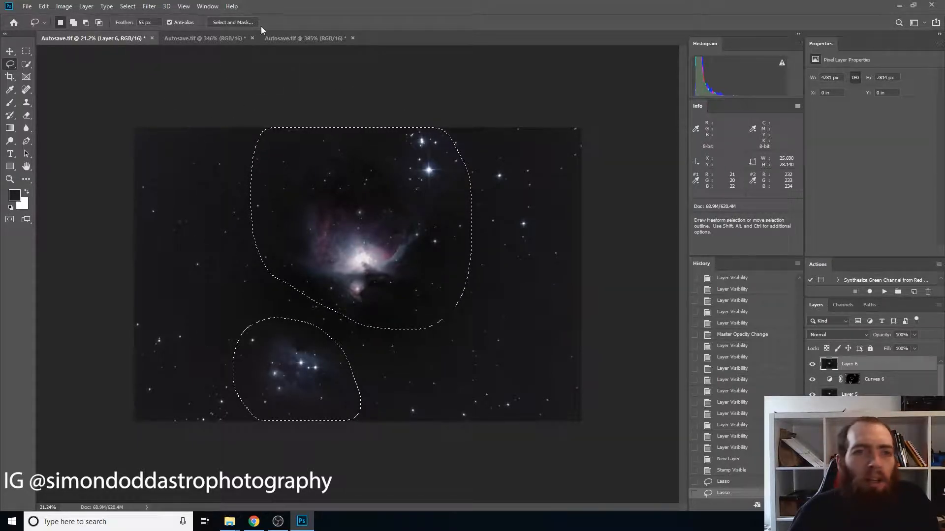
{"action": "left_click", "coordinate": [128, 6]}
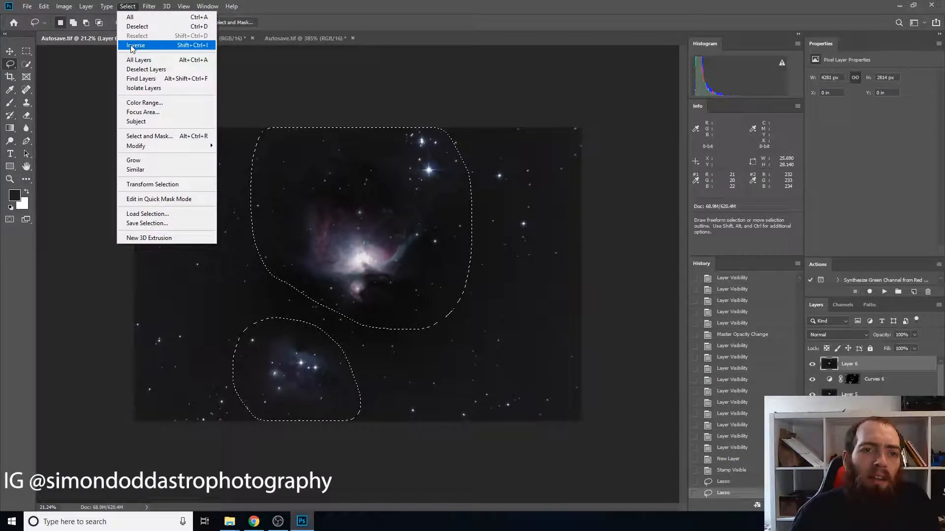
{"action": "left_click", "coordinate": [130, 45]}
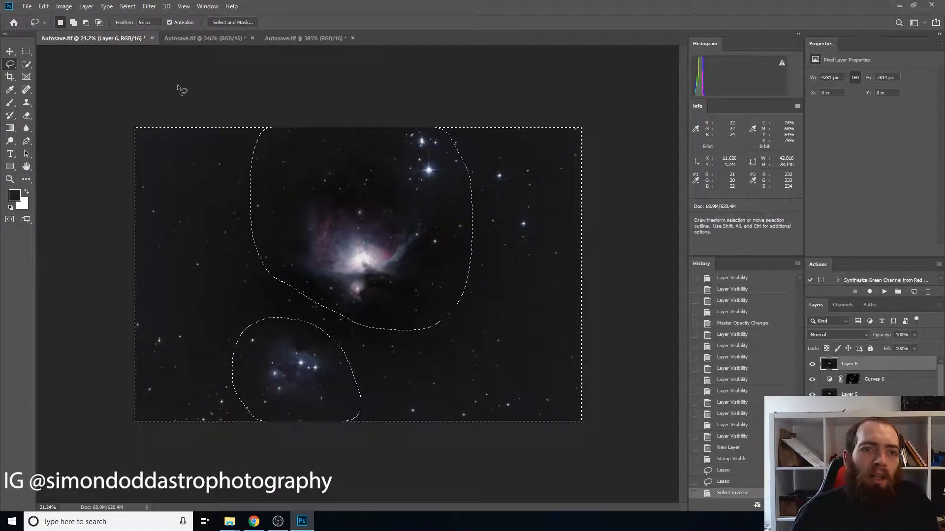
Run GradientXTerminator on the selected background with Fine detail, Medium aggressiveness and background colour balancing enabled.
{"action": "left_click", "coordinate": [148, 6]}
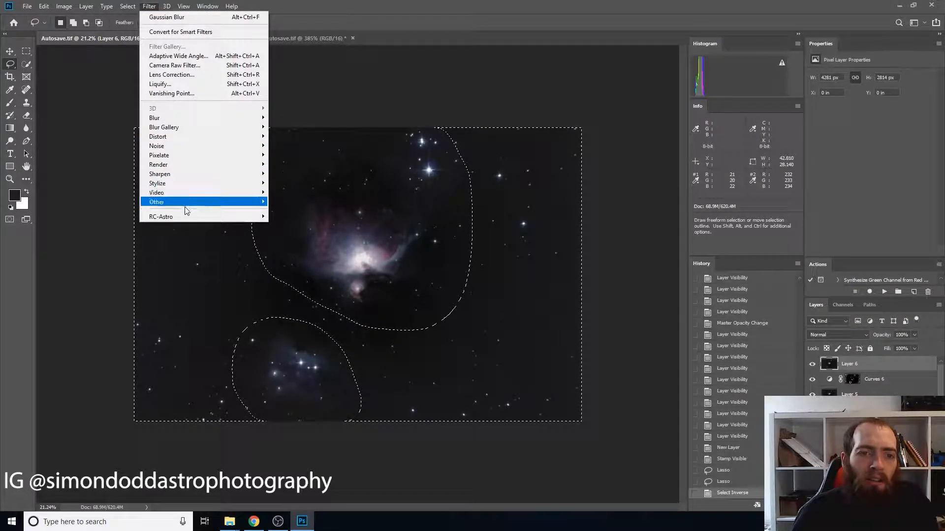
{"action": "mouse_move", "coordinate": [198, 217]}
{"action": "left_click", "coordinate": [297, 217]}
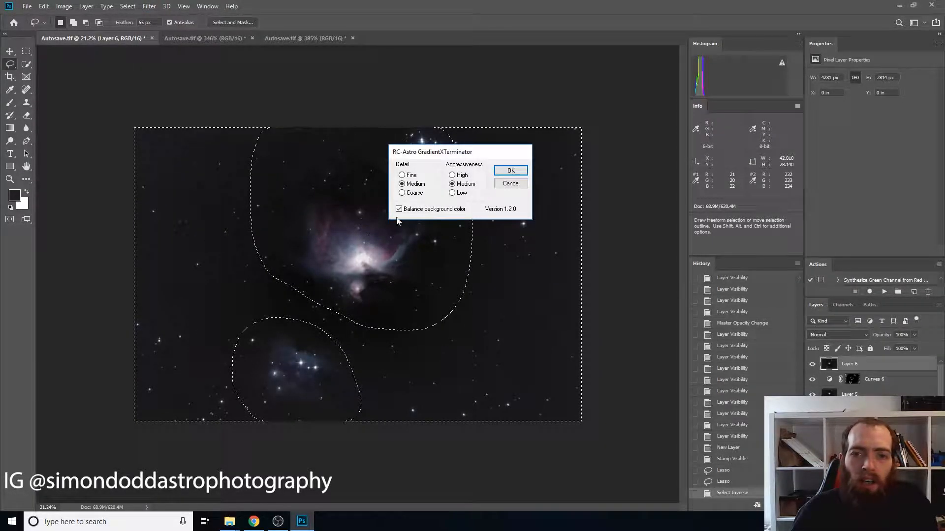
{"action": "left_click", "coordinate": [413, 176]}
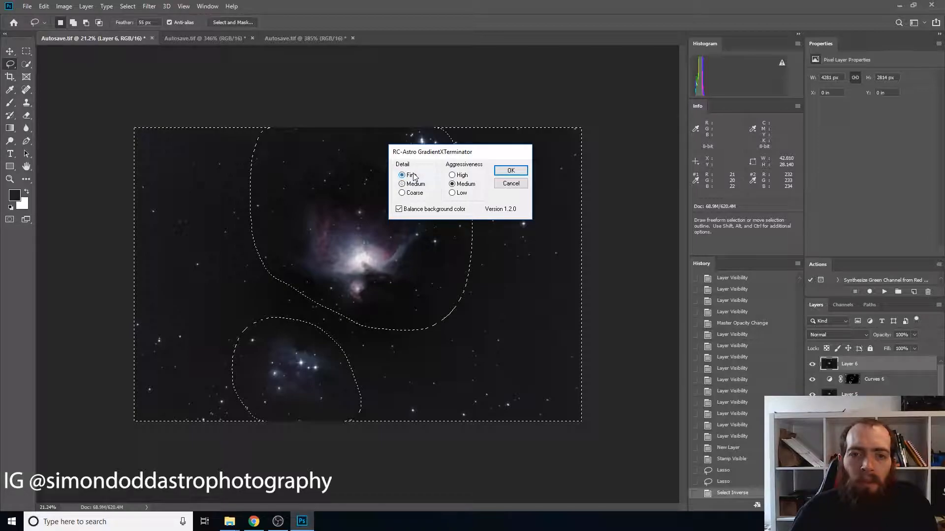
{"action": "left_click", "coordinate": [511, 170]}
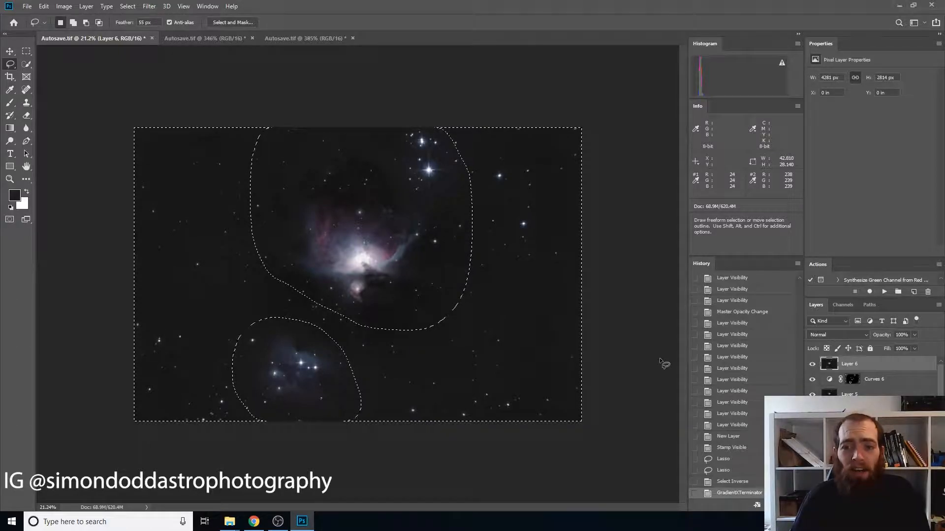
Compare the image before and after the gradient removal, and clear the selection.
{"action": "left_click", "coordinate": [732, 482]}
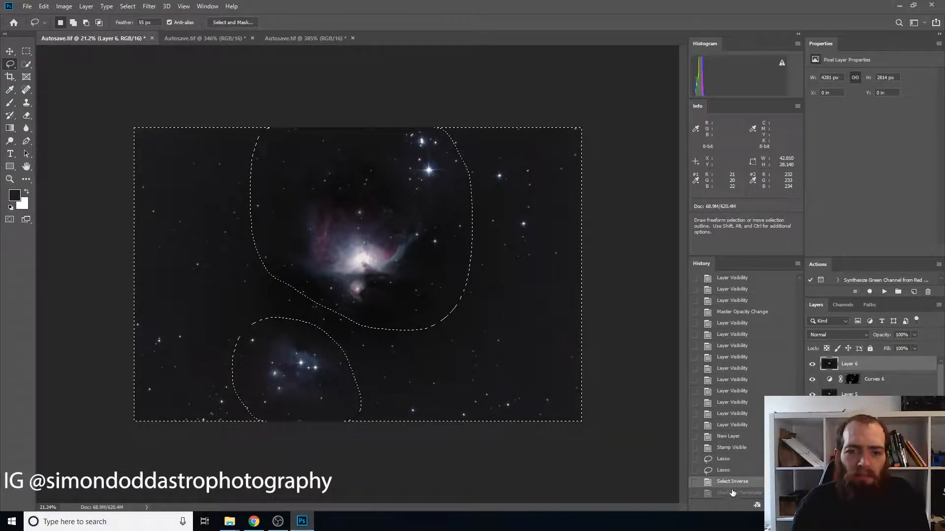
{"action": "left_click", "coordinate": [734, 493]}
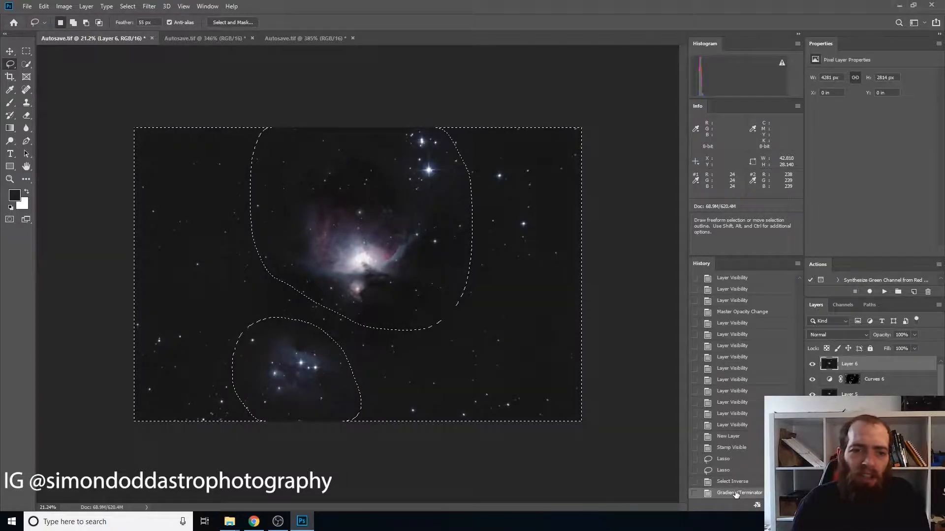
{"action": "left_click", "coordinate": [560, 382]}
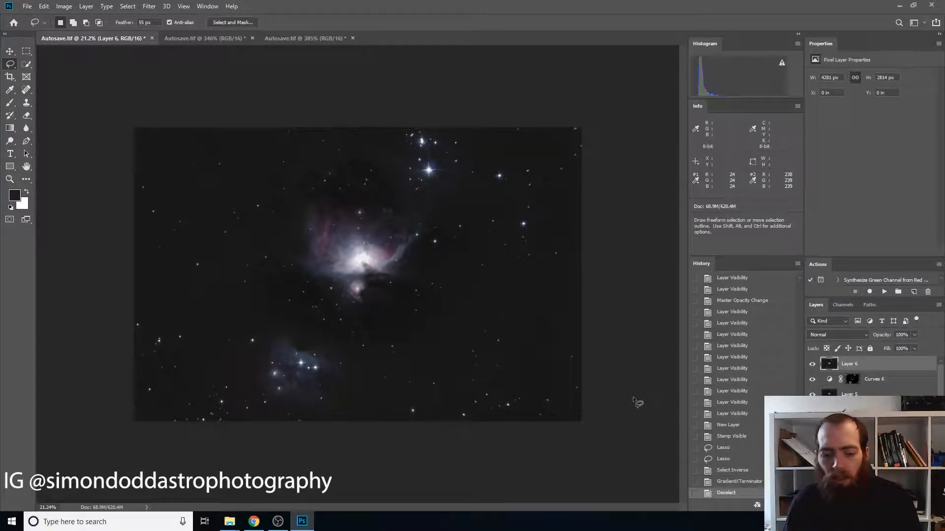
Start a Levels adjustment on the stamped layer and set the red channel's black input level to 10.
{"action": "key", "text": "ctrl+l"}
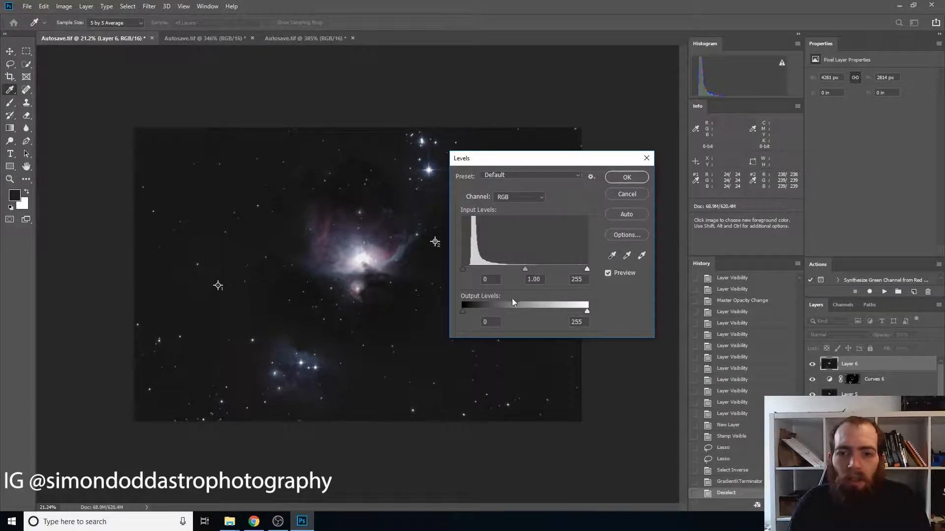
{"action": "left_click", "coordinate": [535, 200]}
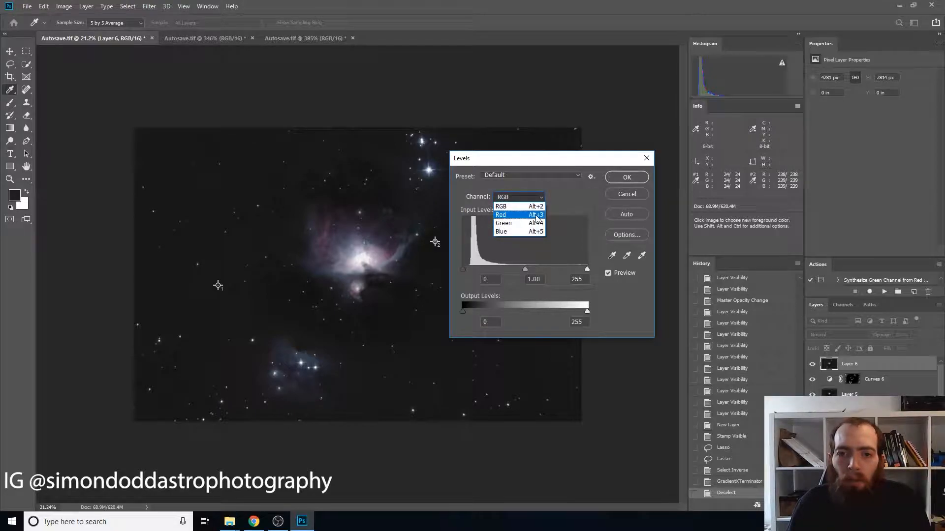
{"action": "left_click", "coordinate": [537, 219]}
{"action": "key", "text": "Tab"}
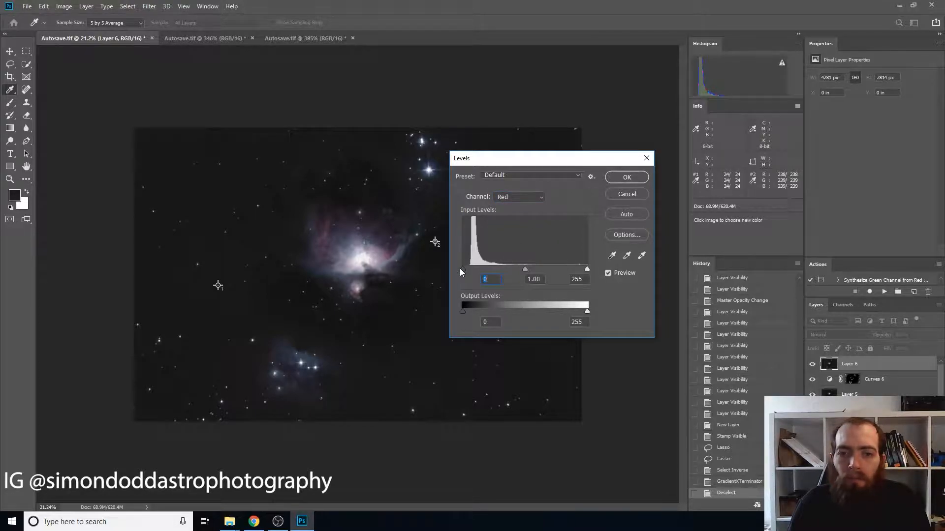
{"action": "type", "text": "4"}
{"action": "key", "text": "Up"}
{"action": "key", "text": "Up"}
{"action": "key", "text": "Up"}
{"action": "key", "text": "Up"}
{"action": "key", "text": "Up"}
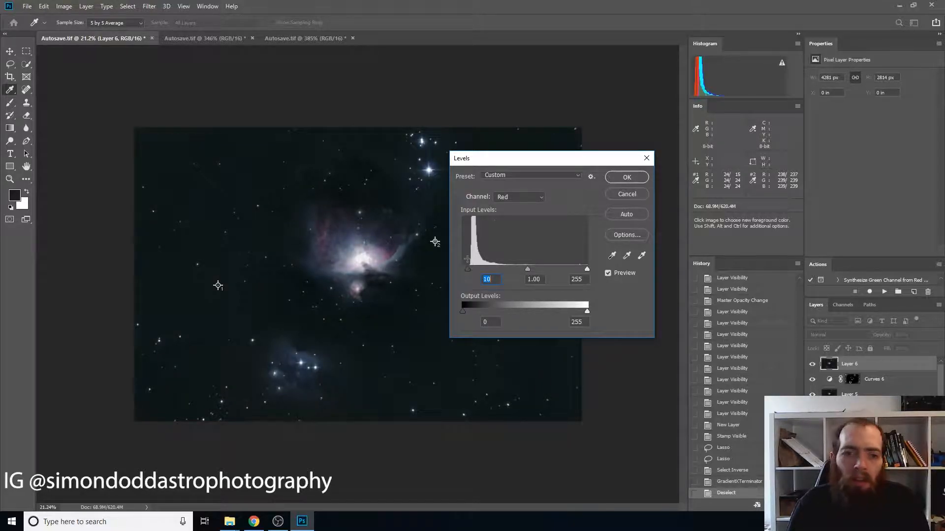
Set the green channel's black input level to 9 in the Levels adjustment.
{"action": "left_click", "coordinate": [532, 198]}
{"action": "left_click", "coordinate": [533, 223]}
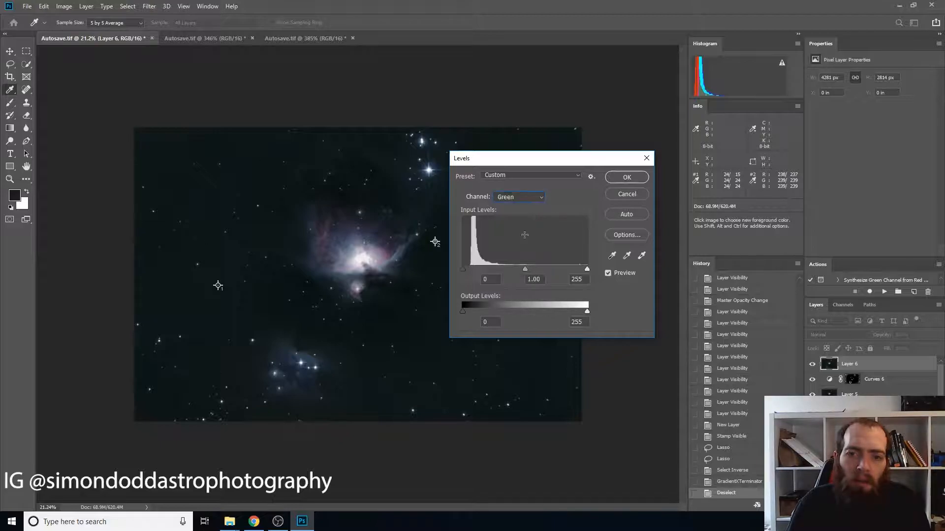
{"action": "key", "text": "Up"}
{"action": "key", "text": "Up"}
{"action": "key", "text": "Up"}
{"action": "key", "text": "Up"}
{"action": "key", "text": "Up"}
{"action": "key", "text": "Up"}
{"action": "key", "text": "Up"}
{"action": "key", "text": "Up"}
{"action": "key", "text": "Up"}
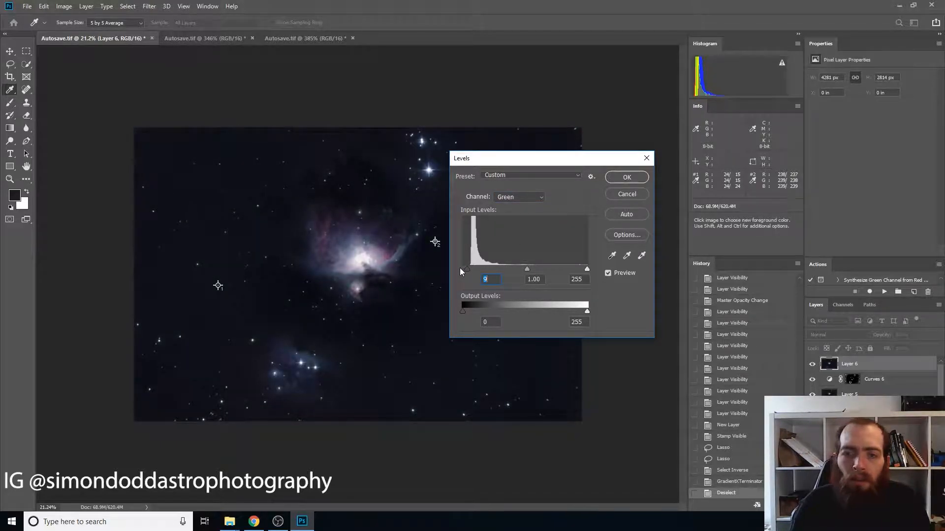
Set the blue channel's black input level to 10 and apply the Levels adjustment.
{"action": "left_click", "coordinate": [514, 199]}
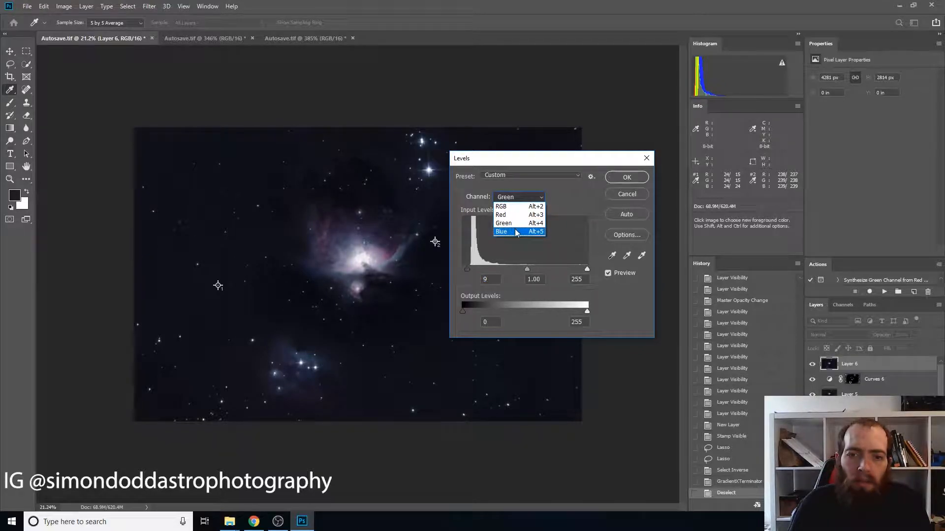
{"action": "left_click", "coordinate": [516, 230]}
{"action": "left_click", "coordinate": [462, 269]}
{"action": "key", "text": "Up"}
{"action": "key", "text": "Up"}
{"action": "key", "text": "Up"}
{"action": "key", "text": "Up"}
{"action": "key", "text": "Up"}
{"action": "key", "text": "Up"}
{"action": "key", "text": "Up"}
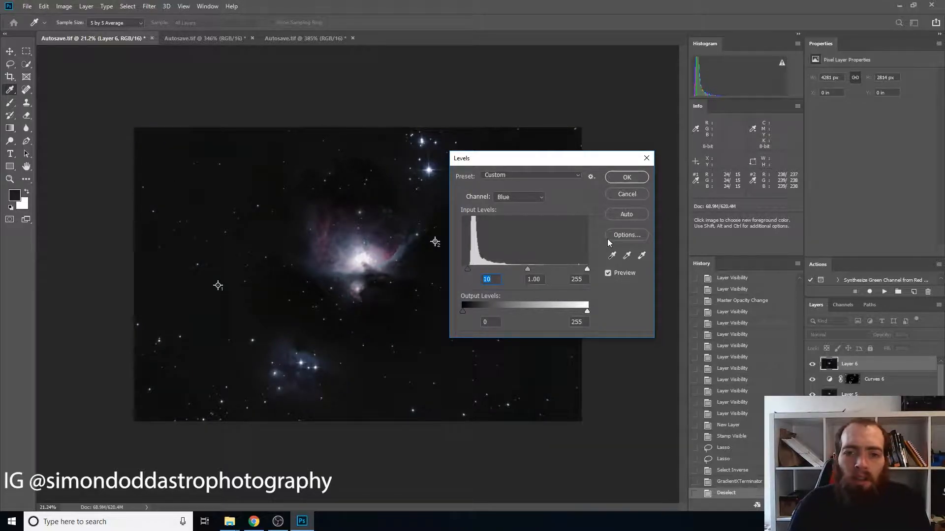
{"action": "left_click", "coordinate": [624, 178]}
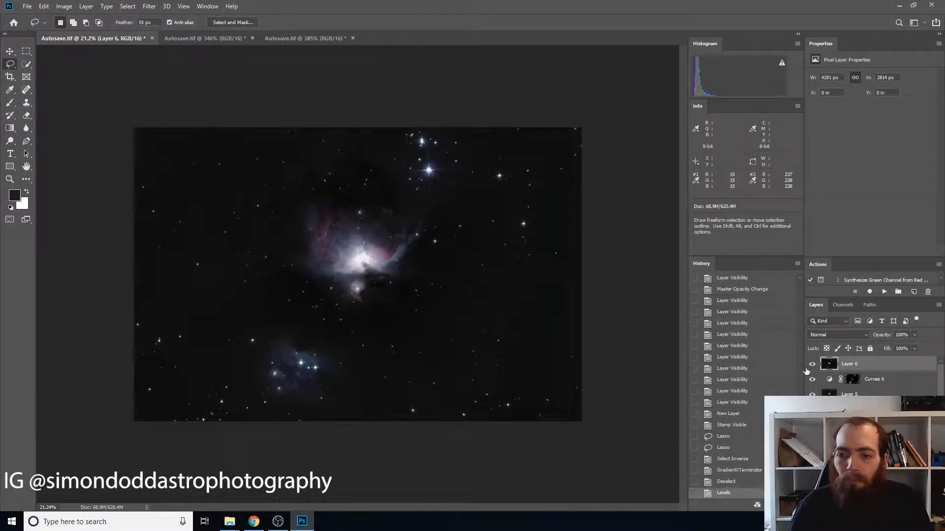
Compare the image repeatedly before and after the Levels adjustment, ending with the adjustment applied.
{"action": "left_click", "coordinate": [721, 483]}
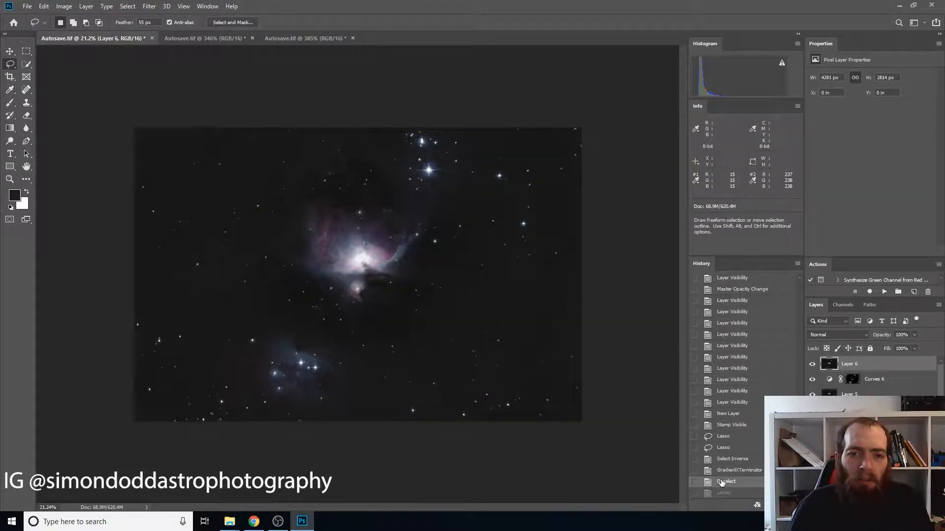
{"action": "left_click", "coordinate": [722, 494]}
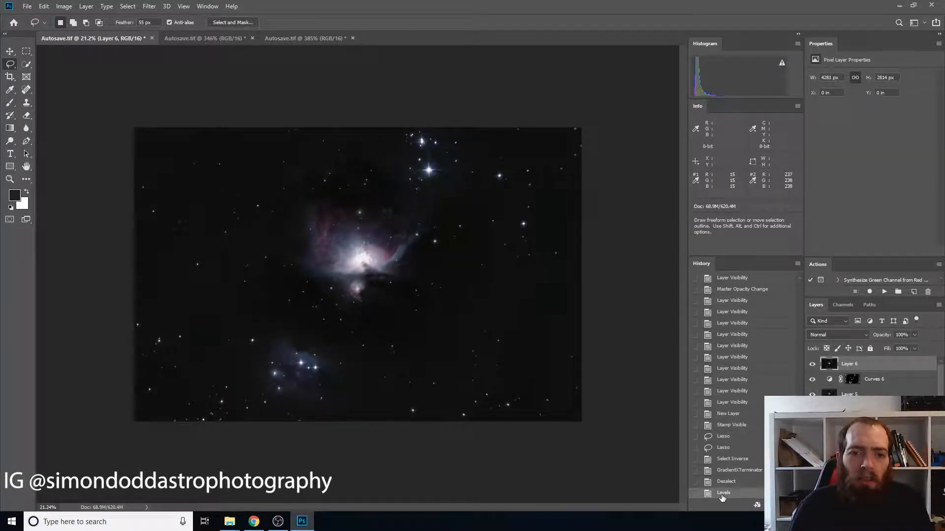
{"action": "left_click", "coordinate": [726, 482]}
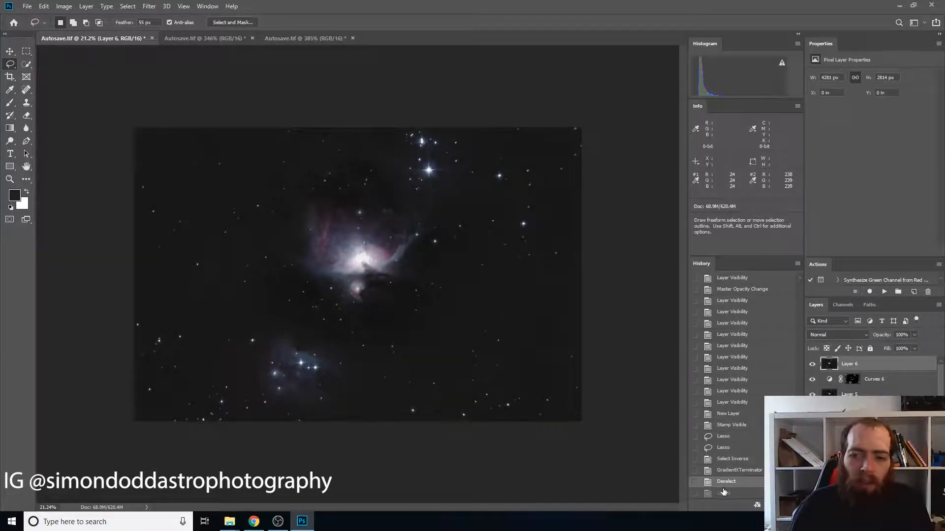
{"action": "left_click", "coordinate": [723, 495]}
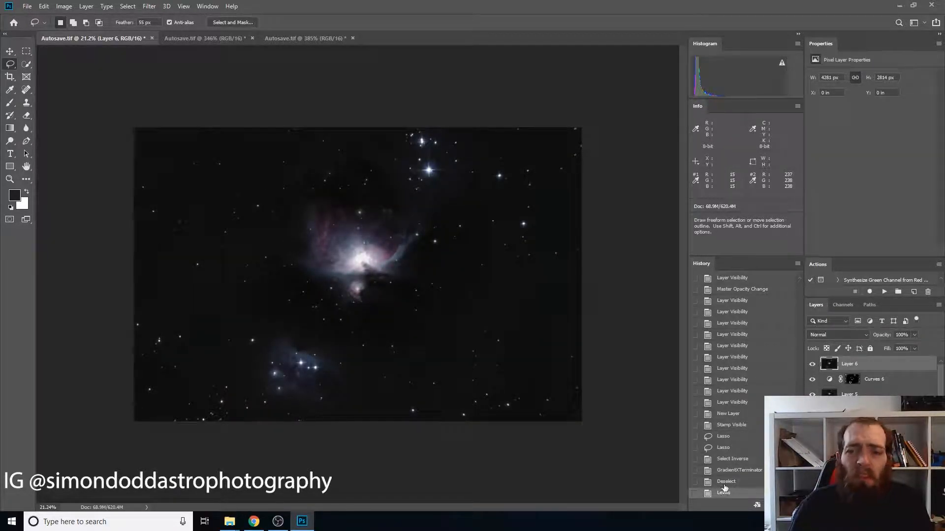
{"action": "left_click", "coordinate": [726, 482]}
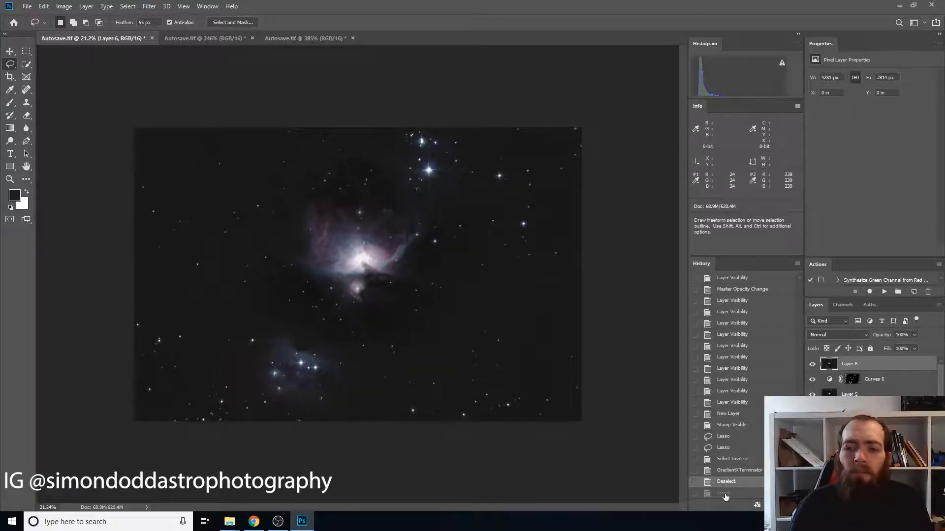
{"action": "left_click", "coordinate": [725, 496]}
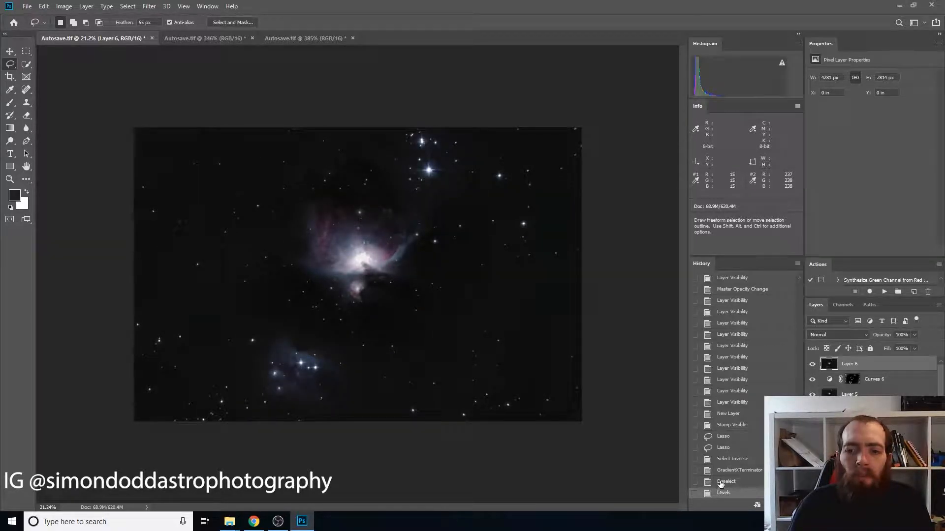
{"action": "left_click", "coordinate": [721, 483]}
{"action": "left_click", "coordinate": [725, 496]}
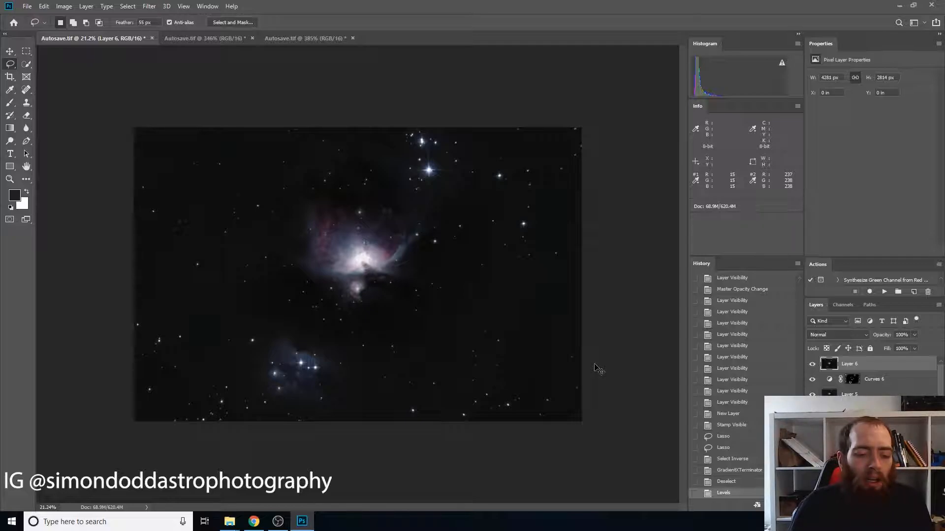
Start saving the image under a new name in the 24-2-19-M42 folder, with Photoshop (PSD) as the file format.
{"action": "key", "text": "ctrl+shift+s"}
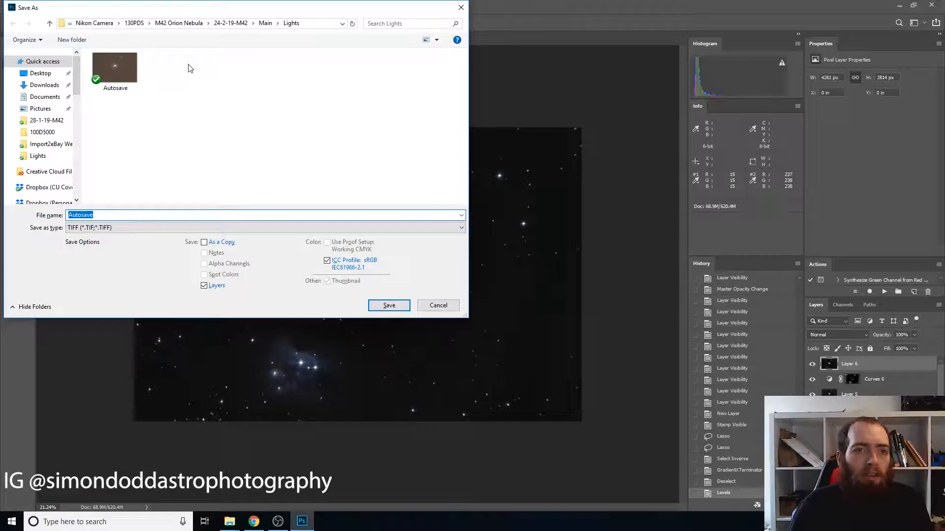
{"action": "left_click", "coordinate": [236, 24]}
{"action": "left_click", "coordinate": [175, 227]}
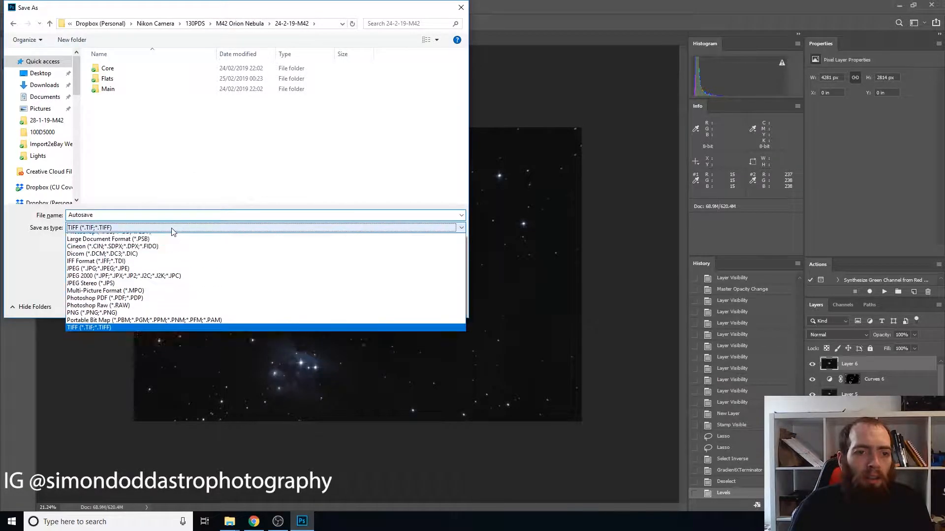
{"action": "left_click", "coordinate": [156, 238]}
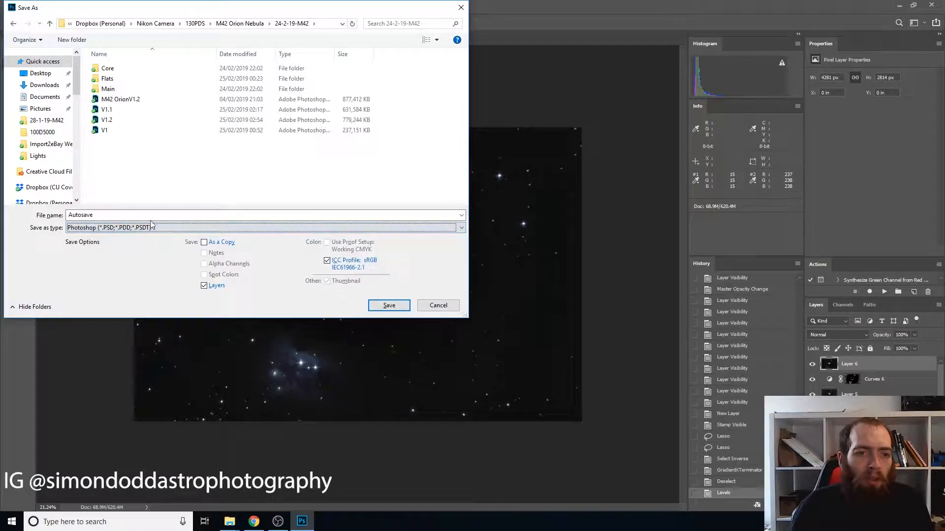
Name the file "M42 Orion Nebula V2" and save it with Maximize Compatibility enabled.
{"action": "left_click", "coordinate": [117, 215]}
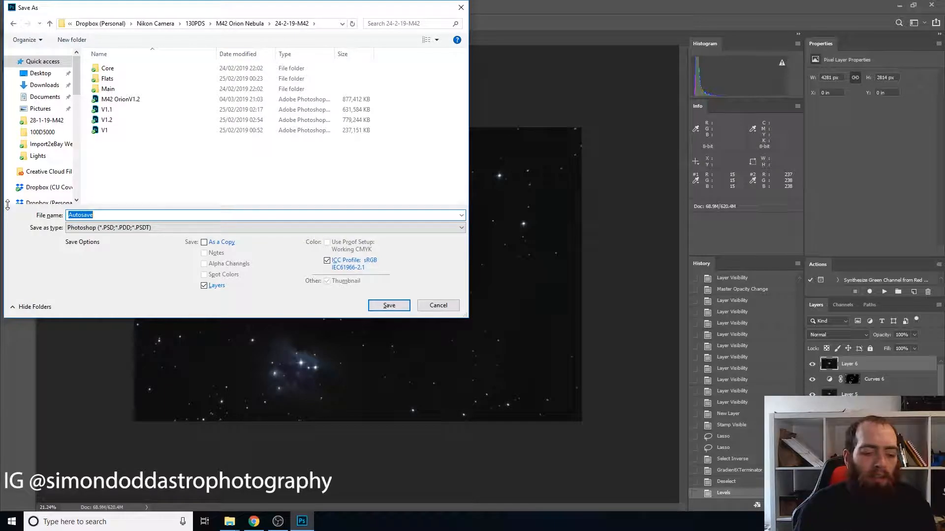
{"action": "type", "text": "M42"}
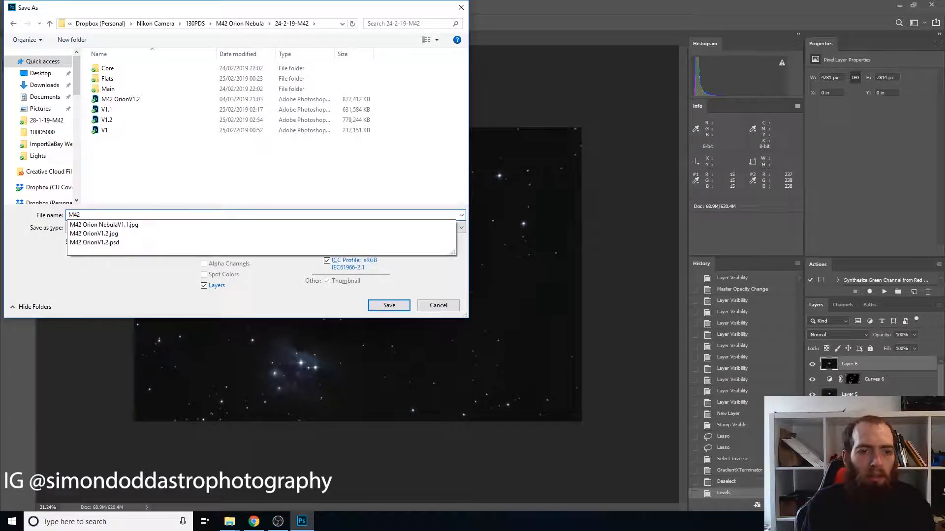
{"action": "type", "text": " Orion Nebula "}
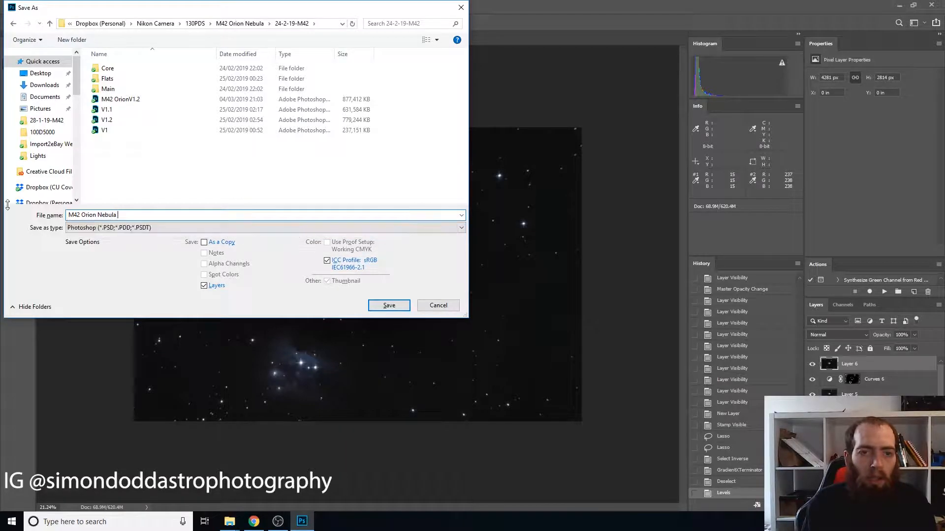
{"action": "type", "text": "V2"}
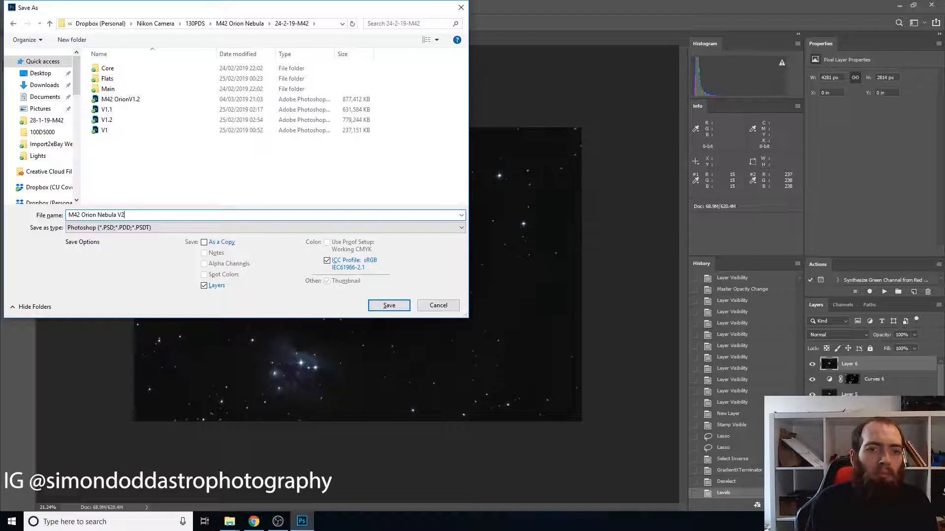
{"action": "key", "text": "Return"}
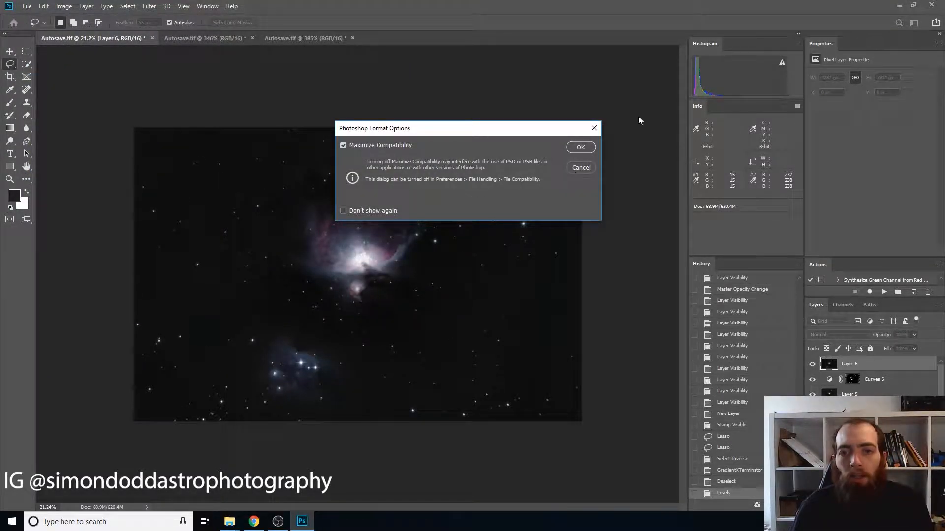
{"action": "left_click", "coordinate": [589, 151]}
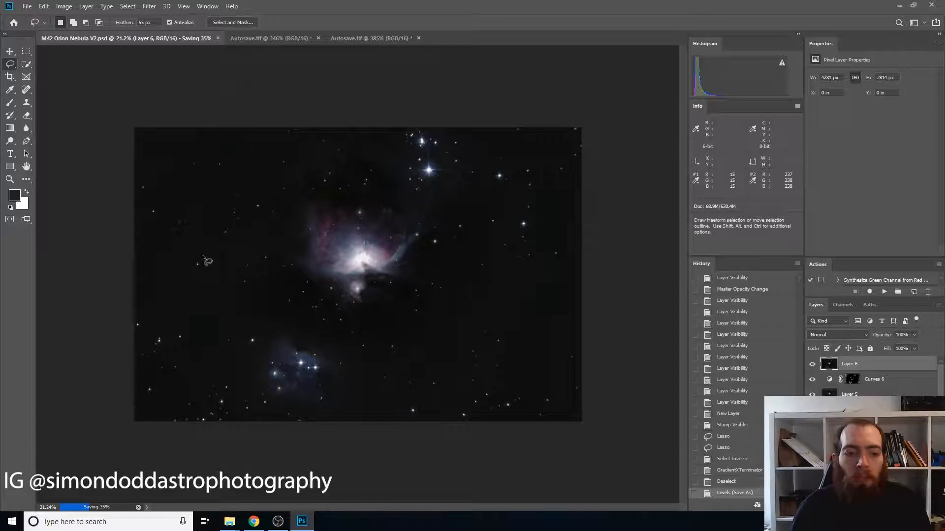
{"action": "mouse_move", "coordinate": [231, 525]}
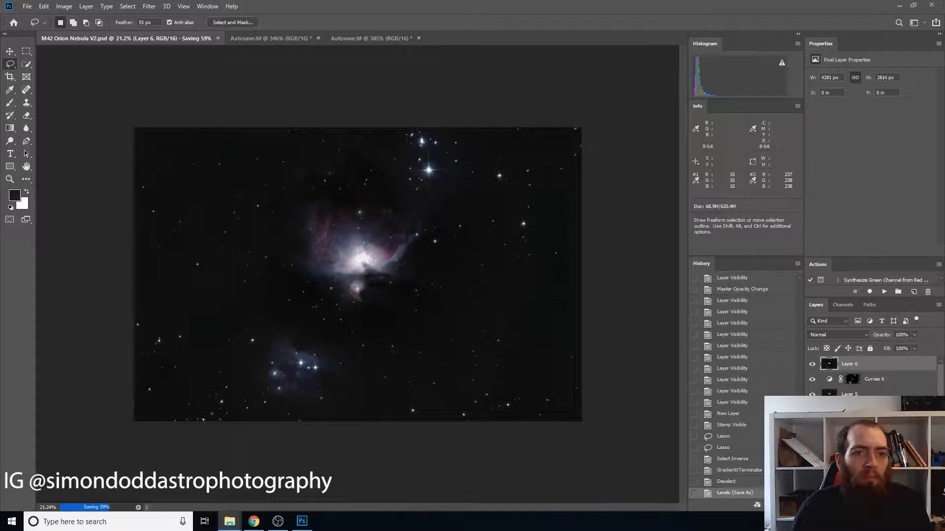
{"action": "left_click", "coordinate": [51, 405]}
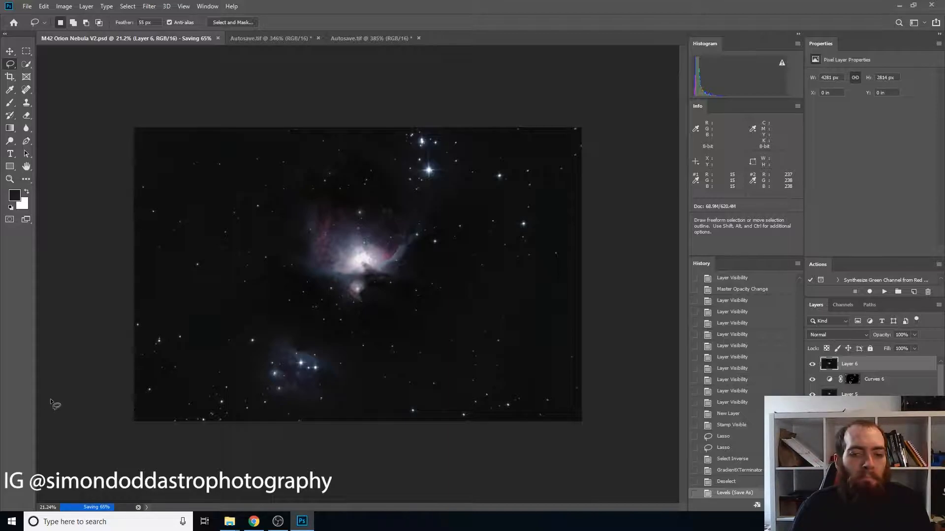
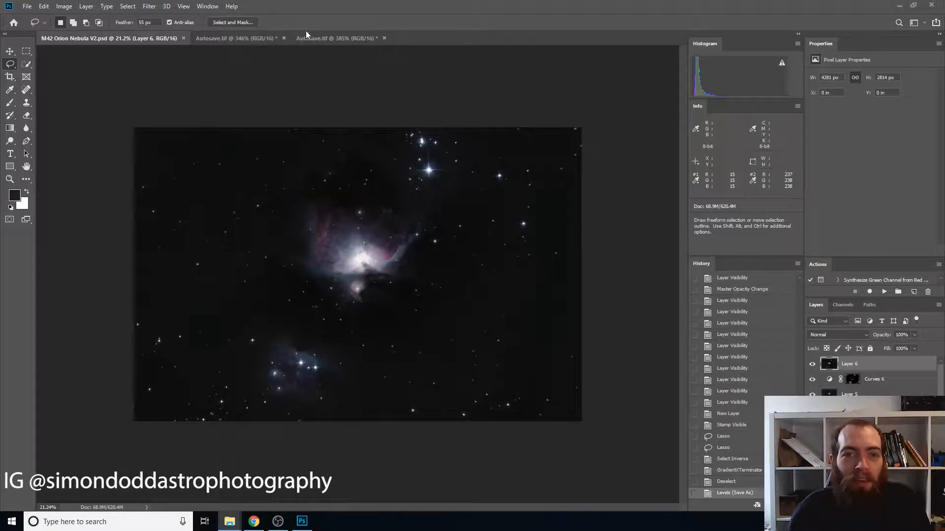
Copy the entire image from the rightmost Autosave.tif and paste it onto a new layer in the other Autosave.tif document.
{"action": "left_click", "coordinate": [338, 40]}
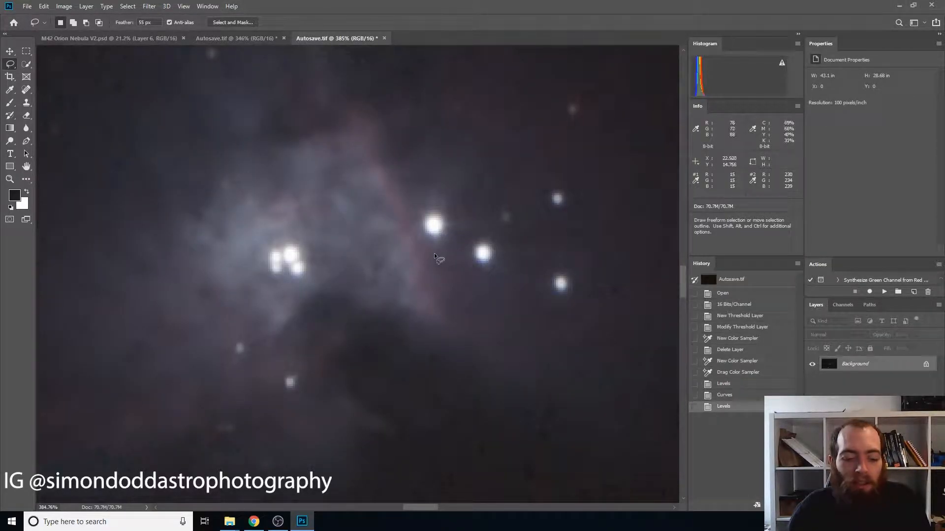
{"action": "scroll", "coordinate": [426, 233], "scroll_direction": "down", "scroll_amount": 6}
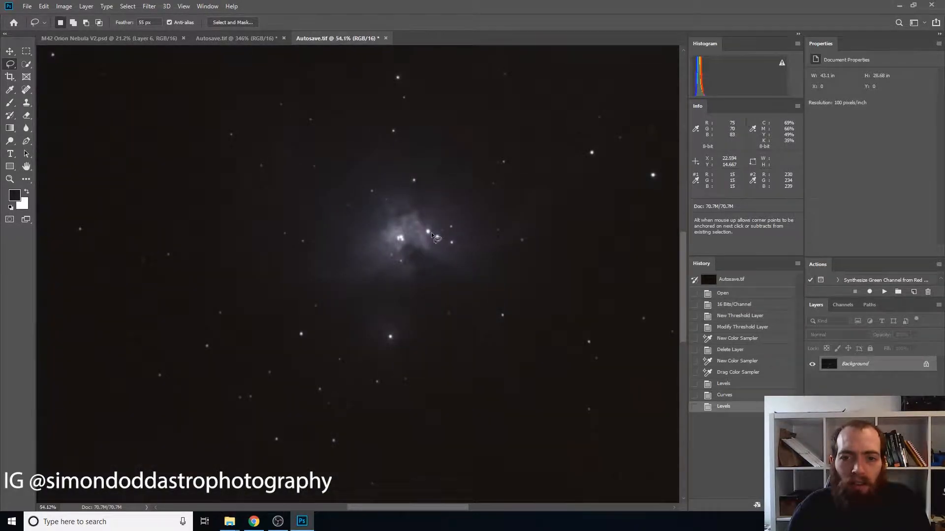
{"action": "scroll", "coordinate": [431, 232], "scroll_direction": "down", "scroll_amount": 5}
{"action": "left_click", "coordinate": [250, 39]}
{"action": "scroll", "coordinate": [348, 165], "scroll_direction": "down", "scroll_amount": 8}
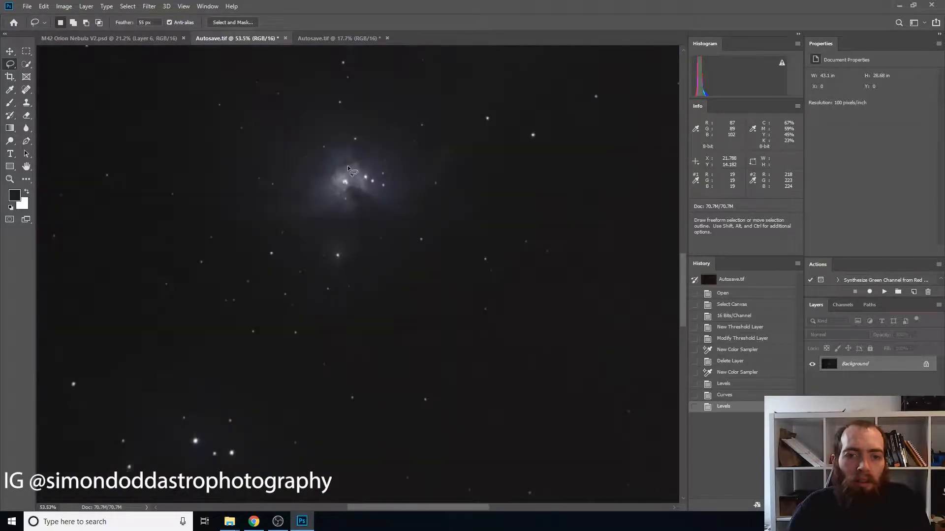
{"action": "left_click", "coordinate": [327, 40]}
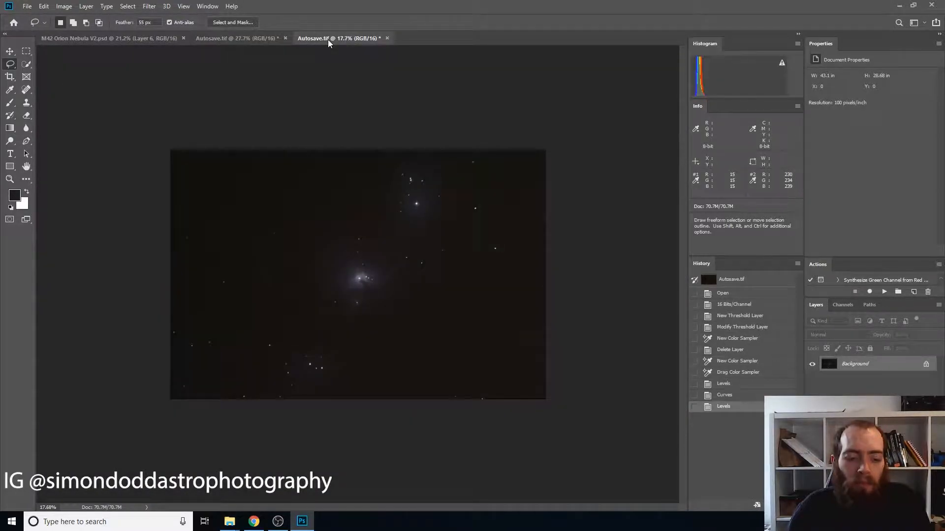
{"action": "key", "text": "ctrl+a"}
{"action": "left_click", "coordinate": [253, 39]}
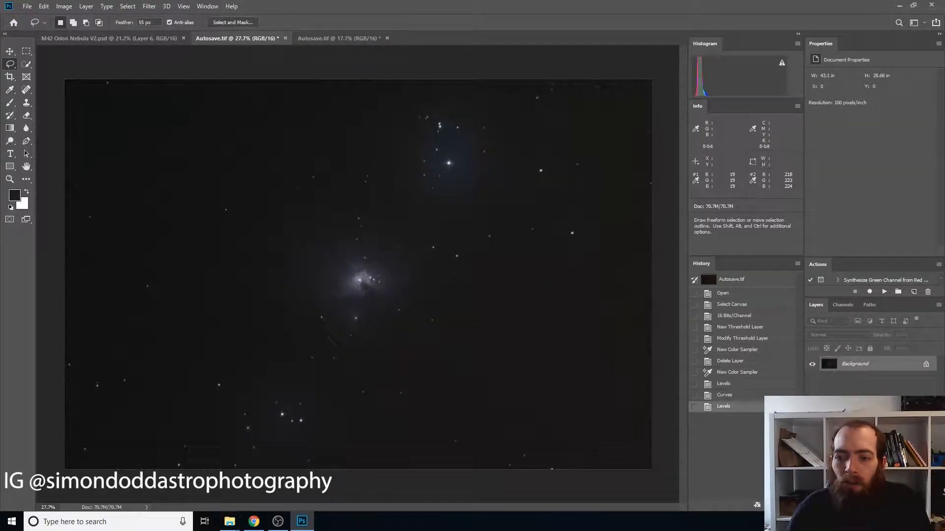
{"action": "left_click", "coordinate": [913, 505]}
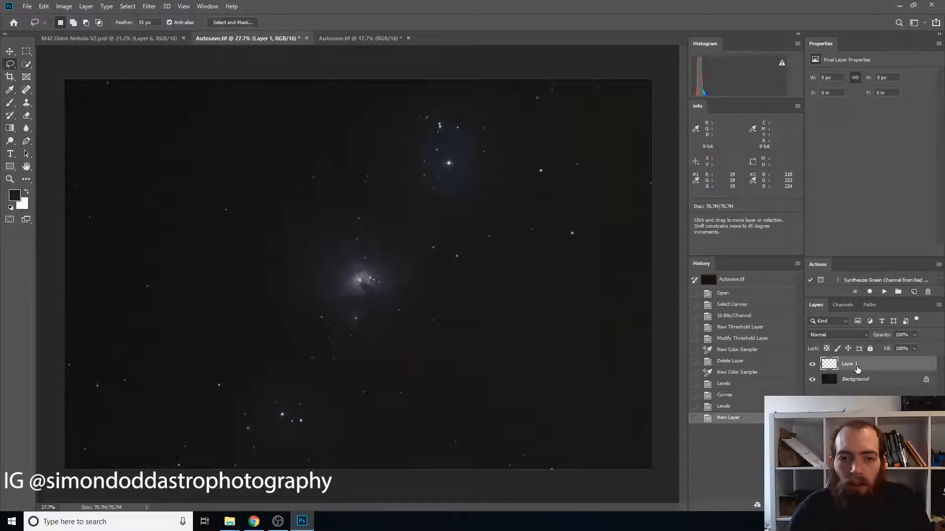
{"action": "key", "text": "ctrl+v"}
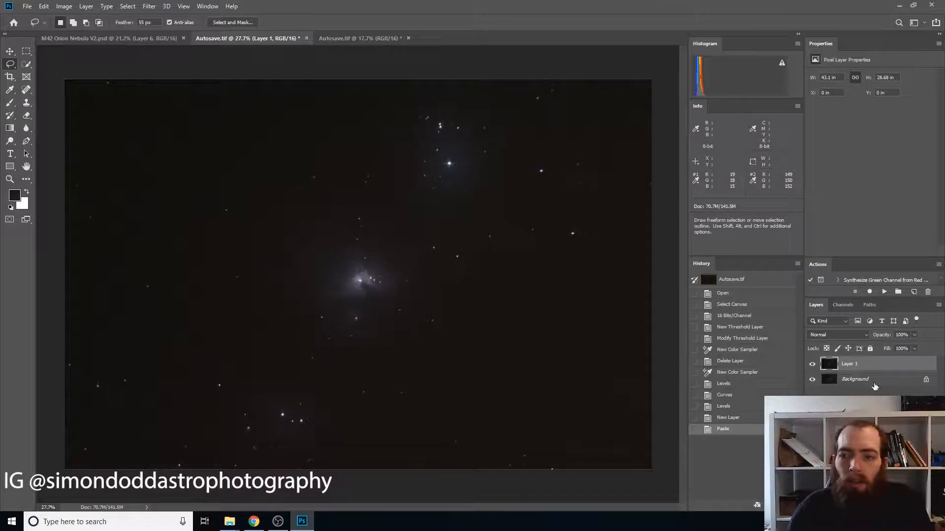
Auto-align Layer 1 and the Background layer using the Auto projection.
{"action": "left_click", "coordinate": [857, 381], "text": "shift"}
{"action": "left_click", "coordinate": [44, 6]}
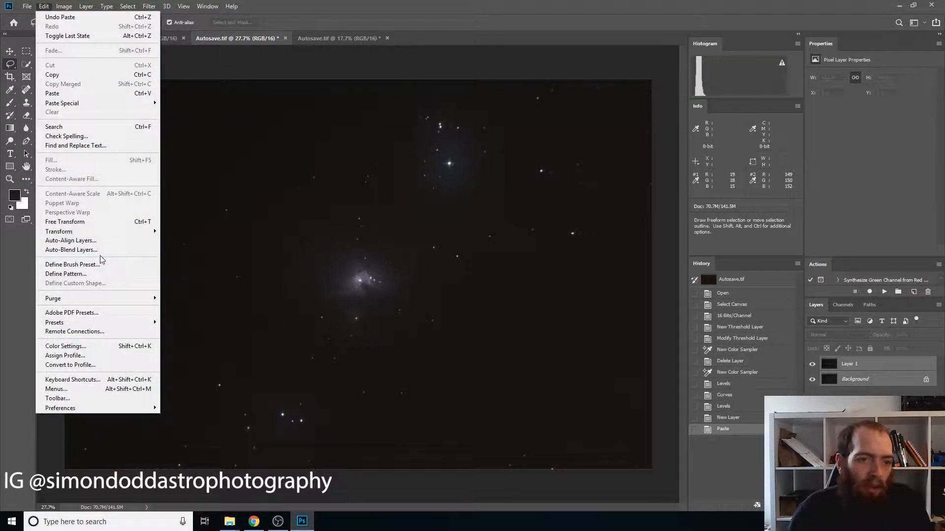
{"action": "left_click", "coordinate": [105, 241]}
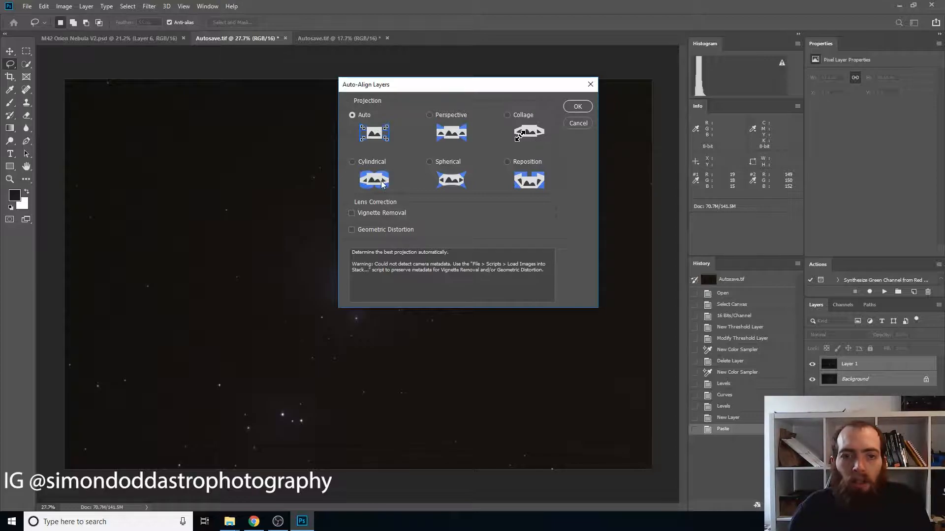
{"action": "left_click", "coordinate": [575, 107]}
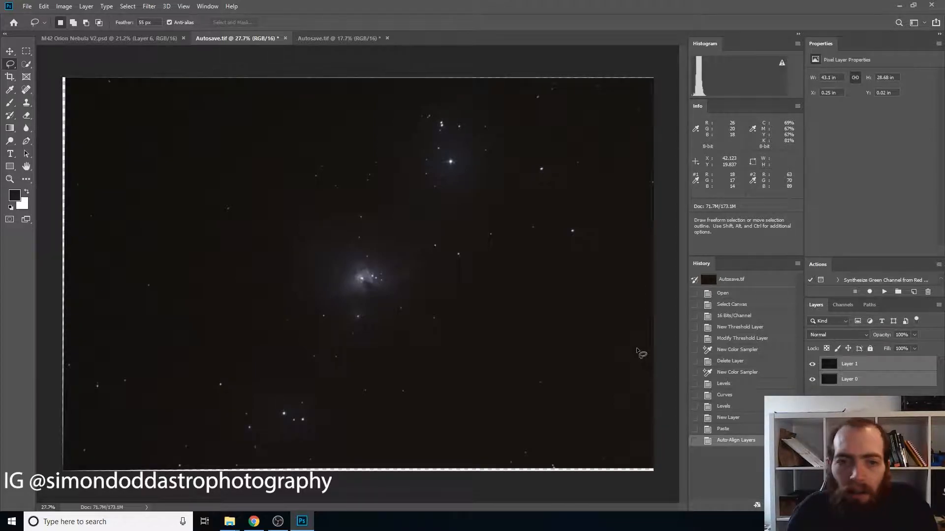
Check the alignment of the two layers by repeatedly toggling the visibility of Layer 1 and Layer 0.
{"action": "left_click", "coordinate": [812, 364]}
{"action": "left_click", "coordinate": [813, 365]}
{"action": "left_click", "coordinate": [812, 365]}
{"action": "left_click", "coordinate": [812, 365]}
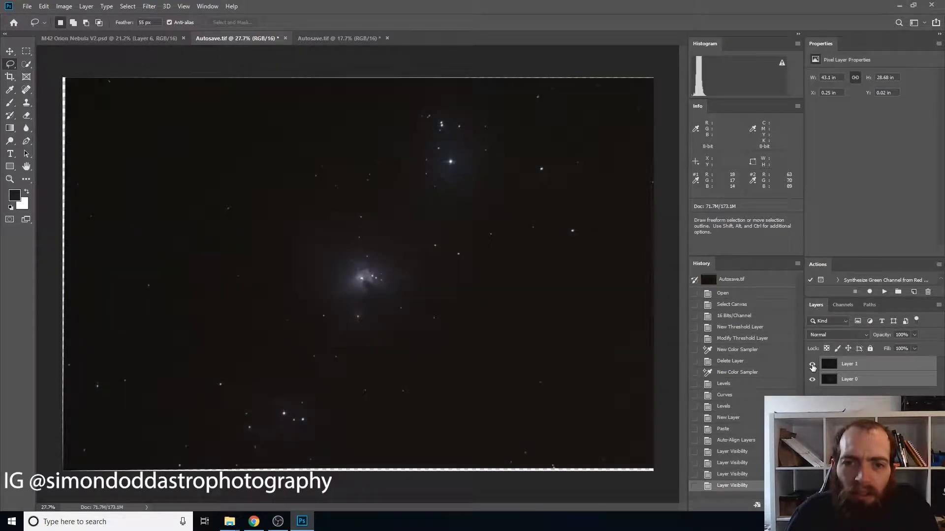
{"action": "left_click", "coordinate": [813, 364]}
{"action": "left_click", "coordinate": [812, 364]}
{"action": "left_click", "coordinate": [813, 364]}
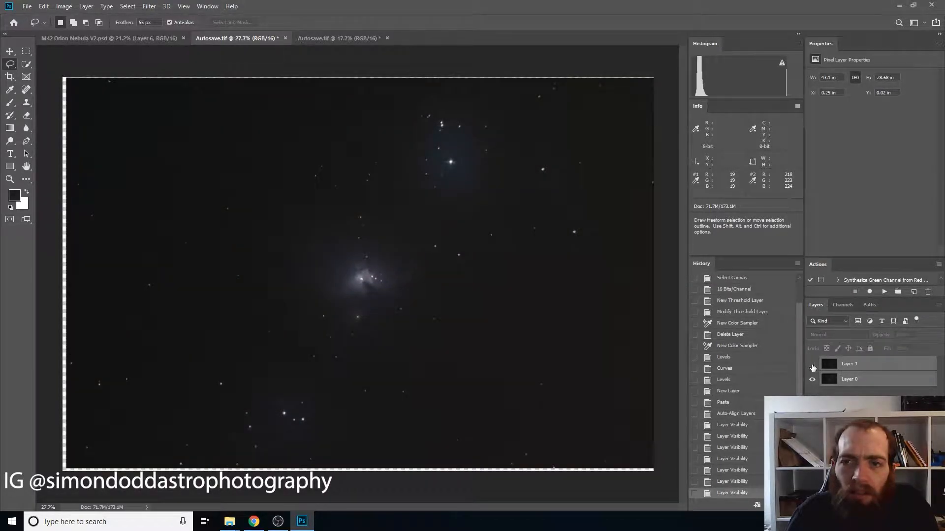
{"action": "left_click", "coordinate": [812, 364]}
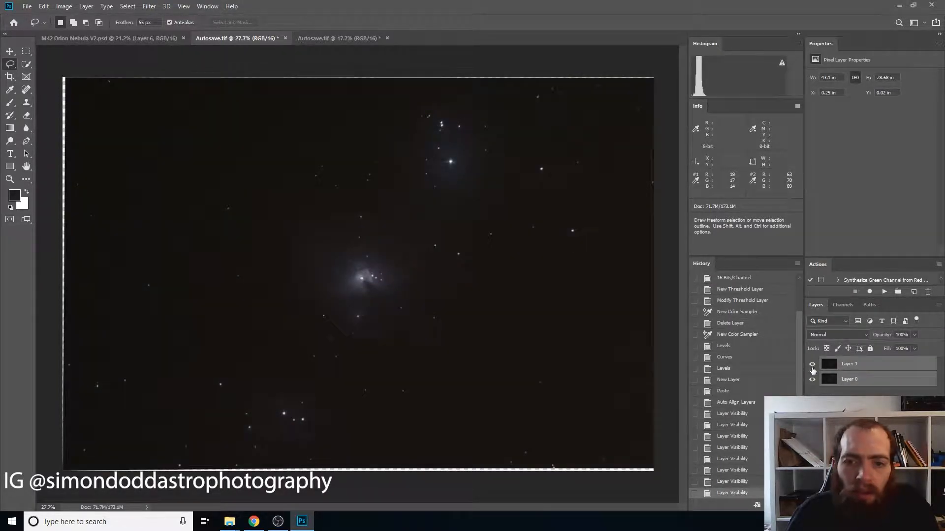
{"action": "left_click", "coordinate": [812, 380]}
{"action": "left_click", "coordinate": [813, 380]}
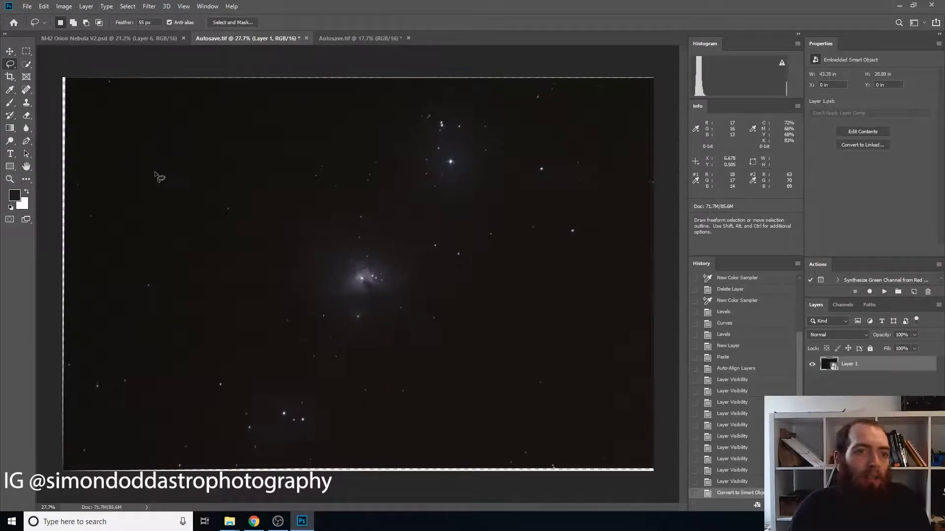
Convert the two aligned layers into a smart object and blend them with the Median stack mode.
{"action": "left_click", "coordinate": [87, 7]}
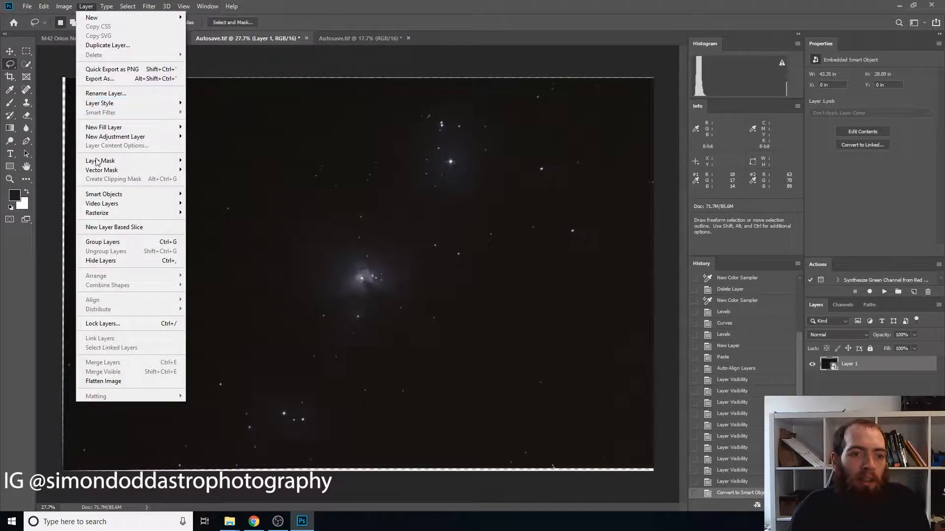
{"action": "mouse_move", "coordinate": [110, 197]}
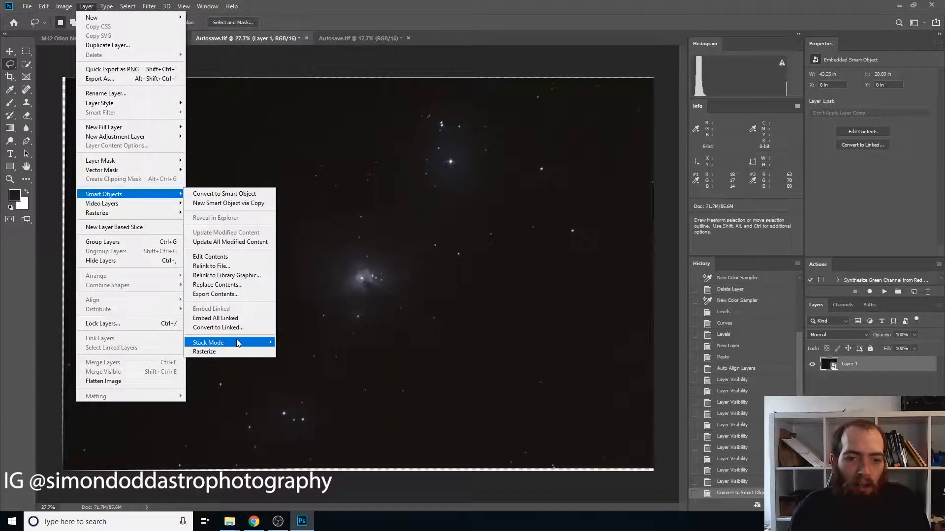
{"action": "mouse_move", "coordinate": [241, 344]}
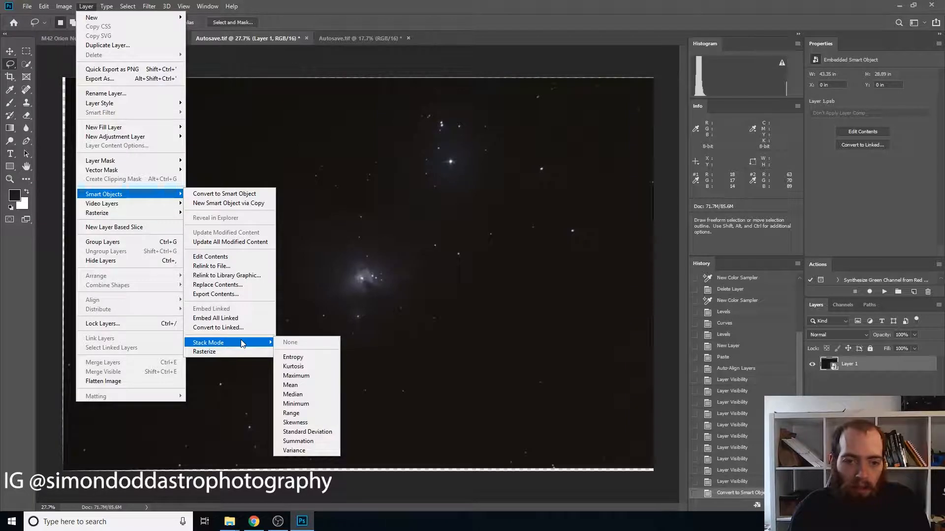
{"action": "left_click", "coordinate": [310, 396]}
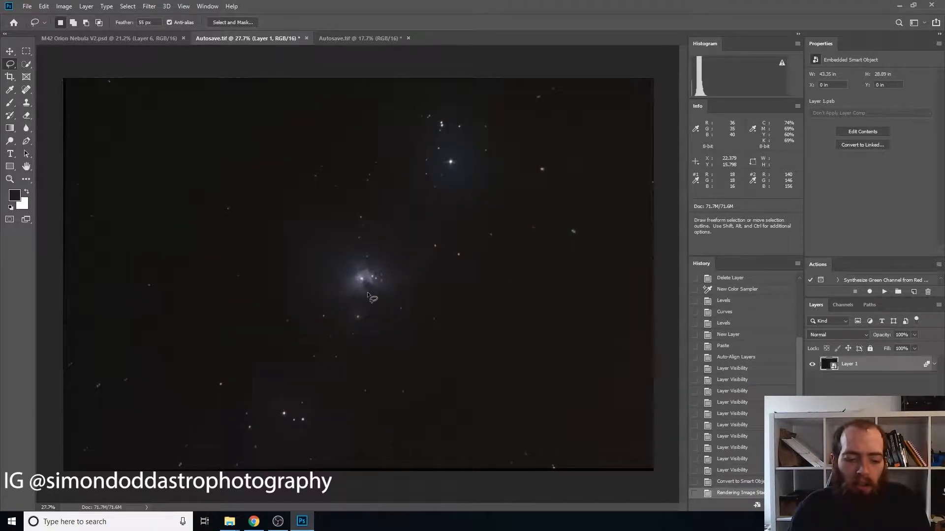
Inspect the stars of the median blend up close and revert the document to the state right after the paste.
{"action": "scroll", "coordinate": [371, 297], "scroll_direction": "up", "scroll_amount": 2}
{"action": "scroll", "coordinate": [368, 295], "scroll_direction": "up", "scroll_amount": 6}
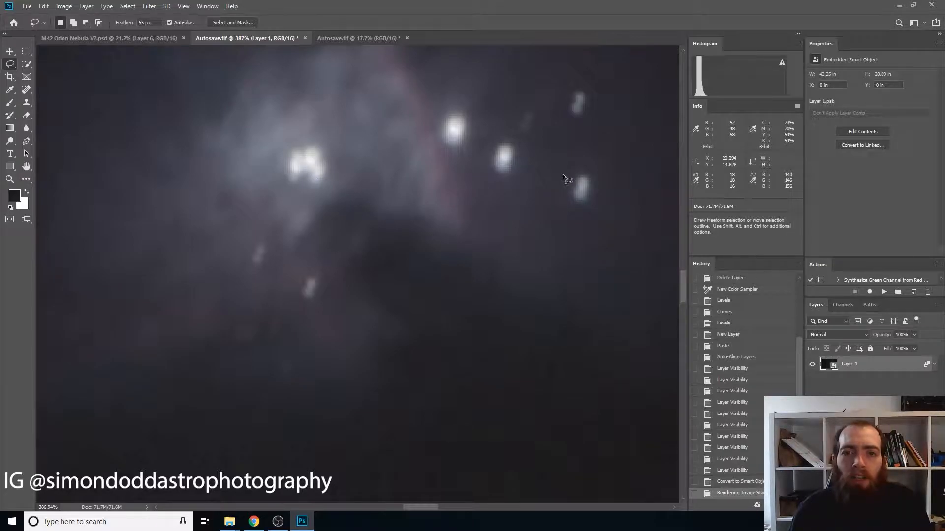
{"action": "scroll", "coordinate": [563, 173], "scroll_direction": "down", "scroll_amount": 10}
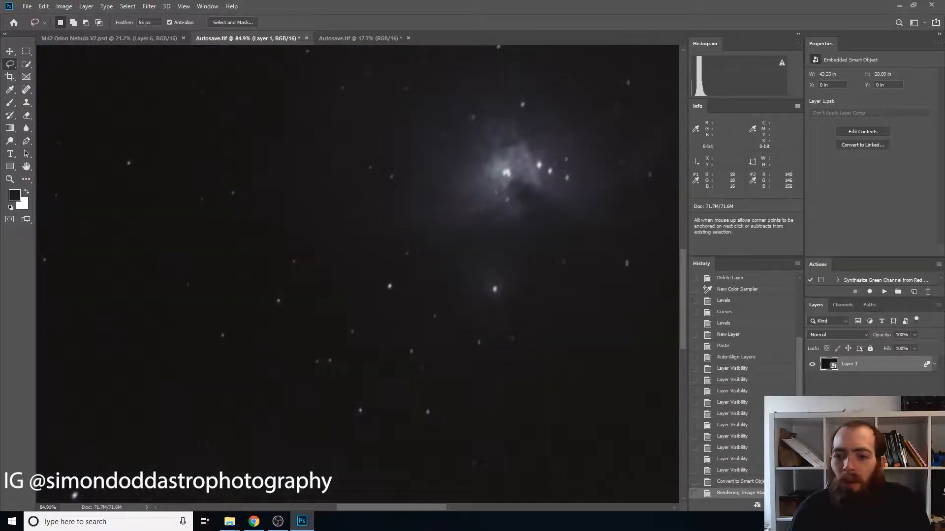
{"action": "left_click", "coordinate": [723, 347]}
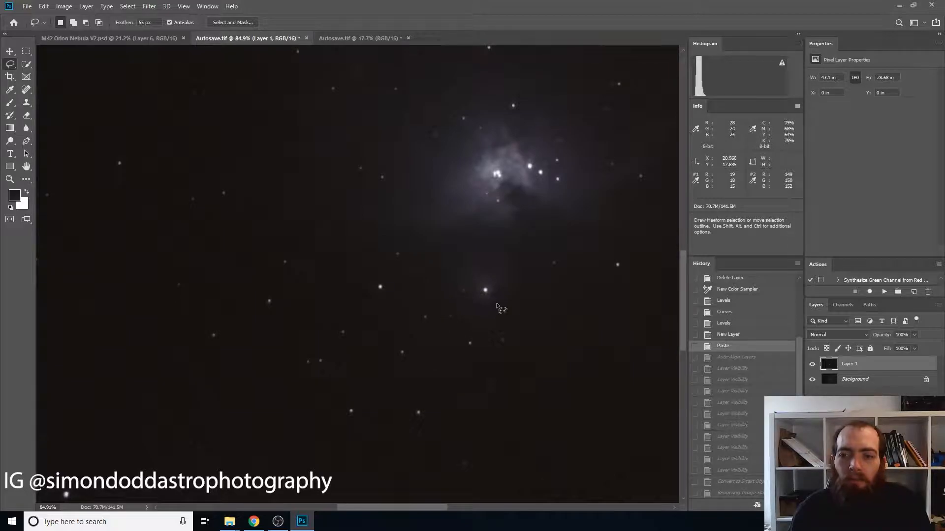
Compare the pasted layer with the Background over the whole image by toggling Layer 1's visibility.
{"action": "scroll", "coordinate": [575, 320], "scroll_direction": "down", "scroll_amount": 2}
{"action": "scroll", "coordinate": [574, 320], "scroll_direction": "up", "scroll_amount": 3}
{"action": "scroll", "coordinate": [575, 320], "scroll_direction": "down", "scroll_amount": 10}
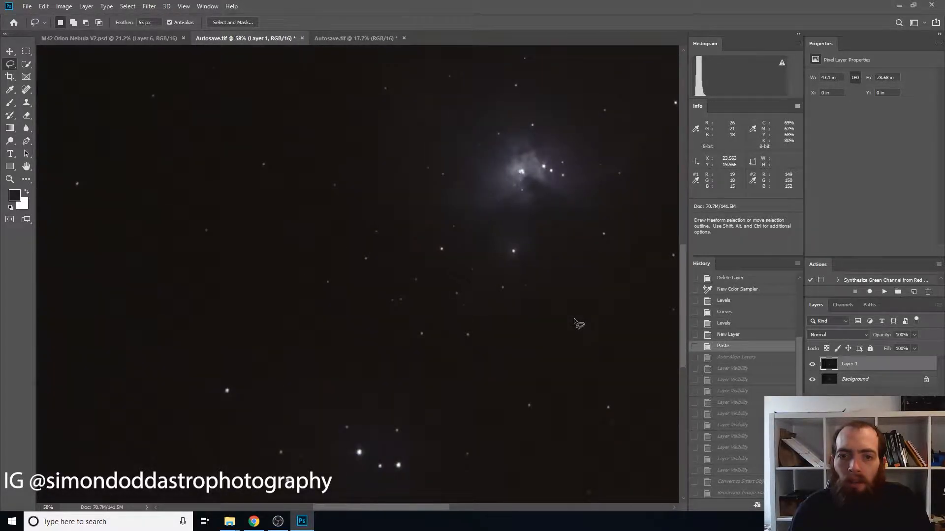
{"action": "scroll", "coordinate": [575, 322], "scroll_direction": "up", "scroll_amount": 2}
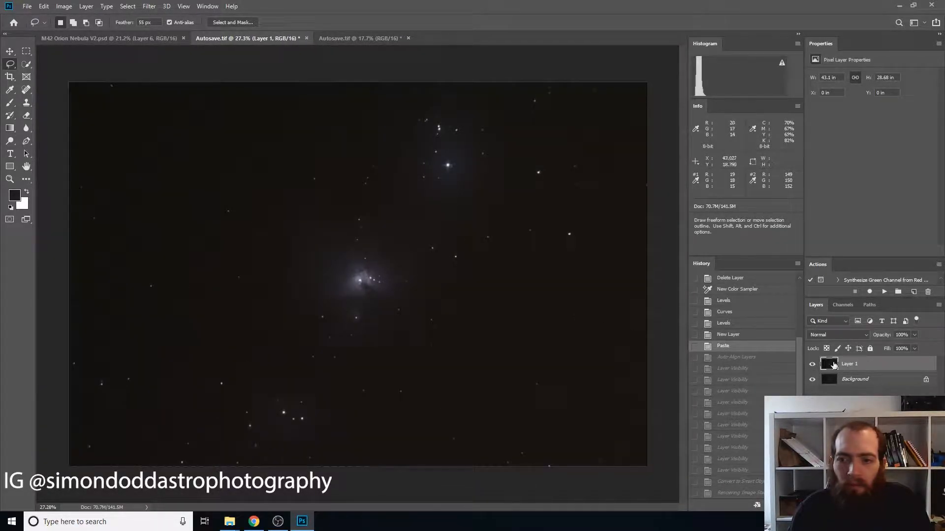
{"action": "left_click", "coordinate": [812, 365]}
{"action": "left_click", "coordinate": [813, 365]}
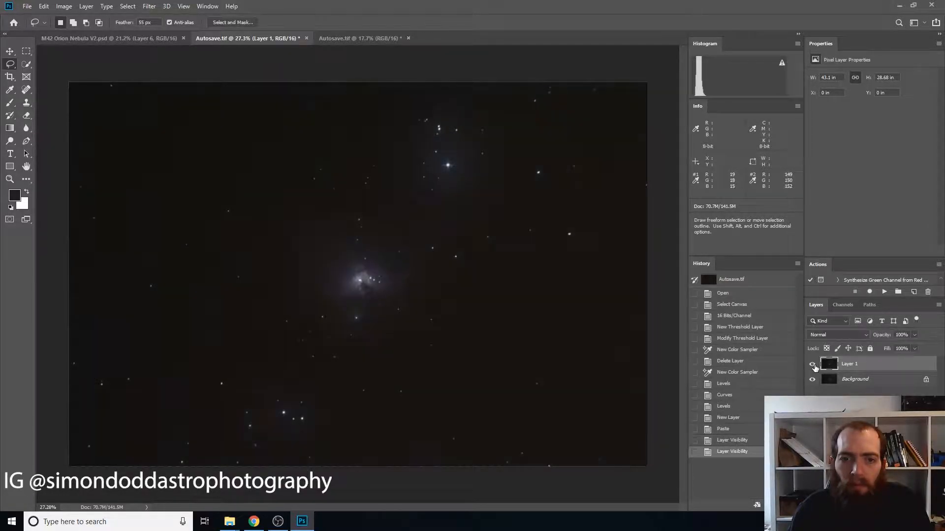
{"action": "left_click", "coordinate": [812, 365]}
{"action": "left_click", "coordinate": [813, 365]}
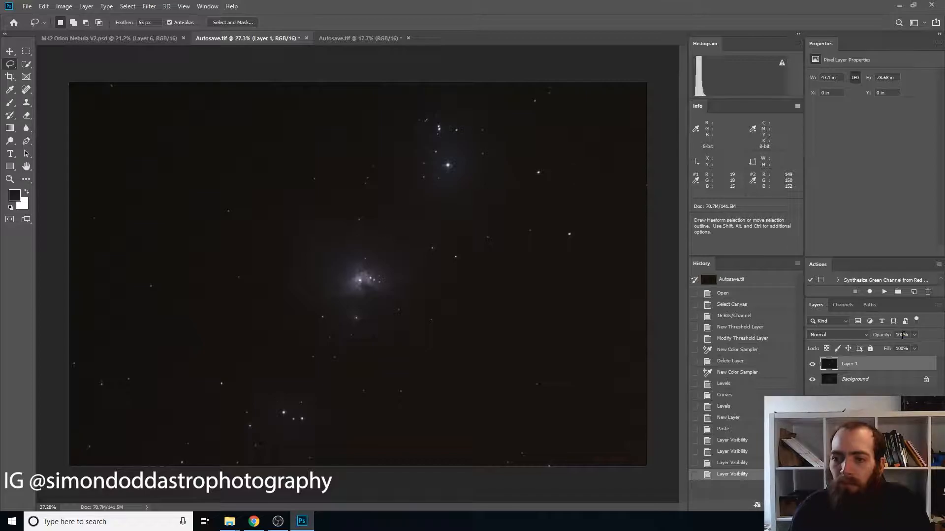
Set Layer 1's opacity to 48% and compare its star positions with the Background up close, leaving Layer 1 hidden.
{"action": "type", "text": "91"}
{"action": "key", "text": "Return"}
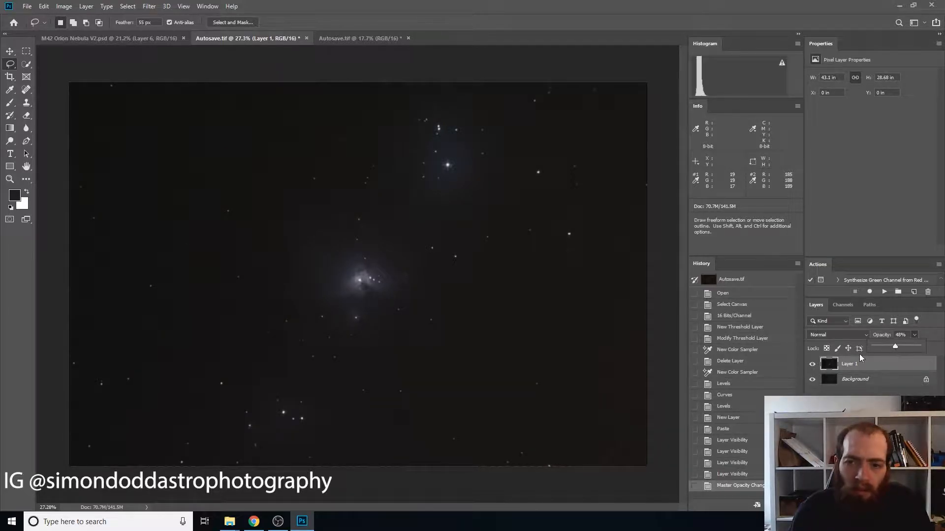
{"action": "scroll", "coordinate": [468, 263], "scroll_direction": "up", "scroll_amount": 3}
{"action": "scroll", "coordinate": [467, 264], "scroll_direction": "up", "scroll_amount": 5}
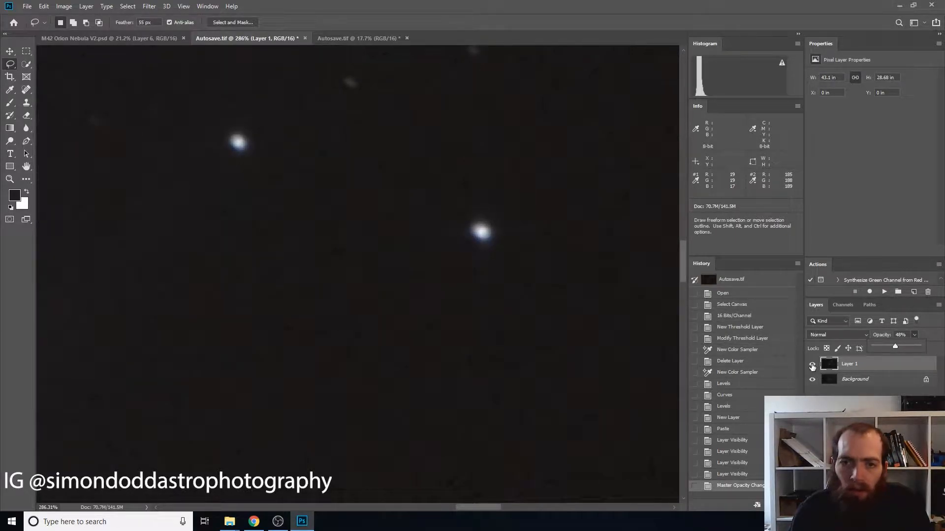
{"action": "left_click", "coordinate": [812, 365]}
{"action": "left_click", "coordinate": [812, 365]}
{"action": "left_click", "coordinate": [811, 365]}
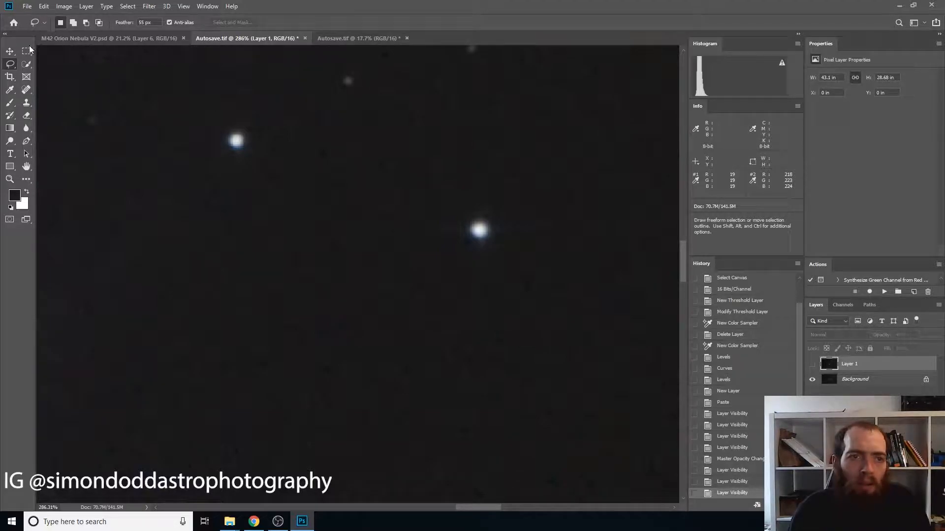
Show Layer 1 and shift it about 0.04 in left and up to line its stars up with the Background.
{"action": "key", "text": "v"}
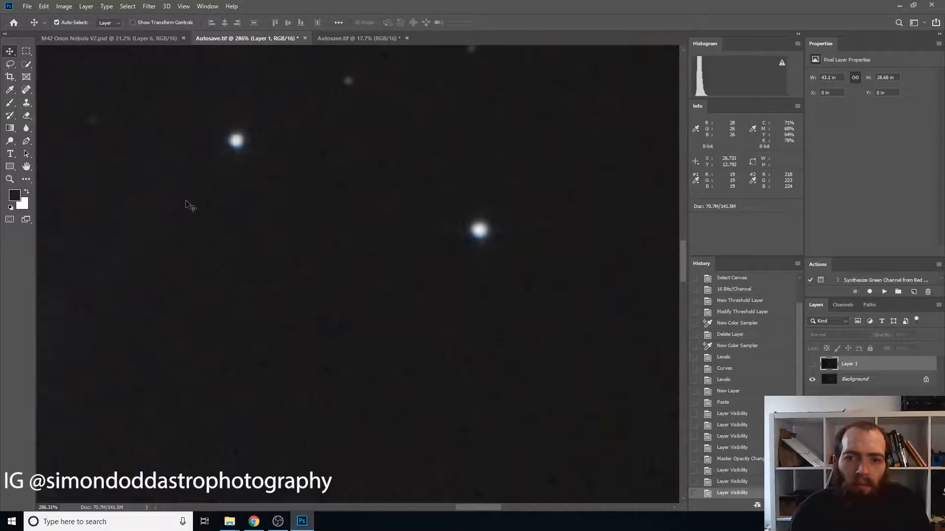
{"action": "key", "text": "Left"}
{"action": "left_click", "coordinate": [201, 206]}
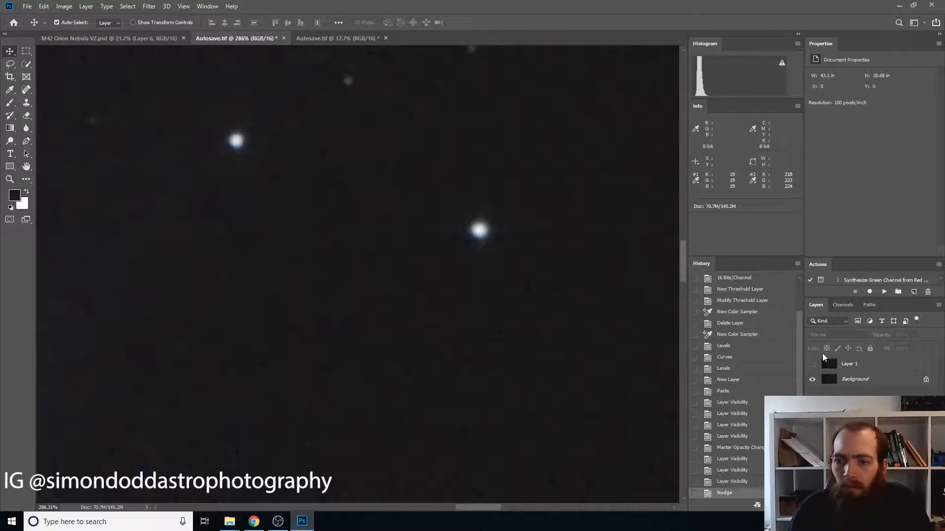
{"action": "left_click", "coordinate": [857, 369]}
{"action": "left_click", "coordinate": [811, 364]}
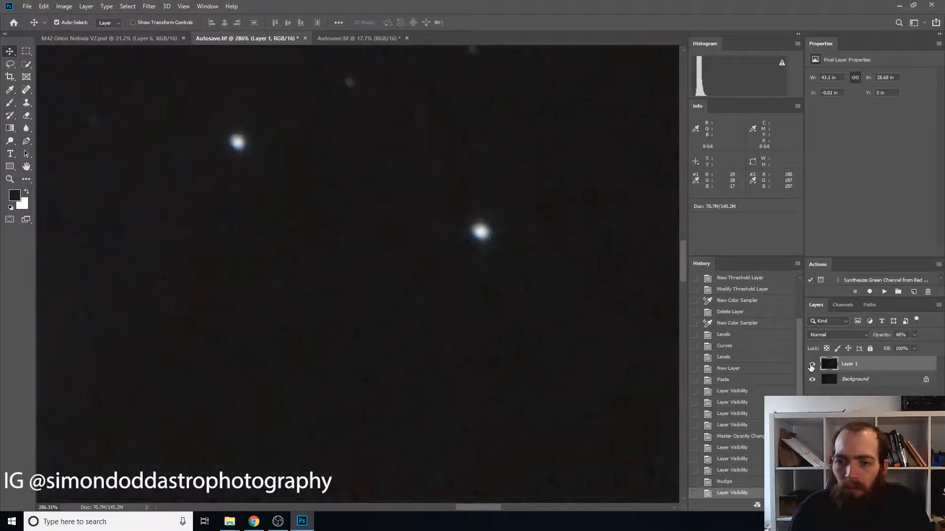
{"action": "mouse_move", "coordinate": [353, 289]}
{"action": "left_mouse_down"}
{"action": "mouse_move", "coordinate": [331, 289]}
{"action": "mouse_move", "coordinate": [343, 279]}
{"action": "left_mouse_up"}
{"action": "scroll", "coordinate": [343, 280], "scroll_direction": "down", "scroll_amount": 8}
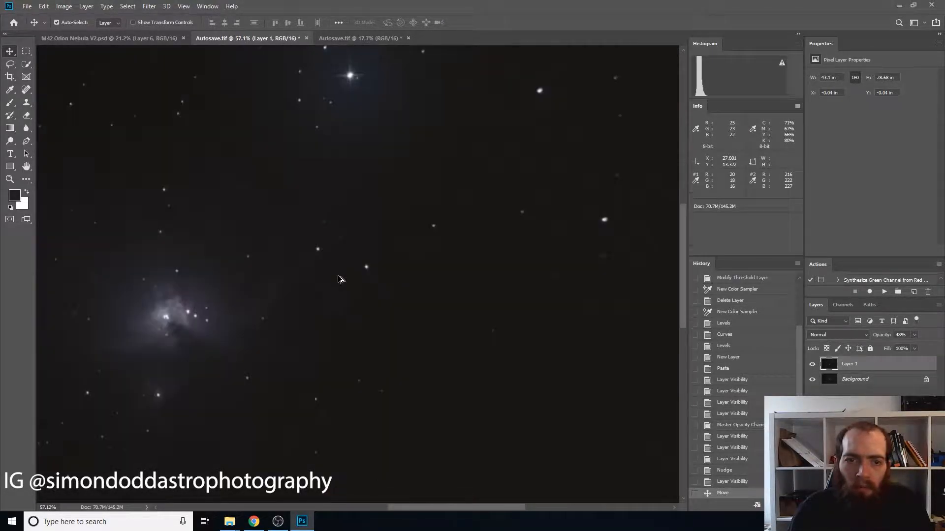
Nudge Layer 1 vertically to align its bright star below the nebula with the same star in the Background layer.
{"action": "scroll", "coordinate": [103, 424], "scroll_direction": "up", "scroll_amount": 8}
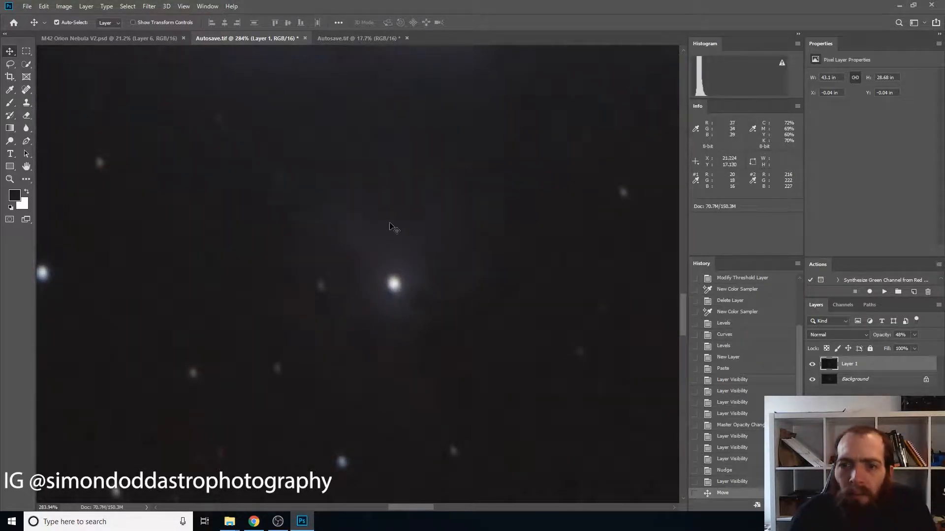
{"action": "key", "text": "Down"}
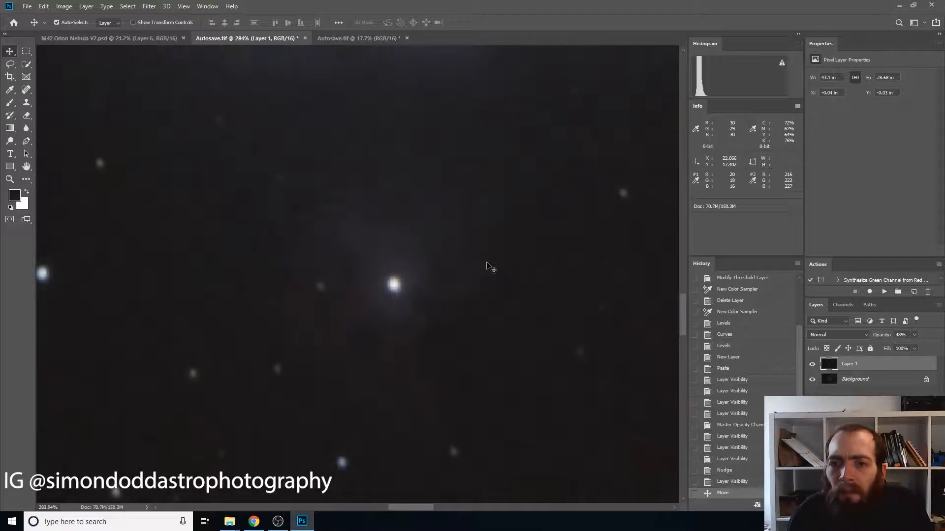
{"action": "key", "text": "Up"}
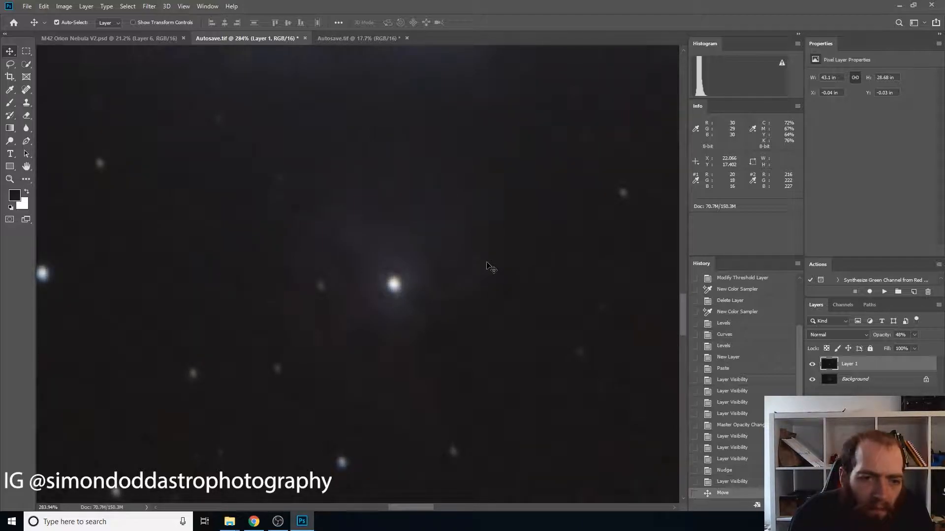
Fine-tune Layer 1's position with small horizontal and vertical nudges, matching the star near the image's lower-left corner to the Background.
{"action": "scroll", "coordinate": [412, 245], "scroll_direction": "down", "scroll_amount": 4}
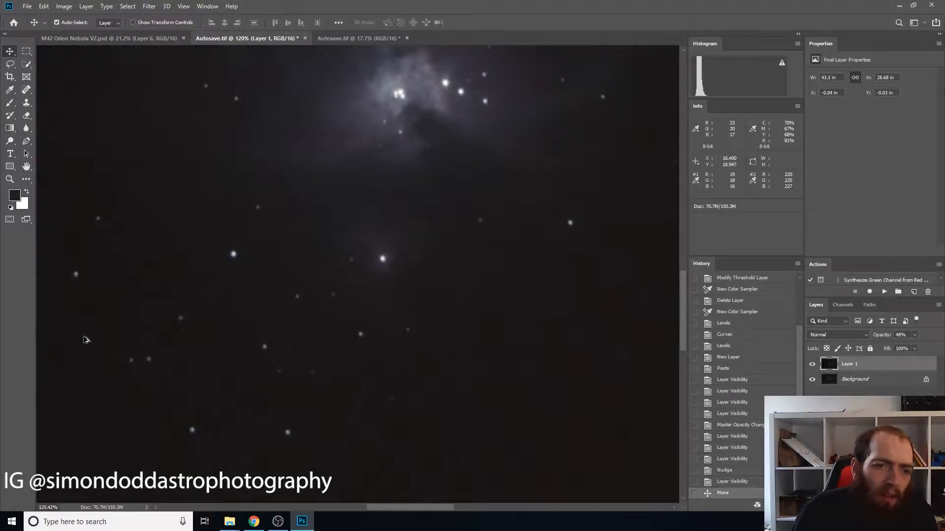
{"action": "scroll", "coordinate": [84, 337], "scroll_direction": "down", "scroll_amount": 4}
{"action": "scroll", "coordinate": [86, 416], "scroll_direction": "down", "scroll_amount": 2}
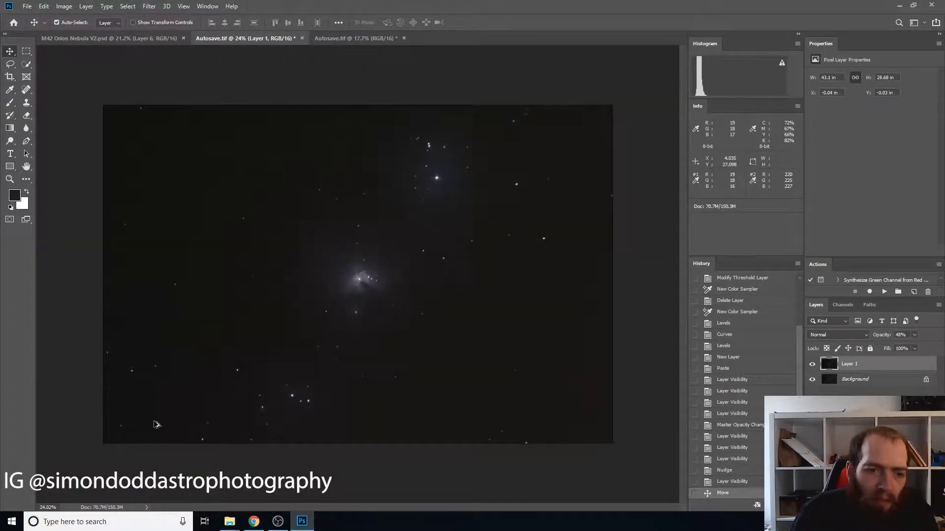
{"action": "scroll", "coordinate": [149, 421], "scroll_direction": "up", "scroll_amount": 2}
{"action": "scroll", "coordinate": [91, 374], "scroll_direction": "up", "scroll_amount": 8}
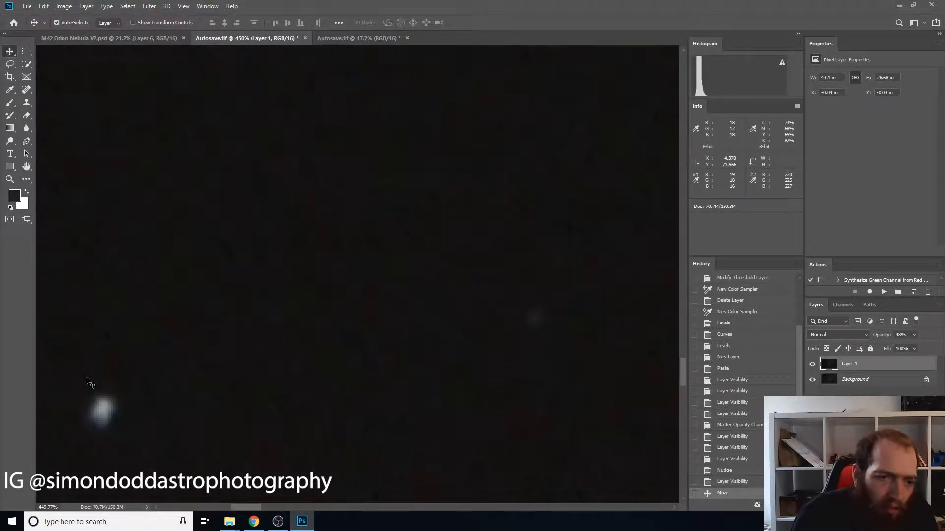
{"action": "key", "text": "Down"}
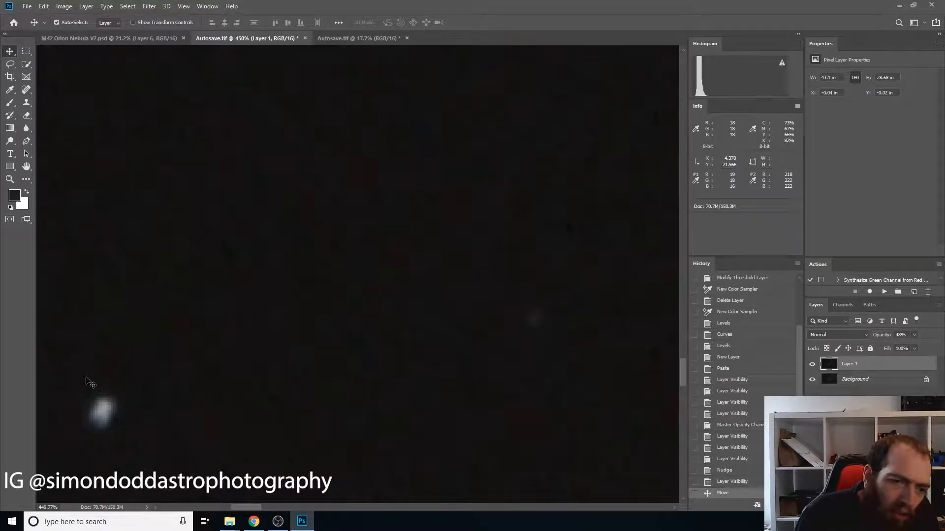
{"action": "key", "text": "Left"}
{"action": "key", "text": "Right"}
{"action": "key", "text": "Left"}
{"action": "key", "text": "Right"}
{"action": "key", "text": "Left"}
{"action": "key", "text": "Right"}
{"action": "key", "text": "Left"}
{"action": "key", "text": "Right"}
{"action": "key", "text": "Up"}
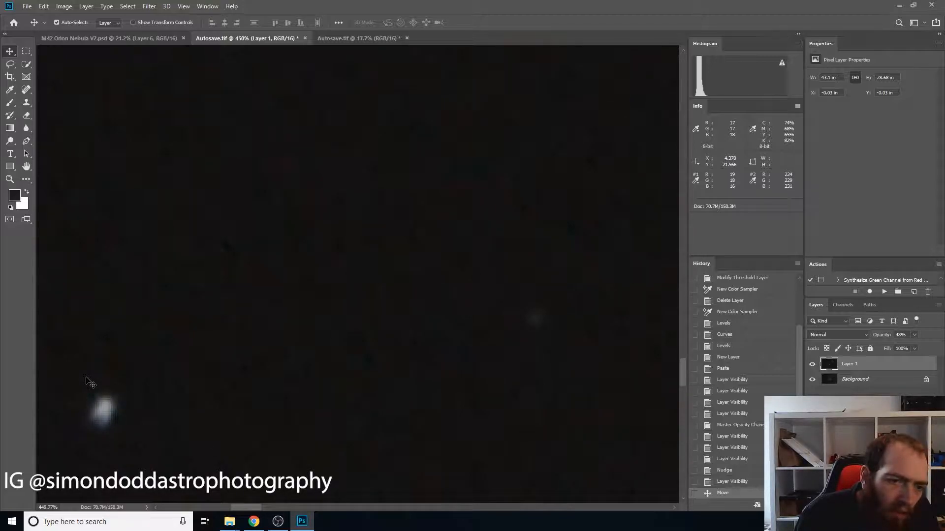
Sweep Layer 1's opacity down and back up to 83% to check the star alignment in the nebula core.
{"action": "scroll", "coordinate": [337, 295], "scroll_direction": "down", "scroll_amount": 10}
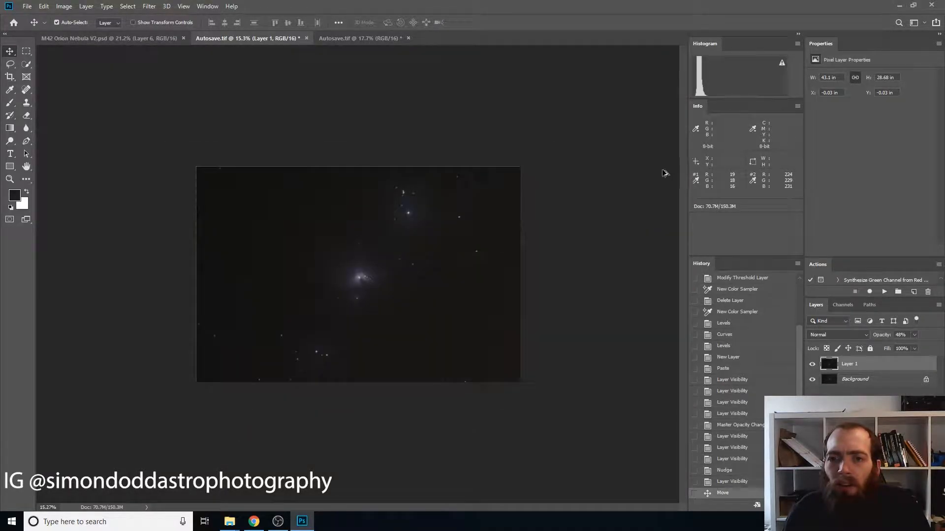
{"action": "scroll", "coordinate": [364, 302], "scroll_direction": "up", "scroll_amount": 5}
{"action": "scroll", "coordinate": [364, 302], "scroll_direction": "up", "scroll_amount": 6}
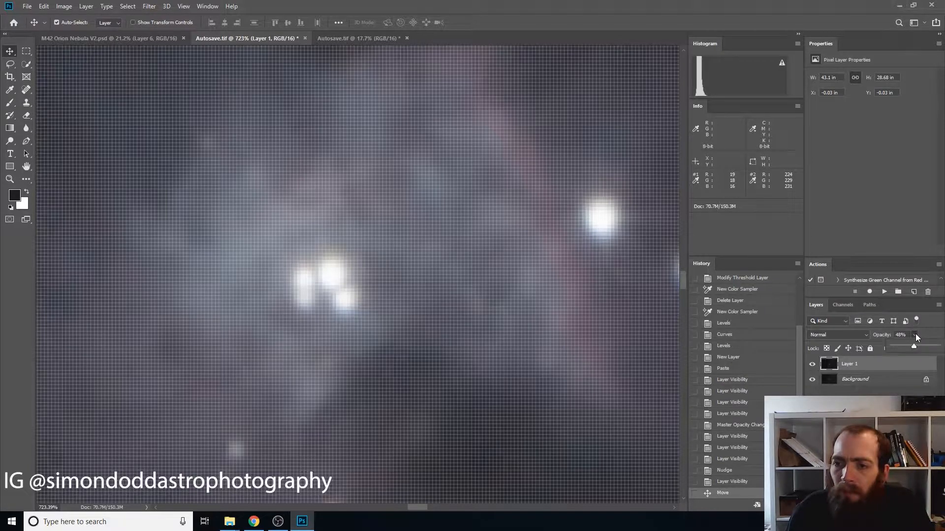
{"action": "left_click_drag", "start_coordinate": [914, 346], "coordinate": [808, 369]}
{"action": "mouse_move", "coordinate": [913, 346]}
{"action": "left_mouse_down"}
{"action": "mouse_move", "coordinate": [934, 348]}
{"action": "mouse_move", "coordinate": [861, 353]}
{"action": "mouse_move", "coordinate": [930, 349]}
{"action": "left_mouse_up"}
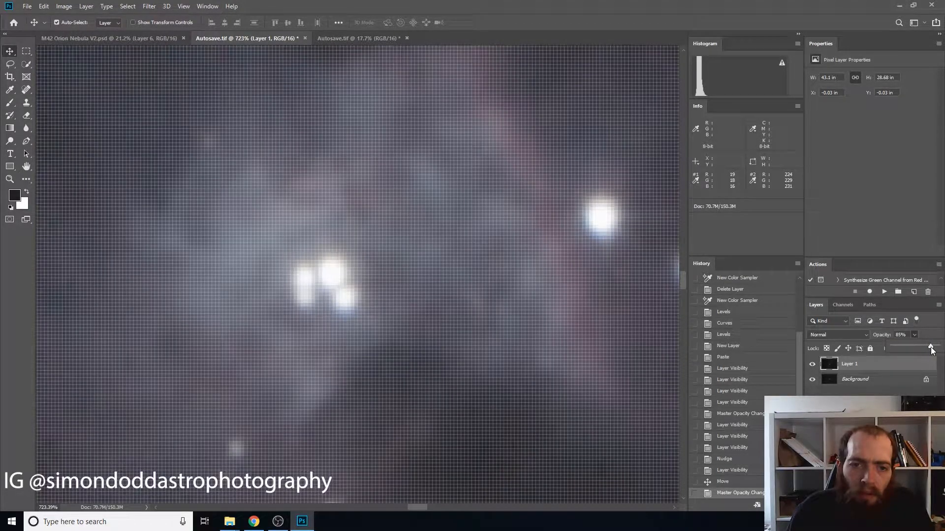
{"action": "left_click", "coordinate": [633, 353]}
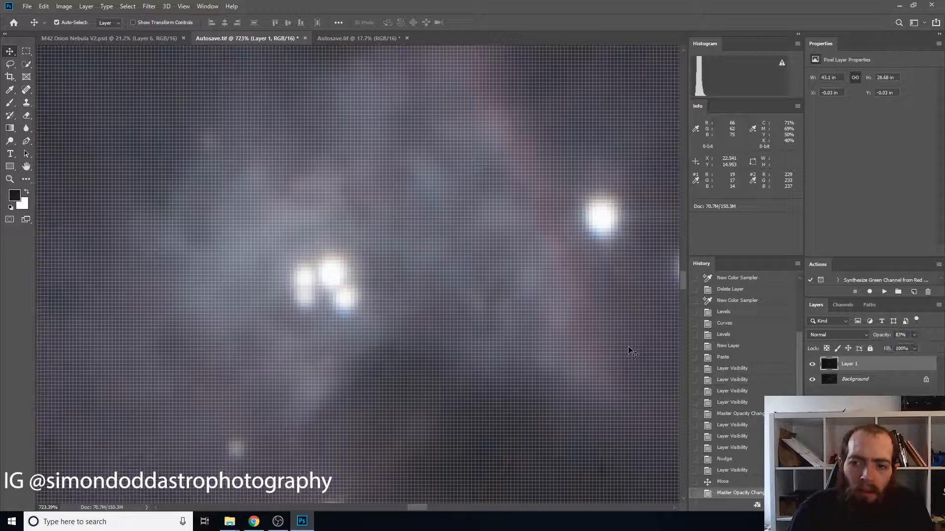
Nudge Layer 1 up and down in small increments to align the bright star cluster in the nebula core, ending at Y -0.02 in.
{"action": "key", "text": "Down"}
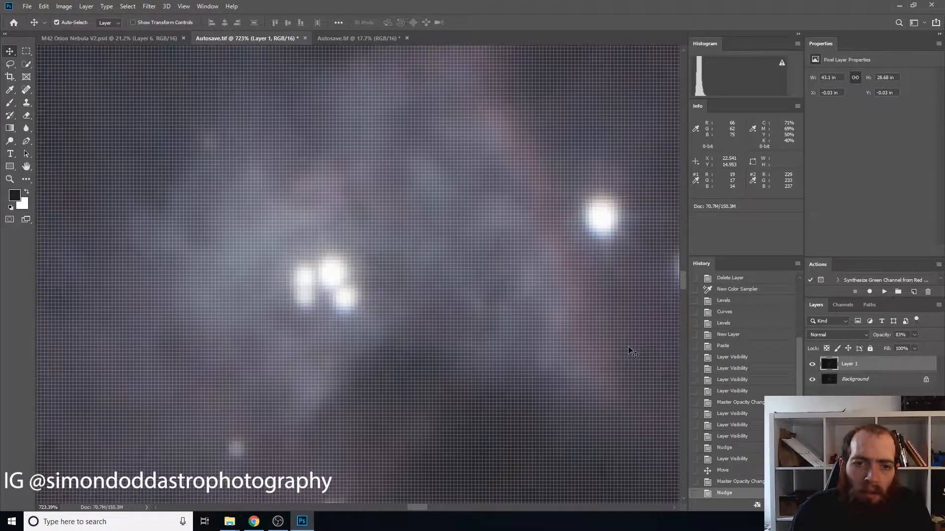
{"action": "key", "text": "Up"}
{"action": "key", "text": "Down"}
{"action": "key", "text": "Up"}
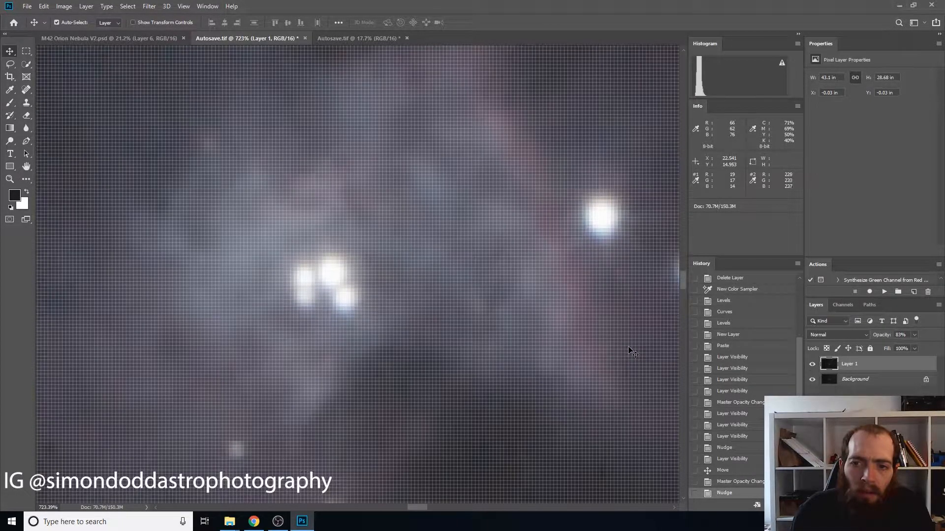
{"action": "key", "text": "Down"}
{"action": "key", "text": "Up"}
{"action": "key", "text": "Down"}
{"action": "key", "text": "Up"}
{"action": "key", "text": "Up"}
{"action": "key", "text": "Up"}
{"action": "key", "text": "Down"}
{"action": "key", "text": "Down"}
{"action": "key", "text": "Down"}
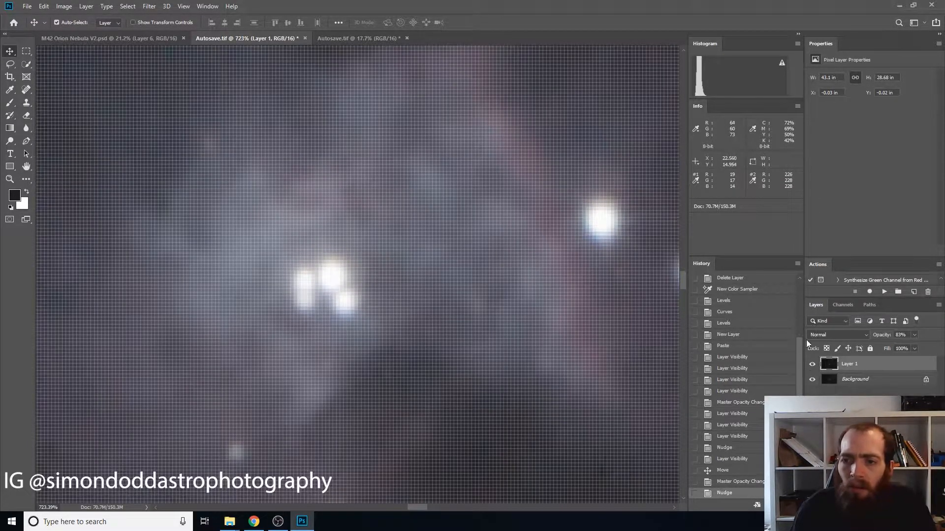
Fade Layer 1 out and in to compare it with the Background, and set its opacity to 100%.
{"action": "left_click_drag", "start_coordinate": [917, 347], "coordinate": [831, 347]}
{"action": "left_click_drag", "start_coordinate": [920, 343], "coordinate": [941, 349]}
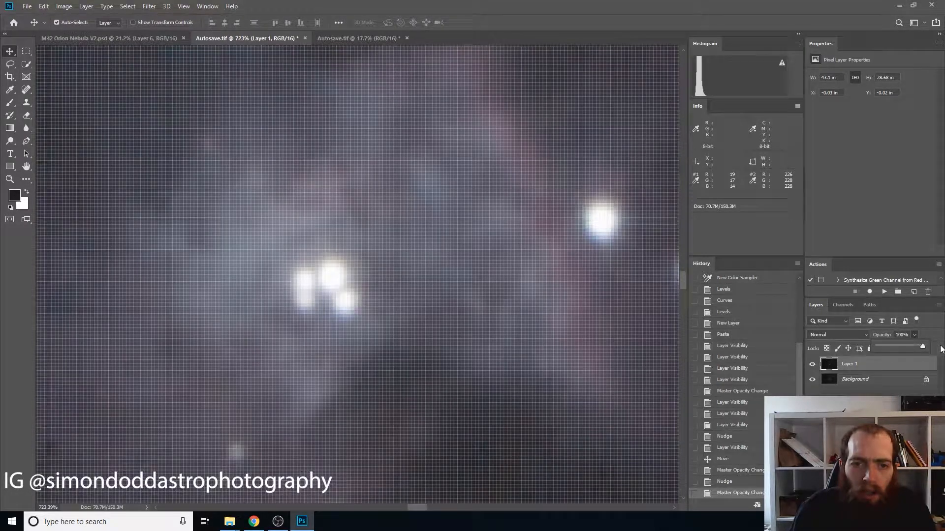
{"action": "left_click_drag", "start_coordinate": [794, 346], "coordinate": [923, 345]}
{"action": "left_click", "coordinate": [869, 389]}
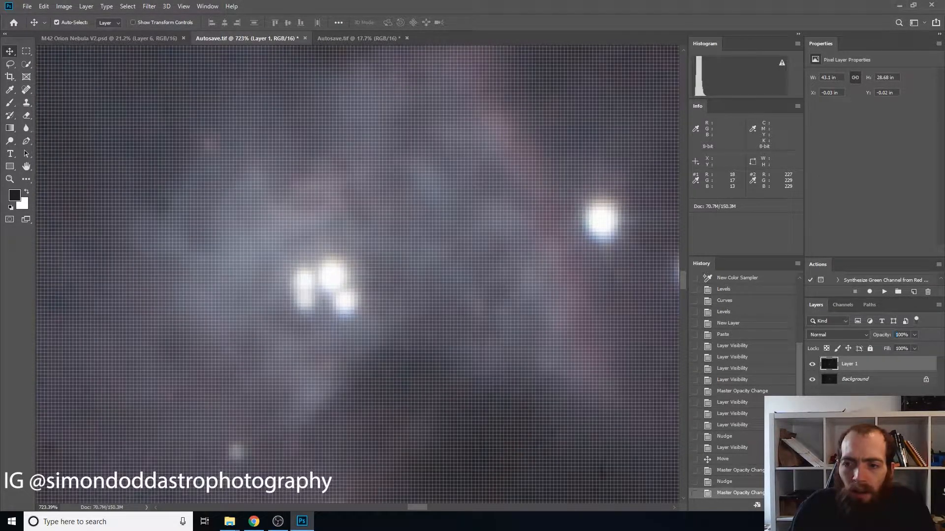
Select both Layer 1 and the Background layer and convert them into a single smart object.
{"action": "left_click", "coordinate": [868, 370]}
{"action": "left_click", "coordinate": [865, 380], "text": "shift"}
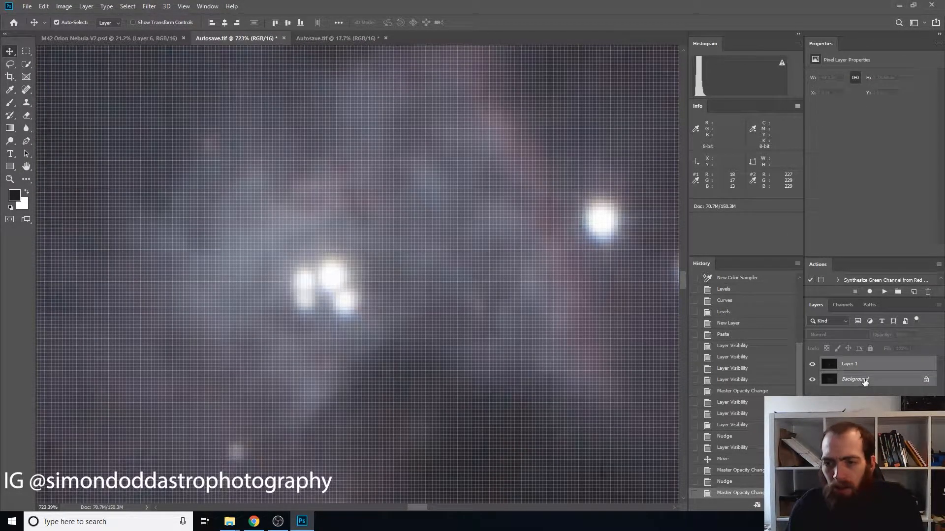
{"action": "right_click", "coordinate": [866, 381]}
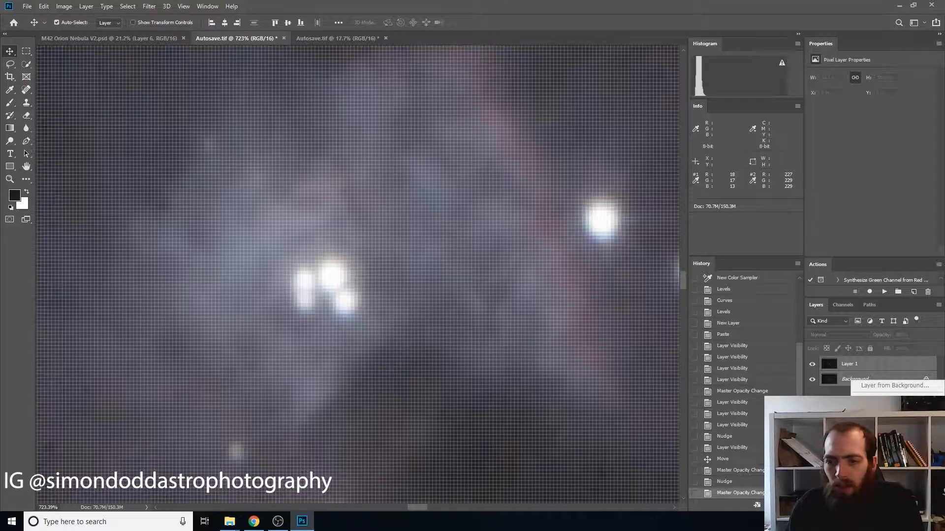
{"action": "key", "text": "Escape"}
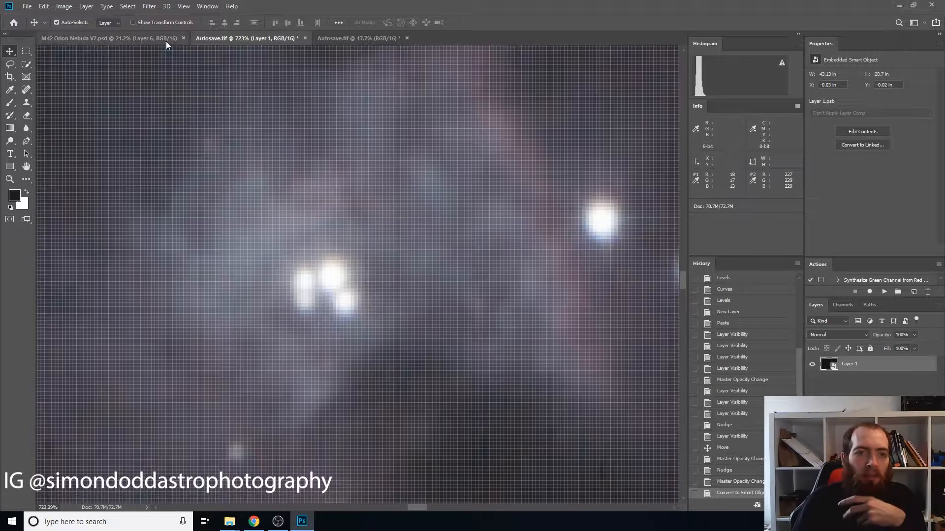
Apply the Median stack mode to the Layer 1 smart object.
{"action": "left_click", "coordinate": [86, 5]}
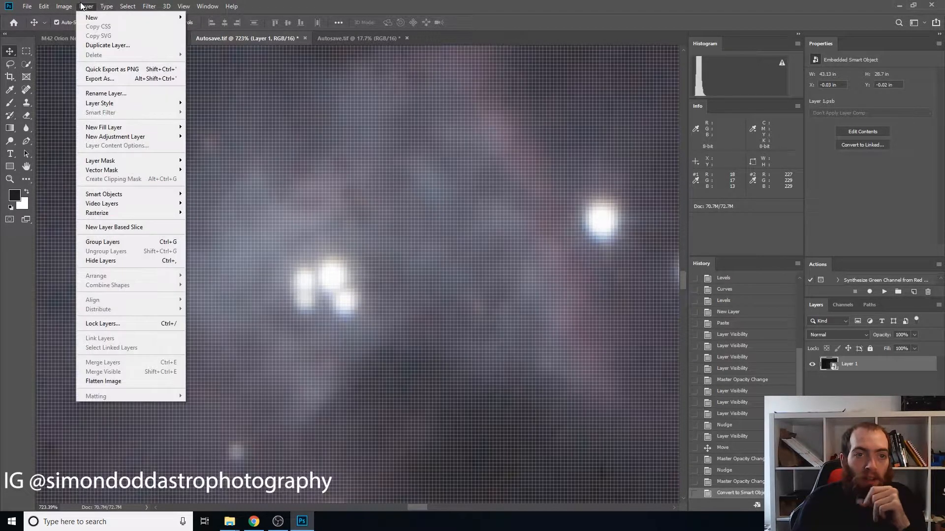
{"action": "mouse_move", "coordinate": [141, 195]}
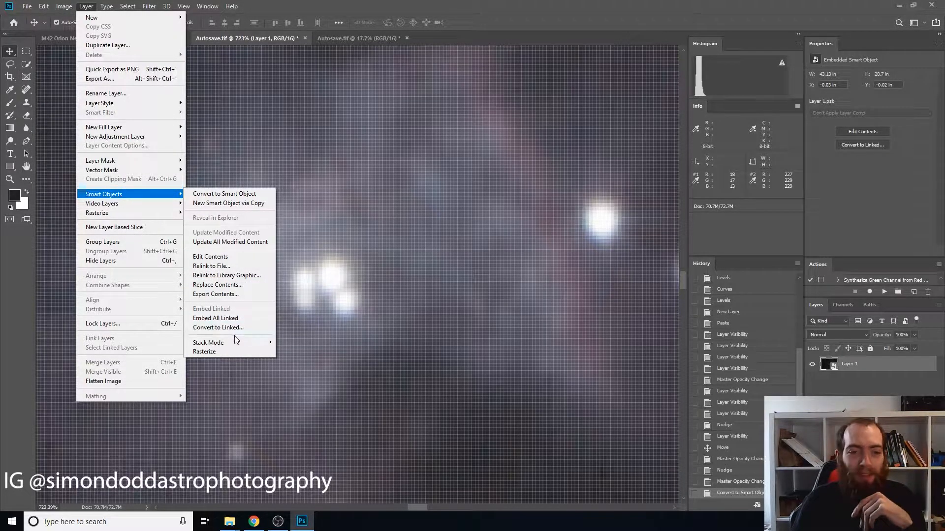
{"action": "mouse_move", "coordinate": [234, 344]}
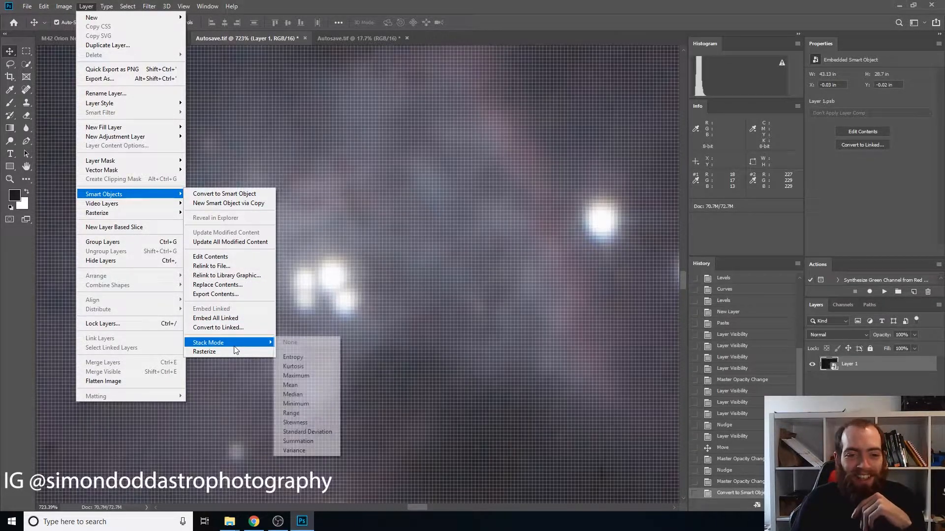
{"action": "left_click", "coordinate": [313, 396]}
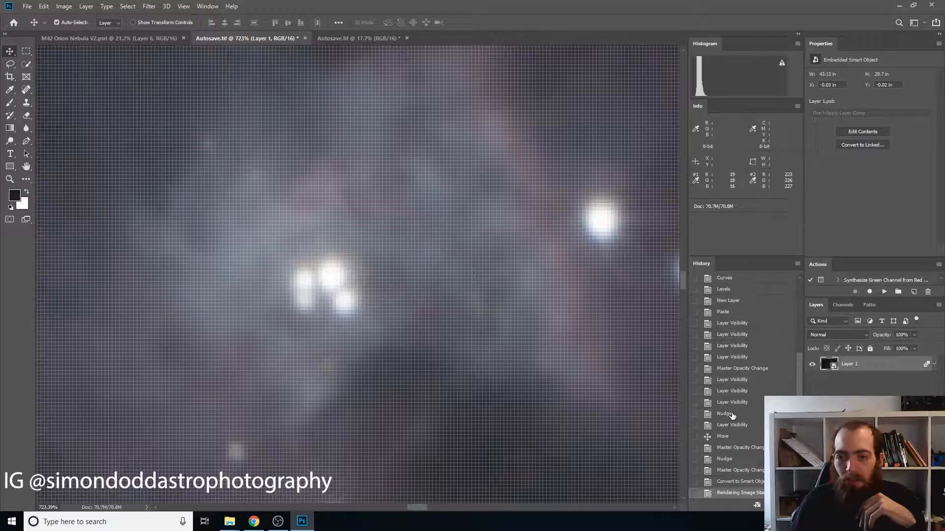
Compare the history states before and after the median stacking, and examine the noise and detail around the nebula core.
{"action": "left_click", "coordinate": [727, 471]}
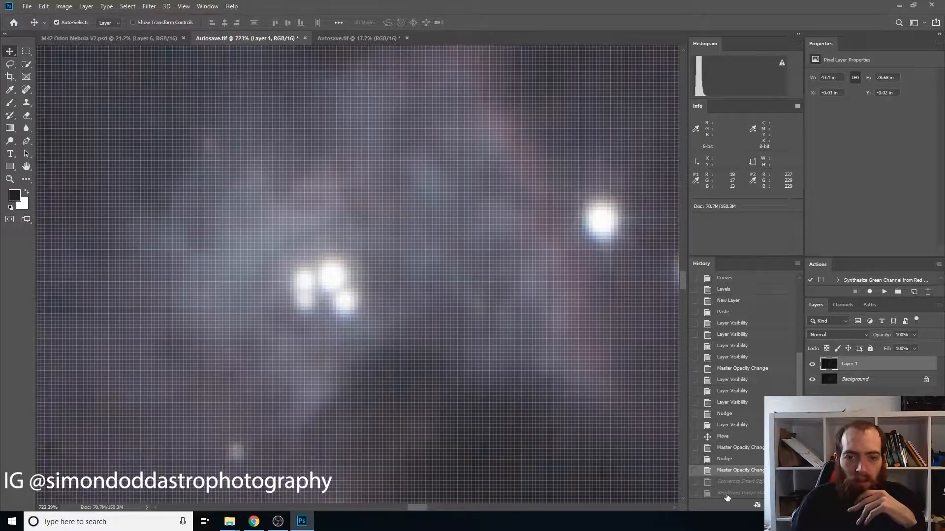
{"action": "left_click", "coordinate": [726, 494]}
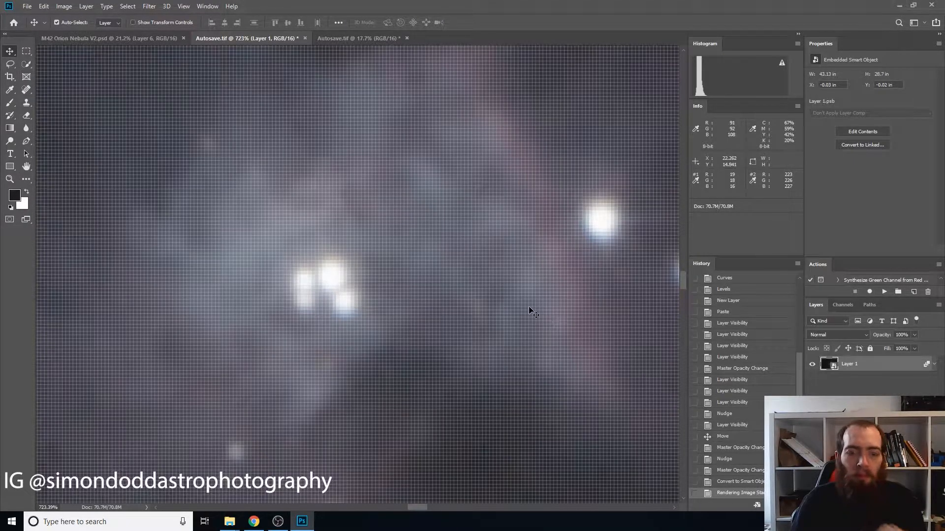
{"action": "scroll", "coordinate": [532, 311], "scroll_direction": "down", "scroll_amount": 5}
{"action": "scroll", "coordinate": [529, 309], "scroll_direction": "down", "scroll_amount": 5}
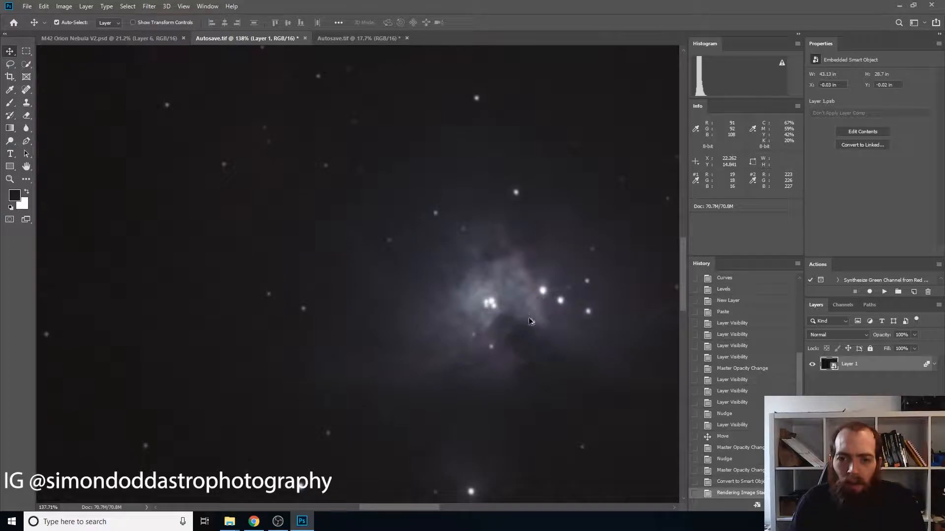
{"action": "scroll", "coordinate": [529, 315], "scroll_direction": "up", "scroll_amount": 4}
{"action": "scroll", "coordinate": [532, 325], "scroll_direction": "up", "scroll_amount": 1}
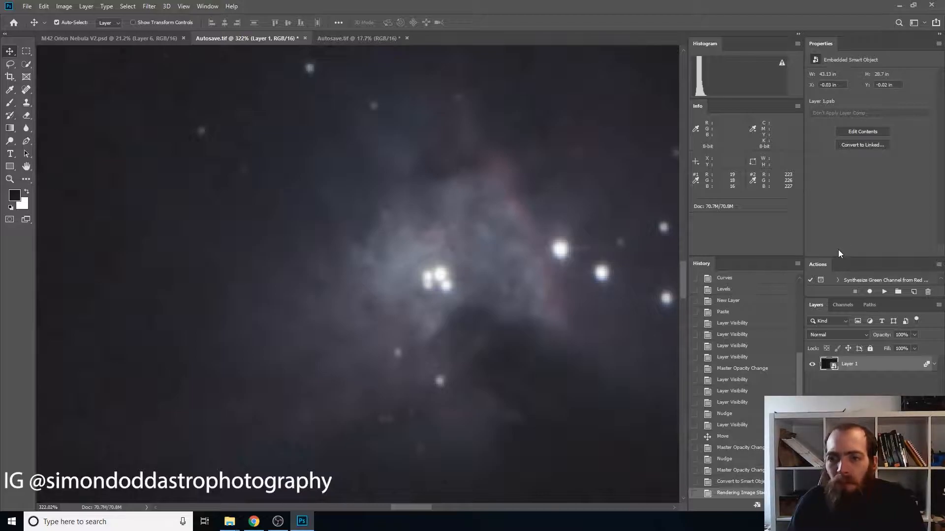
Try to run the Make Stars Smaller action on the stacked smart object, and close its TemporaryActionCopy document without saving.
{"action": "left_click_drag", "start_coordinate": [852, 255], "coordinate": [858, 149]}
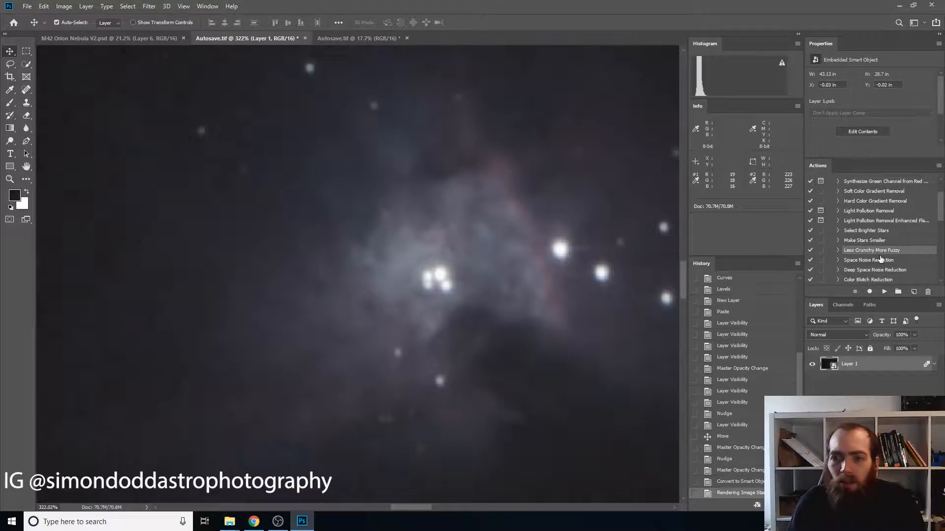
{"action": "left_click", "coordinate": [877, 241]}
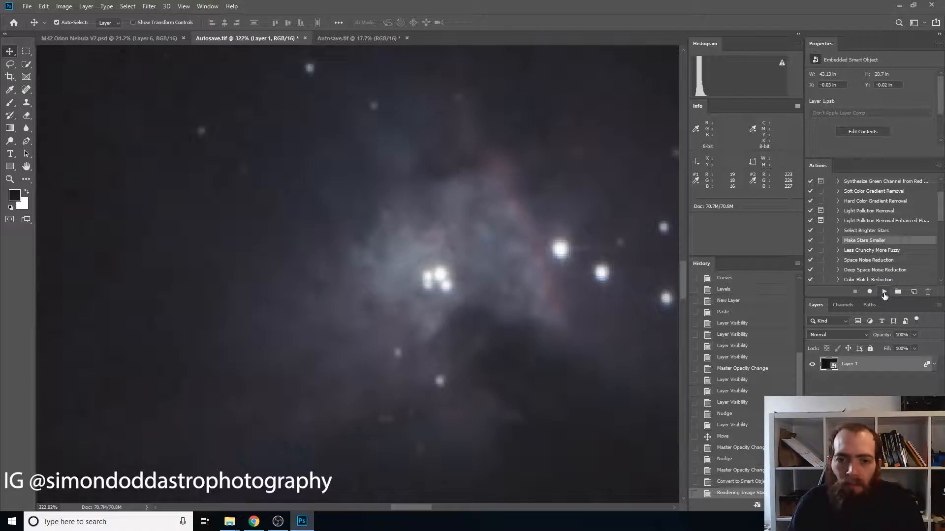
{"action": "left_click", "coordinate": [884, 293]}
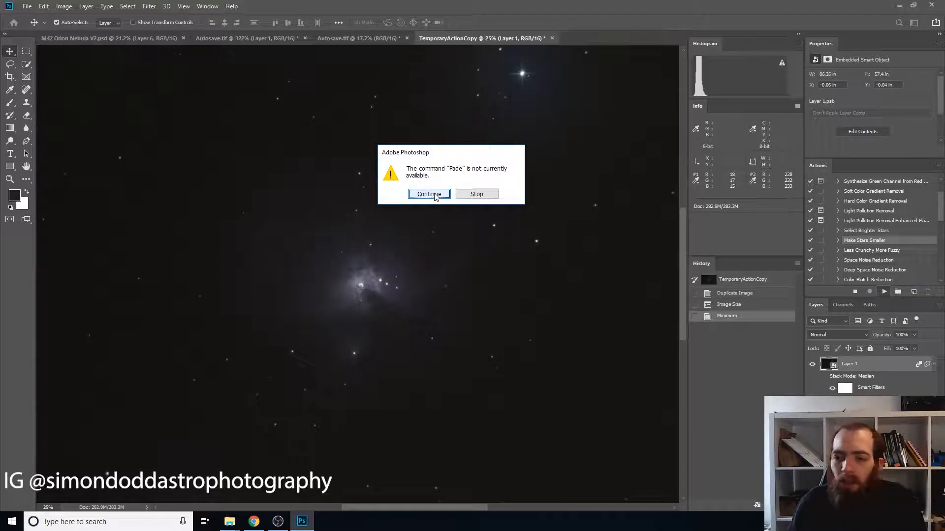
{"action": "left_click", "coordinate": [475, 195]}
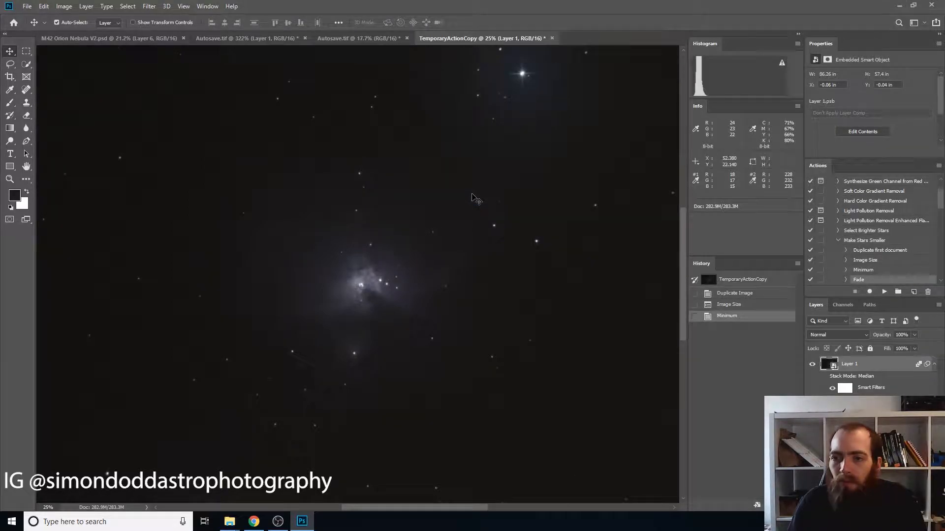
{"action": "left_click", "coordinate": [551, 39]}
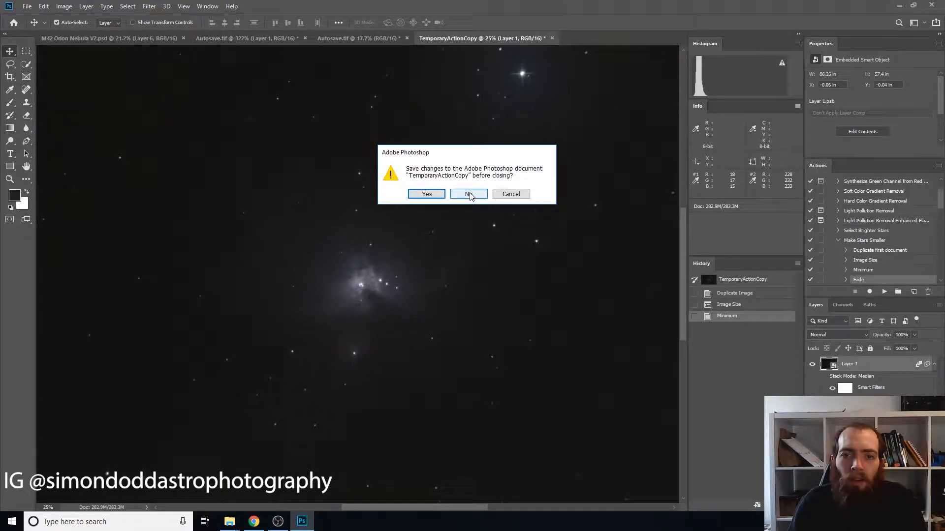
{"action": "left_click", "coordinate": [469, 195]}
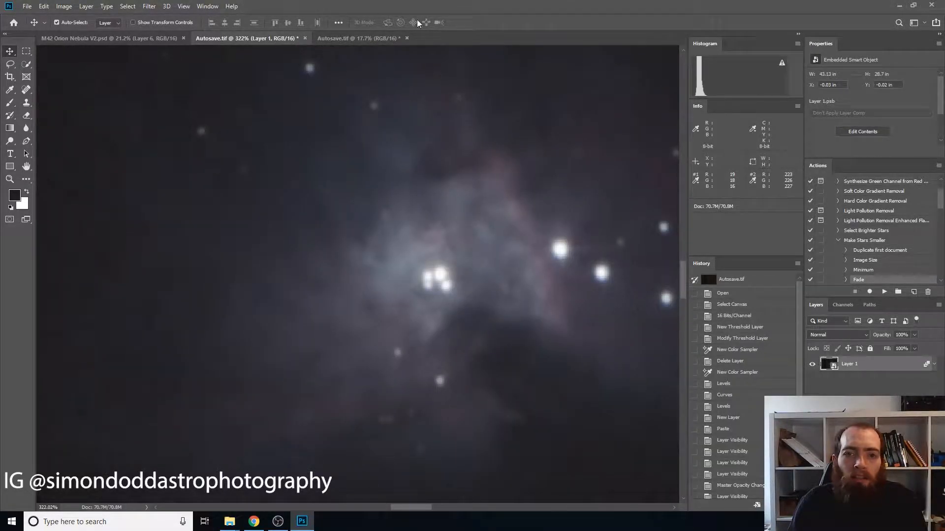
Close the duplicate Autosave.tif document without saving, and stamp the visible image onto a new layer above the median-stacked smart object.
{"action": "left_click", "coordinate": [407, 38]}
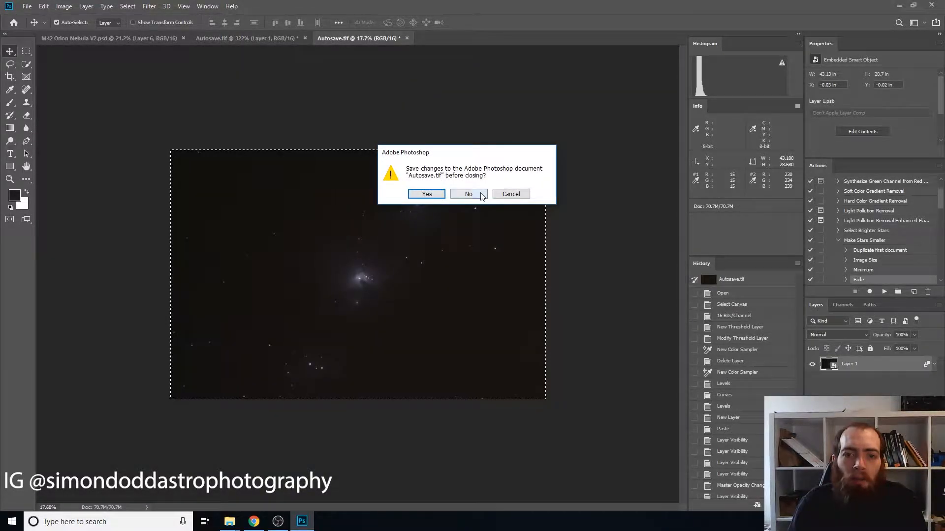
{"action": "left_click", "coordinate": [468, 195]}
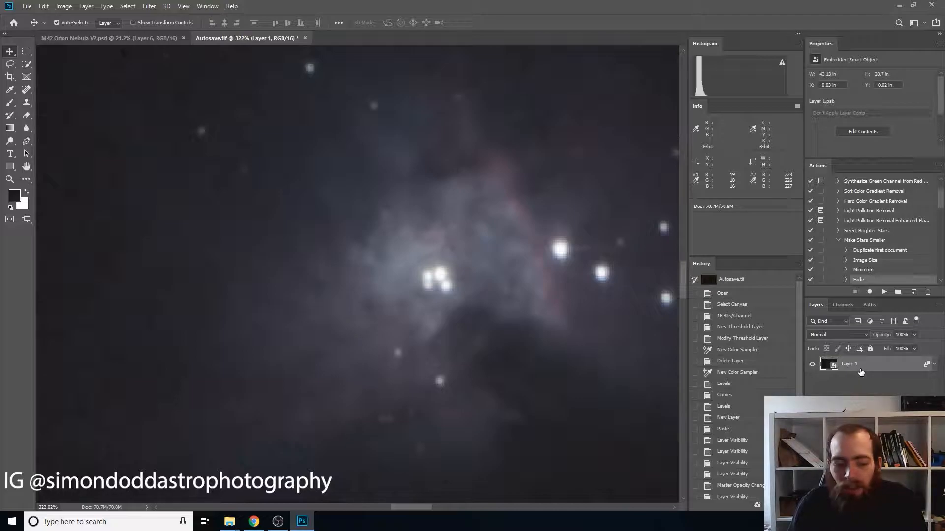
{"action": "key", "text": "ctrl"}
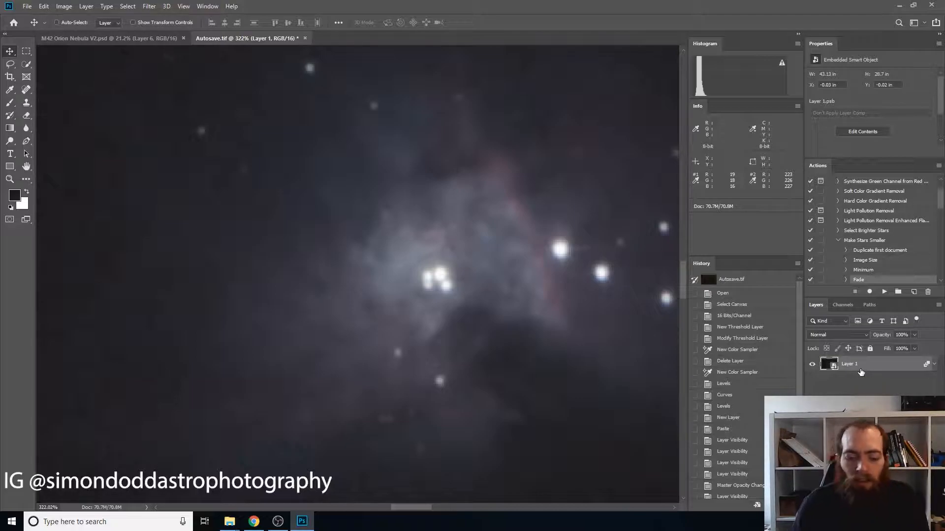
{"action": "key", "text": "ctrl+shift+alt+e"}
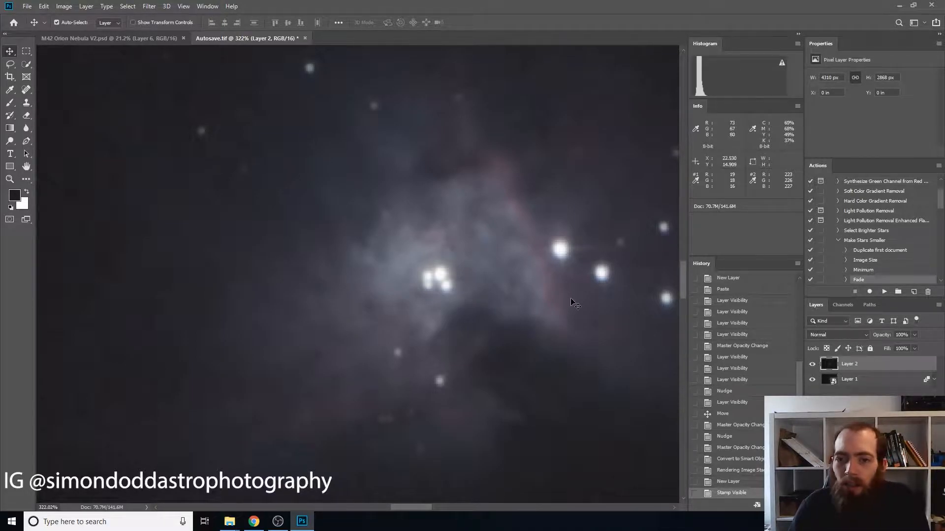
Run the Make Stars Smaller action on the stamped Layer 2.
{"action": "left_click", "coordinate": [838, 240]}
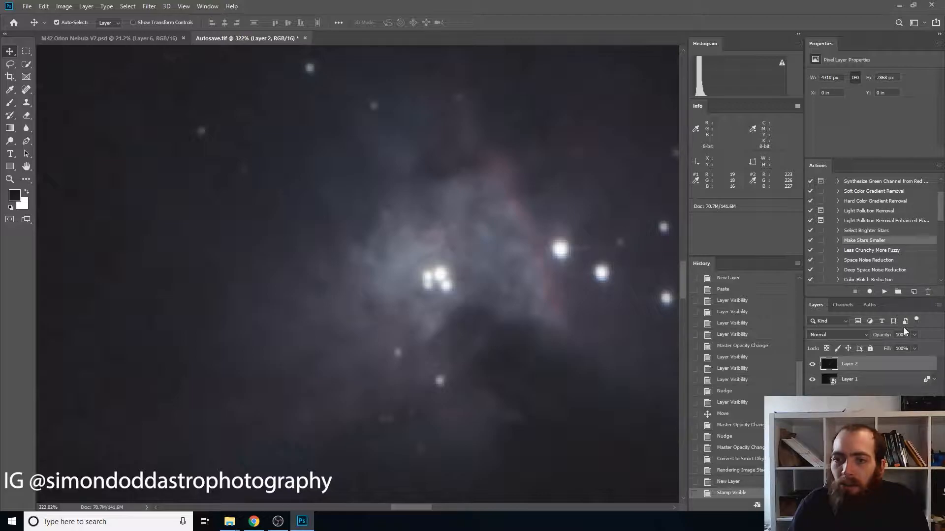
{"action": "left_click", "coordinate": [64, 6]}
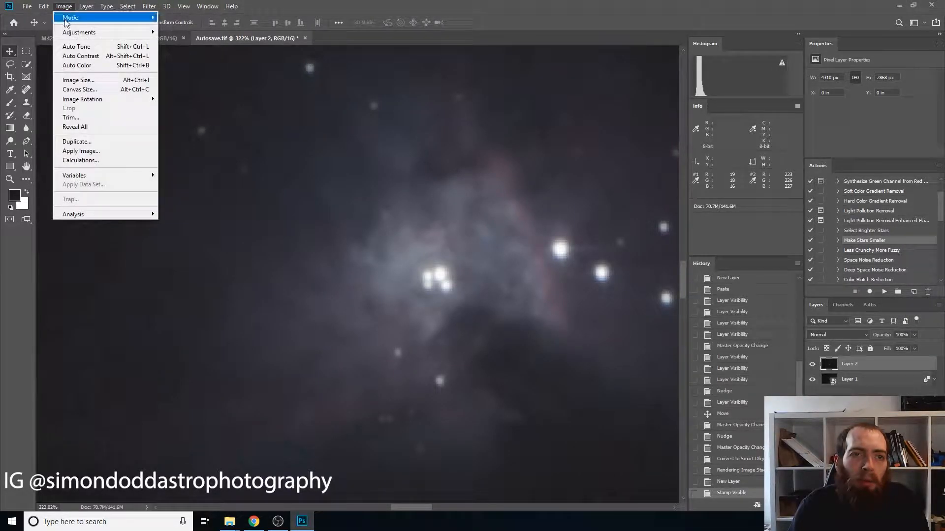
{"action": "left_click", "coordinate": [65, 8]}
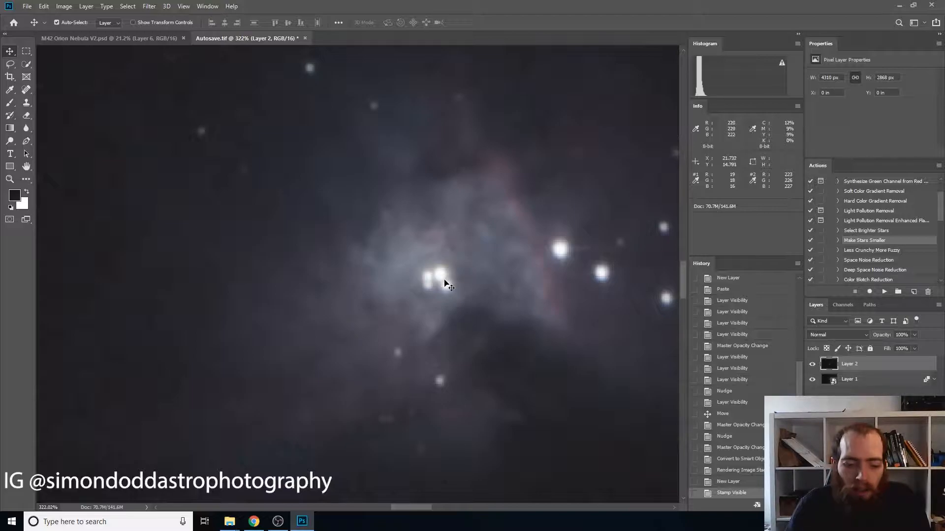
{"action": "scroll", "coordinate": [445, 283], "scroll_direction": "up", "scroll_amount": 5}
{"action": "scroll", "coordinate": [445, 282], "scroll_direction": "up", "scroll_amount": 2}
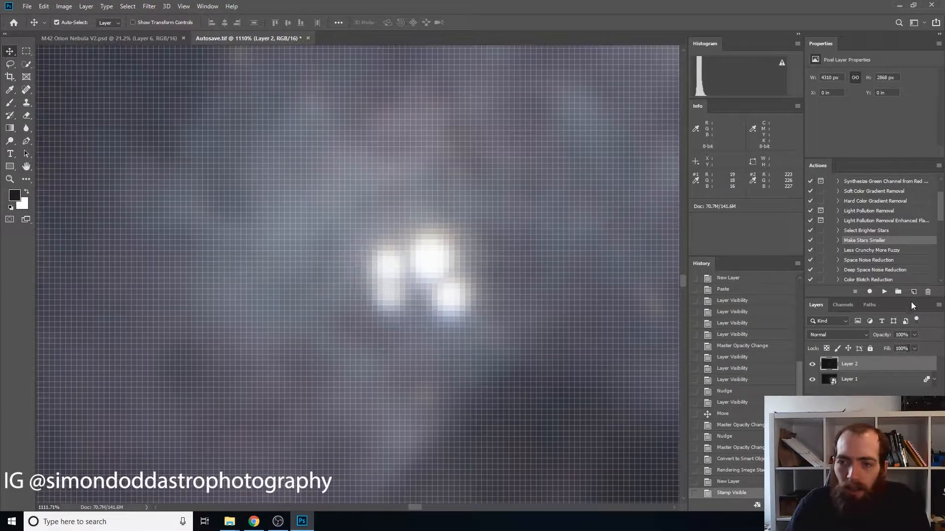
{"action": "left_click", "coordinate": [885, 292]}
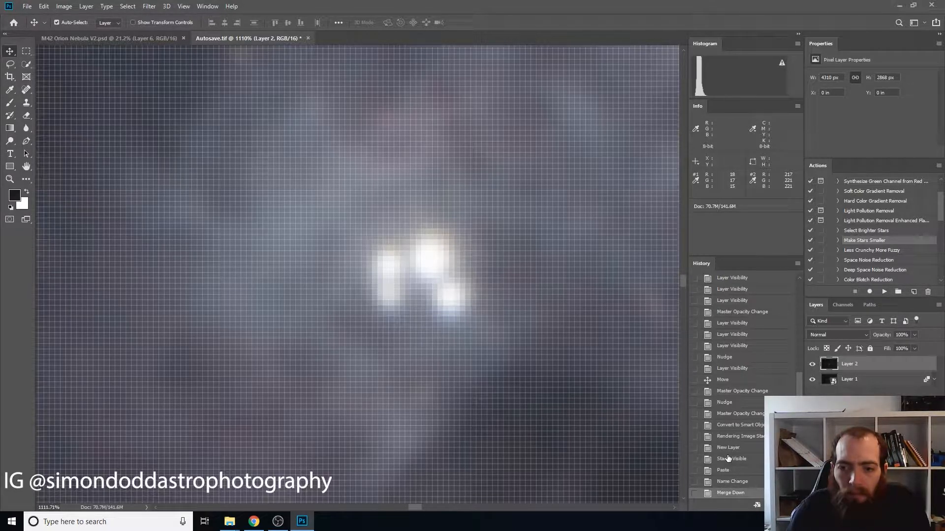
Compare the history states before and after the star reduction, examining the Trapezium stars and surrounding nebula at several magnifications.
{"action": "left_click", "coordinate": [722, 471]}
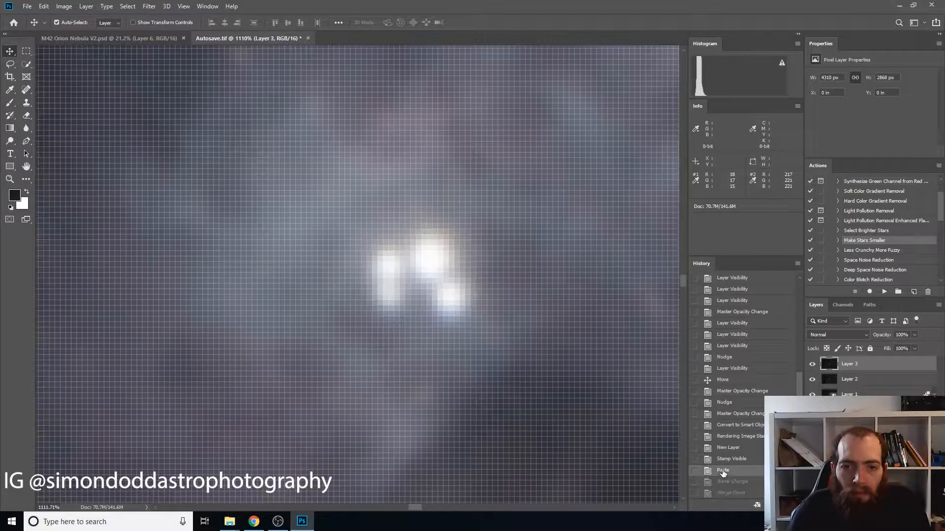
{"action": "left_click", "coordinate": [727, 493]}
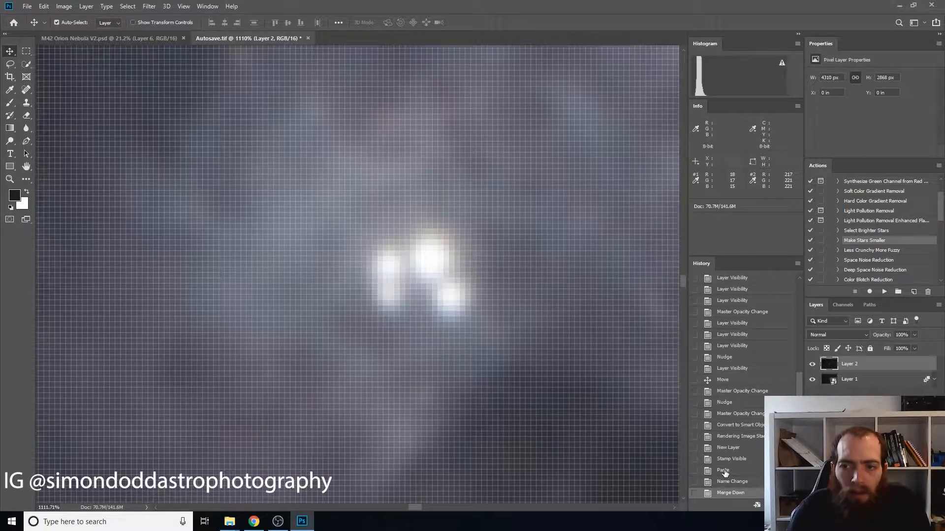
{"action": "left_click", "coordinate": [724, 471]}
{"action": "left_click", "coordinate": [730, 494]}
{"action": "scroll", "coordinate": [593, 362], "scroll_direction": "down", "scroll_amount": 5}
{"action": "scroll", "coordinate": [639, 372], "scroll_direction": "down", "scroll_amount": 3}
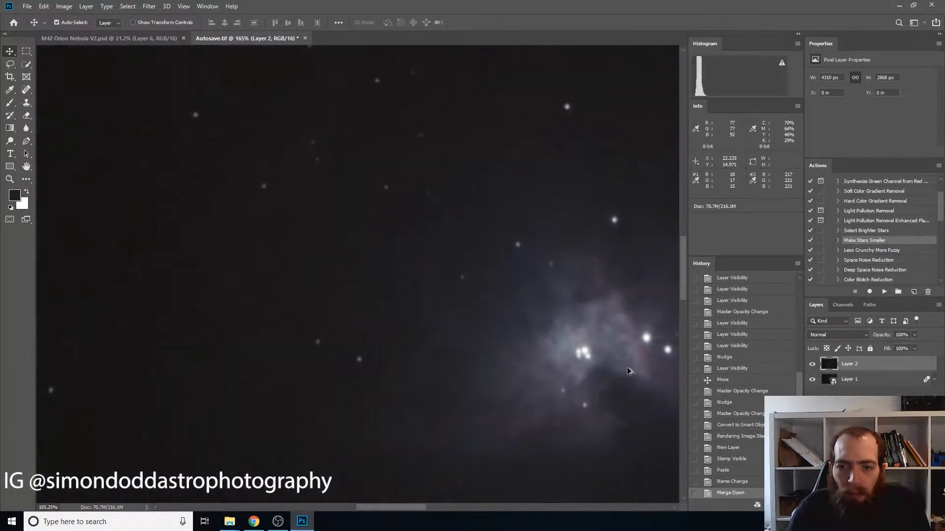
{"action": "scroll", "coordinate": [643, 374], "scroll_direction": "down", "scroll_amount": 10}
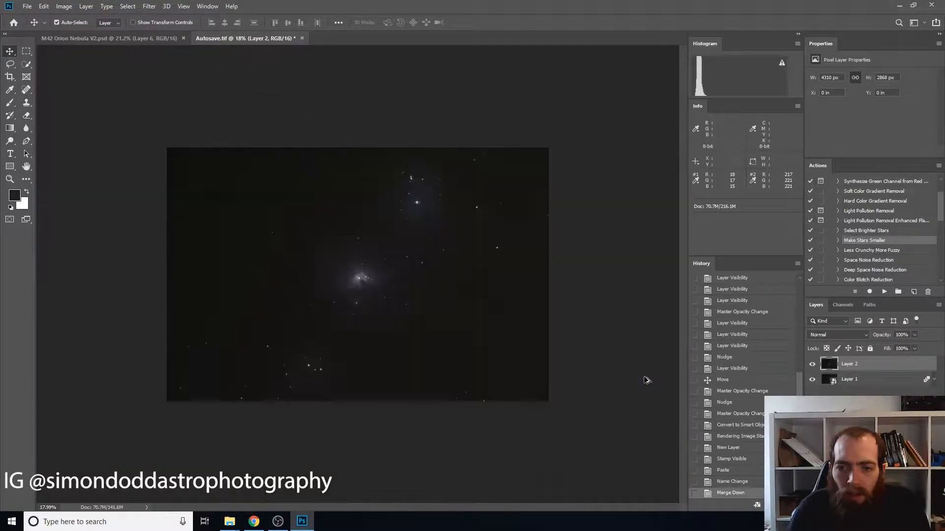
{"action": "scroll", "coordinate": [361, 283], "scroll_direction": "up", "scroll_amount": 9}
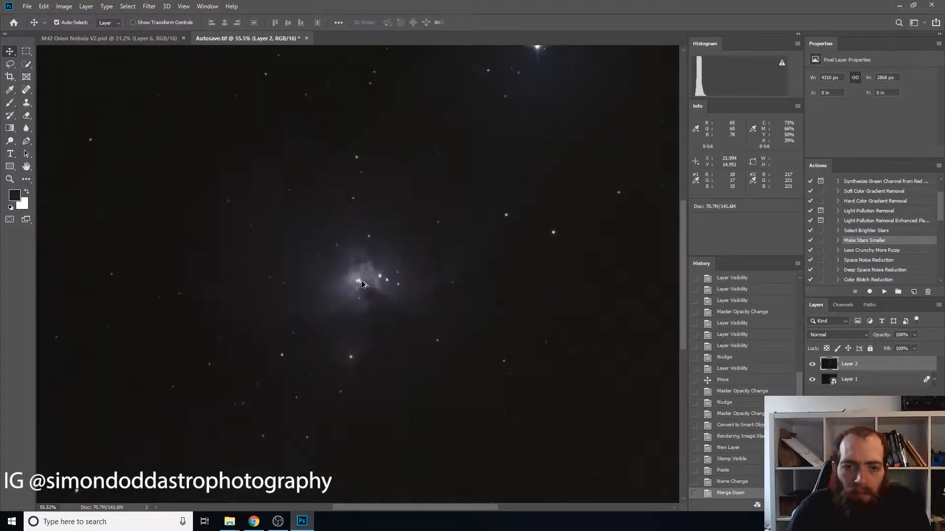
{"action": "scroll", "coordinate": [362, 284], "scroll_direction": "up", "scroll_amount": 5}
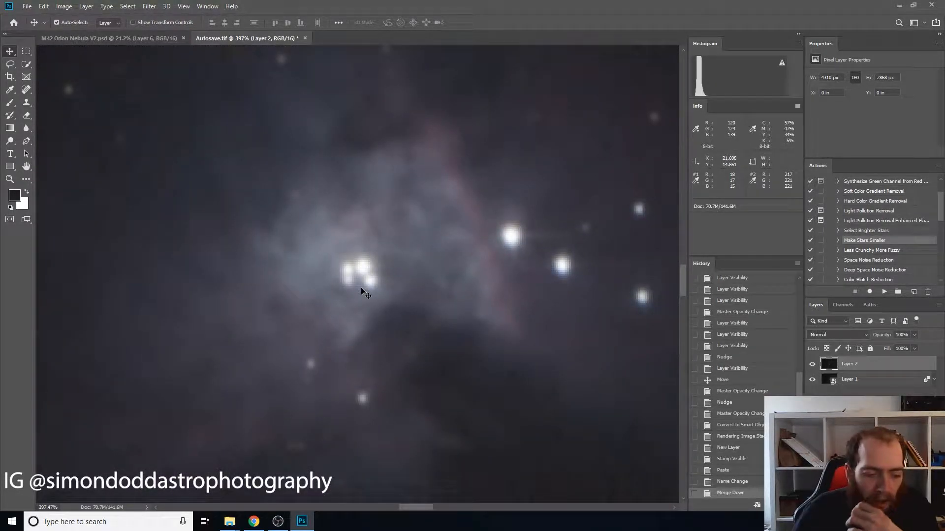
{"action": "left_click", "coordinate": [728, 463]}
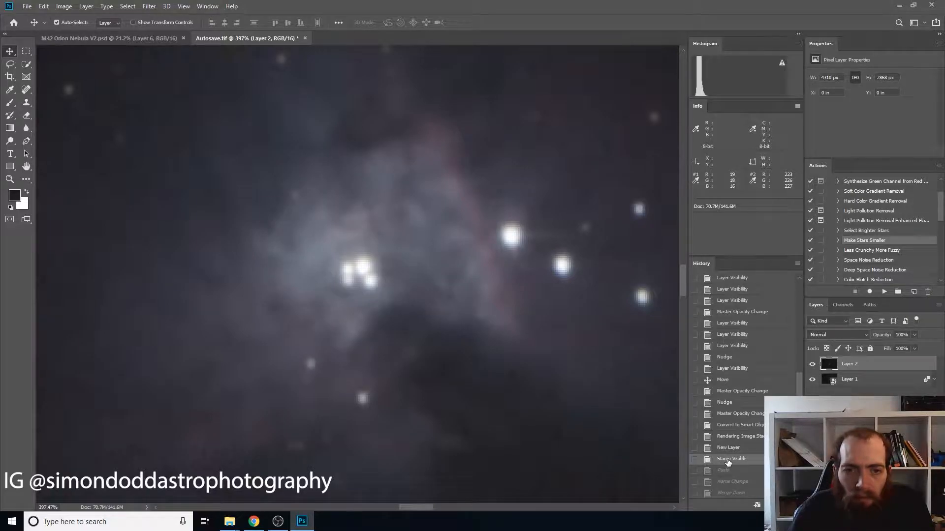
{"action": "left_click", "coordinate": [733, 493]}
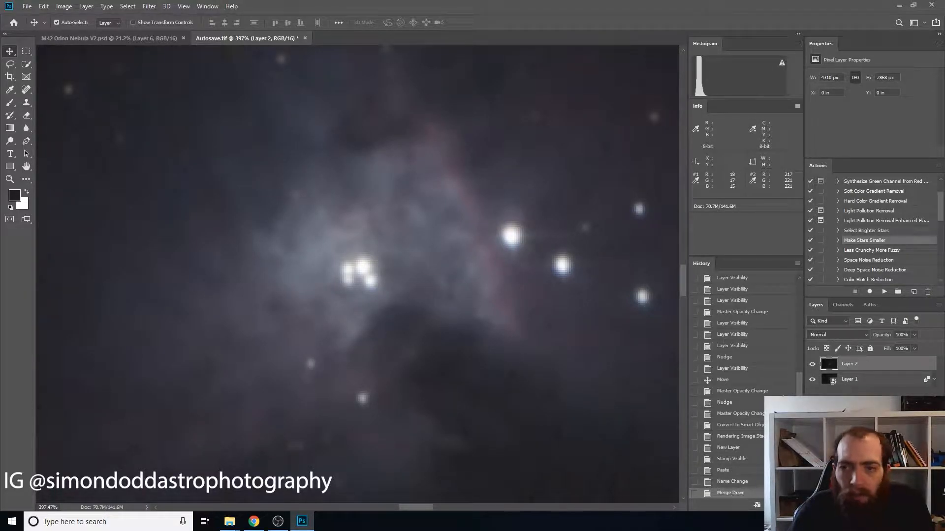
Run the Make Stars Smaller action two more times on Layer 2.
{"action": "left_click", "coordinate": [884, 291]}
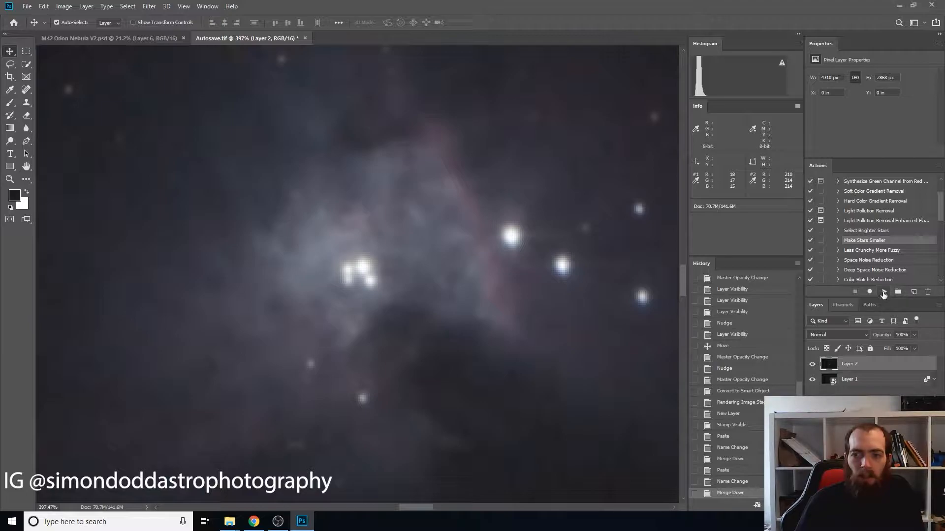
{"action": "left_click", "coordinate": [884, 292]}
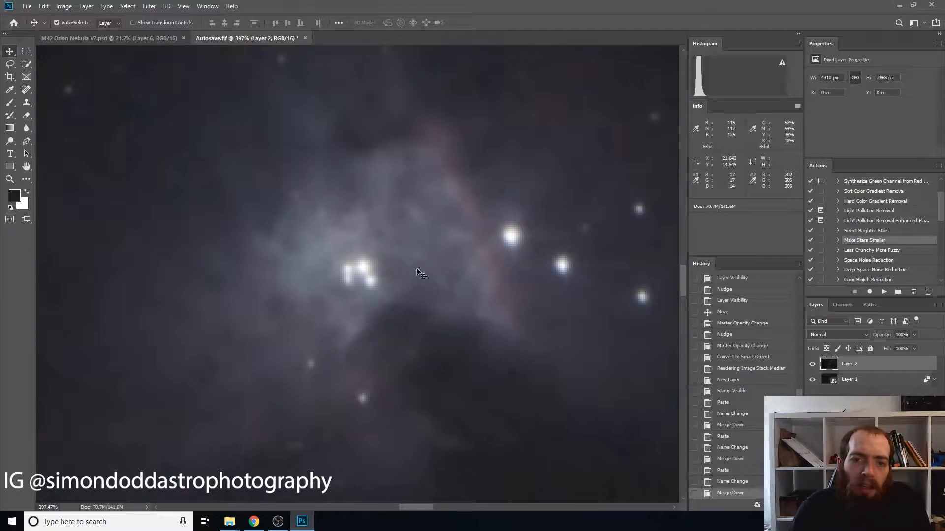
Select the bright nebula core with Color Range, sampling the grey-blue gas beside the central stars at a fuzziness of about 84.
{"action": "left_click", "coordinate": [129, 6]}
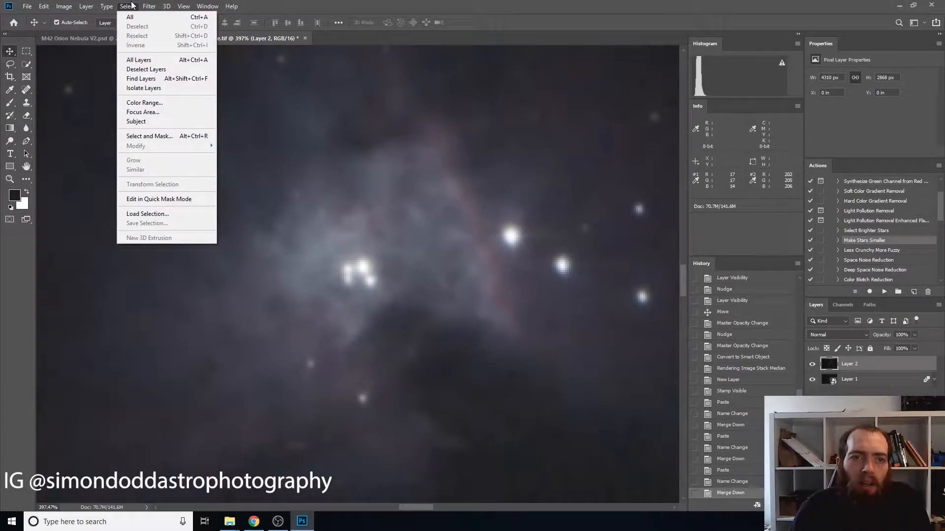
{"action": "left_click", "coordinate": [145, 103]}
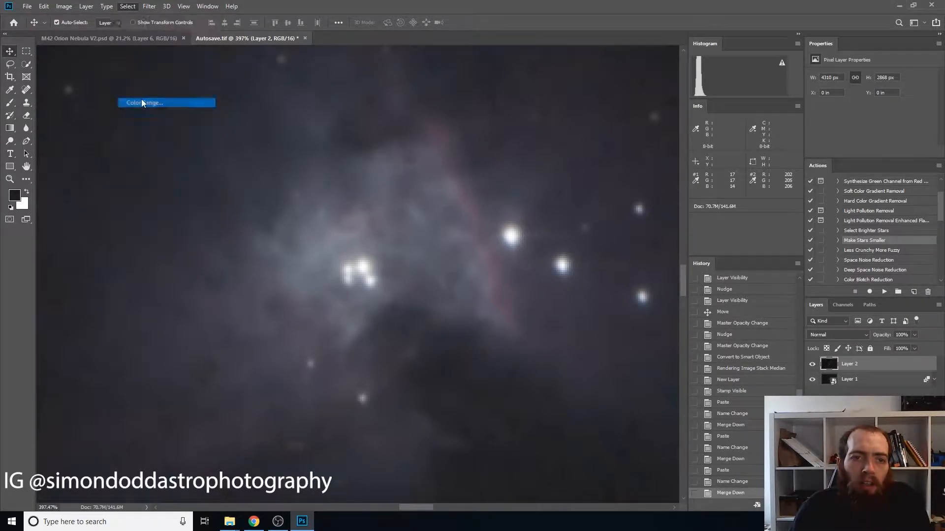
{"action": "left_click", "coordinate": [318, 267]}
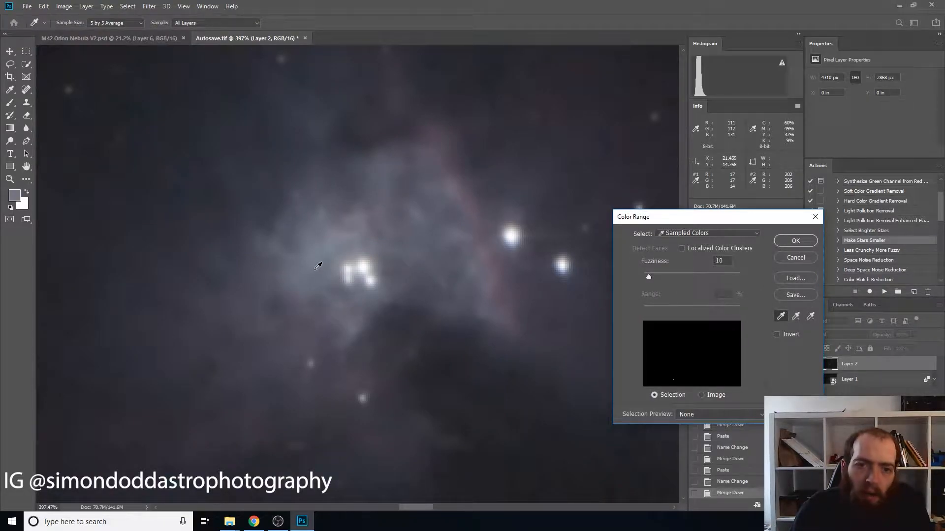
{"action": "left_click_drag", "start_coordinate": [649, 276], "coordinate": [657, 276]}
{"action": "mouse_move", "coordinate": [695, 274]}
{"action": "left_mouse_down"}
{"action": "mouse_move", "coordinate": [710, 274]}
{"action": "mouse_move", "coordinate": [698, 276]}
{"action": "left_mouse_up"}
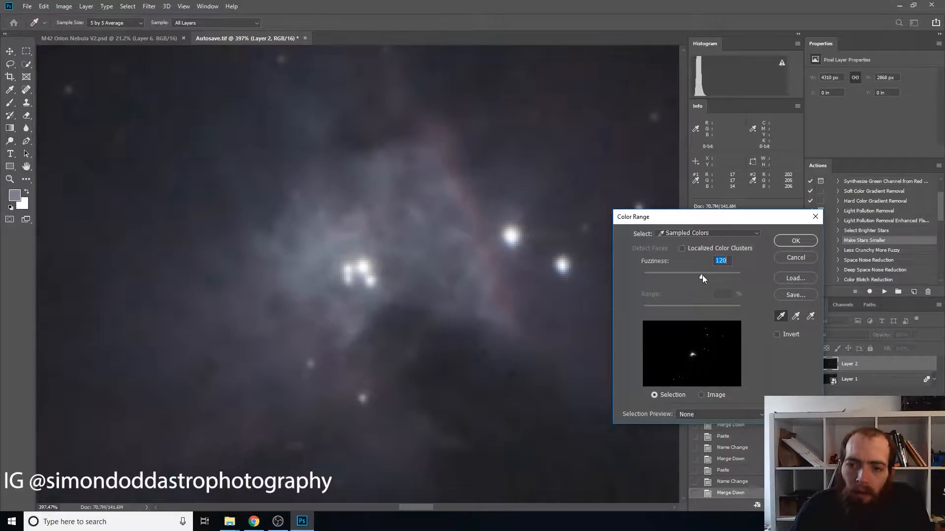
{"action": "left_click", "coordinate": [453, 234]}
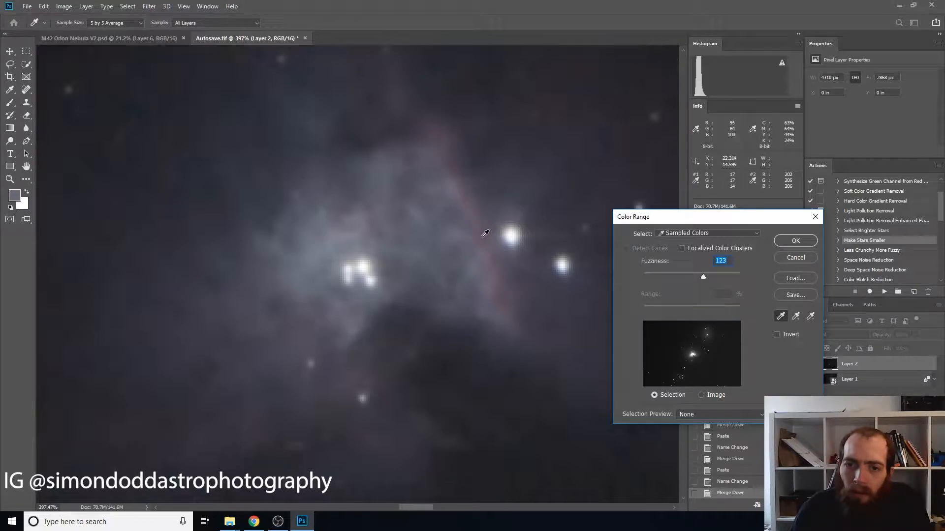
{"action": "left_click", "coordinate": [417, 255]}
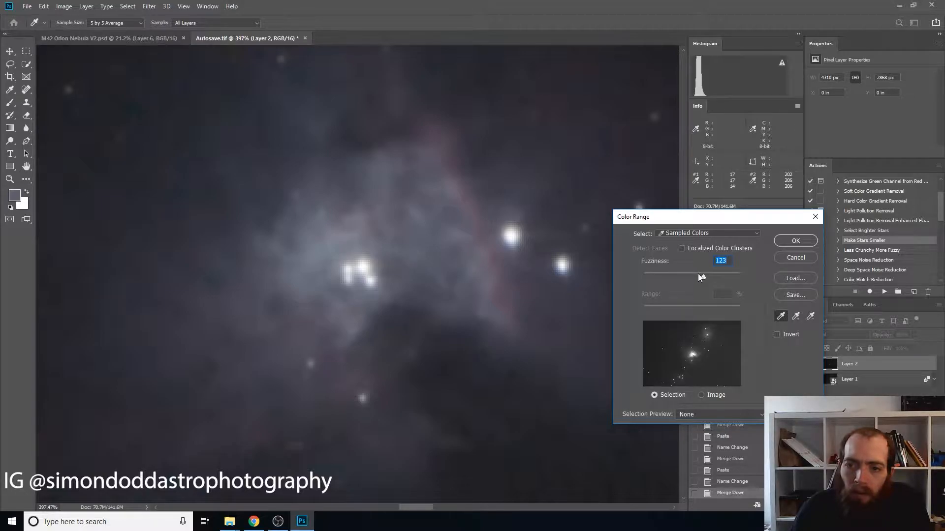
{"action": "left_click_drag", "start_coordinate": [699, 277], "coordinate": [687, 276]}
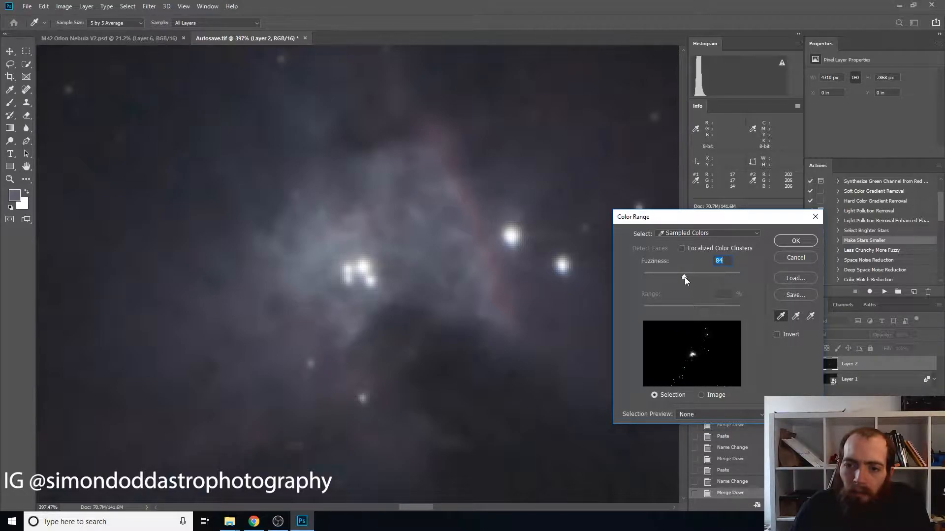
{"action": "left_click", "coordinate": [805, 241]}
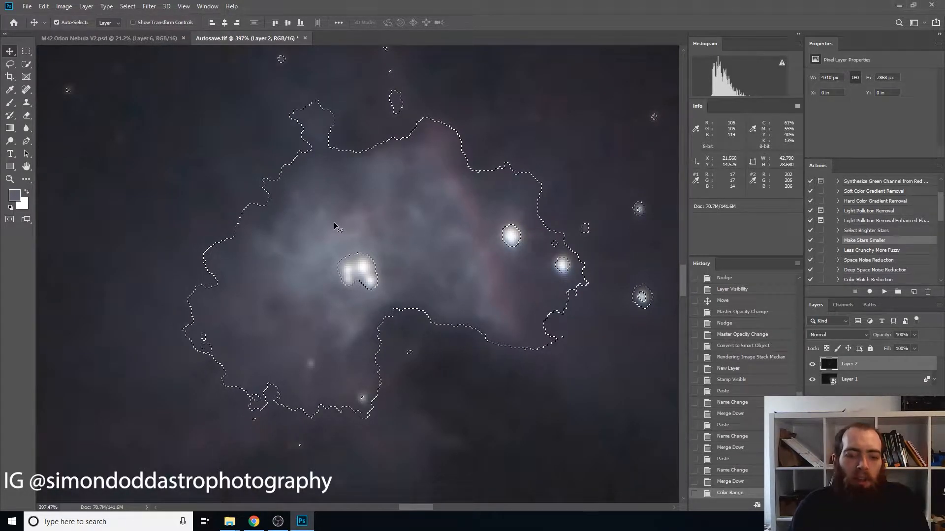
Add a Curves adjustment layer masked to the nebula core selection.
{"action": "scroll", "coordinate": [333, 222], "scroll_direction": "down", "scroll_amount": 3}
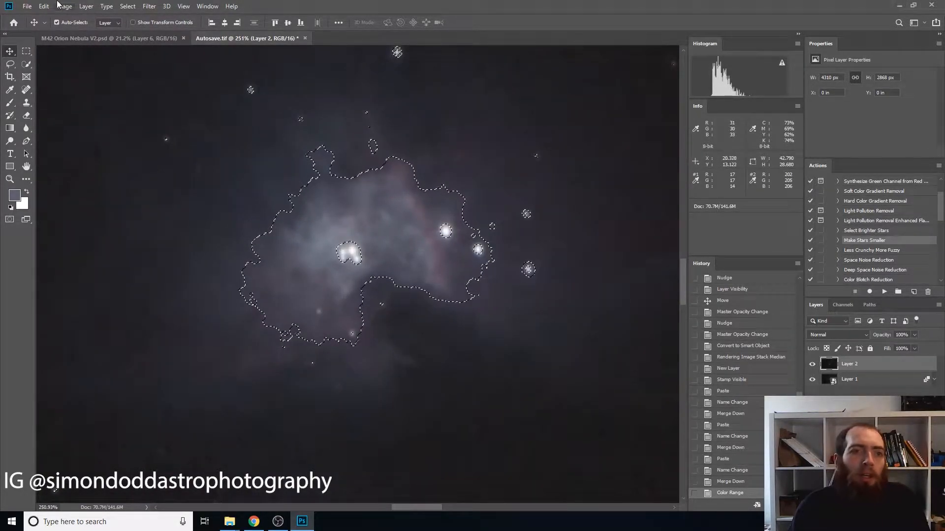
{"action": "left_click", "coordinate": [87, 6]}
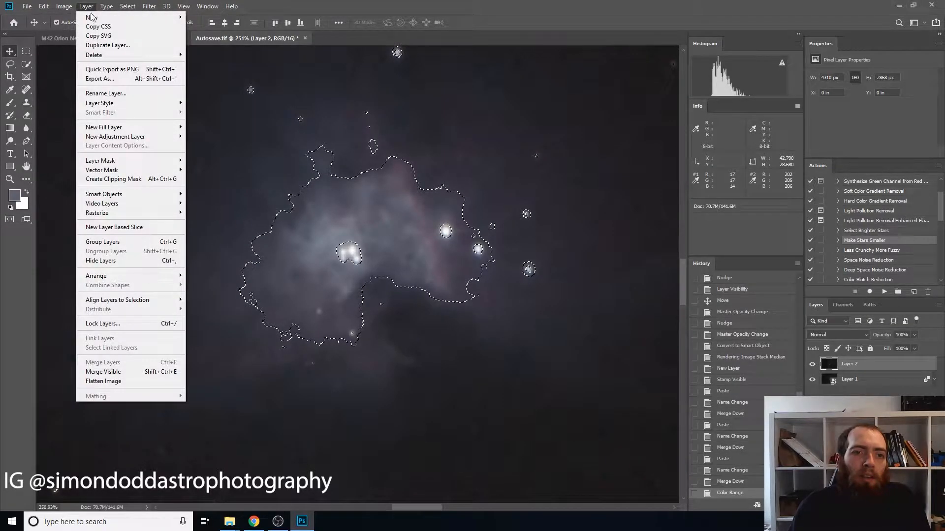
{"action": "mouse_move", "coordinate": [167, 136]}
{"action": "left_click", "coordinate": [238, 155]}
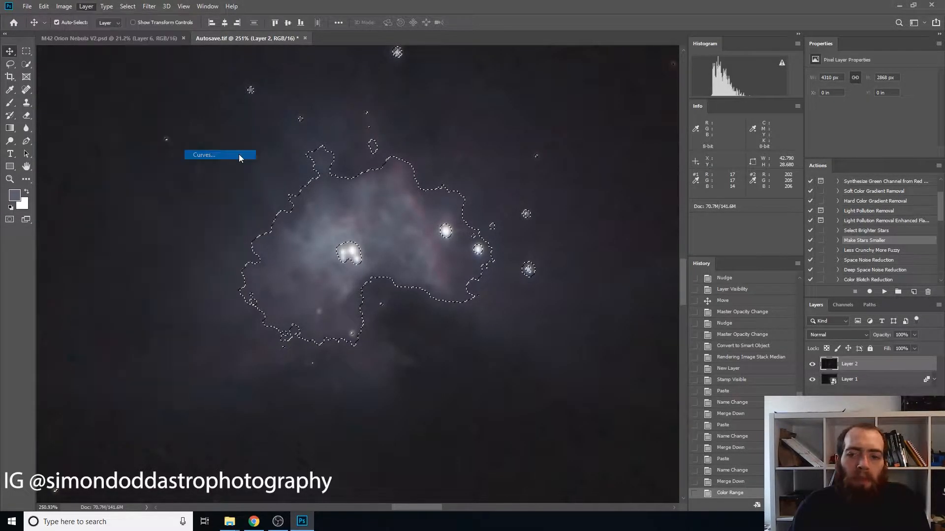
{"action": "left_click", "coordinate": [551, 156]}
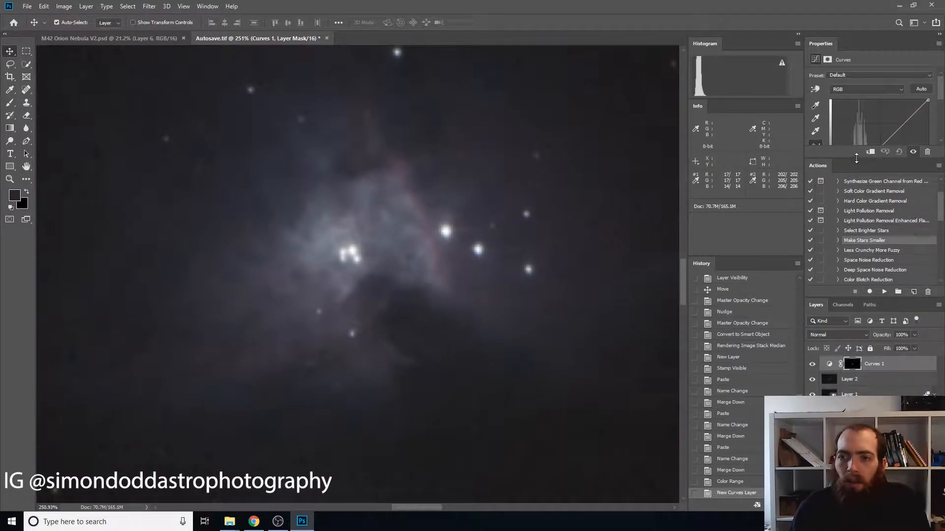
Enlarge the curve display and shape an S-curve that darkens the shadows, with RGB points at about 82 to 95 and 172 to 190.
{"action": "double_click", "coordinate": [873, 304]}
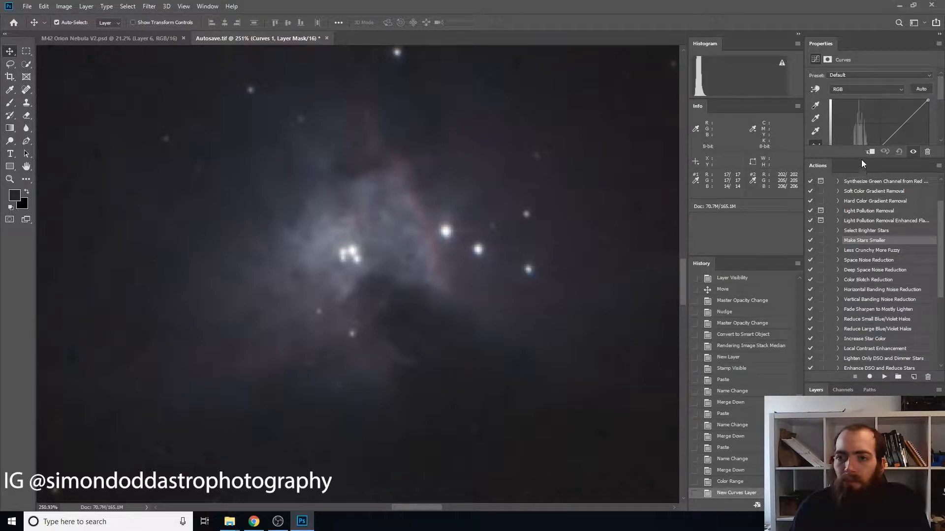
{"action": "left_click_drag", "start_coordinate": [861, 159], "coordinate": [868, 232]}
{"action": "left_click_drag", "start_coordinate": [847, 180], "coordinate": [848, 189]}
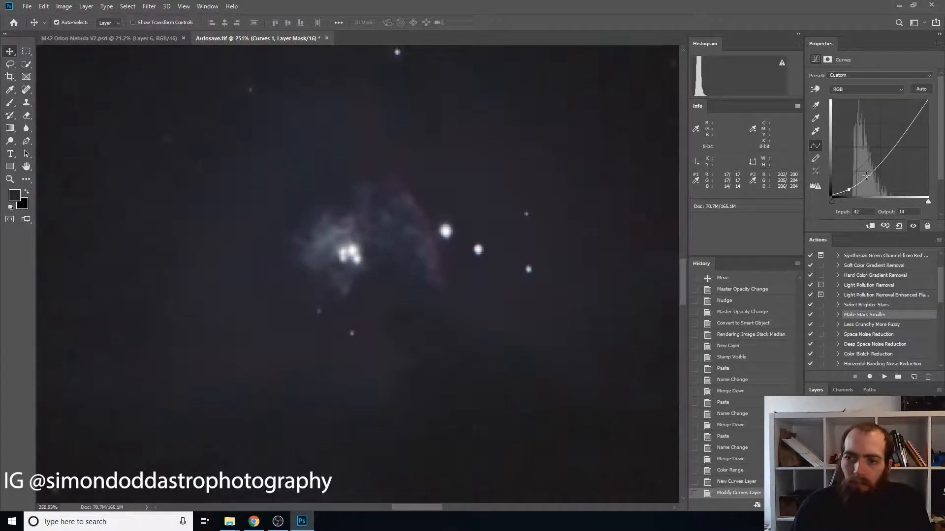
{"action": "mouse_move", "coordinate": [866, 174]}
{"action": "left_mouse_down"}
{"action": "mouse_move", "coordinate": [862, 165]}
{"action": "mouse_move", "coordinate": [850, 185]}
{"action": "mouse_move", "coordinate": [863, 158]}
{"action": "left_mouse_up"}
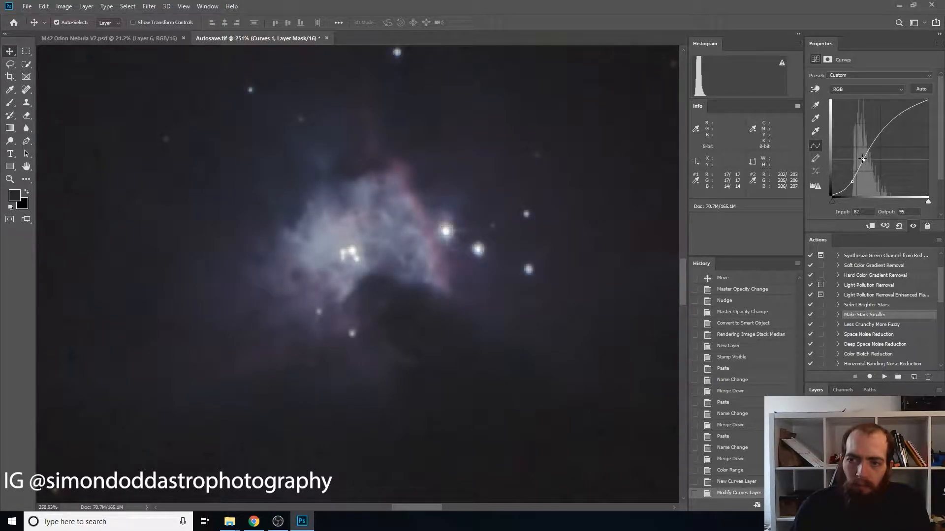
{"action": "left_click_drag", "start_coordinate": [892, 114], "coordinate": [897, 124]}
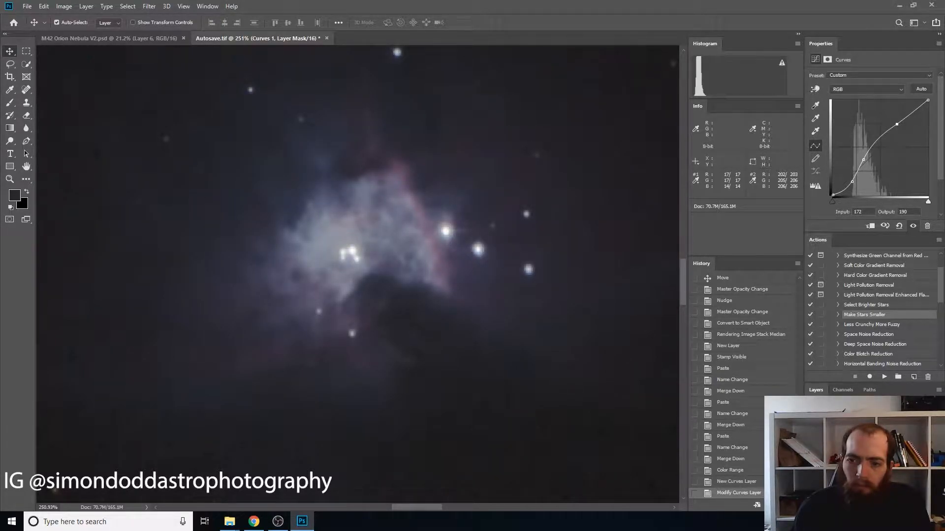
Toggle the Curves adjustment layer's visibility repeatedly to compare the nebula core with and without it.
{"action": "key", "text": "ctrl+comma"}
{"action": "key", "text": "ctrl+comma"}
{"action": "key", "text": "ctrl+comma"}
{"action": "key", "text": "ctrl+comma"}
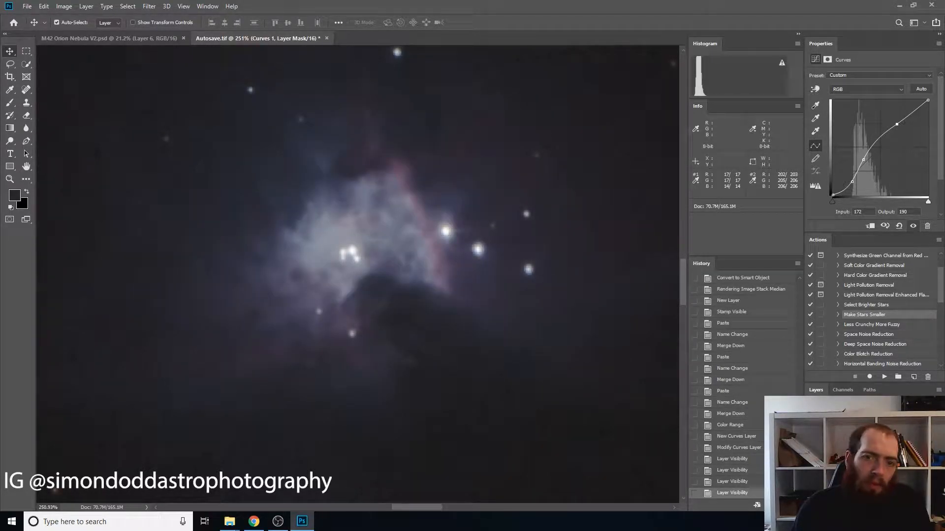
{"action": "key", "text": "ctrl+comma"}
{"action": "key", "text": "ctrl+comma"}
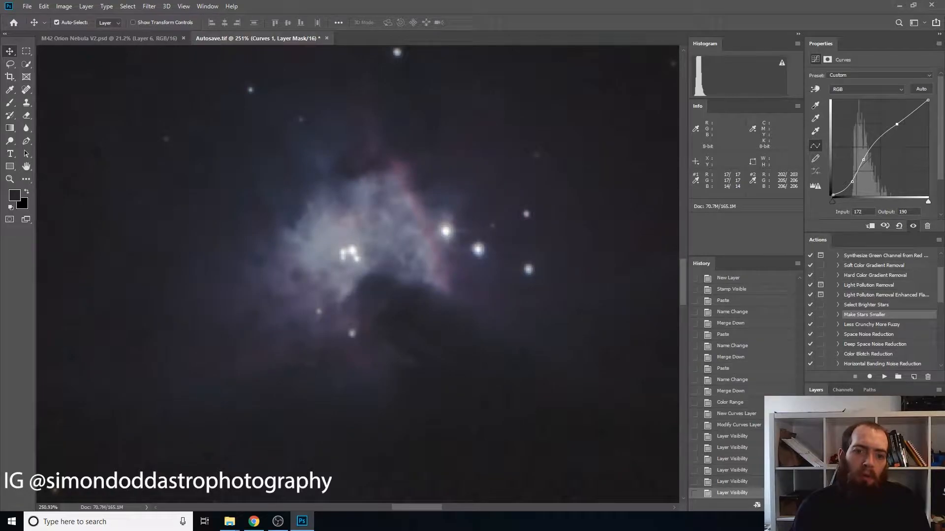
{"action": "key", "text": "ctrl+comma"}
{"action": "key", "text": "ctrl+comma"}
{"action": "key", "text": "ctrl+comma"}
{"action": "key", "text": "ctrl+comma"}
{"action": "key", "text": "ctrl+comma"}
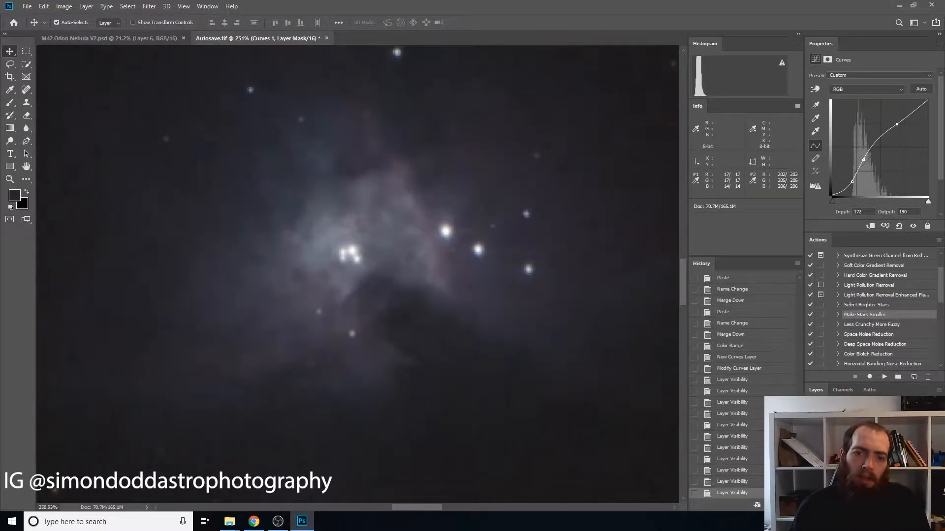
{"action": "key", "text": "ctrl+comma"}
{"action": "key", "text": "ctrl+comma"}
{"action": "key", "text": "ctrl+comma"}
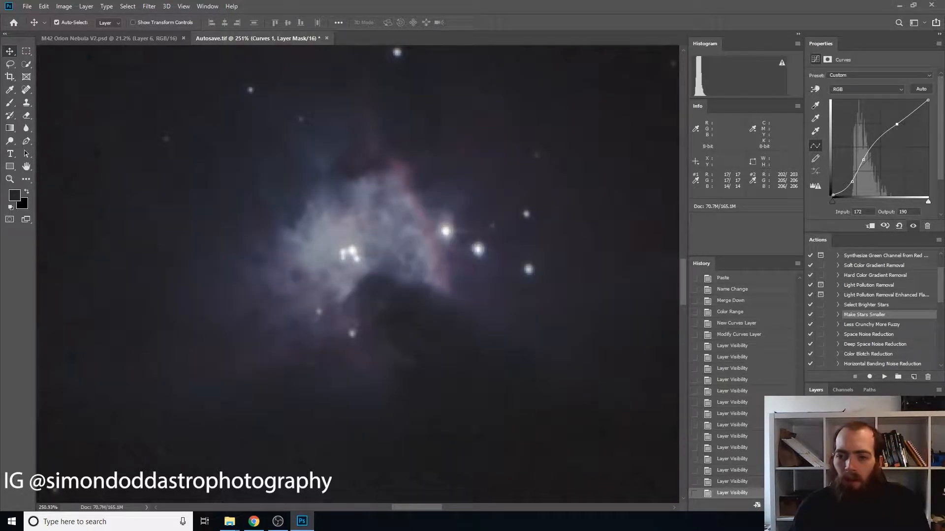
Set the Curves adjustment layer's opacity to 80% and compare the nebula with the layer hidden and shown.
{"action": "key", "text": "8"}
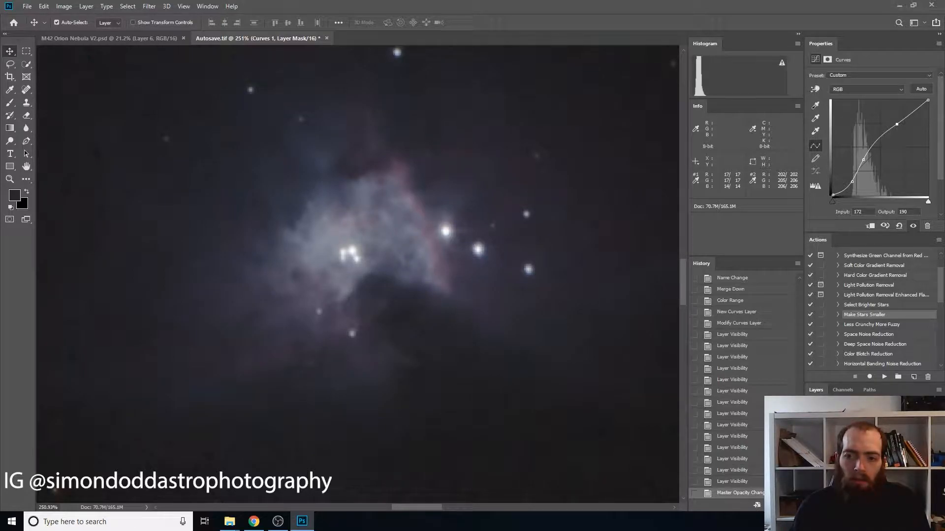
{"action": "key", "text": "ctrl+comma"}
{"action": "key", "text": "ctrl+comma"}
{"action": "key", "text": "ctrl+comma"}
{"action": "key", "text": "ctrl+comma"}
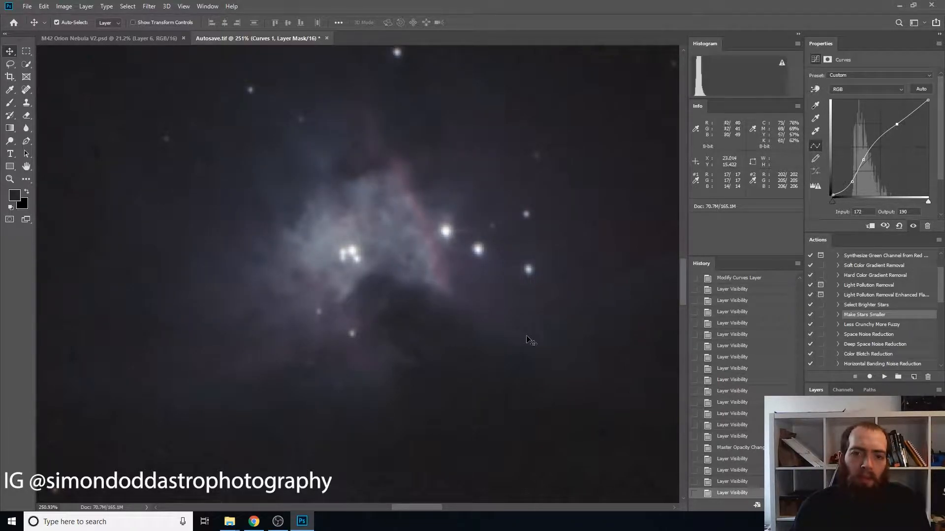
{"action": "scroll", "coordinate": [463, 267], "scroll_direction": "down", "scroll_amount": 5}
{"action": "scroll", "coordinate": [463, 270], "scroll_direction": "down", "scroll_amount": 6}
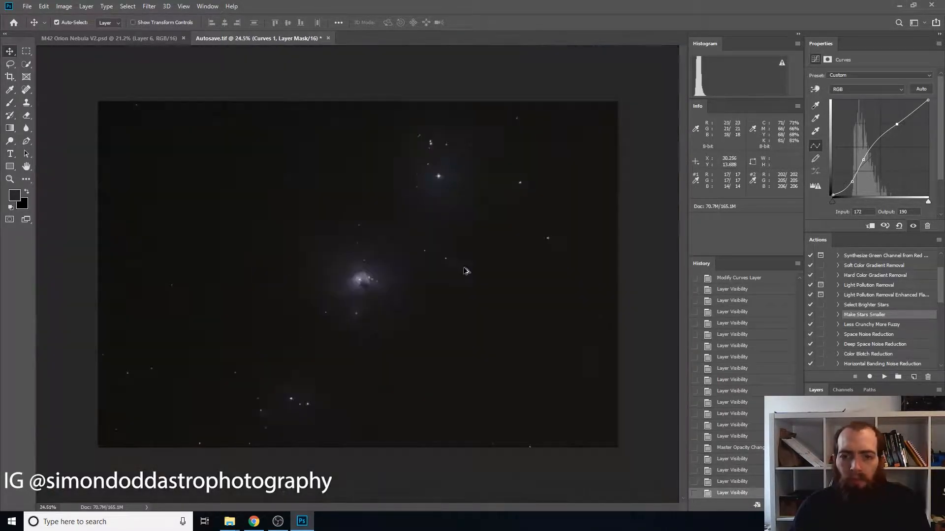
{"action": "scroll", "coordinate": [465, 272], "scroll_direction": "up", "scroll_amount": 5}
{"action": "scroll", "coordinate": [249, 300], "scroll_direction": "up", "scroll_amount": 4}
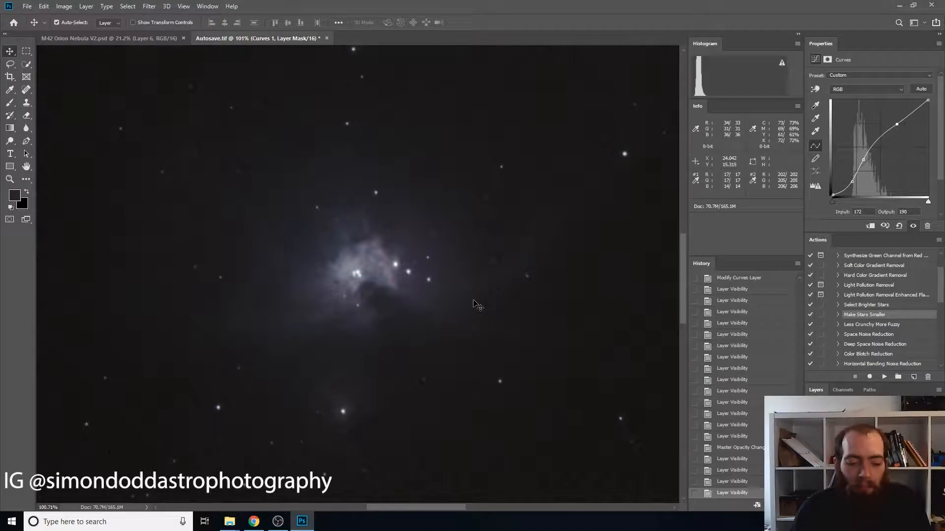
Select and copy the whole Autosave.tif canvas, and add a new empty layer in M42 Orion Nebula V2.psd.
{"action": "left_click", "coordinate": [116, 40]}
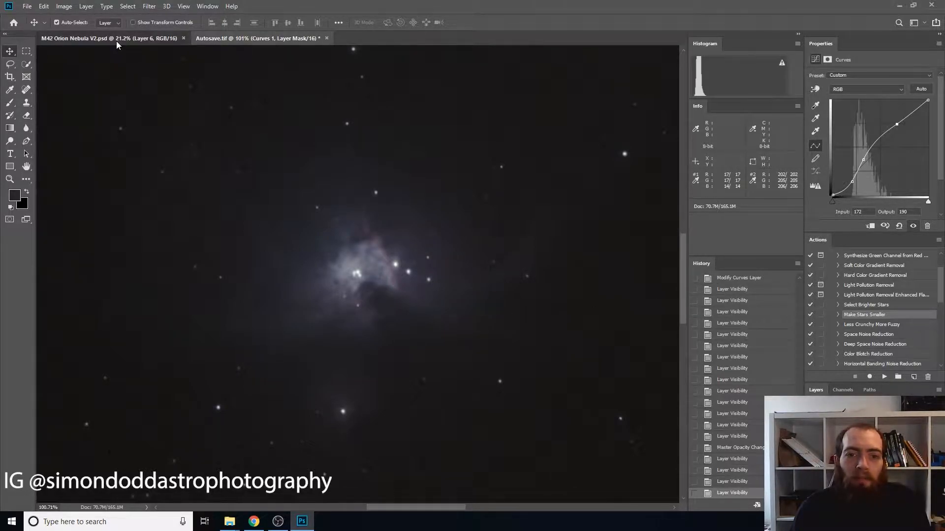
{"action": "key", "text": "ctrl"}
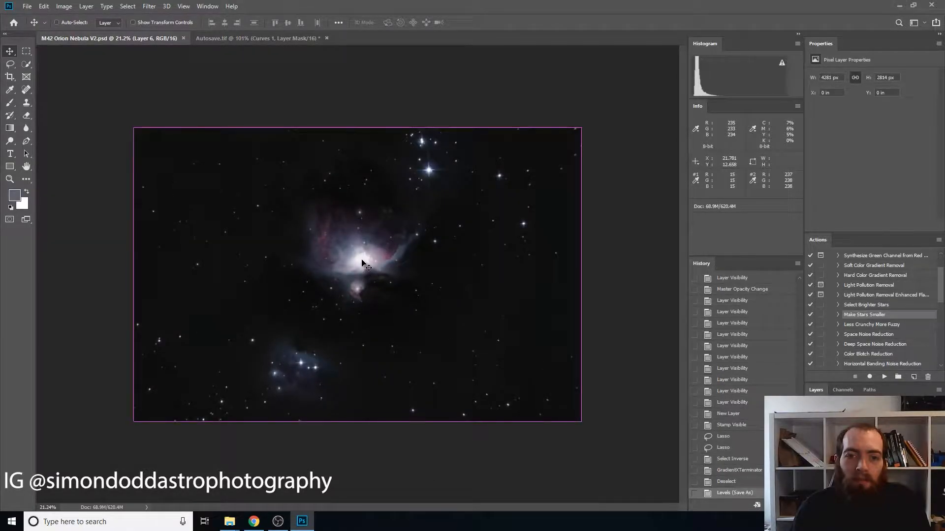
{"action": "left_click", "coordinate": [217, 38]}
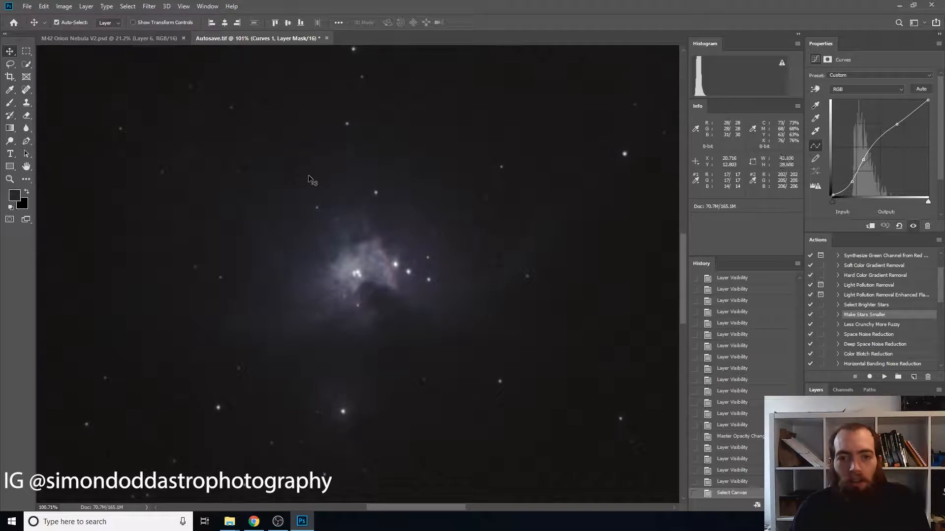
{"action": "key", "text": "ctrl+0"}
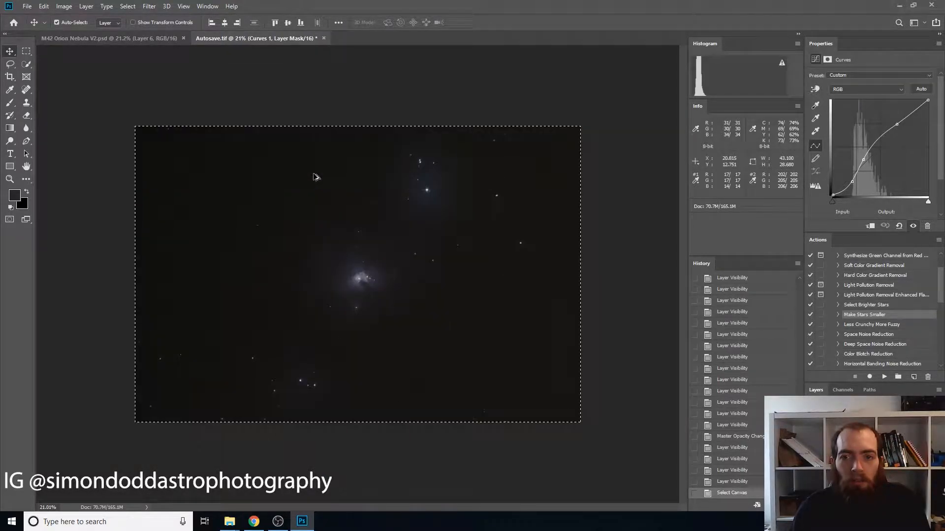
{"action": "key", "text": "ctrl+a"}
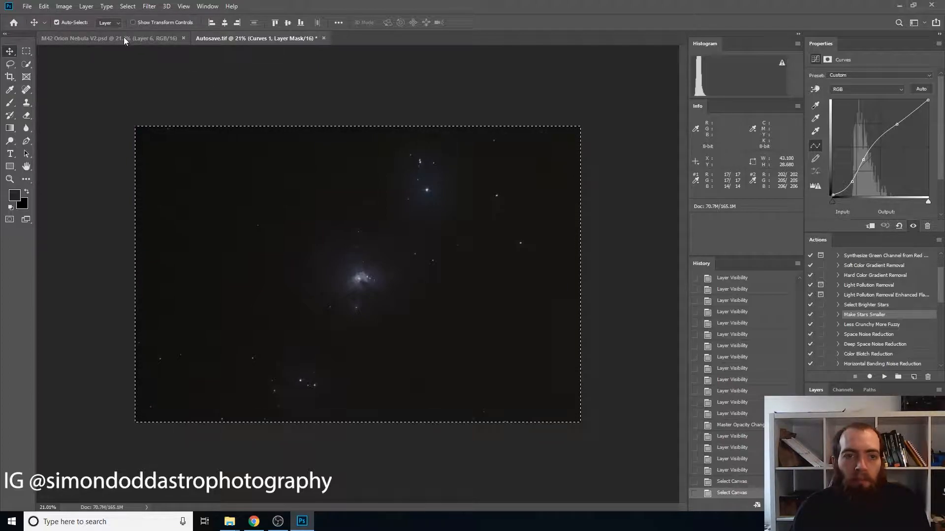
{"action": "left_click", "coordinate": [123, 37]}
{"action": "key", "text": "ctrl+shift+alt+n"}
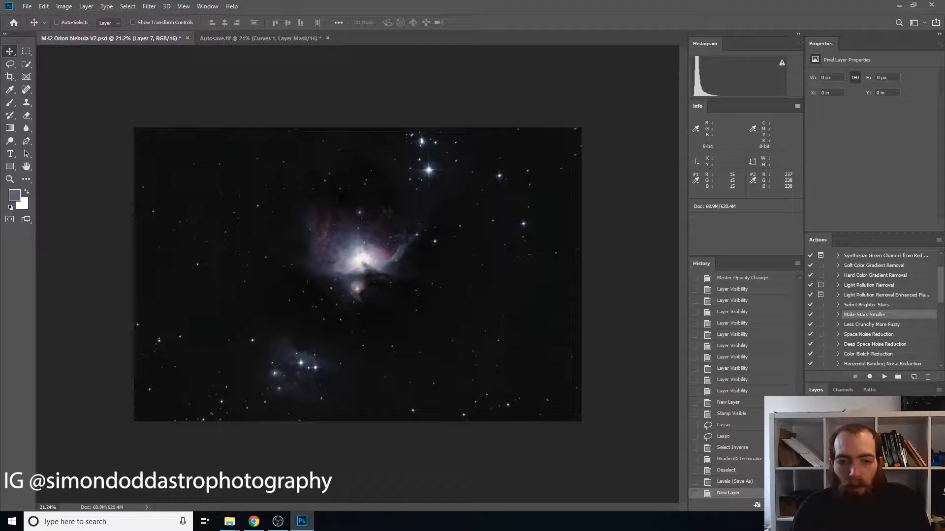
Try pasting the copied content into the new layer, check it against the nebula image, and revert the history to the empty layer.
{"action": "key", "text": "ctrl+v"}
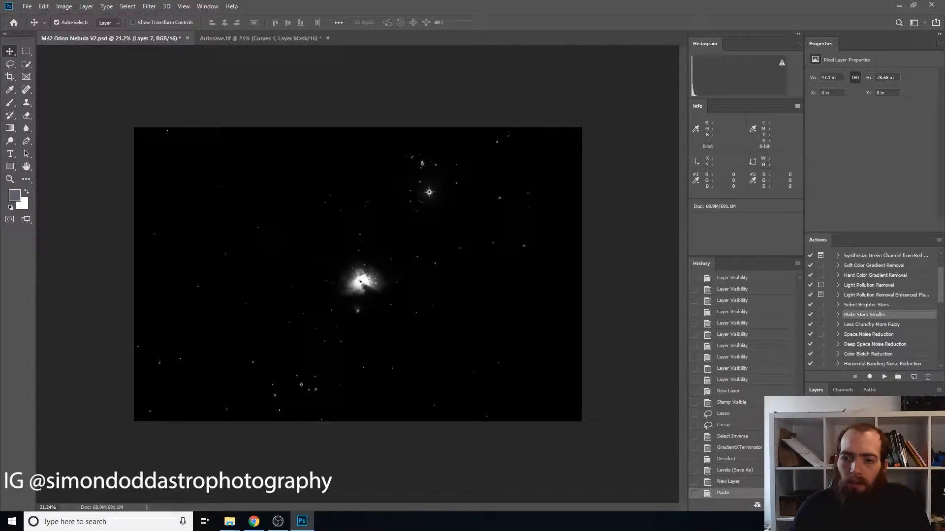
{"action": "key", "text": "ctrl+comma"}
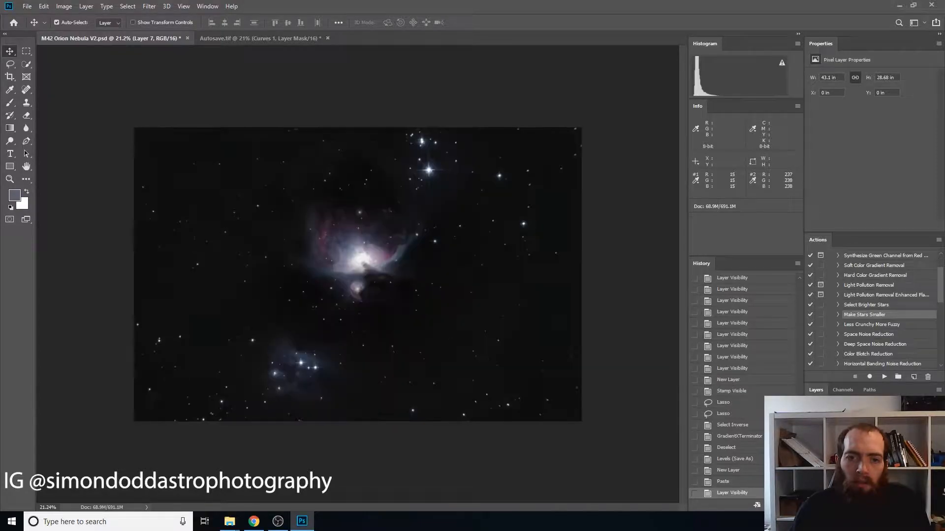
{"action": "key", "text": "ctrl+comma"}
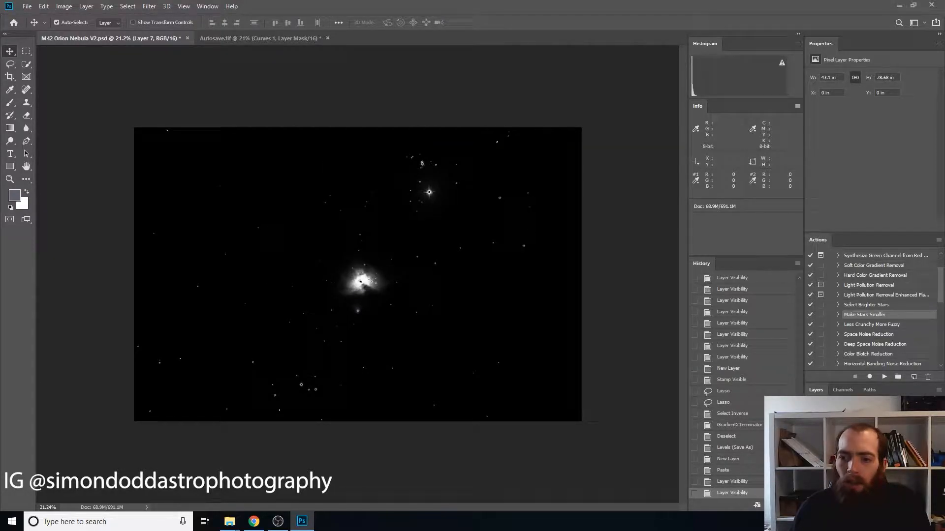
{"action": "left_click", "coordinate": [45, 8]}
{"action": "left_click", "coordinate": [49, 19]}
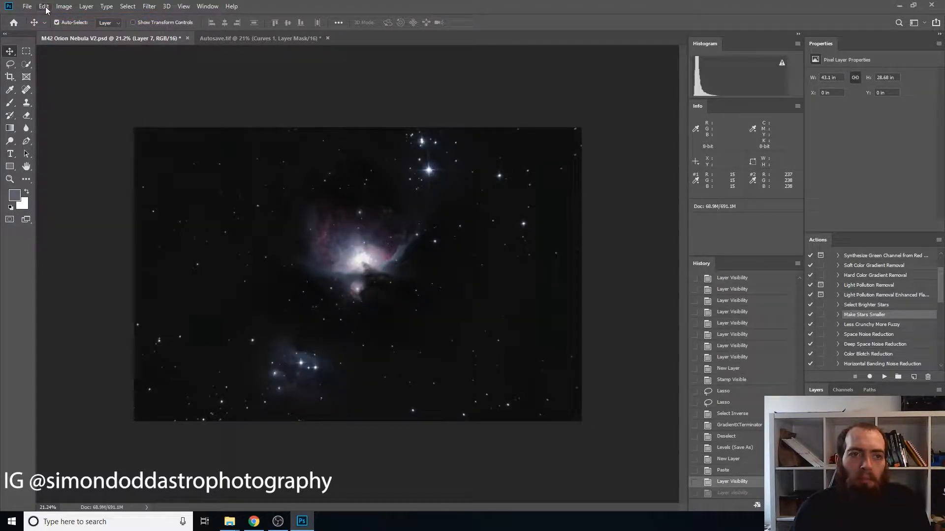
{"action": "left_click", "coordinate": [724, 460]}
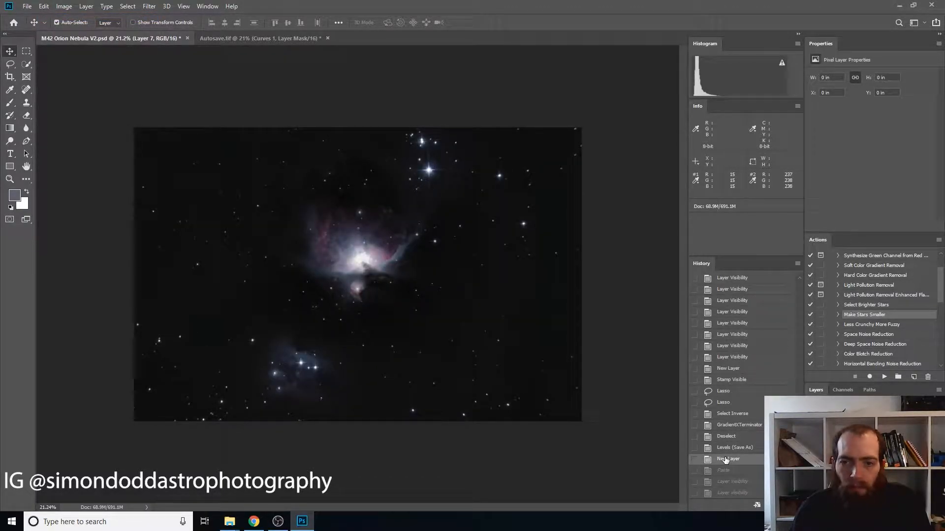
Stamp all visible layers of Autosave.tif into a new layer and select the whole canvas.
{"action": "left_click", "coordinate": [266, 37]}
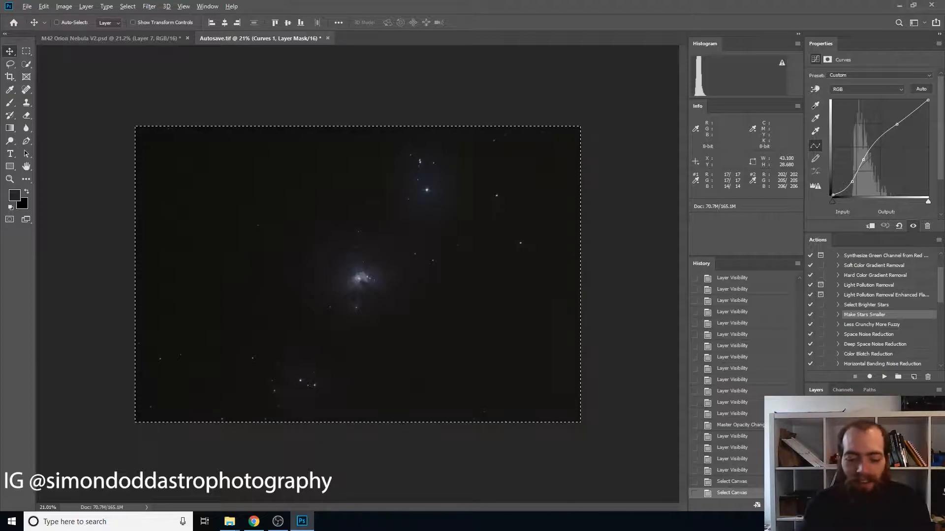
{"action": "key", "text": "ctrl+shift+alt+n"}
{"action": "key", "text": "ctrl+shift+alt+e"}
{"action": "key", "text": "ctrl+a"}
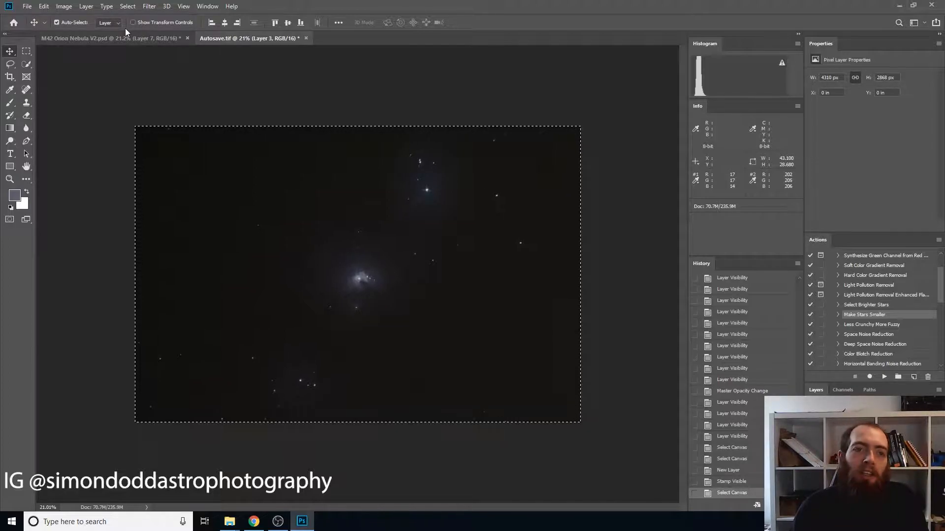
{"action": "left_click", "coordinate": [123, 39]}
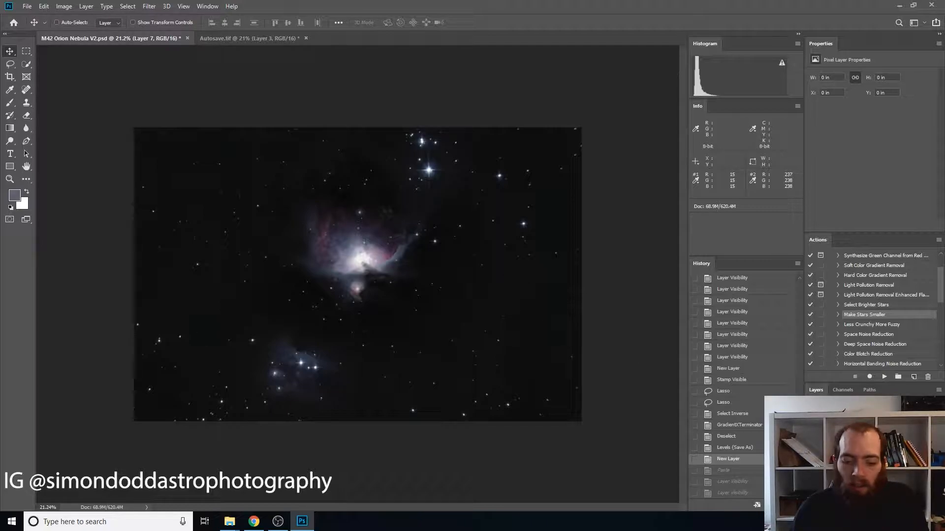
{"action": "key", "text": "ctrl+j"}
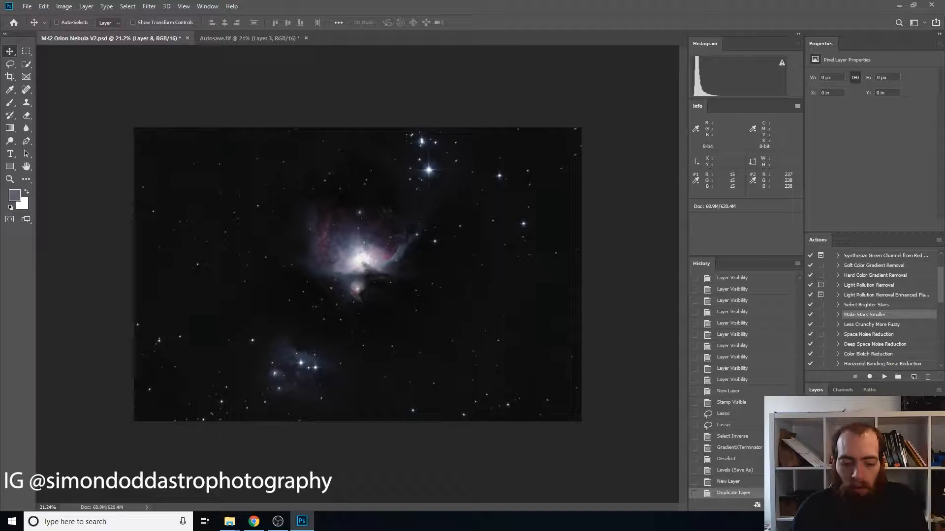
{"action": "left_click", "coordinate": [731, 482]}
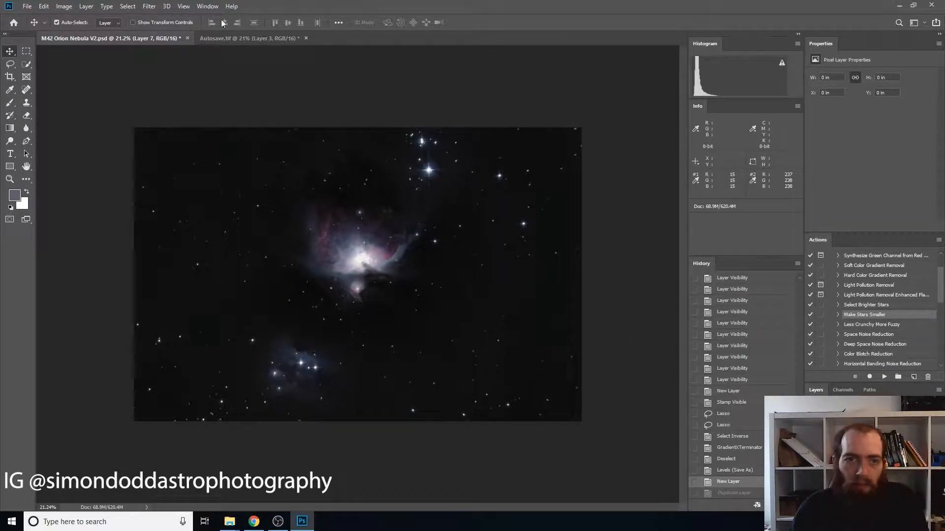
Copy the whole stamped image from Autosave.tif and paste it into the empty layer of M42 Orion Nebula V2.psd.
{"action": "left_click", "coordinate": [225, 37]}
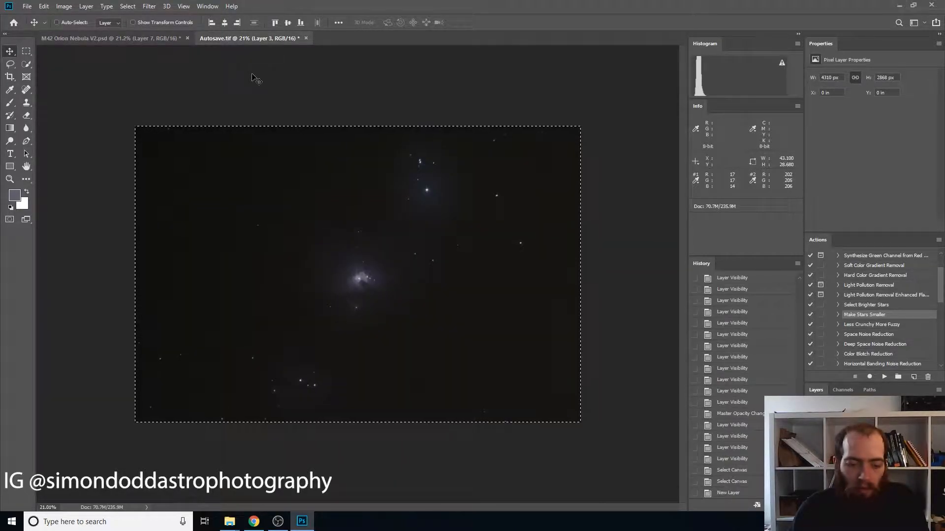
{"action": "key", "text": "ctrl+a"}
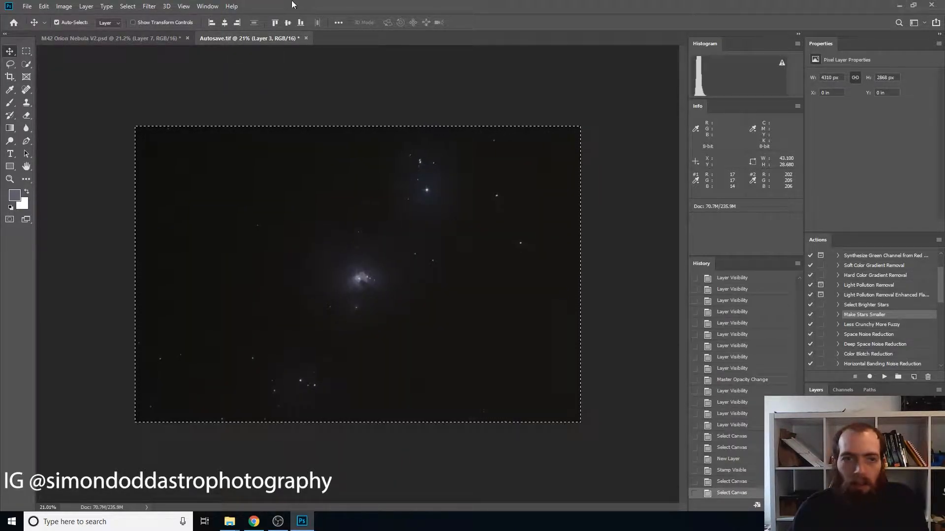
{"action": "left_click", "coordinate": [114, 38]}
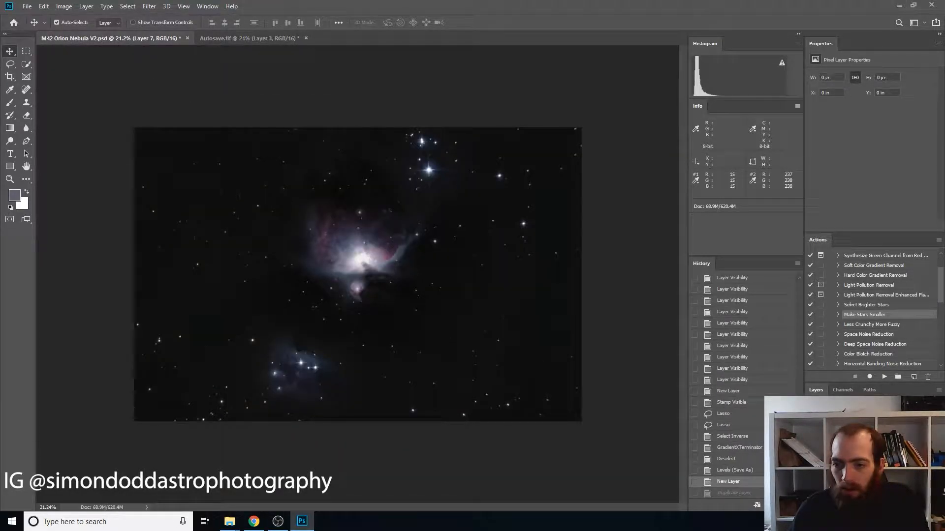
{"action": "key", "text": "ctrl+v"}
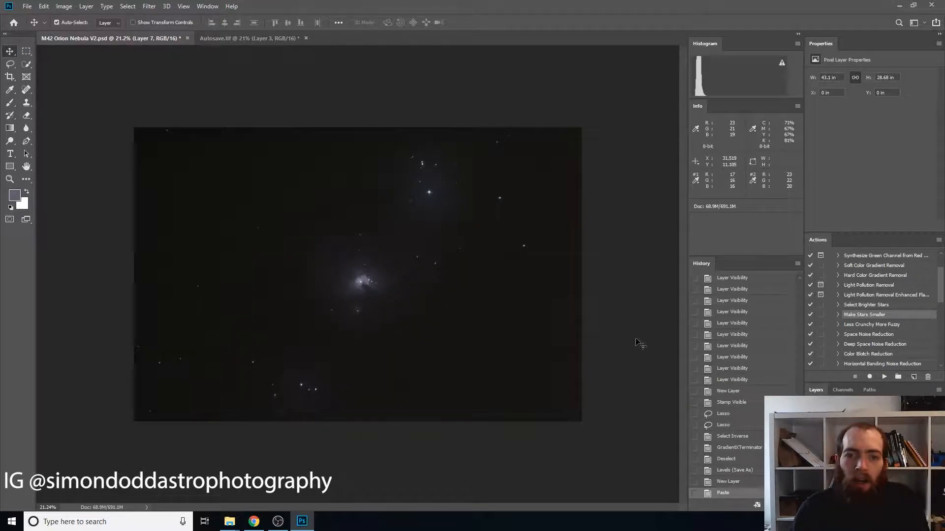
Toggle the pasted layer's visibility to compare its star and core positions with the nebula image below.
{"action": "key", "text": "ctrl+comma"}
{"action": "key", "text": "ctrl+comma"}
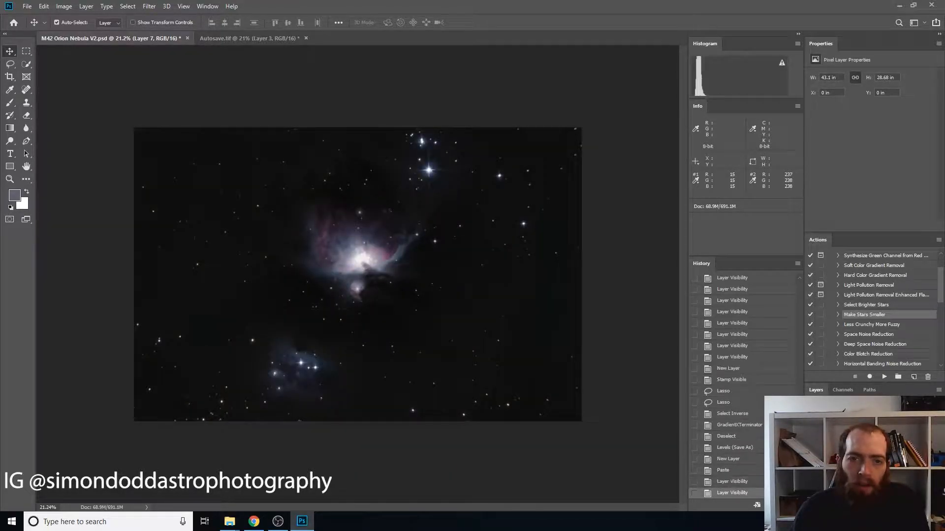
{"action": "key", "text": "ctrl+comma"}
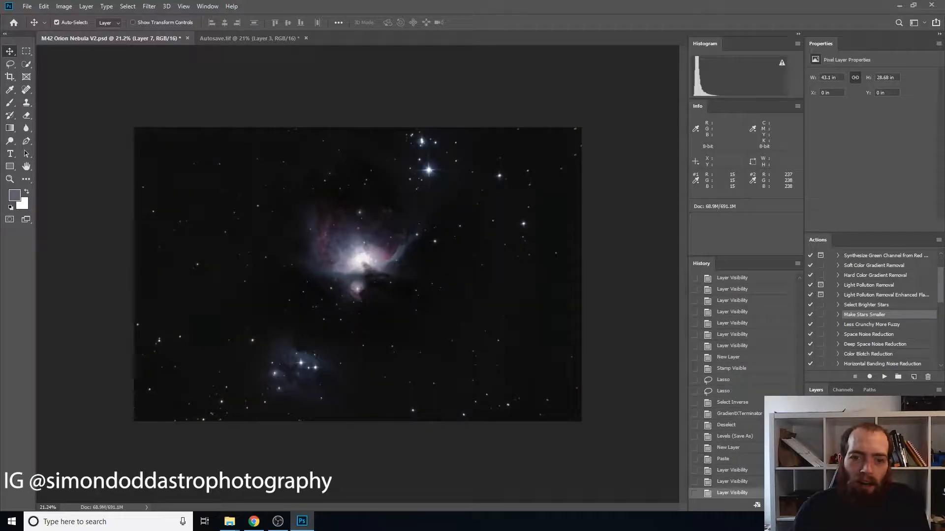
{"action": "key", "text": "ctrl+comma"}
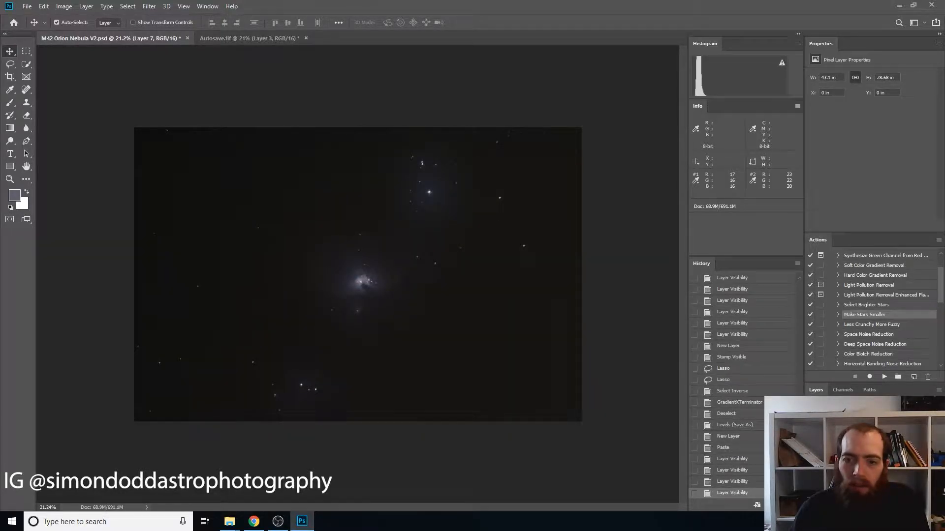
{"action": "key", "text": "ctrl+comma"}
{"action": "key", "text": "ctrl+comma"}
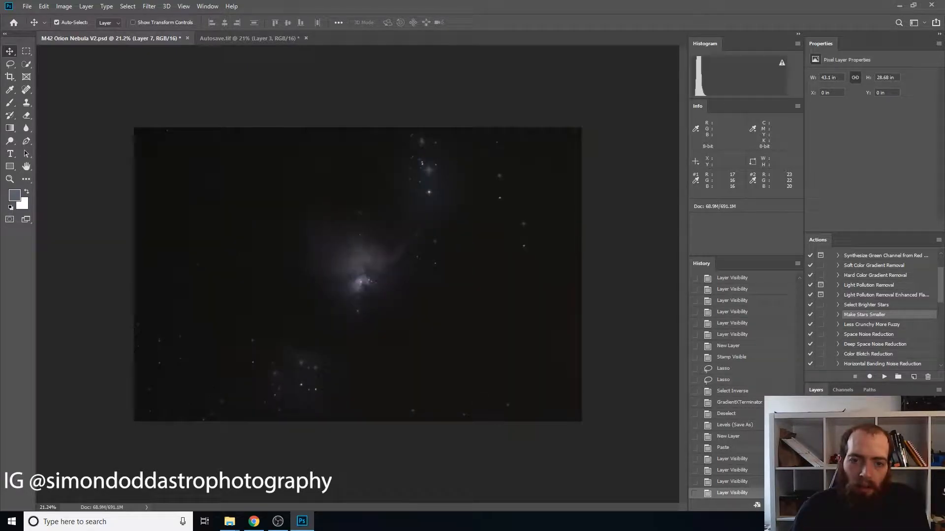
{"action": "key", "text": "ctrl+comma"}
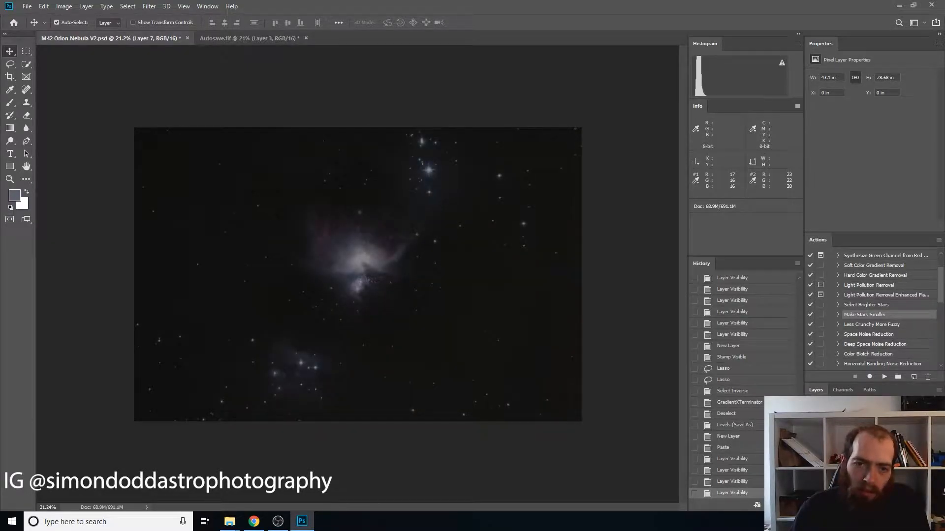
{"action": "key", "text": "ctrl+comma"}
Set the pasted layer's opacity to 50% and move it up about 2.13 in to line up with the nebula core below.
{"action": "key", "text": "5"}
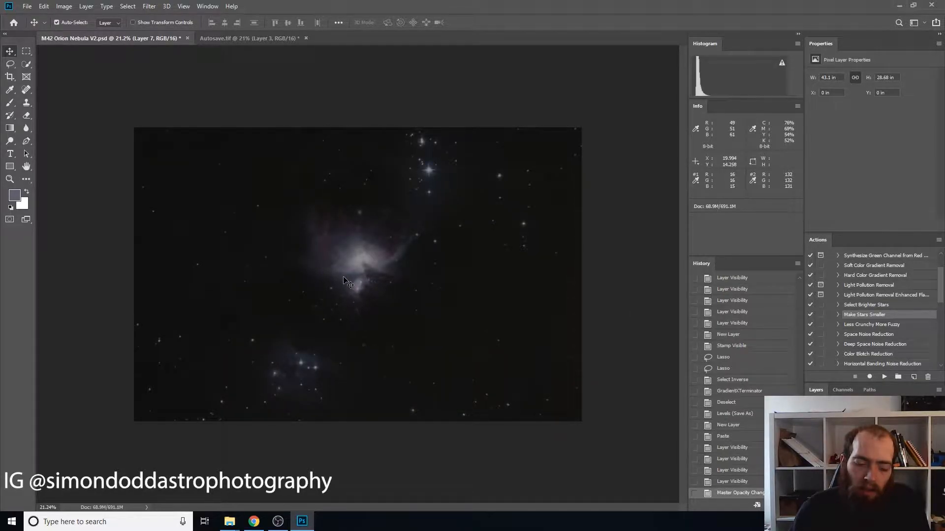
{"action": "scroll", "coordinate": [348, 284], "scroll_direction": "up", "scroll_amount": 5}
{"action": "left_click_drag", "start_coordinate": [457, 334], "coordinate": [456, 256]}
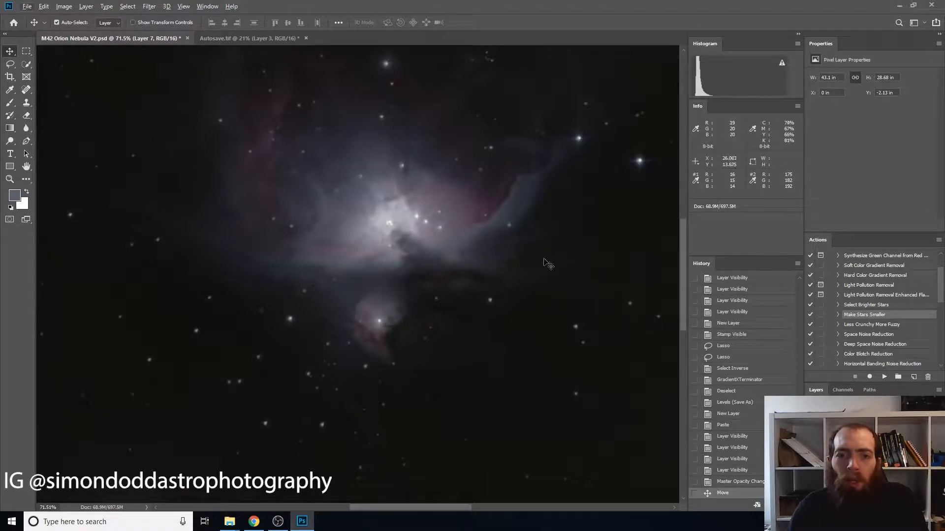
Clip the pasted core layer to the layer beneath it and toggle its visibility to compare the two cores.
{"action": "scroll", "coordinate": [547, 264], "scroll_direction": "down", "scroll_amount": 8}
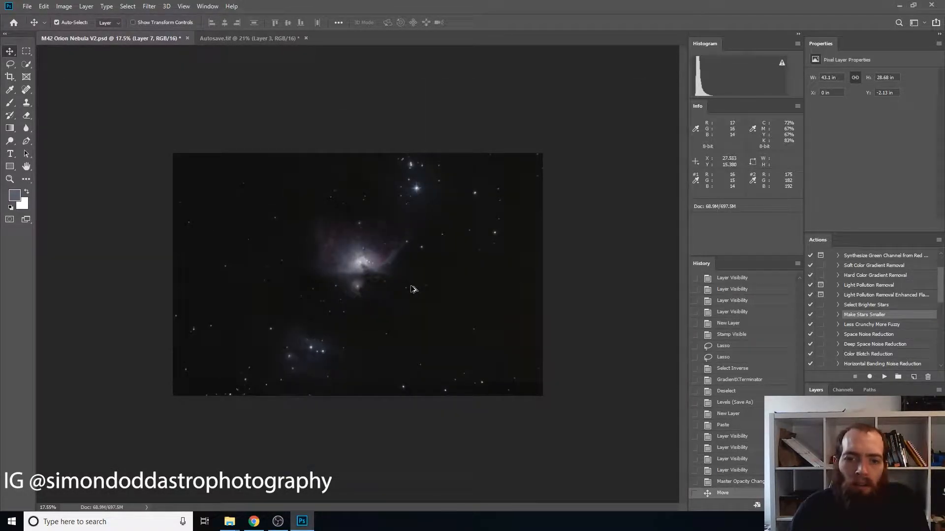
{"action": "scroll", "coordinate": [327, 264], "scroll_direction": "up", "scroll_amount": 3}
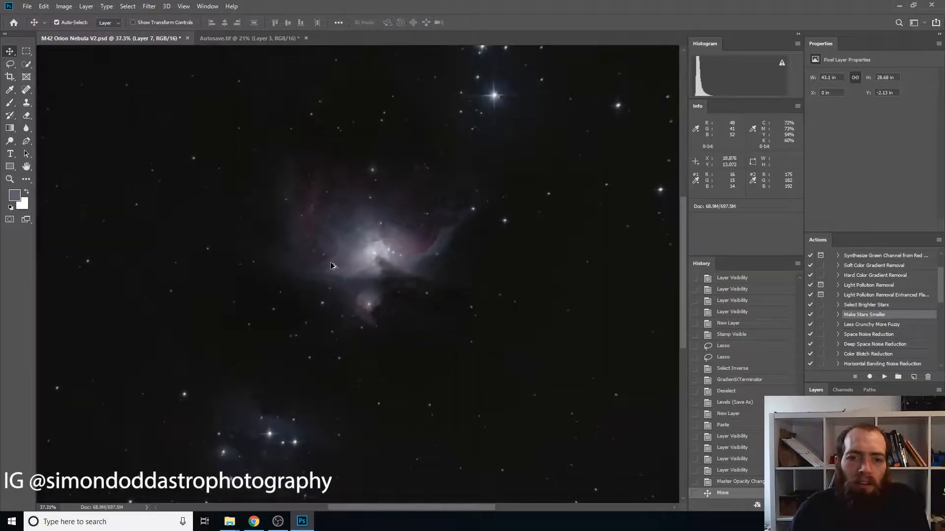
{"action": "scroll", "coordinate": [331, 266], "scroll_direction": "up", "scroll_amount": 5}
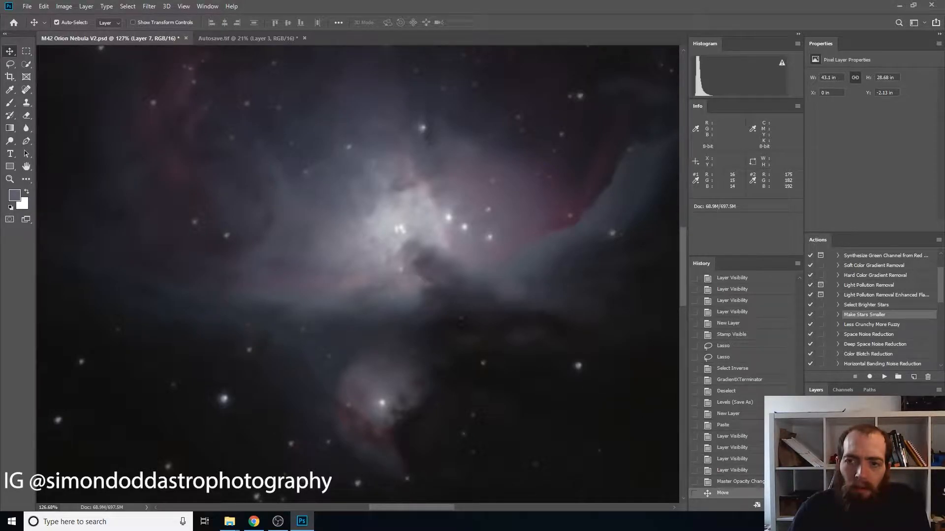
{"action": "right_click", "coordinate": [861, 416]}
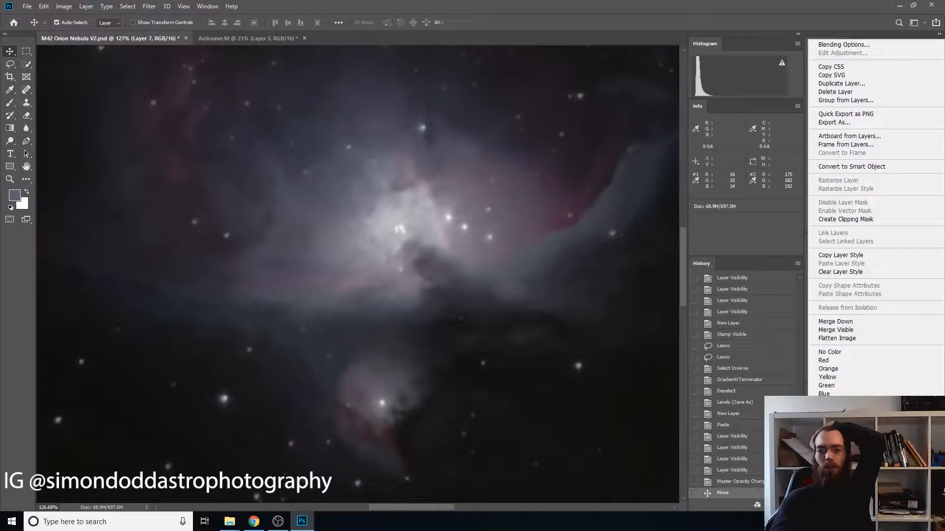
{"action": "left_click", "coordinate": [855, 219]}
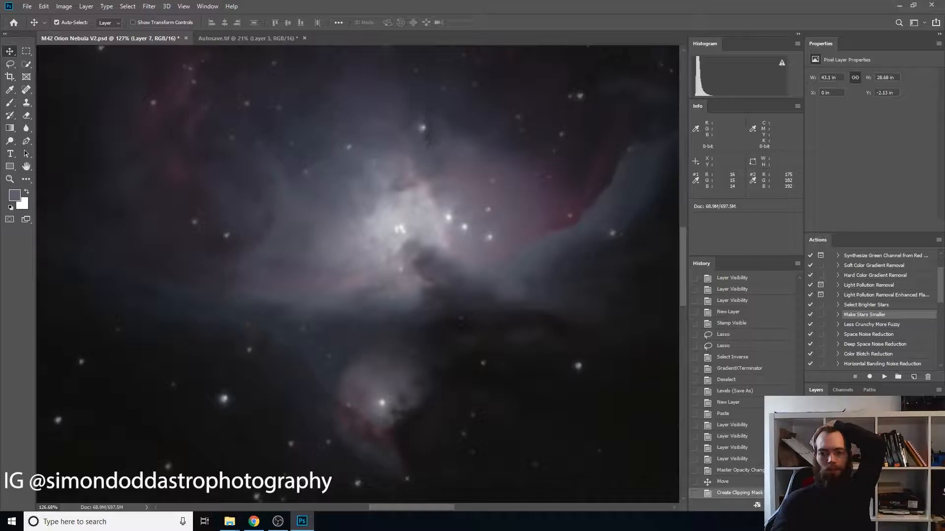
{"action": "key", "text": "ctrl+comma"}
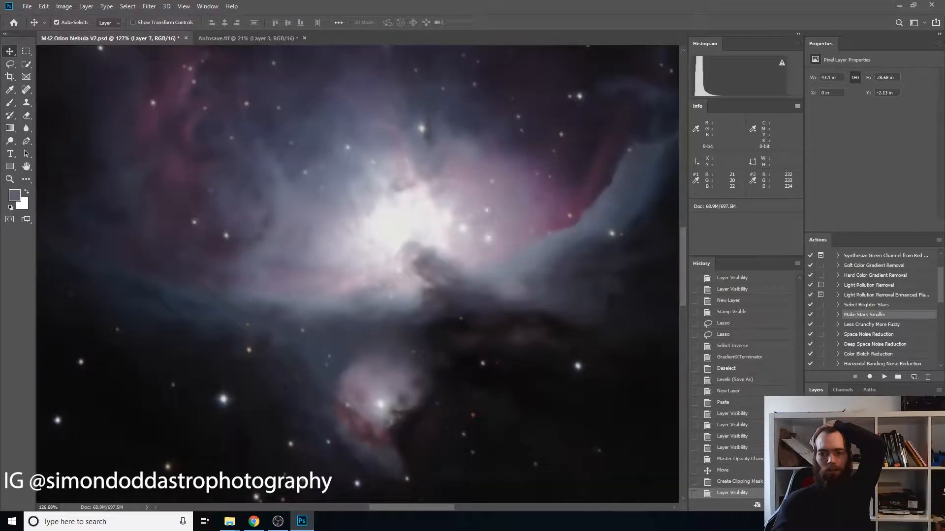
{"action": "key", "text": "ctrl+comma"}
{"action": "key", "text": "ctrl+comma"}
{"action": "key", "text": "ctrl+comma"}
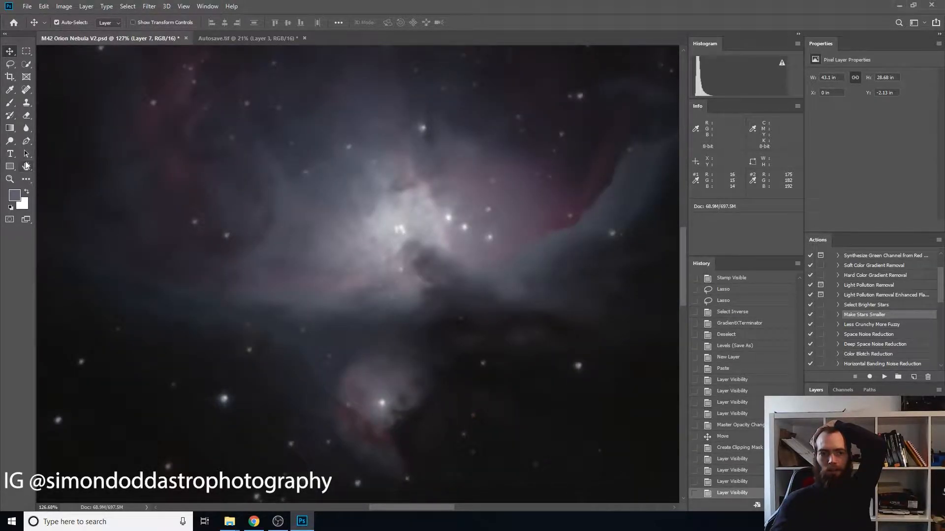
Try erasing over the bright core of the clipped layer, and revert the document to its state right after the layer move.
{"action": "left_click", "coordinate": [26, 116]}
{"action": "mouse_move", "coordinate": [398, 217]}
{"action": "left_mouse_down"}
{"action": "mouse_move", "coordinate": [386, 200]}
{"action": "mouse_move", "coordinate": [408, 224]}
{"action": "mouse_move", "coordinate": [407, 240]}
{"action": "left_mouse_up"}
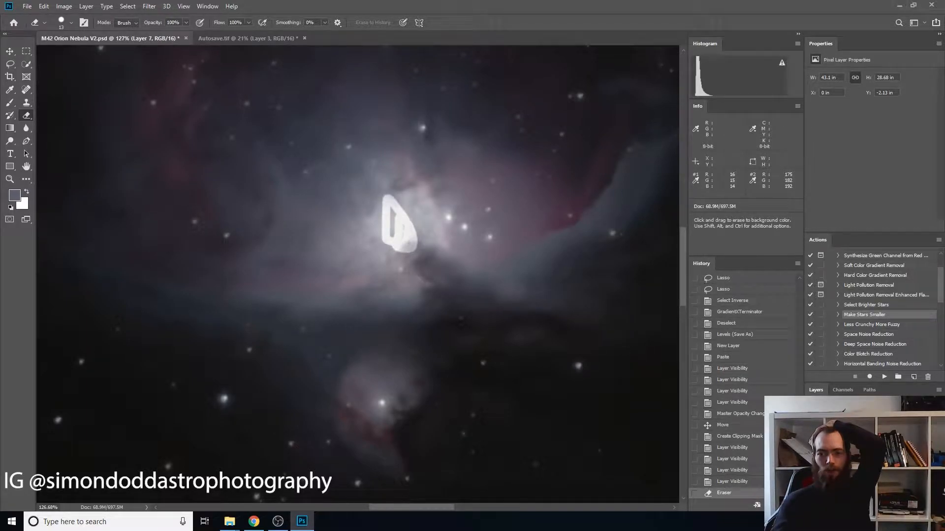
{"action": "key", "text": "ctrl+comma"}
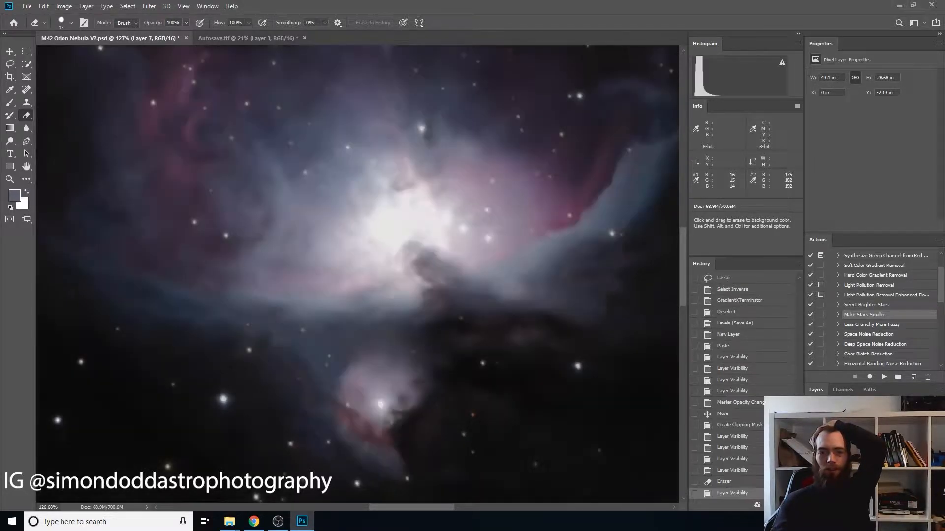
{"action": "key", "text": "ctrl+comma"}
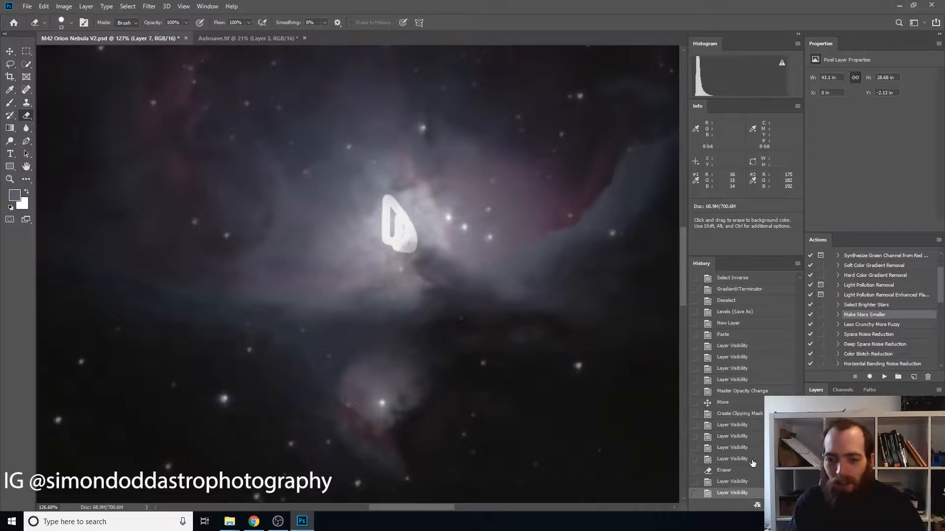
{"action": "left_click", "coordinate": [723, 403]}
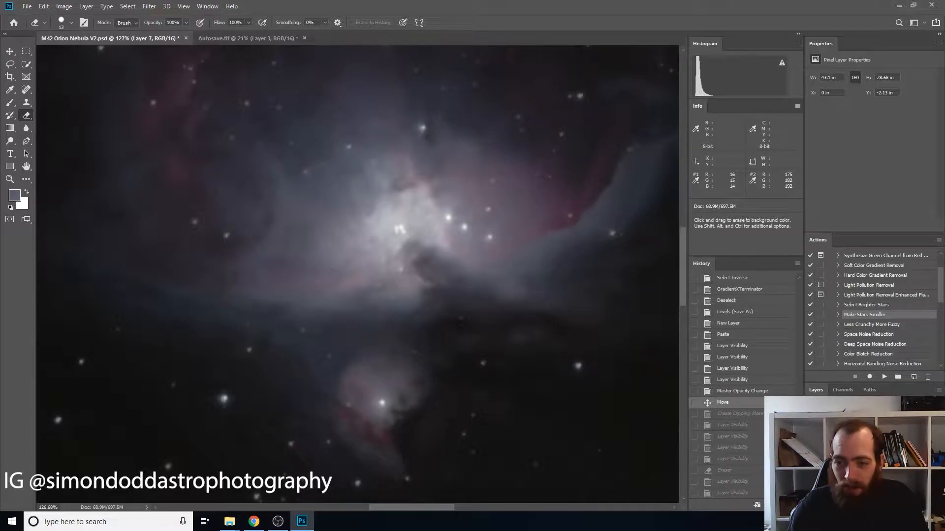
Move the half-transparent core layer below the main nebula layer and toggle visibility to compare the core and the whole image.
{"action": "key", "text": "ctrl+["}
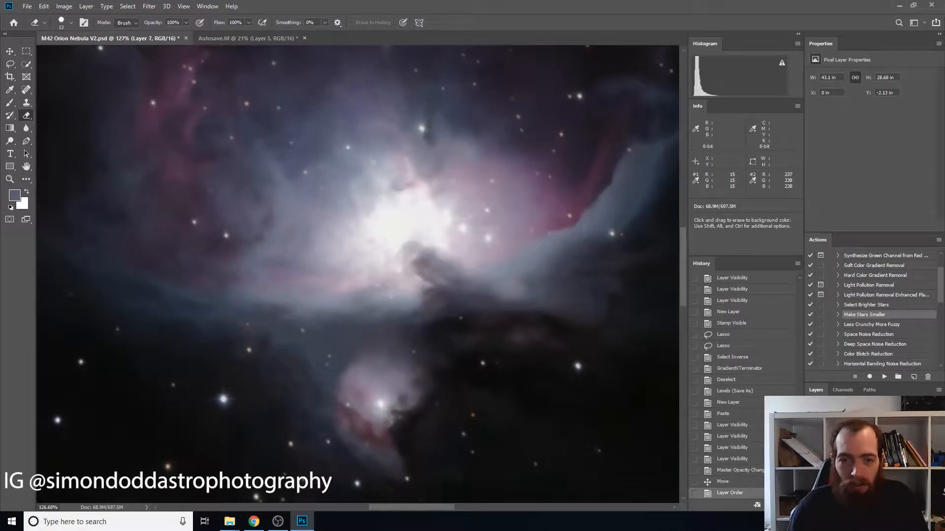
{"action": "key", "text": "ctrl+comma"}
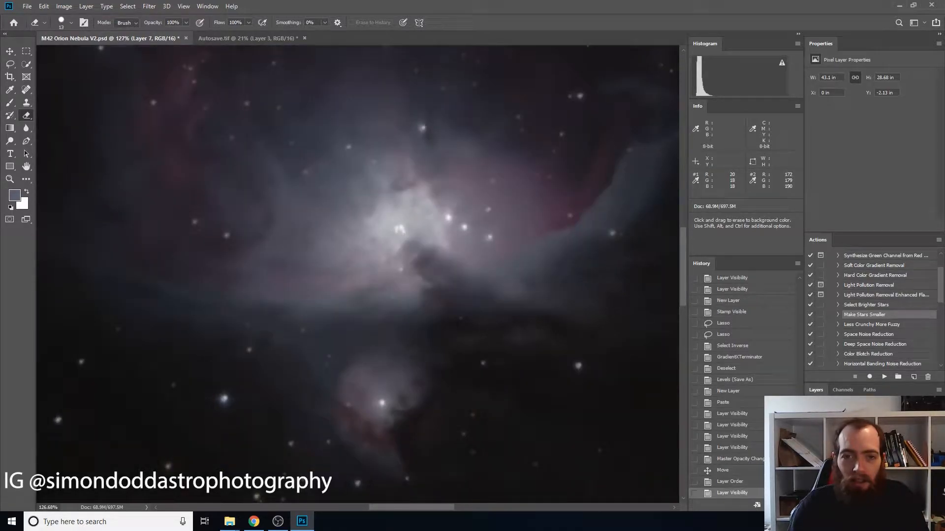
{"action": "key", "text": "ctrl+comma"}
{"action": "scroll", "coordinate": [567, 279], "scroll_direction": "down", "scroll_amount": 10}
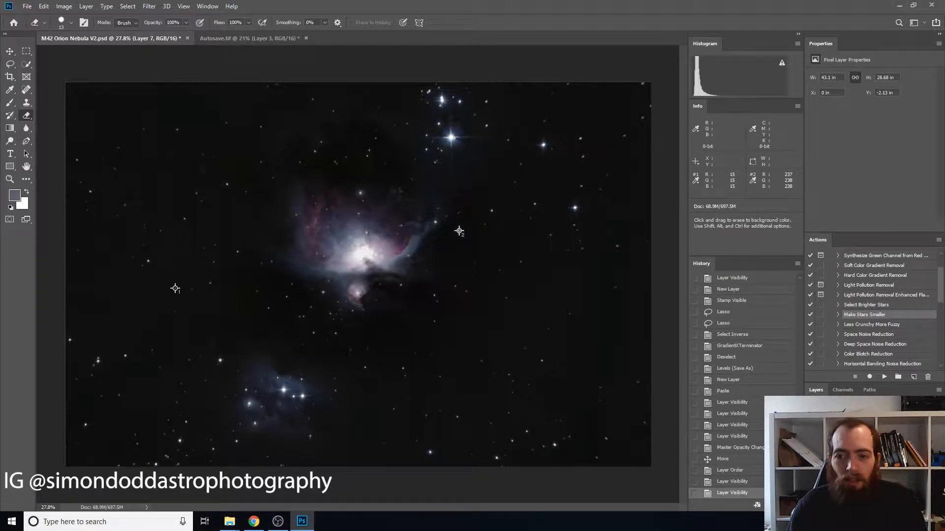
{"action": "key", "text": "ctrl+comma"}
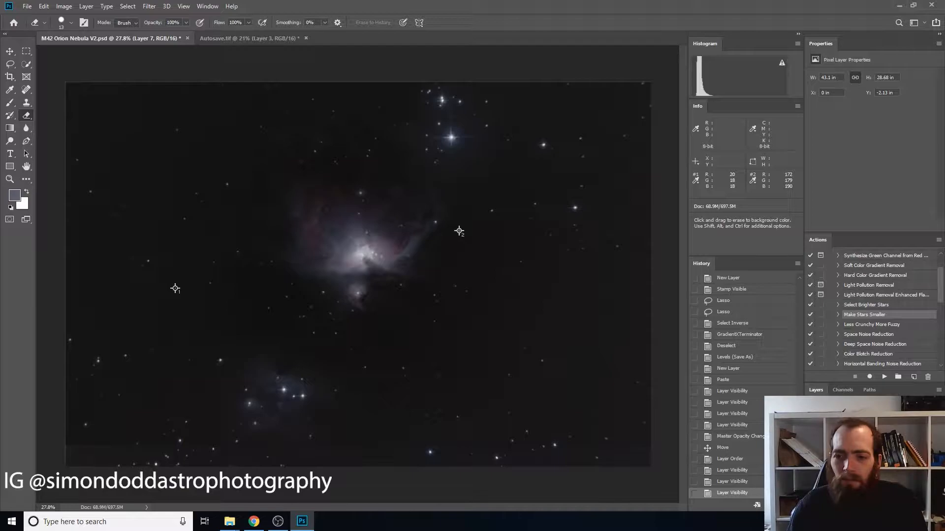
{"action": "key", "text": "ctrl+comma"}
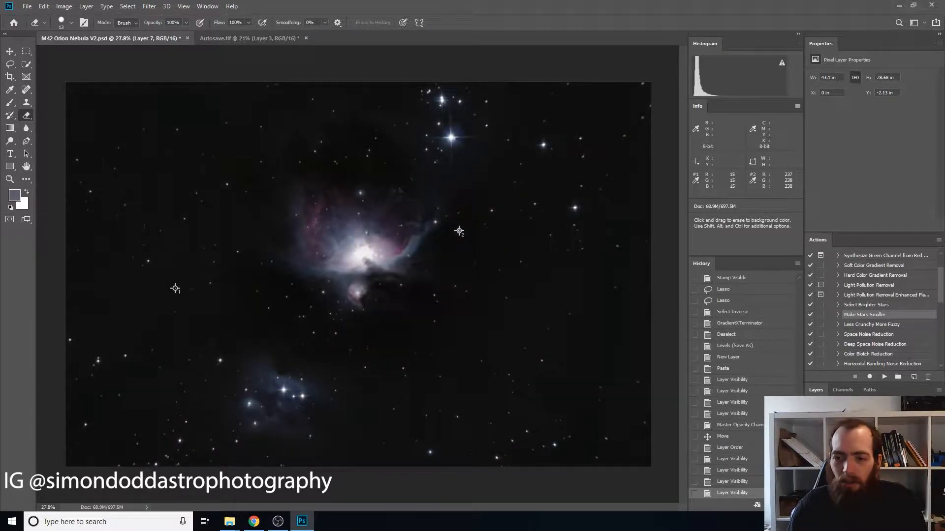
Move the main nebula layer (Layer 6) below the core layer and compare the result with Autosave.tif.
{"action": "key", "text": "ctrl+bracketleft"}
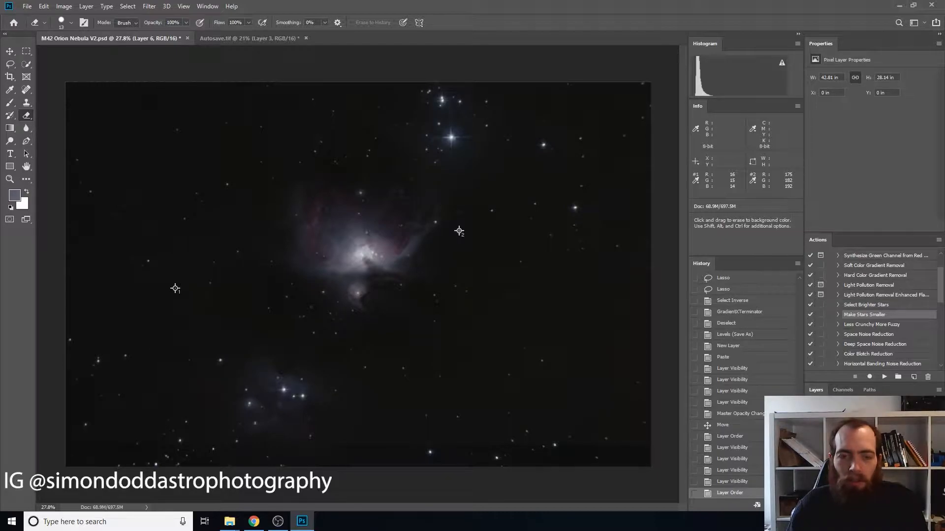
{"action": "key", "text": "ctrl+comma"}
{"action": "key", "text": "ctrl+comma"}
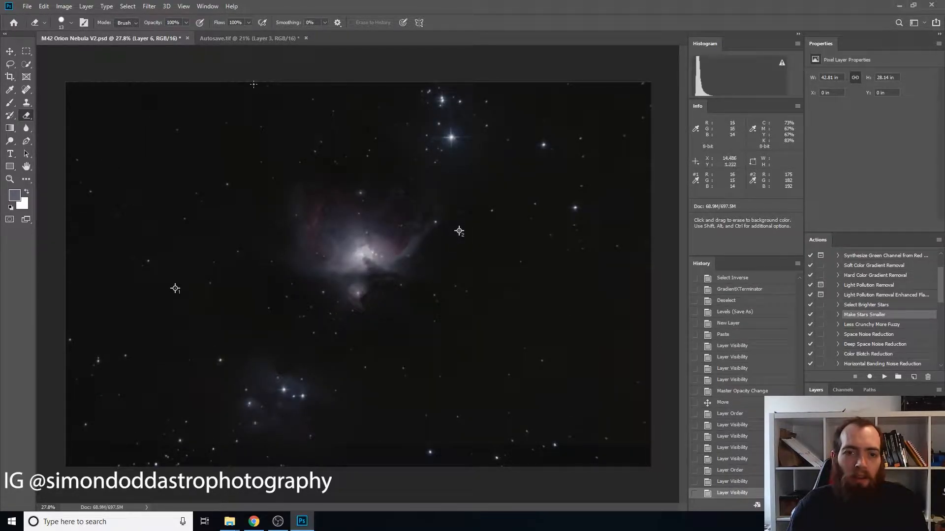
{"action": "left_click", "coordinate": [255, 38]}
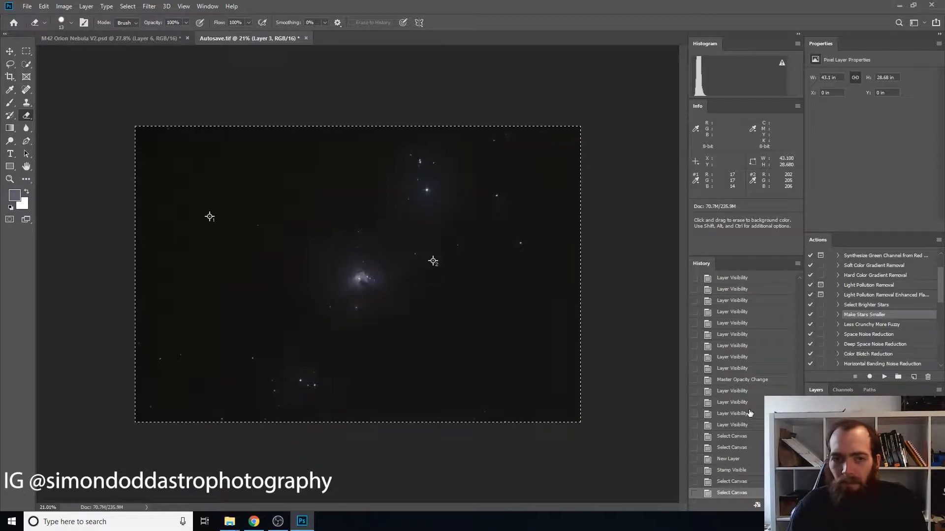
{"action": "left_click", "coordinate": [154, 40]}
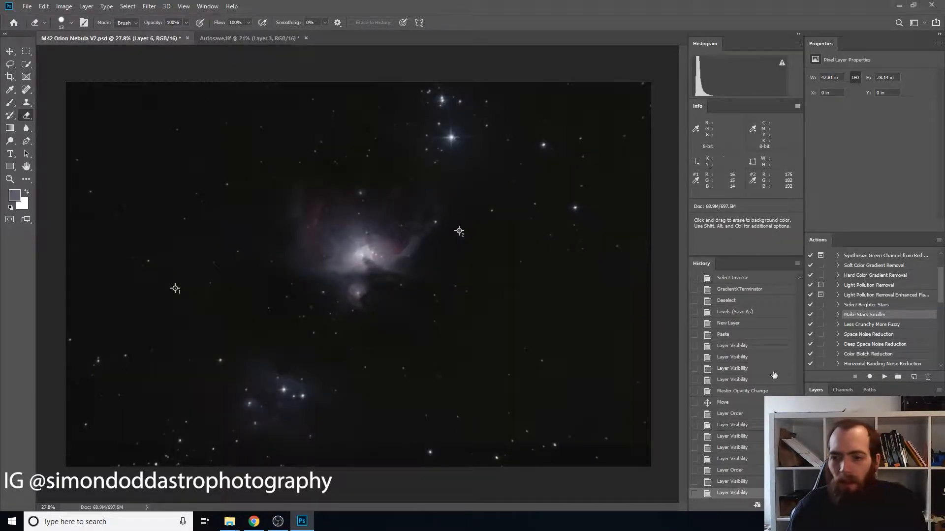
Set the pasted core layer (Layer 7) to full opacity and toggle visibility to compare it with the nebula image.
{"action": "key", "text": "alt+bracketright"}
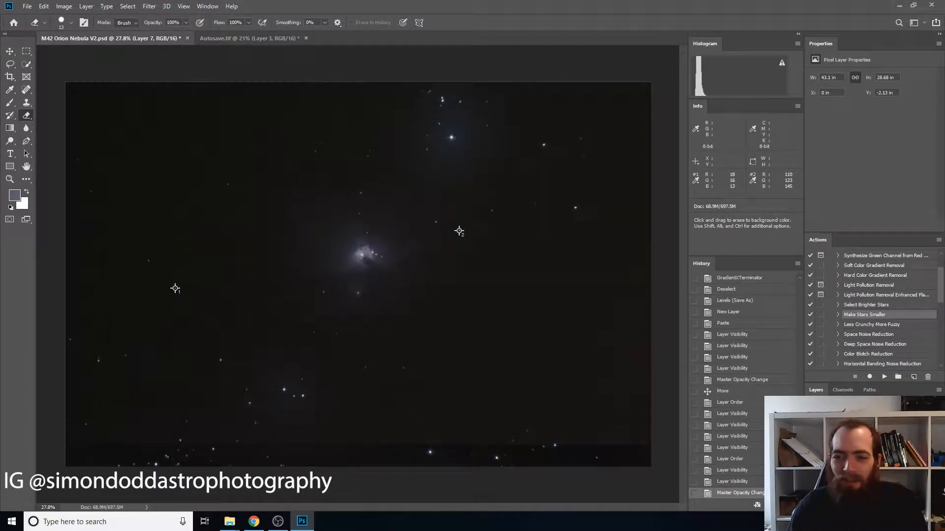
{"action": "key", "text": "ctrl+comma"}
{"action": "key", "text": "ctrl+comma"}
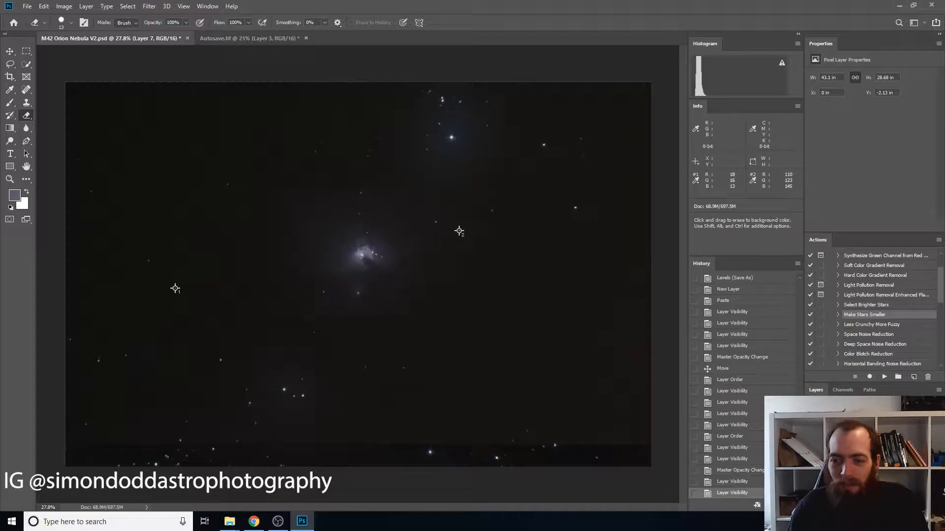
Reorder the layers so the full-opacity core layer lies beneath the main nebula layer, and toggle visibility to check the stacking.
{"action": "key", "text": "ctrl+bracketright"}
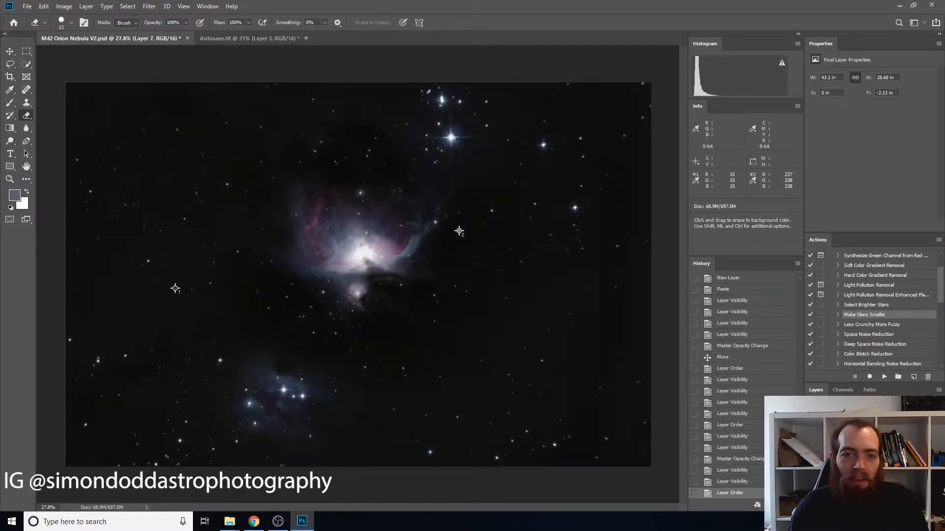
{"action": "key", "text": "ctrl+comma"}
{"action": "key", "text": "ctrl+comma"}
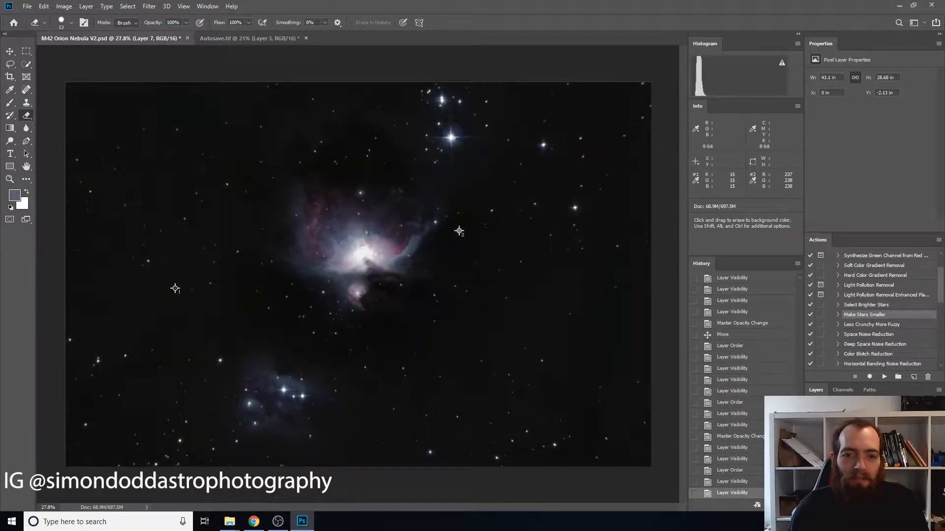
{"action": "key", "text": "ctrl+comma"}
{"action": "key", "text": "ctrl+comma"}
Add a layer mask to the main nebula layer (Layer 6) and set the foreground colour to white (ffffff).
{"action": "key", "text": "alt+bracketleft"}
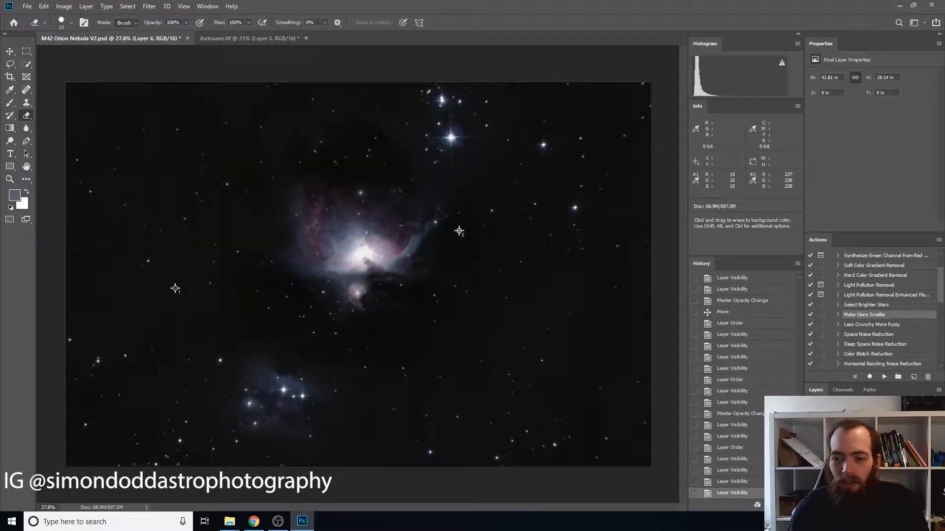
{"action": "left_click", "coordinate": [869, 505]}
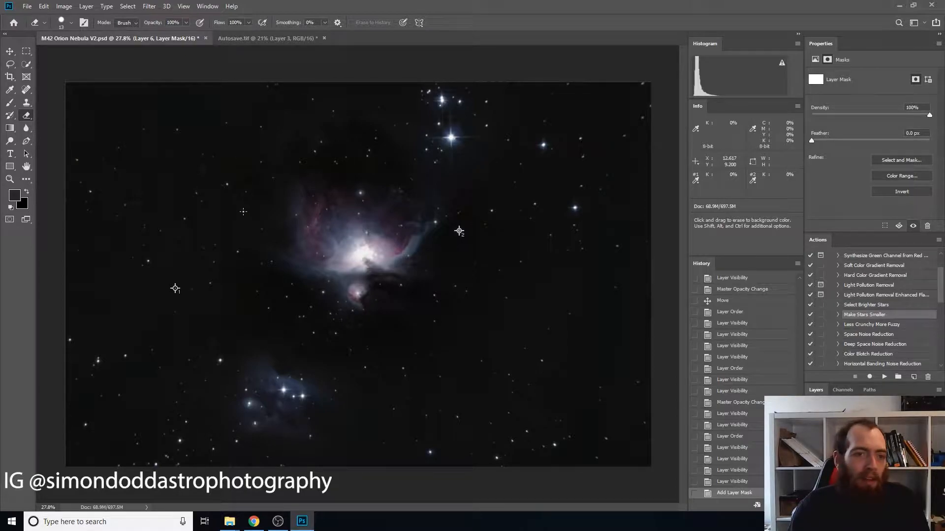
{"action": "left_click", "coordinate": [16, 198]}
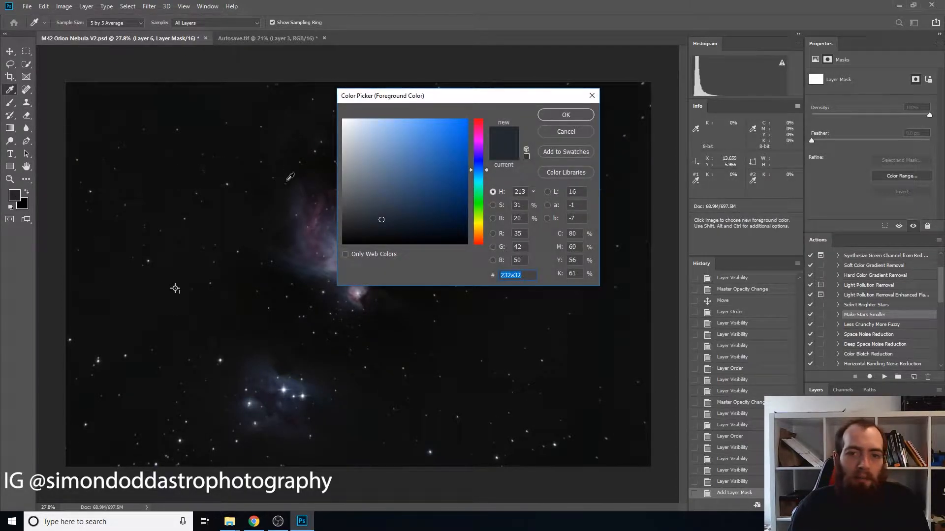
{"action": "left_click", "coordinate": [367, 149]}
{"action": "left_click_drag", "start_coordinate": [368, 149], "coordinate": [343, 120]}
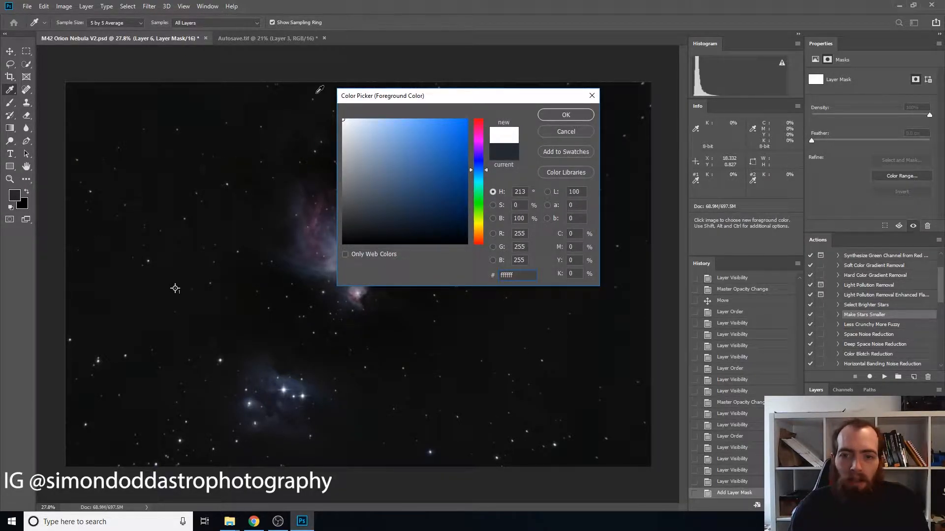
{"action": "left_click", "coordinate": [566, 115]}
{"action": "key", "text": "e"}
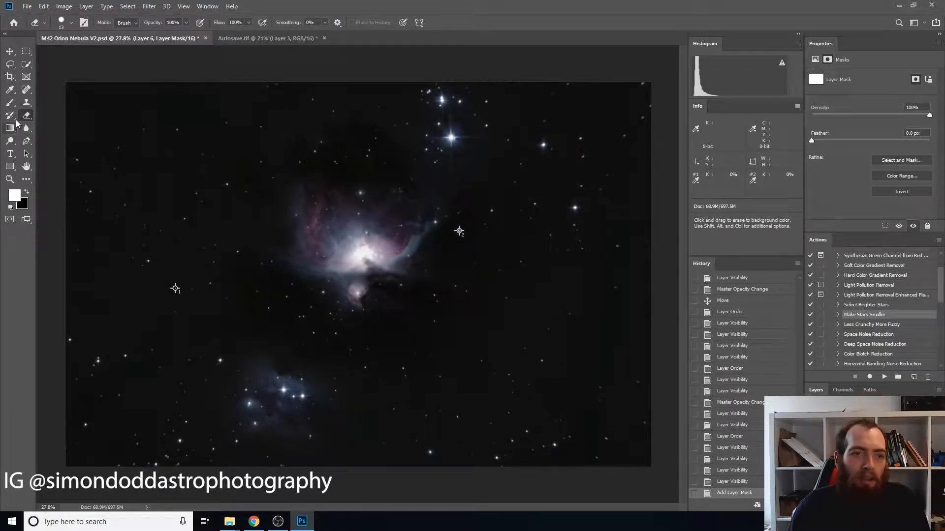
Set the Brush to 36 px with 0% hardness and paint a white stroke on the layer mask over the bright nebula core.
{"action": "left_click", "coordinate": [9, 102]}
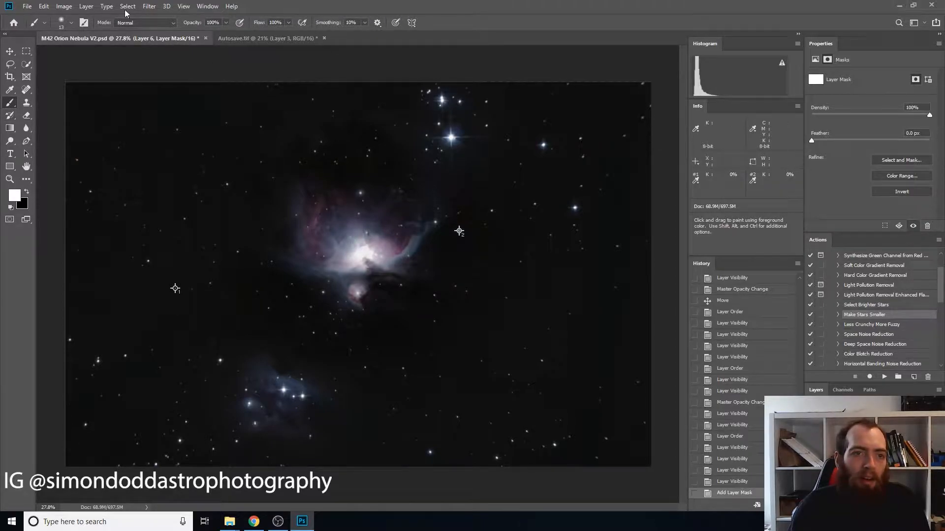
{"action": "left_click", "coordinate": [71, 22]}
{"action": "left_click_drag", "start_coordinate": [59, 54], "coordinate": [72, 54]}
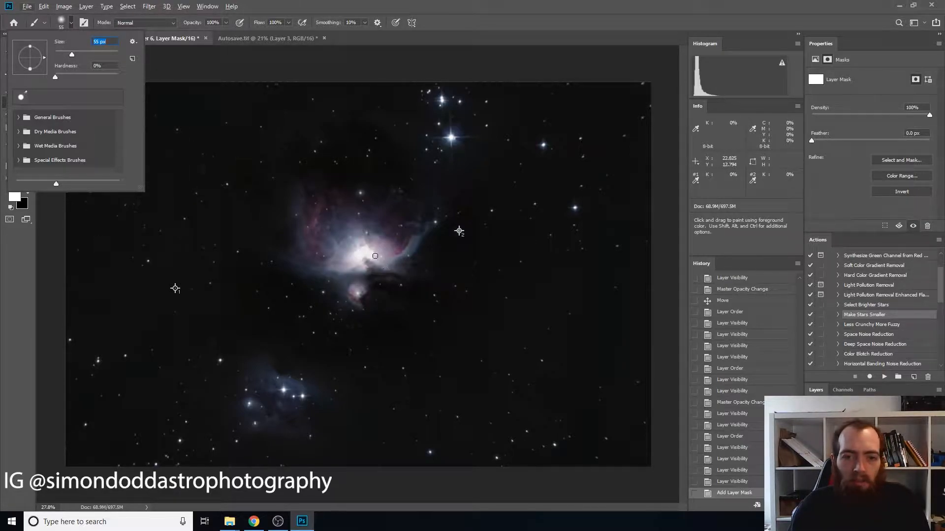
{"action": "left_click_drag", "start_coordinate": [72, 54], "coordinate": [66, 54]}
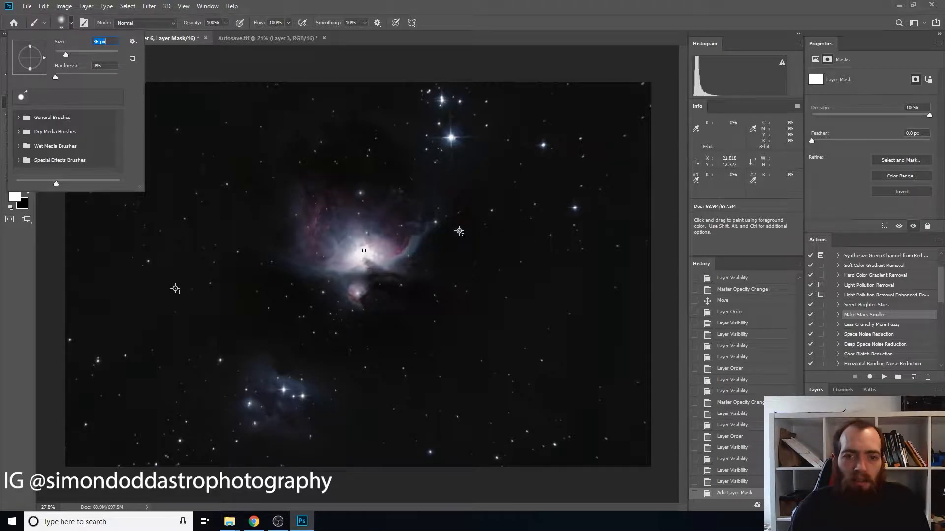
{"action": "left_click", "coordinate": [72, 23]}
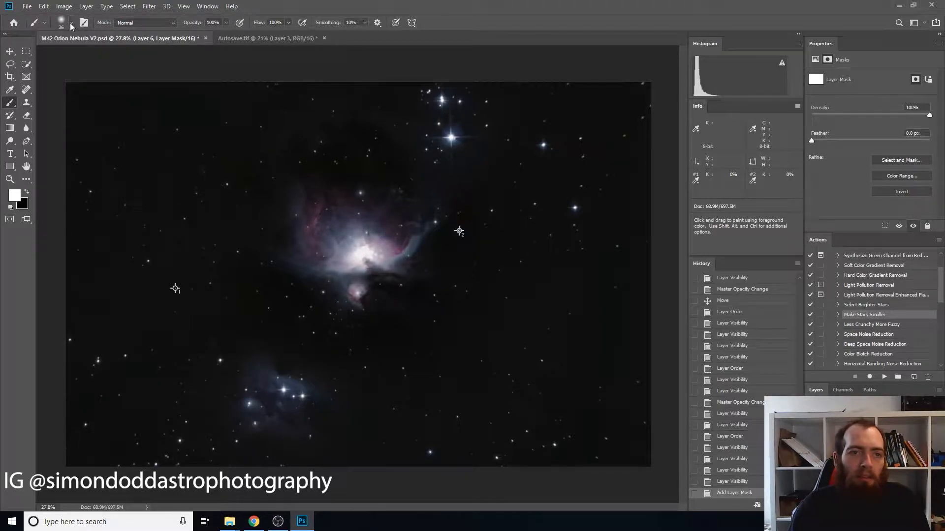
{"action": "scroll", "coordinate": [392, 271], "scroll_direction": "up", "scroll_amount": 10}
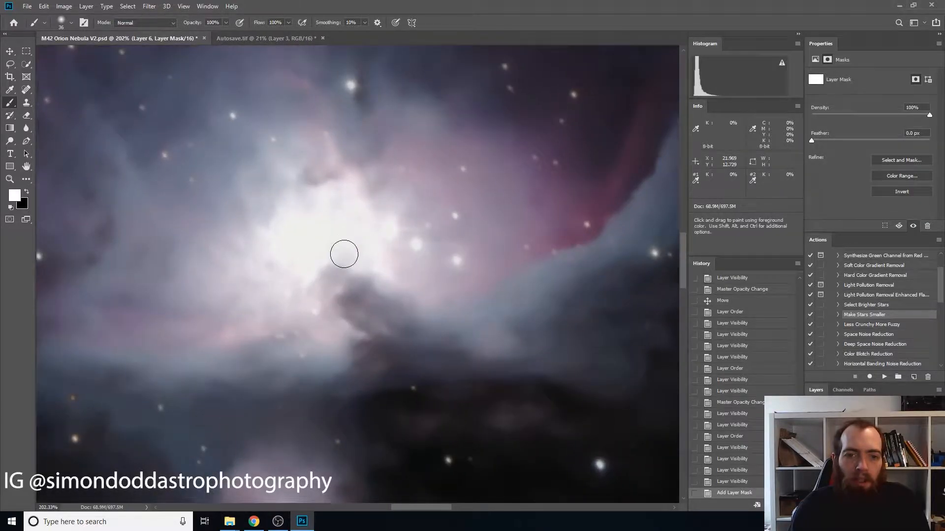
{"action": "mouse_move", "coordinate": [328, 233]}
{"action": "left_mouse_down"}
{"action": "mouse_move", "coordinate": [306, 258]}
{"action": "mouse_move", "coordinate": [310, 244]}
{"action": "left_mouse_up"}
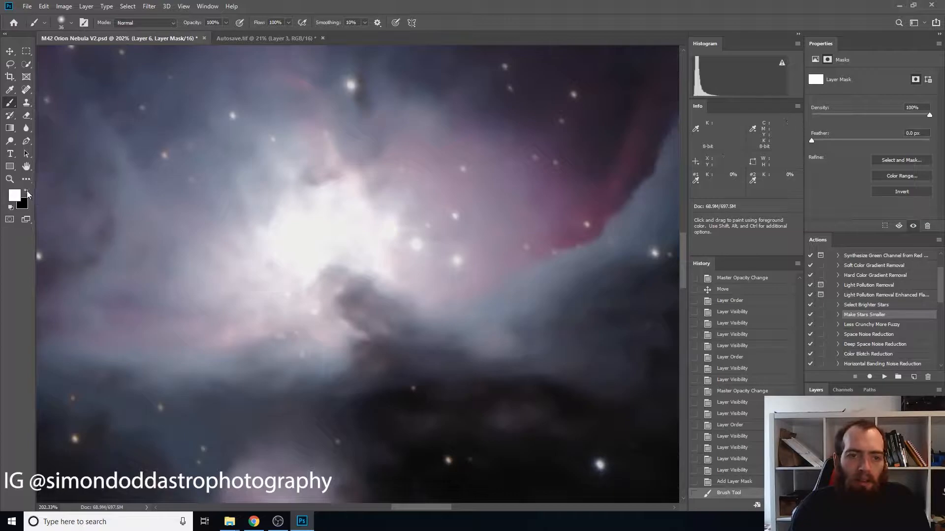
Switch the foreground colour to black and paint over the bright nebula core on the layer mask with the soft 36 px brush.
{"action": "left_click", "coordinate": [27, 192]}
{"action": "mouse_move", "coordinate": [335, 265]}
{"action": "left_mouse_down"}
{"action": "mouse_move", "coordinate": [311, 251]}
{"action": "mouse_move", "coordinate": [310, 266]}
{"action": "mouse_move", "coordinate": [322, 251]}
{"action": "mouse_move", "coordinate": [309, 245]}
{"action": "mouse_move", "coordinate": [299, 253]}
{"action": "mouse_move", "coordinate": [307, 265]}
{"action": "mouse_move", "coordinate": [325, 251]}
{"action": "mouse_move", "coordinate": [327, 233]}
{"action": "mouse_move", "coordinate": [304, 224]}
{"action": "mouse_move", "coordinate": [290, 265]}
{"action": "mouse_move", "coordinate": [317, 271]}
{"action": "mouse_move", "coordinate": [338, 246]}
{"action": "mouse_move", "coordinate": [333, 212]}
{"action": "mouse_move", "coordinate": [309, 200]}
{"action": "mouse_move", "coordinate": [290, 211]}
{"action": "mouse_move", "coordinate": [266, 271]}
{"action": "mouse_move", "coordinate": [311, 279]}
{"action": "mouse_move", "coordinate": [356, 243]}
{"action": "mouse_move", "coordinate": [360, 217]}
{"action": "mouse_move", "coordinate": [350, 199]}
{"action": "mouse_move", "coordinate": [293, 185]}
{"action": "mouse_move", "coordinate": [246, 234]}
{"action": "mouse_move", "coordinate": [243, 271]}
{"action": "mouse_move", "coordinate": [279, 296]}
{"action": "mouse_move", "coordinate": [315, 295]}
{"action": "mouse_move", "coordinate": [363, 270]}
{"action": "mouse_move", "coordinate": [378, 248]}
{"action": "mouse_move", "coordinate": [372, 207]}
{"action": "mouse_move", "coordinate": [348, 186]}
{"action": "mouse_move", "coordinate": [301, 171]}
{"action": "mouse_move", "coordinate": [272, 181]}
{"action": "mouse_move", "coordinate": [229, 241]}
{"action": "mouse_move", "coordinate": [221, 295]}
{"action": "mouse_move", "coordinate": [233, 311]}
{"action": "mouse_move", "coordinate": [287, 311]}
{"action": "mouse_move", "coordinate": [242, 289]}
{"action": "mouse_move", "coordinate": [254, 309]}
{"action": "mouse_move", "coordinate": [230, 330]}
{"action": "mouse_move", "coordinate": [291, 309]}
{"action": "mouse_move", "coordinate": [337, 333]}
{"action": "mouse_move", "coordinate": [375, 276]}
{"action": "mouse_move", "coordinate": [424, 285]}
{"action": "mouse_move", "coordinate": [432, 300]}
{"action": "mouse_move", "coordinate": [402, 257]}
{"action": "mouse_move", "coordinate": [379, 186]}
{"action": "mouse_move", "coordinate": [358, 173]}
{"action": "mouse_move", "coordinate": [402, 217]}
{"action": "mouse_move", "coordinate": [434, 282]}
{"action": "mouse_move", "coordinate": [314, 149]}
{"action": "mouse_move", "coordinate": [297, 148]}
{"action": "mouse_move", "coordinate": [362, 162]}
{"action": "mouse_move", "coordinate": [255, 160]}
{"action": "mouse_move", "coordinate": [211, 253]}
{"action": "mouse_move", "coordinate": [226, 337]}
{"action": "left_mouse_up"}
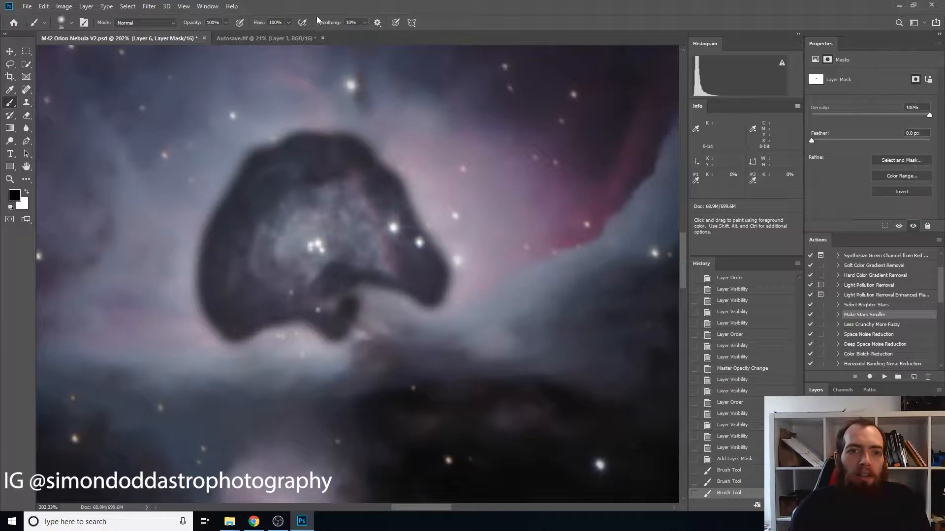
Set the brush hardness to 82% and revert the document to the state just after the layer mask was added.
{"action": "left_click", "coordinate": [70, 22]}
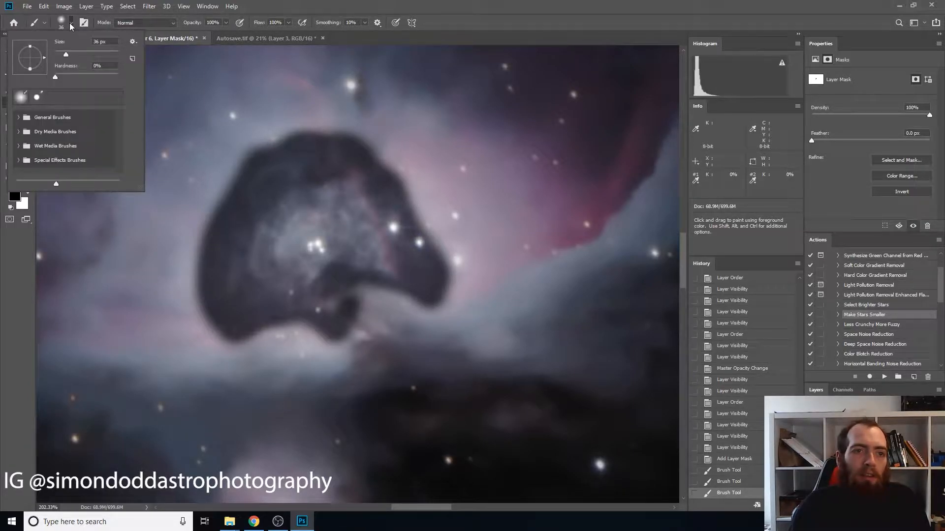
{"action": "left_click_drag", "start_coordinate": [78, 79], "coordinate": [81, 78]}
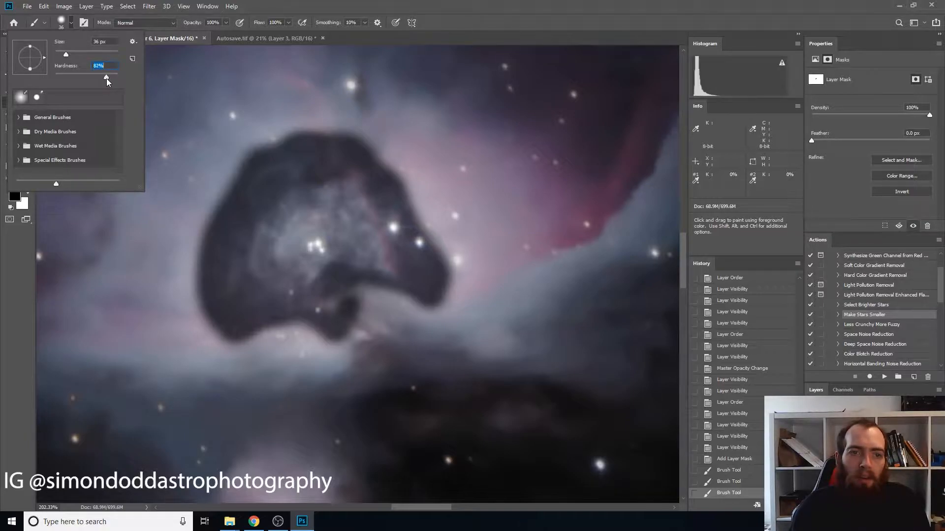
{"action": "left_click", "coordinate": [71, 23]}
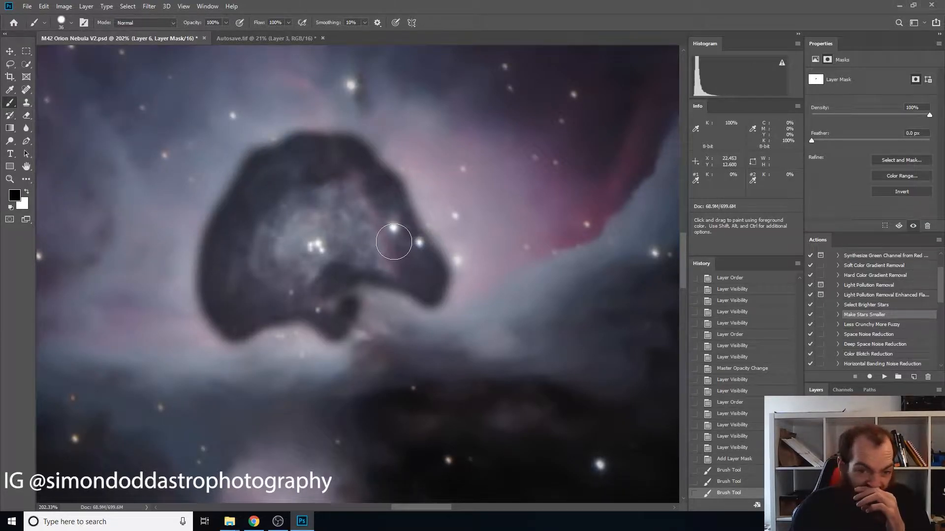
{"action": "left_click", "coordinate": [741, 459]}
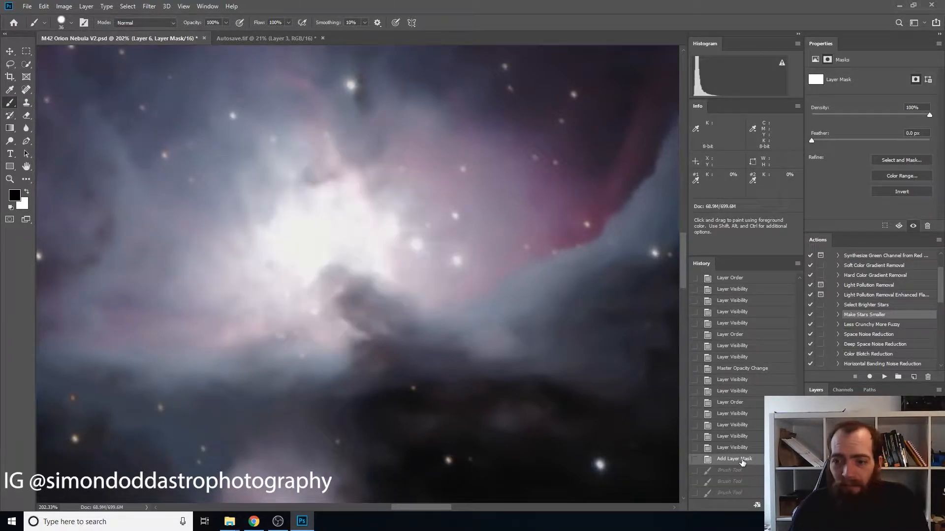
Set the brush size to 26 px and paint black over the nebula core and the nearby stars on the layer mask at 82% hardness.
{"action": "left_click", "coordinate": [71, 23]}
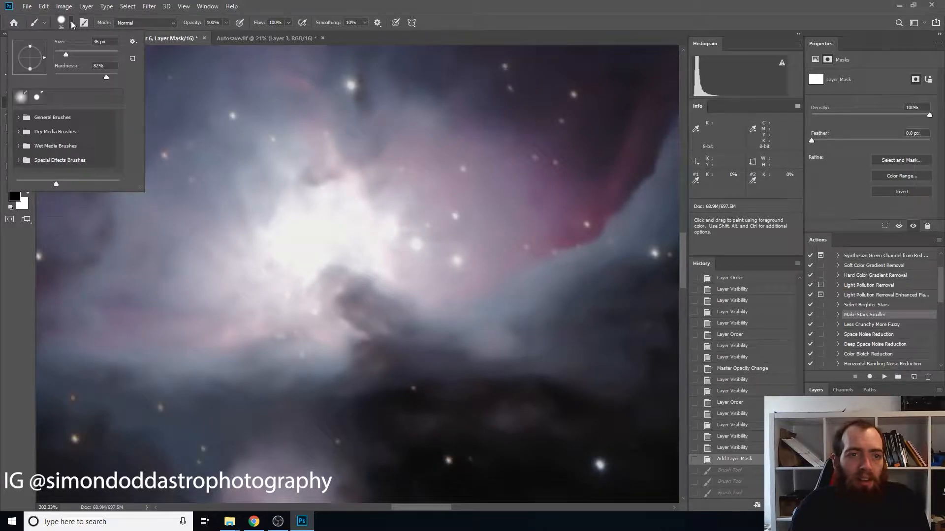
{"action": "left_click_drag", "start_coordinate": [66, 51], "coordinate": [67, 51]}
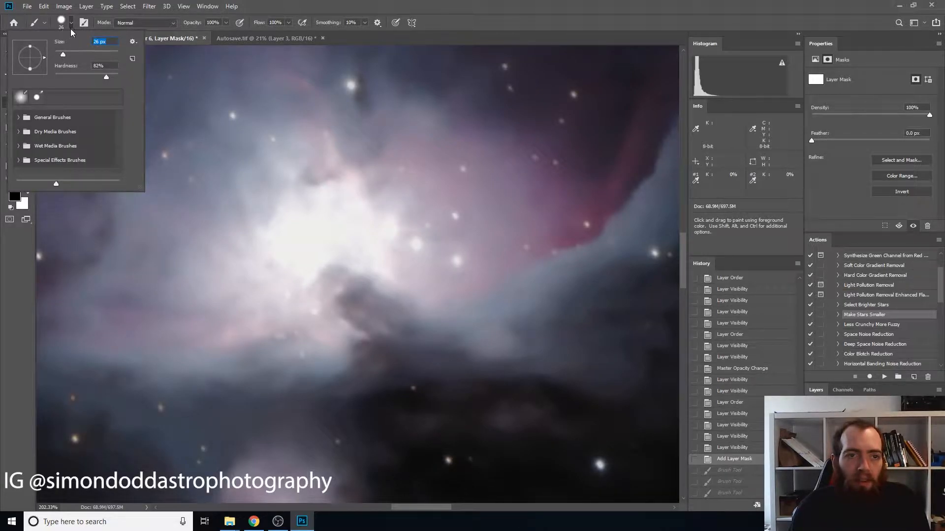
{"action": "key", "text": "Return"}
{"action": "mouse_move", "coordinate": [334, 244]}
{"action": "left_mouse_down"}
{"action": "mouse_move", "coordinate": [309, 251]}
{"action": "mouse_move", "coordinate": [321, 252]}
{"action": "mouse_move", "coordinate": [309, 238]}
{"action": "mouse_move", "coordinate": [308, 255]}
{"action": "mouse_move", "coordinate": [317, 241]}
{"action": "mouse_move", "coordinate": [306, 292]}
{"action": "mouse_move", "coordinate": [324, 287]}
{"action": "mouse_move", "coordinate": [317, 316]}
{"action": "mouse_move", "coordinate": [338, 333]}
{"action": "mouse_move", "coordinate": [314, 331]}
{"action": "mouse_move", "coordinate": [287, 287]}
{"action": "mouse_move", "coordinate": [252, 293]}
{"action": "mouse_move", "coordinate": [257, 268]}
{"action": "mouse_move", "coordinate": [278, 258]}
{"action": "mouse_move", "coordinate": [287, 276]}
{"action": "mouse_move", "coordinate": [276, 235]}
{"action": "mouse_move", "coordinate": [296, 204]}
{"action": "mouse_move", "coordinate": [351, 190]}
{"action": "mouse_move", "coordinate": [306, 218]}
{"action": "mouse_move", "coordinate": [289, 250]}
{"action": "mouse_move", "coordinate": [350, 212]}
{"action": "mouse_move", "coordinate": [394, 230]}
{"action": "mouse_move", "coordinate": [391, 213]}
{"action": "mouse_move", "coordinate": [370, 199]}
{"action": "mouse_move", "coordinate": [386, 271]}
{"action": "mouse_move", "coordinate": [323, 261]}
{"action": "mouse_move", "coordinate": [358, 235]}
{"action": "mouse_move", "coordinate": [342, 271]}
{"action": "mouse_move", "coordinate": [318, 288]}
{"action": "mouse_move", "coordinate": [252, 236]}
{"action": "mouse_move", "coordinate": [268, 204]}
{"action": "mouse_move", "coordinate": [303, 186]}
{"action": "mouse_move", "coordinate": [369, 188]}
{"action": "mouse_move", "coordinate": [399, 223]}
{"action": "mouse_move", "coordinate": [335, 170]}
{"action": "mouse_move", "coordinate": [315, 165]}
{"action": "mouse_move", "coordinate": [276, 194]}
{"action": "mouse_move", "coordinate": [236, 271]}
{"action": "mouse_move", "coordinate": [209, 287]}
{"action": "mouse_move", "coordinate": [242, 284]}
{"action": "mouse_move", "coordinate": [268, 309]}
{"action": "mouse_move", "coordinate": [295, 313]}
{"action": "left_mouse_up"}
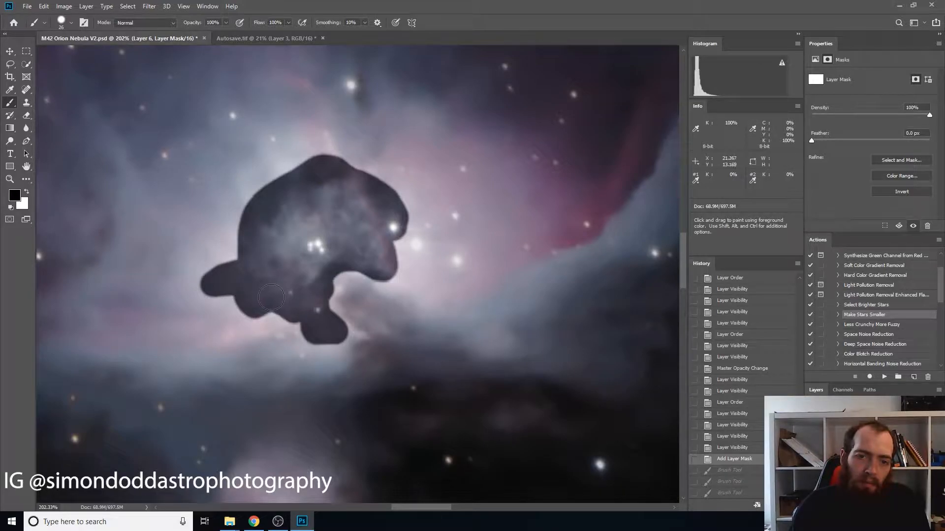
{"action": "mouse_move", "coordinate": [257, 281]}
{"action": "left_mouse_down"}
{"action": "mouse_move", "coordinate": [224, 257]}
{"action": "mouse_move", "coordinate": [258, 181]}
{"action": "mouse_move", "coordinate": [306, 159]}
{"action": "mouse_move", "coordinate": [293, 152]}
{"action": "mouse_move", "coordinate": [362, 164]}
{"action": "mouse_move", "coordinate": [378, 184]}
{"action": "left_mouse_up"}
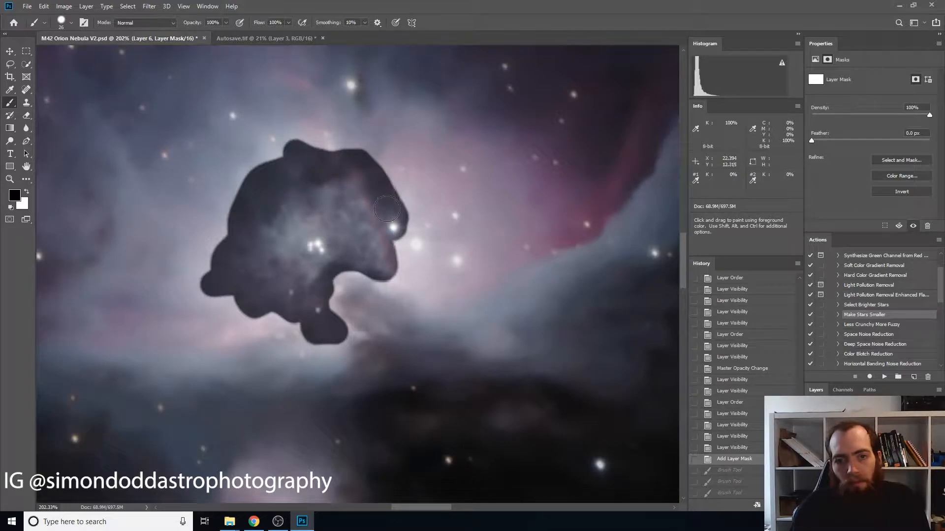
{"action": "mouse_move", "coordinate": [385, 230]}
{"action": "left_mouse_down"}
{"action": "mouse_move", "coordinate": [400, 273]}
{"action": "mouse_move", "coordinate": [418, 288]}
{"action": "mouse_move", "coordinate": [389, 279]}
{"action": "mouse_move", "coordinate": [440, 293]}
{"action": "mouse_move", "coordinate": [441, 281]}
{"action": "mouse_move", "coordinate": [411, 268]}
{"action": "mouse_move", "coordinate": [411, 258]}
{"action": "mouse_move", "coordinate": [428, 260]}
{"action": "mouse_move", "coordinate": [439, 242]}
{"action": "mouse_move", "coordinate": [420, 236]}
{"action": "mouse_move", "coordinate": [412, 251]}
{"action": "mouse_move", "coordinate": [457, 260]}
{"action": "mouse_move", "coordinate": [440, 232]}
{"action": "mouse_move", "coordinate": [410, 215]}
{"action": "mouse_move", "coordinate": [419, 240]}
{"action": "mouse_move", "coordinate": [410, 213]}
{"action": "mouse_move", "coordinate": [380, 182]}
{"action": "mouse_move", "coordinate": [440, 237]}
{"action": "left_mouse_up"}
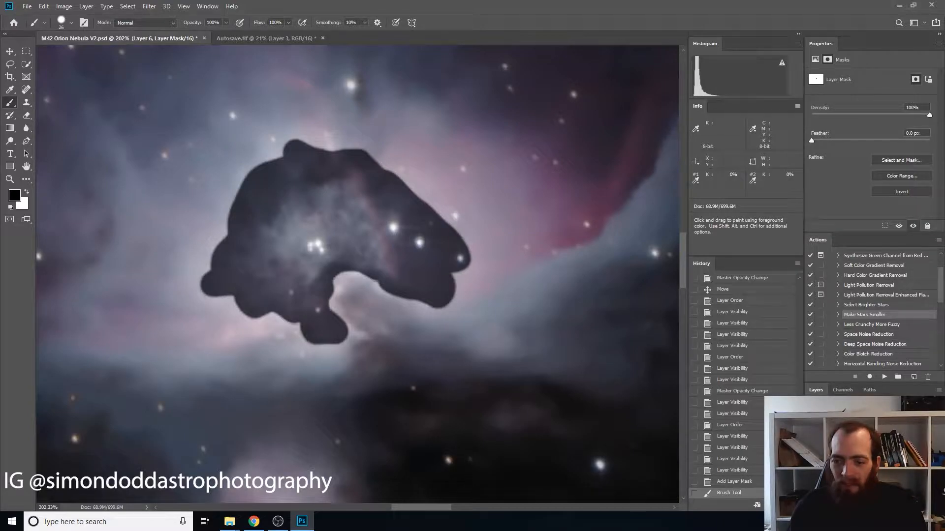
{"action": "right_click", "coordinate": [839, 438]}
{"action": "key", "text": "Escape"}
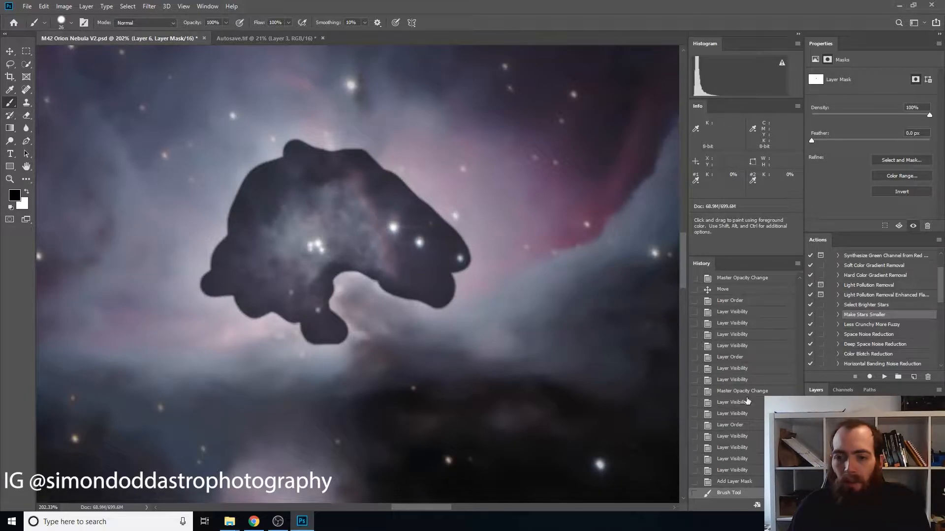
Revert the layer mask to its unpainted state and set the brush to 146 px, 0% hardness and 21% opacity.
{"action": "left_click", "coordinate": [729, 483]}
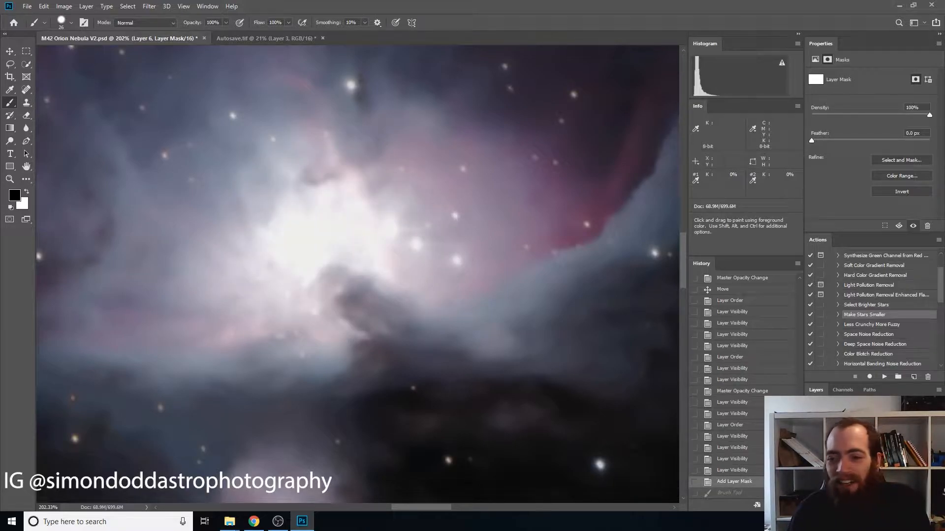
{"action": "left_click", "coordinate": [70, 23]}
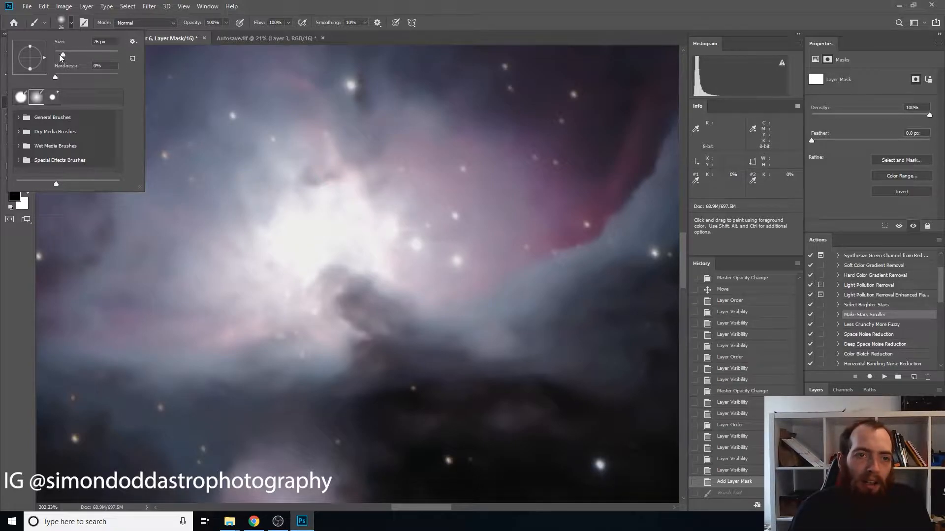
{"action": "left_click_drag", "start_coordinate": [75, 53], "coordinate": [93, 54]}
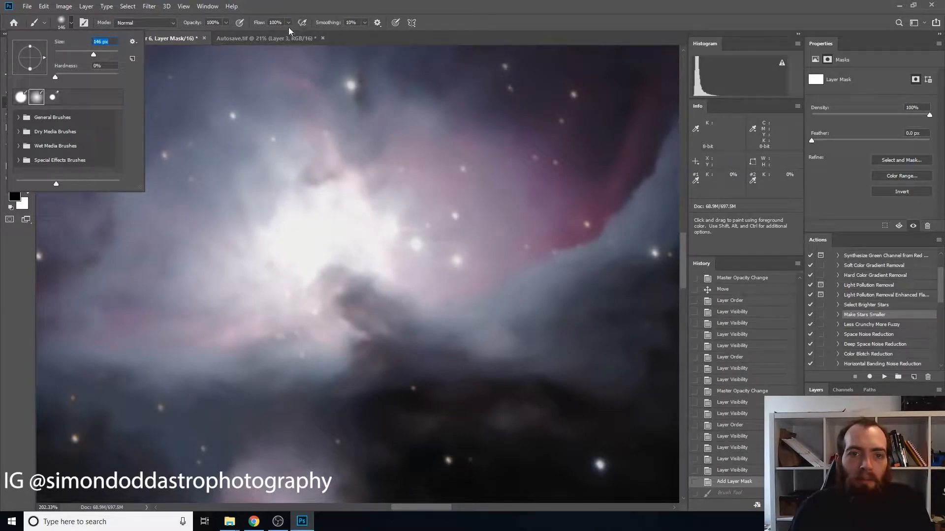
{"action": "left_click", "coordinate": [226, 23]}
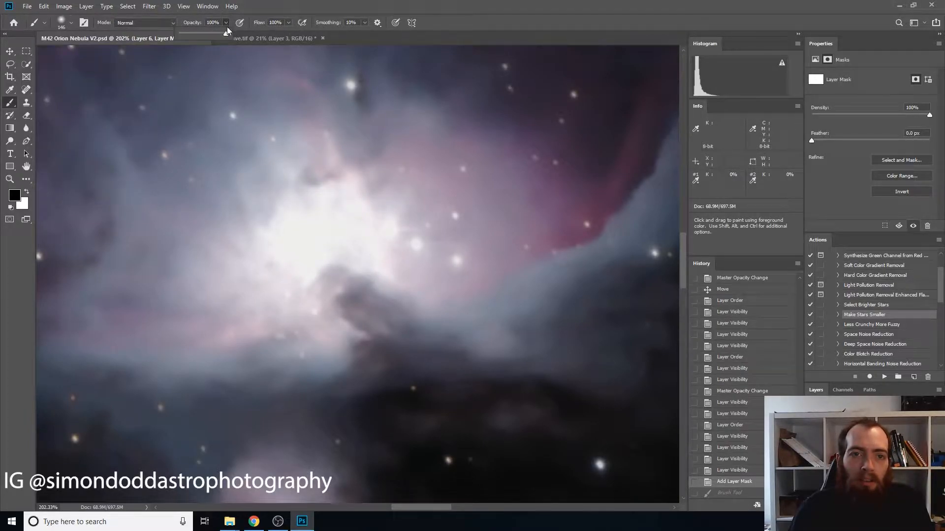
{"action": "left_click_drag", "start_coordinate": [223, 34], "coordinate": [190, 33]}
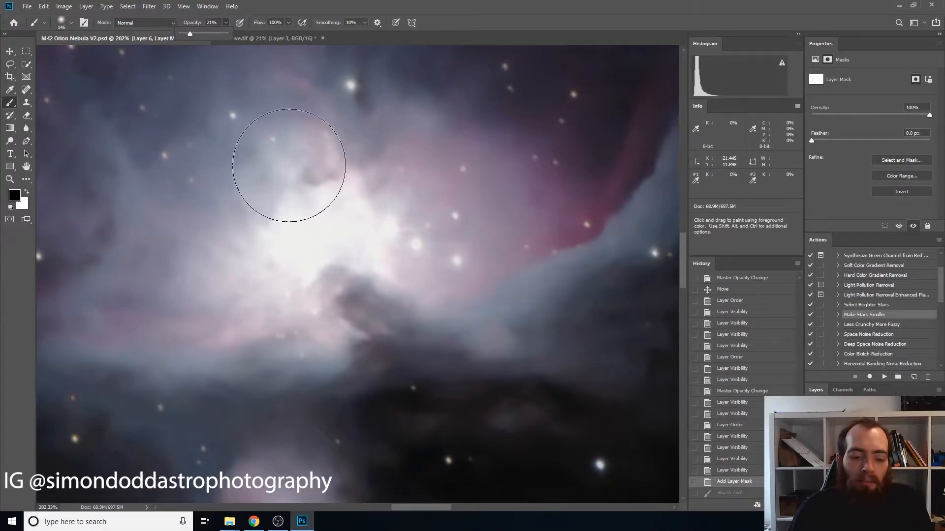
Build up overlapping soft black strokes at 21% opacity on the layer mask across the bright core and its surrounding glow.
{"action": "scroll", "coordinate": [311, 174], "scroll_direction": "down", "scroll_amount": 5}
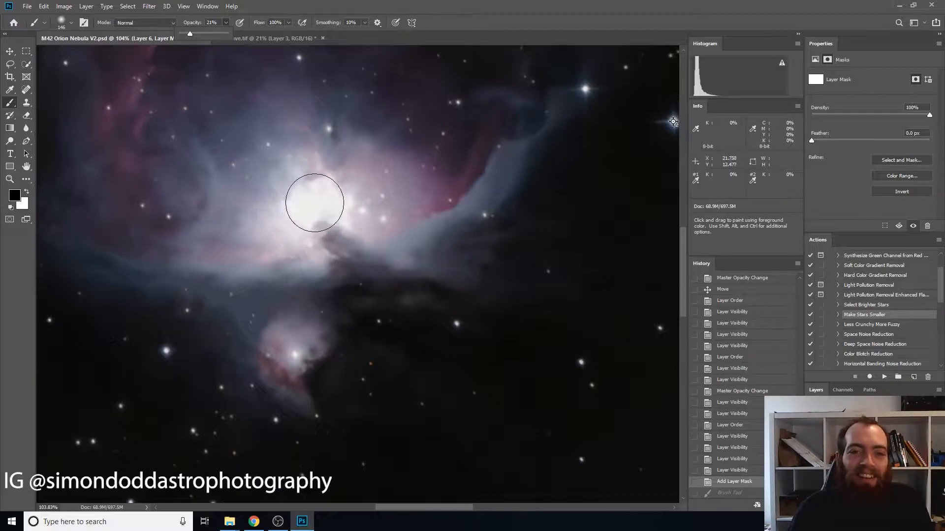
{"action": "mouse_move", "coordinate": [330, 205]}
{"action": "left_mouse_down"}
{"action": "mouse_move", "coordinate": [317, 201]}
{"action": "mouse_move", "coordinate": [295, 217]}
{"action": "left_mouse_up"}
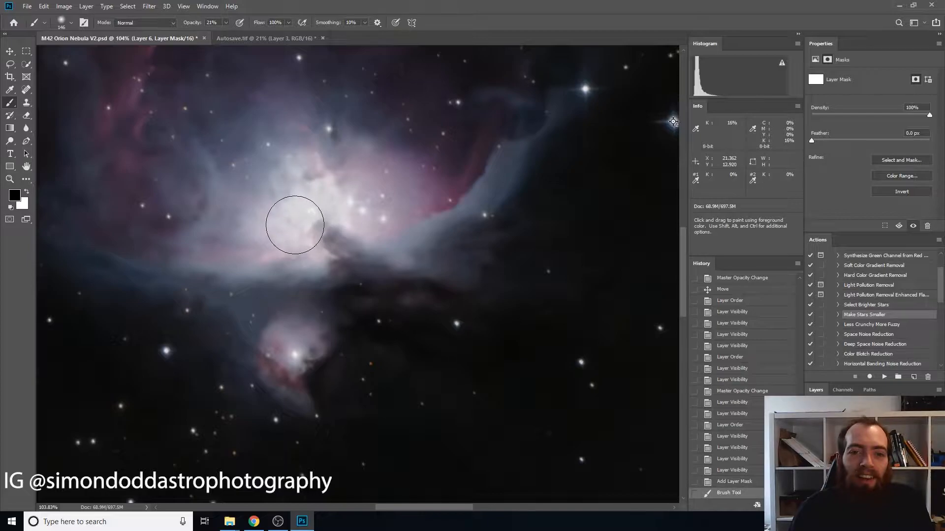
{"action": "left_click", "coordinate": [295, 238]}
{"action": "left_click", "coordinate": [298, 215]}
{"action": "left_click", "coordinate": [298, 203]}
{"action": "left_click", "coordinate": [330, 193]}
{"action": "left_click", "coordinate": [337, 203]}
{"action": "left_click", "coordinate": [351, 212]}
{"action": "left_click", "coordinate": [334, 187]}
{"action": "left_click", "coordinate": [315, 172]}
{"action": "left_click", "coordinate": [293, 167]}
{"action": "left_click", "coordinate": [263, 214]}
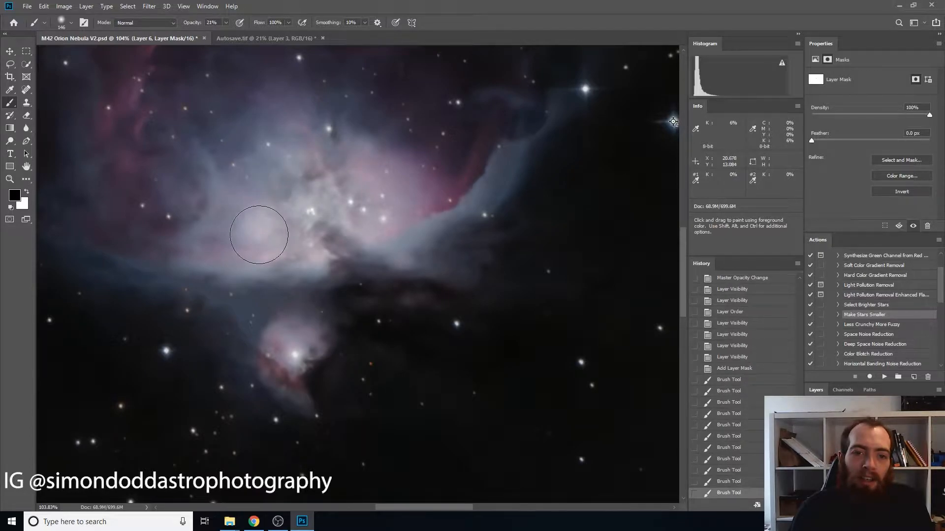
{"action": "left_click", "coordinate": [261, 235]}
{"action": "left_click", "coordinate": [354, 208]}
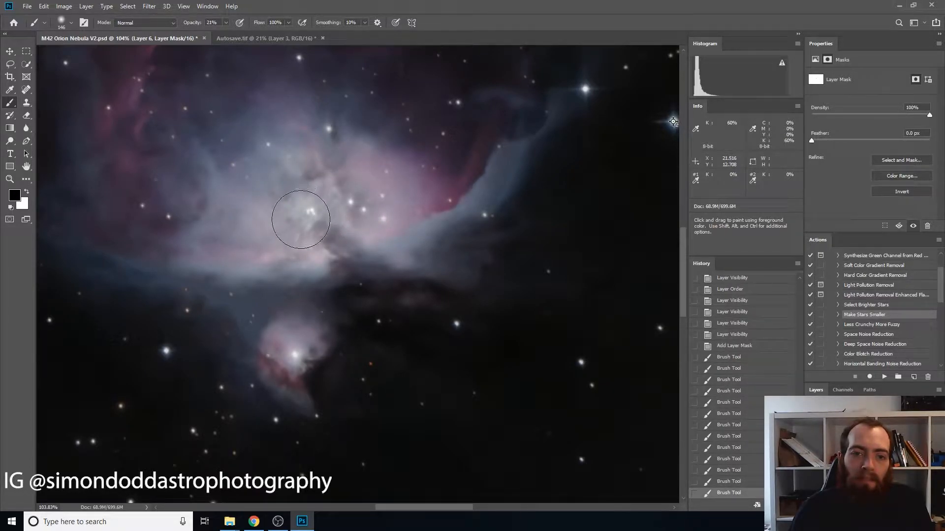
{"action": "left_click_drag", "start_coordinate": [288, 206], "coordinate": [303, 186]}
{"action": "left_click", "coordinate": [299, 161]}
{"action": "left_click", "coordinate": [273, 170]}
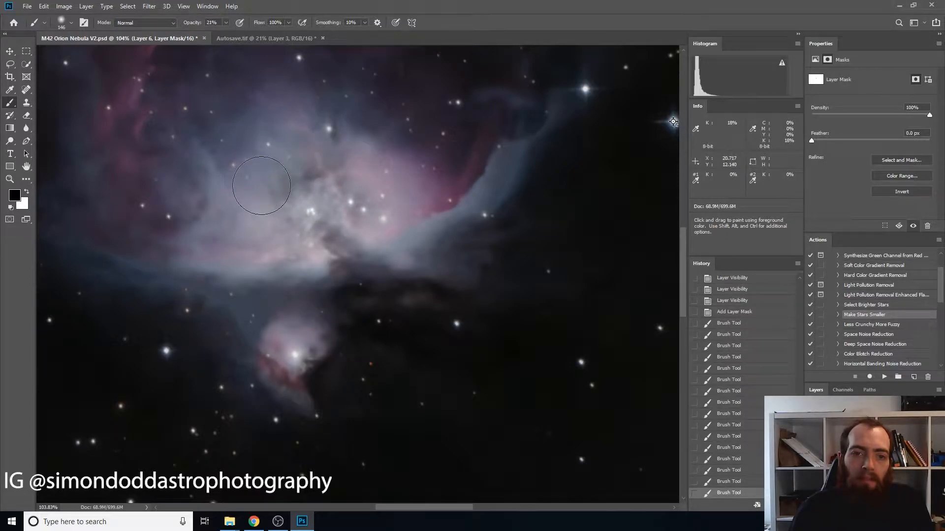
{"action": "left_click", "coordinate": [344, 204]}
{"action": "left_click", "coordinate": [359, 200]}
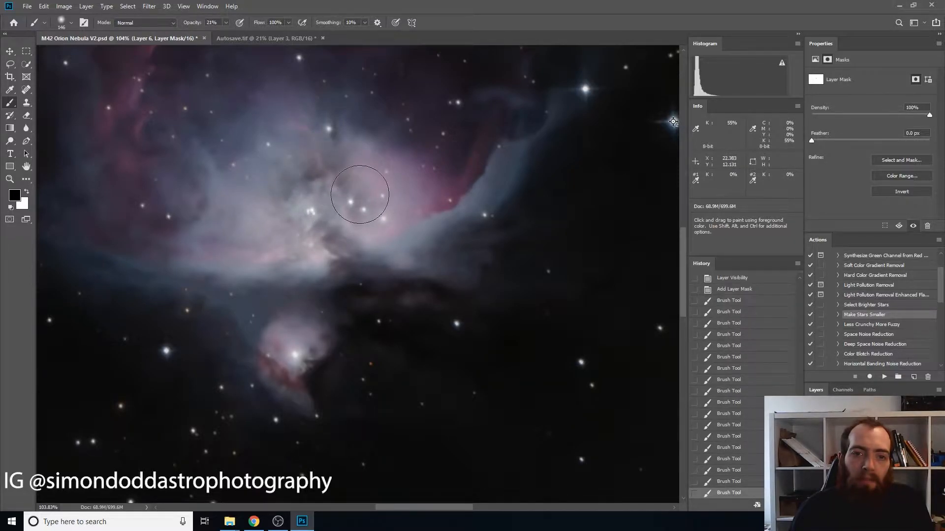
{"action": "left_click", "coordinate": [303, 228]}
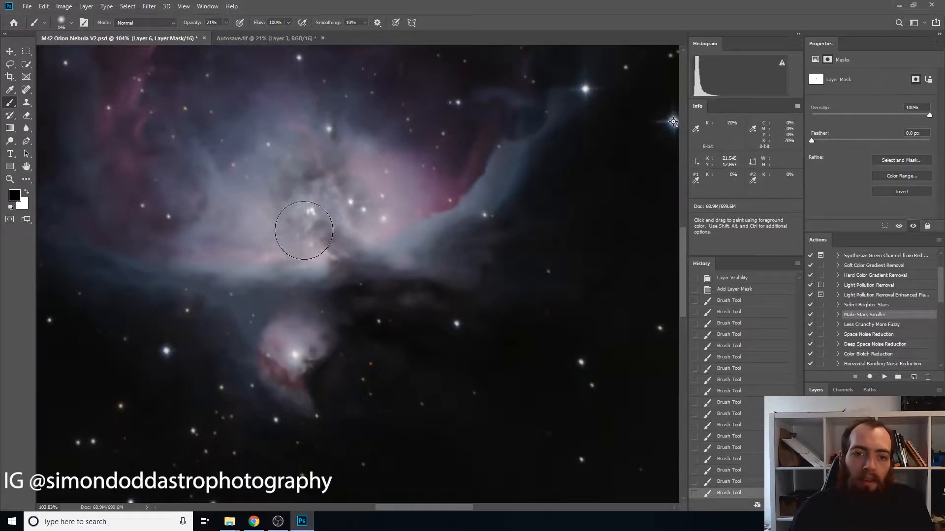
{"action": "left_click", "coordinate": [285, 242]}
{"action": "left_click", "coordinate": [266, 216]}
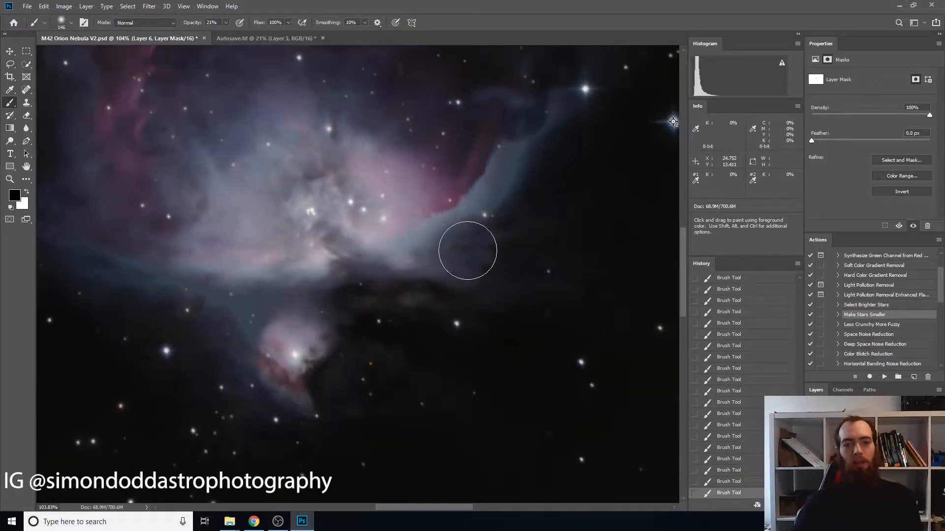
Toggle layer visibility off and on to check the blended core within the whole image.
{"action": "scroll", "coordinate": [460, 249], "scroll_direction": "down", "scroll_amount": 3}
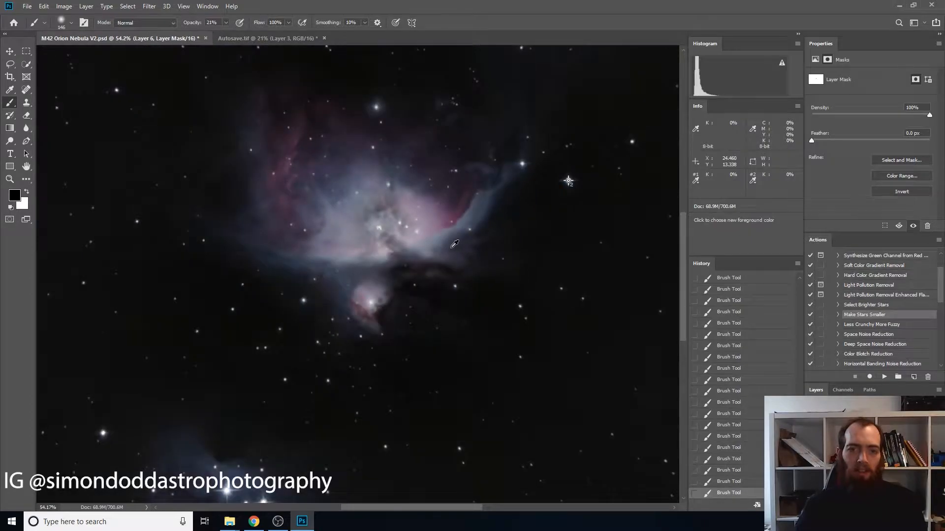
{"action": "scroll", "coordinate": [461, 250], "scroll_direction": "down", "scroll_amount": 2}
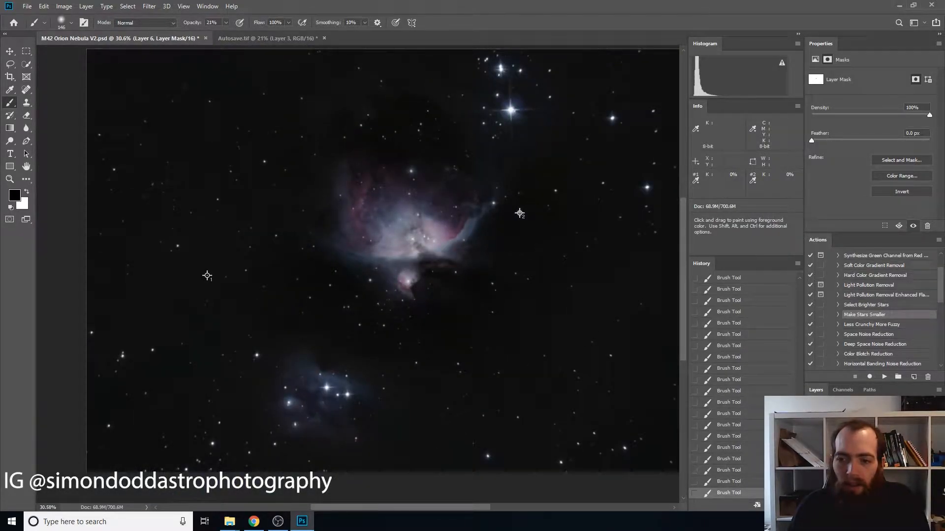
{"action": "left_click", "coordinate": [811, 492], "text": "alt"}
{"action": "left_click", "coordinate": [811, 492], "text": "alt"}
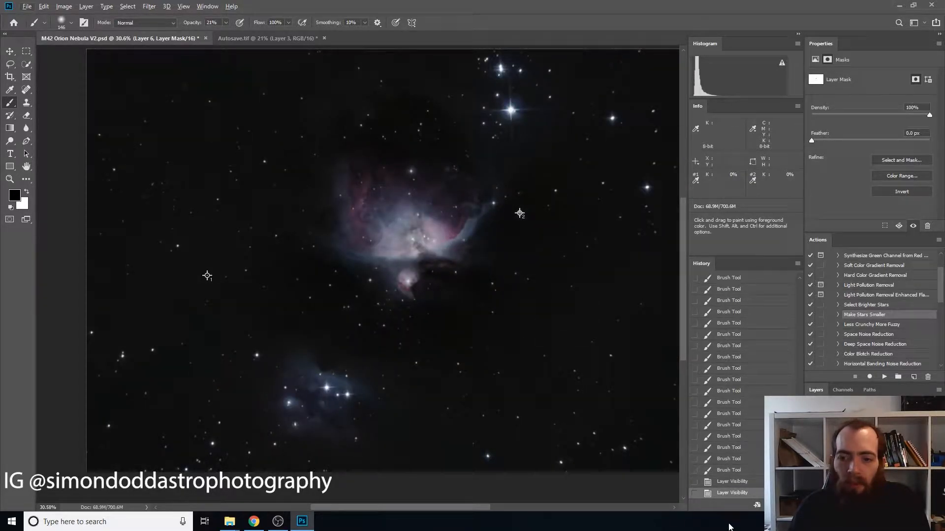
Compare the whole image before and after the mask painting by switching between the unpainted-mask history state and the latest one.
{"action": "scroll", "coordinate": [745, 355], "scroll_direction": "up", "scroll_amount": 5}
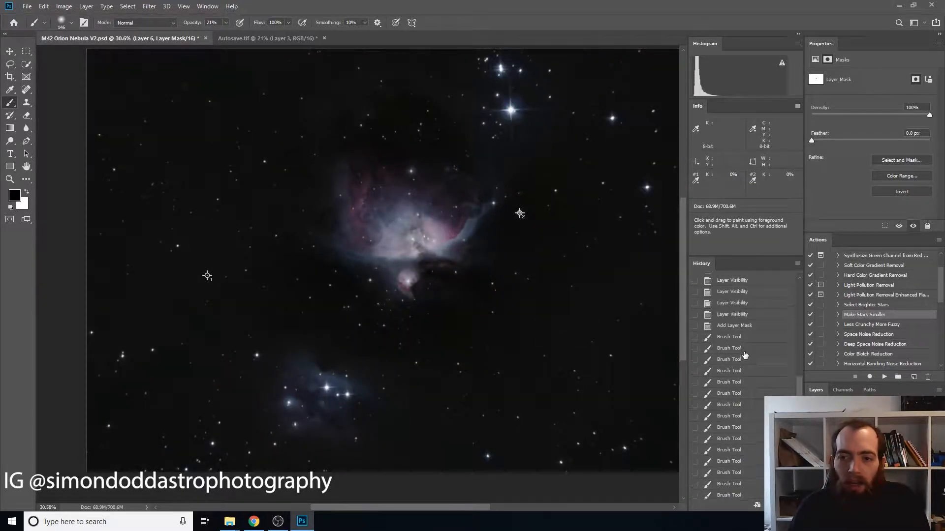
{"action": "left_click", "coordinate": [735, 326]}
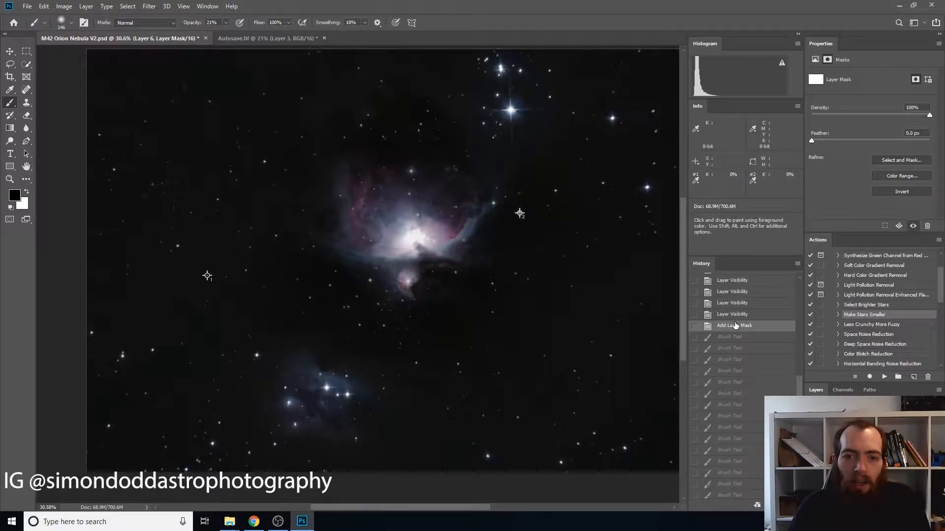
{"action": "scroll", "coordinate": [741, 409], "scroll_direction": "down", "scroll_amount": 5}
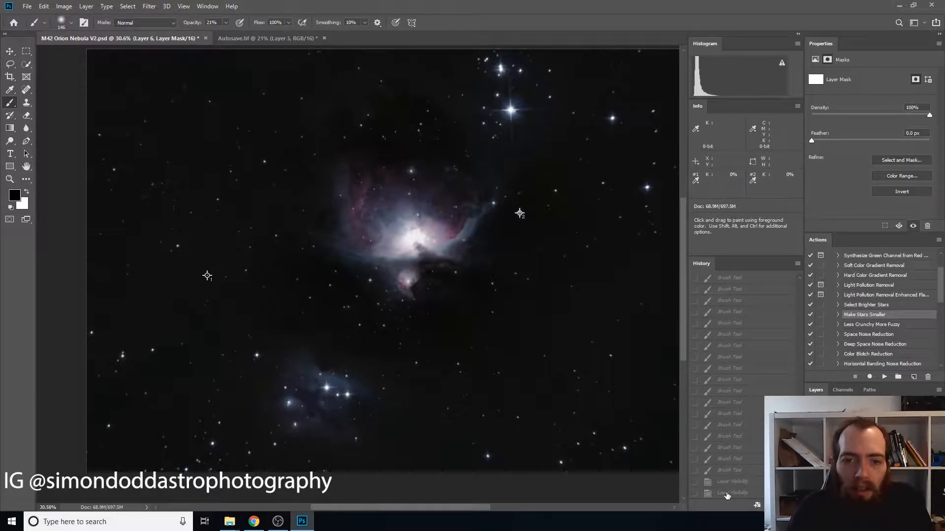
{"action": "left_click", "coordinate": [727, 494]}
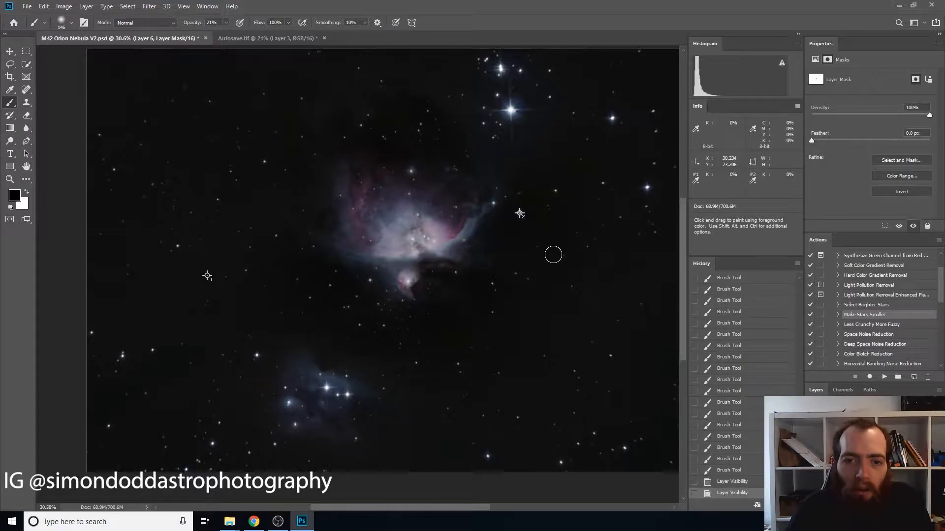
Compare the nebula core up close between the unpainted-mask history state and the latest state, ending on the latest.
{"action": "scroll", "coordinate": [414, 242], "scroll_direction": "up", "scroll_amount": 3}
{"action": "scroll", "coordinate": [415, 242], "scroll_direction": "up", "scroll_amount": 1}
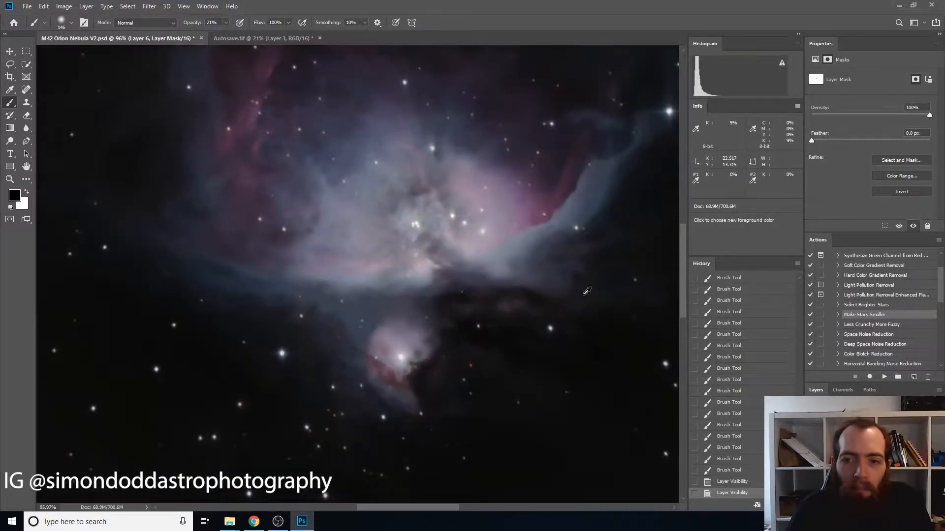
{"action": "scroll", "coordinate": [736, 344], "scroll_direction": "up", "scroll_amount": 3}
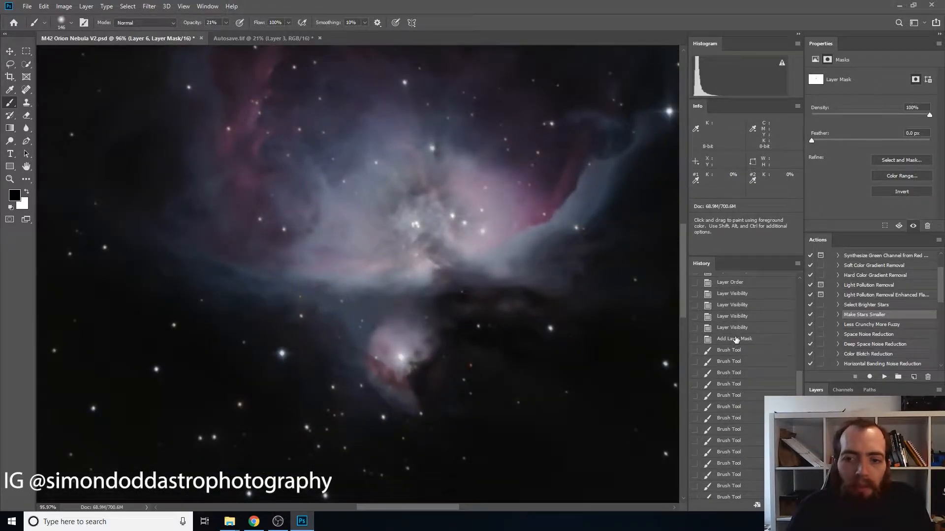
{"action": "left_click", "coordinate": [735, 339]}
{"action": "scroll", "coordinate": [735, 346], "scroll_direction": "down", "scroll_amount": 3}
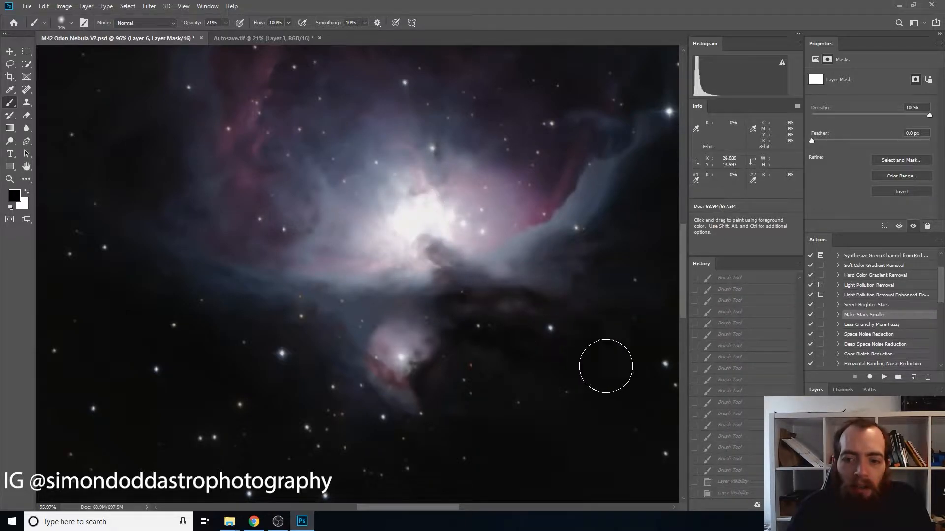
{"action": "left_click", "coordinate": [730, 495]}
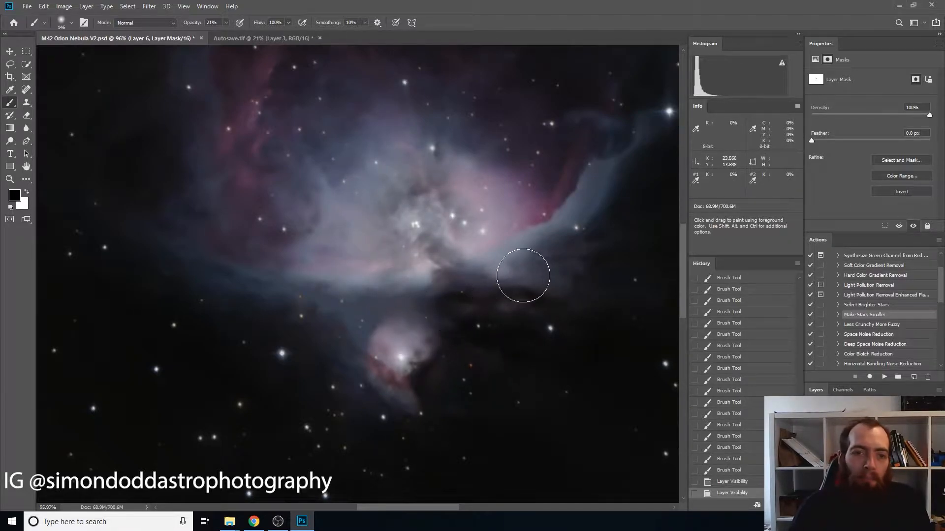
Rotate the whole canvas 90° clockwise.
{"action": "key", "text": "alt"}
{"action": "scroll", "coordinate": [437, 216], "scroll_direction": "down", "scroll_amount": 5}
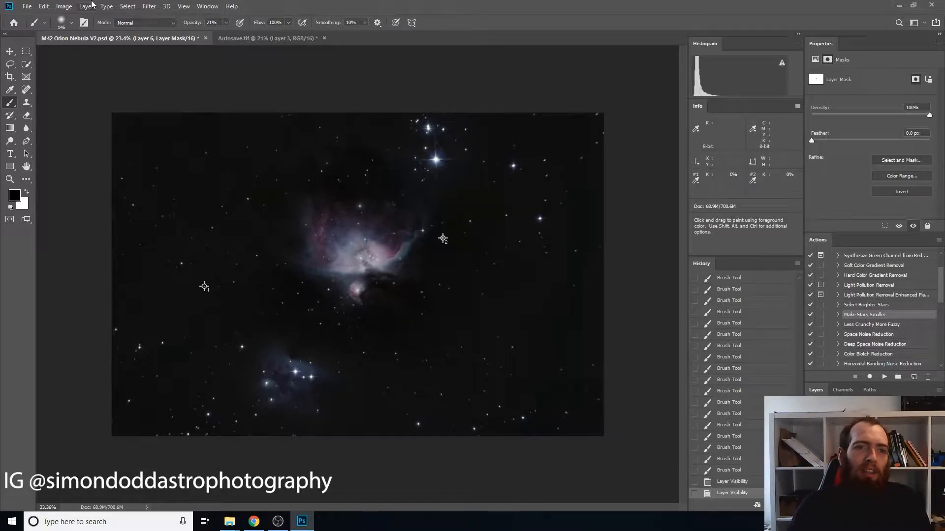
{"action": "left_click", "coordinate": [61, 7]}
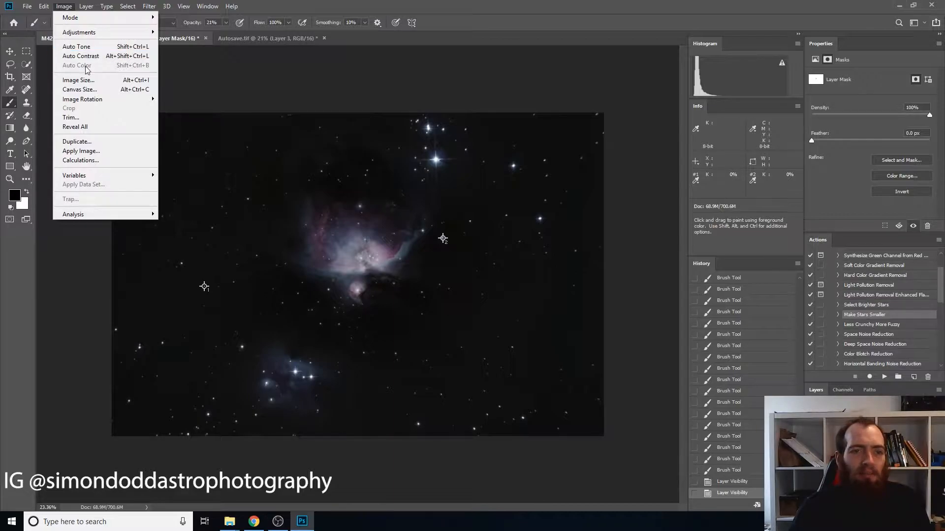
{"action": "mouse_move", "coordinate": [120, 101]}
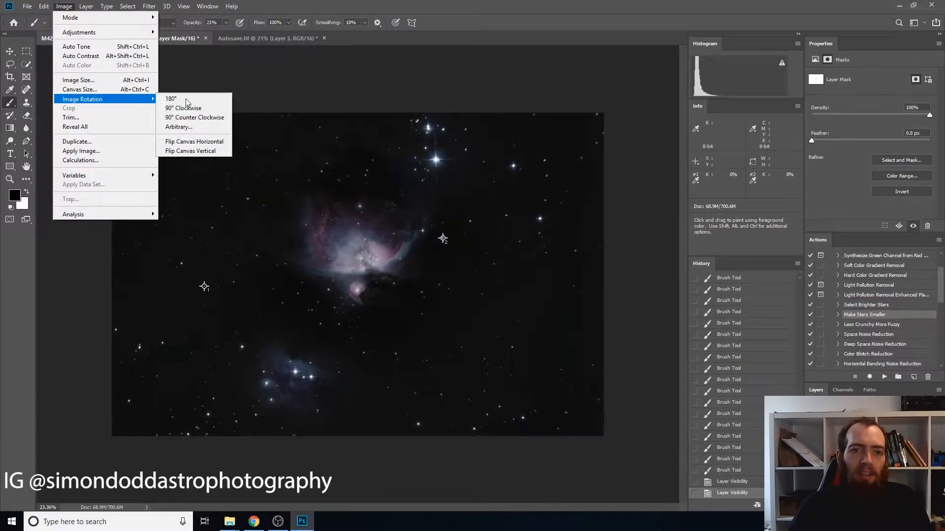
{"action": "left_click", "coordinate": [209, 109]}
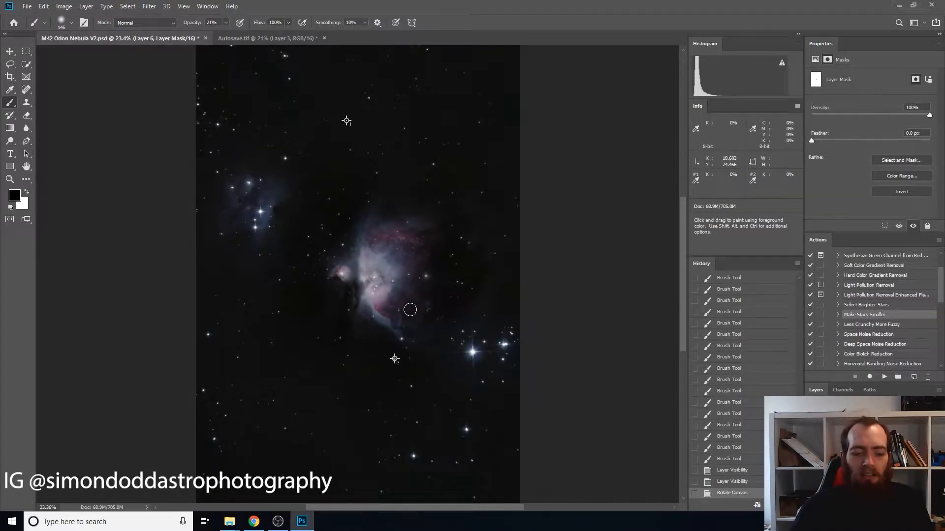
Paint soft black strokes at 21% opacity on the layer mask around the halo of the bright star beyond the nebula's tip.
{"action": "scroll", "coordinate": [359, 279], "scroll_direction": "up", "scroll_amount": 5}
{"action": "scroll", "coordinate": [451, 281], "scroll_direction": "down", "scroll_amount": 1}
{"action": "scroll", "coordinate": [451, 280], "scroll_direction": "down", "scroll_amount": 1}
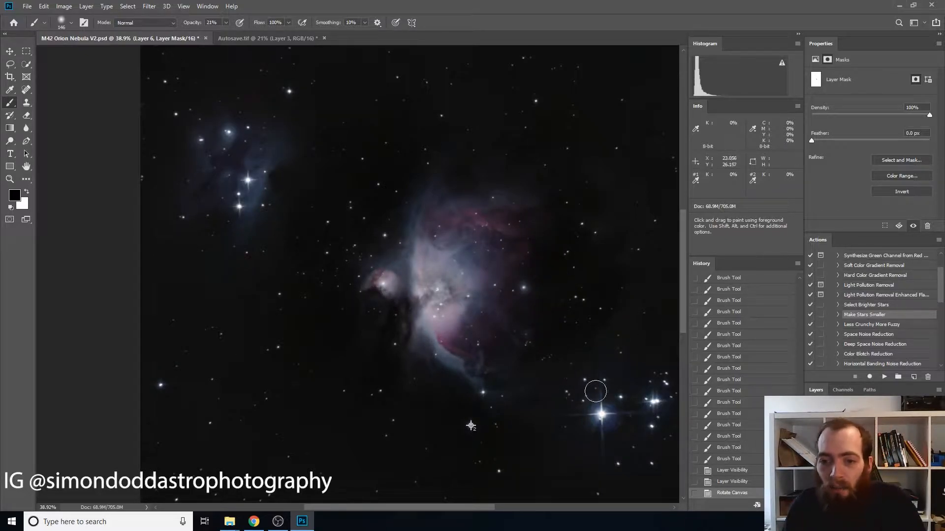
{"action": "scroll", "coordinate": [618, 405], "scroll_direction": "down", "scroll_amount": 2}
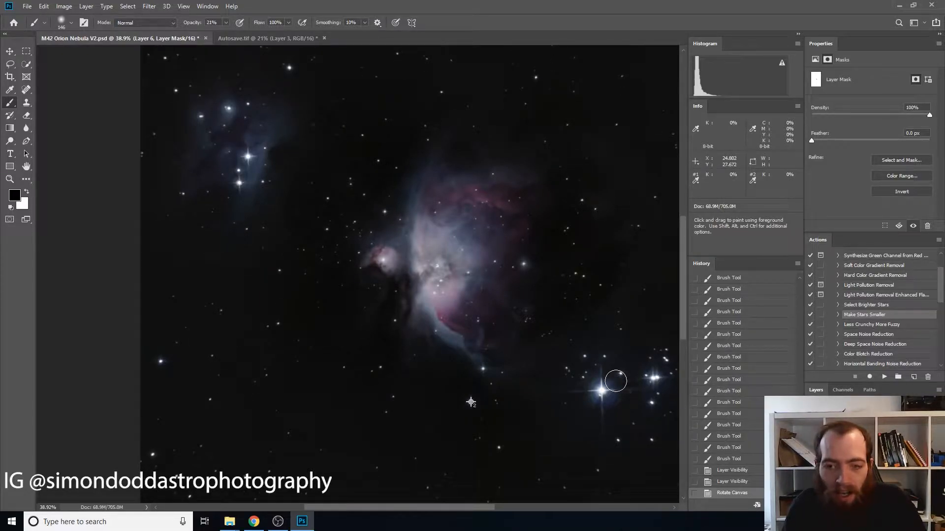
{"action": "scroll", "coordinate": [615, 381], "scroll_direction": "right", "scroll_amount": 4}
{"action": "scroll", "coordinate": [572, 385], "scroll_direction": "up", "scroll_amount": 3}
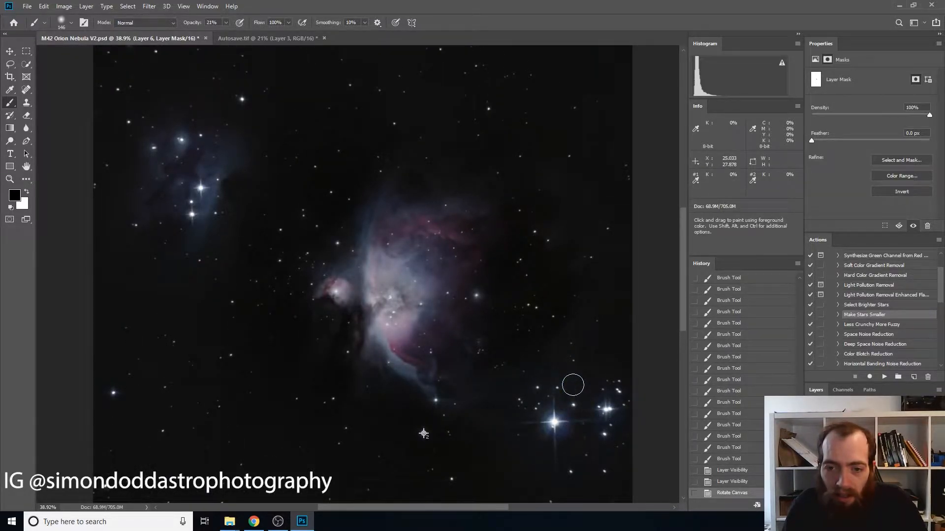
{"action": "scroll", "coordinate": [573, 385], "scroll_direction": "down", "scroll_amount": 7}
{"action": "scroll", "coordinate": [556, 340], "scroll_direction": "up", "scroll_amount": 5}
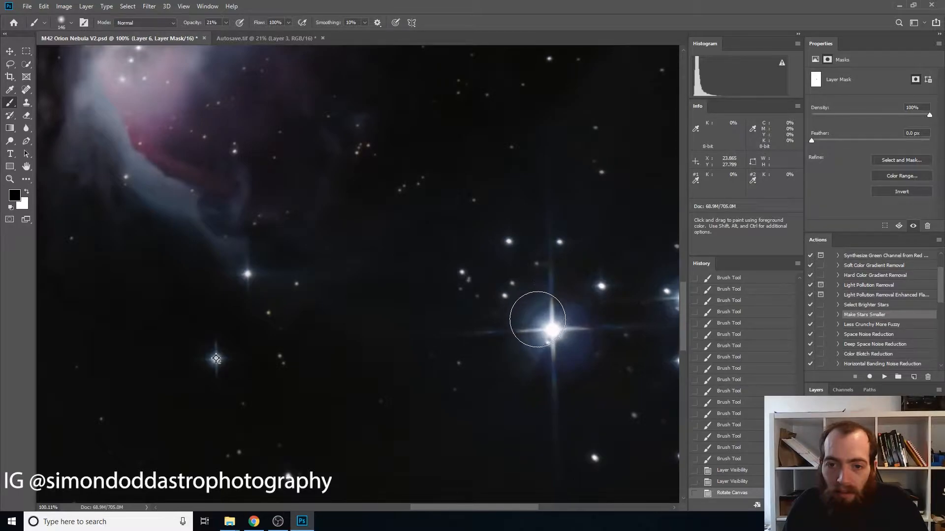
{"action": "left_click", "coordinate": [536, 322]}
{"action": "left_click", "coordinate": [538, 333]}
{"action": "left_click", "coordinate": [561, 358]}
{"action": "left_click", "coordinate": [578, 368]}
{"action": "left_click", "coordinate": [591, 348]}
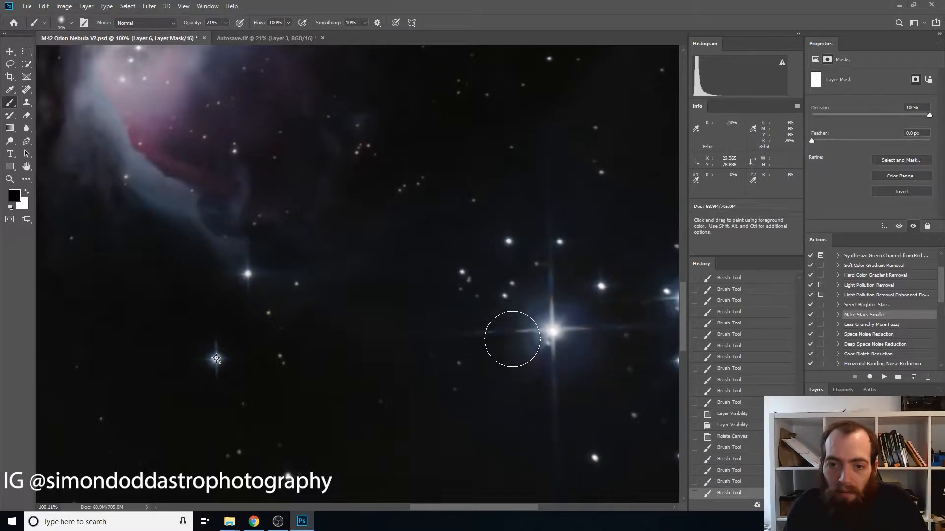
{"action": "left_click", "coordinate": [573, 301]}
{"action": "left_click", "coordinate": [523, 341]}
{"action": "left_click", "coordinate": [611, 358]}
Continue masking at 21% opacity over the bright star's center and along its upper vertical diffraction spike.
{"action": "left_click", "coordinate": [553, 329]}
{"action": "left_click", "coordinate": [560, 321]}
{"action": "left_click", "coordinate": [557, 321]}
{"action": "left_click", "coordinate": [554, 287]}
{"action": "left_click", "coordinate": [550, 273]}
{"action": "left_click", "coordinate": [552, 247]}
{"action": "left_click", "coordinate": [552, 246]}
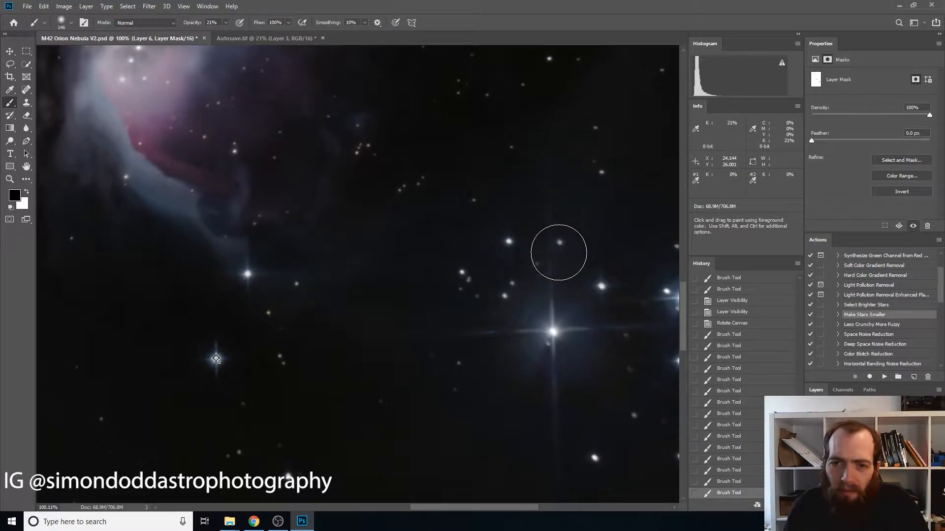
{"action": "left_click", "coordinate": [541, 191]}
{"action": "left_click", "coordinate": [547, 208]}
{"action": "left_click", "coordinate": [552, 235]}
{"action": "left_click", "coordinate": [553, 247]}
{"action": "left_click", "coordinate": [555, 269]}
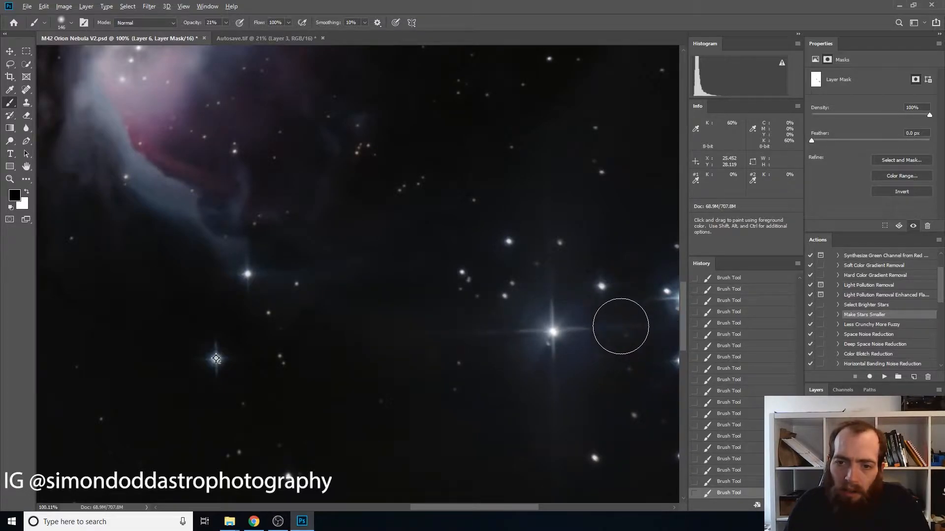
Toggle layer visibility off and on to compare the bright star with and without the masked layer.
{"action": "scroll", "coordinate": [620, 325], "scroll_direction": "down", "scroll_amount": 2}
{"action": "scroll", "coordinate": [621, 326], "scroll_direction": "right", "scroll_amount": 4}
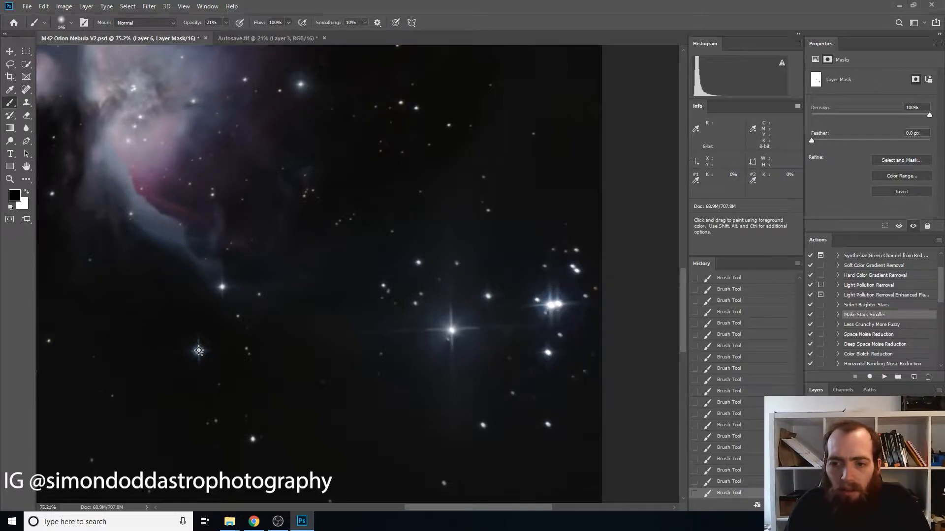
{"action": "key", "text": "ctrl+comma"}
{"action": "key", "text": "ctrl+comma"}
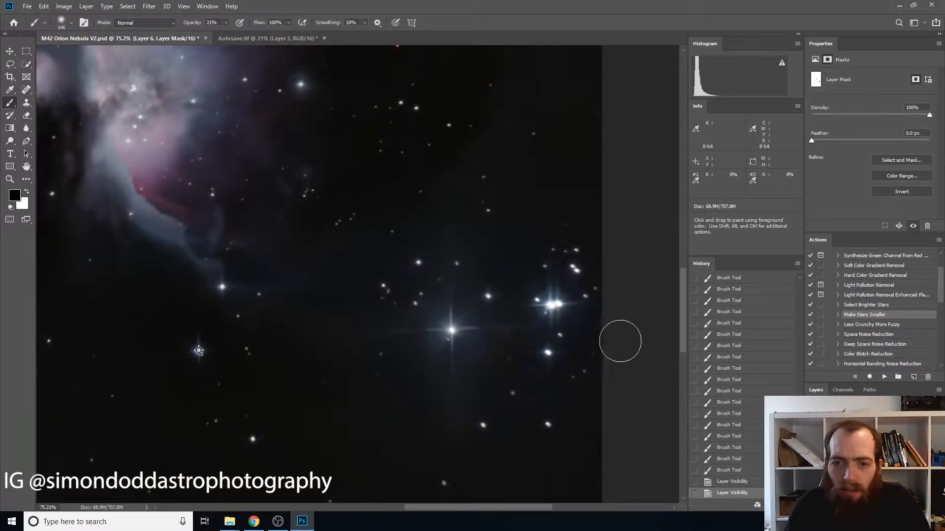
Reduce the glow of the small star cluster beyond the bright star with black 21% opacity dabs on the layer mask.
{"action": "left_click", "coordinate": [547, 297]}
{"action": "left_click", "coordinate": [543, 323]}
{"action": "left_click", "coordinate": [555, 343]}
{"action": "left_click", "coordinate": [576, 316]}
{"action": "left_click", "coordinate": [581, 282]}
{"action": "left_click", "coordinate": [573, 267]}
{"action": "left_click", "coordinate": [547, 283]}
{"action": "left_click", "coordinate": [521, 304]}
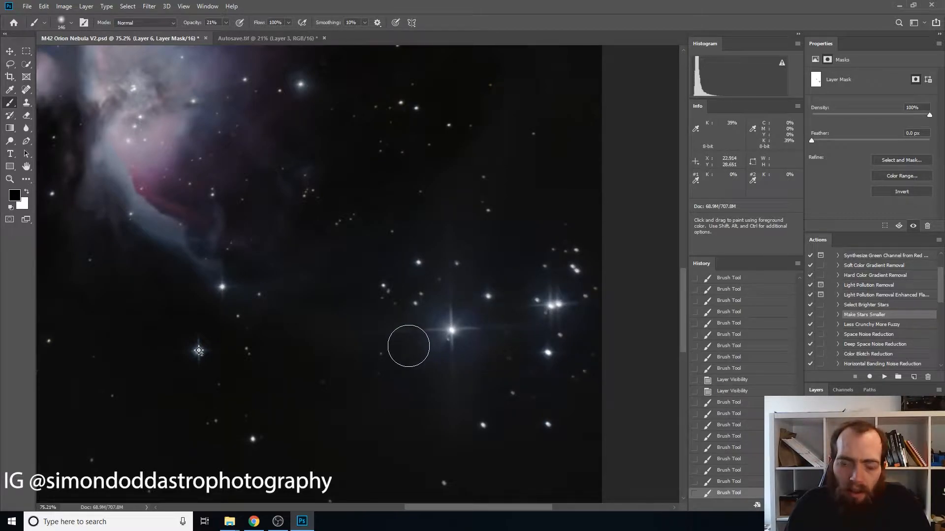
Inspect the rest of the rotated image up close, including the corners, edges and blue reflection nebula, for leftover flaws.
{"action": "scroll", "coordinate": [407, 341], "scroll_direction": "left", "scroll_amount": 3}
{"action": "scroll", "coordinate": [408, 347], "scroll_direction": "left", "scroll_amount": 12}
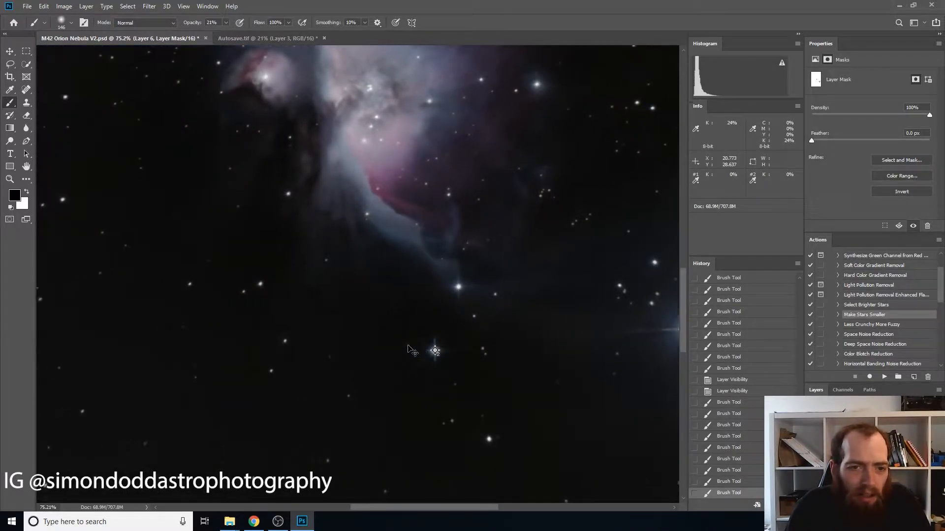
{"action": "scroll", "coordinate": [408, 348], "scroll_direction": "left", "scroll_amount": 4}
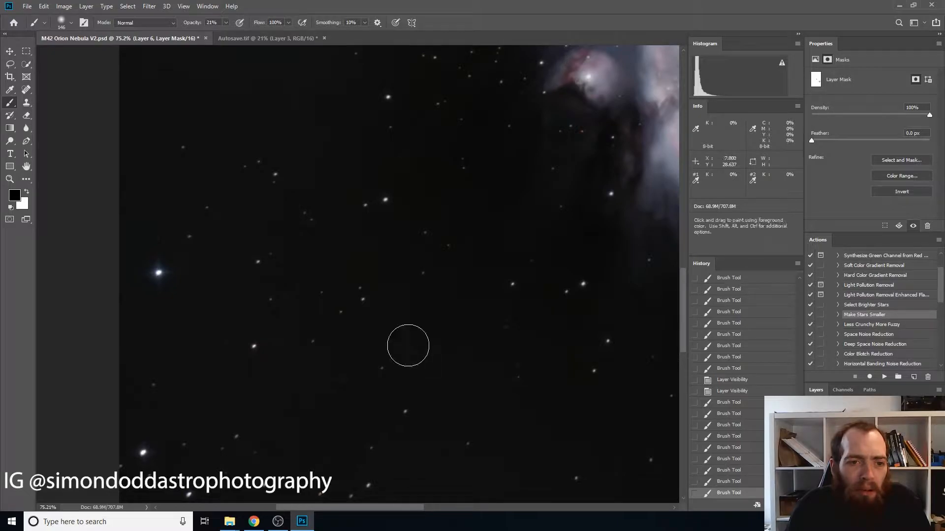
{"action": "scroll", "coordinate": [403, 347], "scroll_direction": "down", "scroll_amount": 5}
{"action": "scroll", "coordinate": [390, 355], "scroll_direction": "down", "scroll_amount": 10}
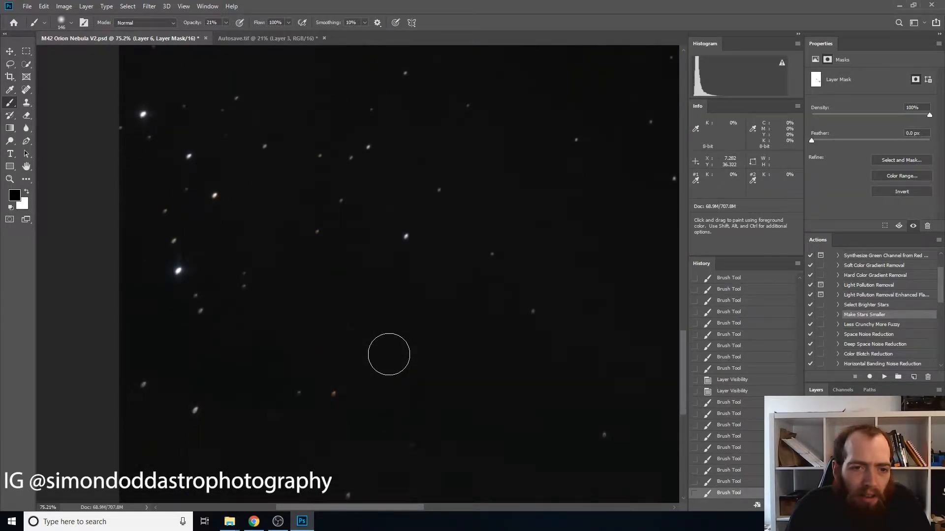
{"action": "scroll", "coordinate": [390, 357], "scroll_direction": "left", "scroll_amount": 2}
{"action": "scroll", "coordinate": [390, 357], "scroll_direction": "right", "scroll_amount": 12}
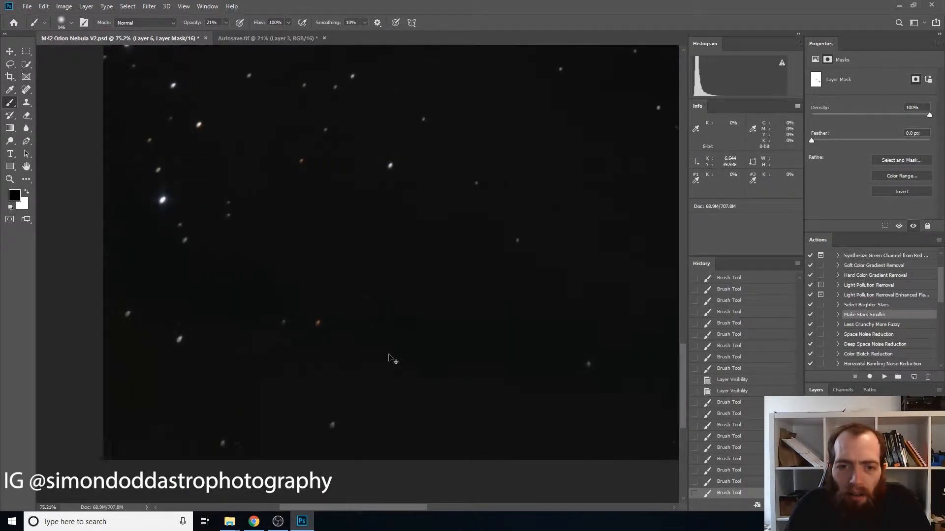
{"action": "scroll", "coordinate": [393, 360], "scroll_direction": "right", "scroll_amount": 8}
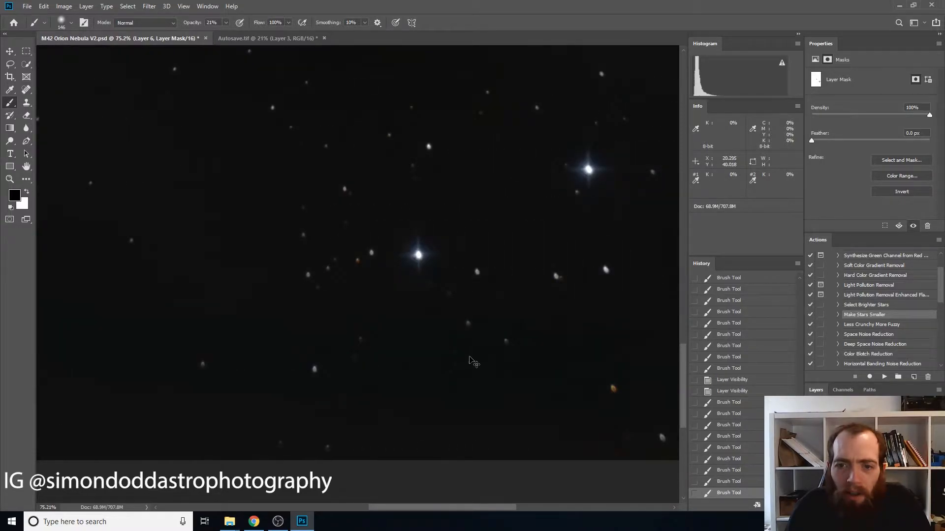
{"action": "scroll", "coordinate": [459, 313], "scroll_direction": "up", "scroll_amount": 12}
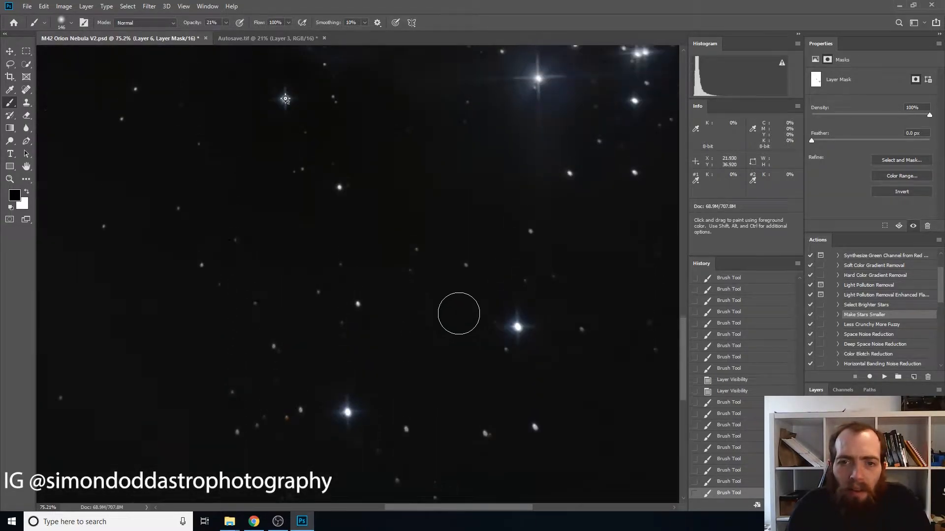
{"action": "scroll", "coordinate": [459, 314], "scroll_direction": "up", "scroll_amount": 15}
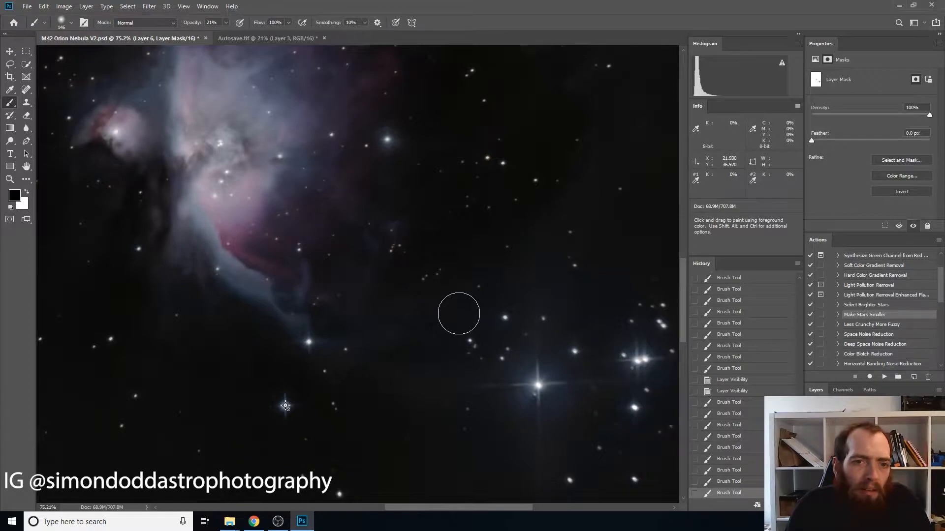
{"action": "scroll", "coordinate": [458, 313], "scroll_direction": "down", "scroll_amount": 7}
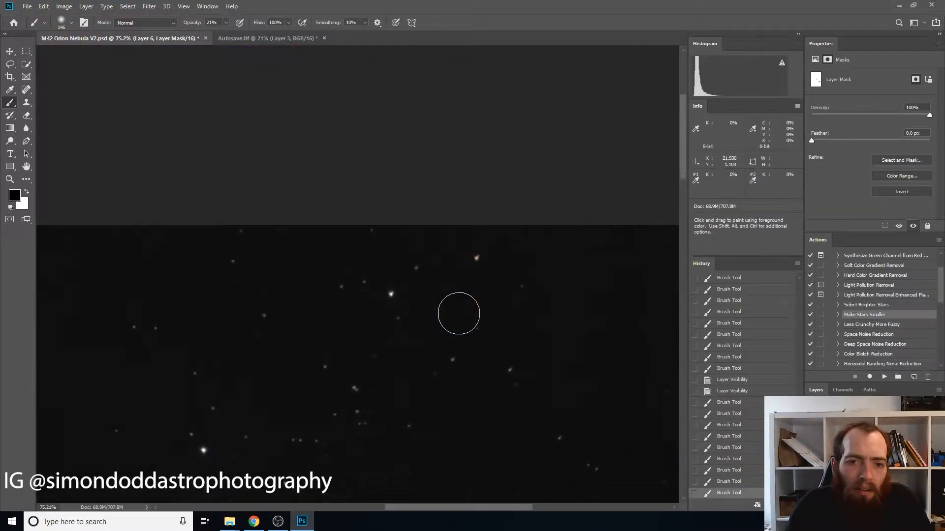
{"action": "scroll", "coordinate": [459, 314], "scroll_direction": "right", "scroll_amount": 1}
{"action": "scroll", "coordinate": [459, 314], "scroll_direction": "left", "scroll_amount": 11}
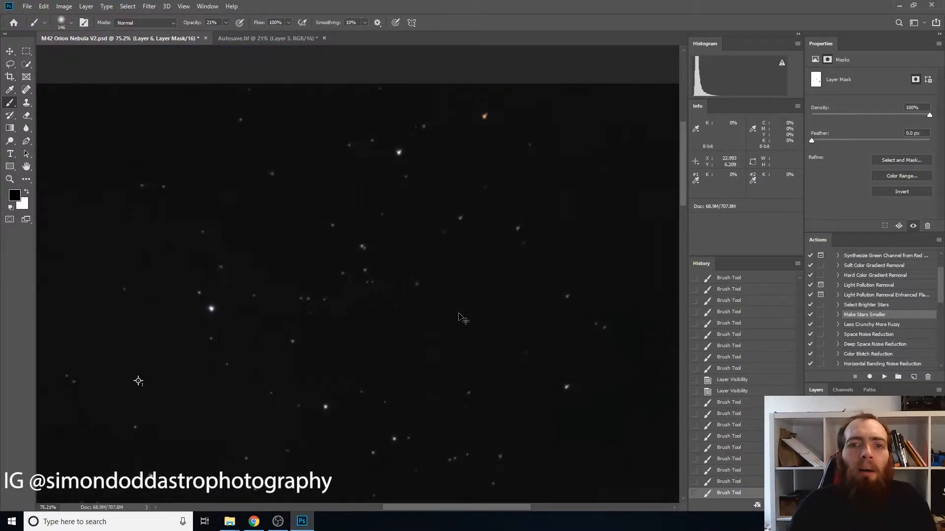
{"action": "scroll", "coordinate": [458, 314], "scroll_direction": "left", "scroll_amount": 10}
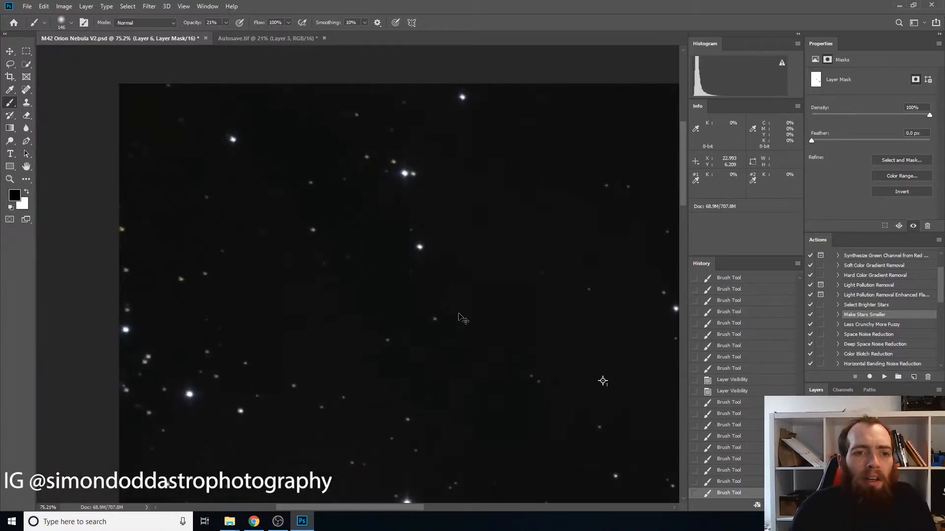
{"action": "scroll", "coordinate": [458, 313], "scroll_direction": "down", "scroll_amount": 5}
{"action": "scroll", "coordinate": [459, 314], "scroll_direction": "down", "scroll_amount": 7}
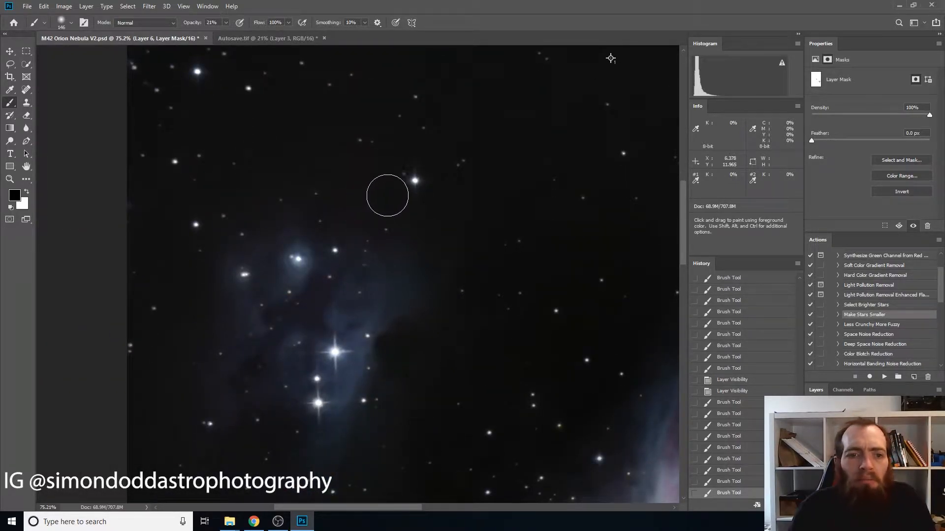
{"action": "left_click_drag", "start_coordinate": [408, 505], "coordinate": [557, 496]}
{"action": "scroll", "coordinate": [417, 355], "scroll_direction": "down", "scroll_amount": 10}
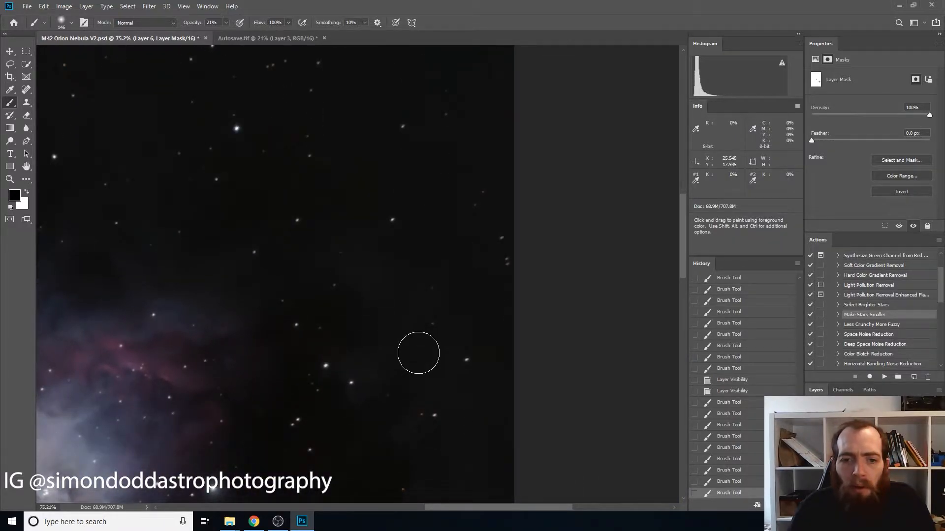
{"action": "scroll", "coordinate": [417, 353], "scroll_direction": "down", "scroll_amount": 10}
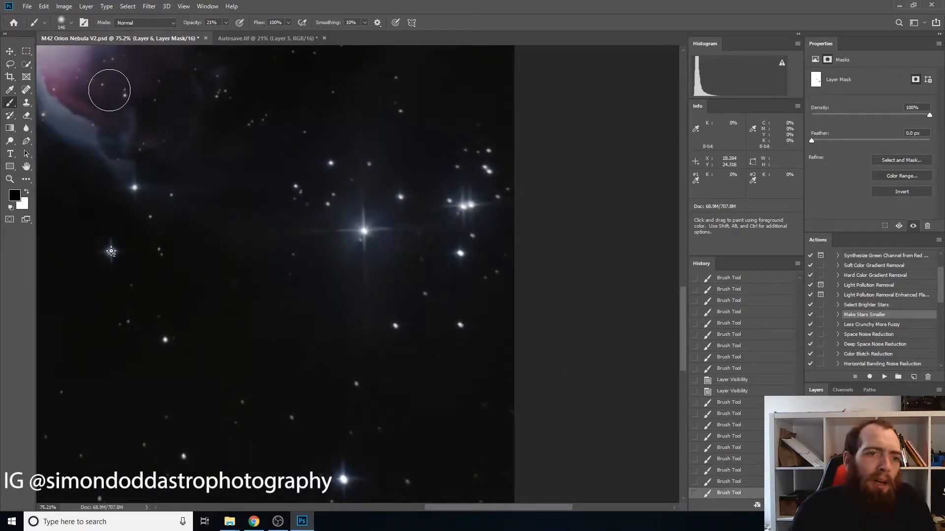
Sample the area beside the bright star's lower diffraction spike with the Healing Brush and heal over the spike below the star.
{"action": "left_click", "coordinate": [26, 91]}
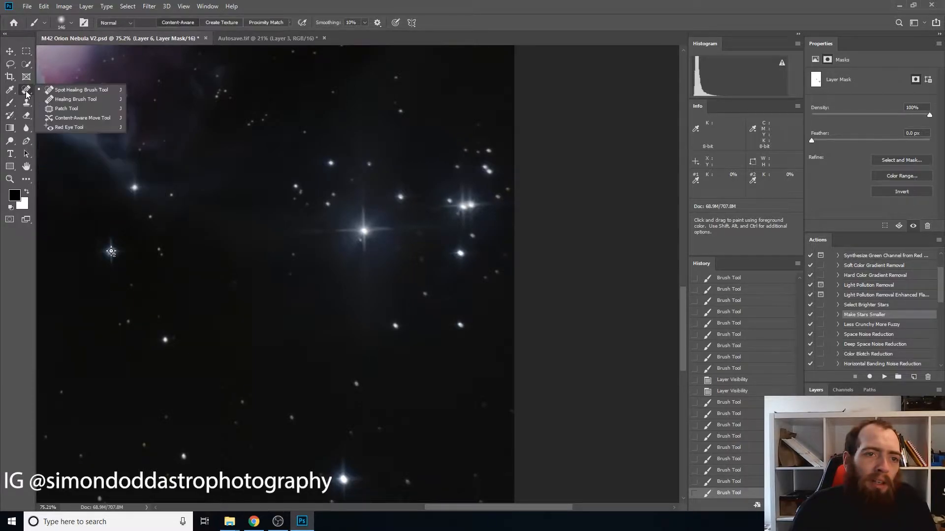
{"action": "left_click", "coordinate": [59, 101]}
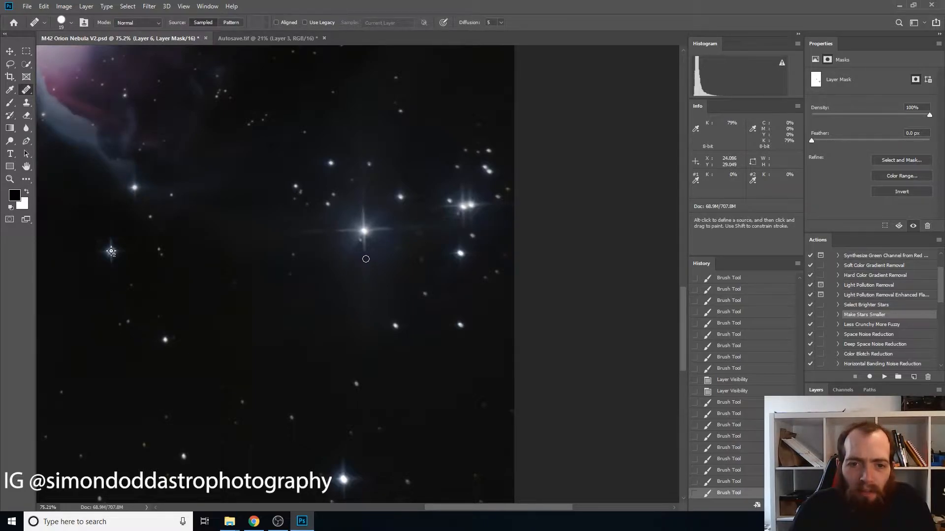
{"action": "left_click", "coordinate": [364, 264]}
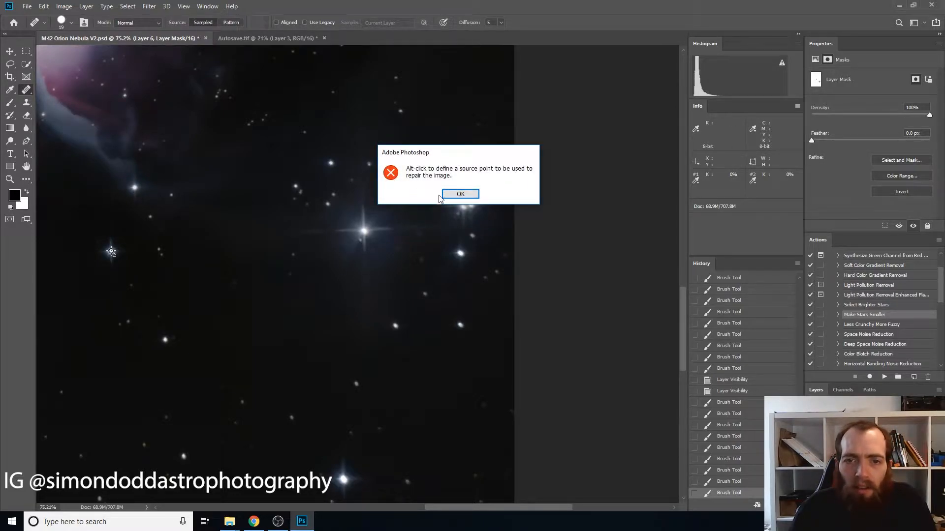
{"action": "left_click", "coordinate": [456, 195]}
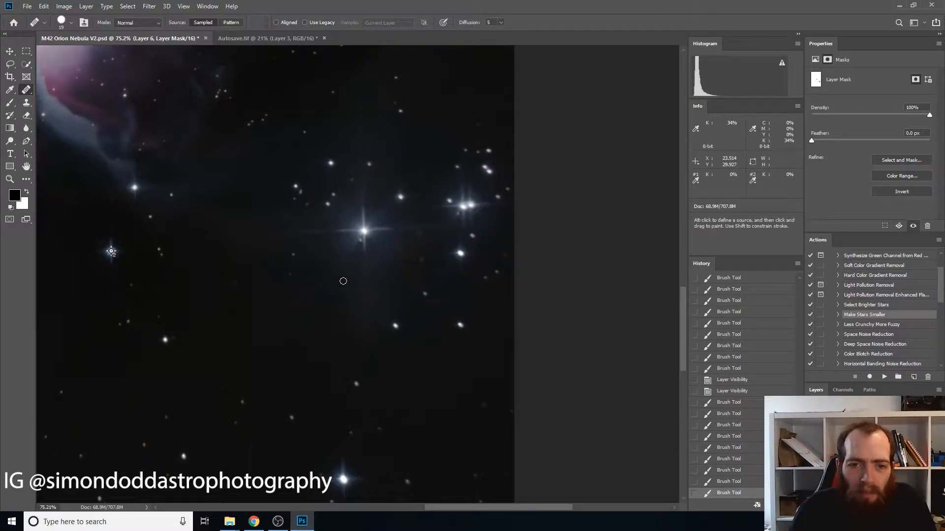
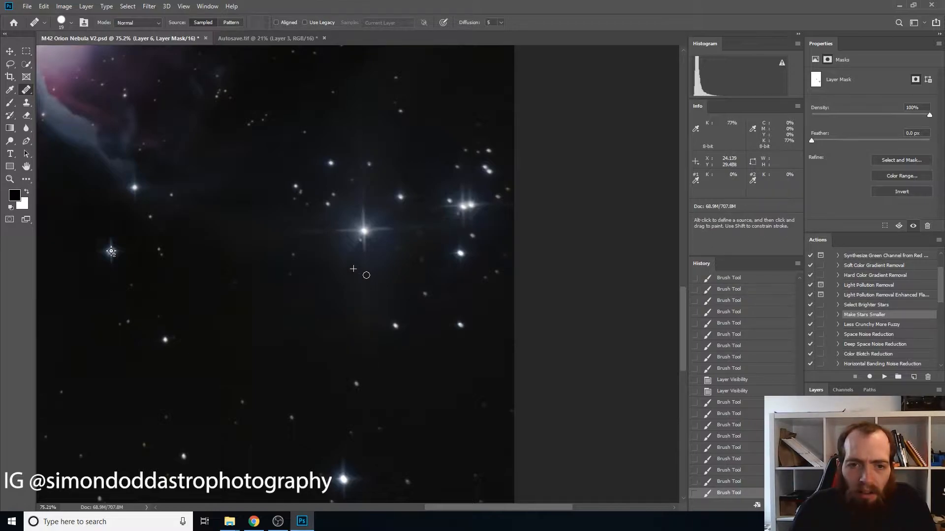
{"action": "left_click_drag", "start_coordinate": [366, 261], "coordinate": [365, 251]}
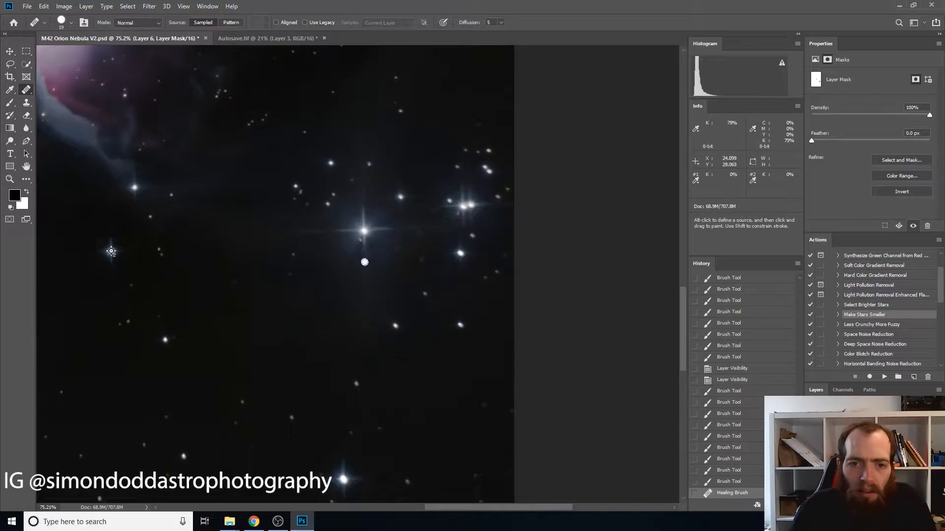
{"action": "left_click", "coordinate": [368, 264]}
{"action": "left_click", "coordinate": [365, 274]}
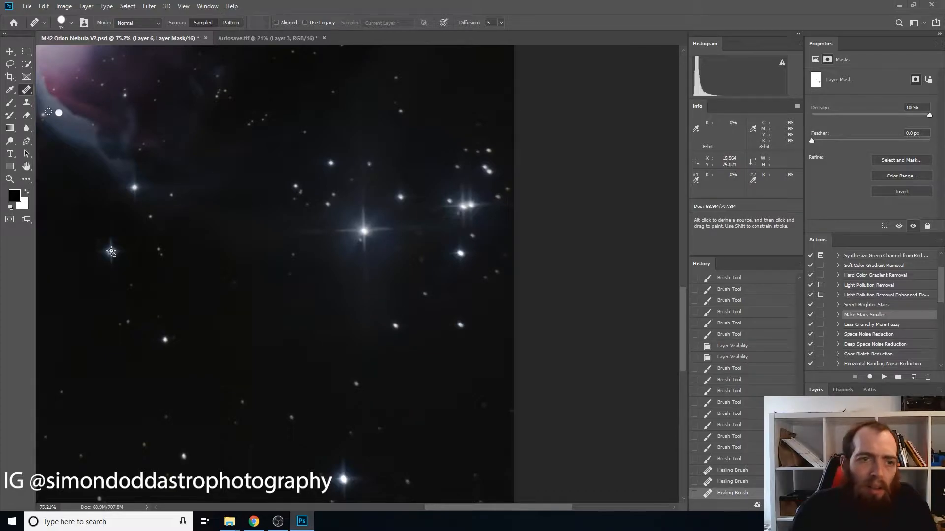
Use the content-aware Spot Healing Brush on the Layer 6 mask over the bright star's lower, right and upper diffraction spikes.
{"action": "right_click", "coordinate": [29, 93]}
{"action": "left_click", "coordinate": [66, 90]}
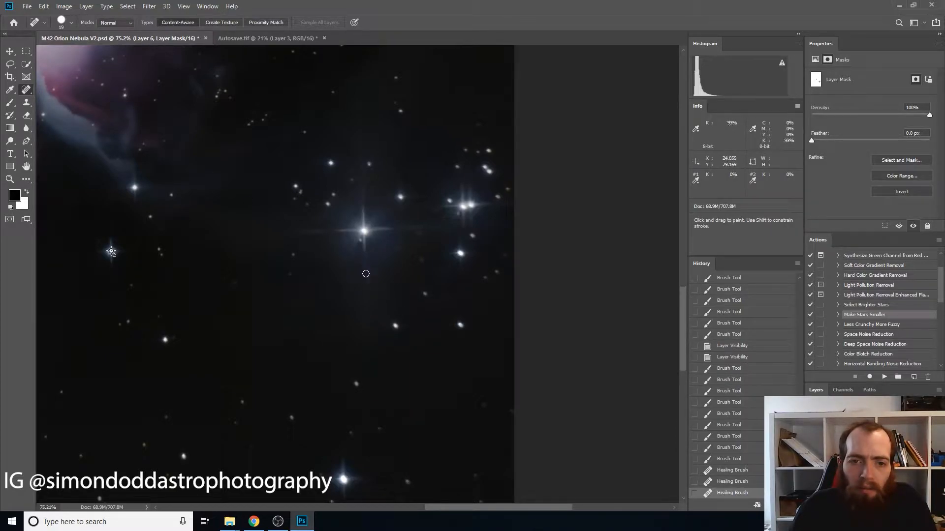
{"action": "left_click", "coordinate": [365, 339]}
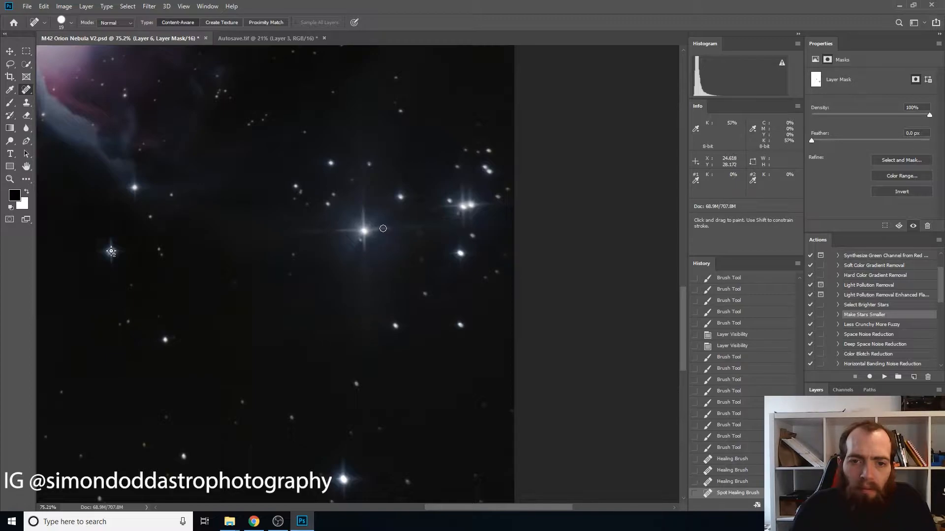
{"action": "left_click", "coordinate": [429, 227]}
{"action": "left_click", "coordinate": [383, 229]}
{"action": "left_click", "coordinate": [389, 228]}
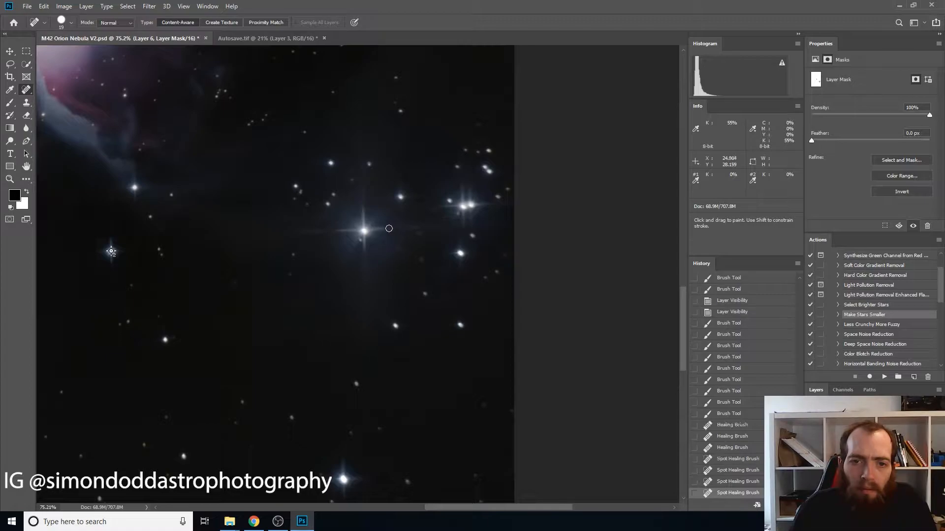
{"action": "left_click", "coordinate": [386, 228]}
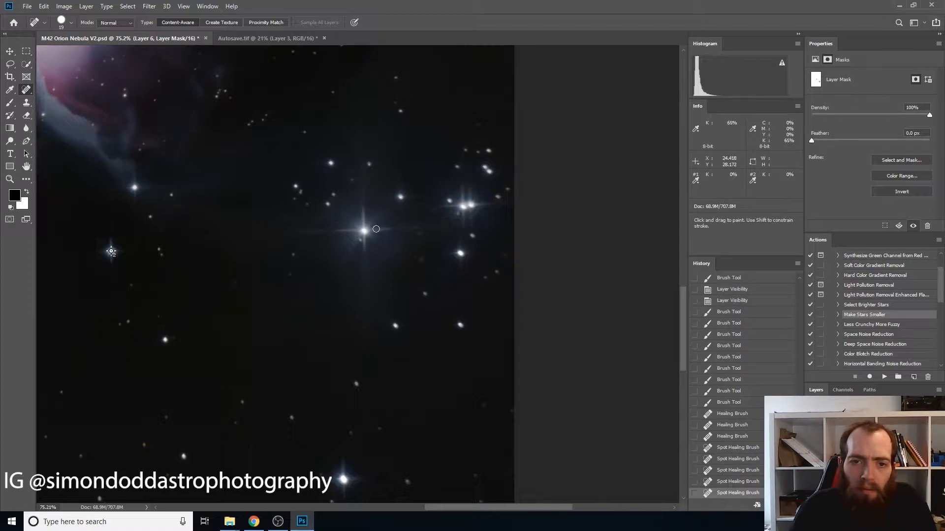
{"action": "left_click", "coordinate": [390, 225]}
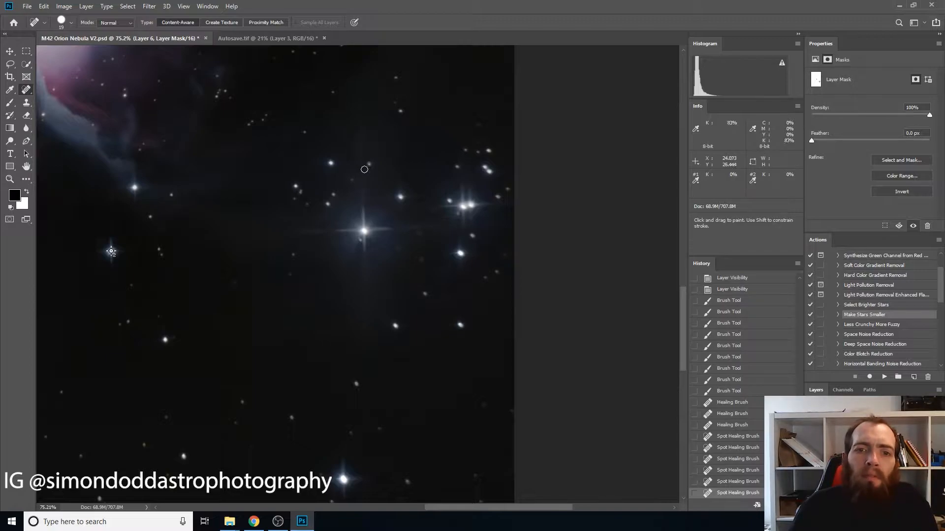
{"action": "left_click", "coordinate": [363, 207]}
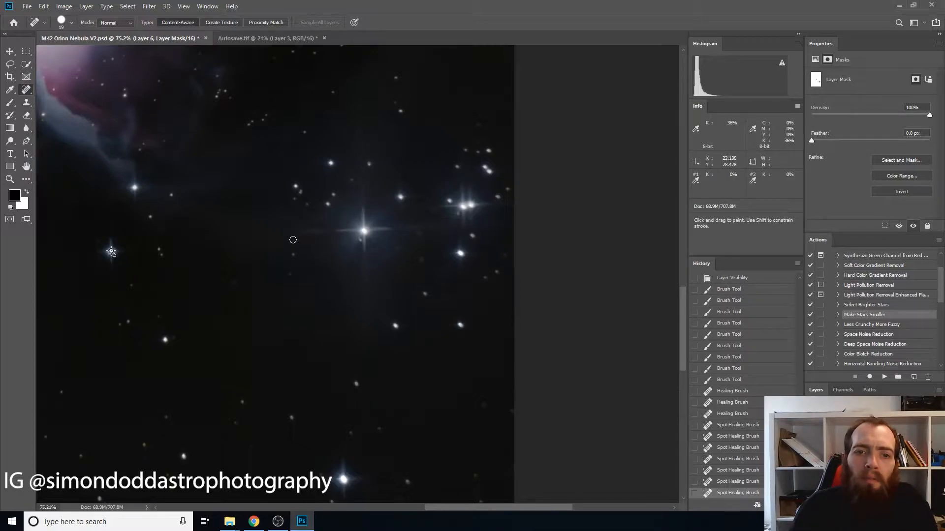
Spot-heal the bright star's left diffraction spike and the faint streak extending below it on the layer mask.
{"action": "left_click", "coordinate": [330, 231]}
{"action": "left_click", "coordinate": [301, 235]}
{"action": "left_click", "coordinate": [333, 230]}
{"action": "left_click", "coordinate": [368, 331]}
{"action": "left_click", "coordinate": [367, 277]}
{"action": "left_click", "coordinate": [365, 355]}
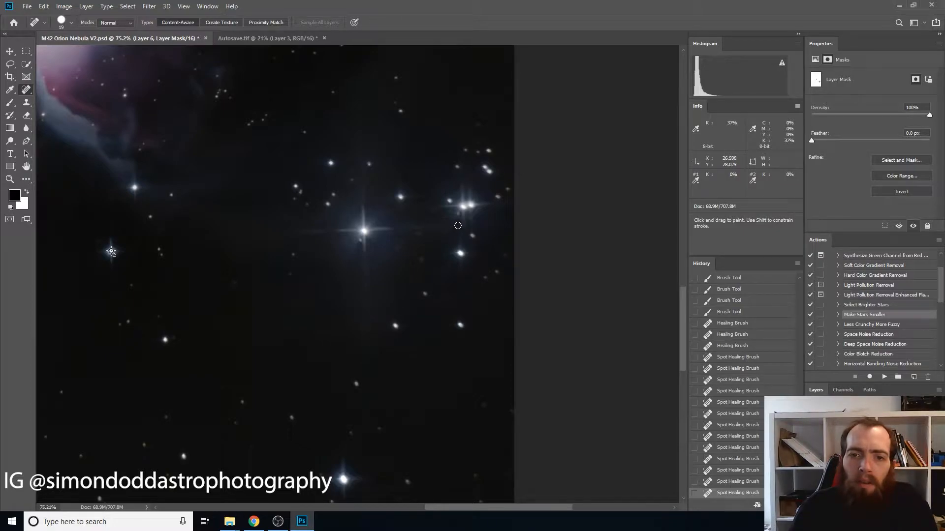
Spot-heal the diffraction spikes below and to the right of the close star pair near the image's right edge.
{"action": "left_click", "coordinate": [460, 214]}
{"action": "left_click", "coordinate": [461, 220]}
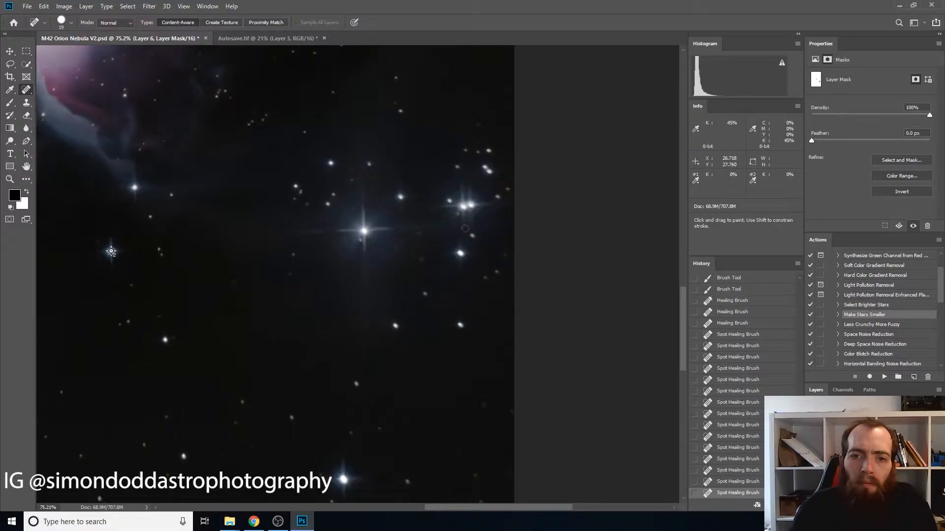
{"action": "left_click", "coordinate": [474, 211]}
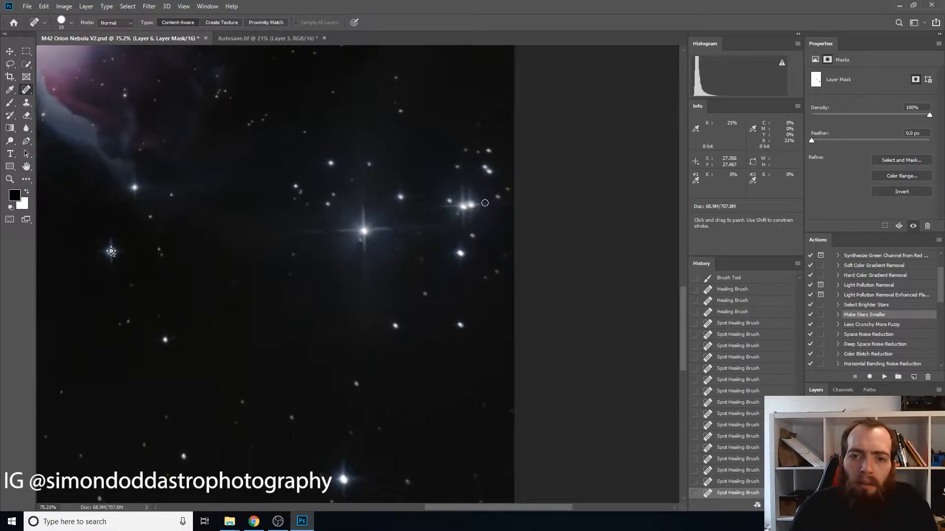
{"action": "left_click", "coordinate": [502, 203]}
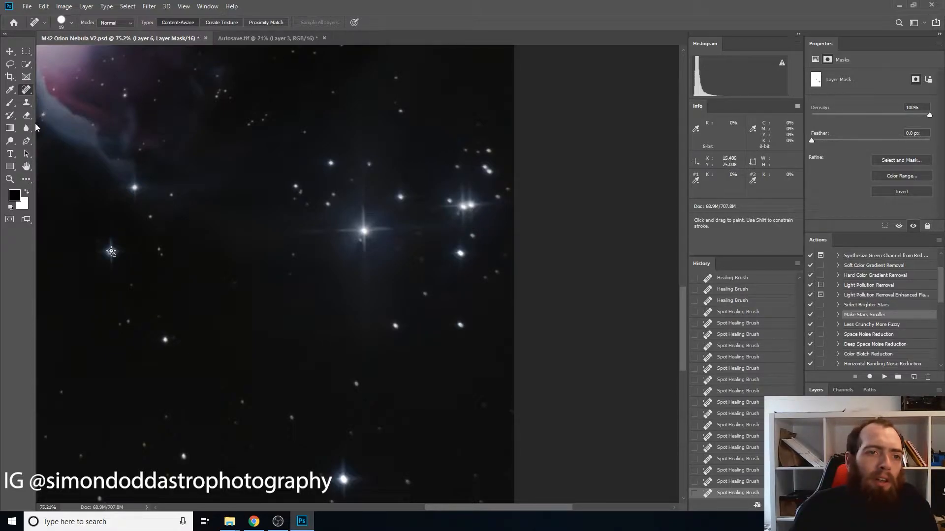
{"action": "right_click", "coordinate": [28, 90]}
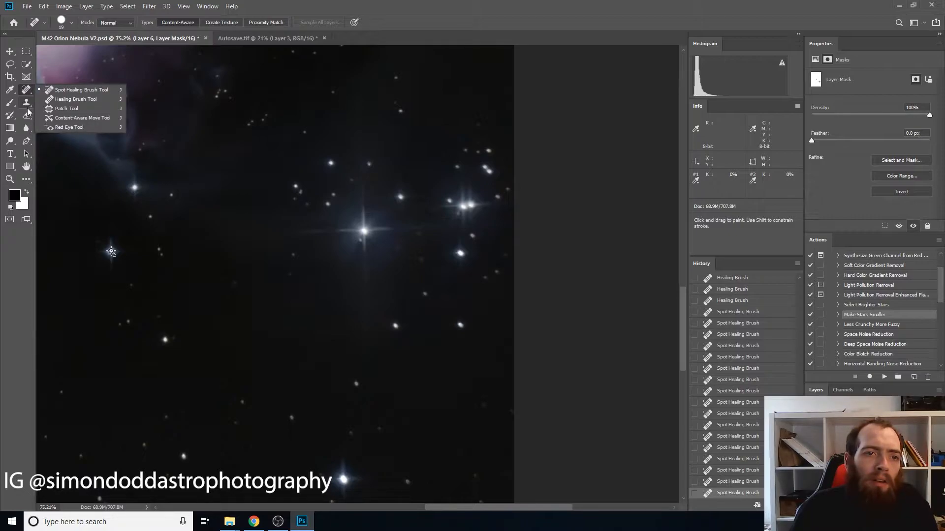
{"action": "right_click", "coordinate": [28, 105]}
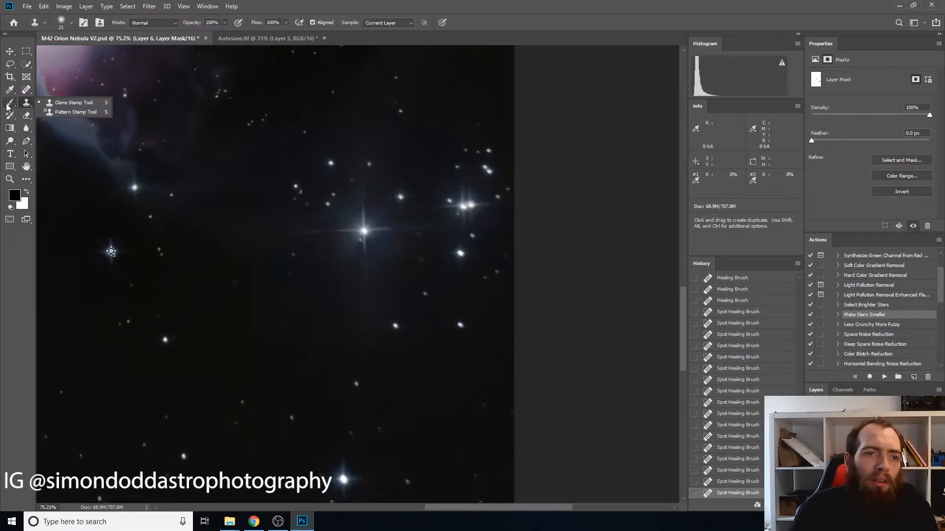
{"action": "right_click", "coordinate": [6, 105]}
{"action": "left_click", "coordinate": [9, 91]}
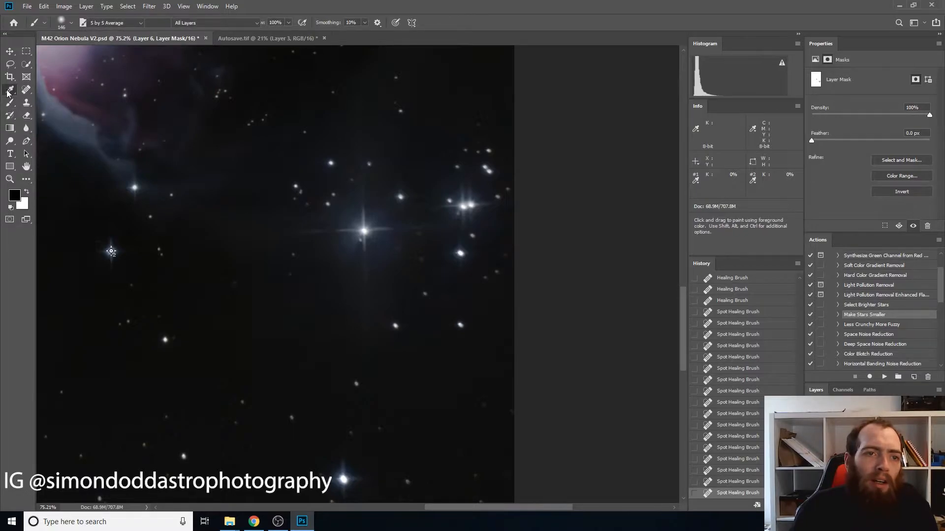
{"action": "left_click", "coordinate": [11, 117]}
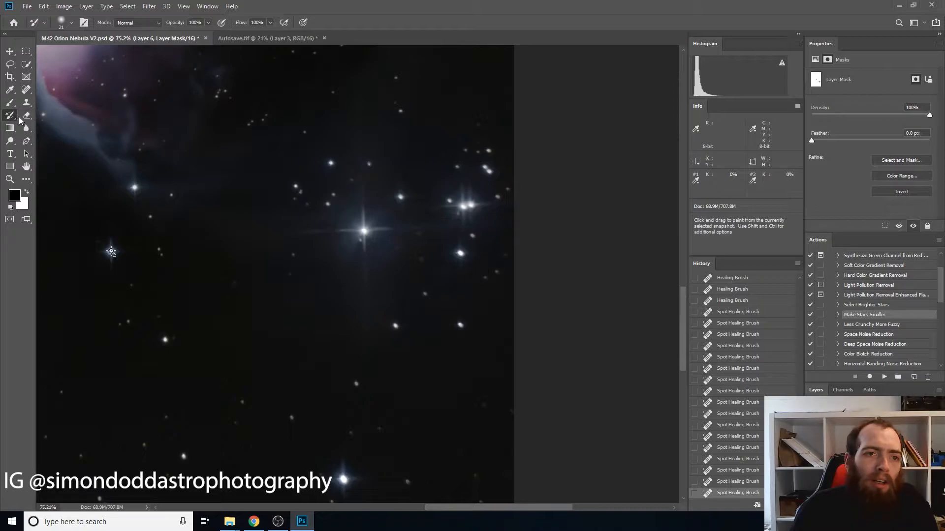
{"action": "left_click", "coordinate": [25, 115]}
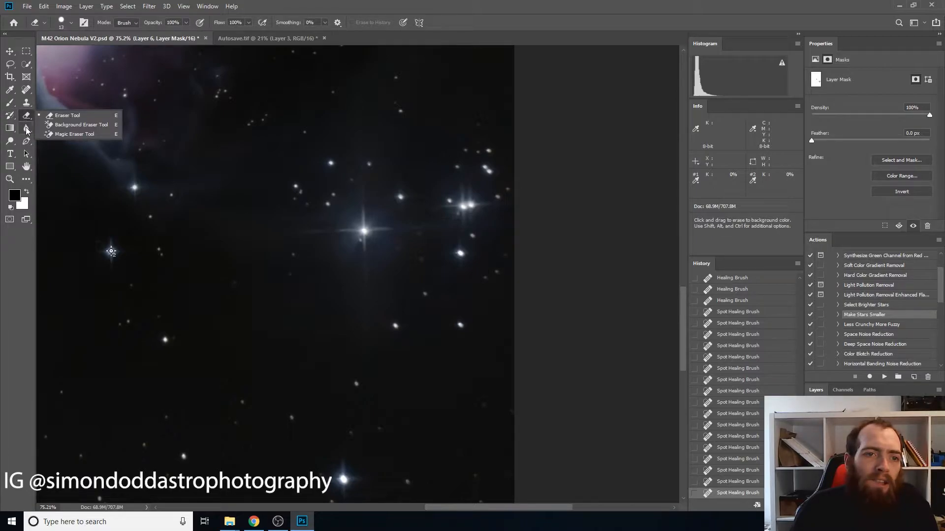
{"action": "left_click", "coordinate": [26, 129]}
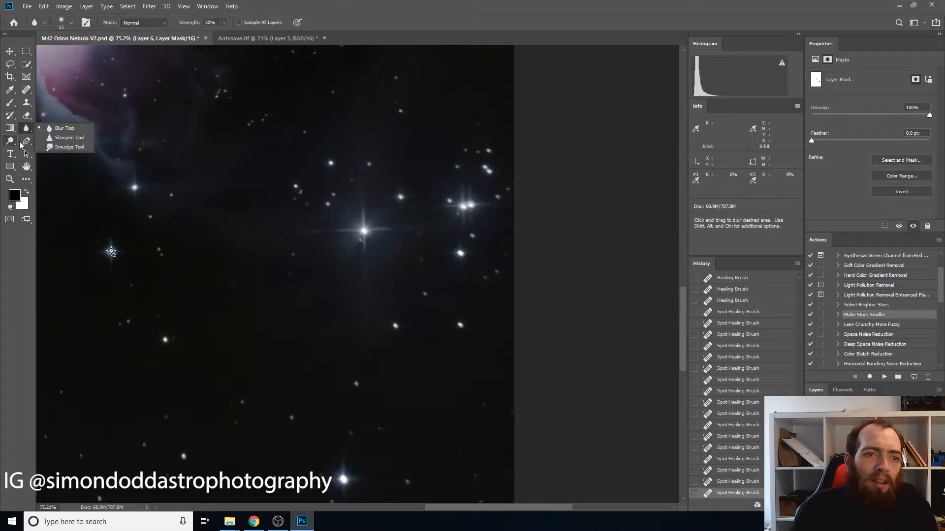
{"action": "left_click", "coordinate": [27, 143]}
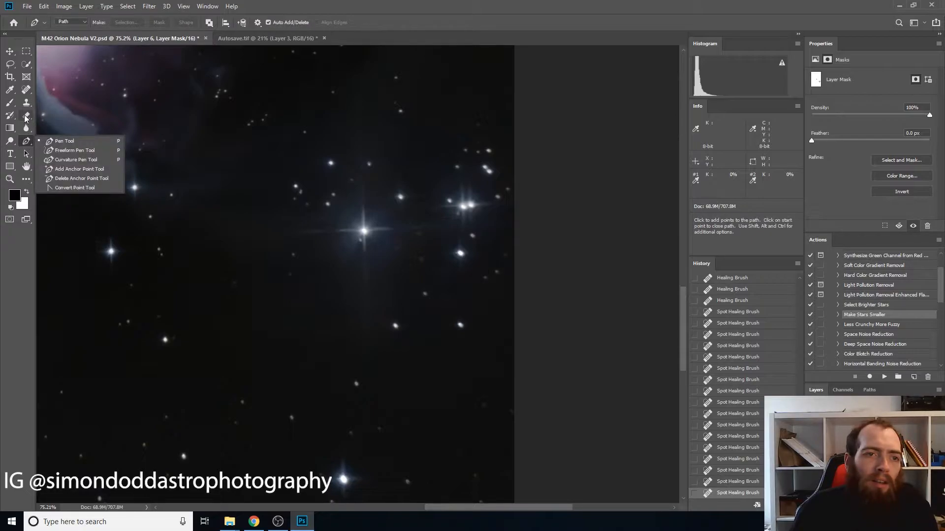
Return to the Spot Healing Brush and heal over the diffraction spike just above the bright star.
{"action": "left_click", "coordinate": [26, 90]}
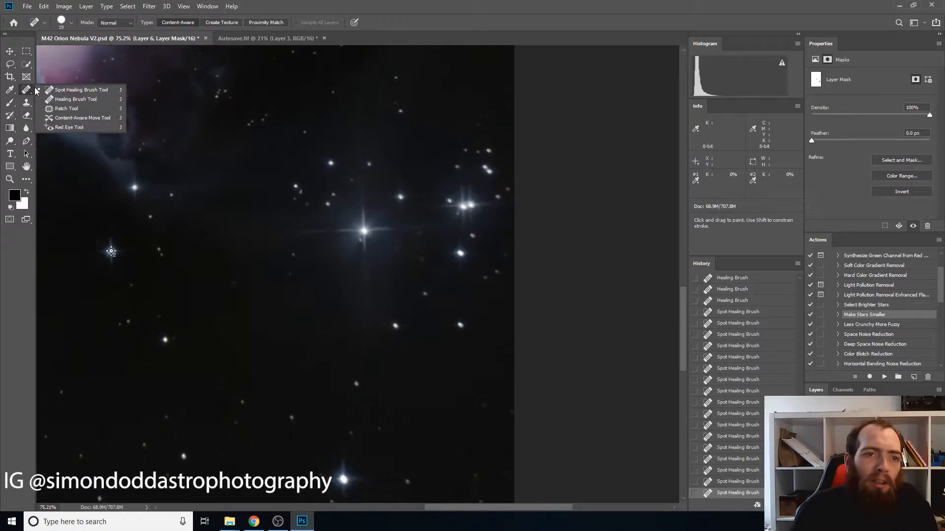
{"action": "left_click", "coordinate": [67, 92]}
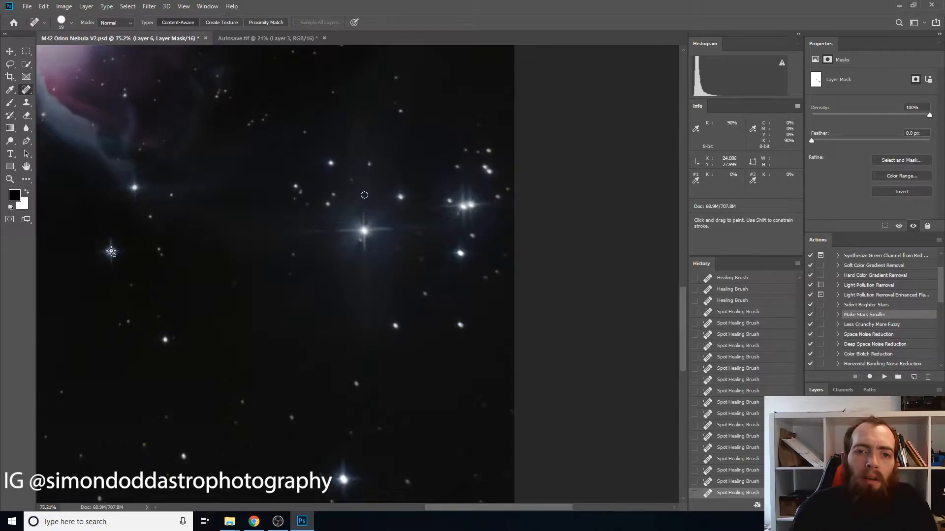
{"action": "left_click_drag", "start_coordinate": [365, 220], "coordinate": [364, 207]}
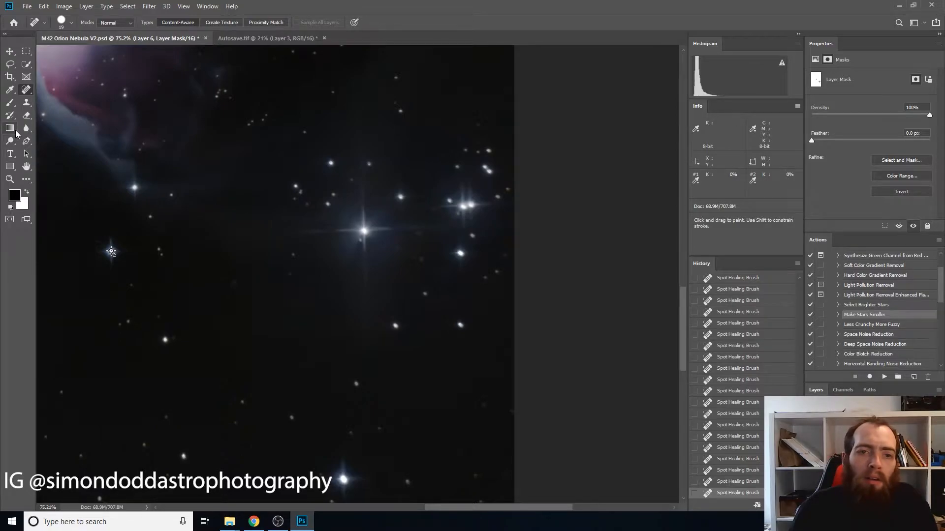
Compare the whole image before and after healing by reverting to the last brush stroke in the history and restoring the latest state.
{"action": "scroll", "coordinate": [177, 278], "scroll_direction": "down", "scroll_amount": 10}
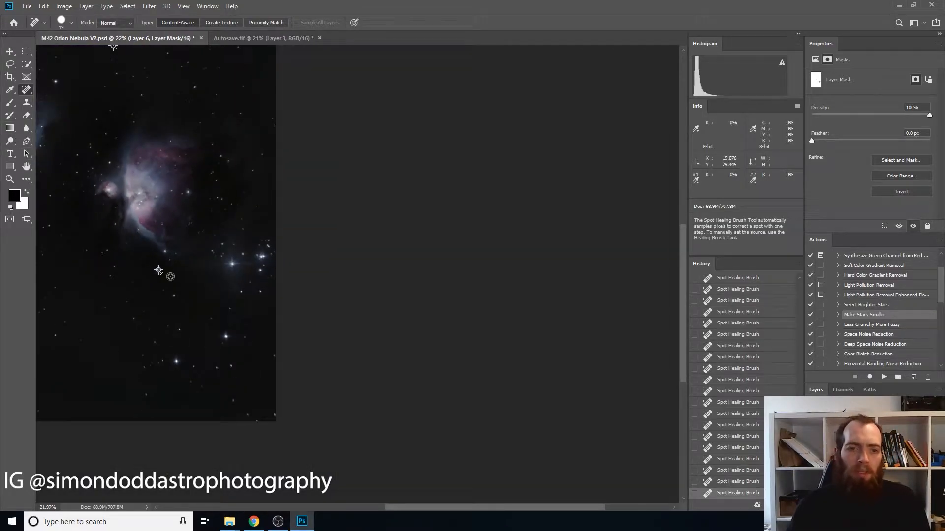
{"action": "scroll", "coordinate": [343, 271], "scroll_direction": "up", "scroll_amount": 4}
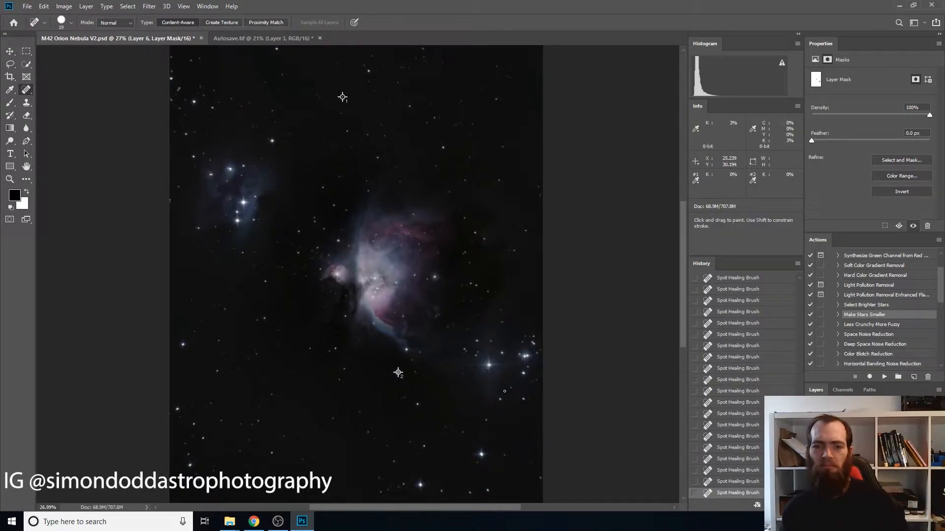
{"action": "scroll", "coordinate": [760, 397], "scroll_direction": "up", "scroll_amount": 3}
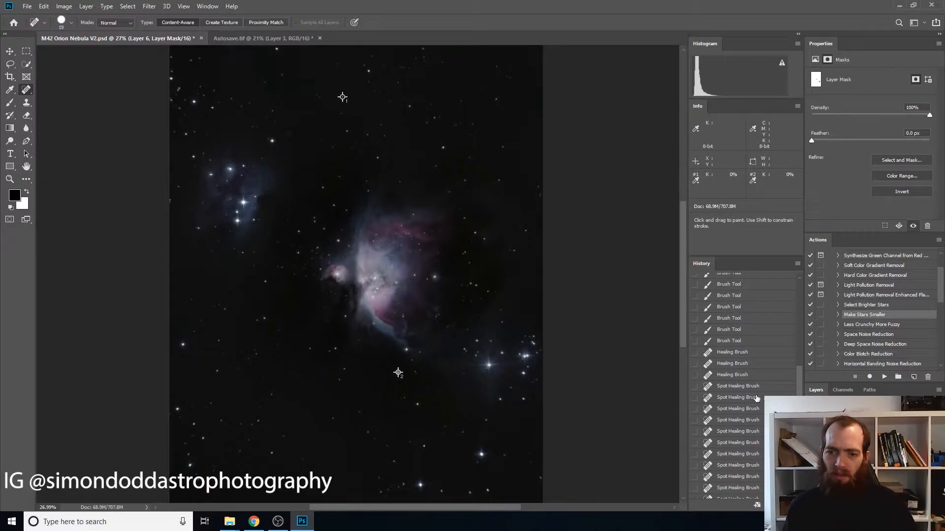
{"action": "left_click", "coordinate": [730, 341]}
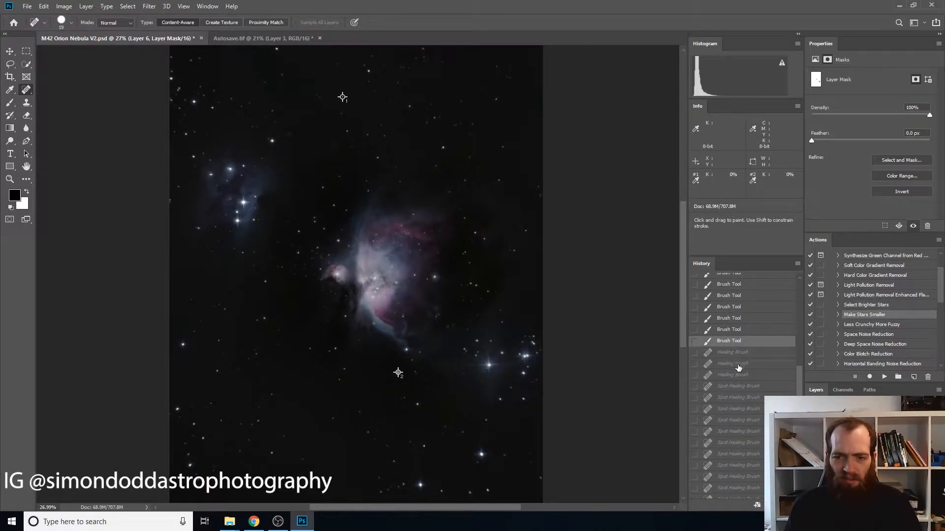
{"action": "scroll", "coordinate": [733, 372], "scroll_direction": "down", "scroll_amount": 3}
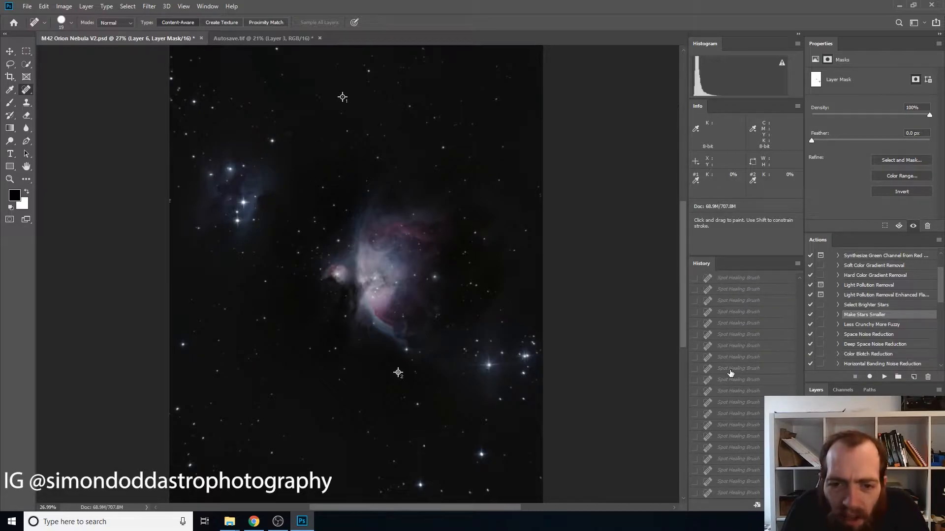
{"action": "left_click", "coordinate": [728, 494]}
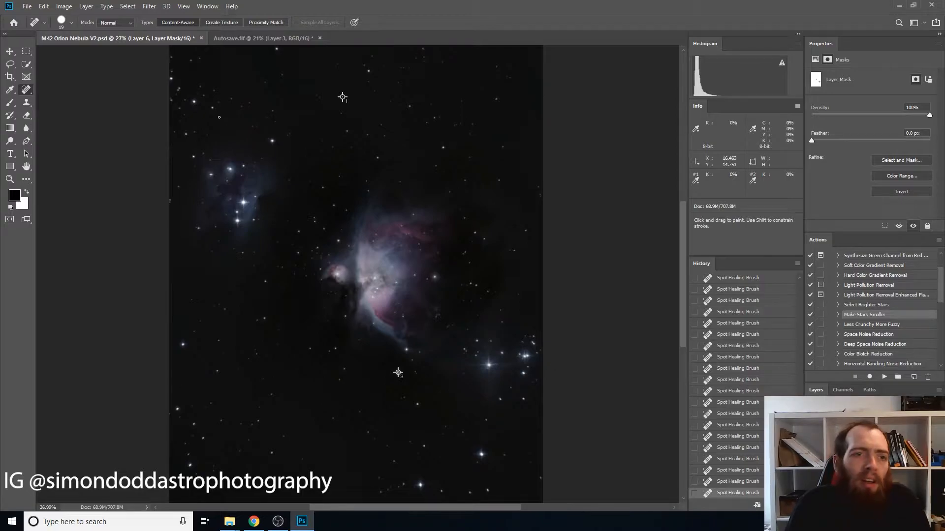
Switch from the layer mask to the layer's image, add a new layer, and stamp all visible layers into it.
{"action": "left_click", "coordinate": [26, 115]}
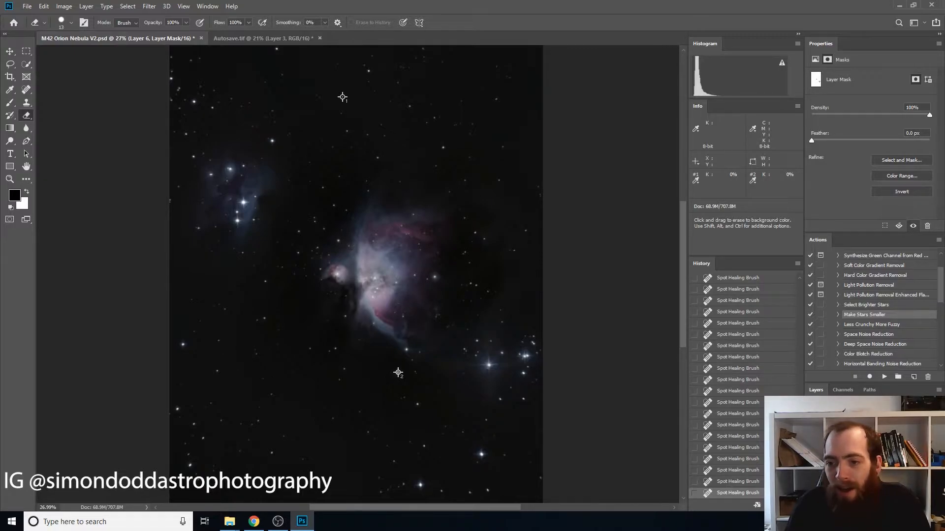
{"action": "key", "text": "ctrl+2"}
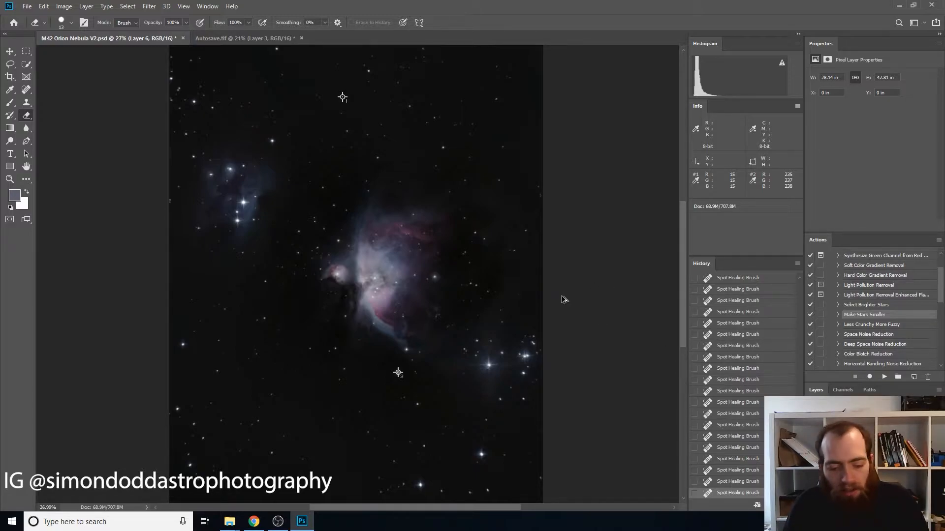
{"action": "key", "text": "ctrl+shift+alt+n"}
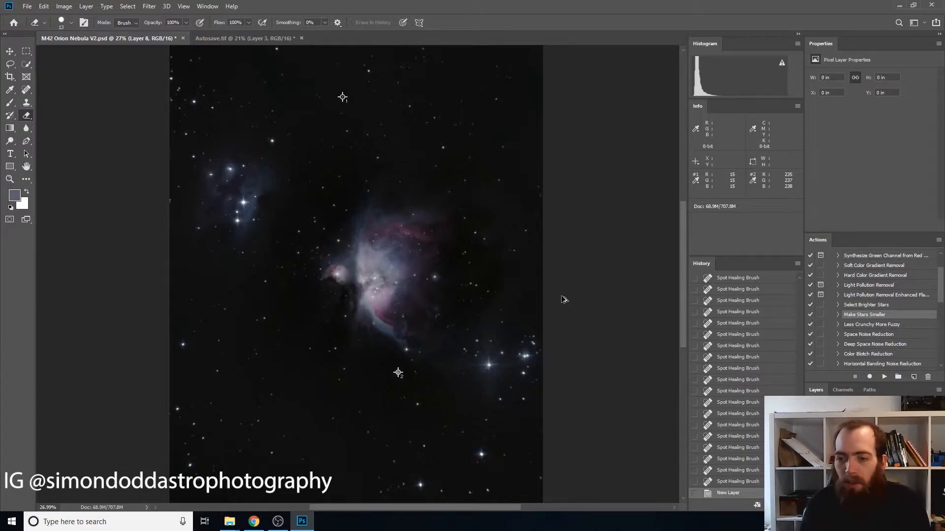
{"action": "key", "text": "ctrl+shift+alt+e"}
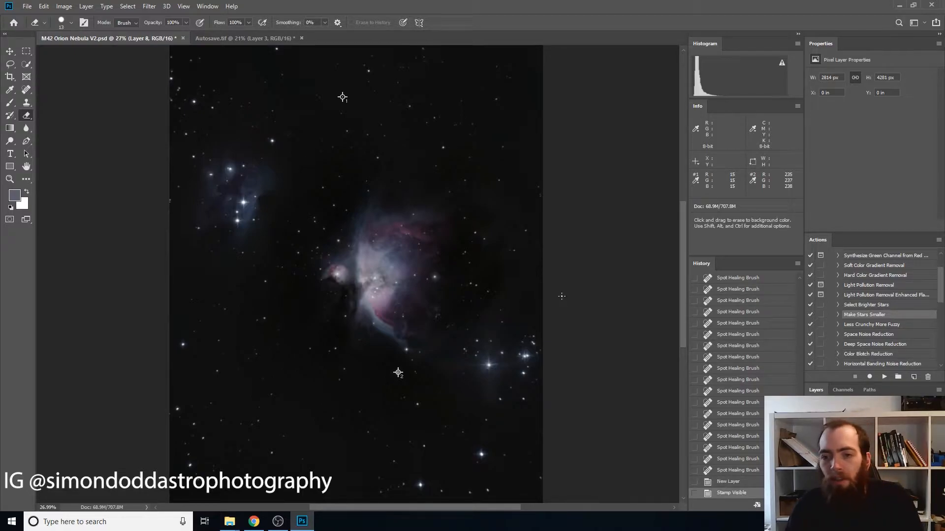
Remove the bright star's diffraction spikes on the stamped layer with the Spot Healing Brush, including the remnant directly below its core.
{"action": "left_click", "coordinate": [26, 90]}
{"action": "scroll", "coordinate": [492, 377], "scroll_direction": "up", "scroll_amount": 5}
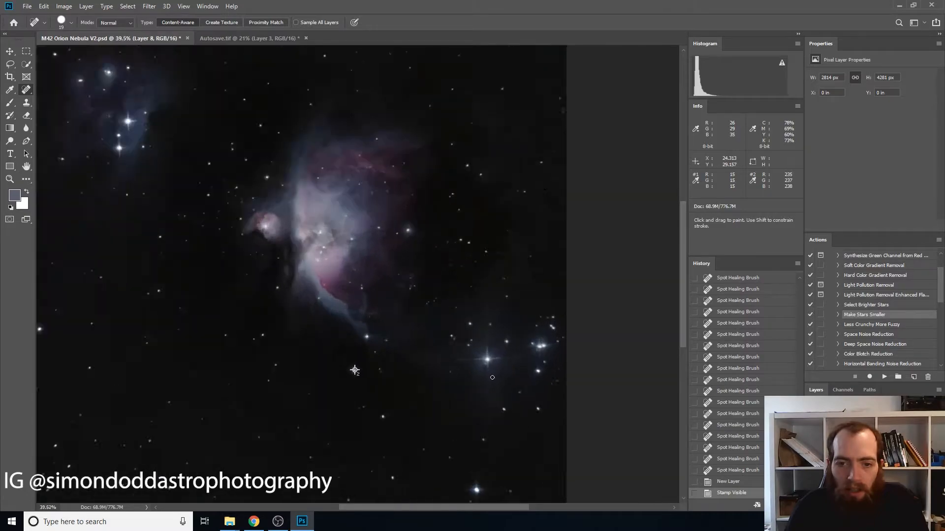
{"action": "mouse_move", "coordinate": [473, 174]}
{"action": "left_mouse_down"}
{"action": "mouse_move", "coordinate": [479, 316]}
{"action": "mouse_move", "coordinate": [339, 331]}
{"action": "mouse_move", "coordinate": [412, 334]}
{"action": "left_mouse_up"}
{"action": "left_click_drag", "start_coordinate": [497, 326], "coordinate": [581, 322]}
{"action": "mouse_move", "coordinate": [482, 355]}
{"action": "left_mouse_down"}
{"action": "mouse_move", "coordinate": [480, 466]}
{"action": "mouse_move", "coordinate": [485, 428]}
{"action": "left_mouse_up"}
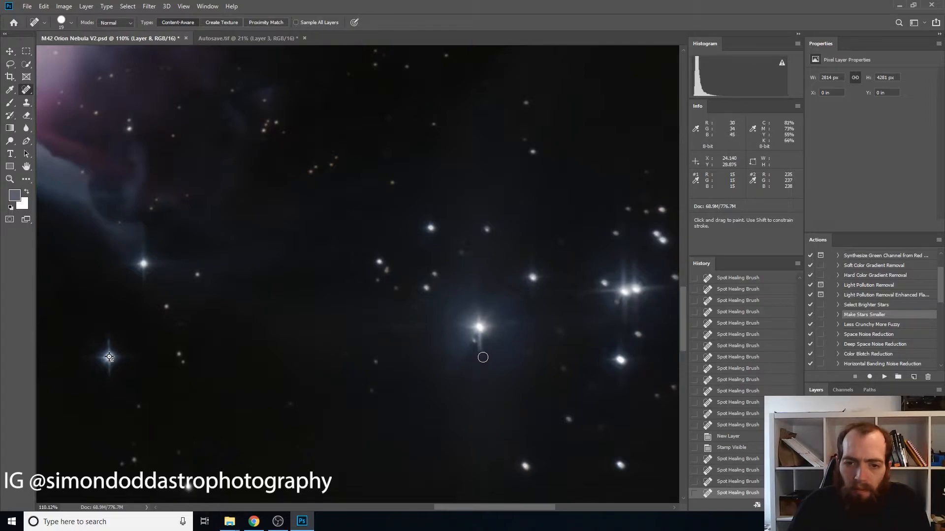
{"action": "left_click_drag", "start_coordinate": [481, 346], "coordinate": [482, 347]}
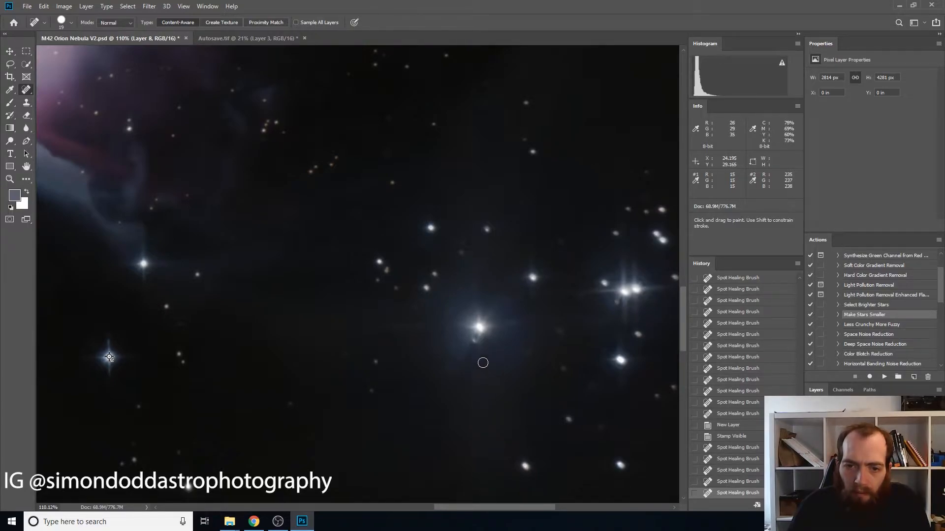
Spot-heal the diffraction spikes around the small star beside the bright star and around the close star pair farther right.
{"action": "mouse_move", "coordinate": [530, 258]}
{"action": "left_mouse_down"}
{"action": "mouse_move", "coordinate": [546, 276]}
{"action": "mouse_move", "coordinate": [523, 286]}
{"action": "mouse_move", "coordinate": [535, 301]}
{"action": "left_mouse_up"}
{"action": "left_click", "coordinate": [552, 277]}
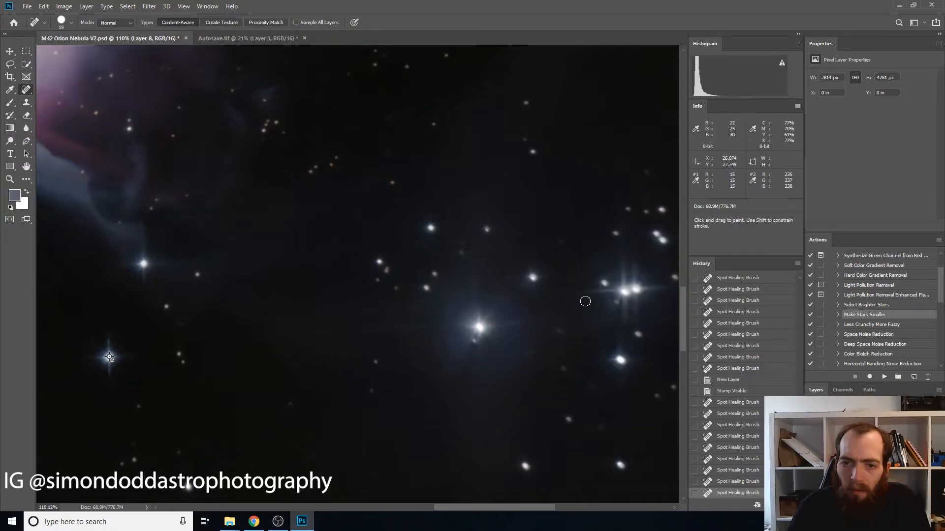
{"action": "mouse_move", "coordinate": [623, 281]}
{"action": "left_mouse_down"}
{"action": "mouse_move", "coordinate": [621, 244]}
{"action": "mouse_move", "coordinate": [635, 262]}
{"action": "mouse_move", "coordinate": [629, 283]}
{"action": "mouse_move", "coordinate": [639, 273]}
{"action": "mouse_move", "coordinate": [624, 279]}
{"action": "left_mouse_up"}
{"action": "mouse_move", "coordinate": [642, 283]}
{"action": "left_mouse_down"}
{"action": "mouse_move", "coordinate": [667, 286]}
{"action": "mouse_move", "coordinate": [638, 328]}
{"action": "mouse_move", "coordinate": [627, 306]}
{"action": "mouse_move", "coordinate": [624, 325]}
{"action": "mouse_move", "coordinate": [587, 291]}
{"action": "mouse_move", "coordinate": [626, 320]}
{"action": "mouse_move", "coordinate": [637, 313]}
{"action": "mouse_move", "coordinate": [639, 324]}
{"action": "mouse_move", "coordinate": [627, 342]}
{"action": "mouse_move", "coordinate": [634, 344]}
{"action": "mouse_move", "coordinate": [618, 348]}
{"action": "mouse_move", "coordinate": [620, 369]}
{"action": "mouse_move", "coordinate": [582, 359]}
{"action": "left_mouse_up"}
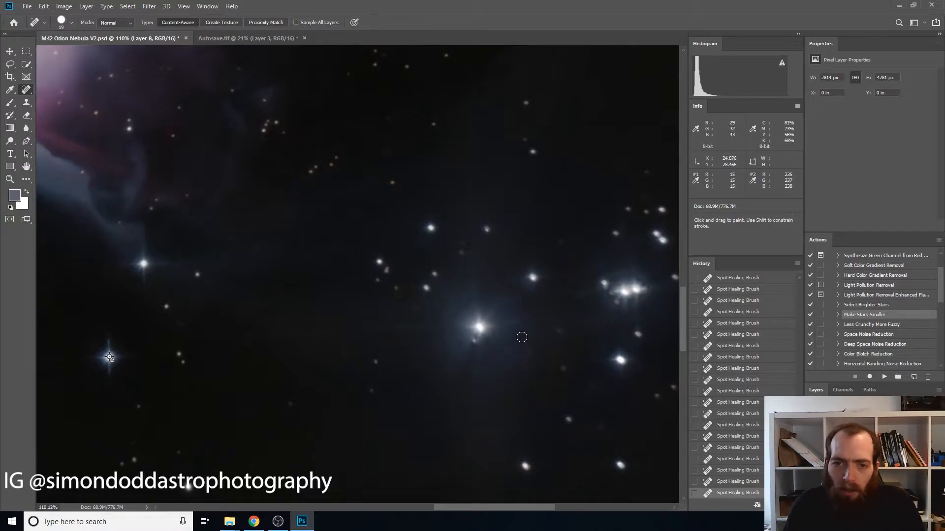
Reduce the Spot Healing Brush to 13 px and remove the diffraction spikes around the upper bright star in the blue nebula.
{"action": "scroll", "coordinate": [522, 339], "scroll_direction": "down", "scroll_amount": 4}
{"action": "scroll", "coordinate": [396, 355], "scroll_direction": "down", "scroll_amount": 2}
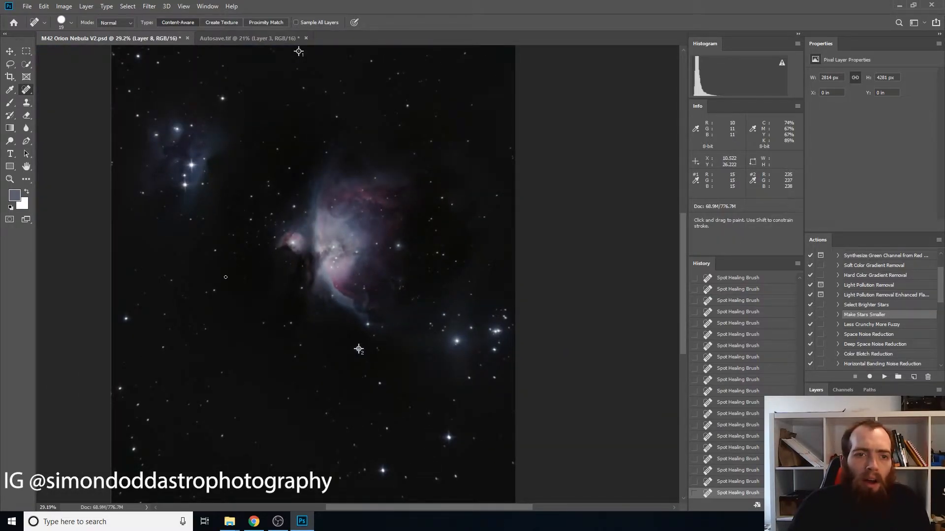
{"action": "scroll", "coordinate": [190, 157], "scroll_direction": "up", "scroll_amount": 6}
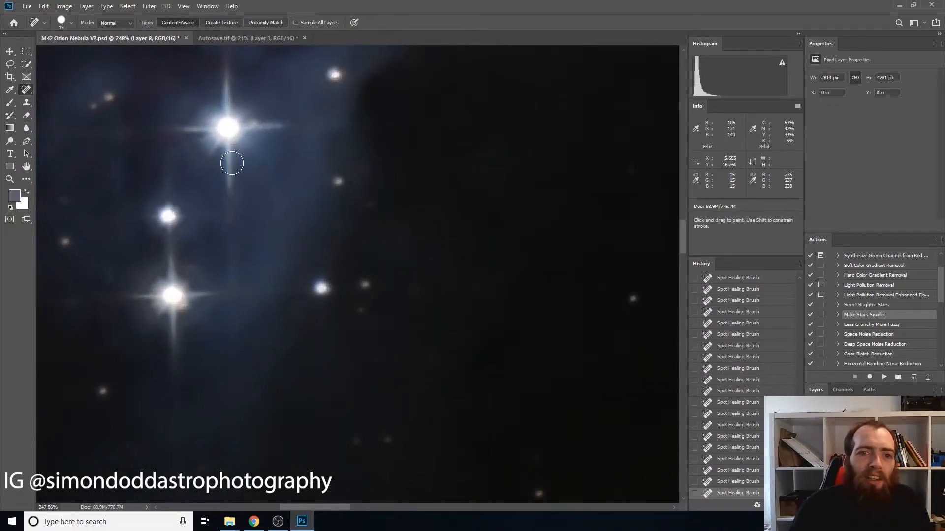
{"action": "left_click", "coordinate": [72, 23]}
{"action": "left_click_drag", "start_coordinate": [24, 51], "coordinate": [19, 51]}
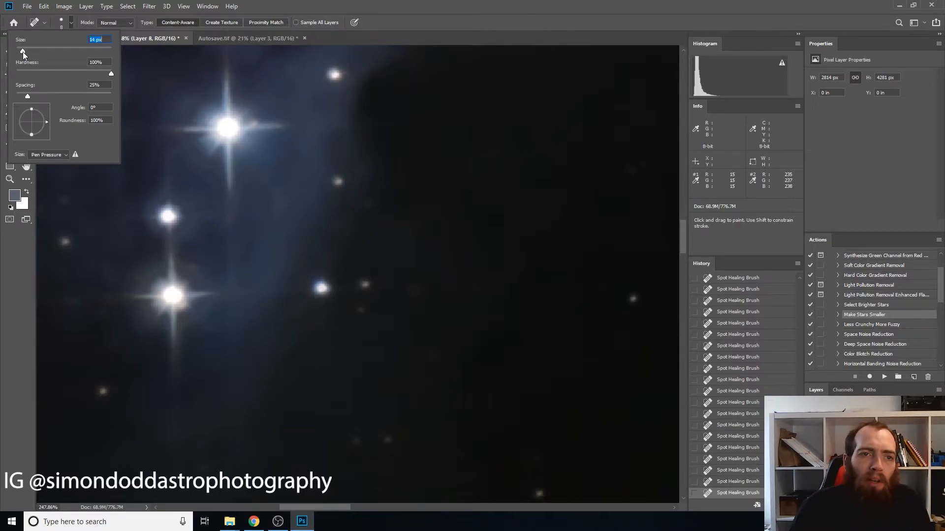
{"action": "left_click_drag", "start_coordinate": [228, 151], "coordinate": [228, 203]}
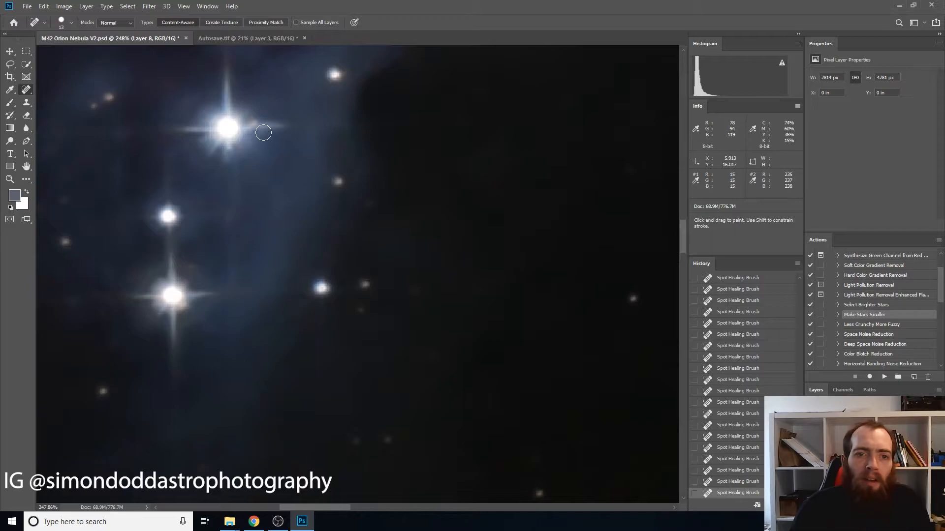
{"action": "left_click_drag", "start_coordinate": [259, 131], "coordinate": [289, 132]}
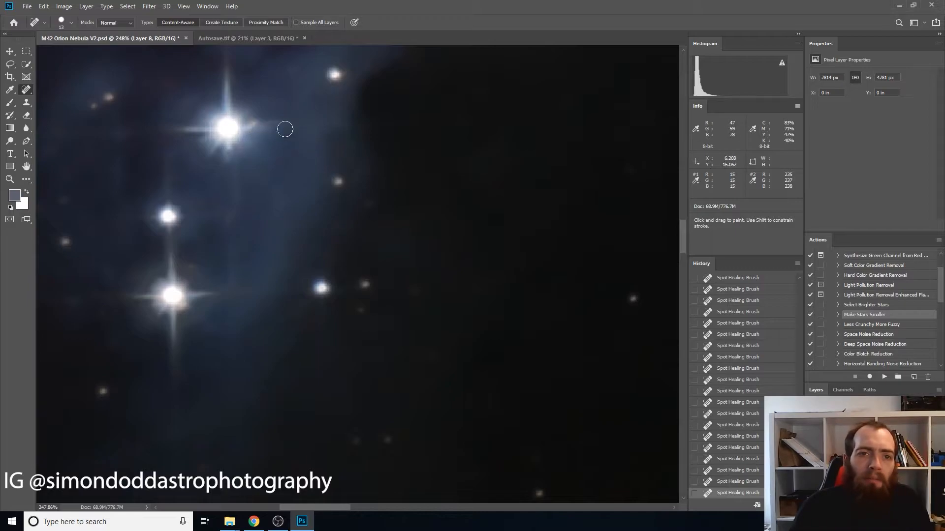
{"action": "left_click_drag", "start_coordinate": [231, 105], "coordinate": [223, 65]}
{"action": "left_click_drag", "start_coordinate": [165, 129], "coordinate": [212, 129]}
Spot-heal the spikes around the lower bright star and the small star above it, and touch up the upper star's remnants.
{"action": "left_click_drag", "start_coordinate": [174, 269], "coordinate": [170, 248]}
{"action": "left_click_drag", "start_coordinate": [193, 293], "coordinate": [217, 294]}
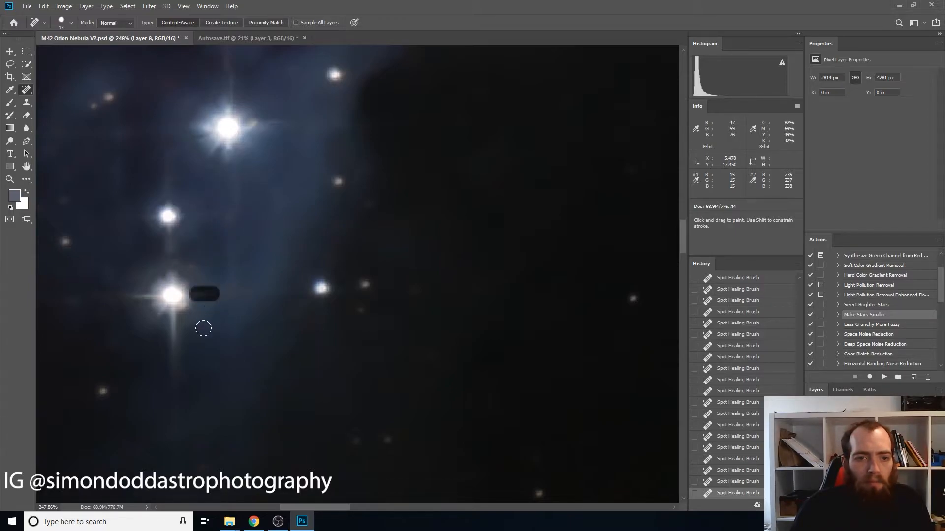
{"action": "left_click_drag", "start_coordinate": [171, 321], "coordinate": [177, 366]}
{"action": "left_click_drag", "start_coordinate": [148, 296], "coordinate": [124, 295]}
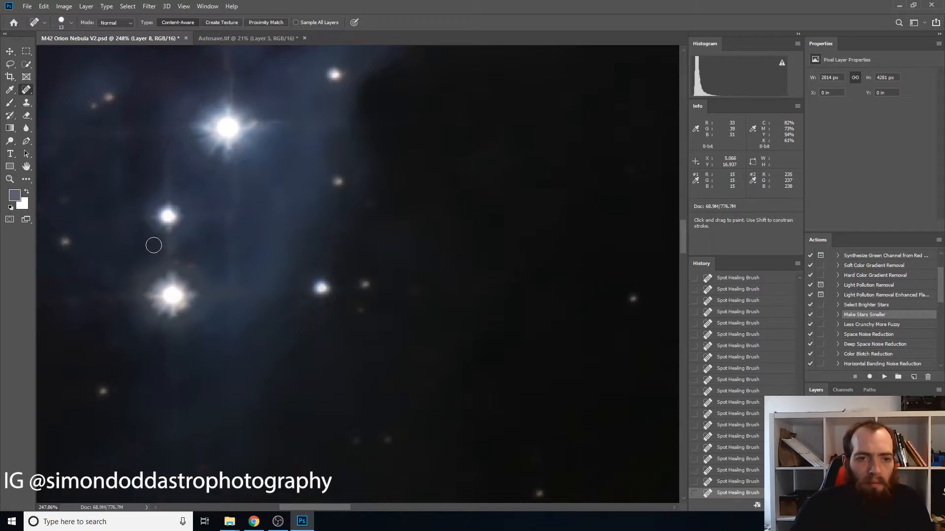
{"action": "left_click", "coordinate": [146, 218]}
{"action": "mouse_move", "coordinate": [228, 84]}
{"action": "left_mouse_down"}
{"action": "mouse_move", "coordinate": [289, 123]}
{"action": "mouse_move", "coordinate": [283, 137]}
{"action": "left_mouse_up"}
{"action": "left_click", "coordinate": [232, 97]}
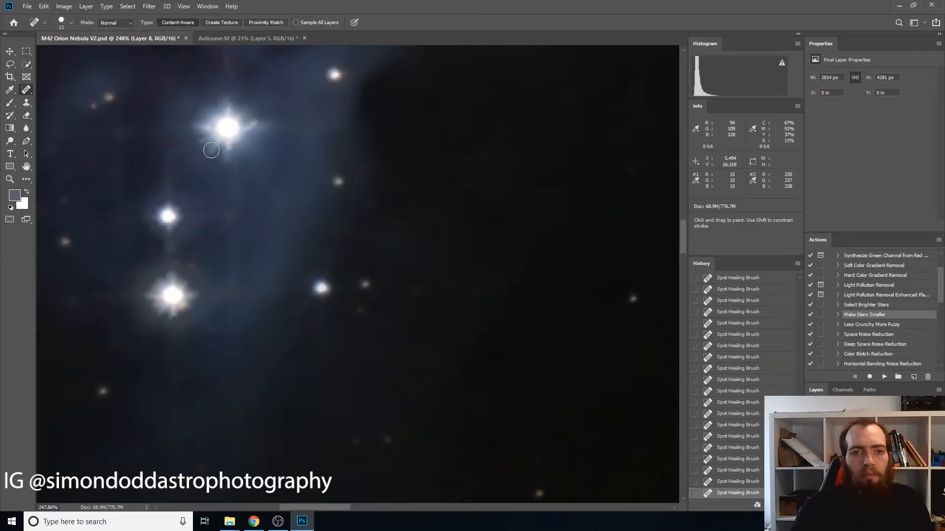
Heal the faint leftover streaks above the blue nebula's small star and on both sides of the lower bright star.
{"action": "scroll", "coordinate": [214, 147], "scroll_direction": "down", "scroll_amount": 4}
{"action": "scroll", "coordinate": [149, 113], "scroll_direction": "down", "scroll_amount": 2}
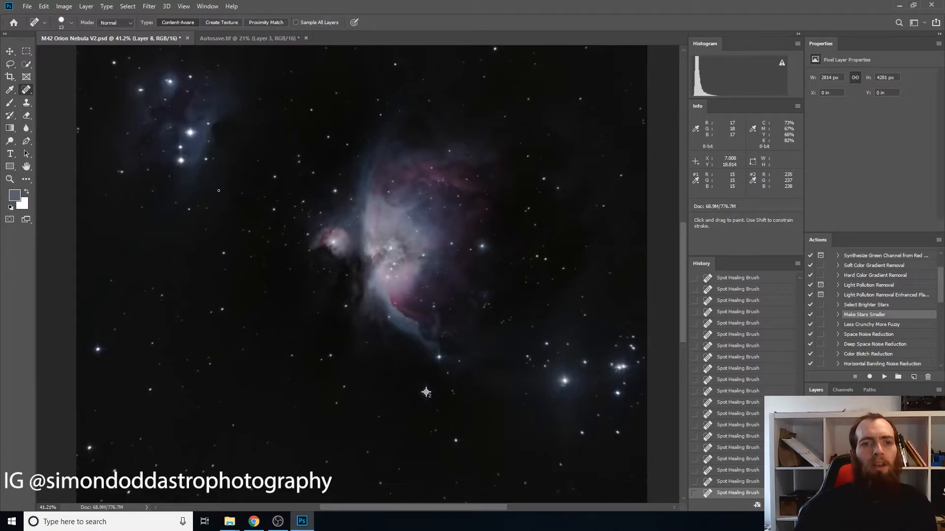
{"action": "scroll", "coordinate": [193, 192], "scroll_direction": "up", "scroll_amount": 8}
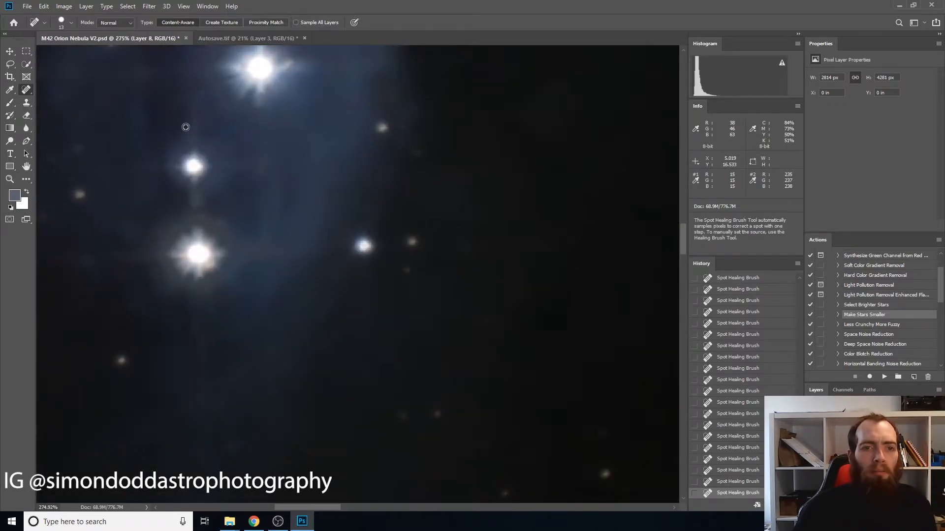
{"action": "left_click_drag", "start_coordinate": [190, 109], "coordinate": [191, 140]}
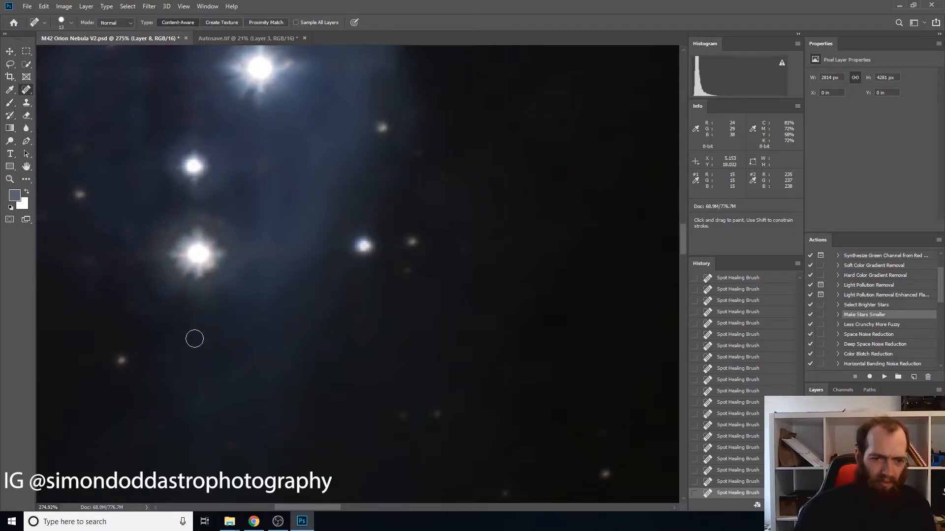
{"action": "left_click_drag", "start_coordinate": [106, 257], "coordinate": [152, 258]}
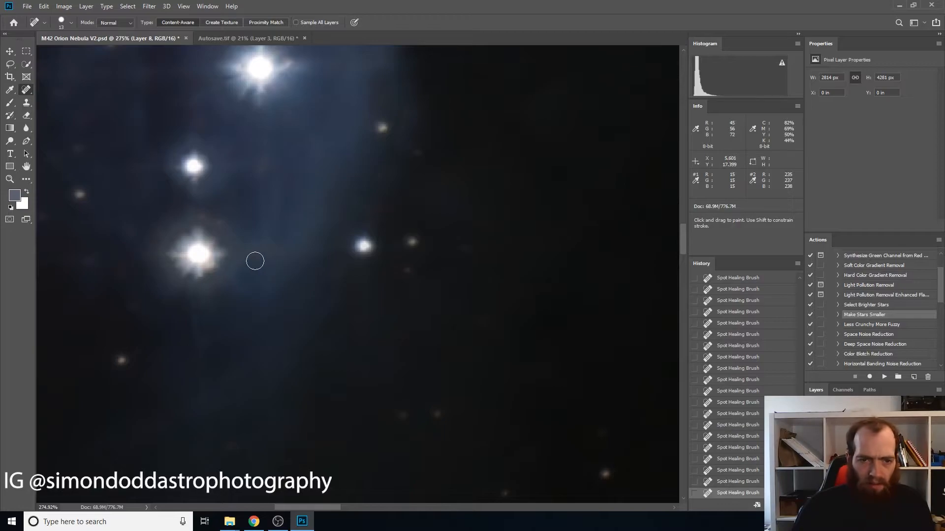
{"action": "left_click_drag", "start_coordinate": [239, 253], "coordinate": [281, 254]}
Spot-heal all four diffraction spikes of the isolated bright star above the blue nebula.
{"action": "scroll", "coordinate": [295, 249], "scroll_direction": "down", "scroll_amount": 5}
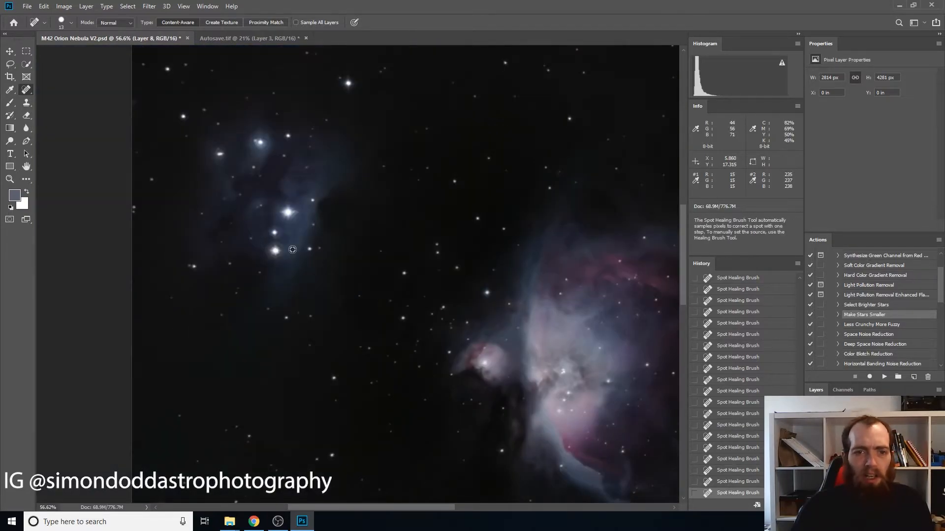
{"action": "scroll", "coordinate": [346, 81], "scroll_direction": "up", "scroll_amount": 6}
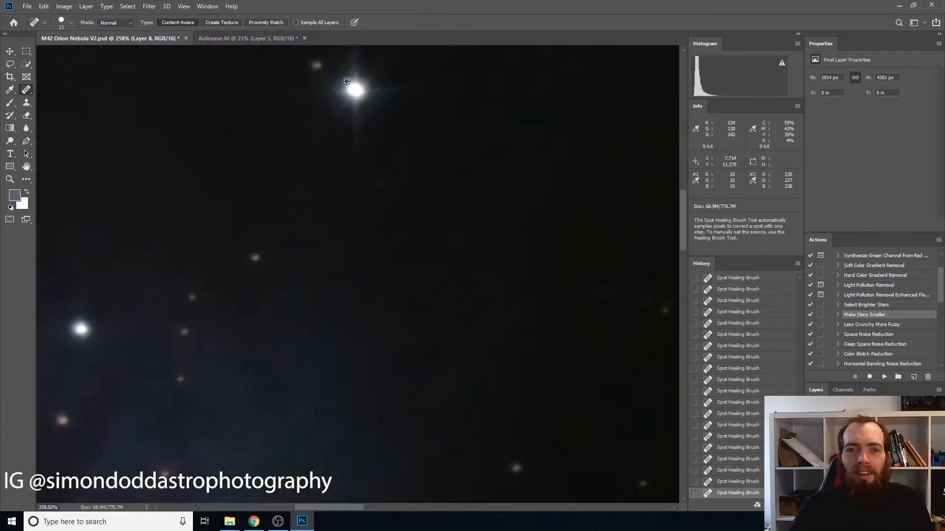
{"action": "scroll", "coordinate": [392, 152], "scroll_direction": "up", "scroll_amount": 4}
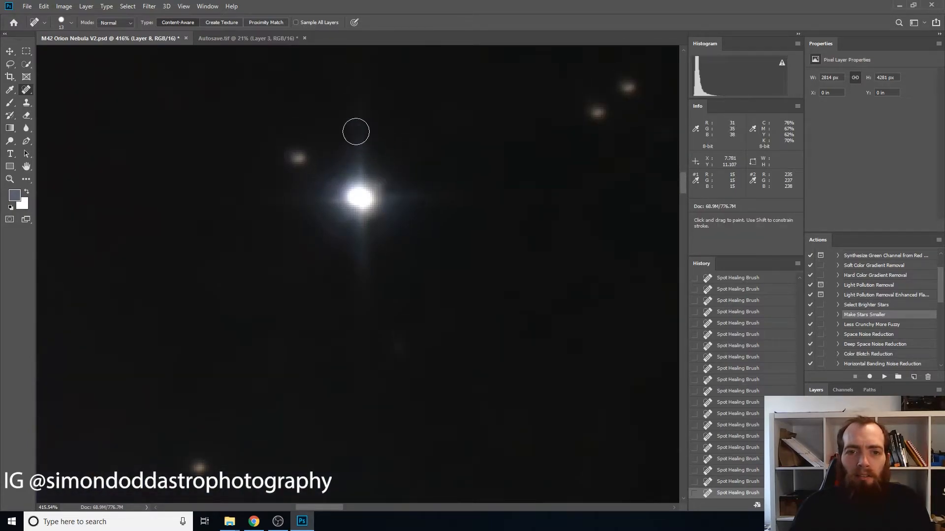
{"action": "left_click_drag", "start_coordinate": [358, 116], "coordinate": [358, 153]}
{"action": "left_click_drag", "start_coordinate": [358, 269], "coordinate": [356, 230]}
{"action": "left_click_drag", "start_coordinate": [278, 204], "coordinate": [325, 203]}
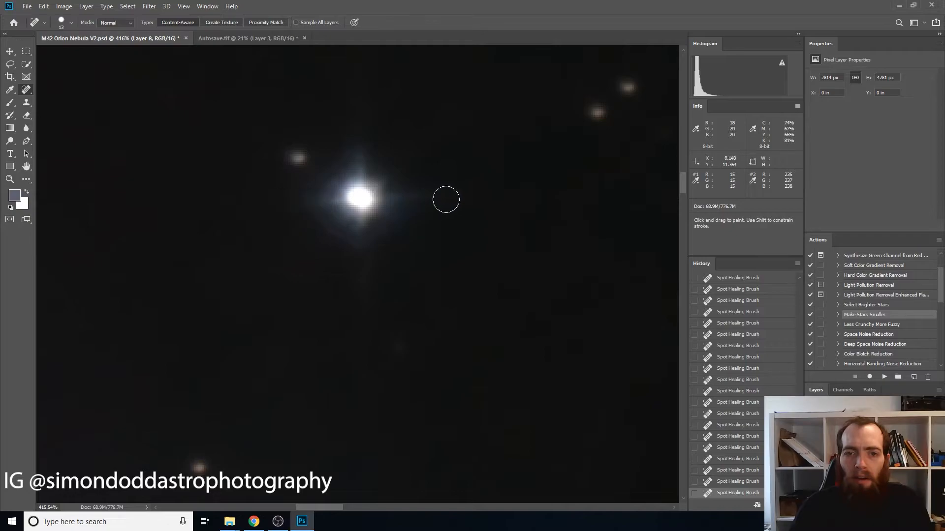
{"action": "left_click_drag", "start_coordinate": [405, 195], "coordinate": [449, 197]}
{"action": "left_click_drag", "start_coordinate": [352, 133], "coordinate": [361, 161]}
Remove the diffraction spikes from the bright star below the blue star group near the image's lower right edge.
{"action": "scroll", "coordinate": [398, 209], "scroll_direction": "down", "scroll_amount": 5}
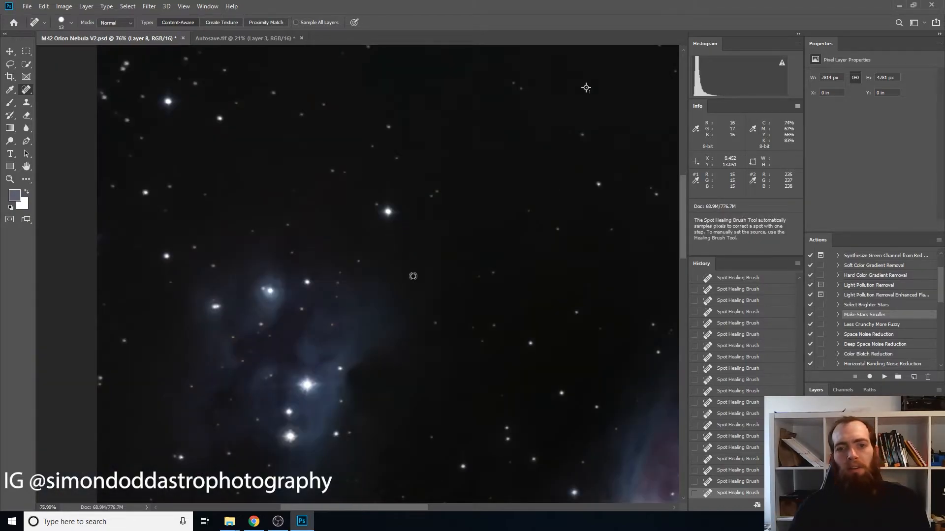
{"action": "scroll", "coordinate": [340, 165], "scroll_direction": "down", "scroll_amount": 3}
{"action": "scroll", "coordinate": [480, 219], "scroll_direction": "down", "scroll_amount": 3}
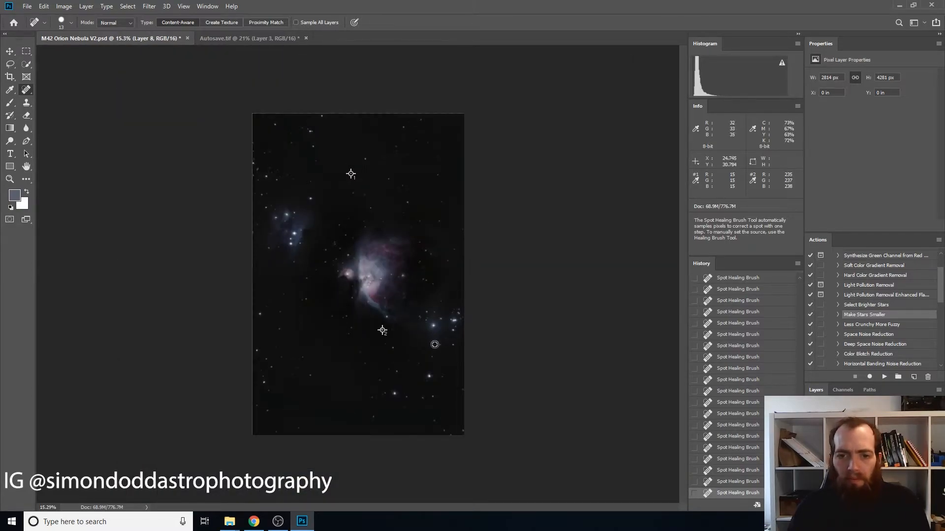
{"action": "scroll", "coordinate": [432, 386], "scroll_direction": "up", "scroll_amount": 7}
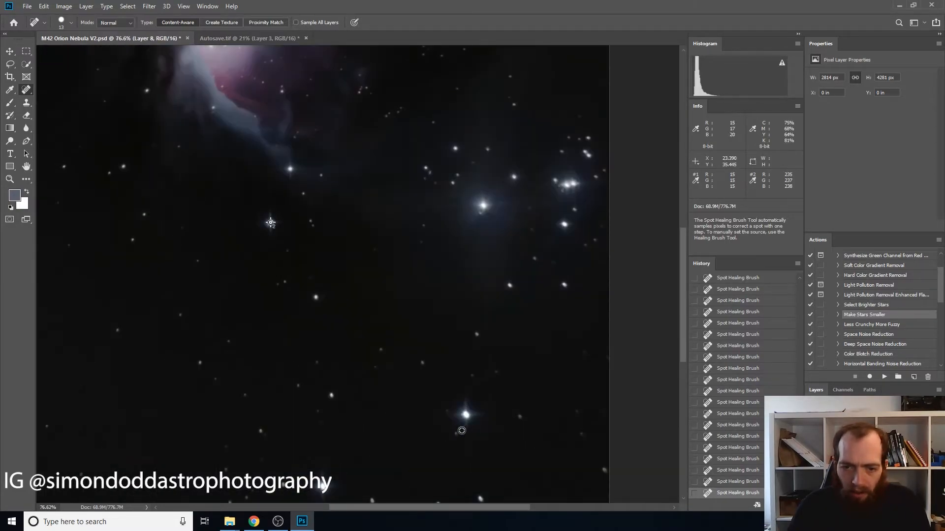
{"action": "mouse_move", "coordinate": [471, 332]}
{"action": "left_mouse_down"}
{"action": "mouse_move", "coordinate": [498, 381]}
{"action": "mouse_move", "coordinate": [530, 381]}
{"action": "left_mouse_up"}
{"action": "mouse_move", "coordinate": [434, 383]}
{"action": "left_mouse_down"}
{"action": "mouse_move", "coordinate": [473, 410]}
{"action": "mouse_move", "coordinate": [470, 444]}
{"action": "left_mouse_up"}
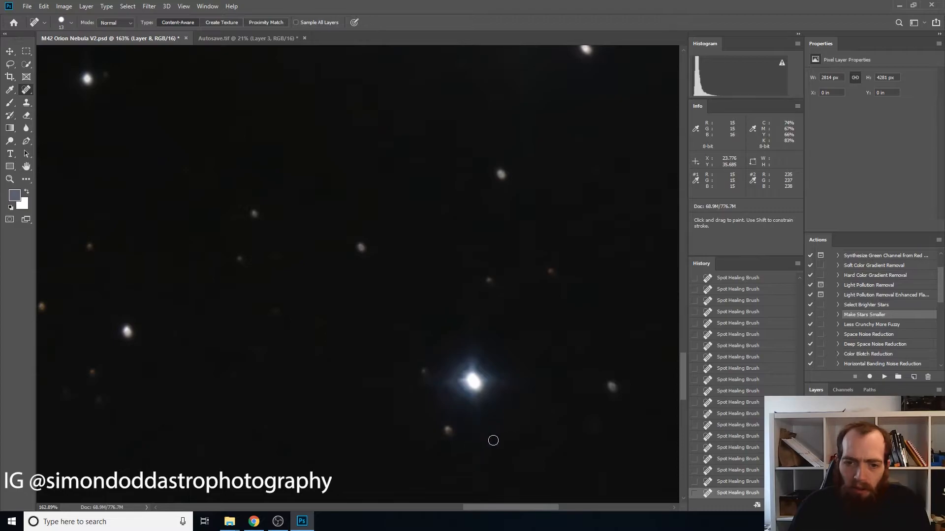
{"action": "left_click_drag", "start_coordinate": [471, 366], "coordinate": [505, 382]}
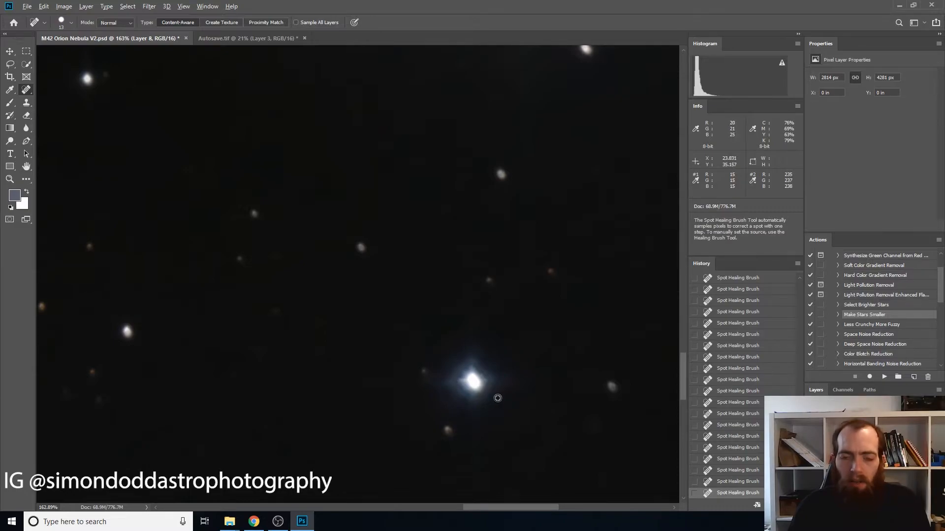
Spot-heal the diffraction spikes and the orange streak around the second bright star near the image's lower edge.
{"action": "scroll", "coordinate": [494, 408], "scroll_direction": "down", "scroll_amount": 6}
{"action": "scroll", "coordinate": [404, 454], "scroll_direction": "down", "scroll_amount": 2}
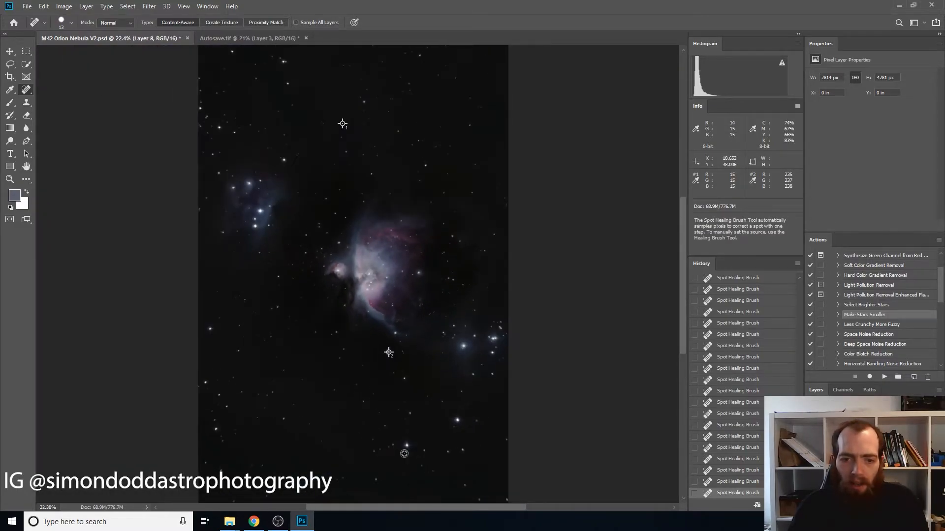
{"action": "scroll", "coordinate": [404, 454], "scroll_direction": "up", "scroll_amount": 8}
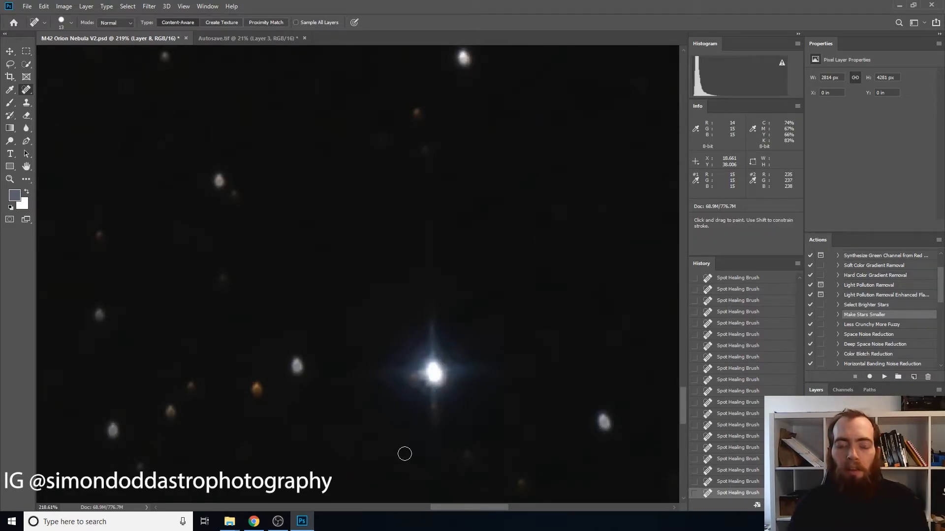
{"action": "mouse_move", "coordinate": [425, 229]}
{"action": "left_mouse_down"}
{"action": "mouse_move", "coordinate": [431, 350]}
{"action": "mouse_move", "coordinate": [463, 368]}
{"action": "mouse_move", "coordinate": [503, 370]}
{"action": "left_mouse_up"}
{"action": "left_click_drag", "start_coordinate": [435, 402], "coordinate": [435, 393]}
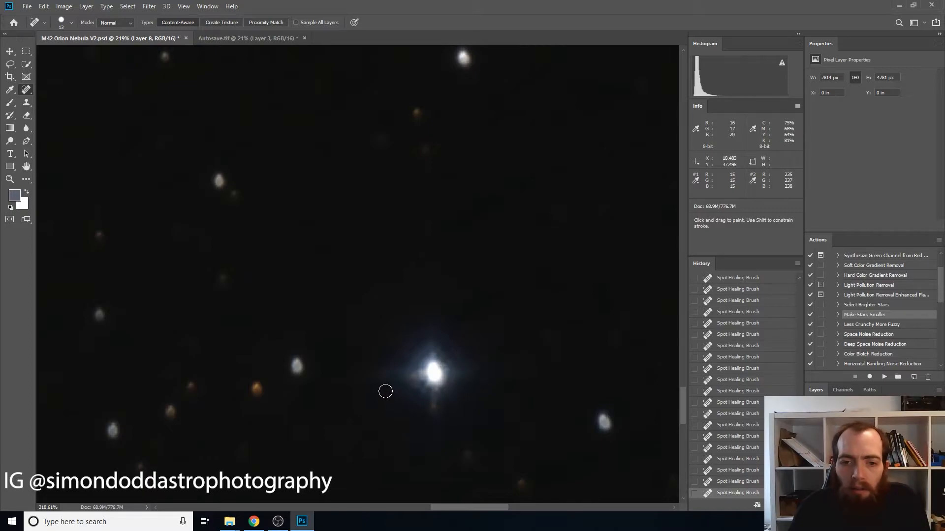
{"action": "left_click_drag", "start_coordinate": [375, 379], "coordinate": [407, 374]}
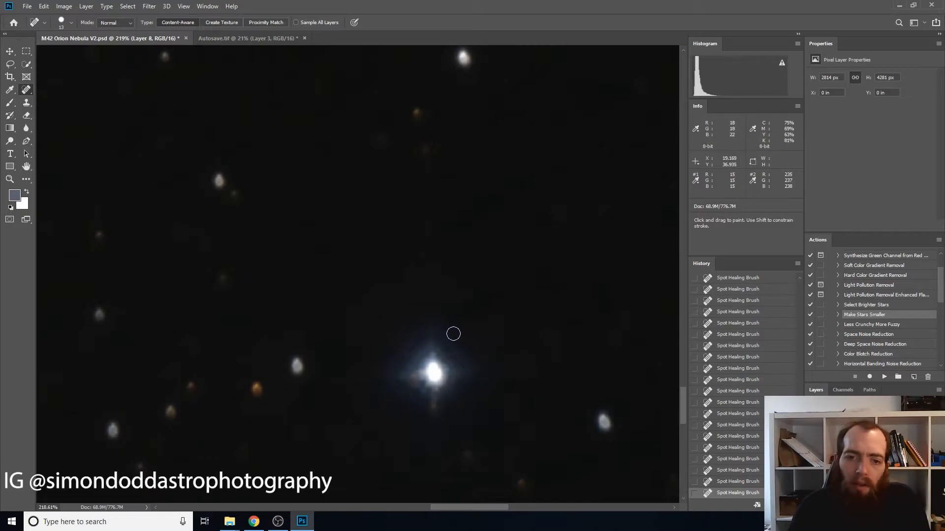
{"action": "left_click_drag", "start_coordinate": [428, 324], "coordinate": [433, 345]}
Heal the remaining spike traces above, below and beside the bright star in the image's lower right area.
{"action": "scroll", "coordinate": [428, 288], "scroll_direction": "down", "scroll_amount": 6}
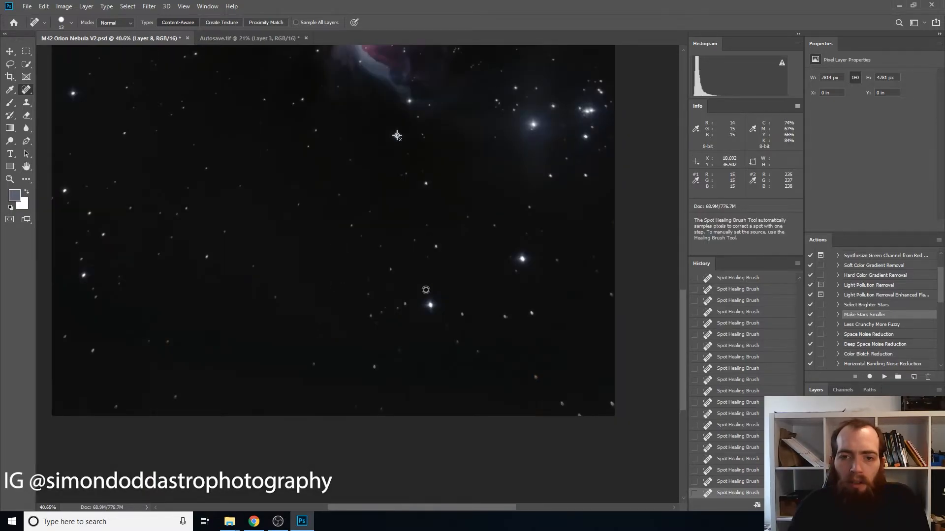
{"action": "scroll", "coordinate": [559, 251], "scroll_direction": "up", "scroll_amount": 8}
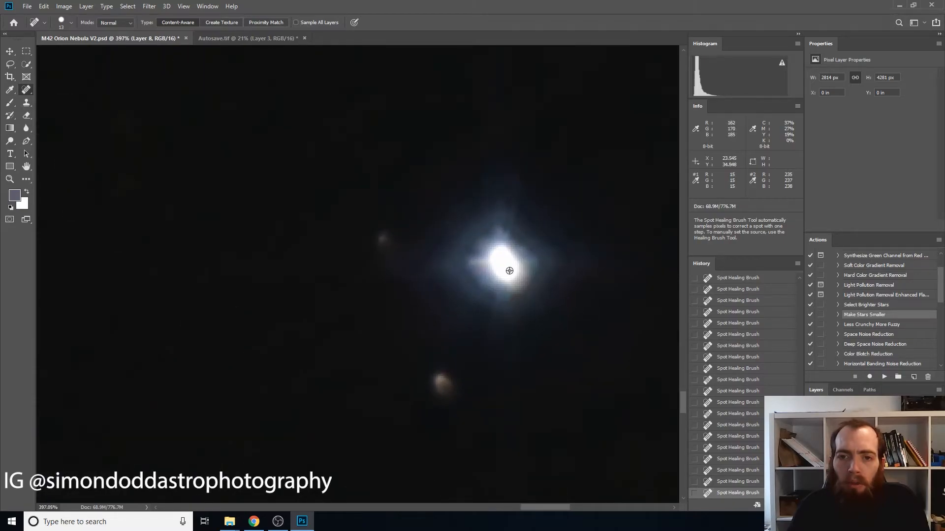
{"action": "left_click_drag", "start_coordinate": [503, 317], "coordinate": [512, 381]}
{"action": "left_click_drag", "start_coordinate": [469, 265], "coordinate": [332, 273]}
{"action": "left_click_drag", "start_coordinate": [493, 224], "coordinate": [492, 103]}
{"action": "left_click_drag", "start_coordinate": [511, 173], "coordinate": [516, 230]}
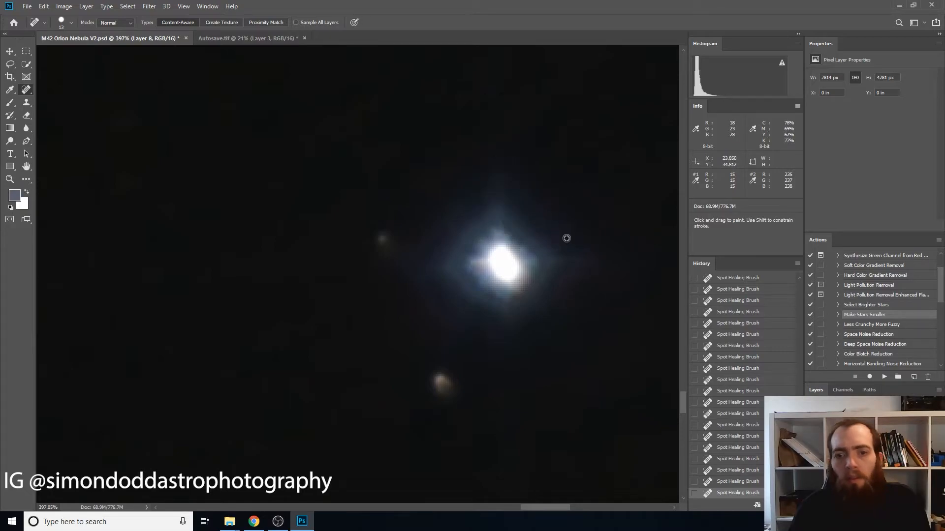
{"action": "scroll", "coordinate": [566, 237], "scroll_direction": "down", "scroll_amount": 10, "text": "alt"}
{"action": "scroll", "coordinate": [567, 238], "scroll_direction": "up", "scroll_amount": 10, "text": "alt"}
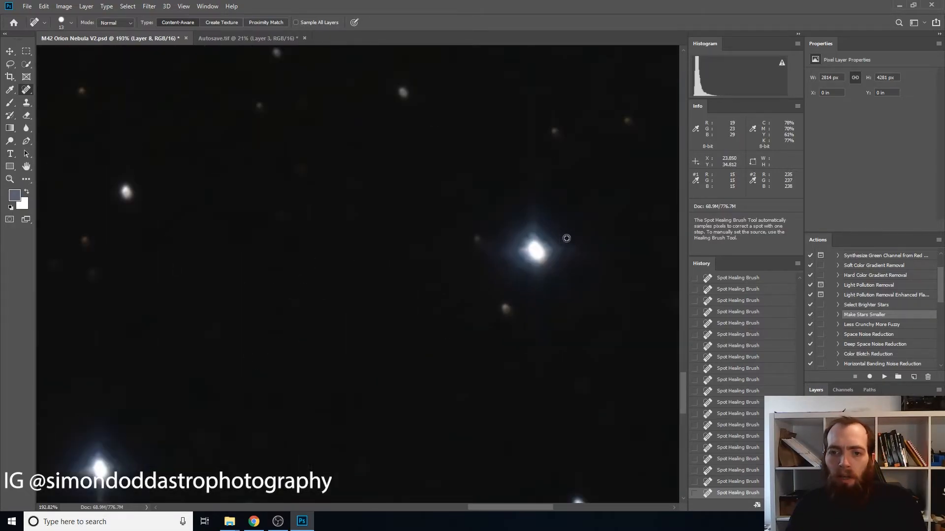
{"action": "left_click_drag", "start_coordinate": [497, 158], "coordinate": [490, 219]}
Review the whole healed image and its earliest history state, and open the original Autosave.tif as a separate document.
{"action": "scroll", "coordinate": [512, 176], "scroll_direction": "down", "scroll_amount": 13, "text": "alt"}
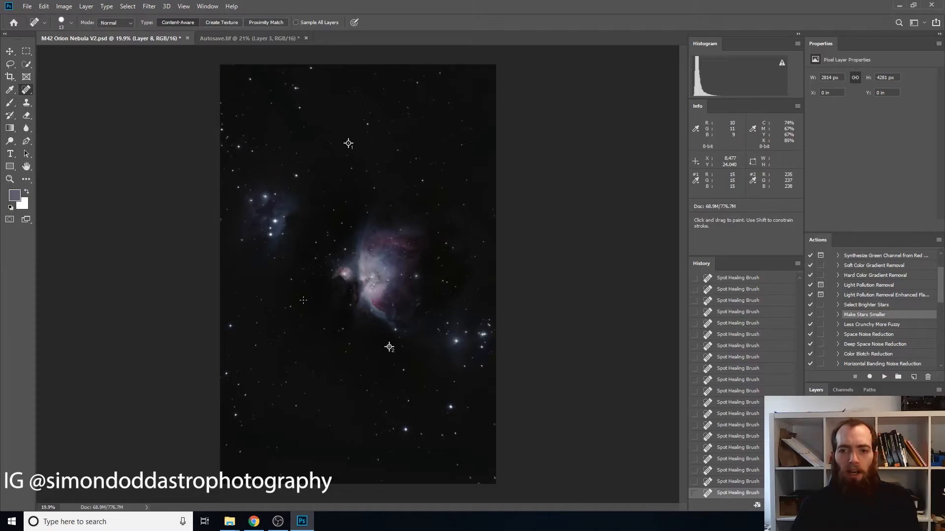
{"action": "scroll", "coordinate": [748, 370], "scroll_direction": "up", "scroll_amount": 10}
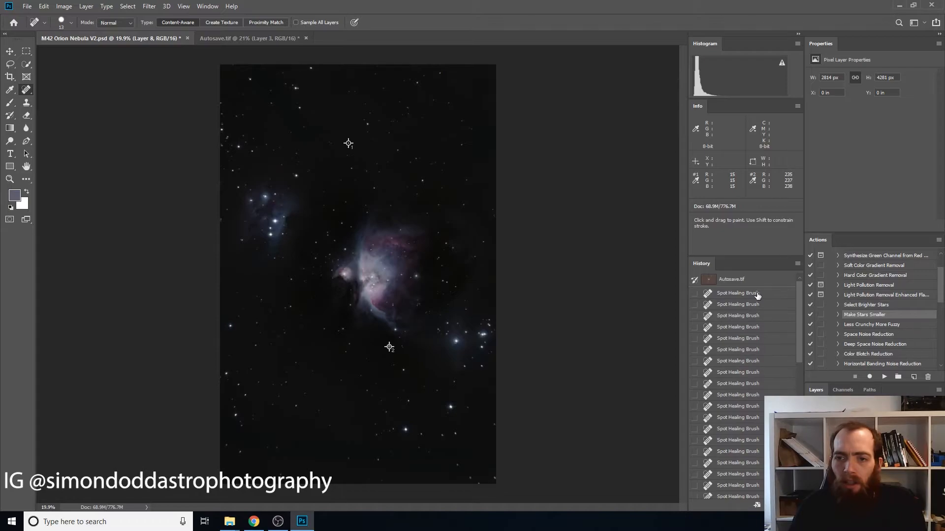
{"action": "left_click", "coordinate": [693, 280]}
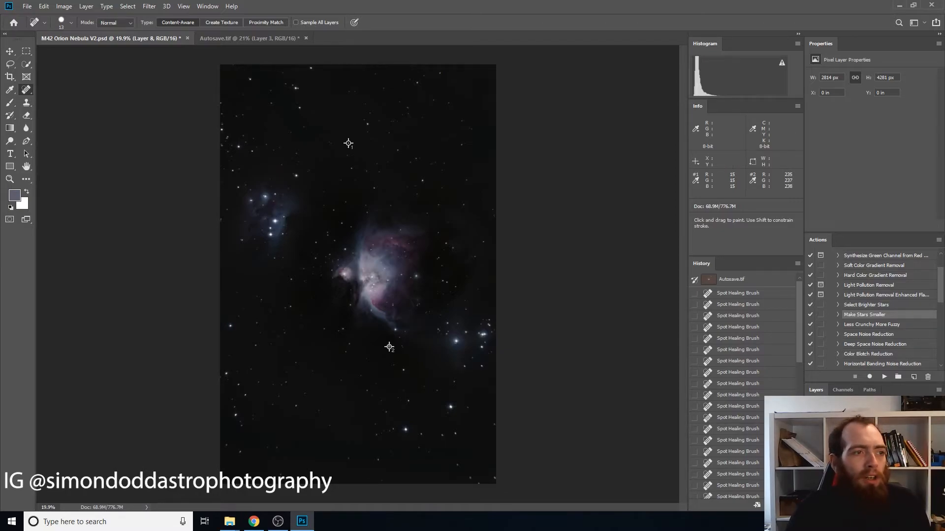
{"action": "key", "text": "alt+Tab"}
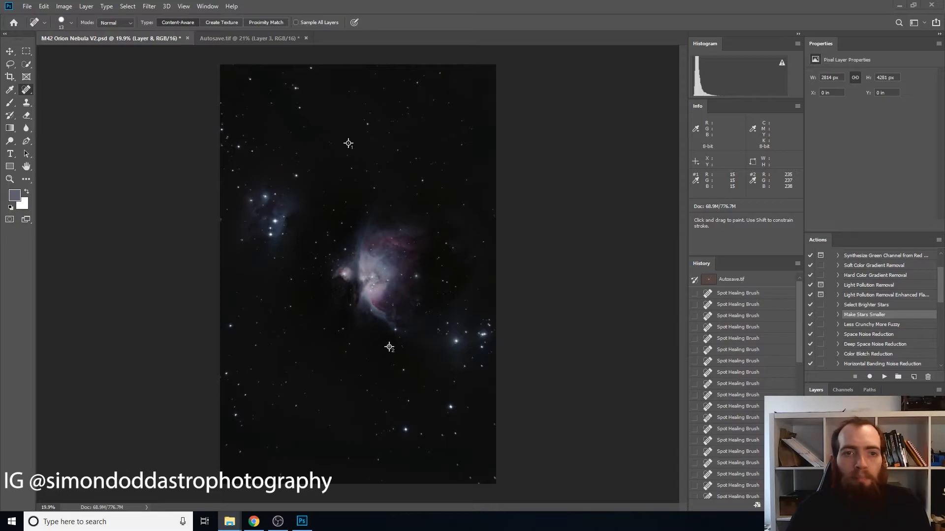
{"action": "key", "text": "alt+Tab"}
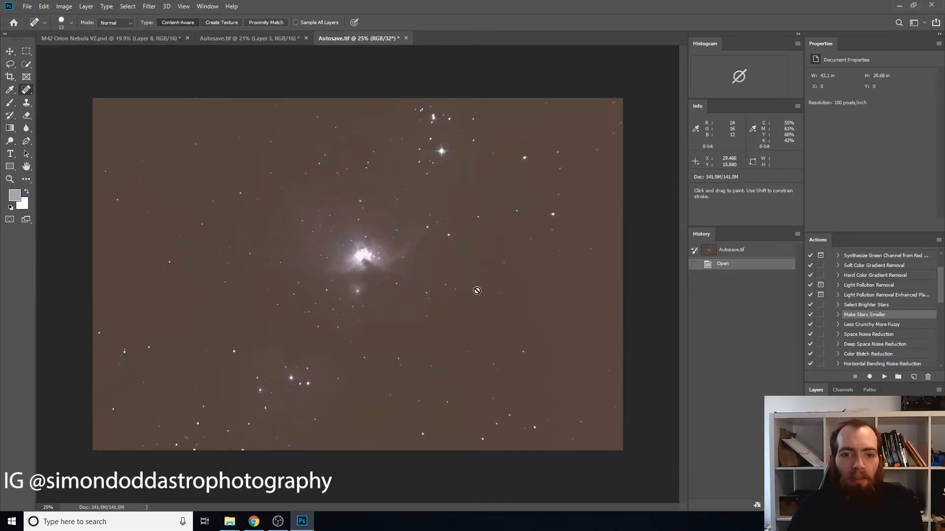
Rotate the canvas of the newly opened original Autosave.tif 90° clockwise to match the edited image's orientation.
{"action": "left_click", "coordinate": [65, 7]}
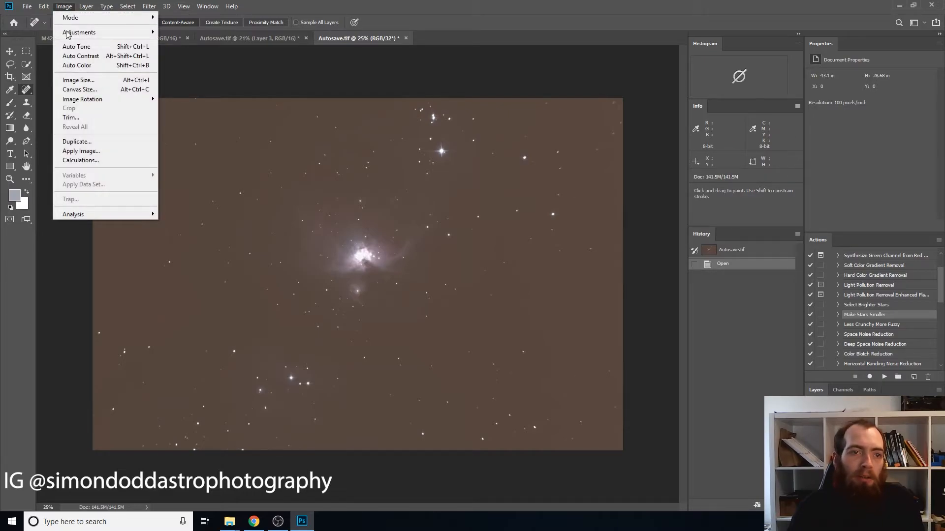
{"action": "mouse_move", "coordinate": [89, 99]}
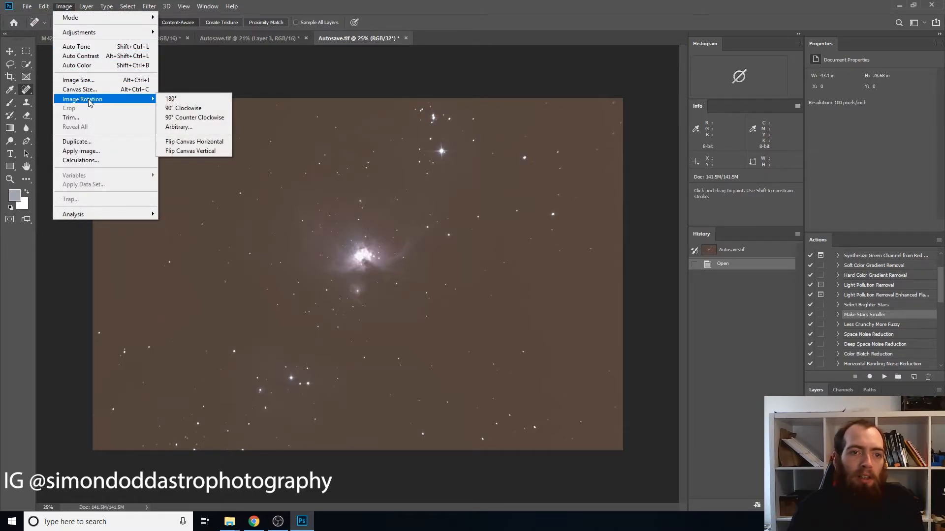
{"action": "left_click", "coordinate": [200, 111]}
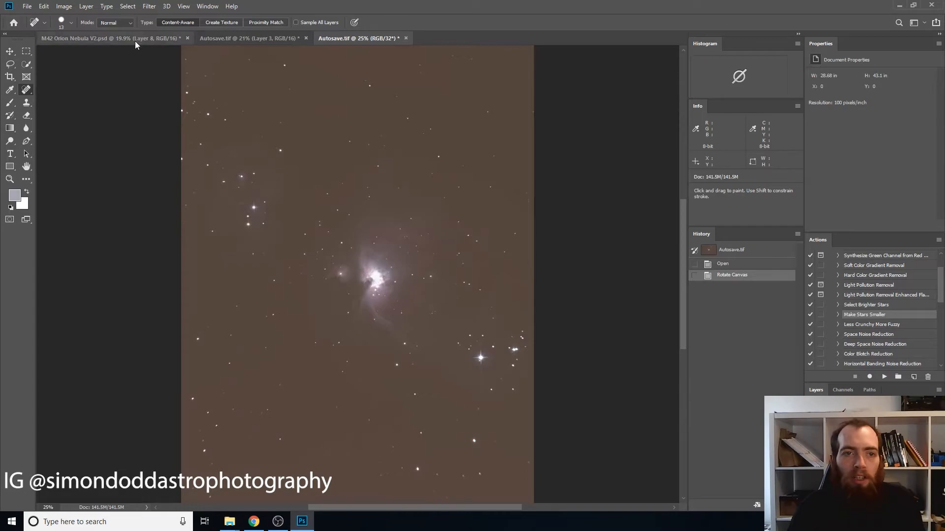
{"action": "scroll", "coordinate": [370, 223], "scroll_direction": "down", "scroll_amount": 3}
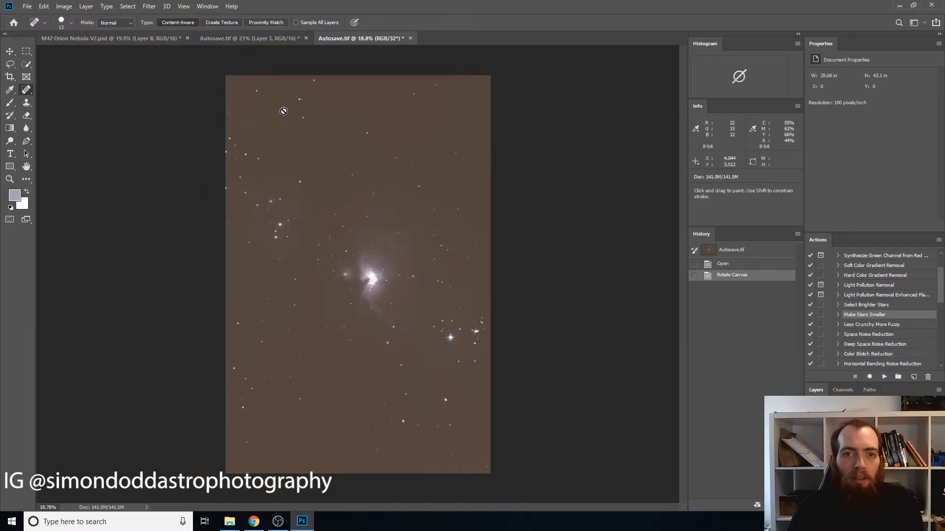
Compare the finished M42 Orion Nebula V2.psd with the rotated original Autosave.tif by alternating between the two documents.
{"action": "left_click", "coordinate": [143, 36]}
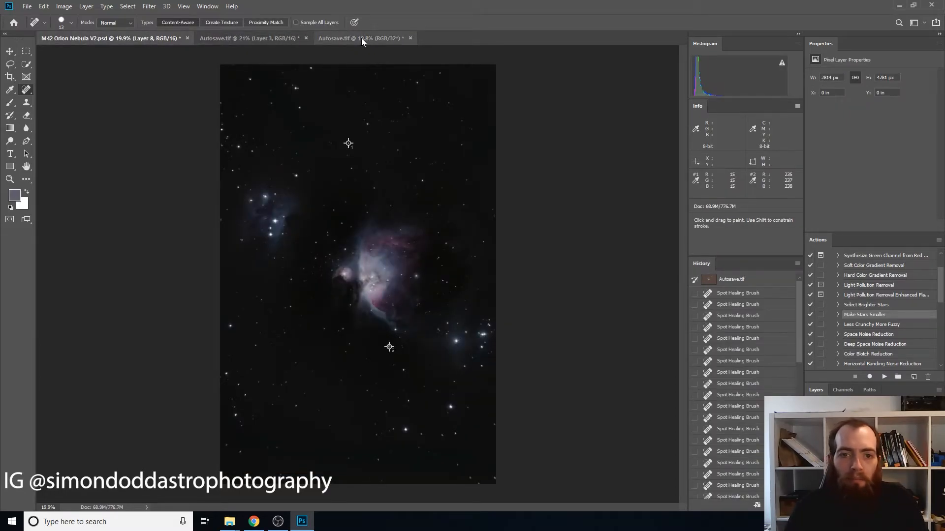
{"action": "left_click", "coordinate": [361, 38]}
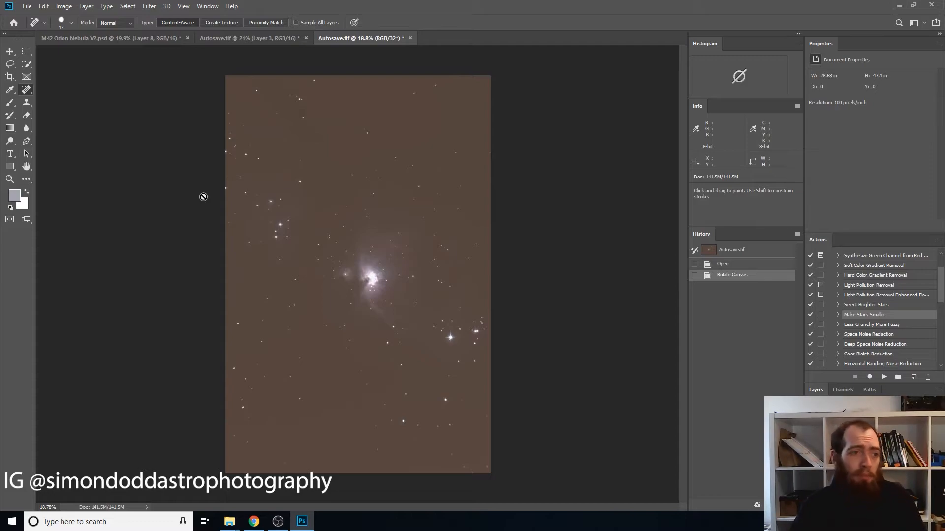
{"action": "left_click", "coordinate": [230, 522]}
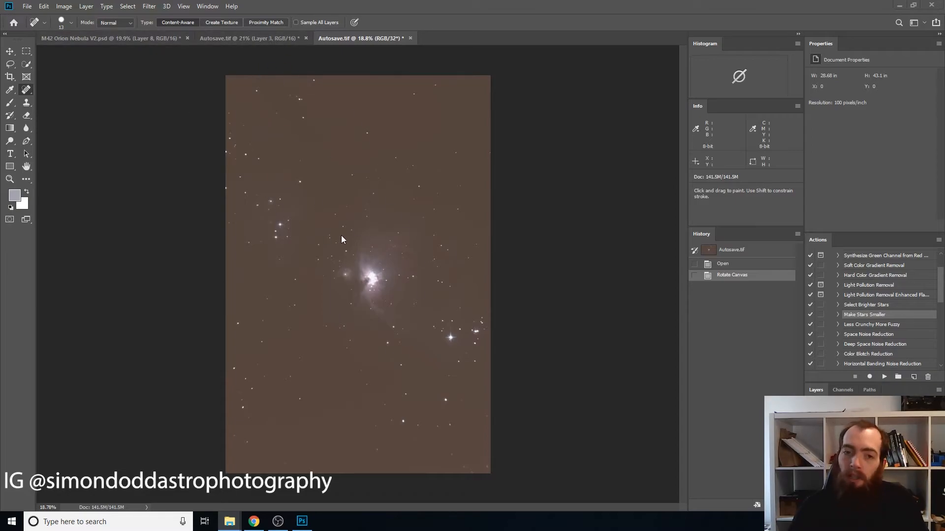
{"action": "left_click", "coordinate": [137, 40]}
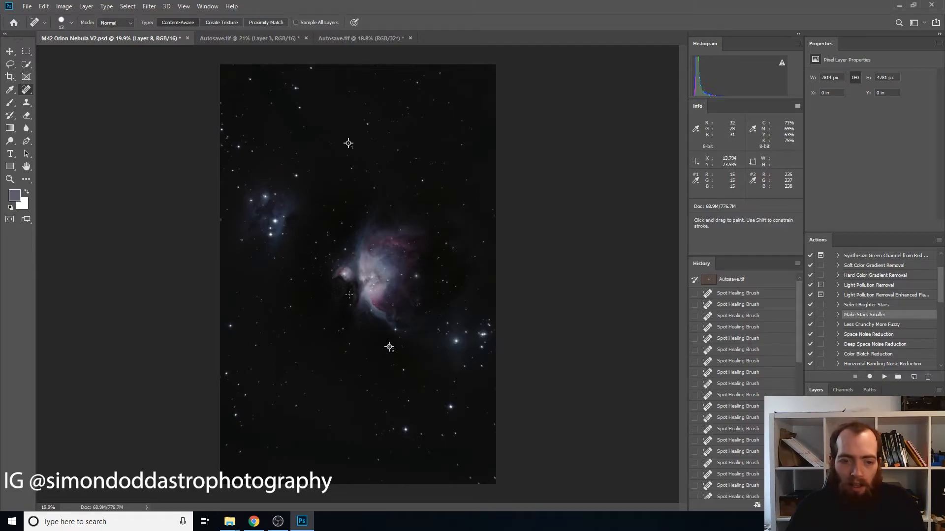
Examine the nebula core and surrounding stars up close, check Layer 6's mask, and return to the full image with Layer 8 active.
{"action": "scroll", "coordinate": [364, 285], "scroll_direction": "up", "scroll_amount": 3}
{"action": "scroll", "coordinate": [365, 285], "scroll_direction": "up", "scroll_amount": 5}
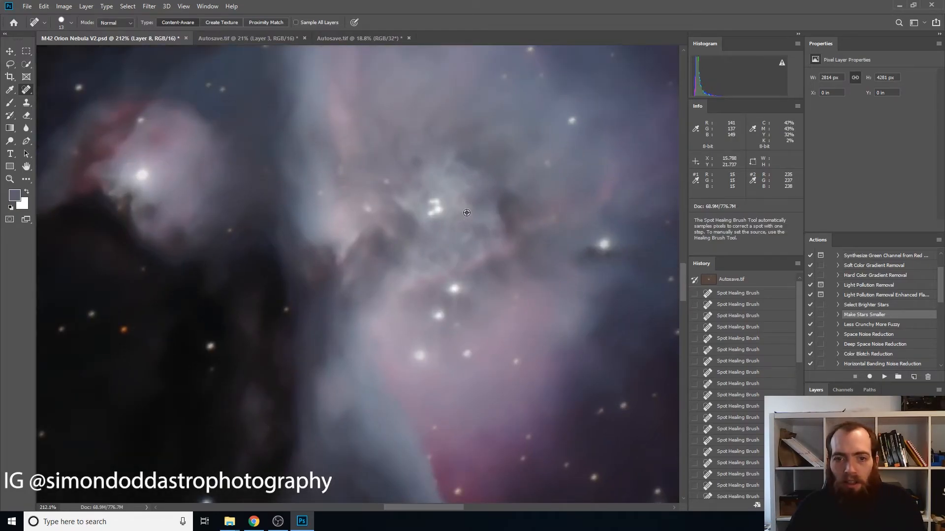
{"action": "scroll", "coordinate": [437, 204], "scroll_direction": "up", "scroll_amount": 2}
{"action": "scroll", "coordinate": [437, 205], "scroll_direction": "down", "scroll_amount": 4}
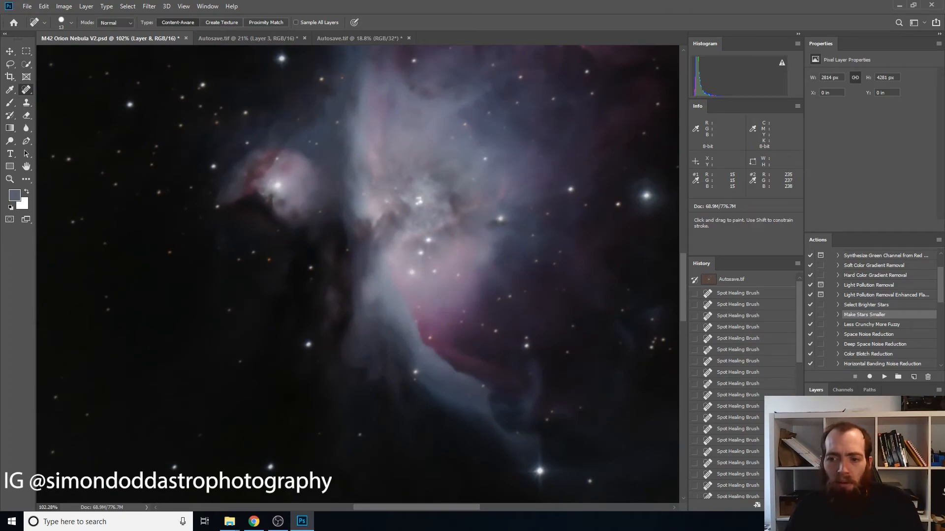
{"action": "left_click", "coordinate": [857, 460]}
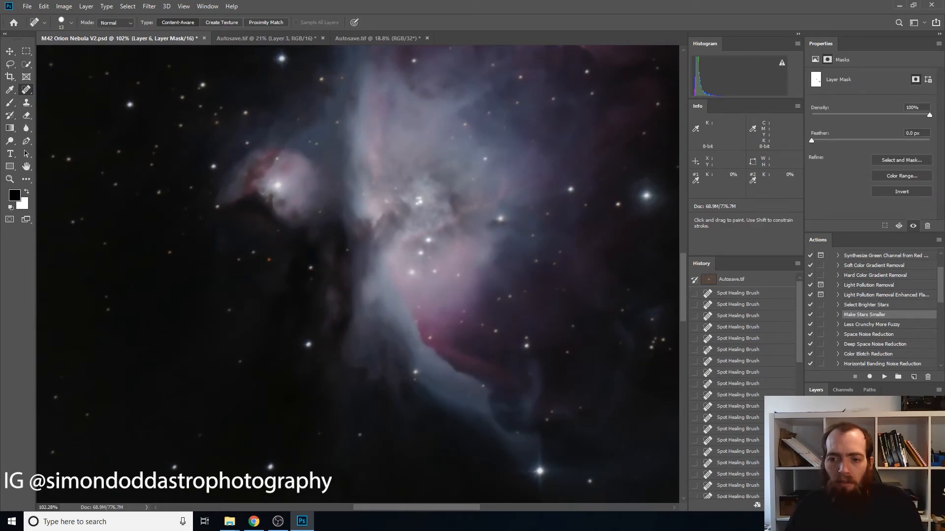
{"action": "left_click", "coordinate": [857, 428]}
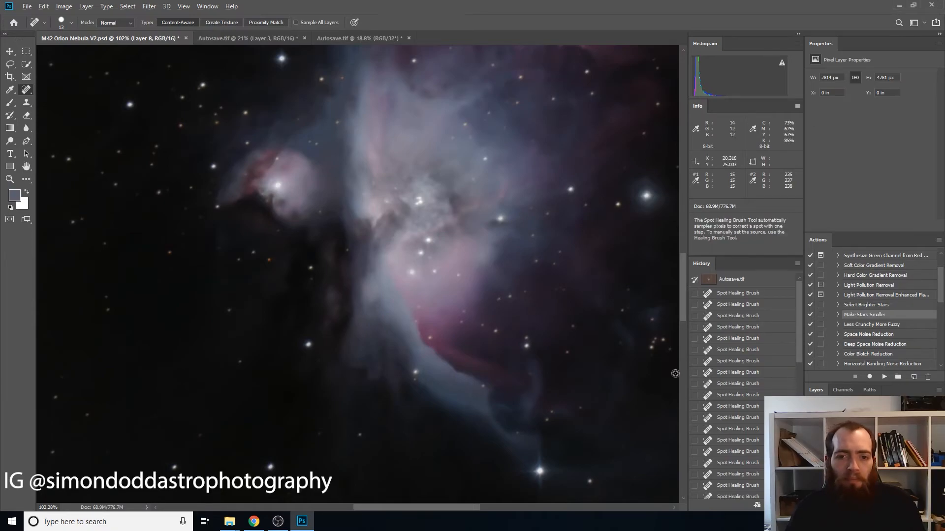
{"action": "scroll", "coordinate": [416, 254], "scroll_direction": "down", "scroll_amount": 8}
{"action": "scroll", "coordinate": [415, 254], "scroll_direction": "up", "scroll_amount": 2}
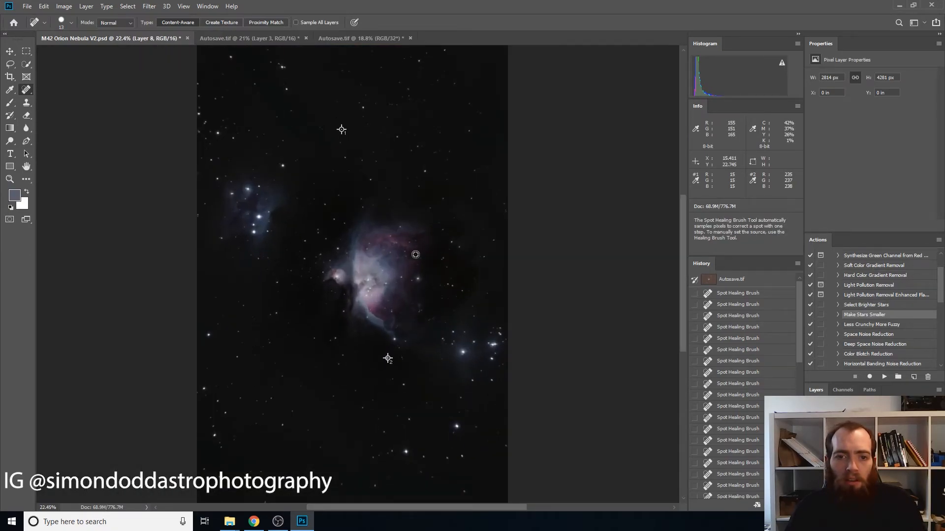
{"action": "scroll", "coordinate": [416, 254], "scroll_direction": "down", "scroll_amount": 1}
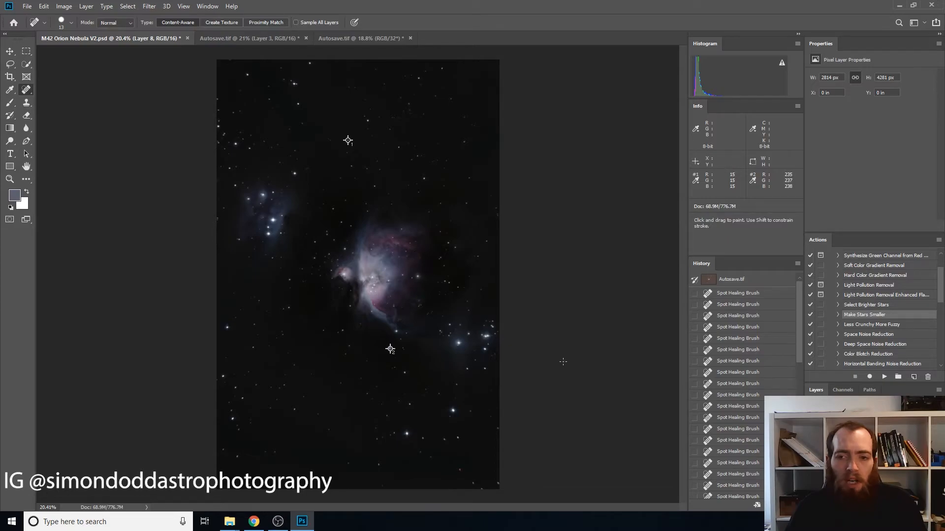